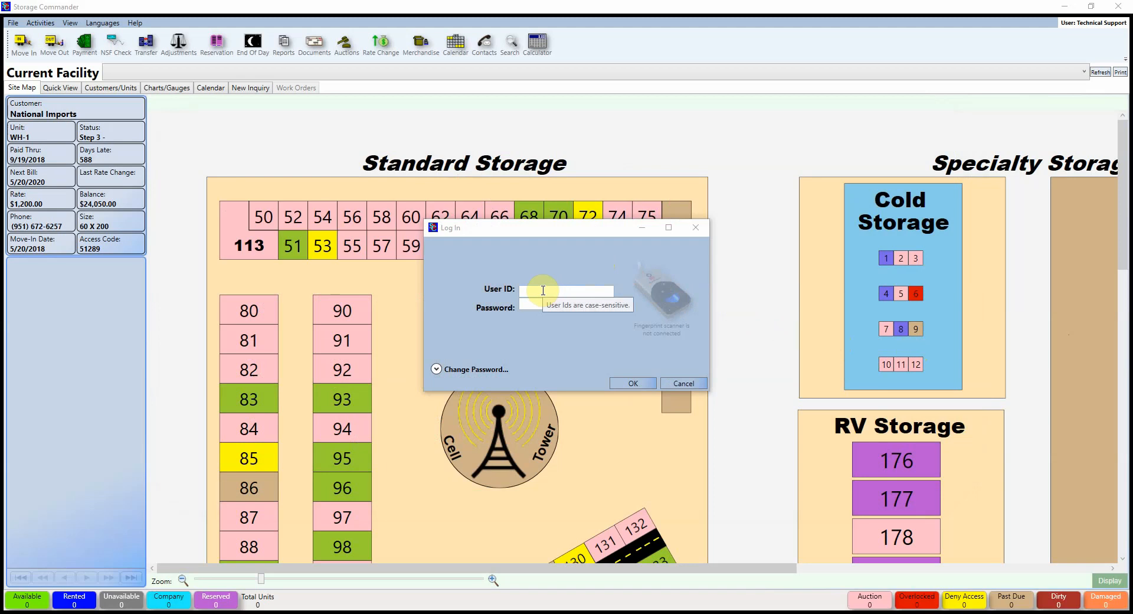
# Step: Log in with the technical support user ID and its password
pyautogui.click(542, 290)
pyautogui.write('tech')
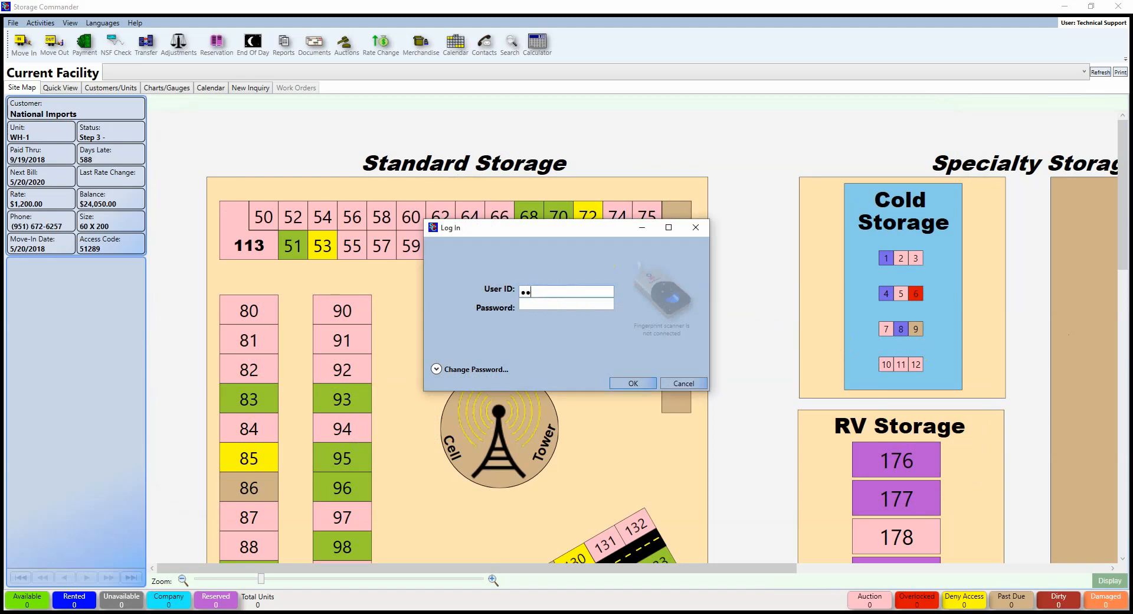
pyautogui.press('Tab')
pyautogui.write('support')
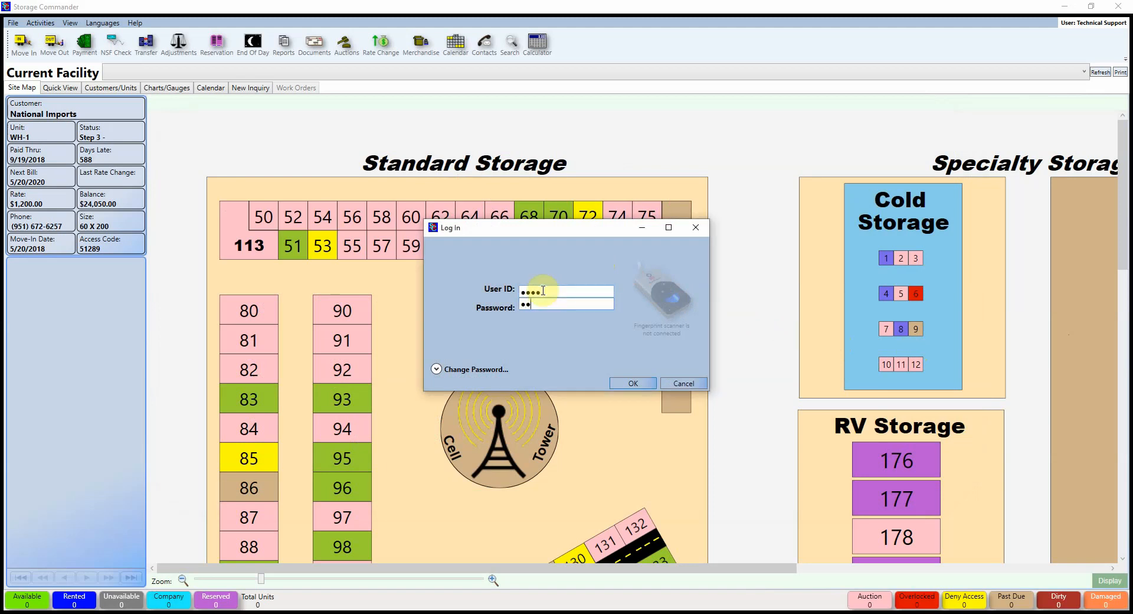
pyautogui.write('alsupport')
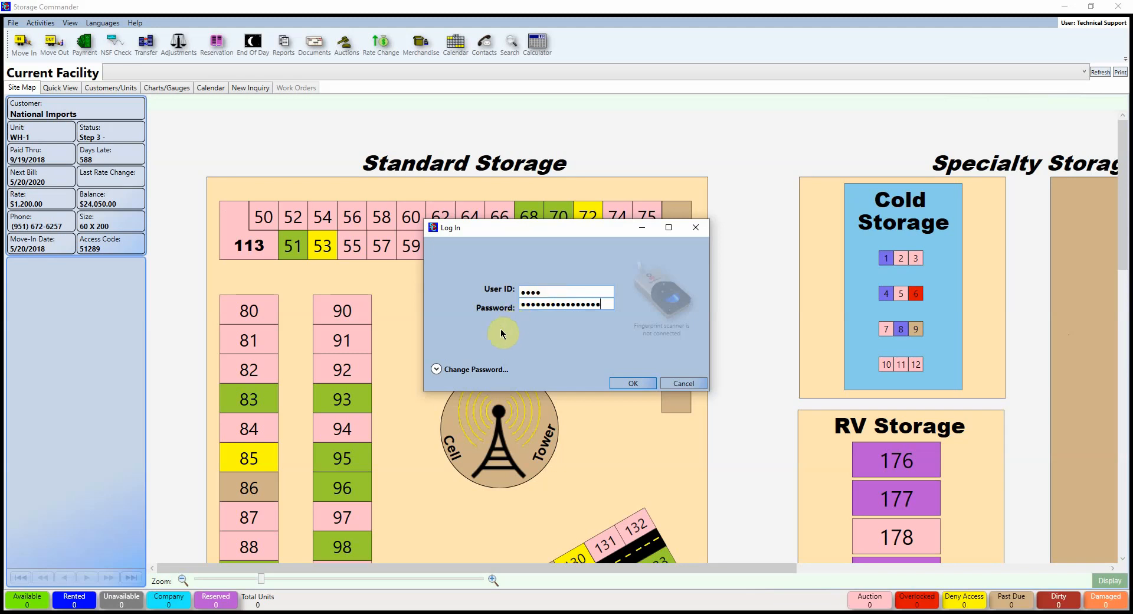
pyautogui.click(437, 370)
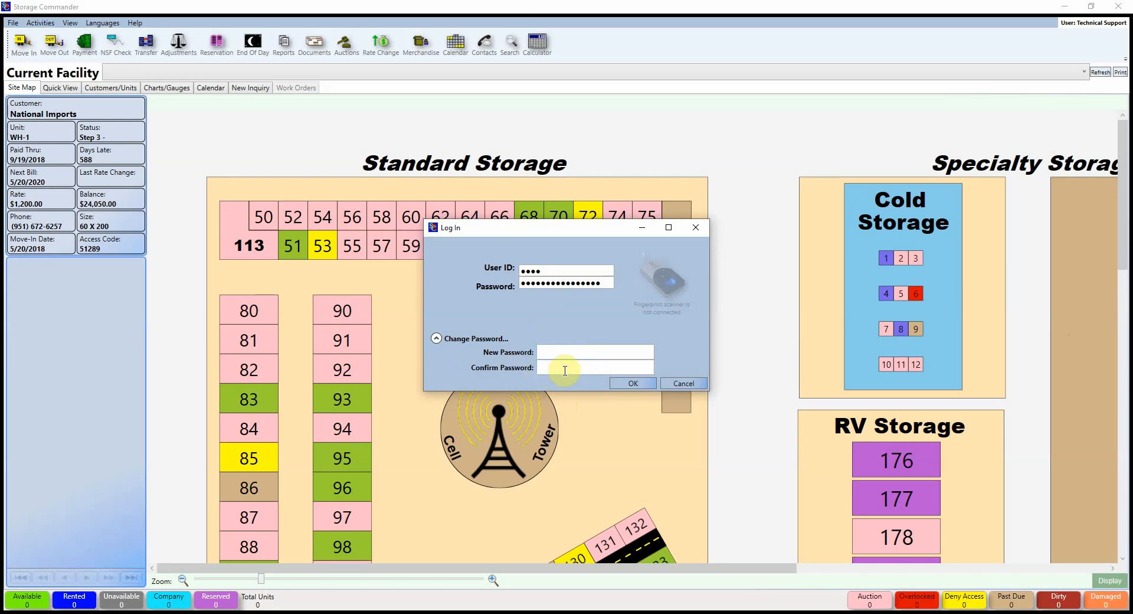
pyautogui.click(436, 338)
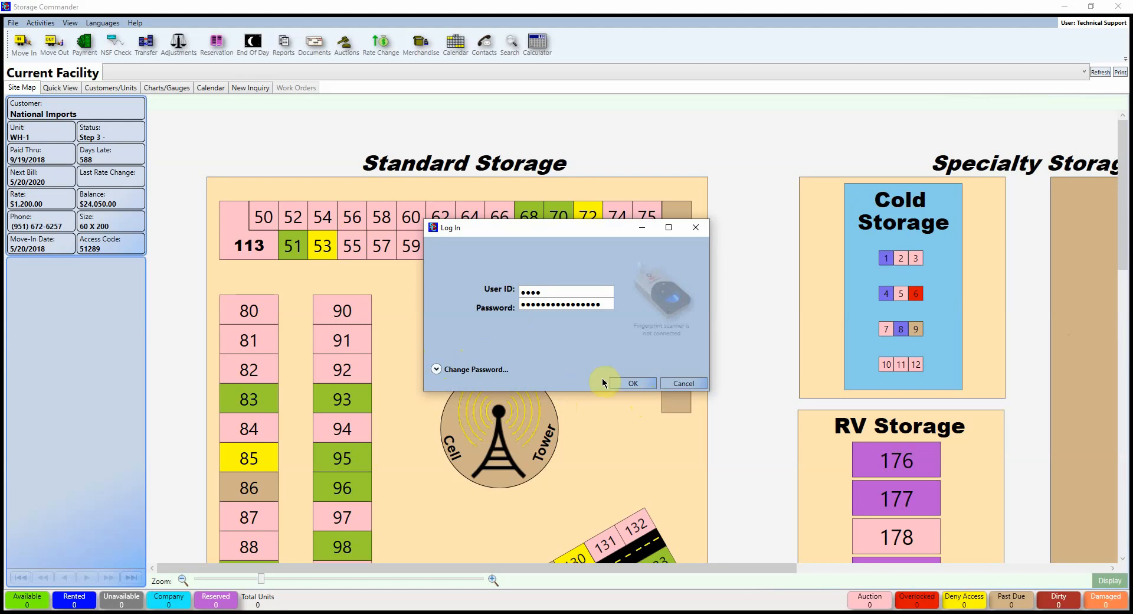
pyautogui.click(630, 385)
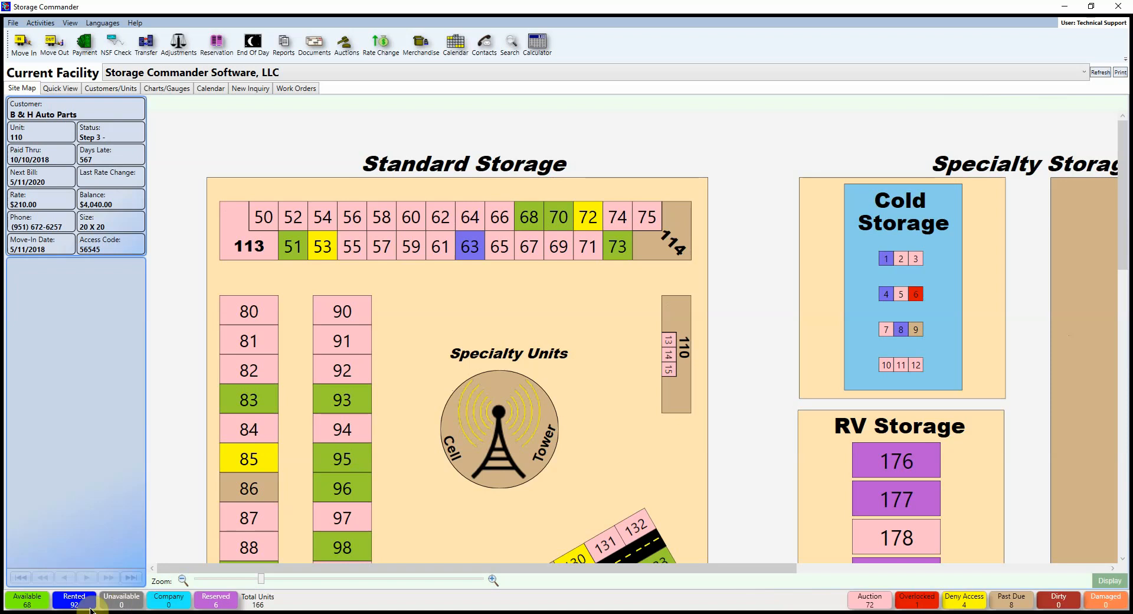
# Step: Review the available units list and unit 33's notes, then list the rented units
pyautogui.click(37, 599)
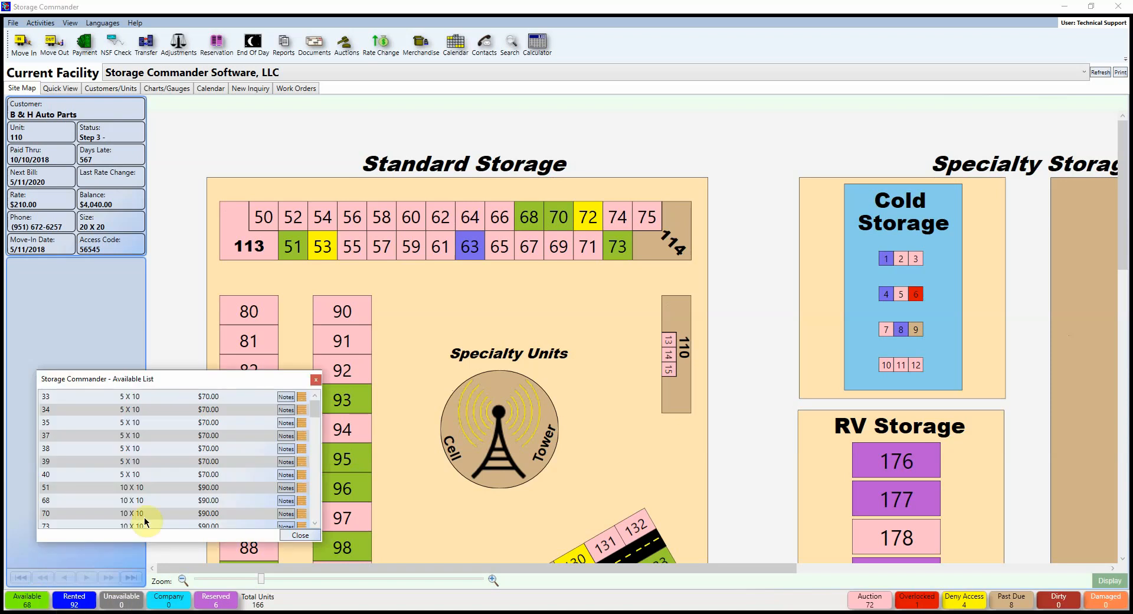
pyautogui.scroll(-3, 230, 439)
pyautogui.scroll(1, 230, 439)
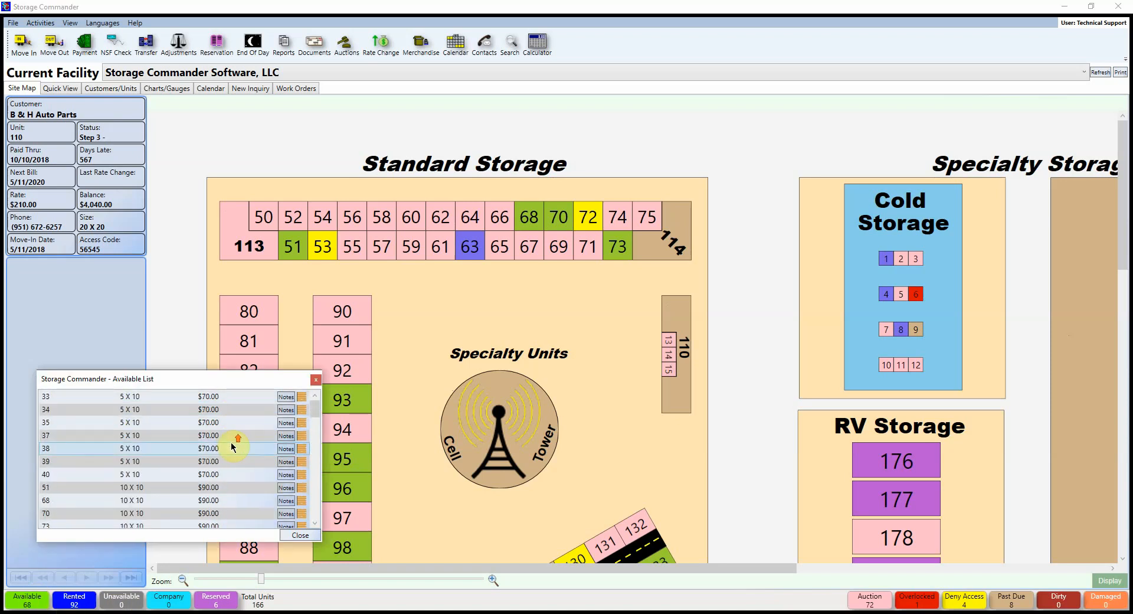
pyautogui.click(287, 396)
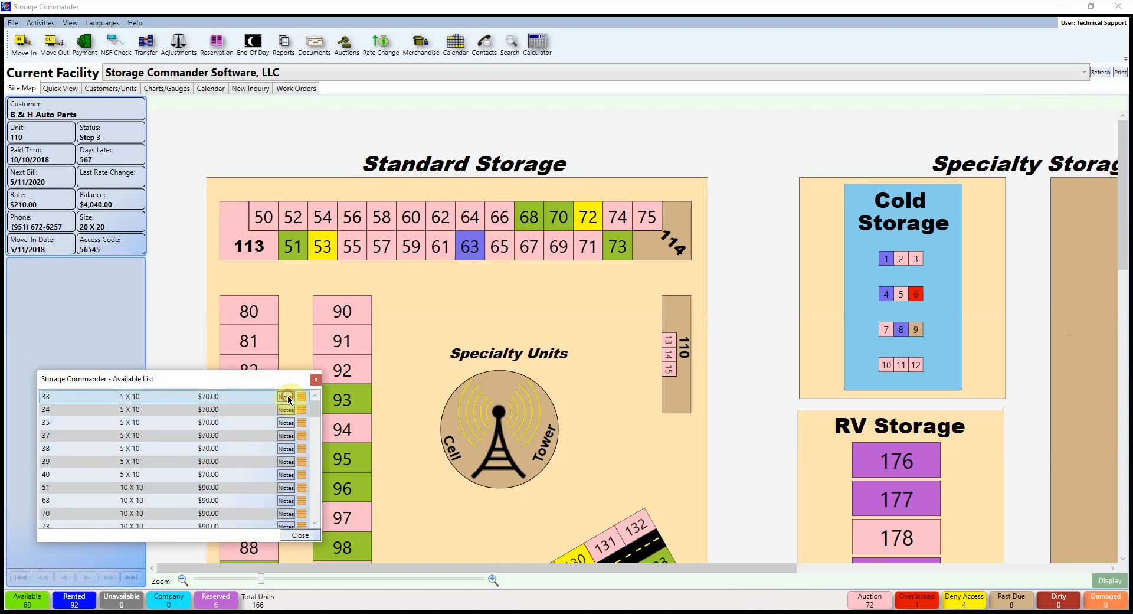
pyautogui.click(286, 379)
pyautogui.click(318, 379)
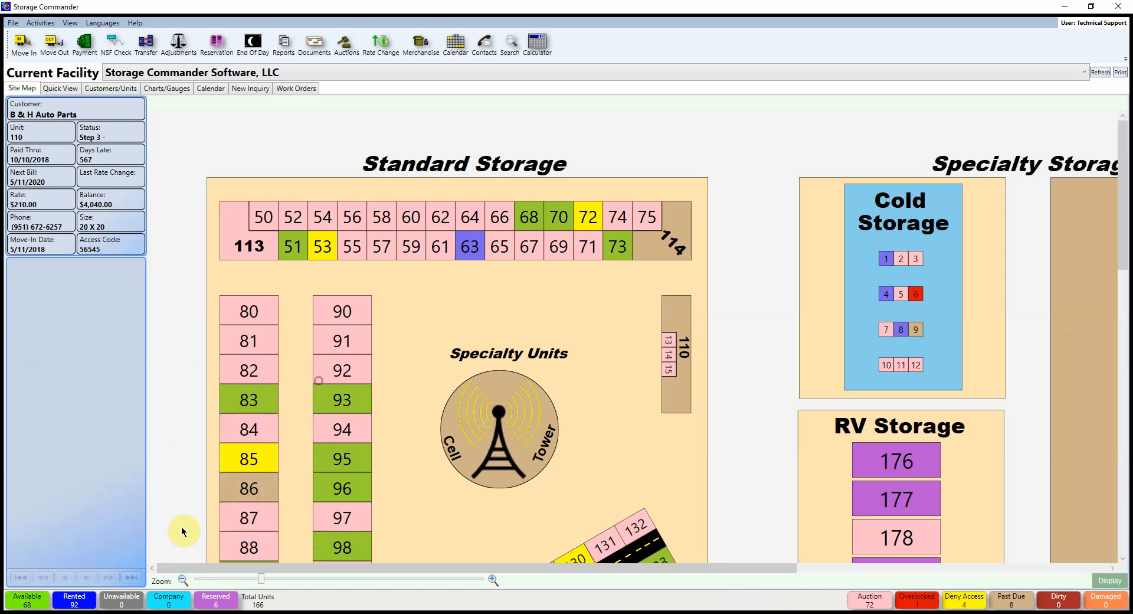
pyautogui.click(86, 596)
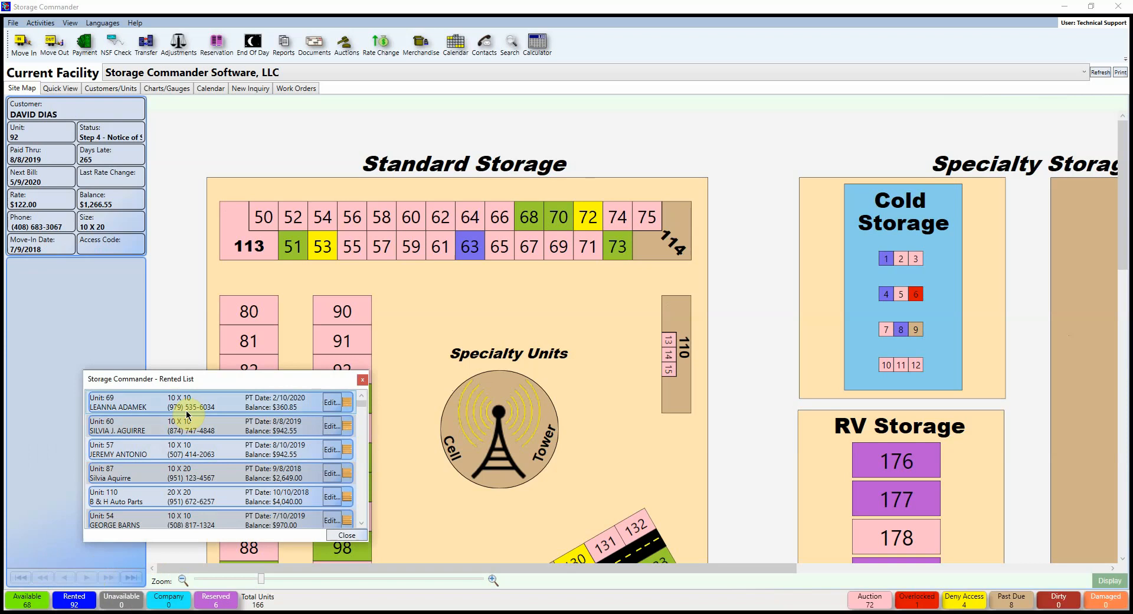
# Step: View unit 69's contract details, then close them and the Rented List
pyautogui.click(331, 405)
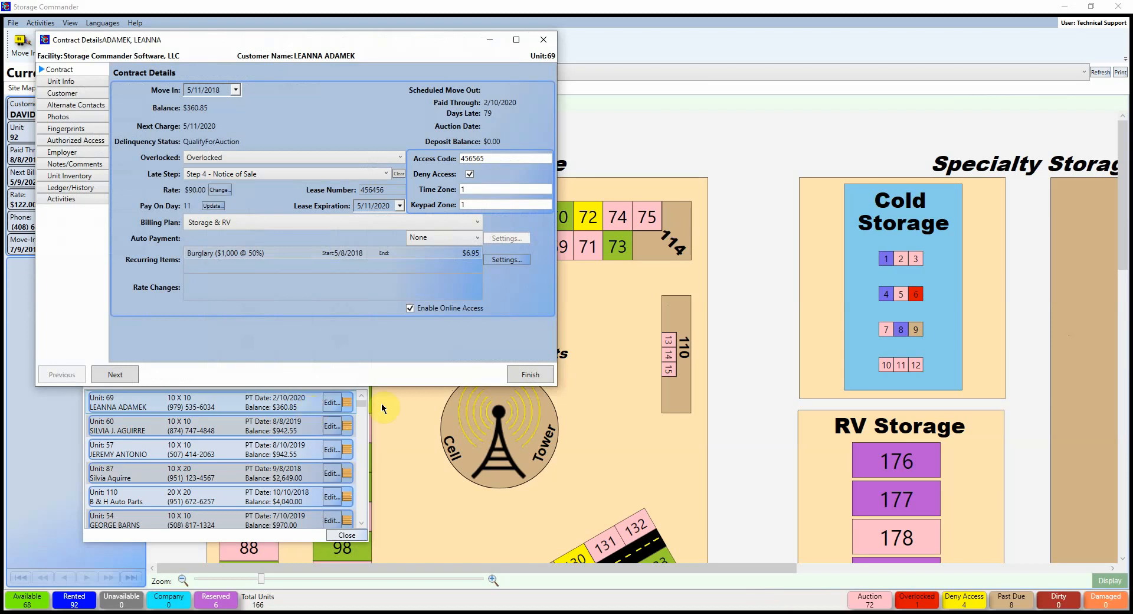
pyautogui.click(543, 39)
pyautogui.click(346, 535)
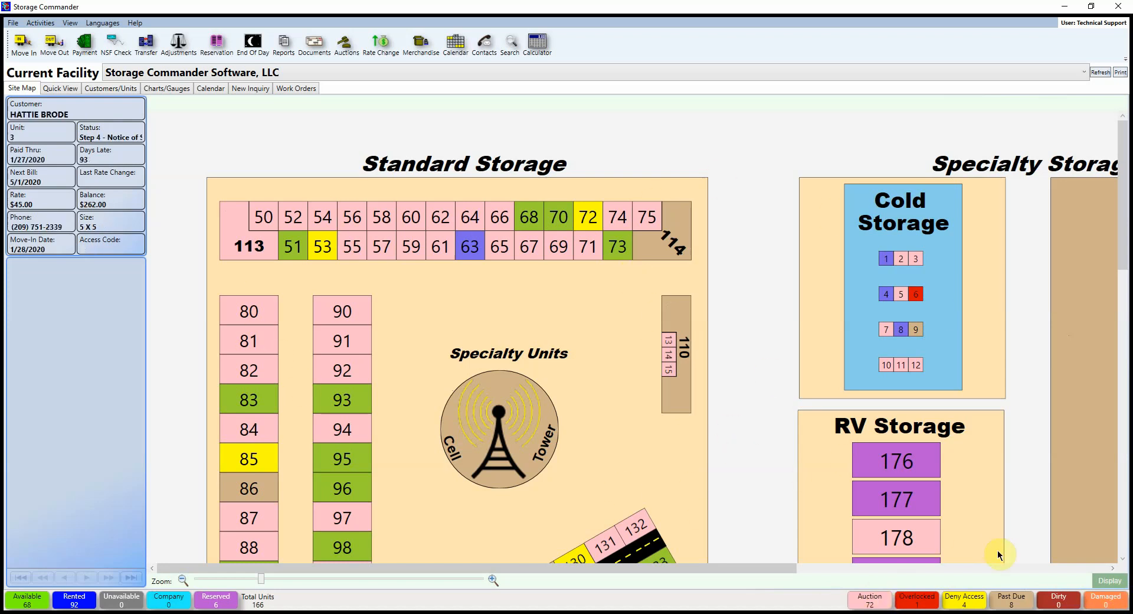
# Step: Zoom the map out two levels and review, then close, the auction units list
pyautogui.click(183, 580)
pyautogui.click(182, 580)
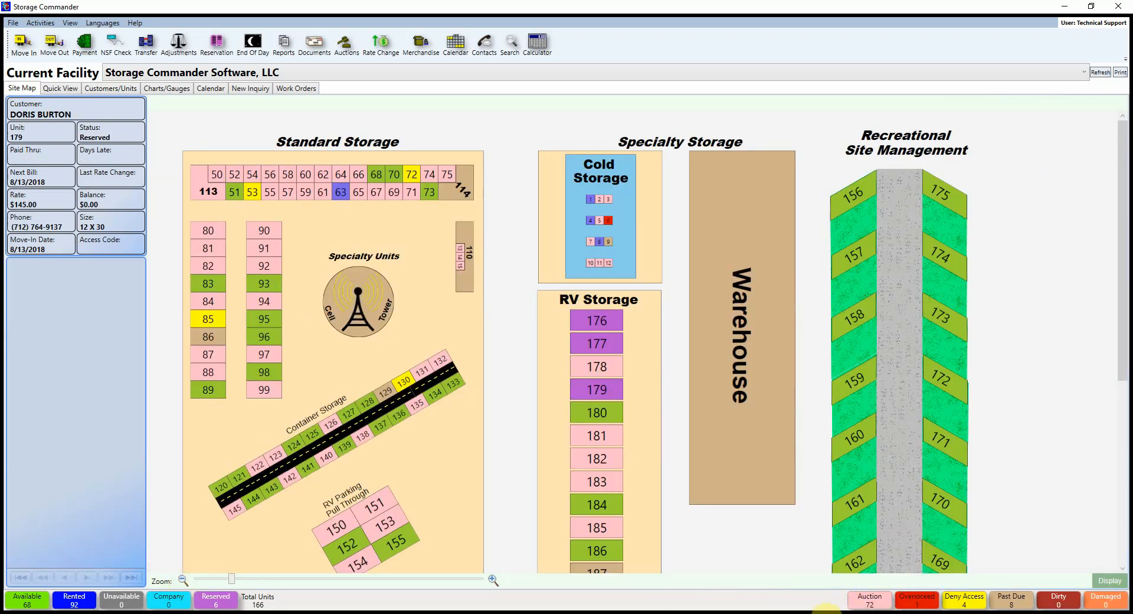
pyautogui.click(865, 605)
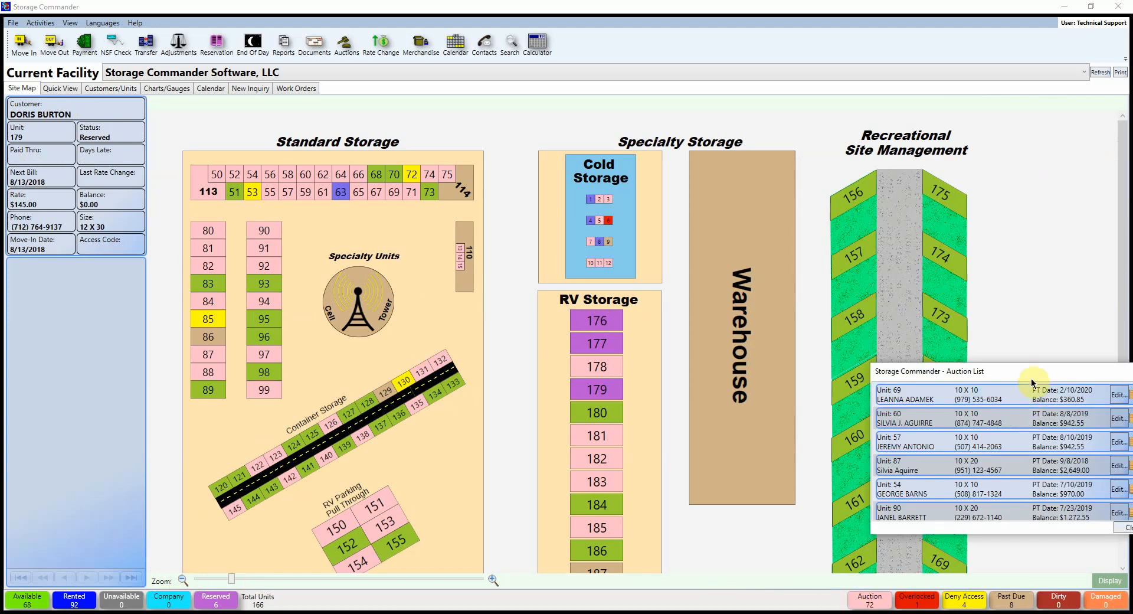
pyautogui.moveTo(1041, 370); pyautogui.dragTo(950, 362)
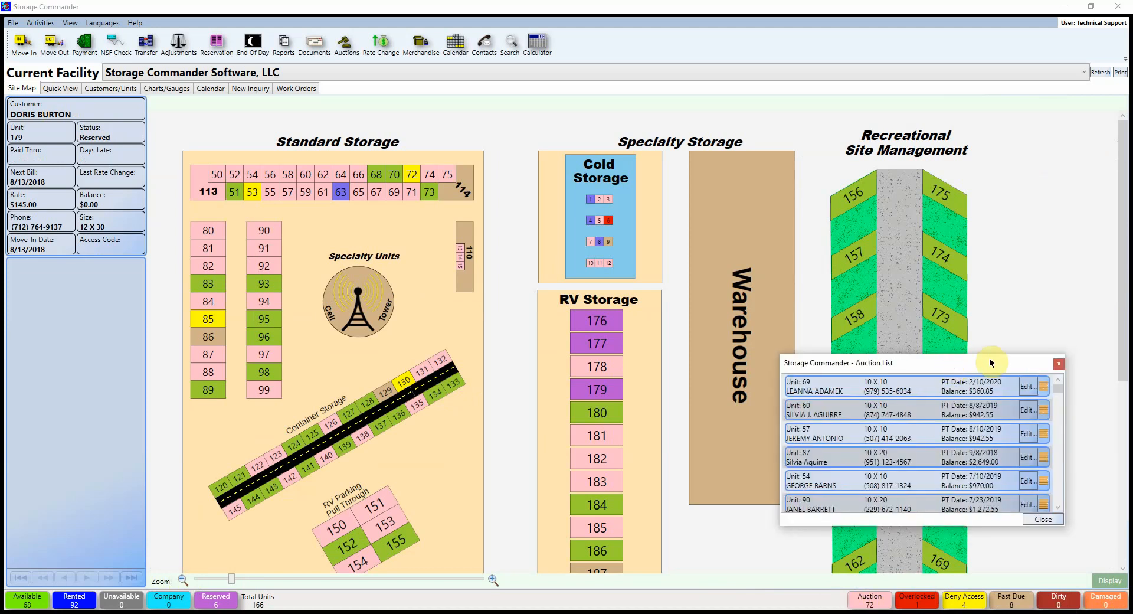
pyautogui.click(1059, 362)
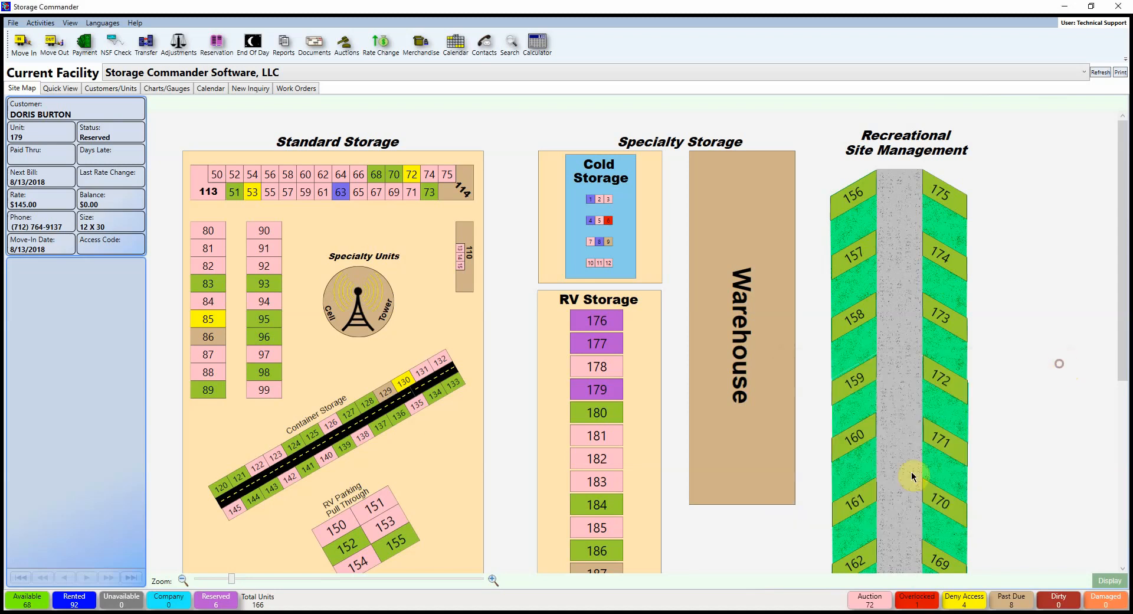
pyautogui.click(908, 472)
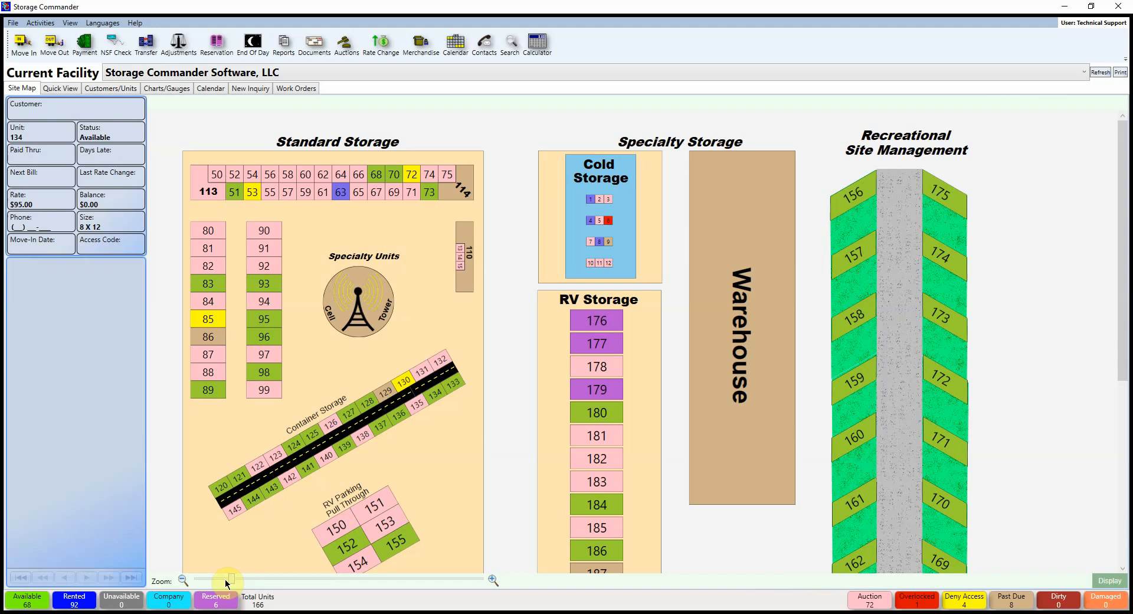
# Step: Adjust the Zoom slider and scroll so the Standard Storage units appear large
pyautogui.moveTo(225, 578)
pyautogui.mouseDown()
pyautogui.moveTo(283, 591)
pyautogui.moveTo(222, 589)
pyautogui.mouseUp()
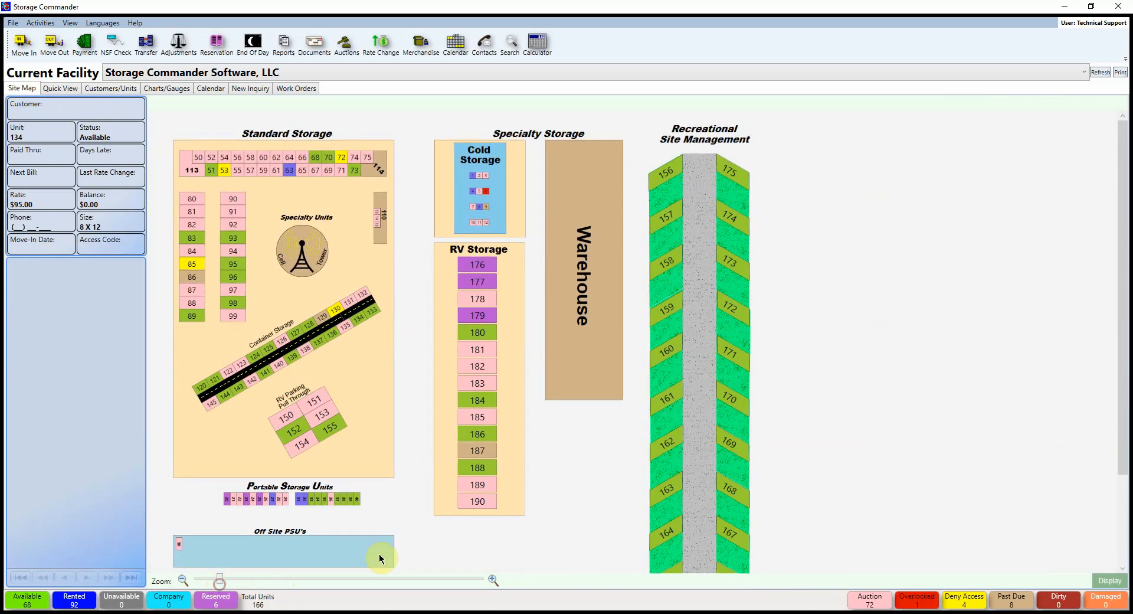
pyautogui.moveTo(1121, 203); pyautogui.dragTo(1119, 139)
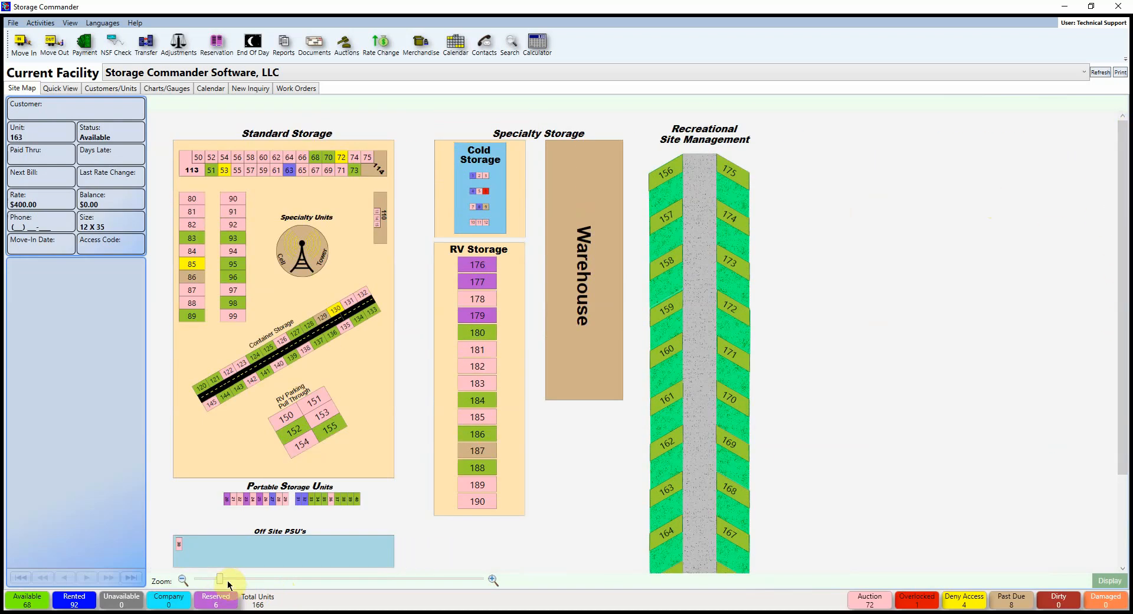
pyautogui.moveTo(227, 581); pyautogui.dragTo(247, 579)
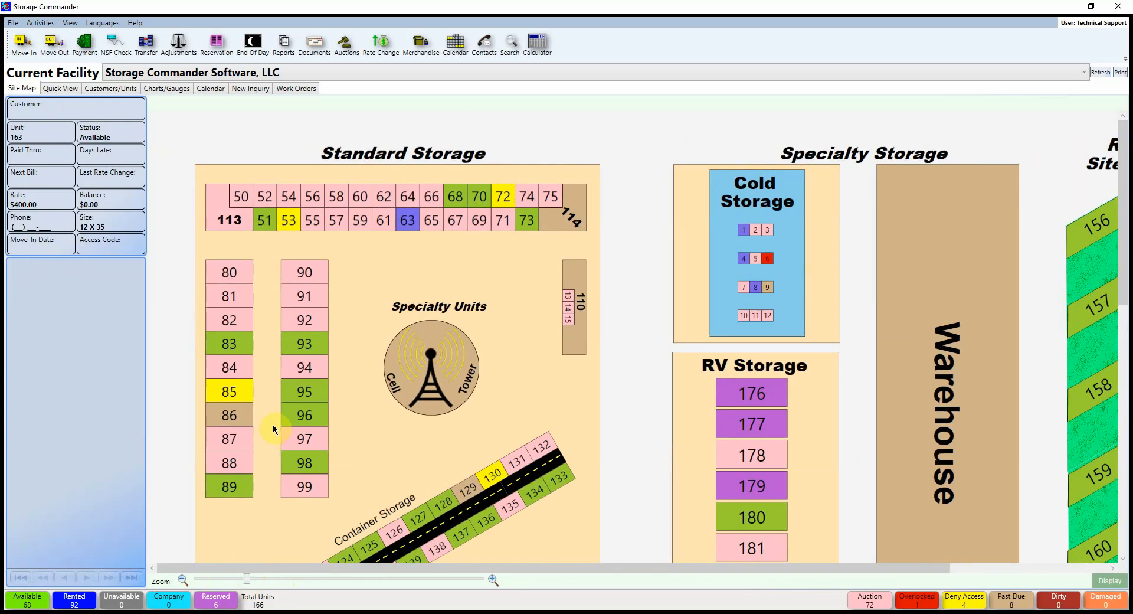
pyautogui.moveTo(236, 415)
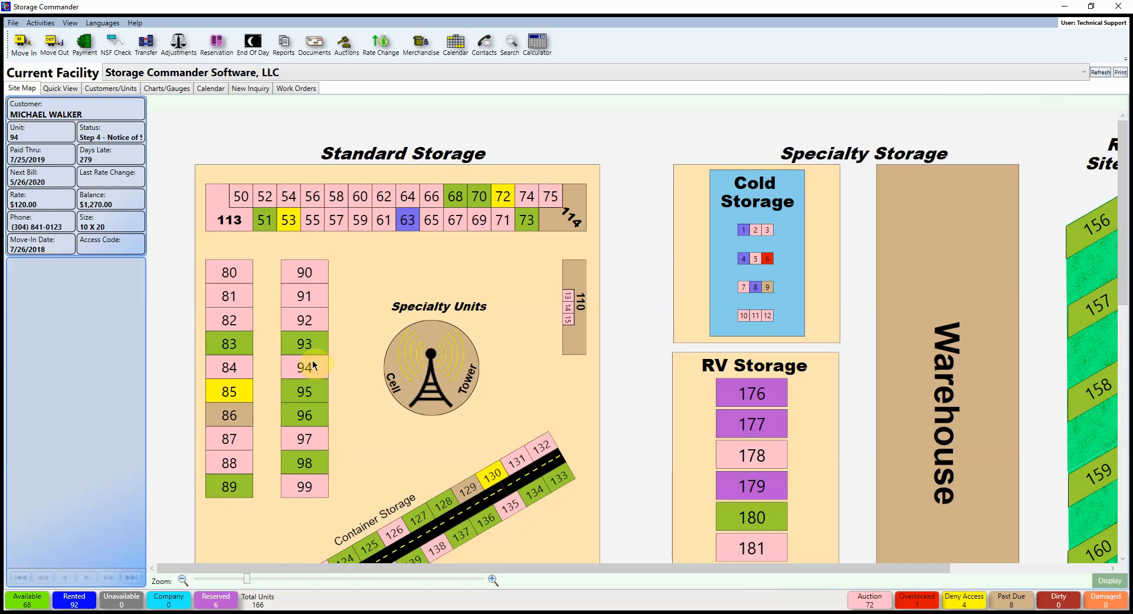
pyautogui.rightClick(309, 275)
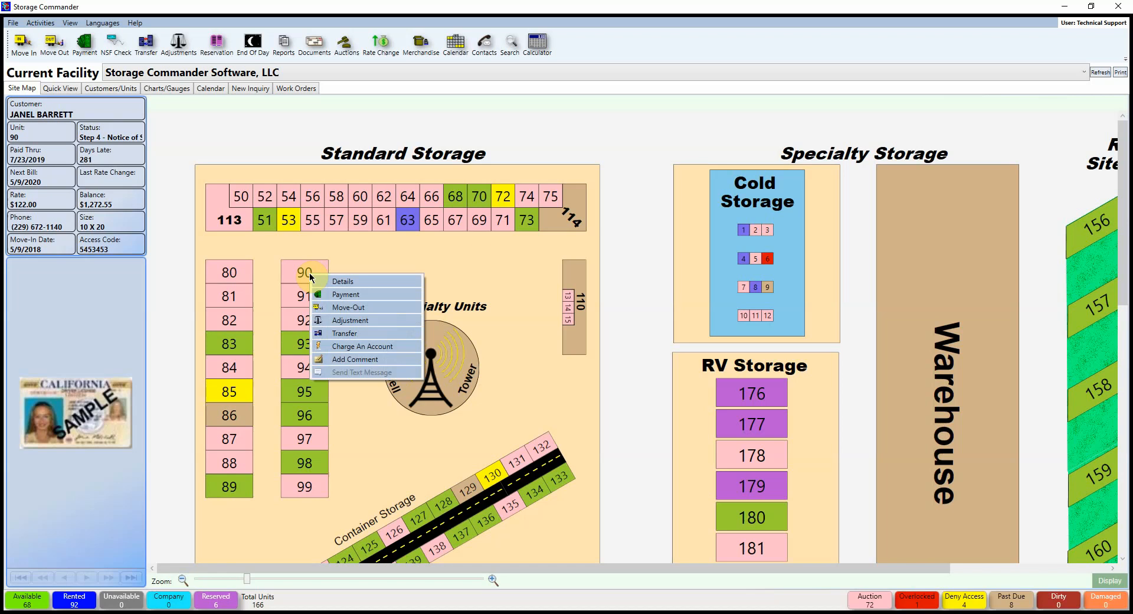
pyautogui.click(363, 256)
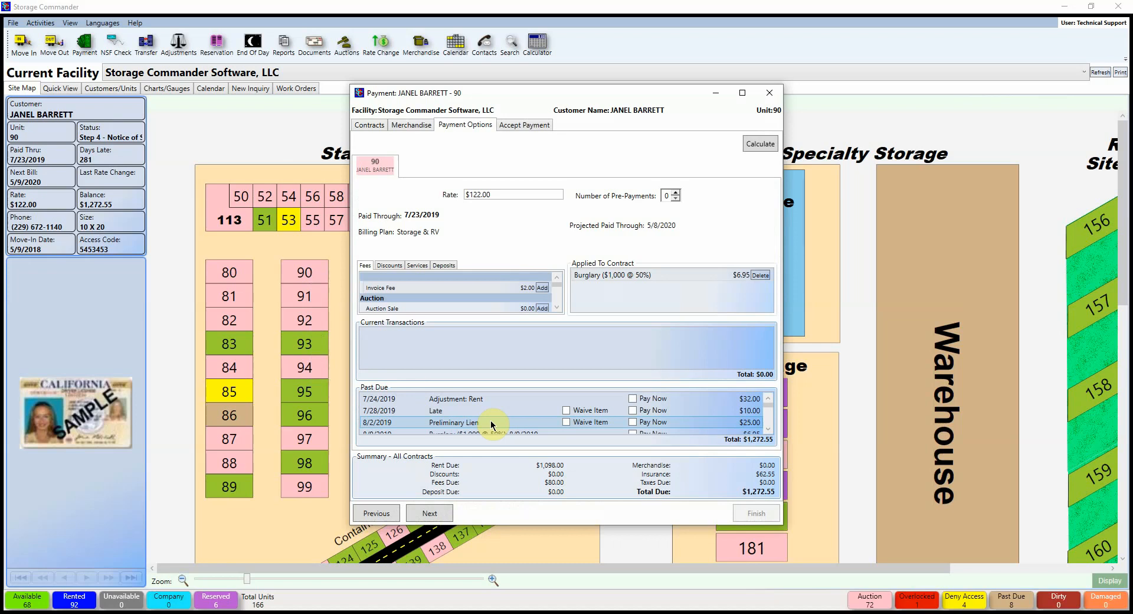
pyautogui.click(772, 93)
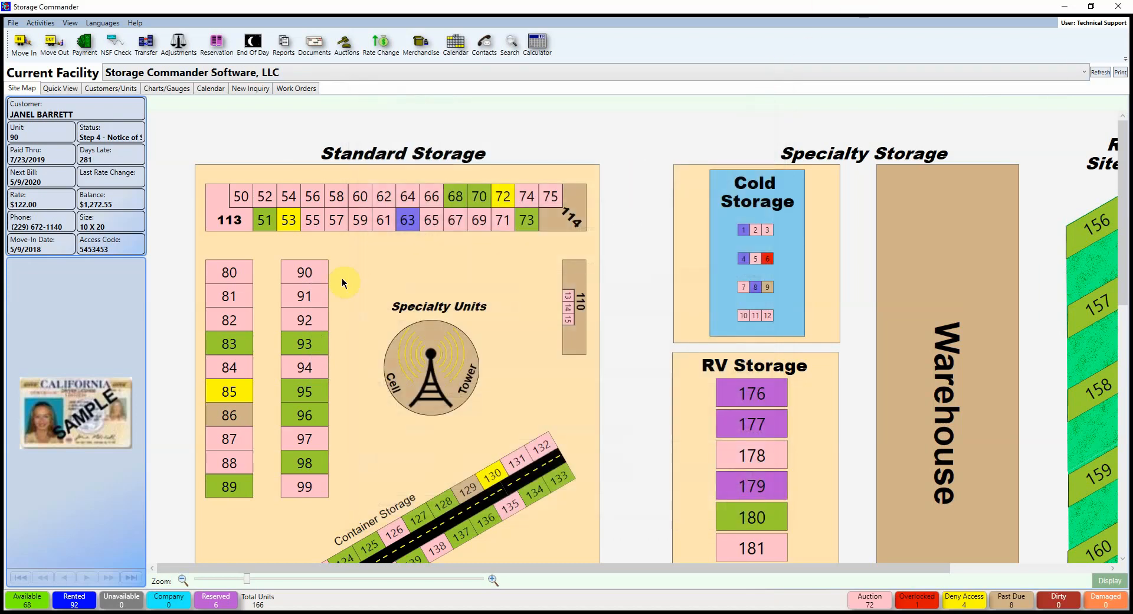
pyautogui.click(308, 277)
pyautogui.click(312, 344)
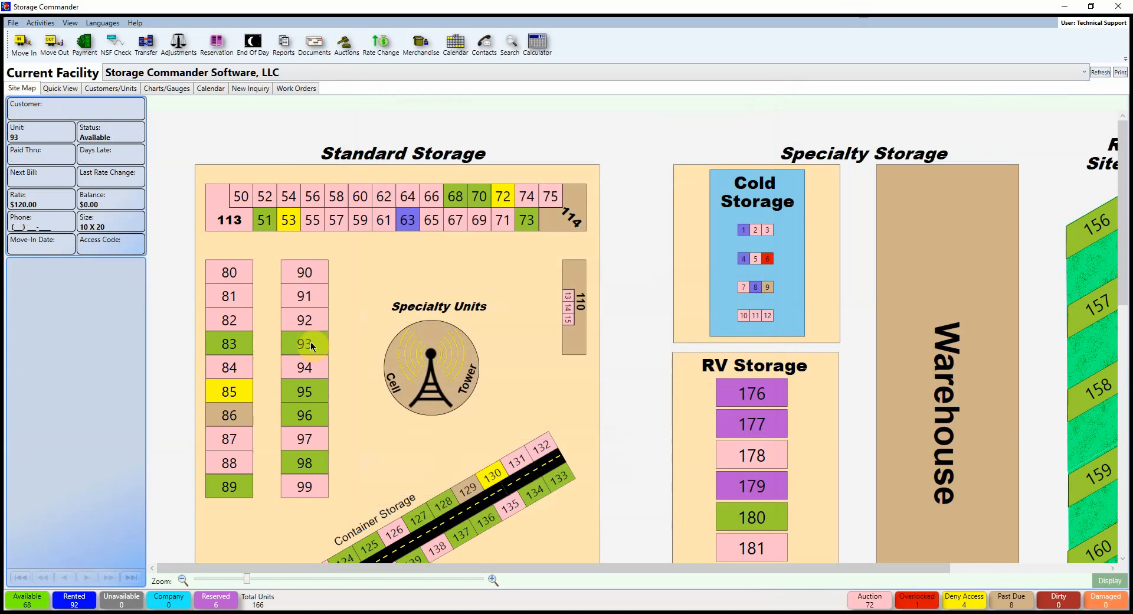
pyautogui.rightClick(311, 341)
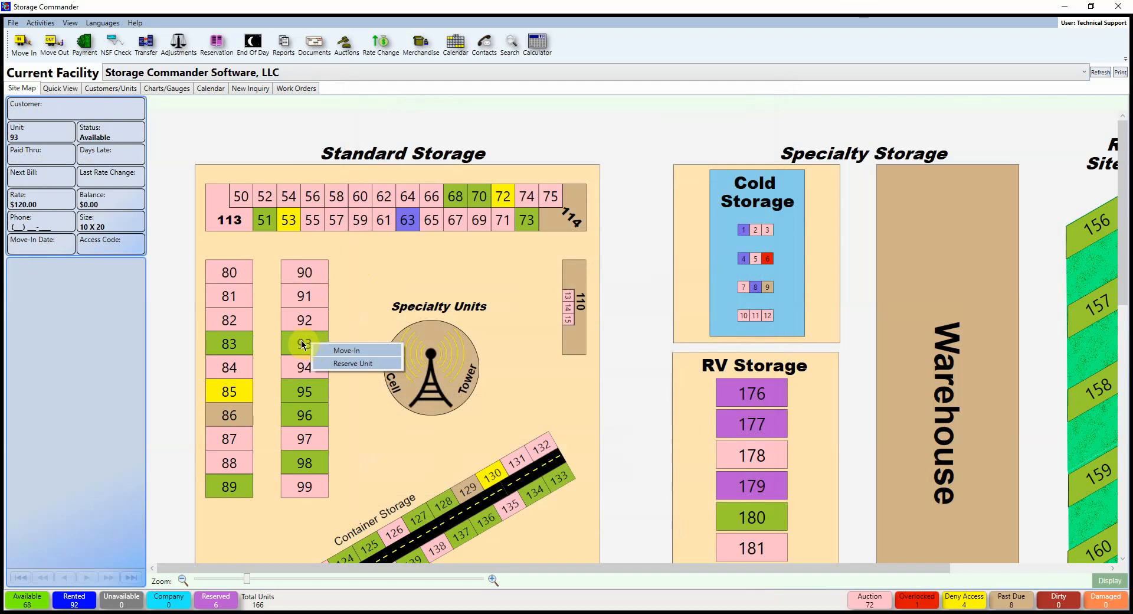
pyautogui.click(302, 344)
pyautogui.click(405, 356)
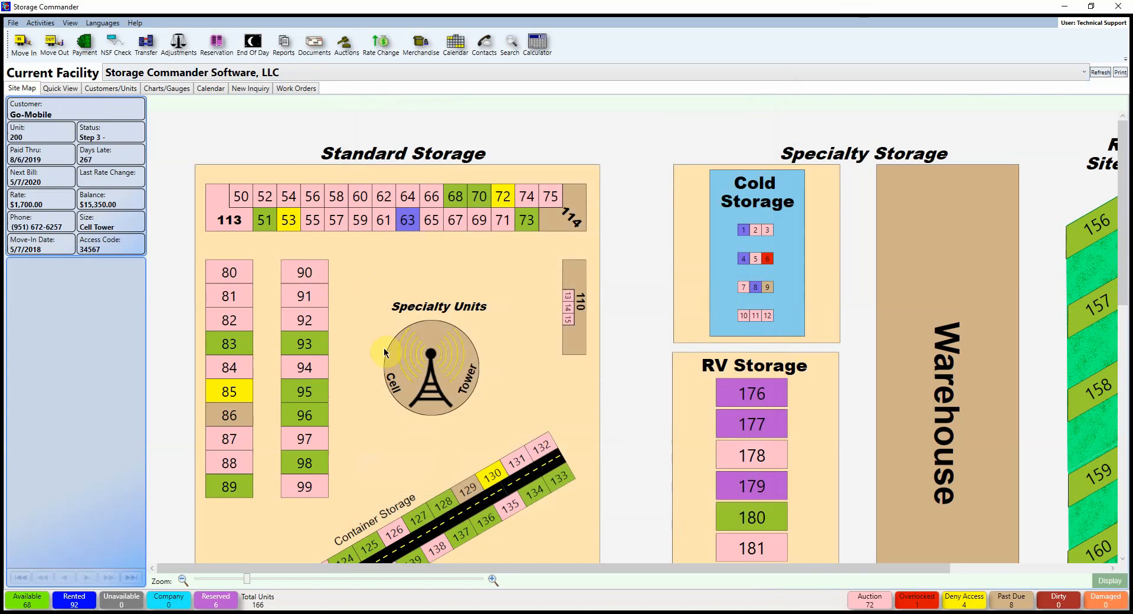
pyautogui.doubleClick(317, 345)
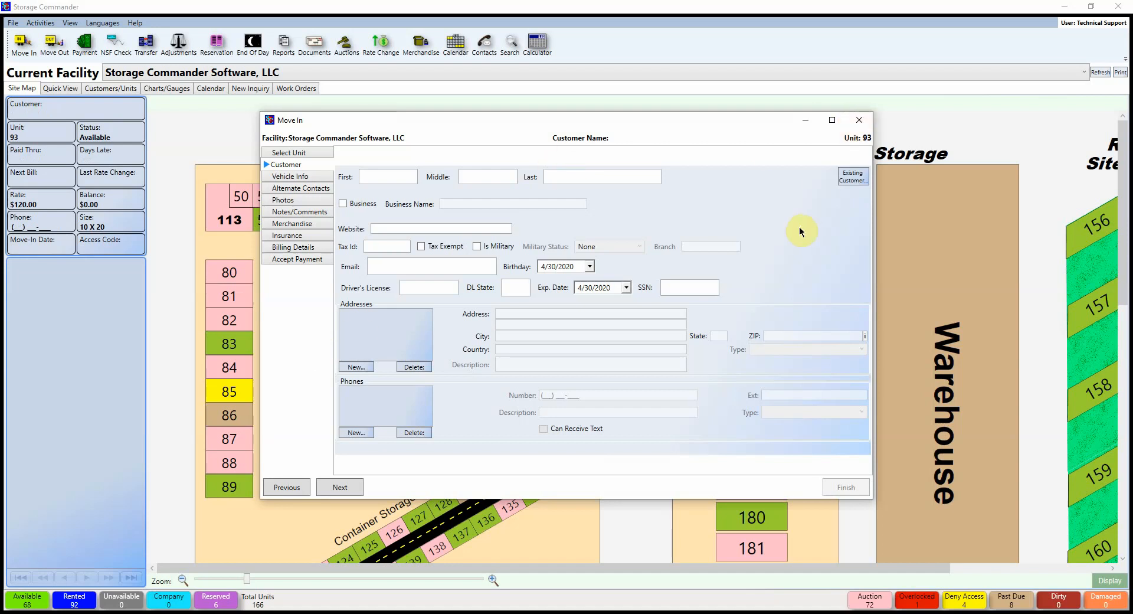
pyautogui.click(858, 120)
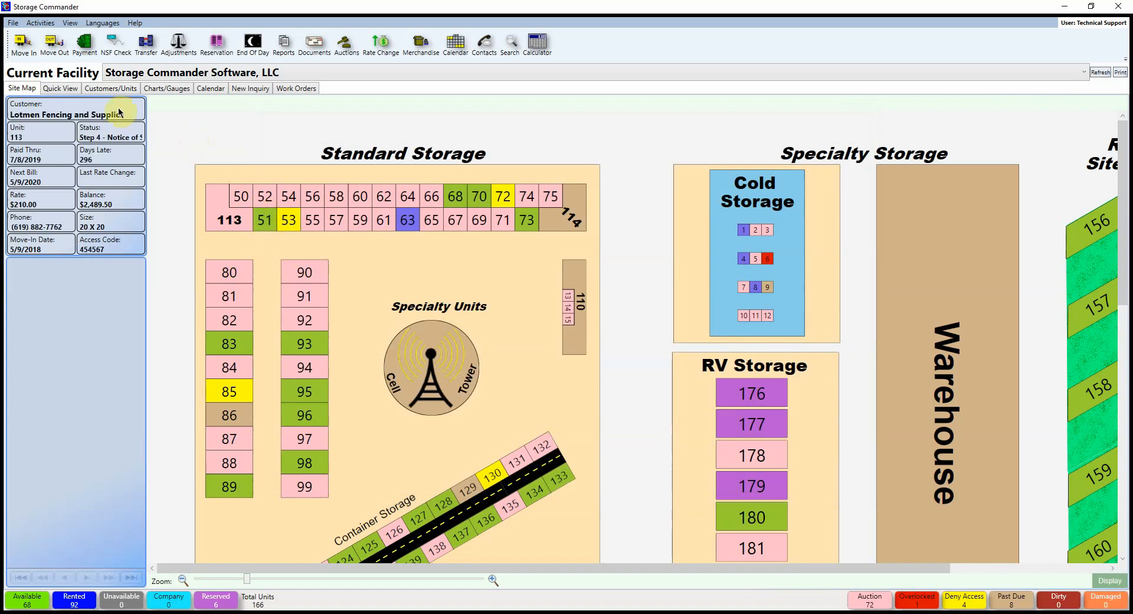
# Step: Switch to the Quick View tab
pyautogui.click(67, 89)
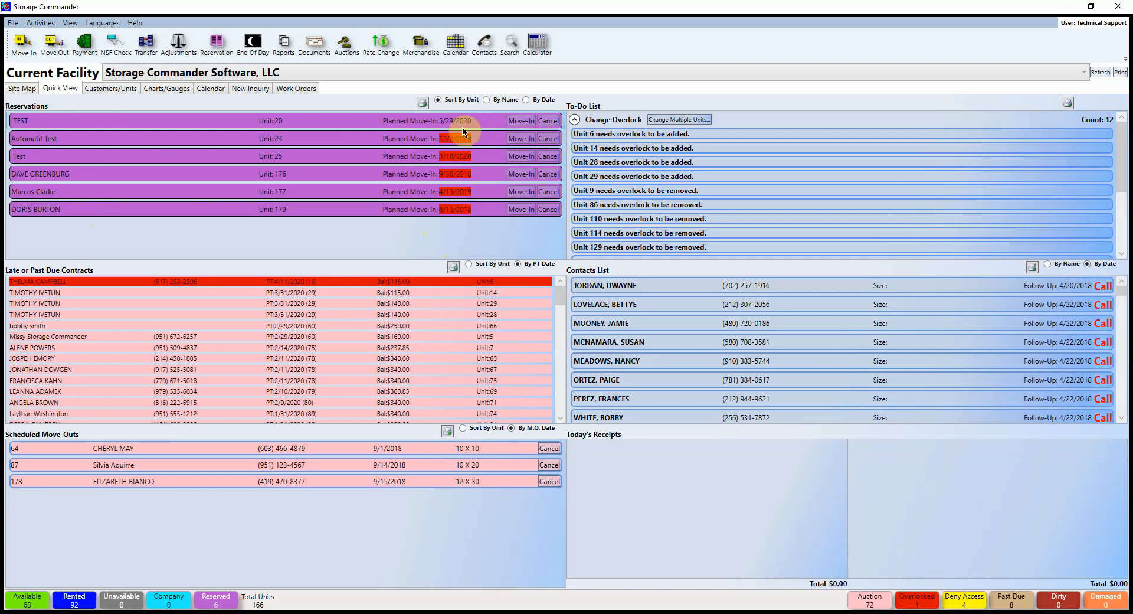
# Step: Begin a reservation for unit 33 and advance to the customer details
pyautogui.click(216, 42)
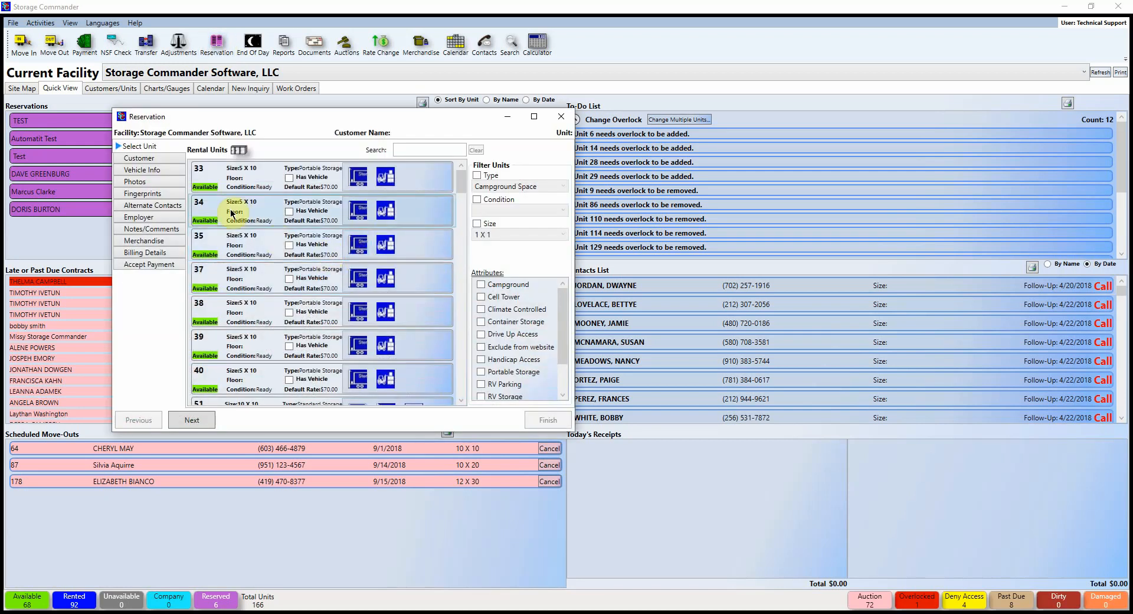
pyautogui.click(224, 186)
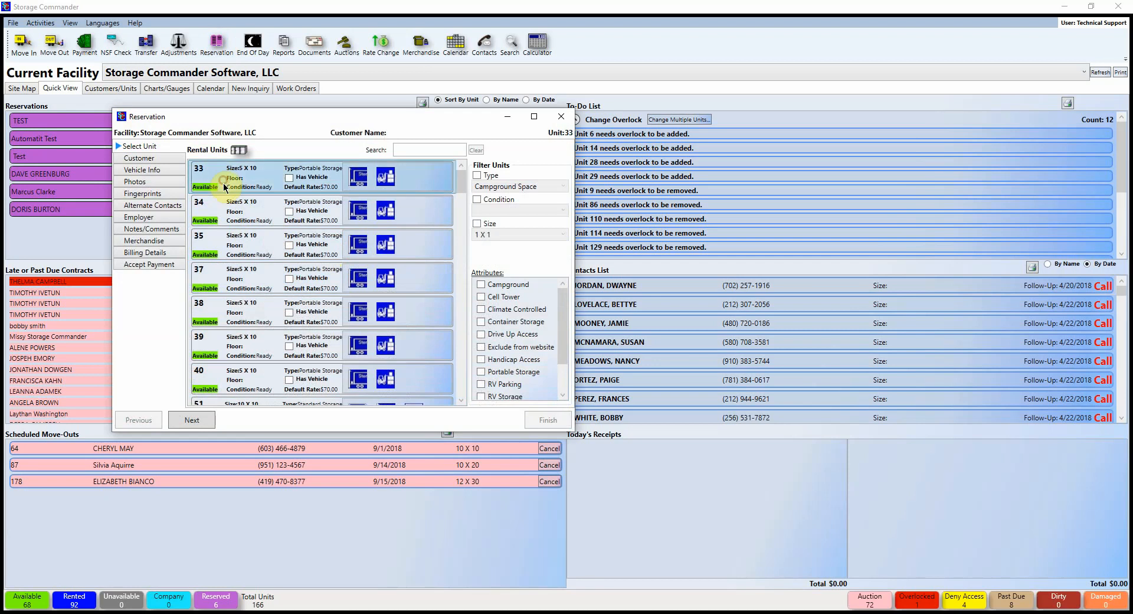
pyautogui.click(203, 421)
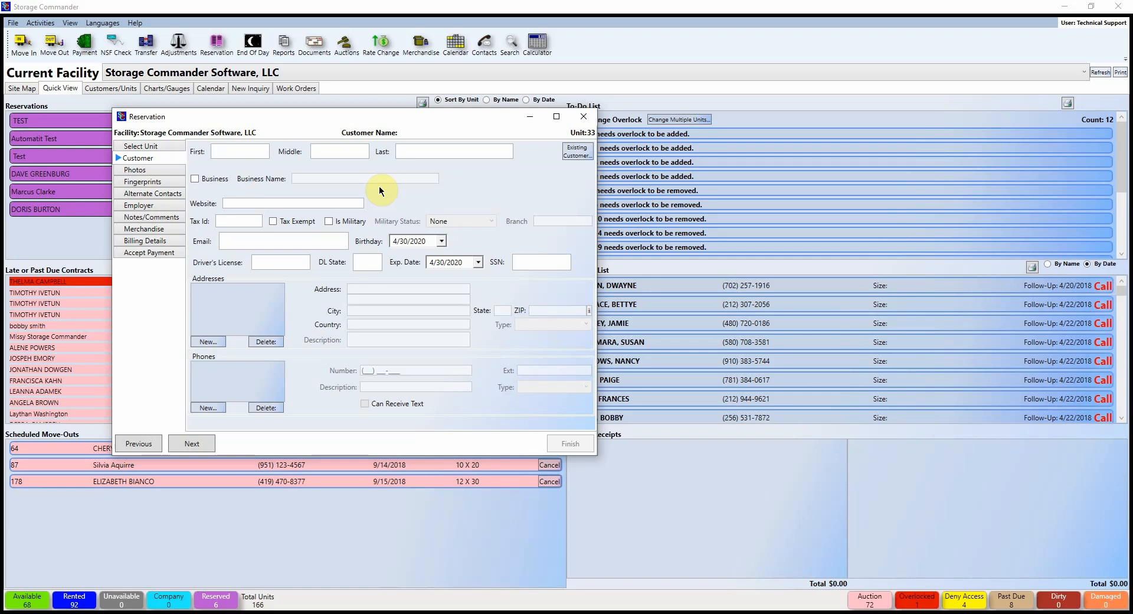
# Step: Enter the customer's first and last name
pyautogui.click(226, 148)
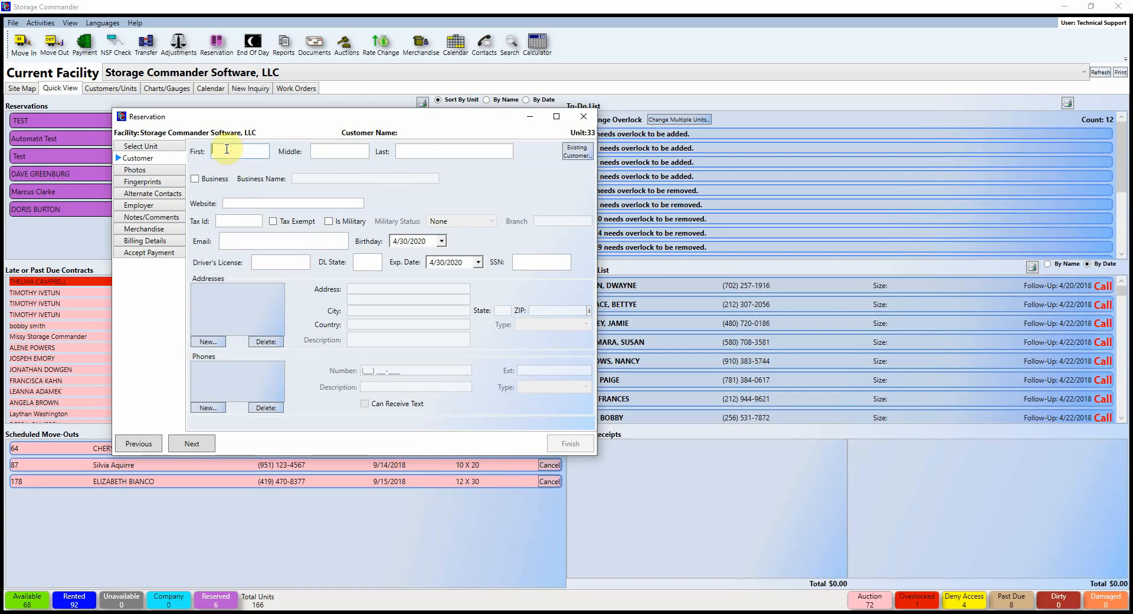
pyautogui.write('Missy')
pyautogui.press('Tab')
pyautogui.write('Test')
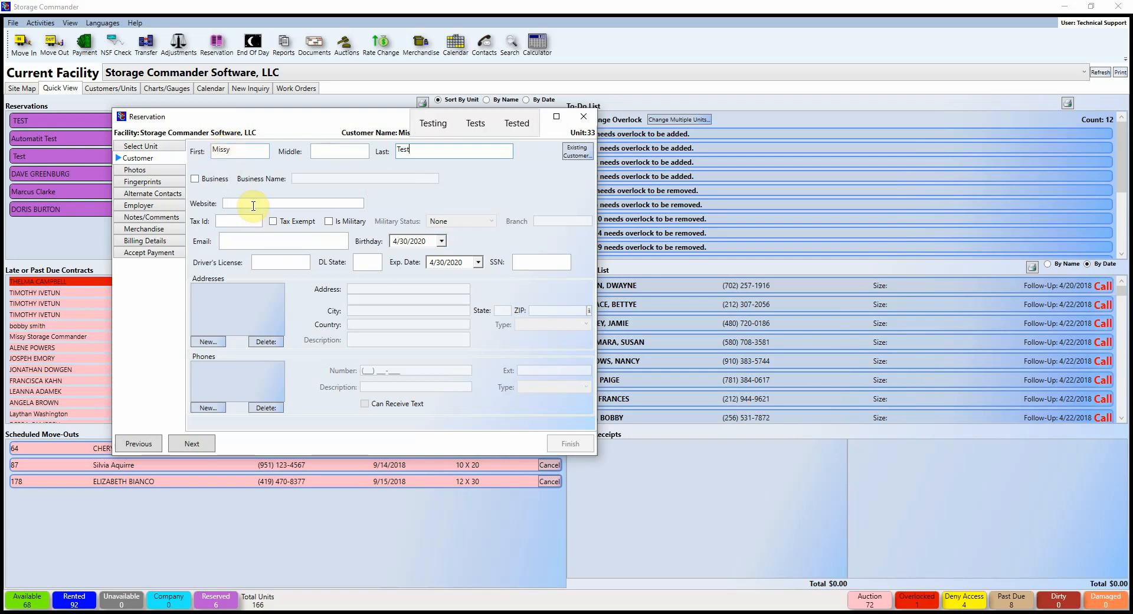
pyautogui.click(250, 205)
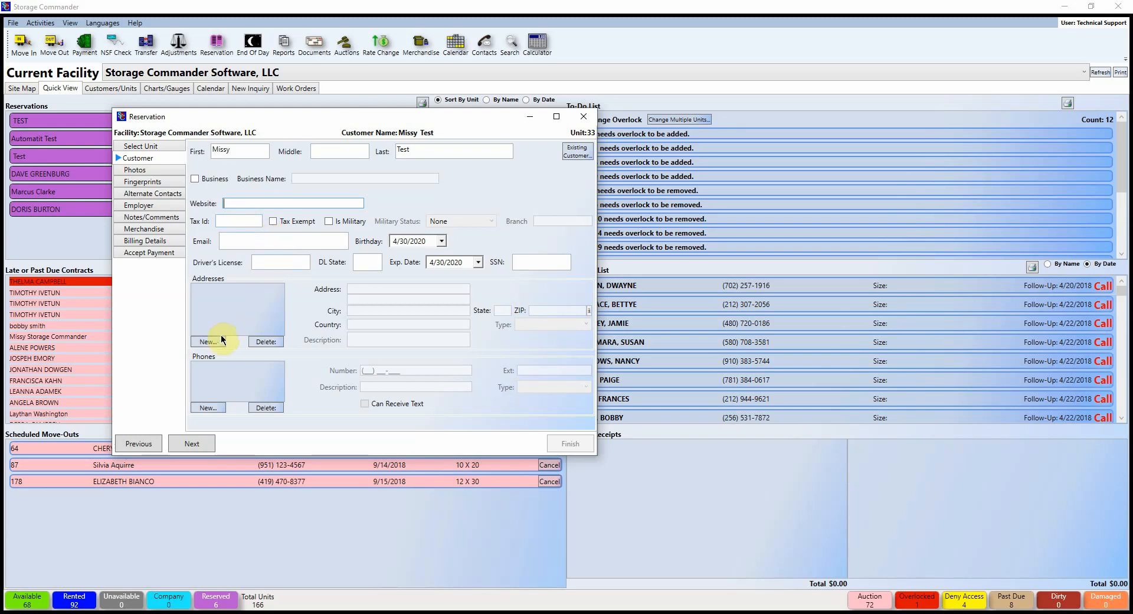
# Step: Fill in the customer's e-mail address and add a new primary address entry
pyautogui.click(247, 242)
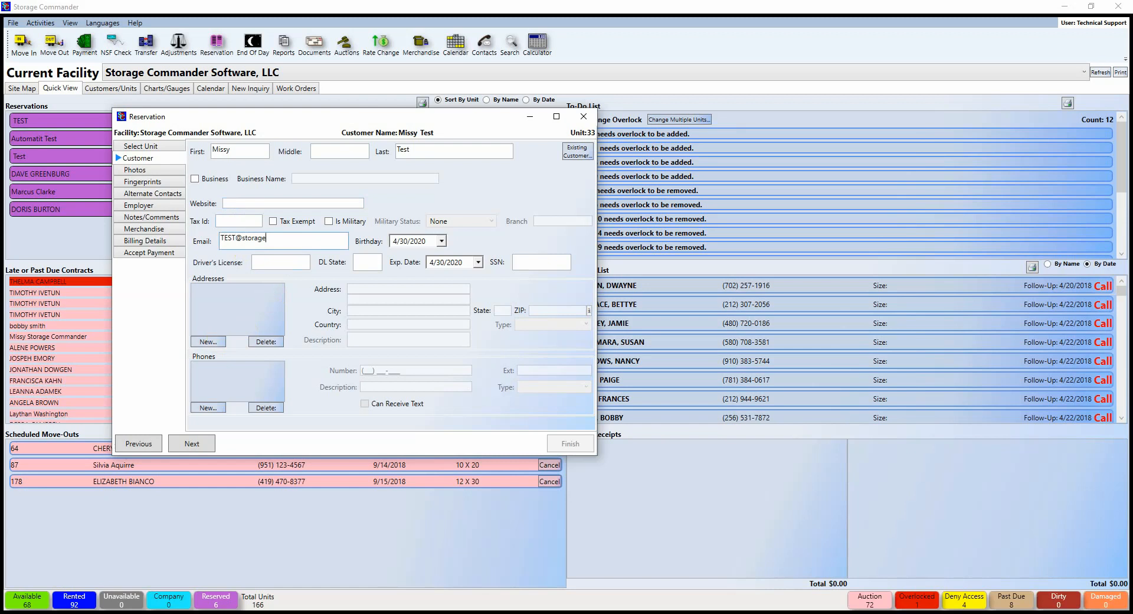
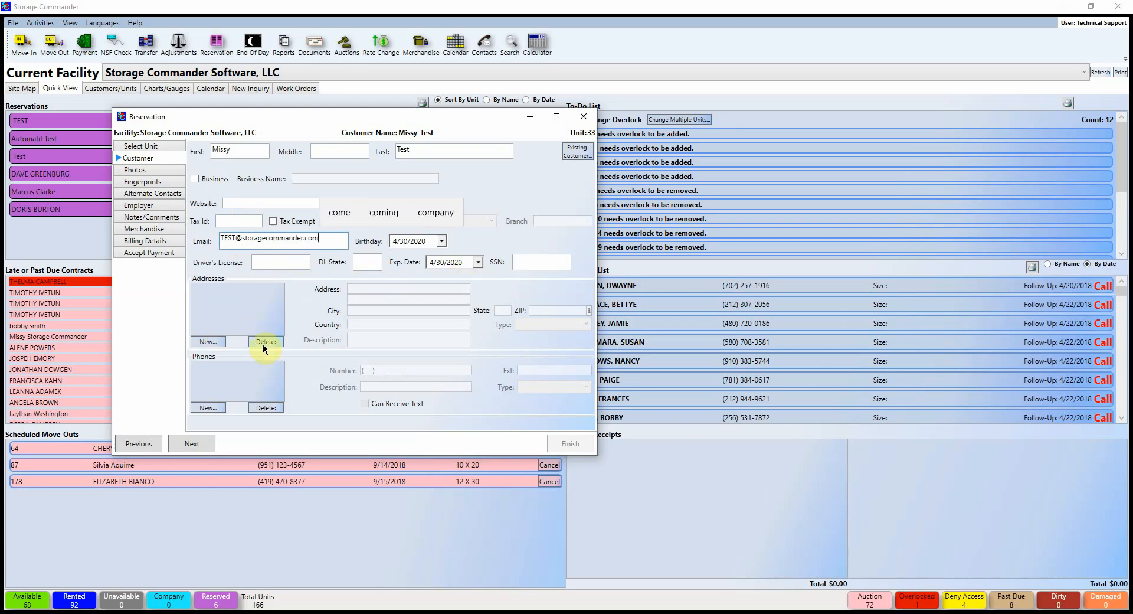
pyautogui.click(211, 342)
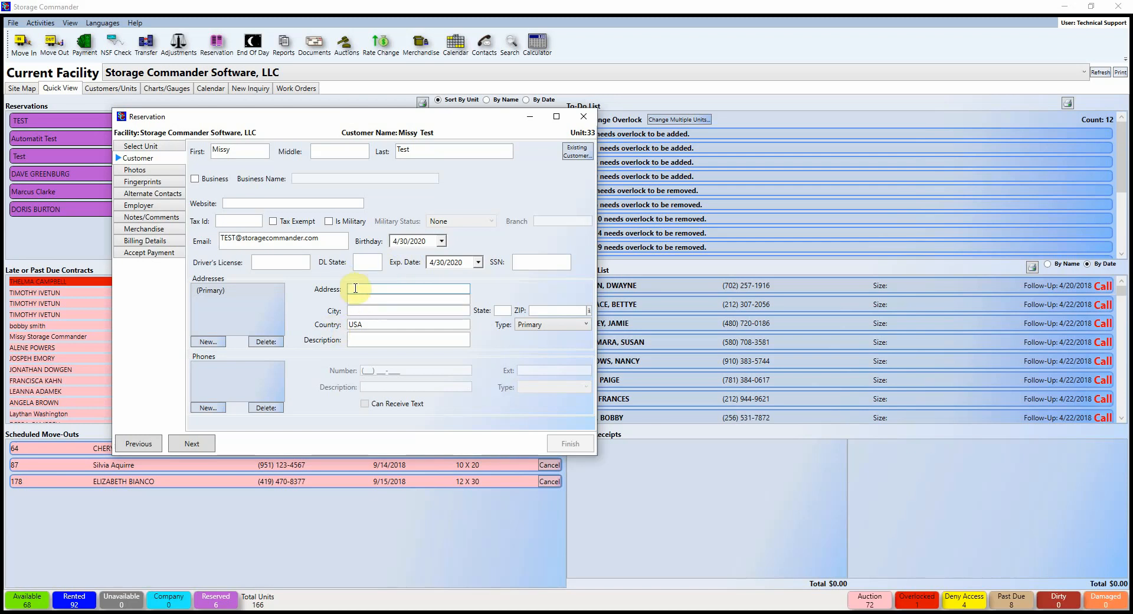
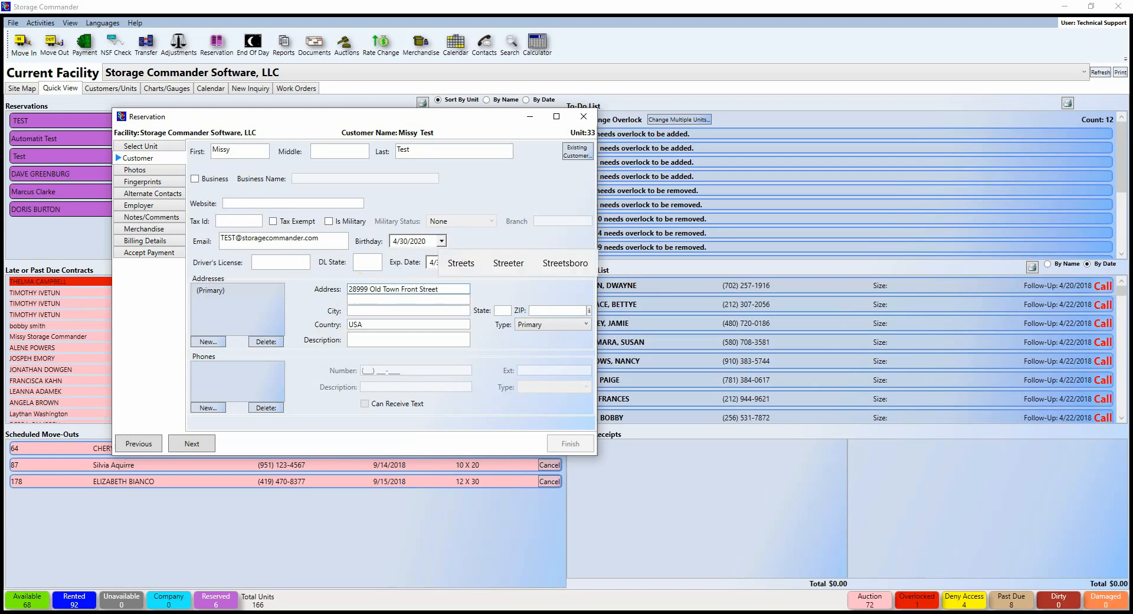
# Step: Enter the customer's street address and ZIP code
pyautogui.click(356, 289)
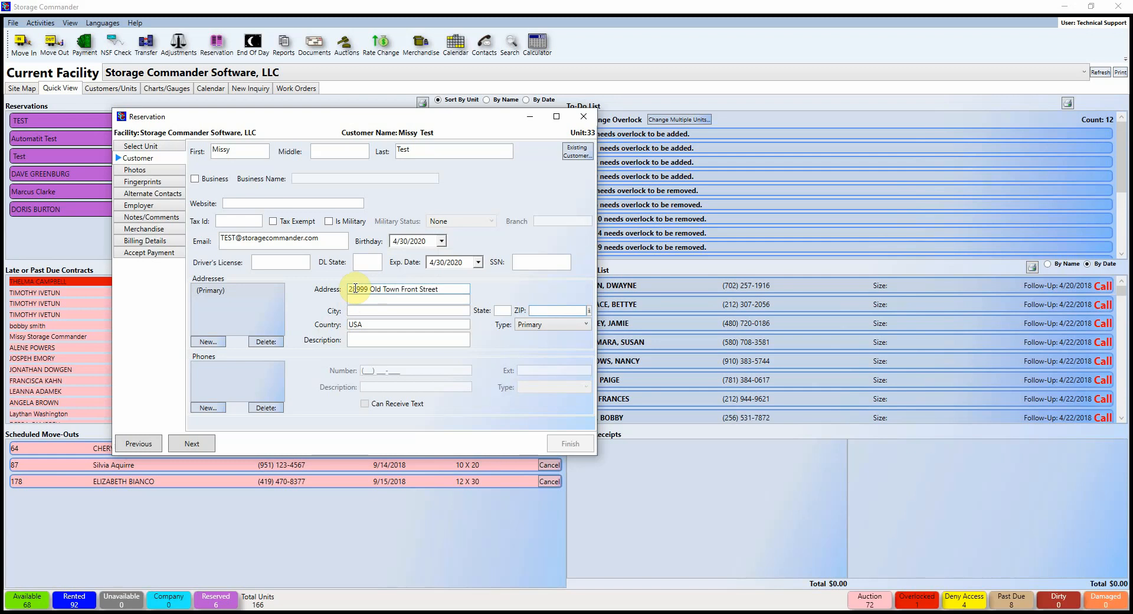
pyautogui.write('92590')
# Step: Add the customer's phone number described as Main Office, able to receive texts
pyautogui.click(208, 408)
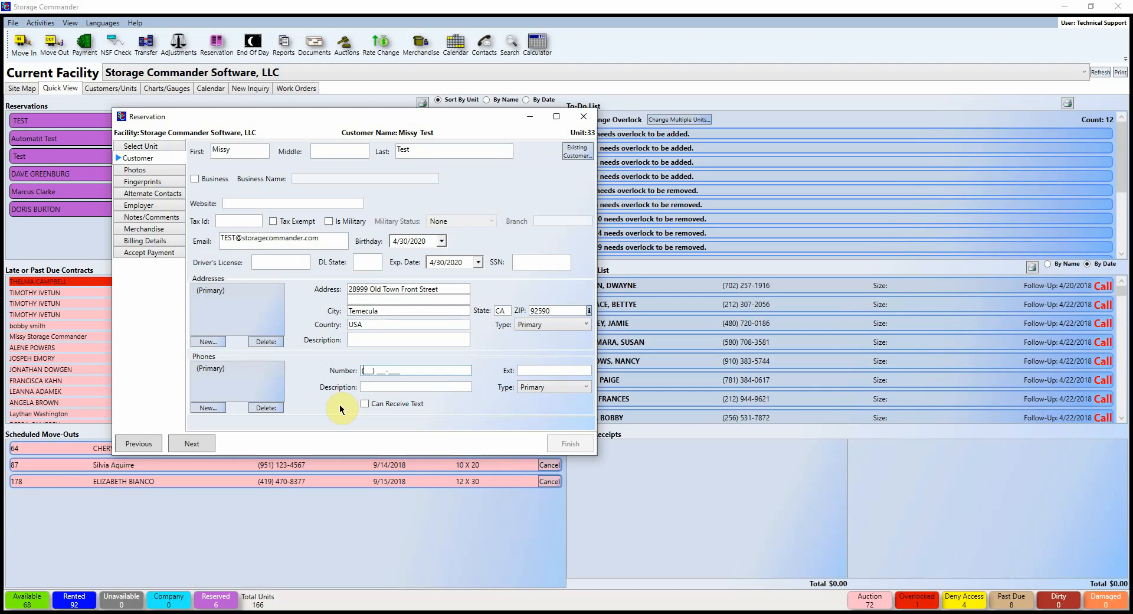
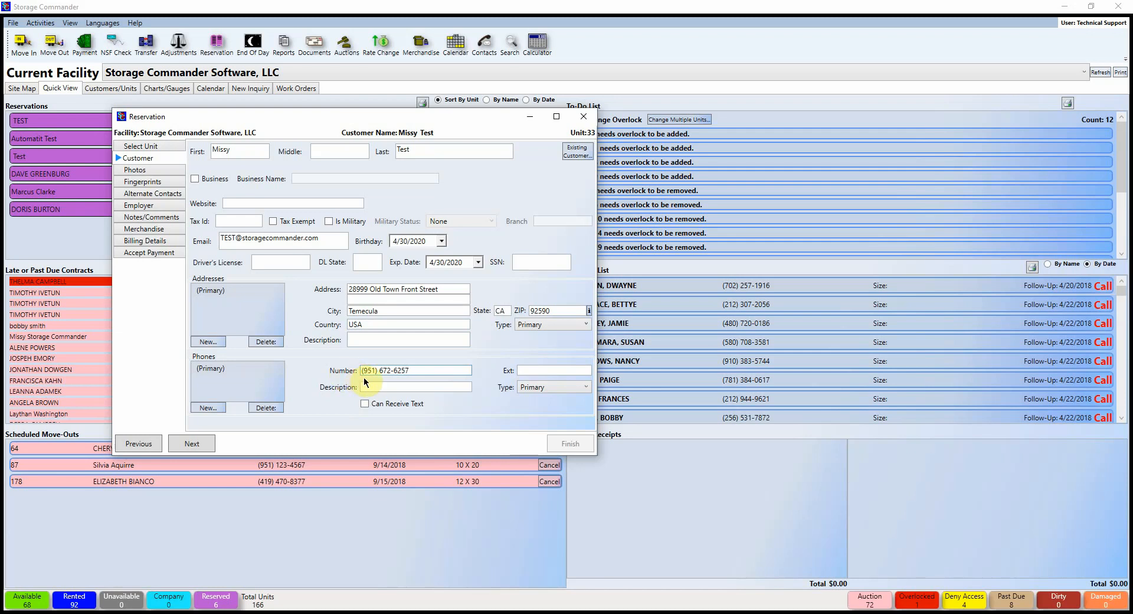
pyautogui.click(390, 386)
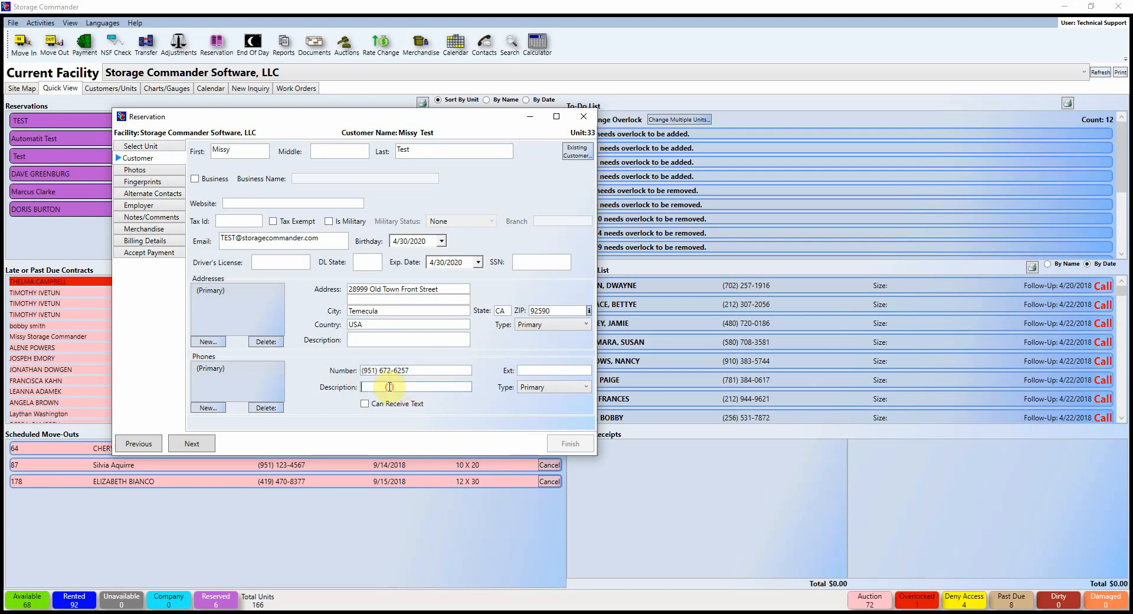
pyautogui.write('Main Office')
pyautogui.click(433, 370)
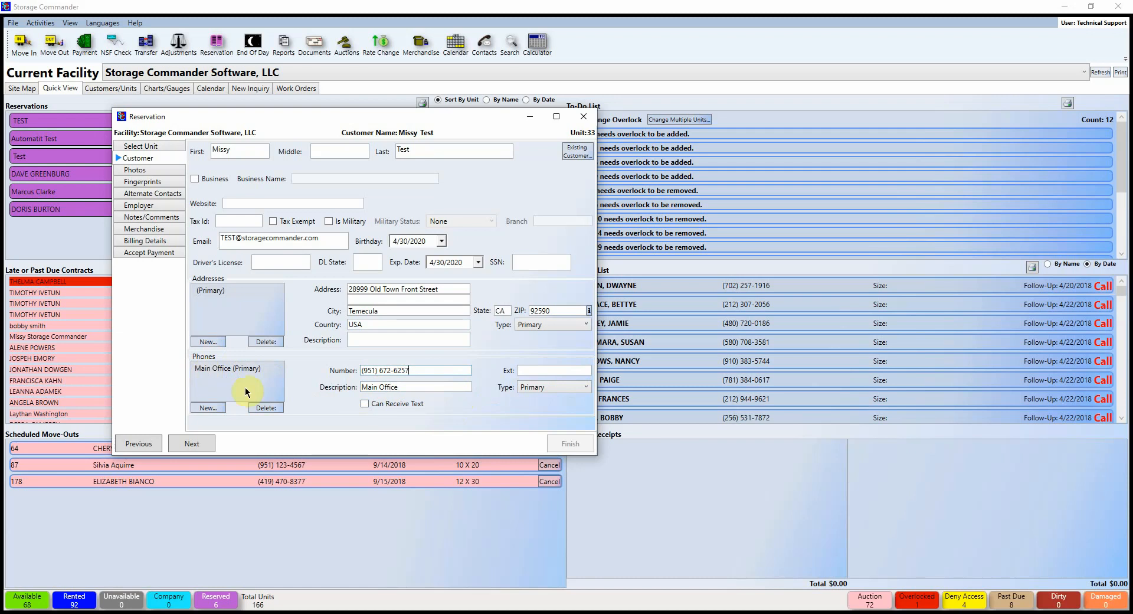
pyautogui.click(364, 405)
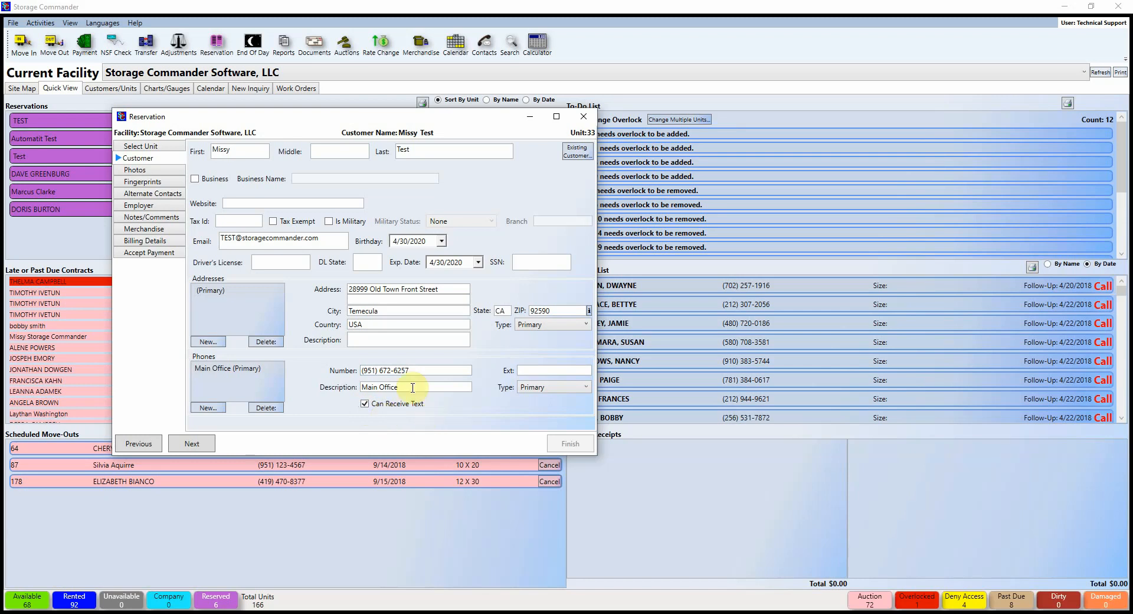
# Step: Start a new customer photo with a reference name for the customer's ID
pyautogui.click(143, 170)
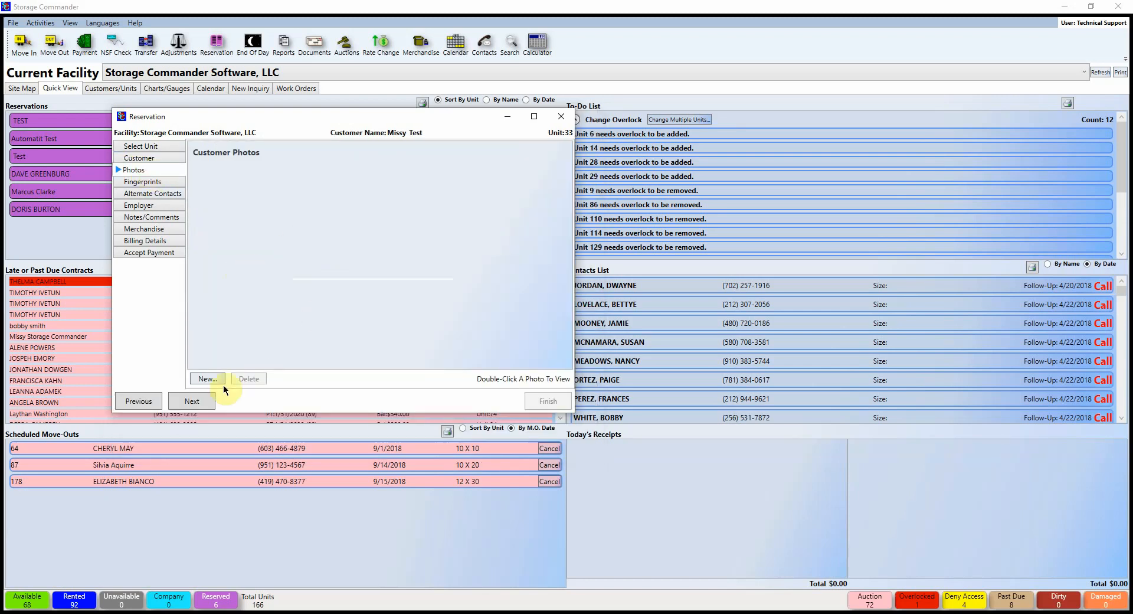
pyautogui.click(206, 378)
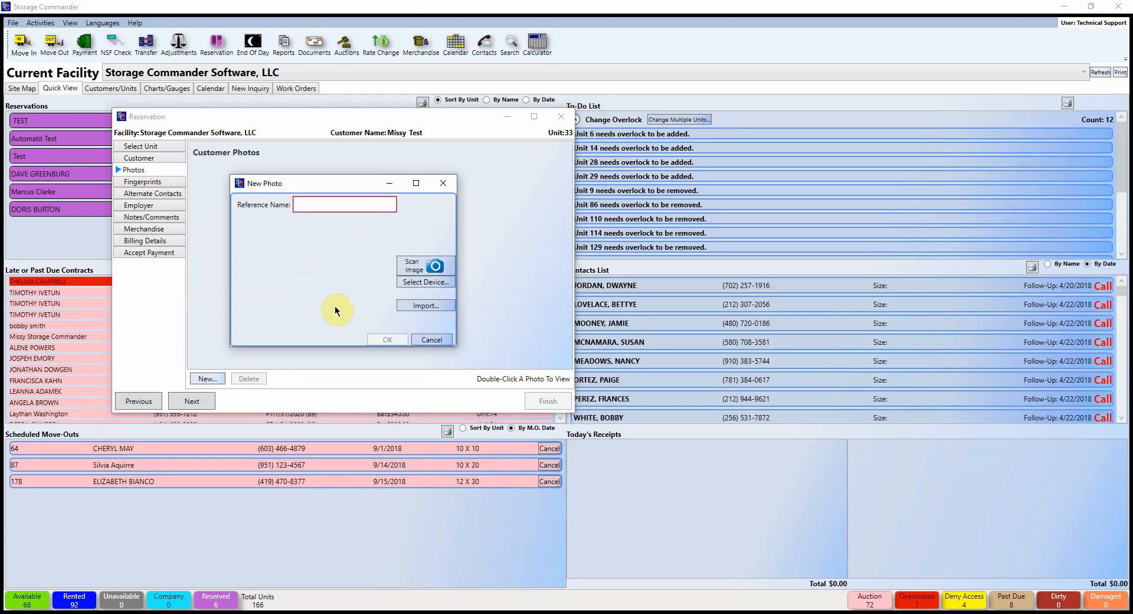
pyautogui.write('Missy')
pyautogui.press('BackSpace')
pyautogui.press('BackSpace')
pyautogui.press('BackSpace')
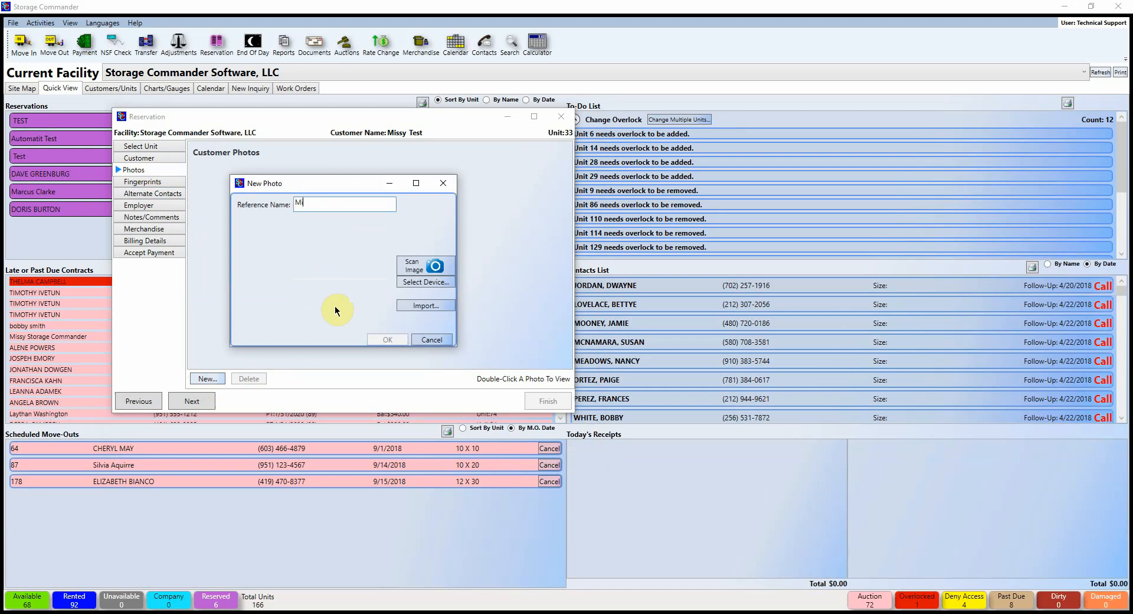
pyautogui.write("ssy's ID")
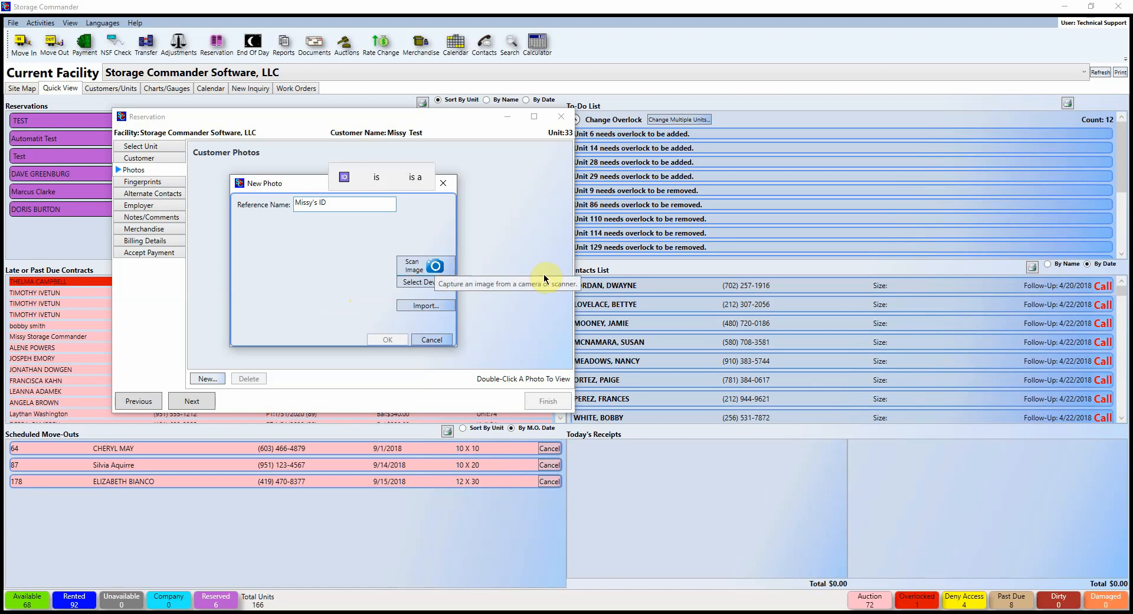
# Step: Cancel the image import and the new photo, then move on to Fingerprints
pyautogui.click(424, 311)
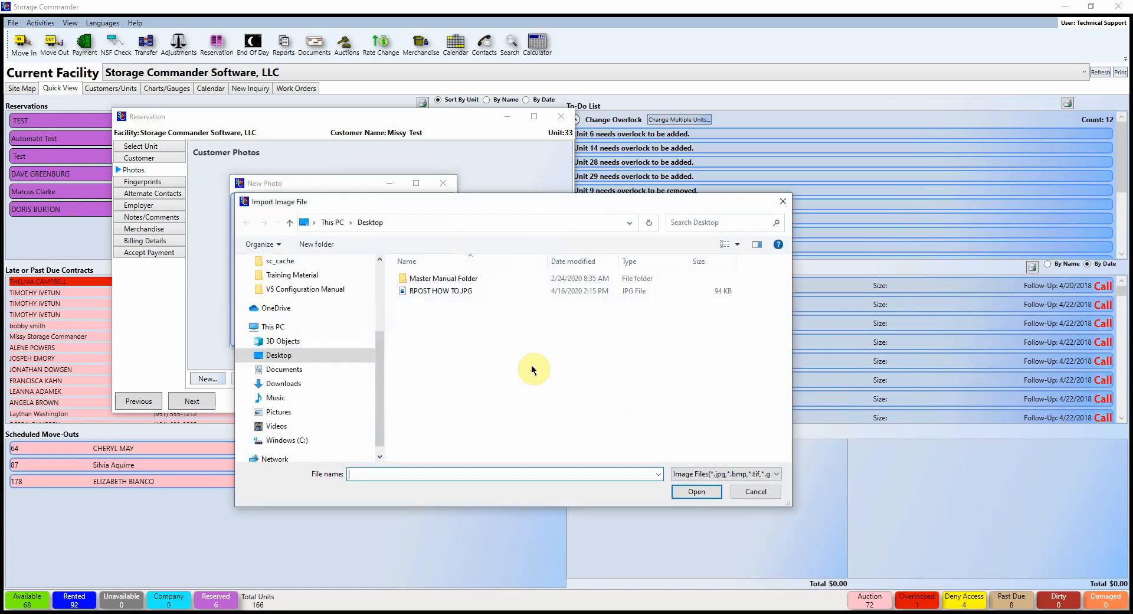
pyautogui.scroll(3, 339, 333)
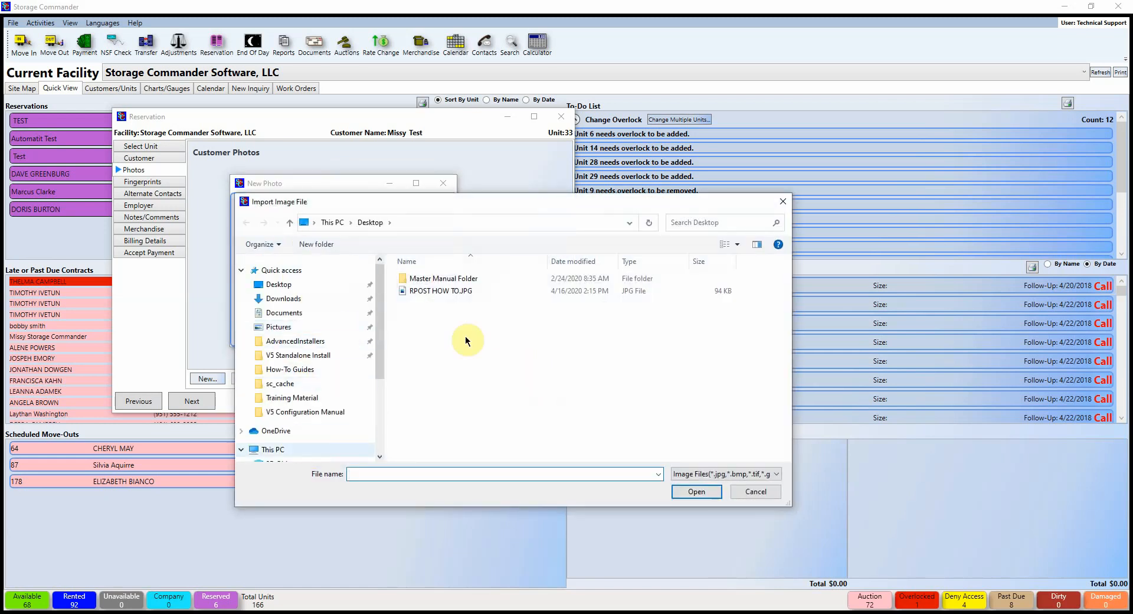
pyautogui.click(783, 201)
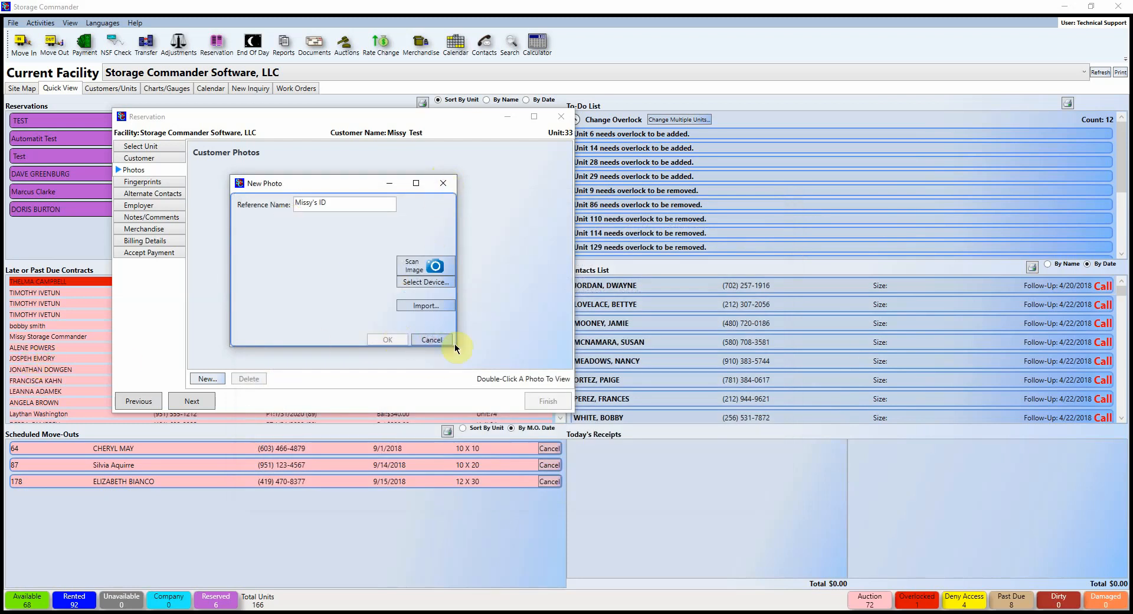
pyautogui.click(435, 340)
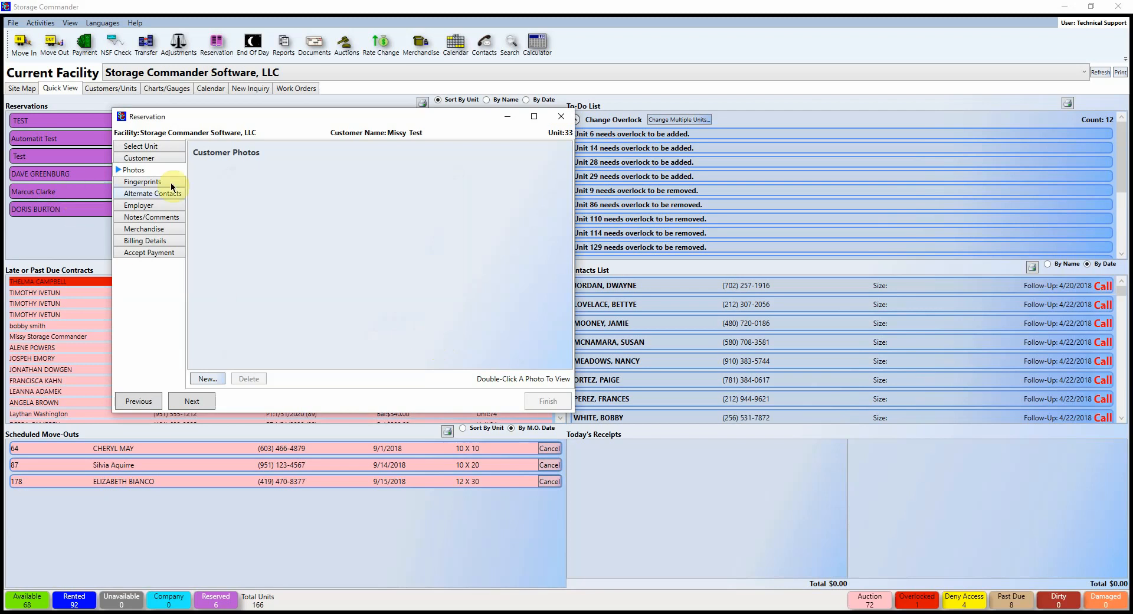
pyautogui.click(141, 182)
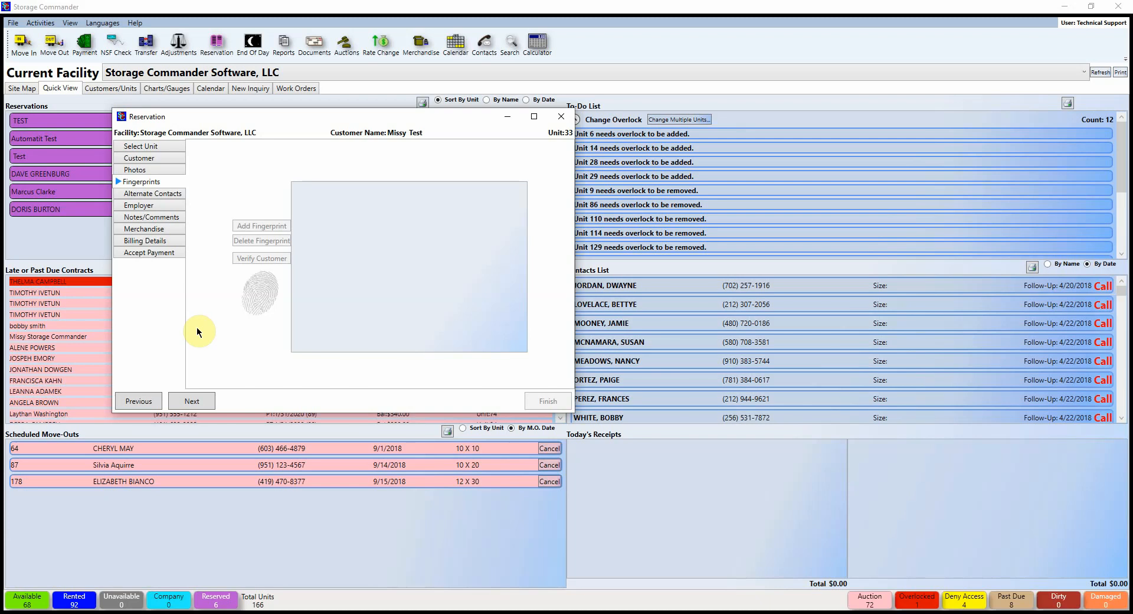
# Step: Move past Fingerprints to the blank Alternate Contacts form for the unit 33 reservation
pyautogui.click(151, 193)
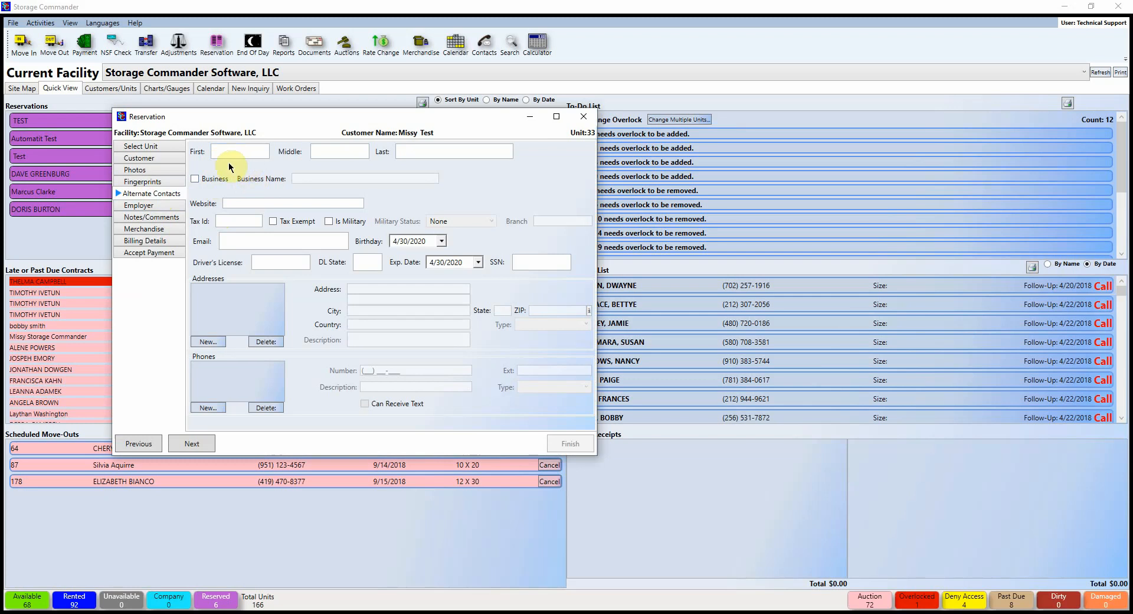
# Step: Record the customer's employer as a business named 'Storage Commander'
pyautogui.click(177, 206)
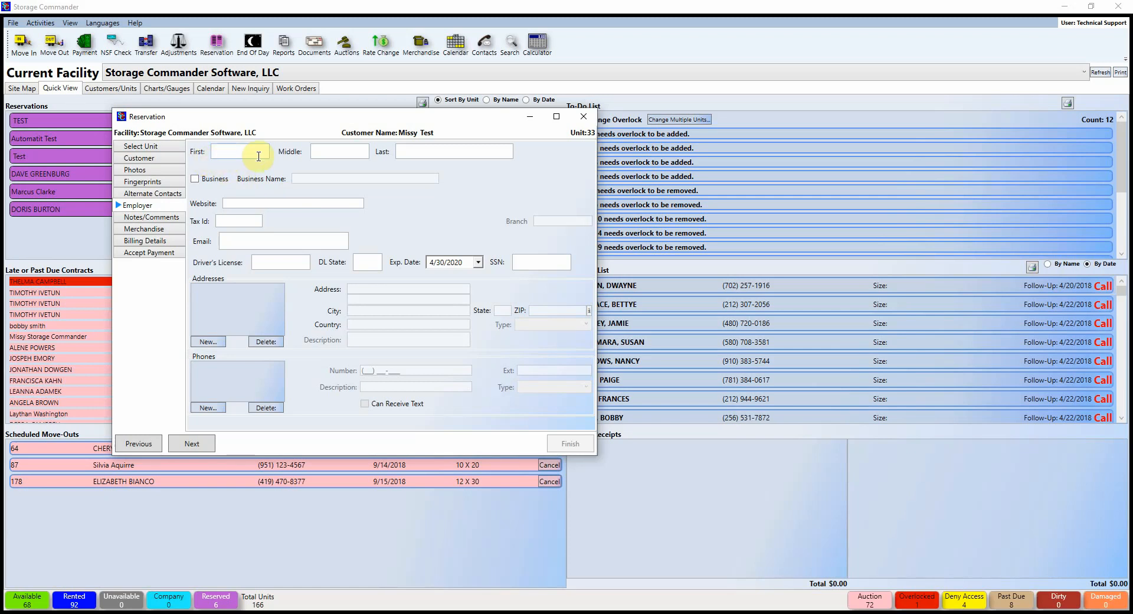
pyautogui.click(192, 179)
pyautogui.click(303, 180)
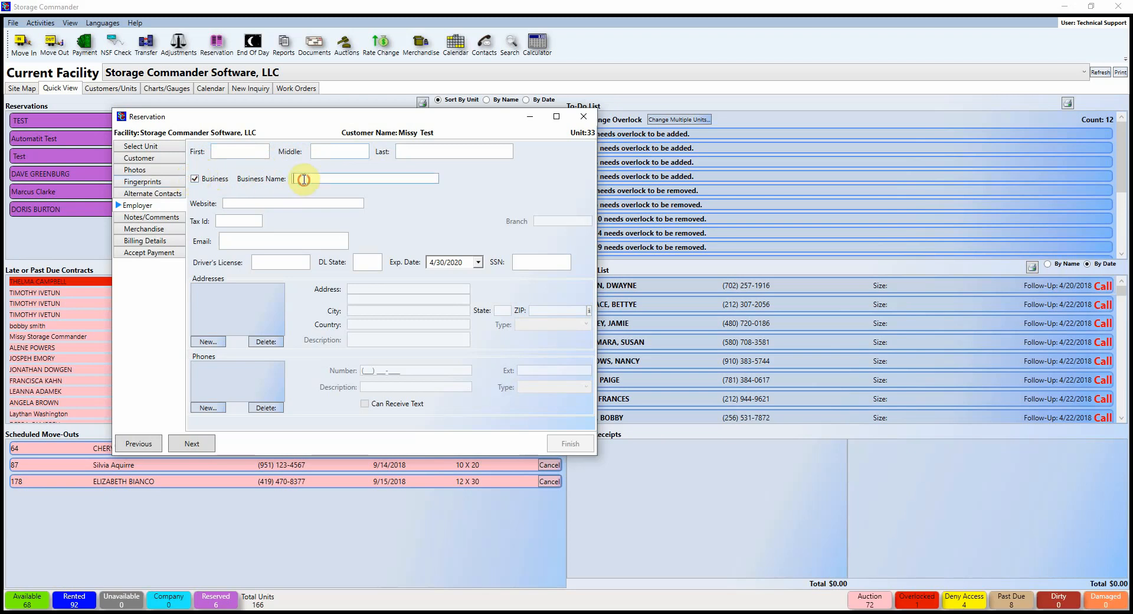
pyautogui.write('Storage Commander')
pyautogui.click(159, 218)
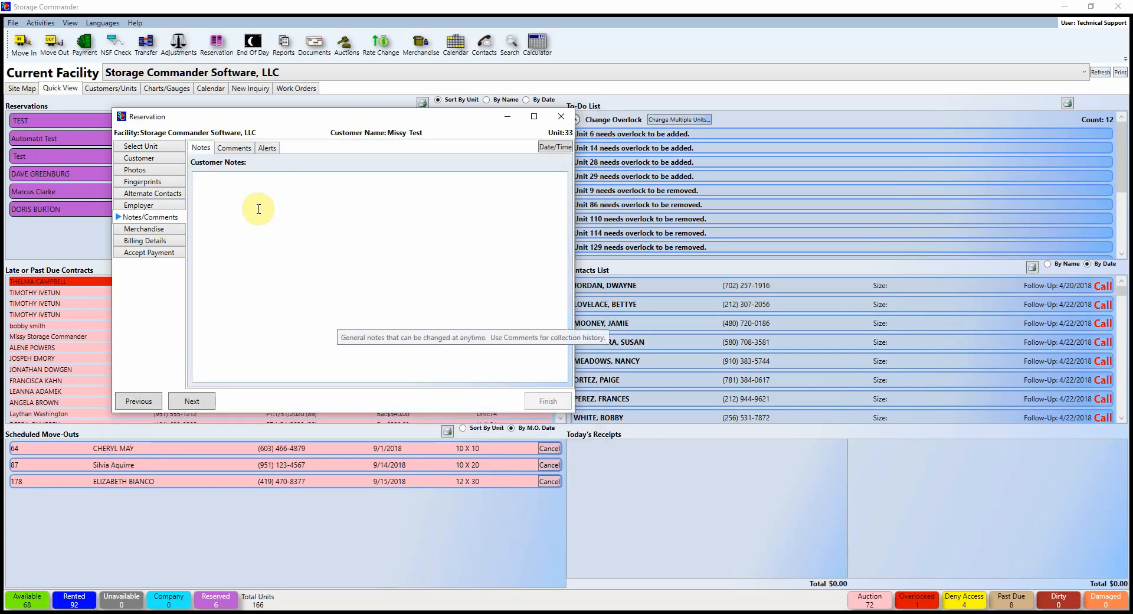
# Step: Type a TEST customer note and erase it, leaving the notes empty
pyautogui.click(246, 195)
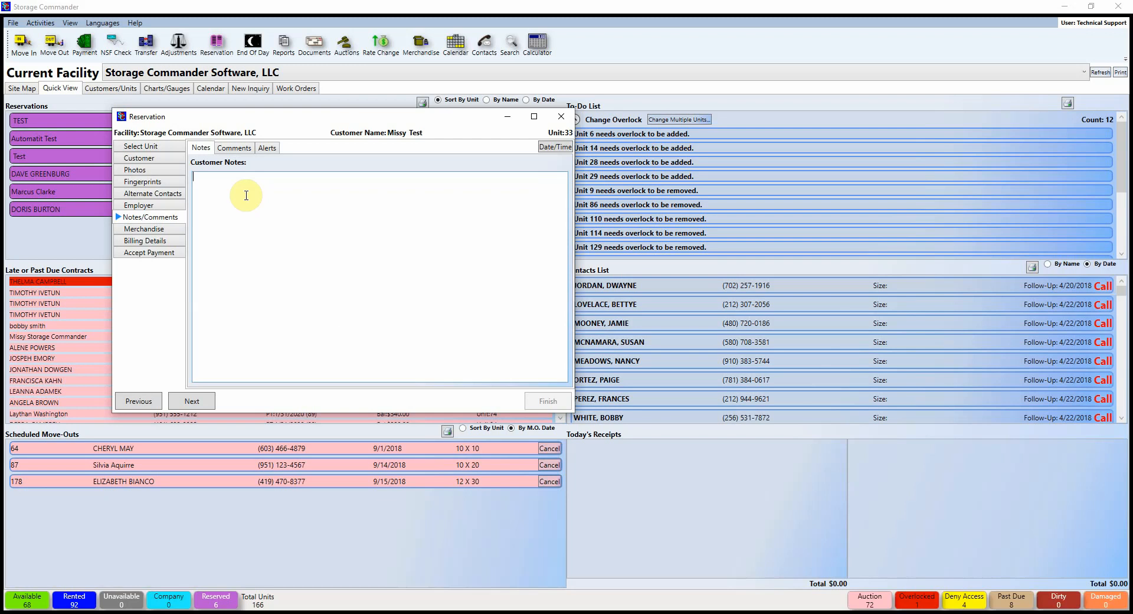
pyautogui.write('TEST')
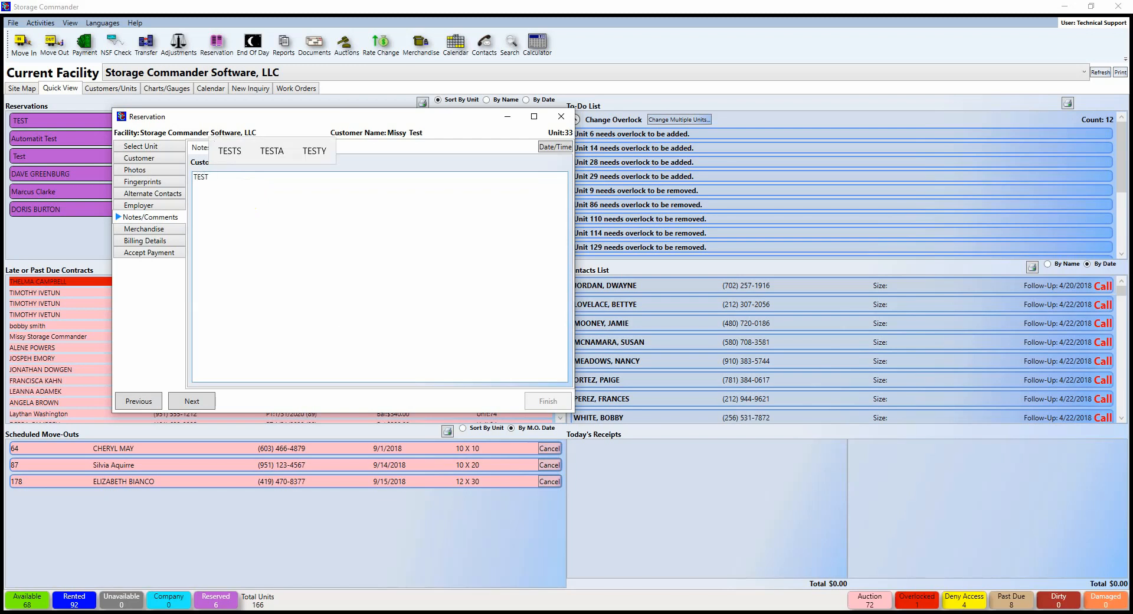
pyautogui.press('BackSpace')
pyautogui.press('BackSpace')
pyautogui.press('BackSpace')
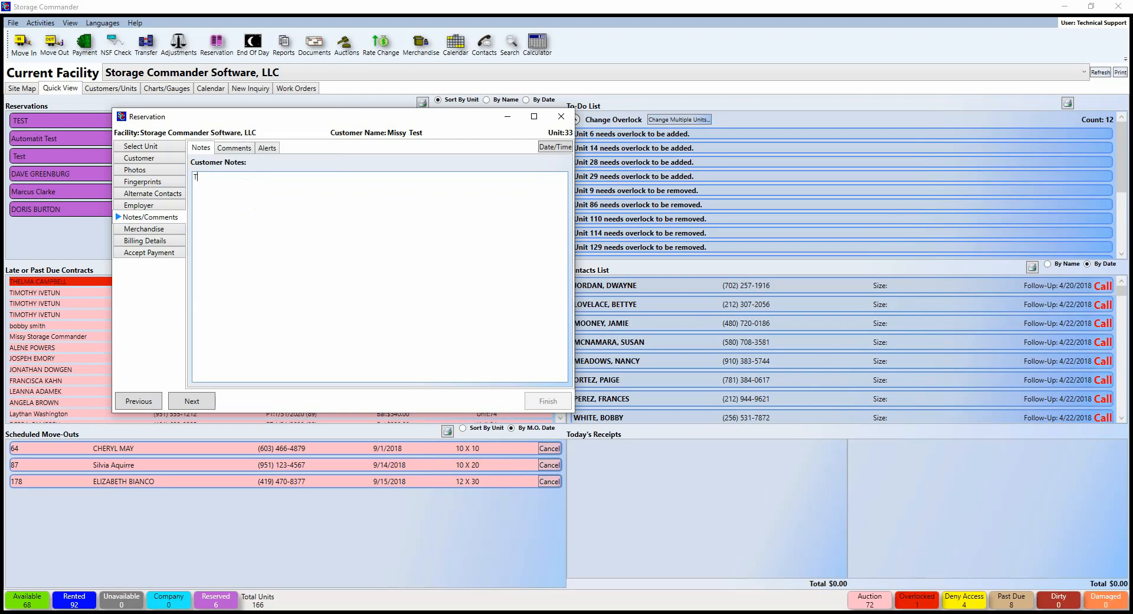
# Step: Add a new comment reading 'TEST' to the customer's record
pyautogui.click(238, 148)
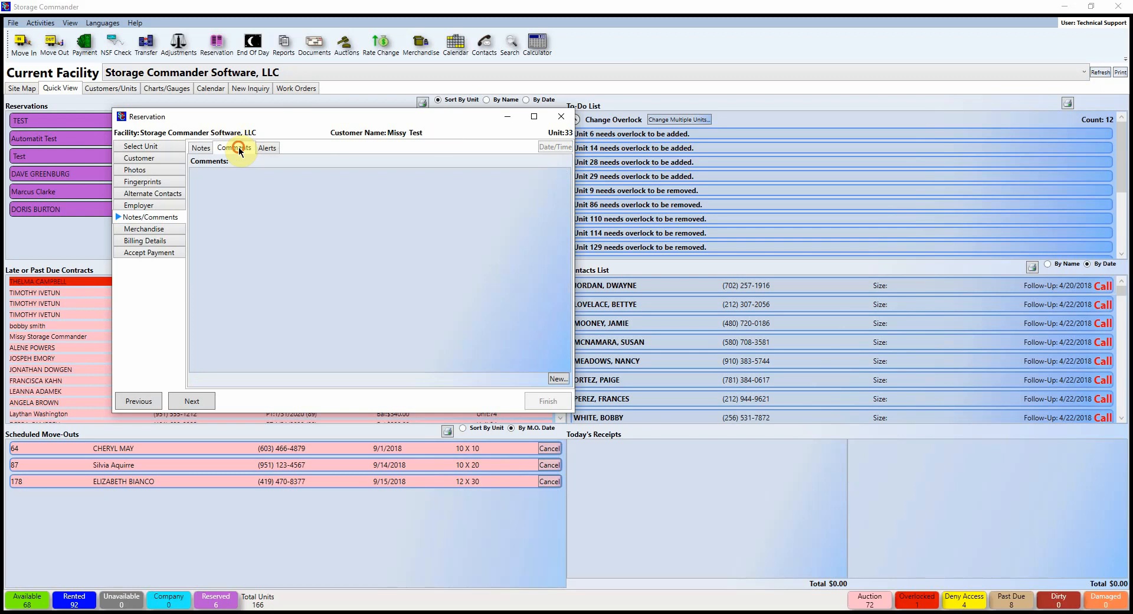
pyautogui.click(558, 379)
pyautogui.write('TEST')
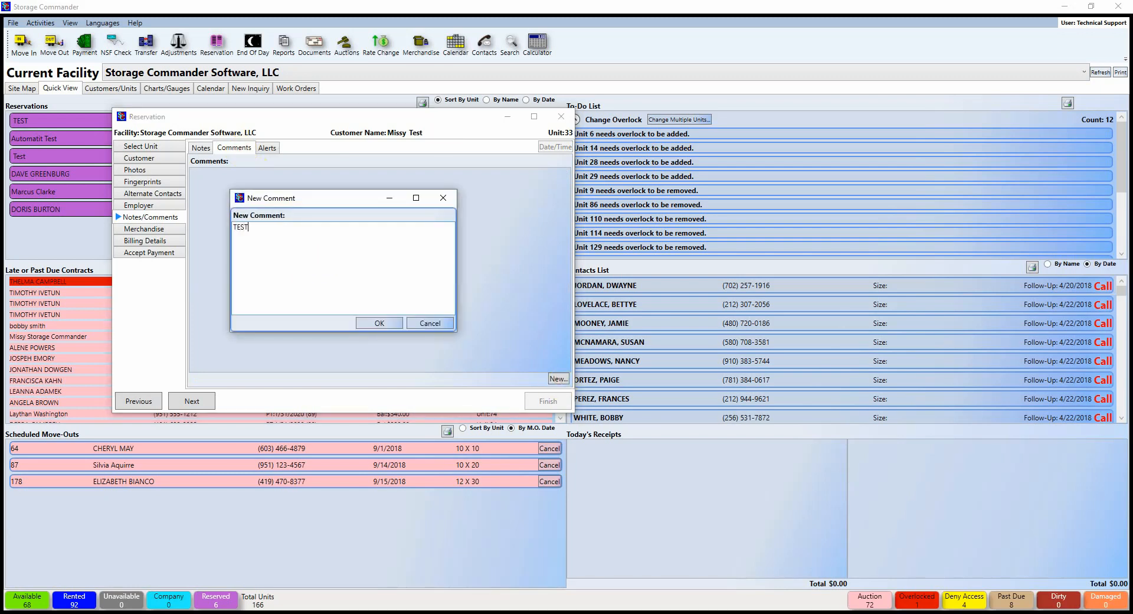
pyautogui.click(385, 323)
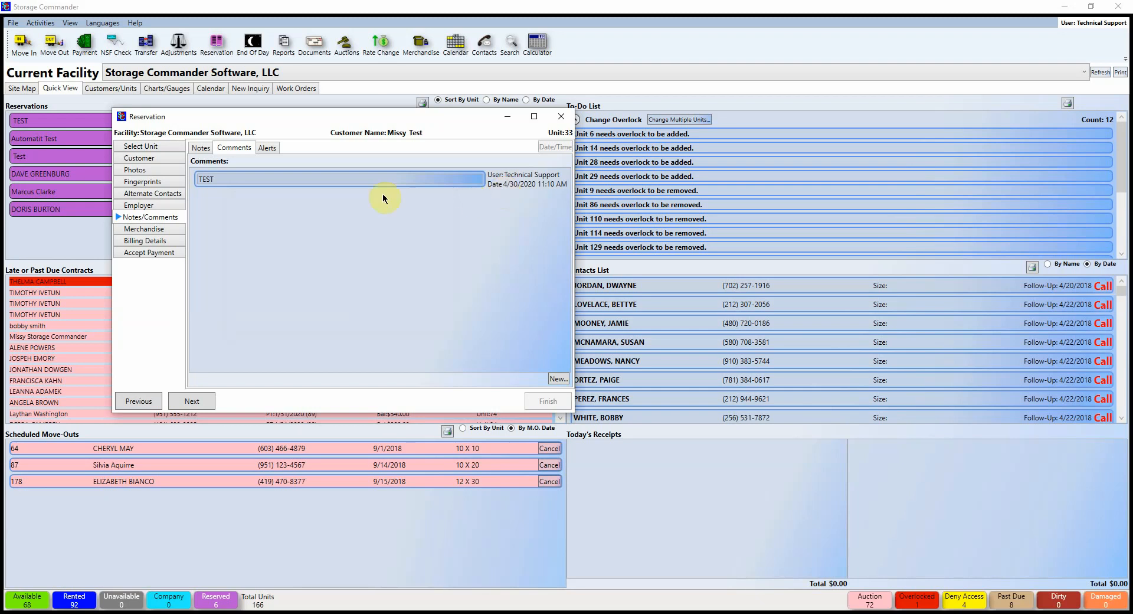
pyautogui.click(268, 147)
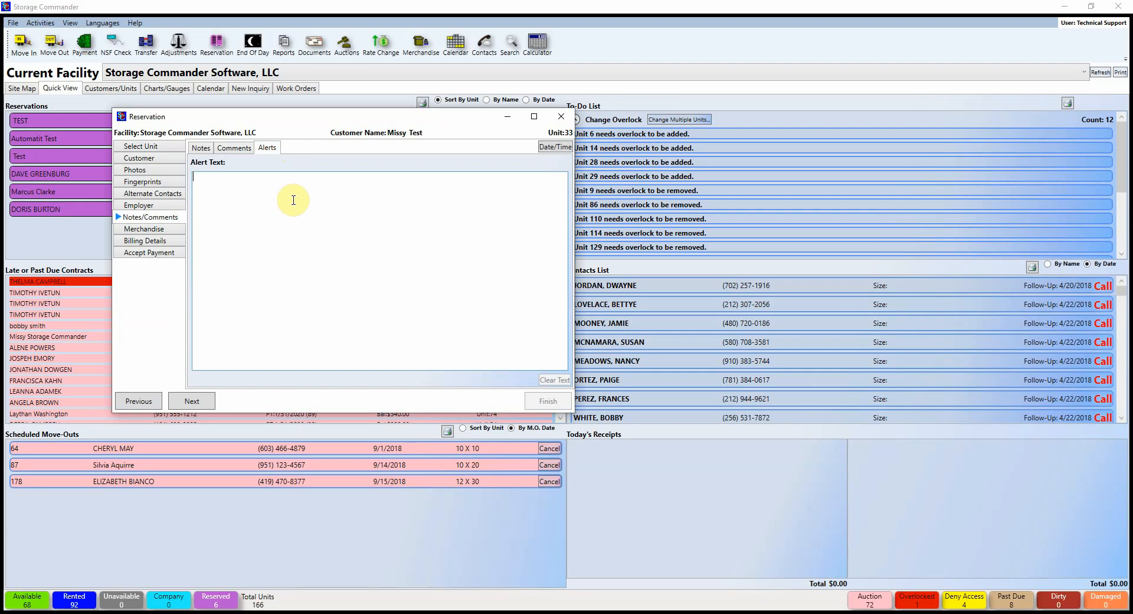
# Step: Set the alert text to 'ID Expired needs new one on file.'
pyautogui.write('CC')
pyautogui.press('BackSpace')
pyautogui.press('BackSpace')
pyautogui.write('ID Expired needs new one ')
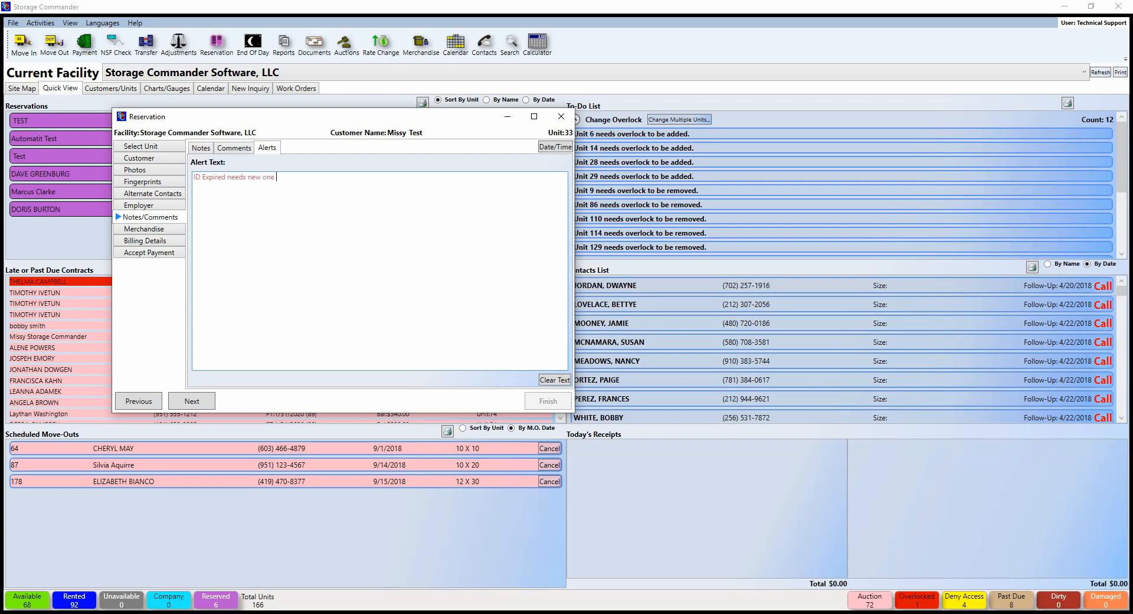
pyautogui.write('on file.')
pyautogui.click(160, 229)
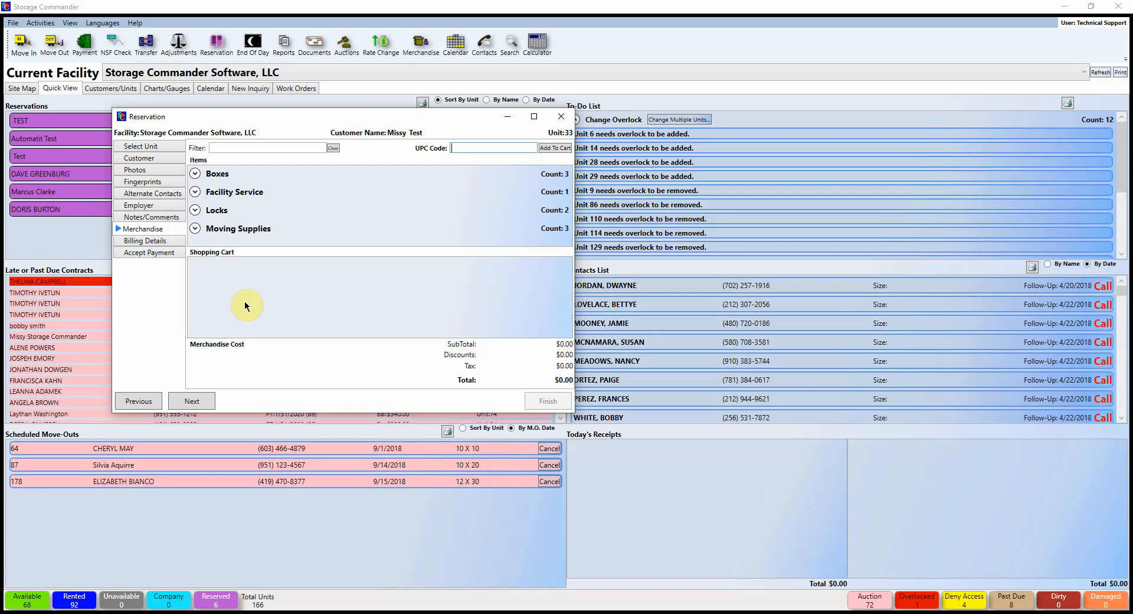
# Step: Add a Large Box with 10% Merchandise Discount, then delete it so the cart is $0.00
pyautogui.click(196, 175)
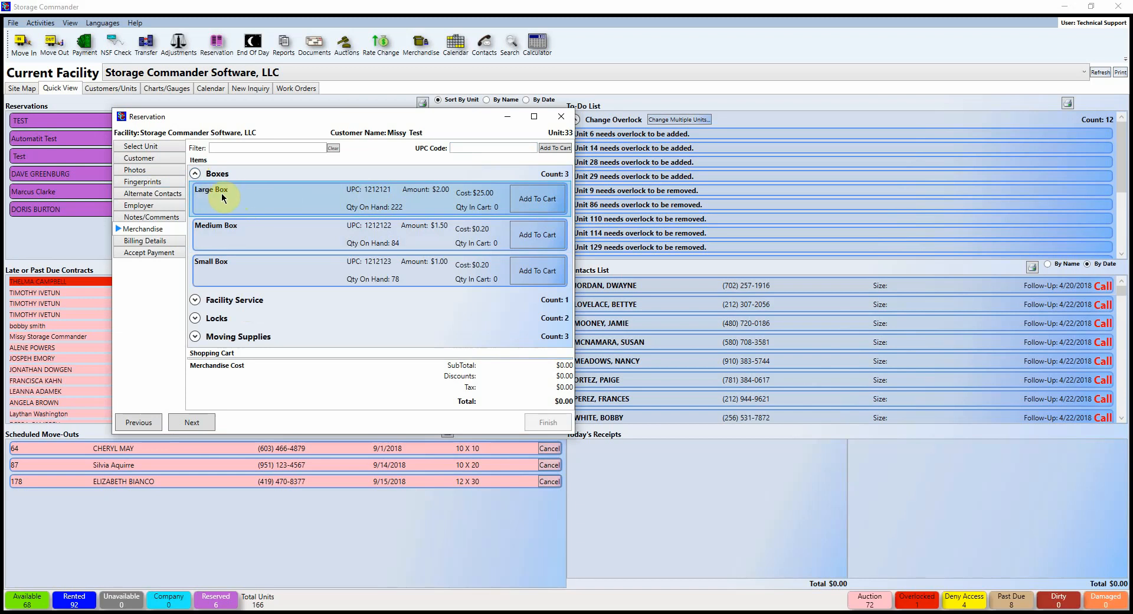
pyautogui.click(541, 201)
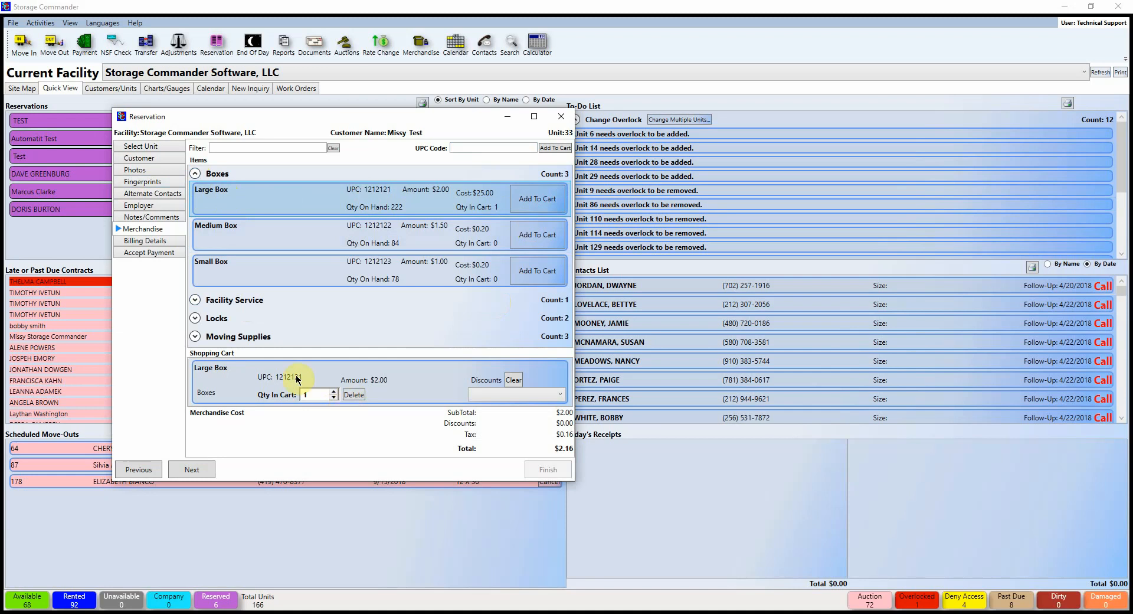
pyautogui.click(560, 396)
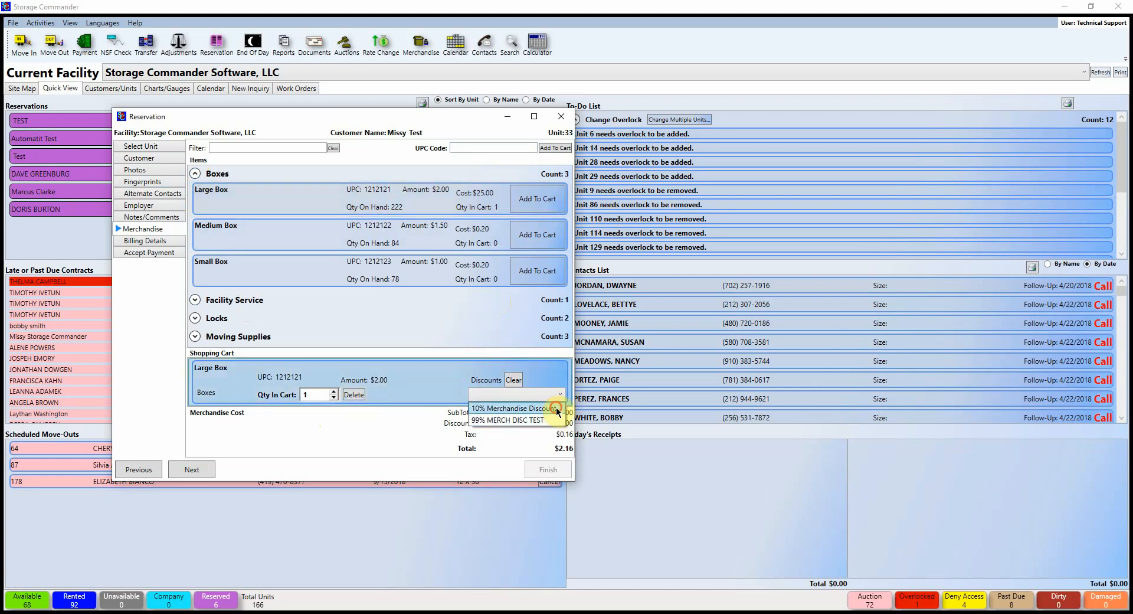
pyautogui.click(531, 408)
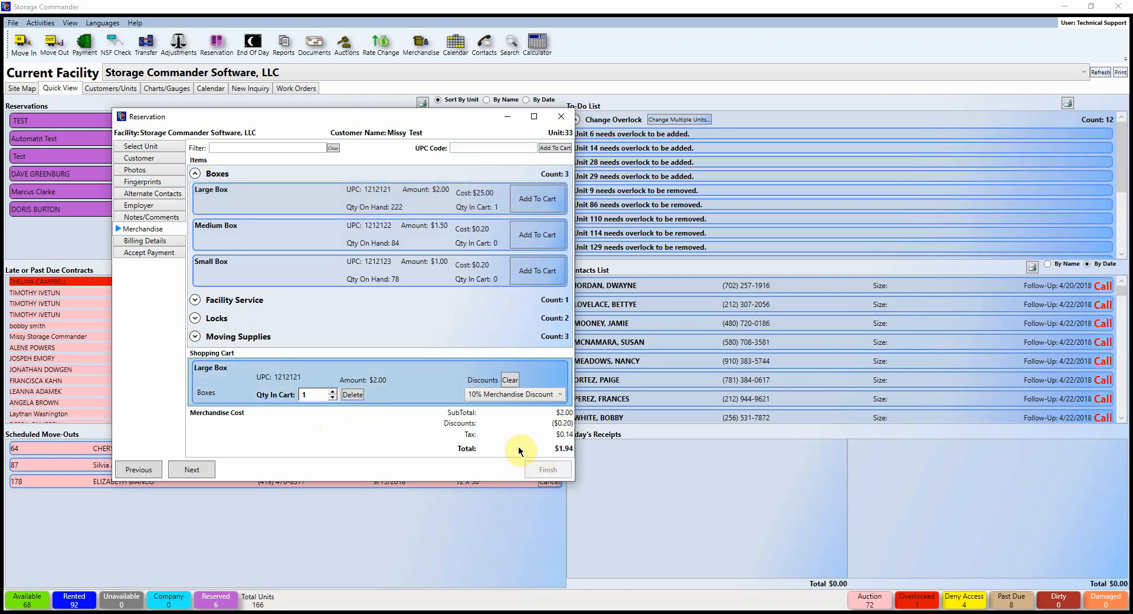
pyautogui.click(353, 395)
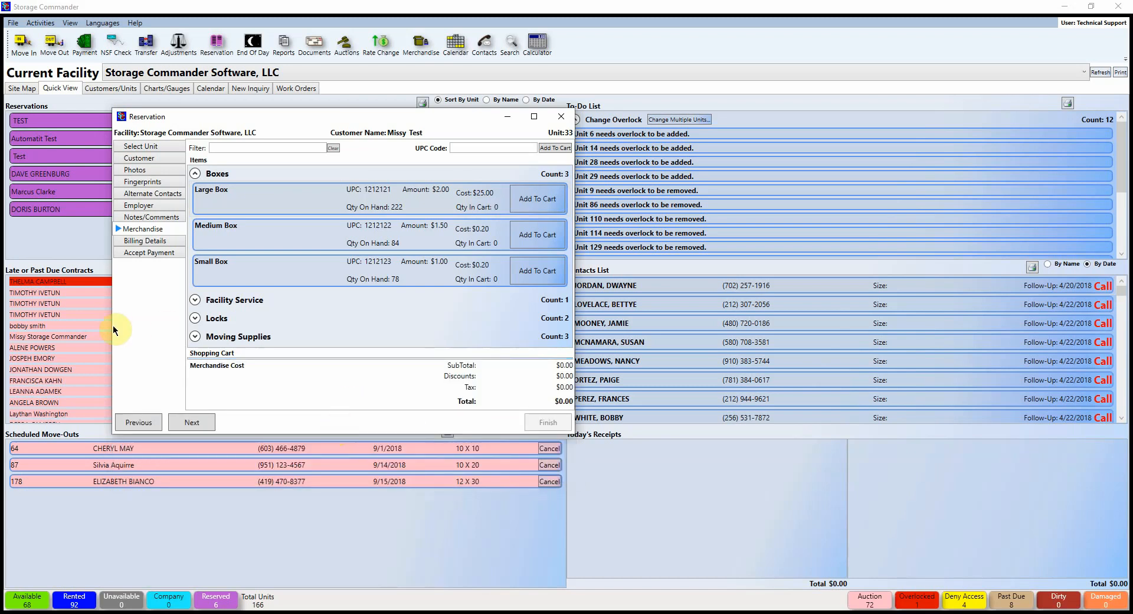
# Step: Set the planned move-in date to 5/14/2020, recalculate charges, and choose the Military billing plan
pyautogui.click(144, 241)
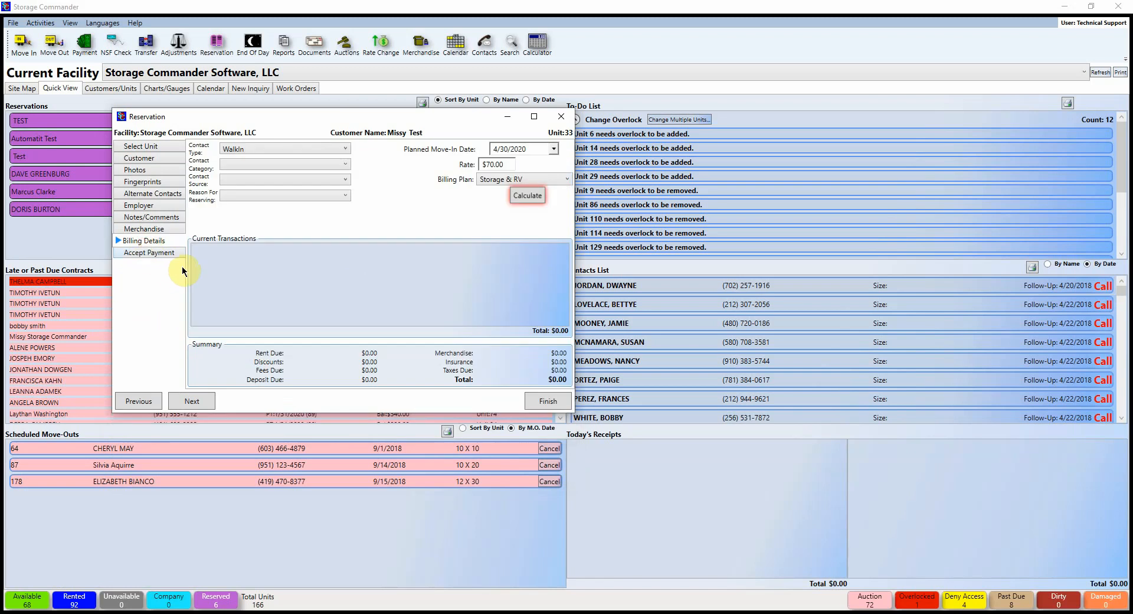
pyautogui.click(522, 196)
pyautogui.click(553, 150)
pyautogui.click(575, 165)
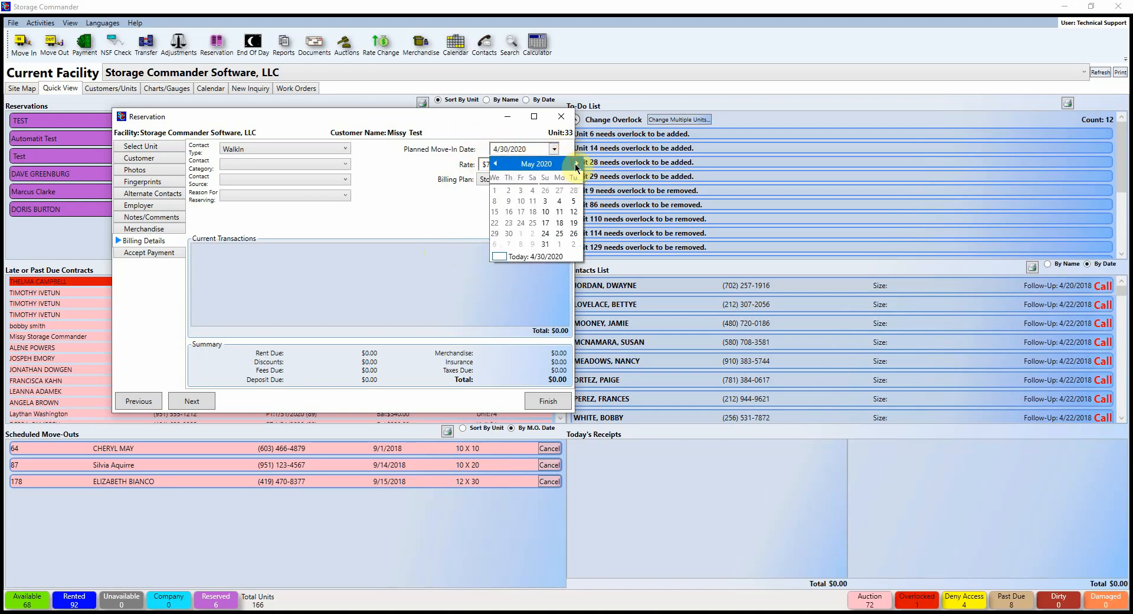
pyautogui.click(553, 212)
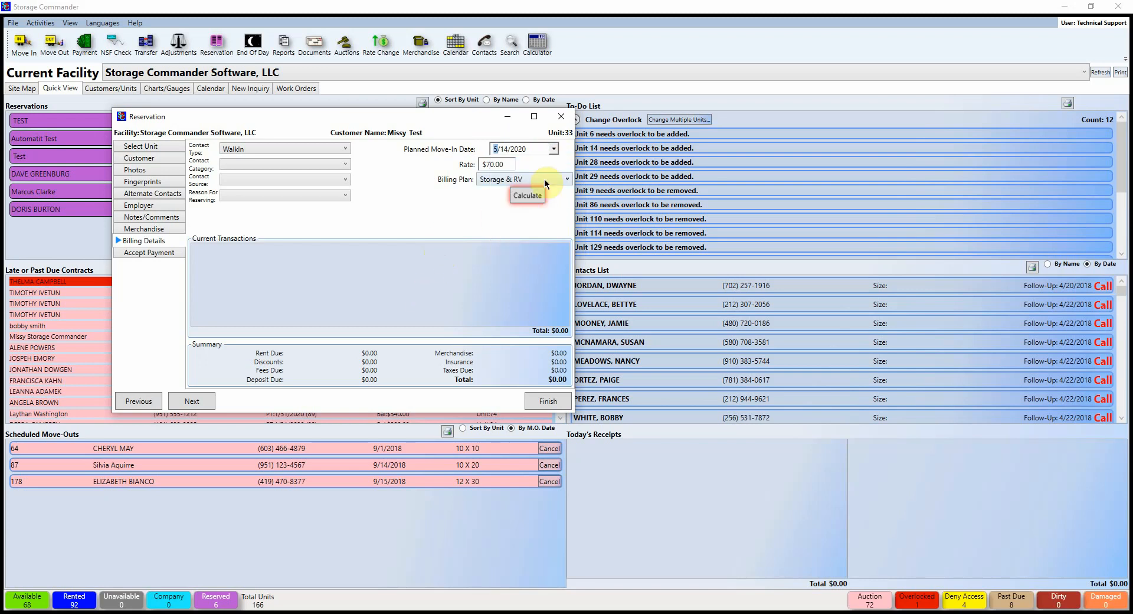
pyautogui.click(537, 196)
pyautogui.click(525, 179)
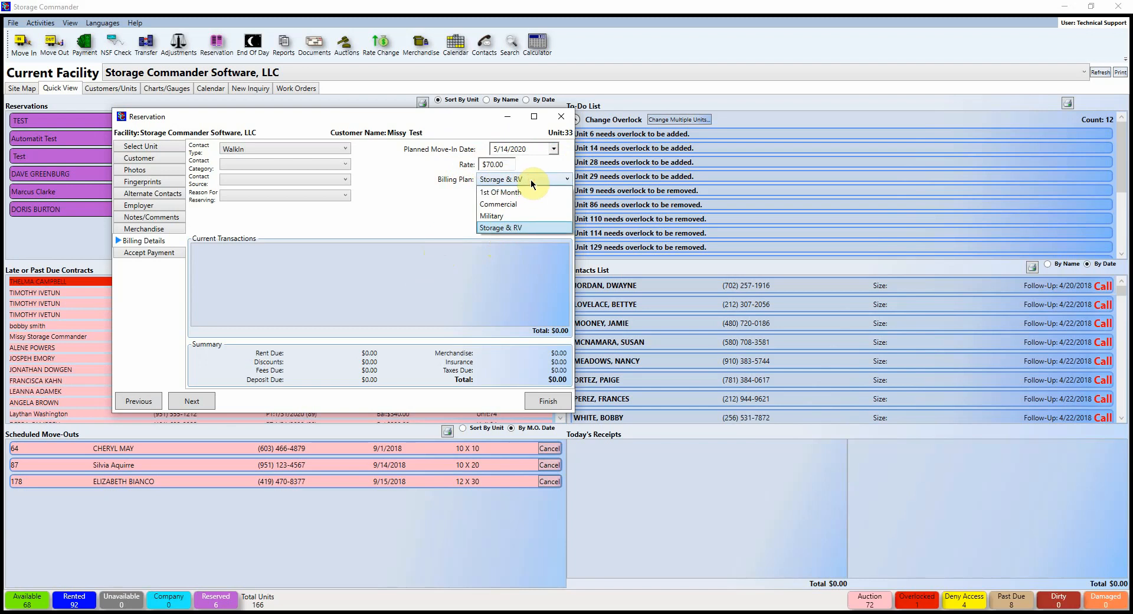
pyautogui.click(500, 216)
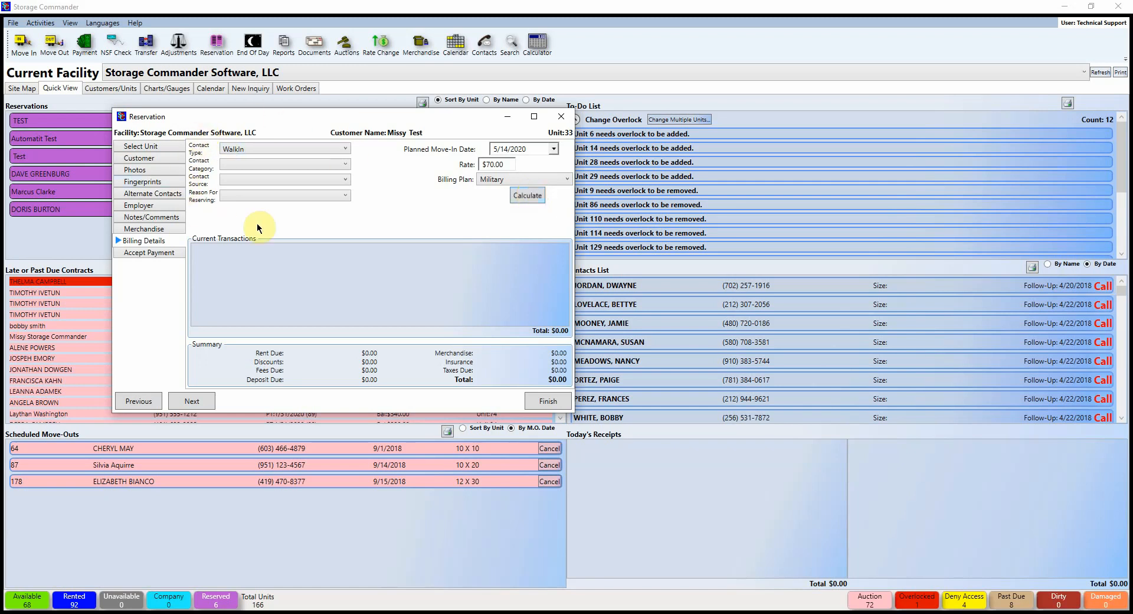
# Step: Keep WalkIn as the contact type and set the contact category to Senior
pyautogui.click(238, 148)
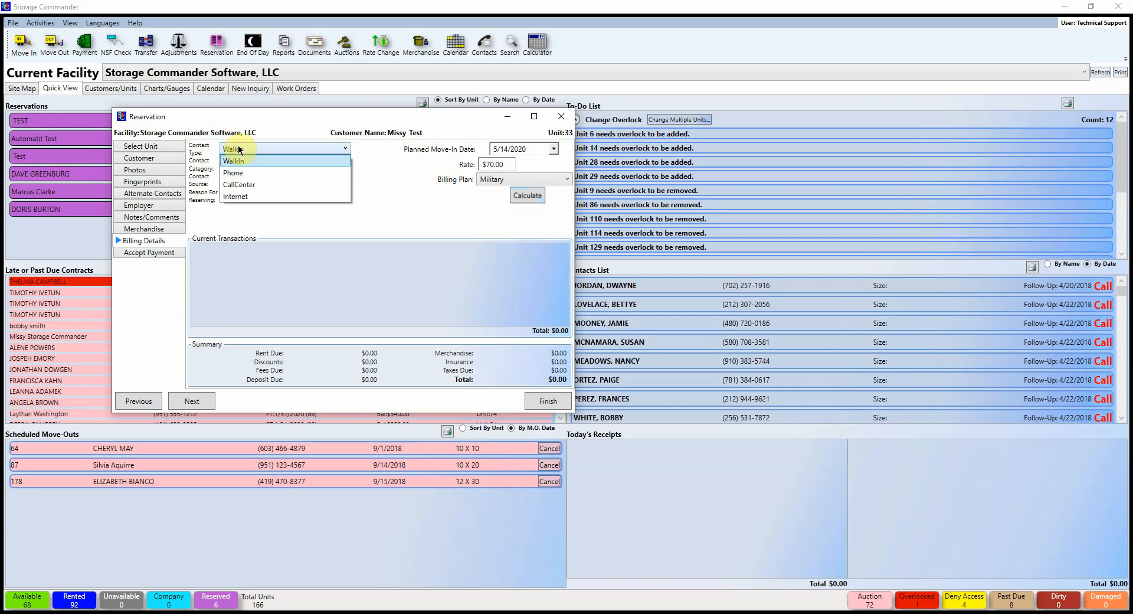
pyautogui.click(344, 164)
pyautogui.click(344, 165)
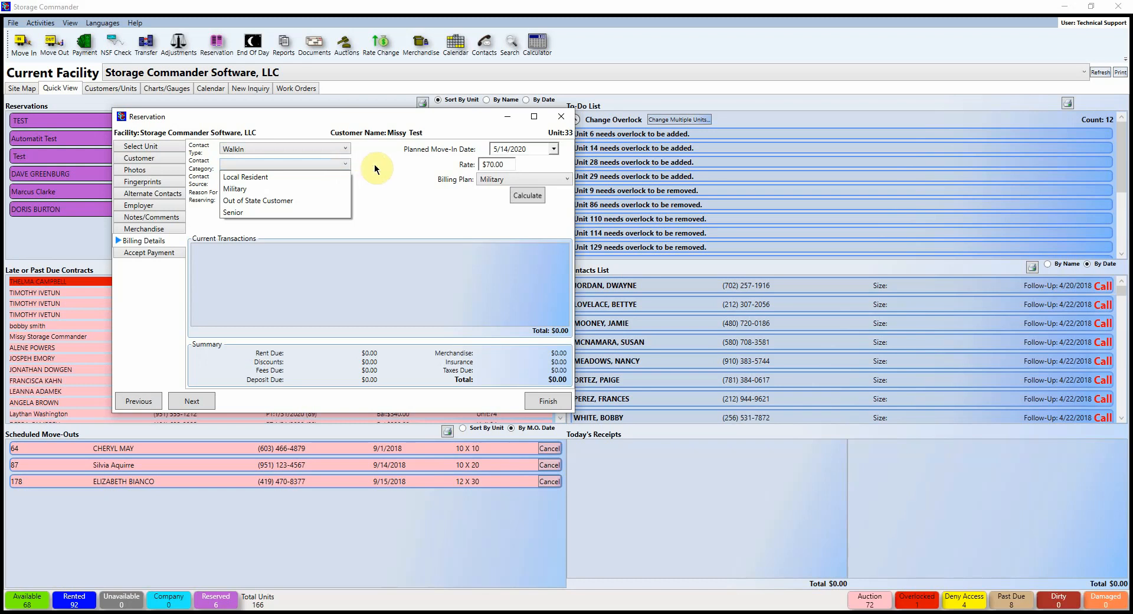
pyautogui.click(303, 209)
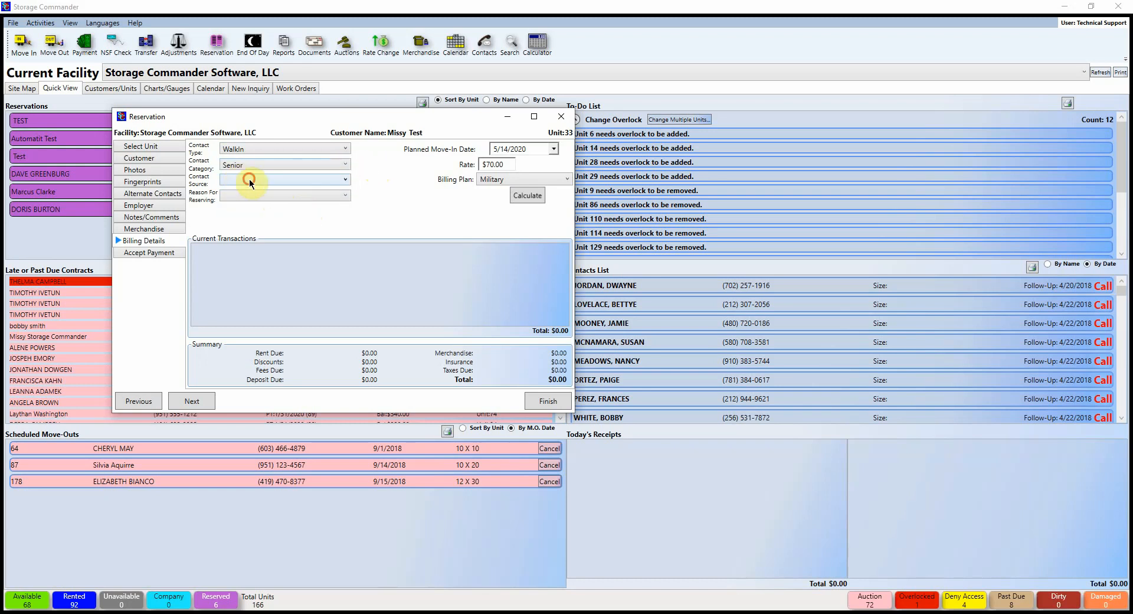
# Step: Set the reason for reserving to Seasonal Customer and the contact source to Penny Saver
pyautogui.click(249, 179)
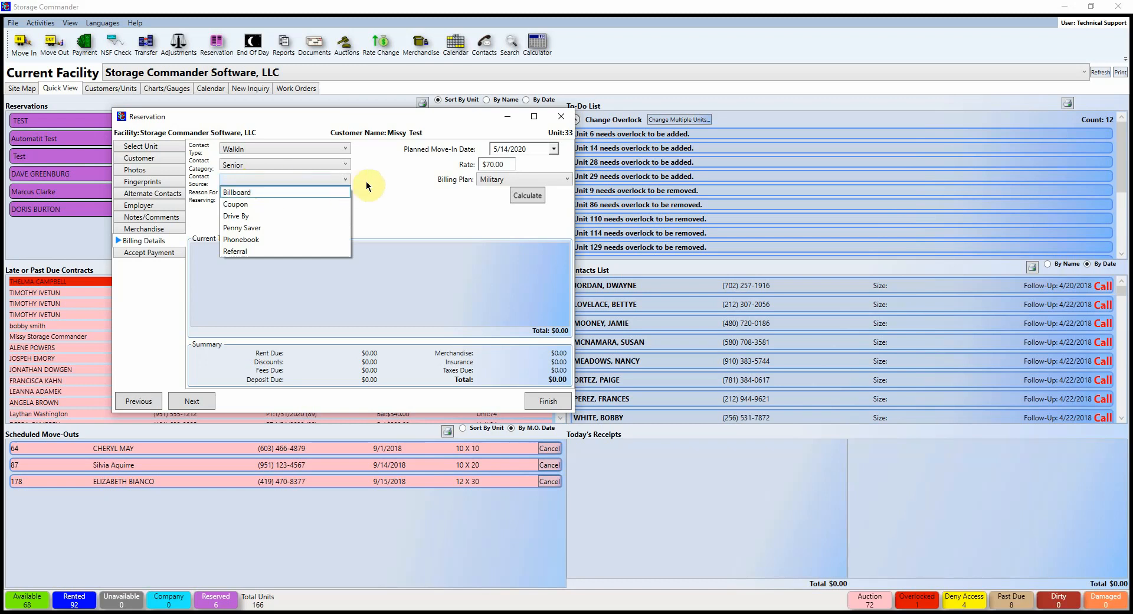
pyautogui.click(363, 183)
pyautogui.click(236, 194)
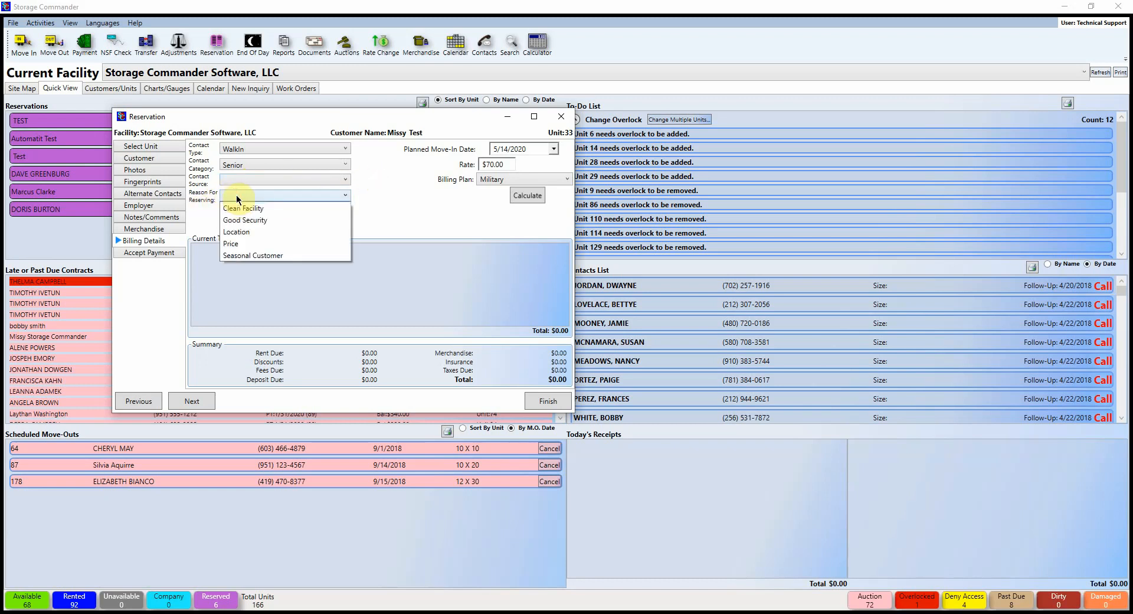
pyautogui.click(287, 255)
pyautogui.click(291, 178)
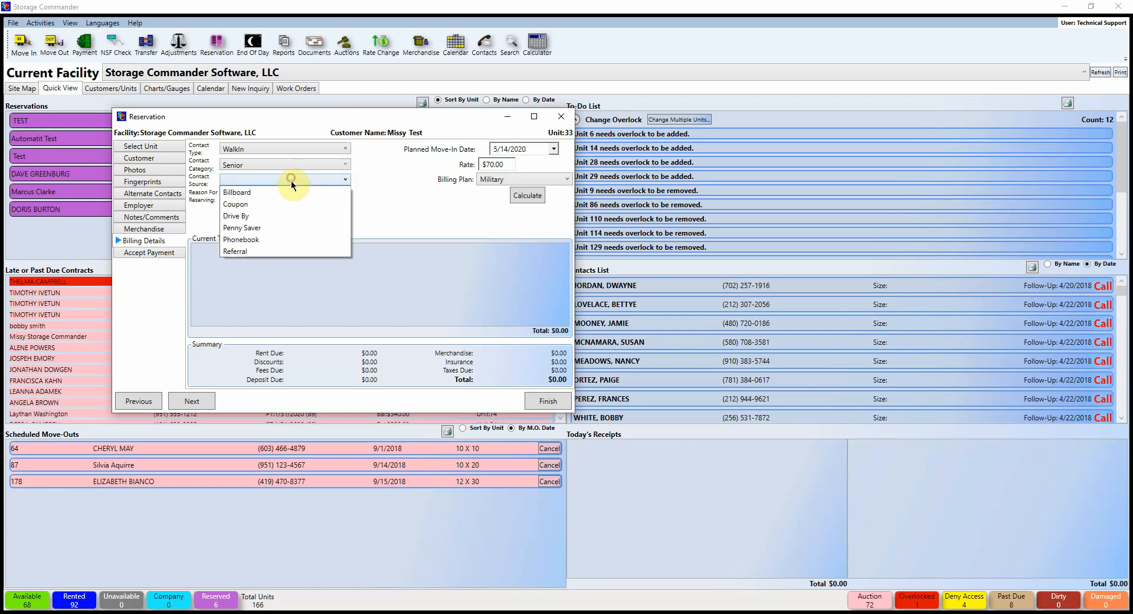
pyautogui.click(267, 229)
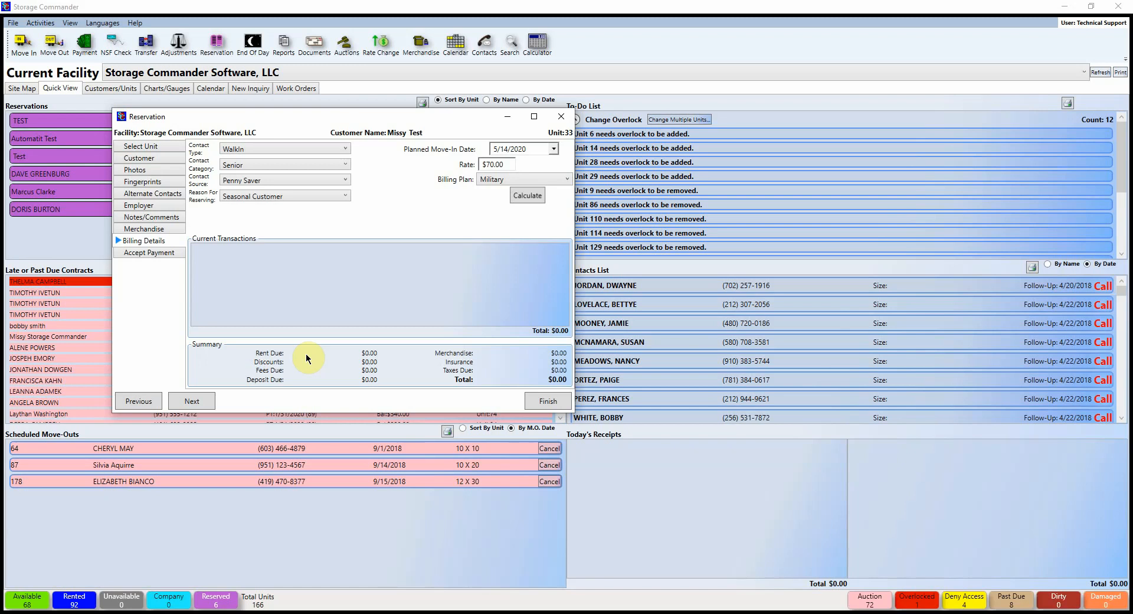
# Step: Finish the reservation and check unit 33's 5/14/2020 move-in in the Quick View list
pyautogui.click(549, 400)
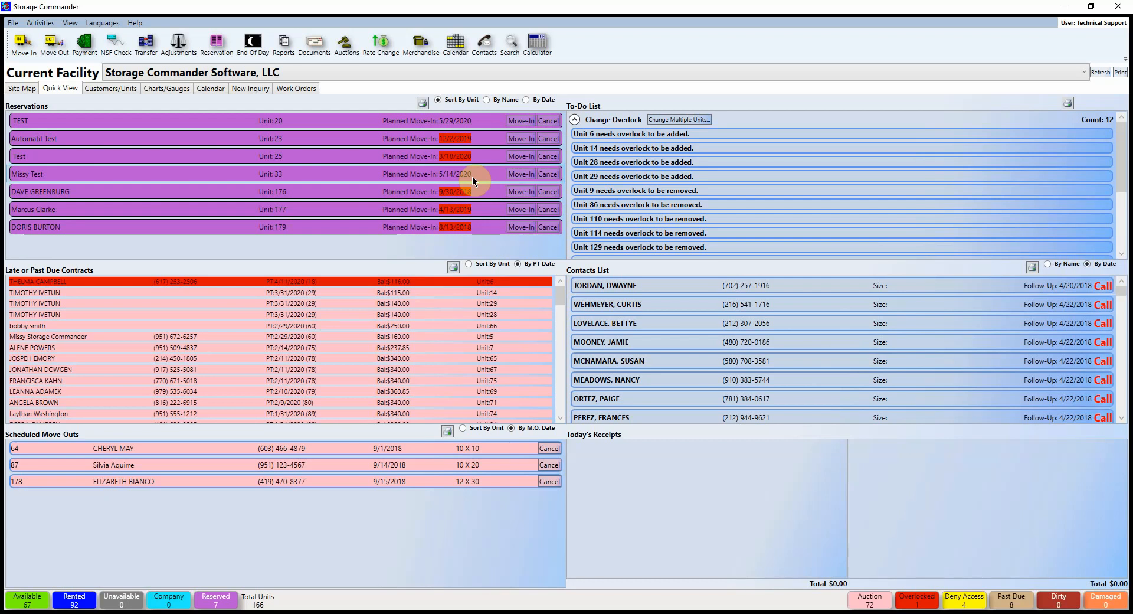
pyautogui.moveTo(466, 179)
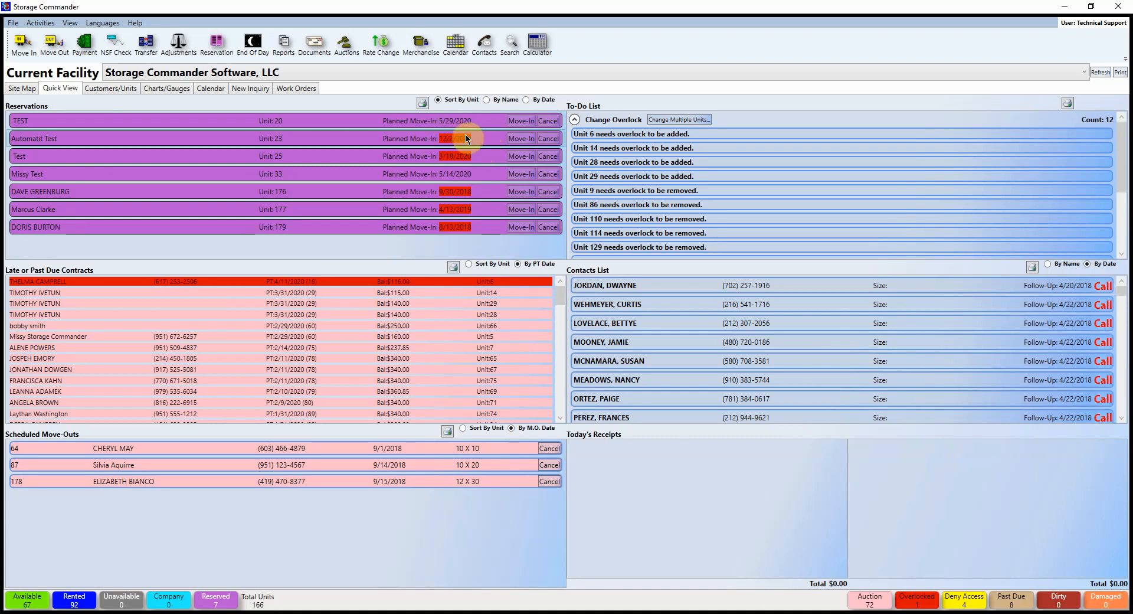
pyautogui.moveTo(458, 138)
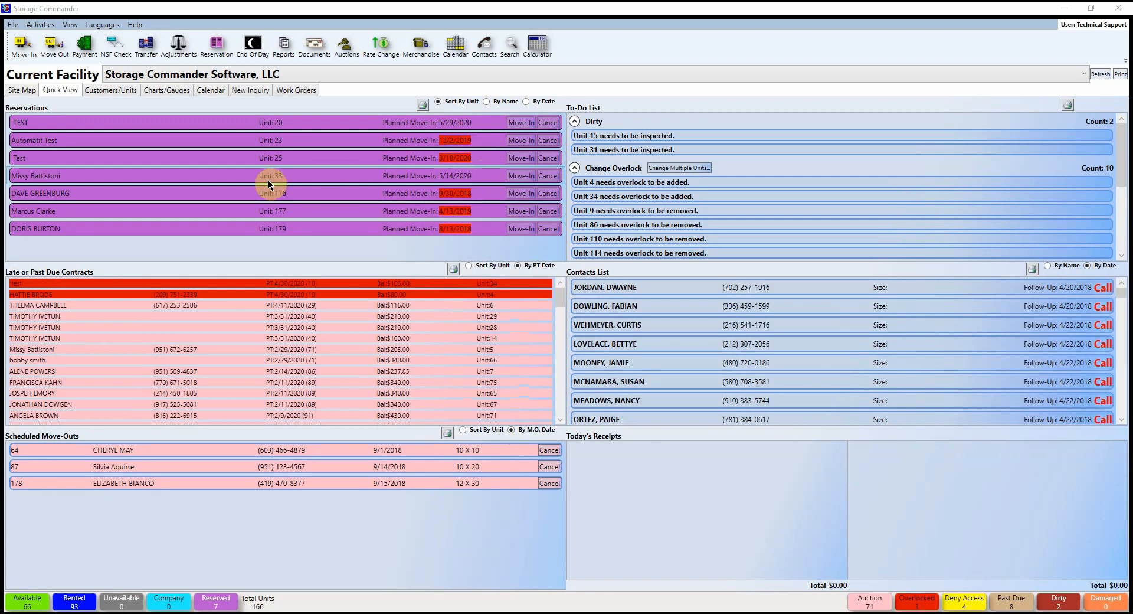
# Step: Switch to the Customers/Units overview and clear the Contracts Search box
pyautogui.click(113, 91)
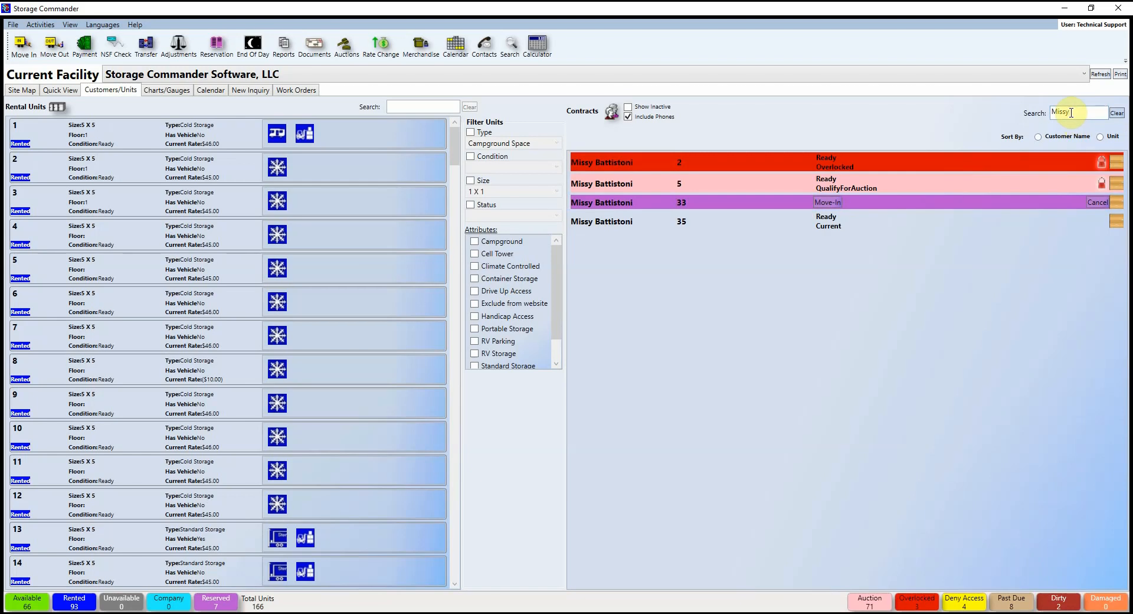
pyautogui.press('BackSpace')
pyautogui.press('BackSpace')
pyautogui.press('BackSpace')
pyautogui.press('BackSpace')
pyautogui.press('BackSpace')
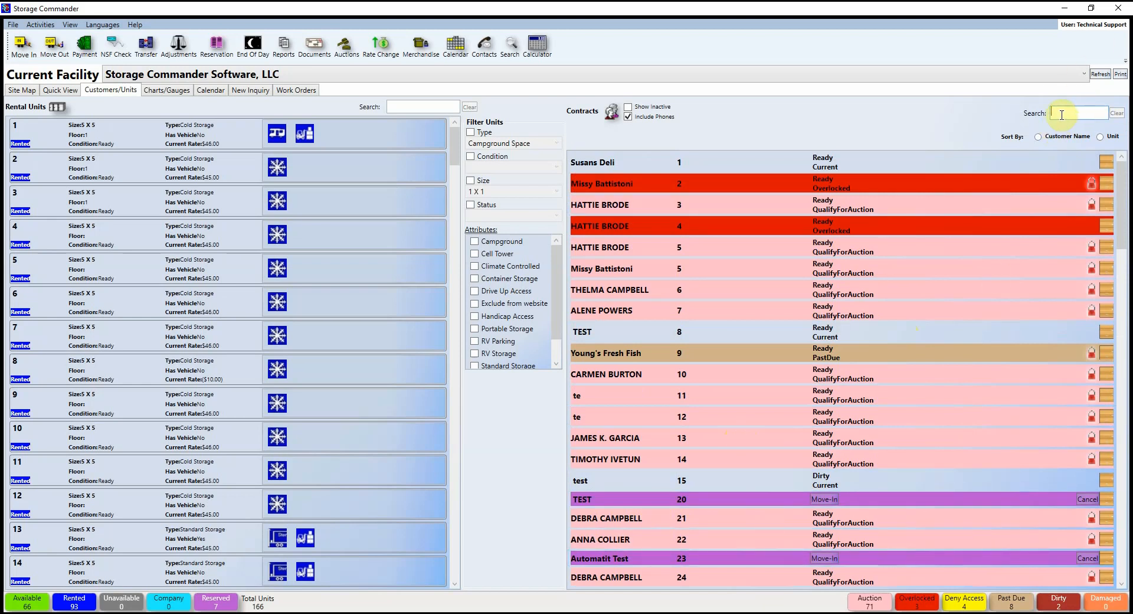
# Step: Filter contracts by the customer's first name and open the unit 33 contract
pyautogui.write('missy')
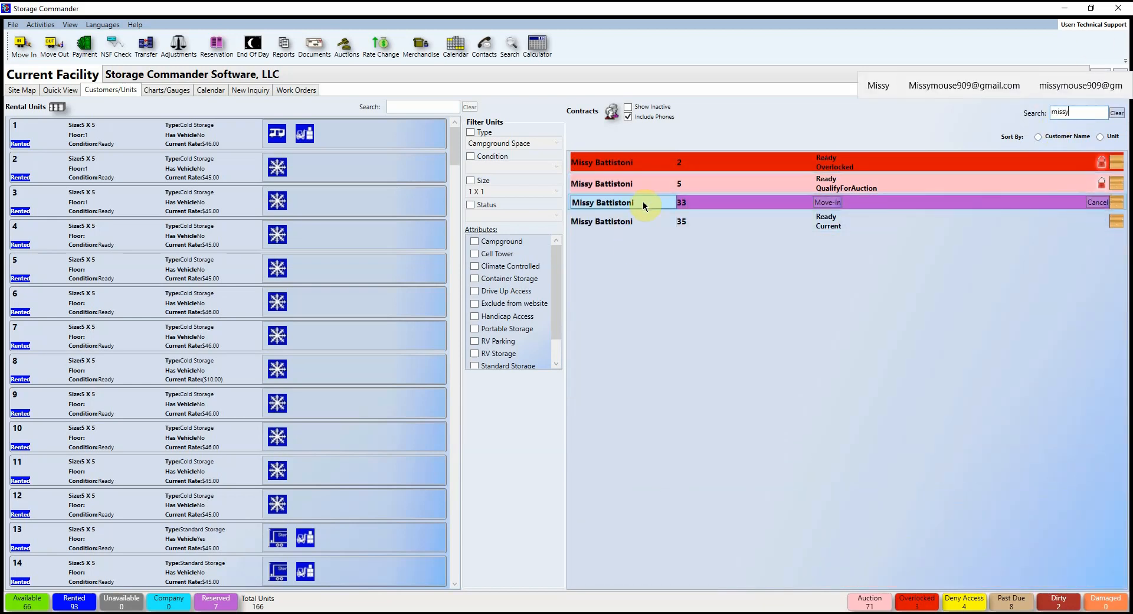
pyautogui.doubleClick(643, 201)
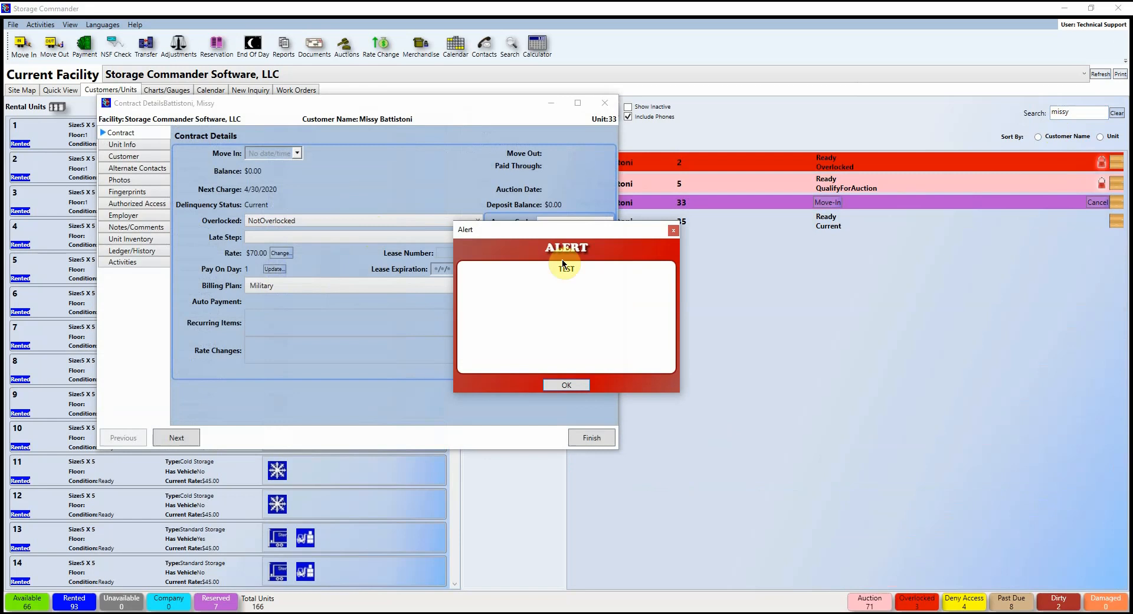
pyautogui.click(581, 384)
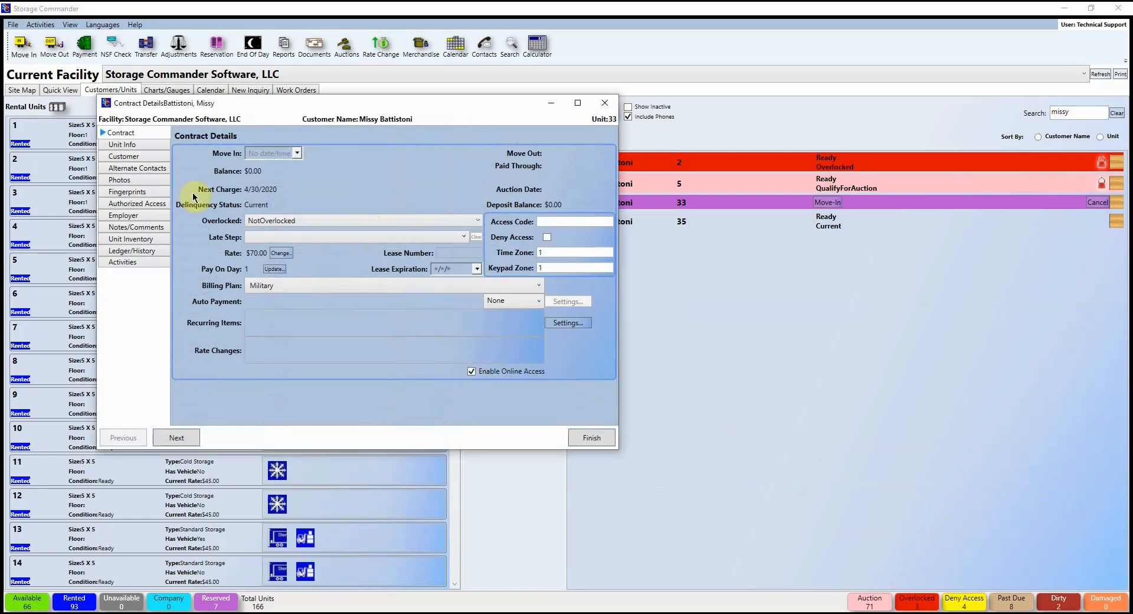
# Step: Replace the customer's email address with the new one and save the record
pyautogui.click(124, 156)
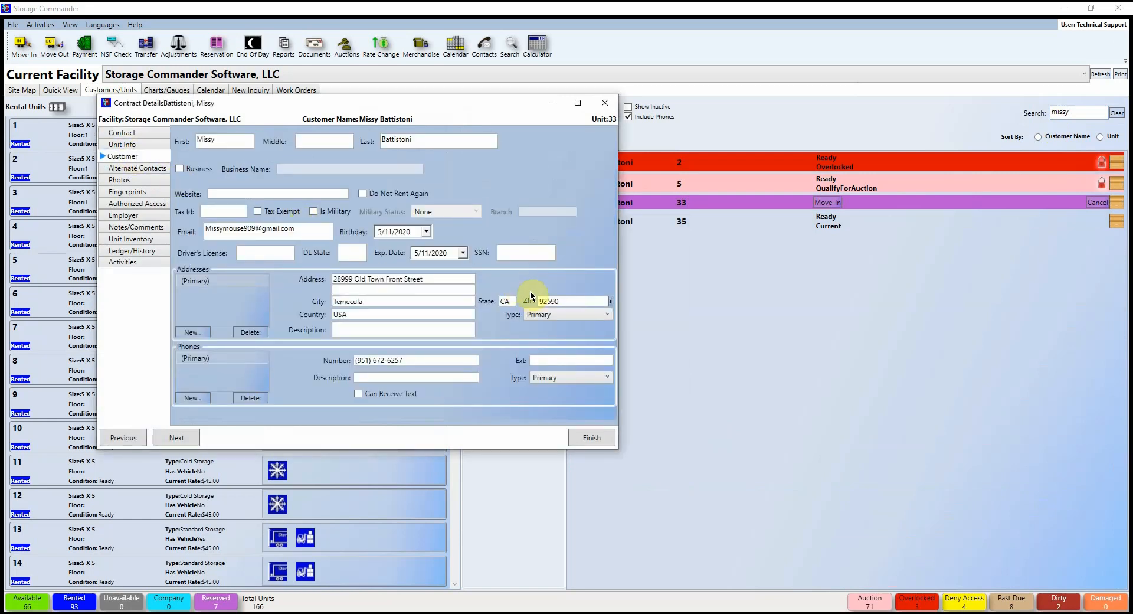
pyautogui.moveTo(318, 229); pyautogui.dragTo(148, 215)
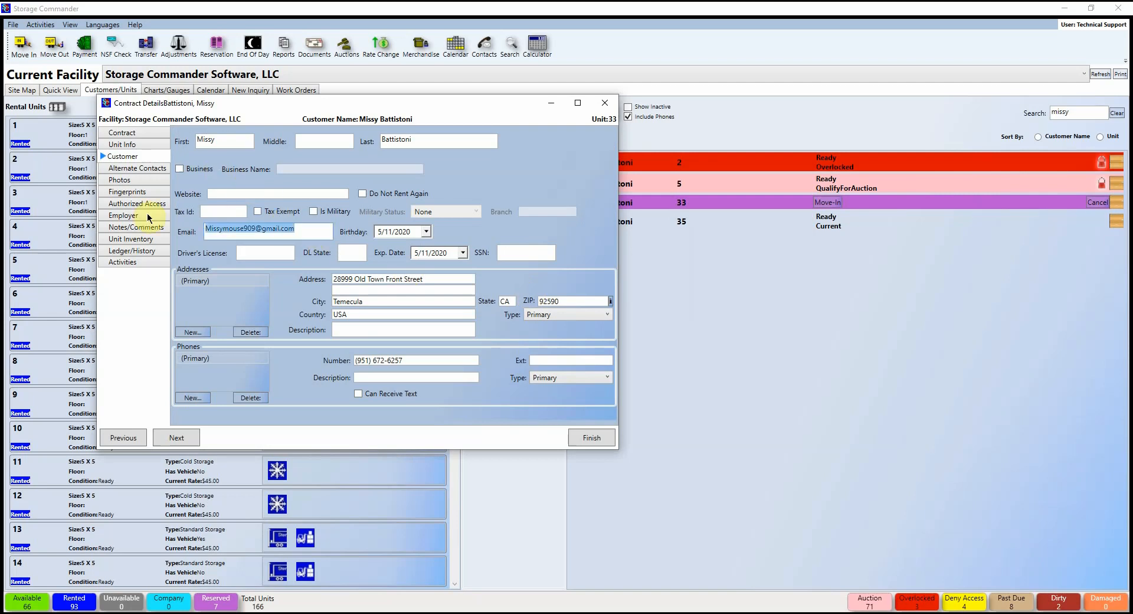
pyautogui.press('BackSpace')
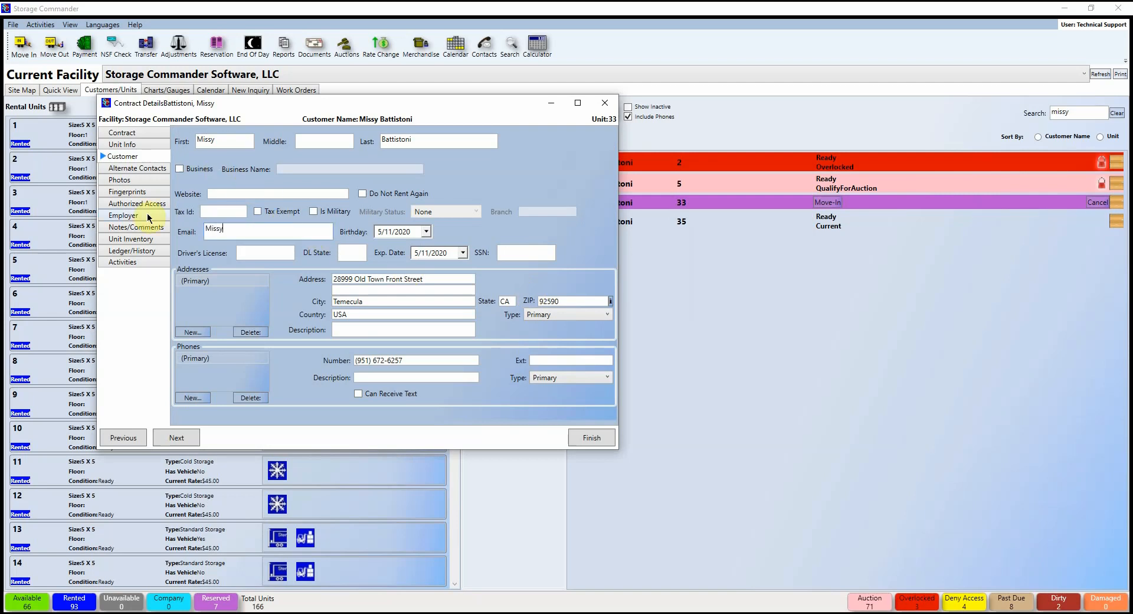
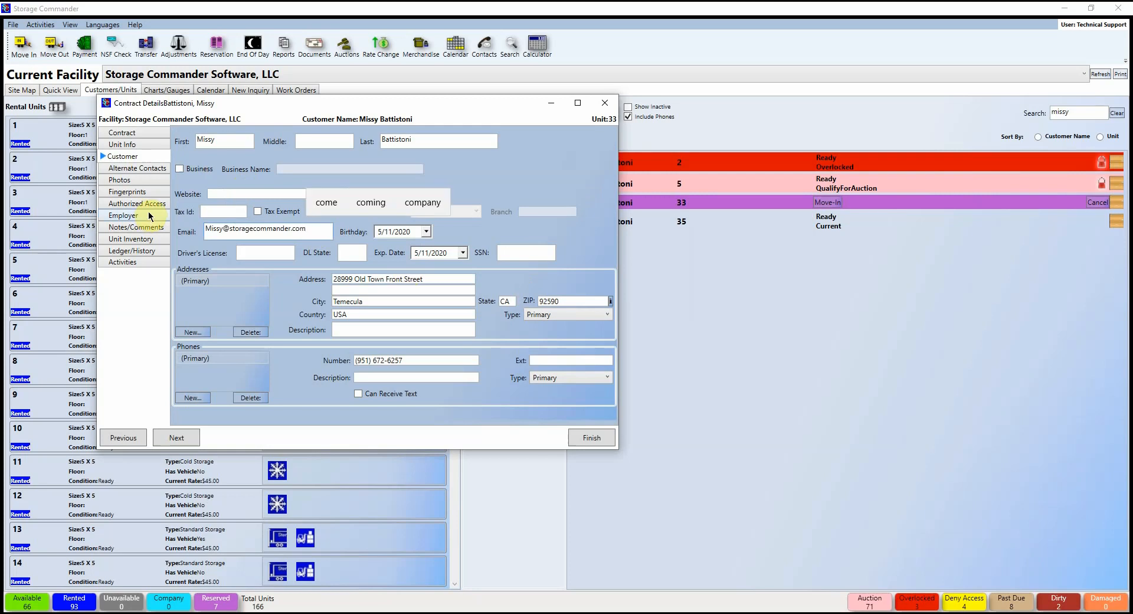
pyautogui.click(611, 439)
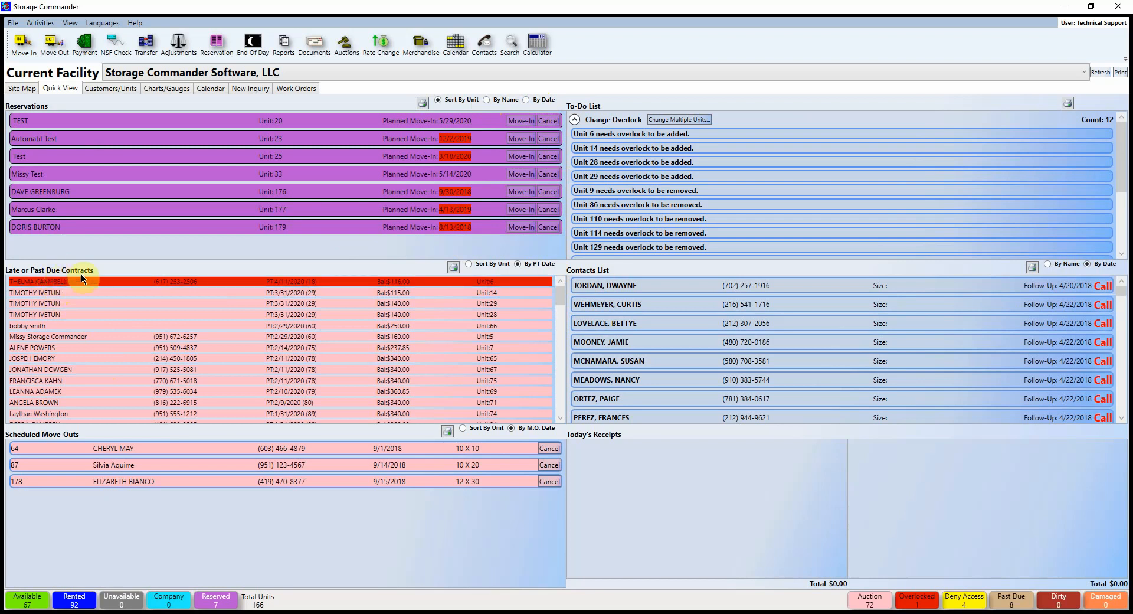
pyautogui.rightClick(345, 282)
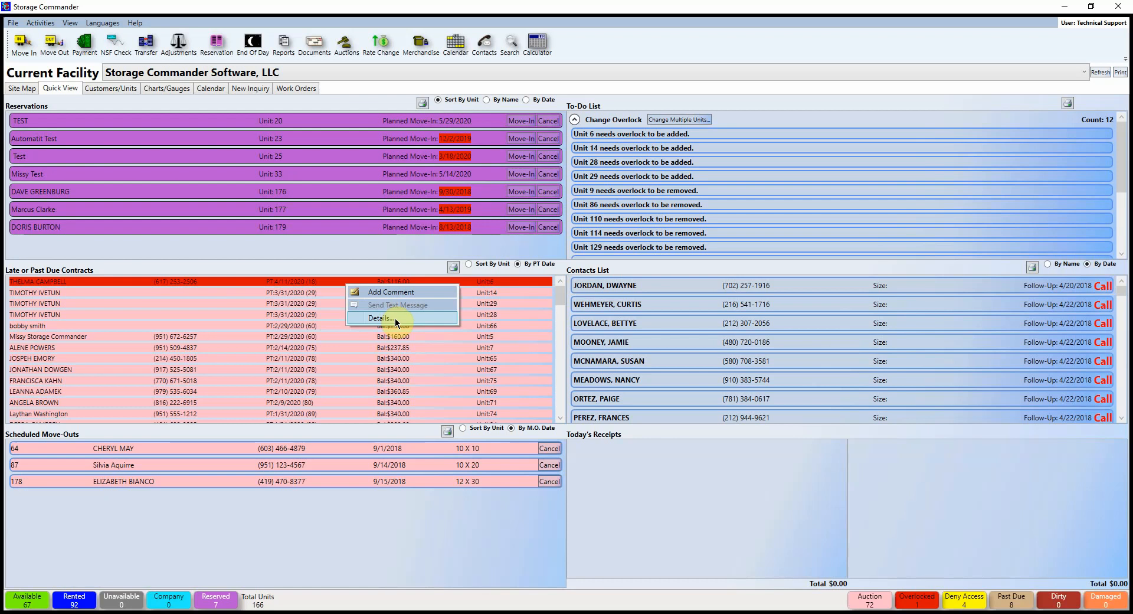
pyautogui.click(326, 288)
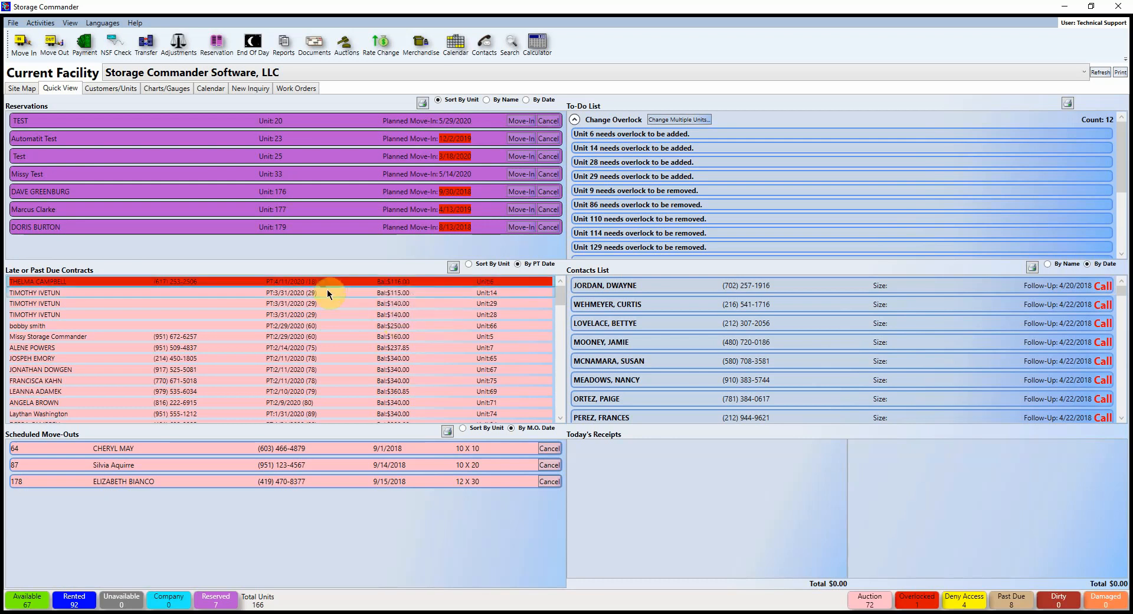
pyautogui.doubleClick(368, 296)
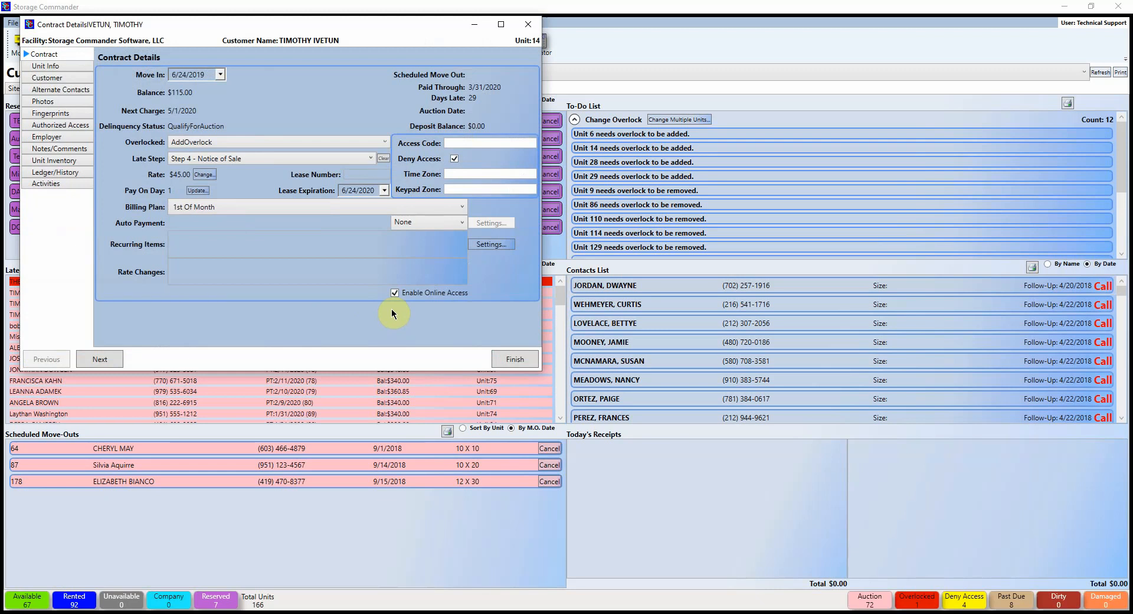
pyautogui.click(525, 27)
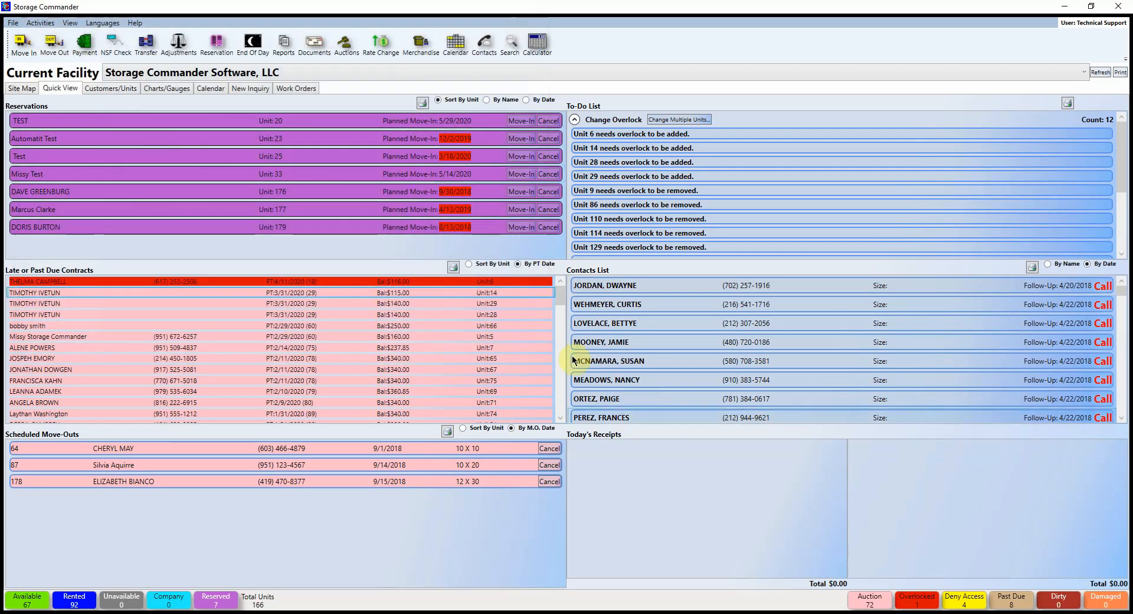
pyautogui.click(470, 263)
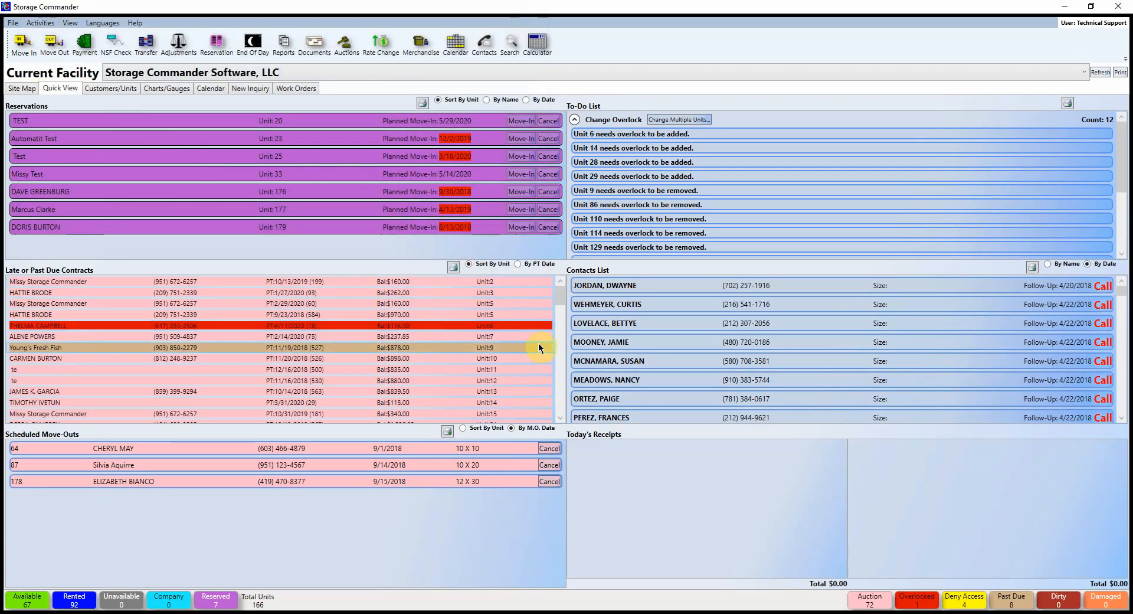
pyautogui.click(518, 264)
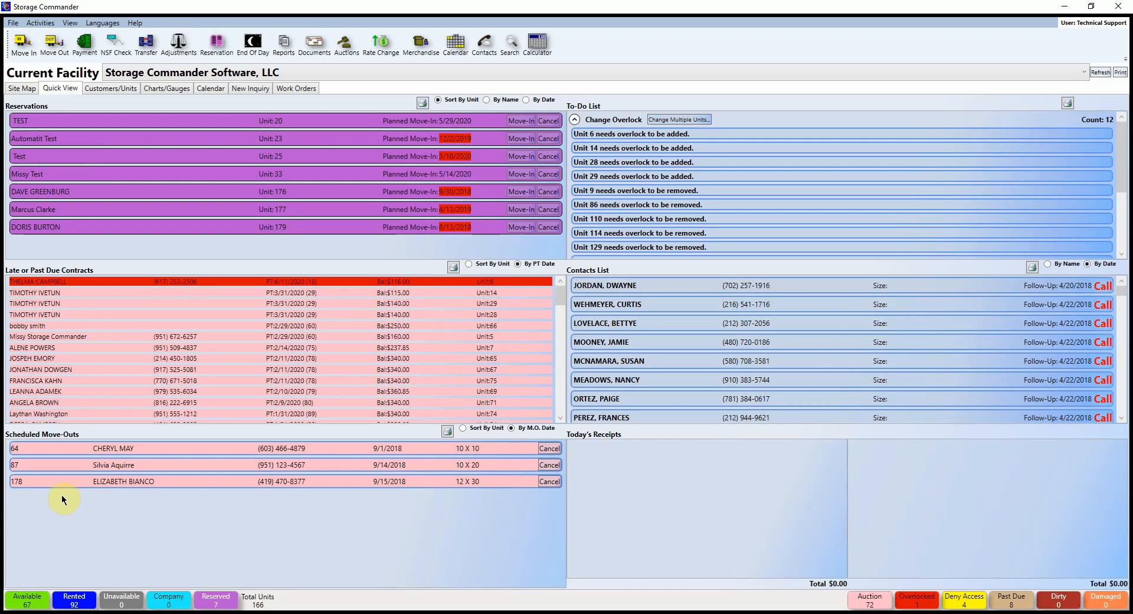
# Step: Start a move-out for the customer's unit 15 contract, found by name search
pyautogui.click(35, 24)
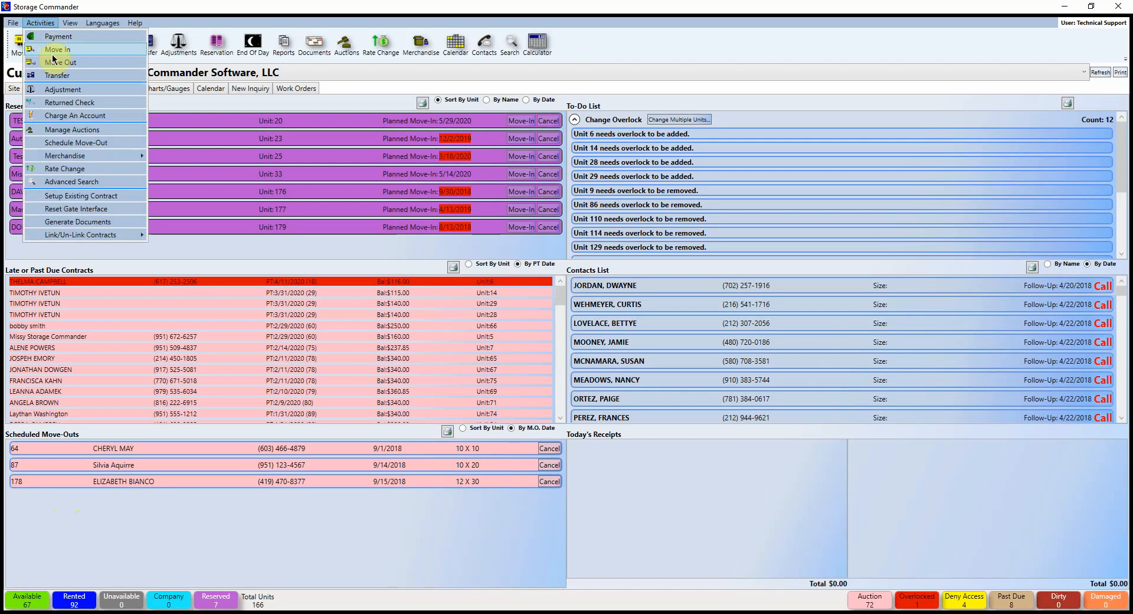
pyautogui.click(109, 148)
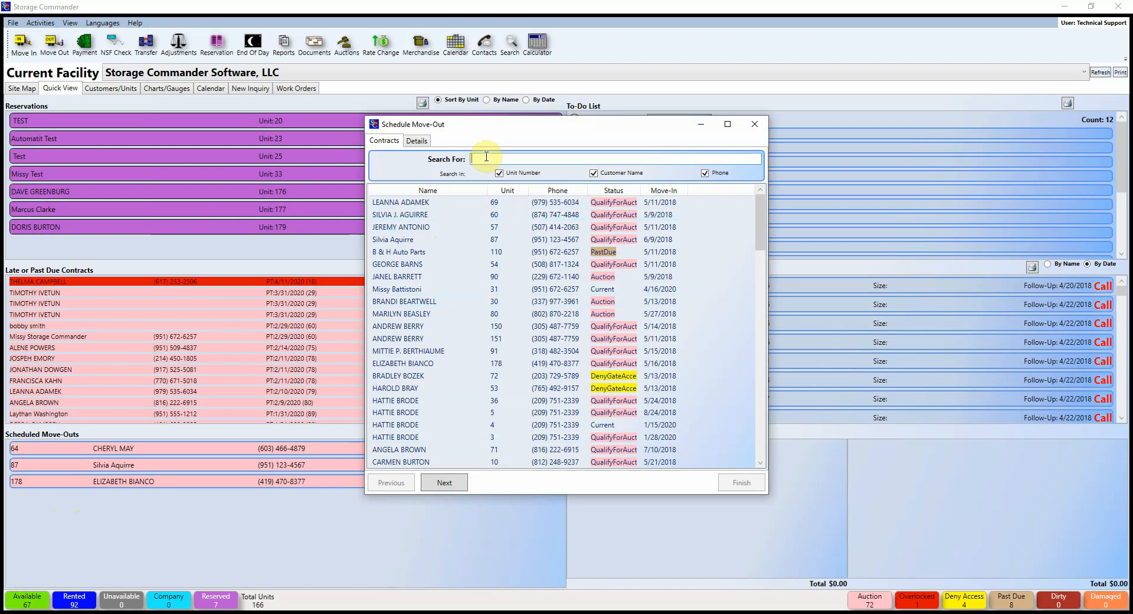
pyautogui.write('missy')
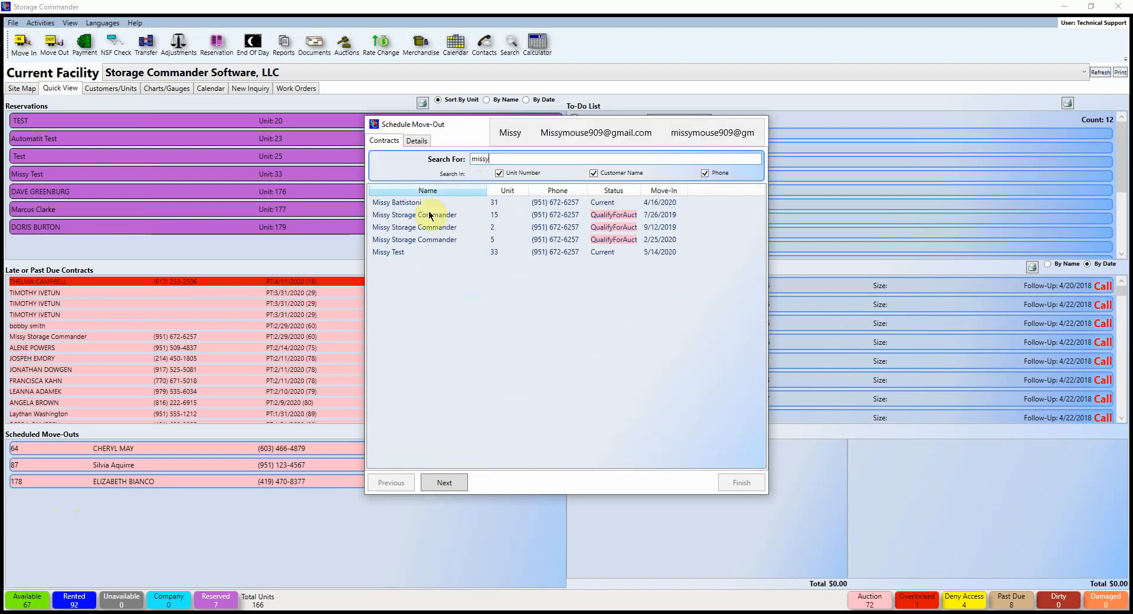
pyautogui.click(427, 215)
pyautogui.click(451, 480)
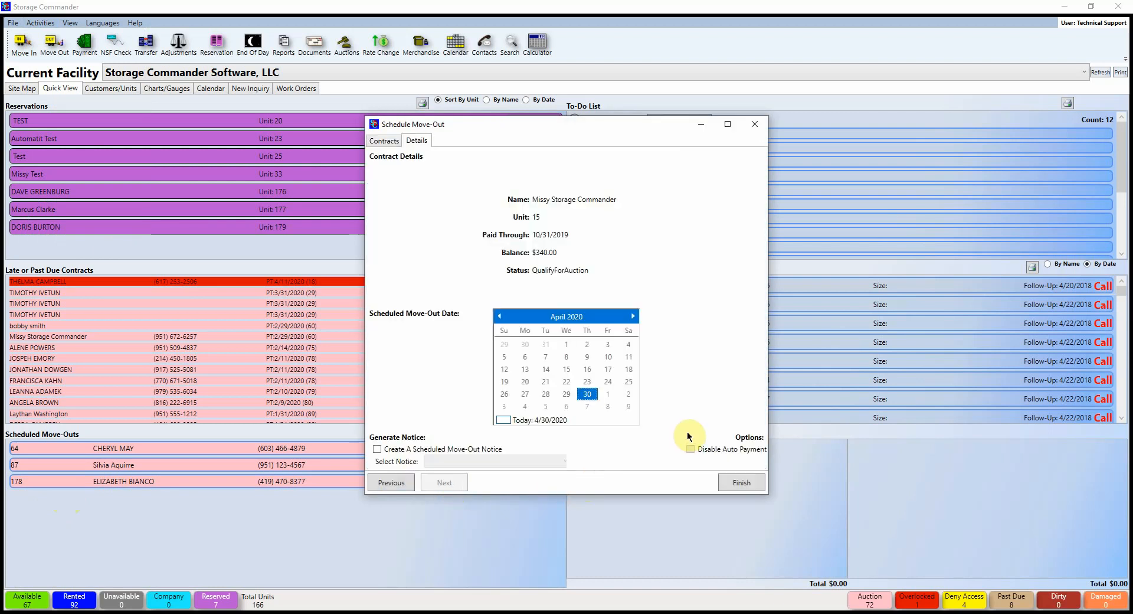
# Step: Set the move-out date to 5/15/2020 with no move-out notice and finish scheduling
pyautogui.click(628, 320)
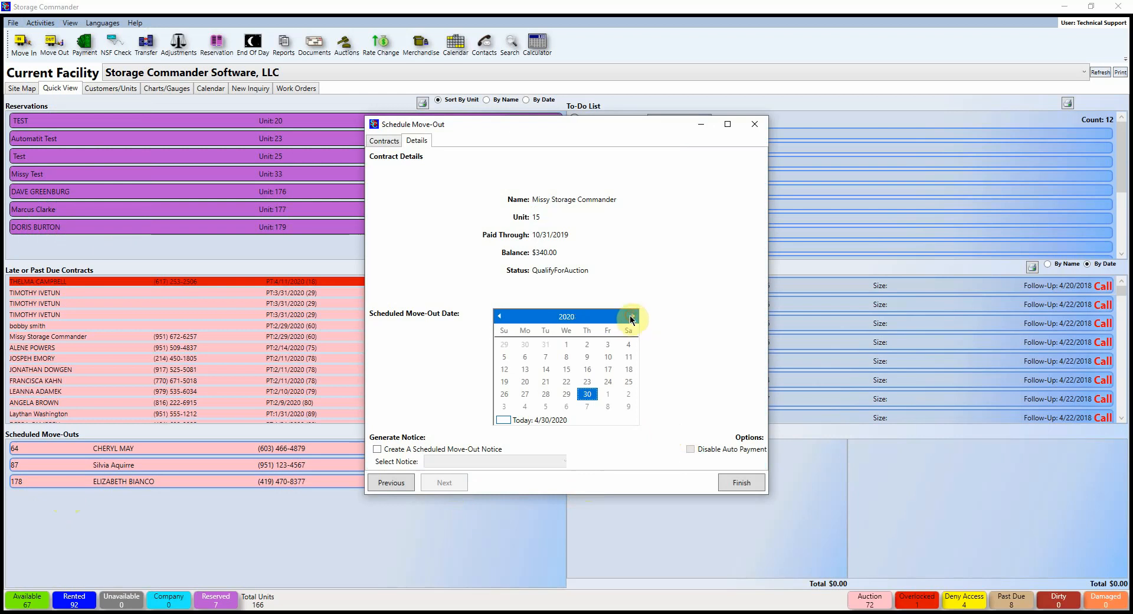
pyautogui.click(513, 367)
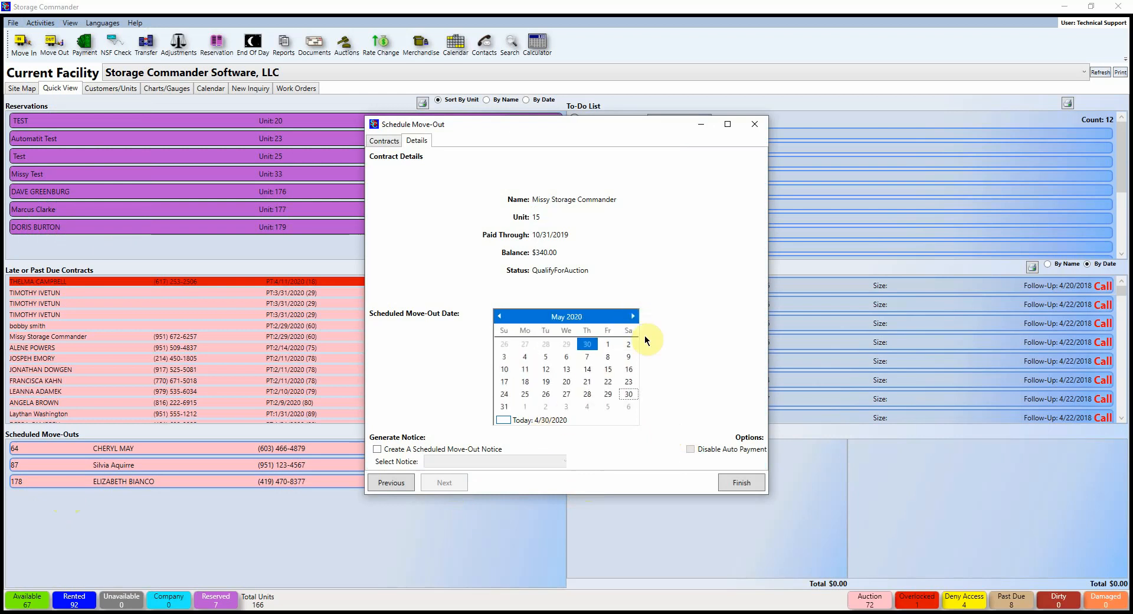
pyautogui.click(608, 369)
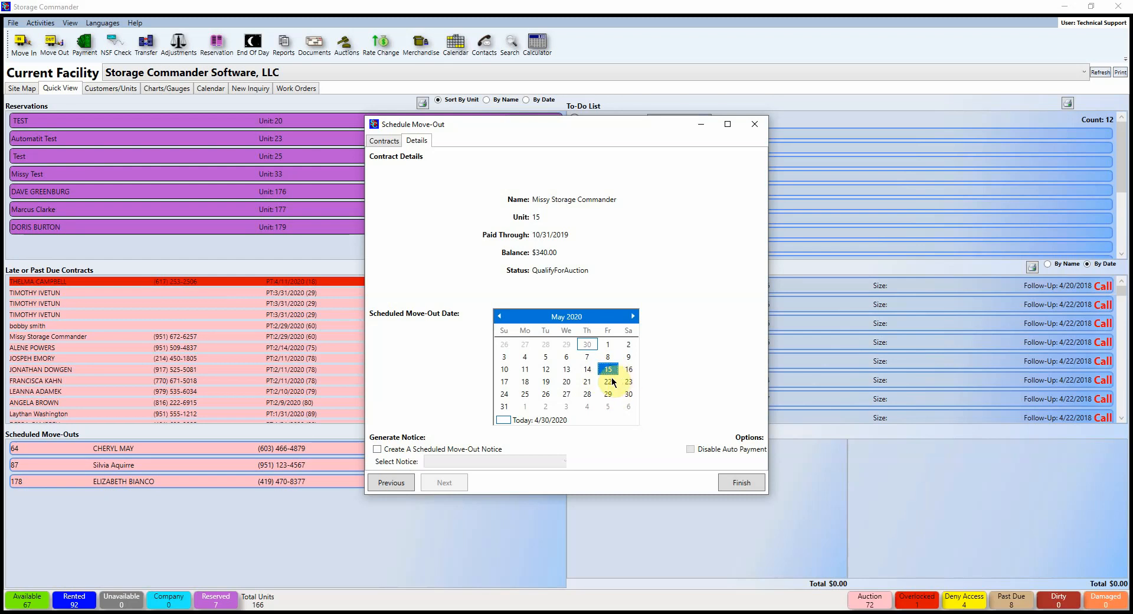
pyautogui.click(377, 448)
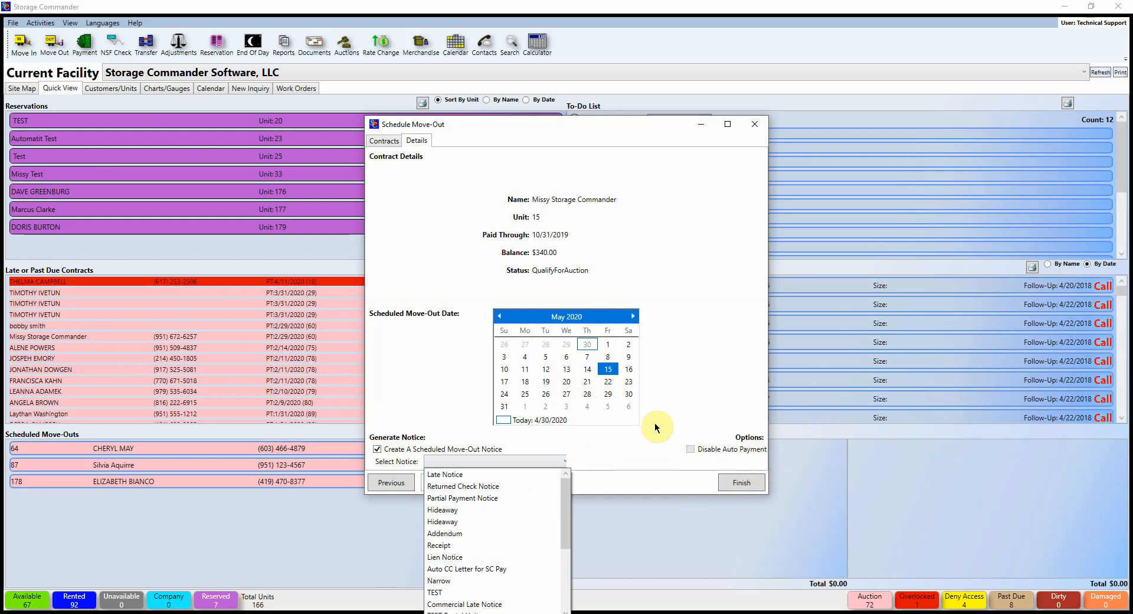
pyautogui.click(376, 448)
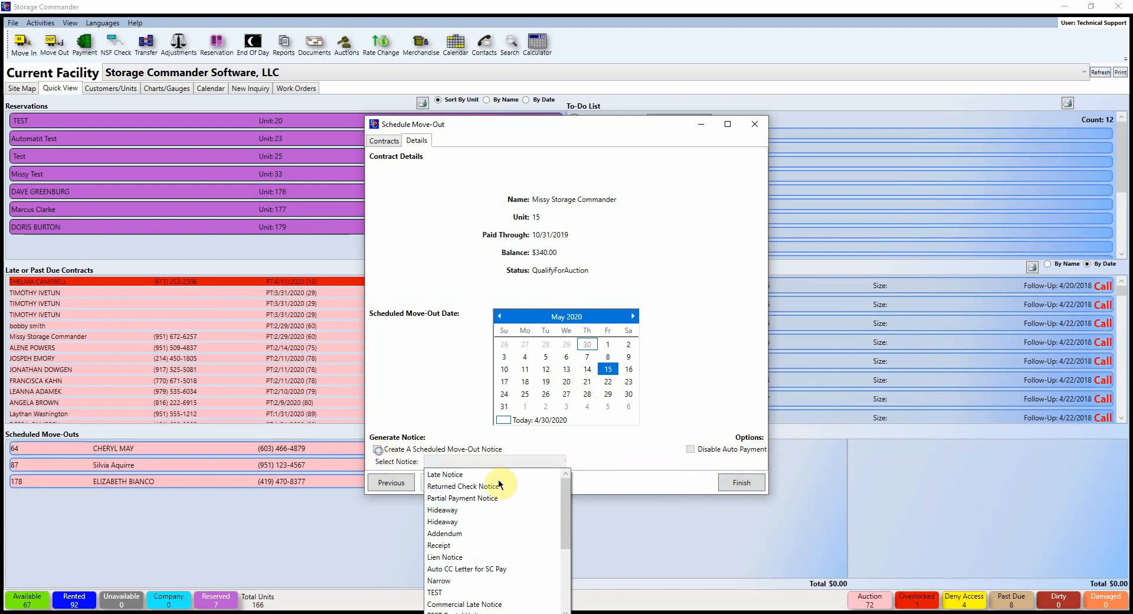
pyautogui.click(737, 484)
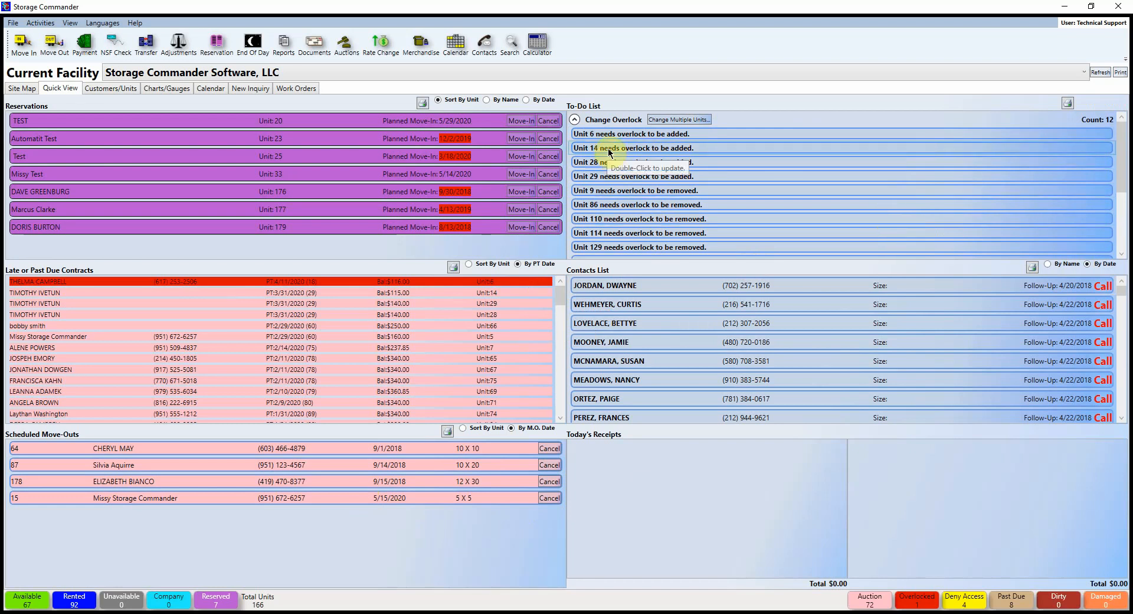
# Step: Apply overlocks to units 6, 14, 28 and 29 in bulk, leaving unit 110 unchanged
pyautogui.click(699, 119)
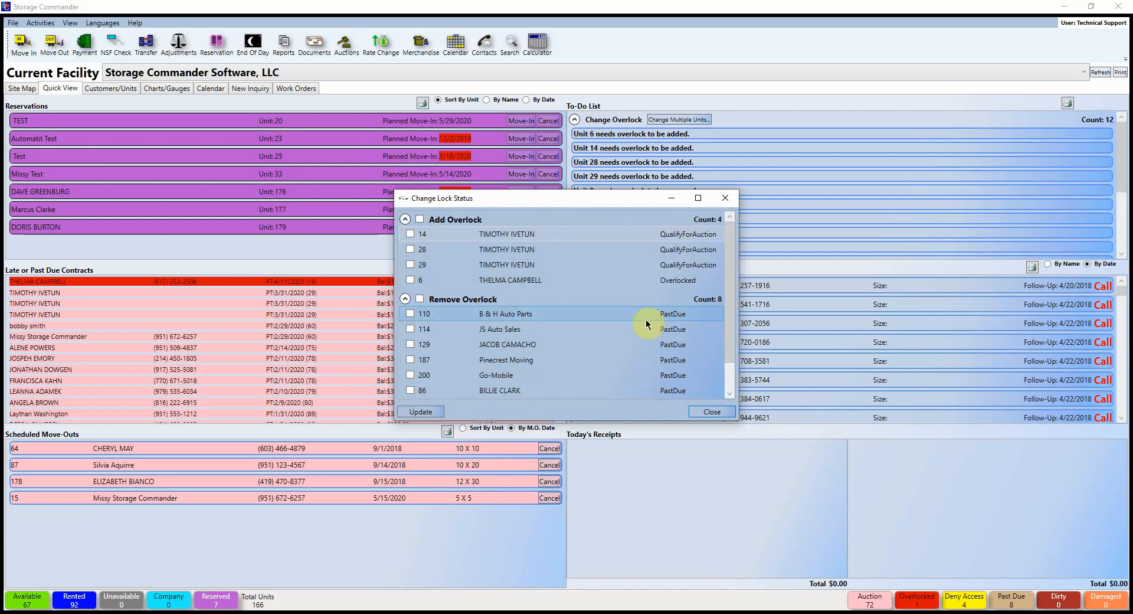
pyautogui.scroll(-2, 610, 330)
pyautogui.scroll(2, 610, 330)
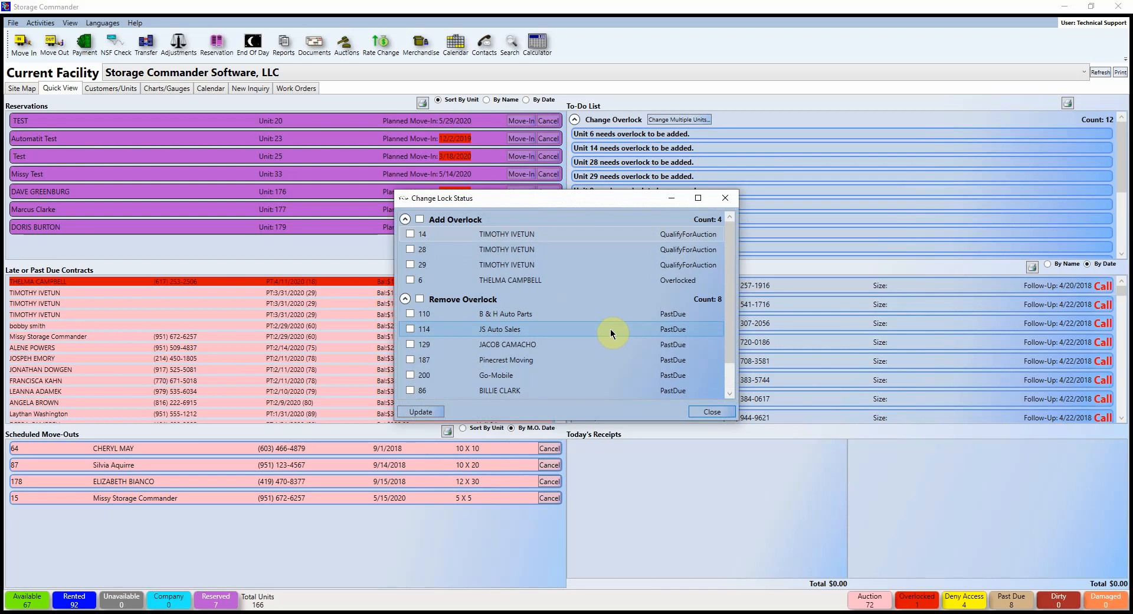
pyautogui.click(420, 219)
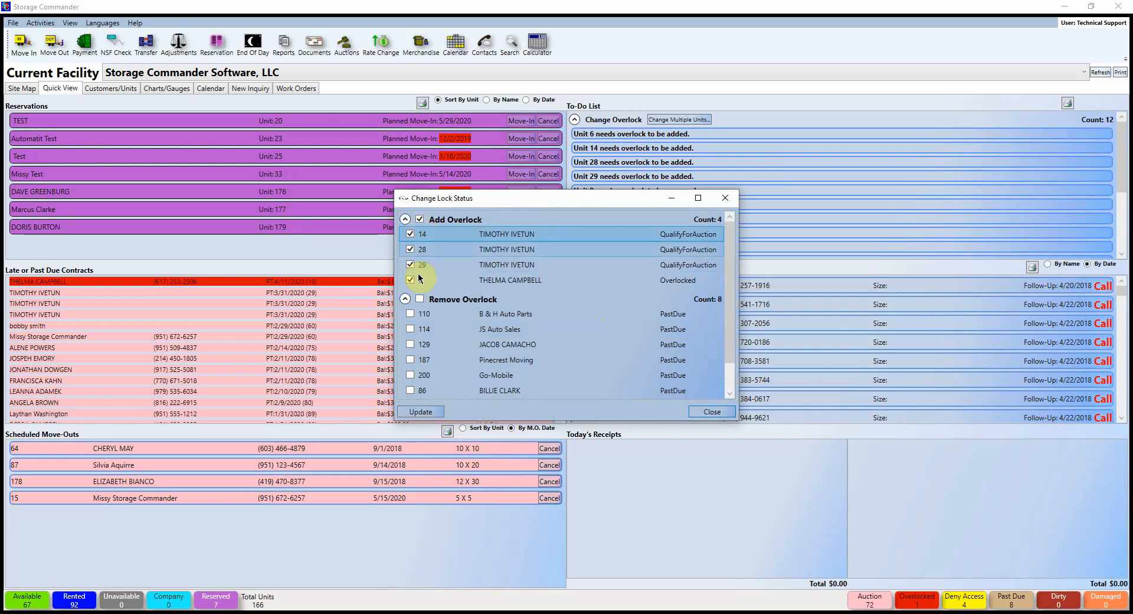
pyautogui.click(410, 313)
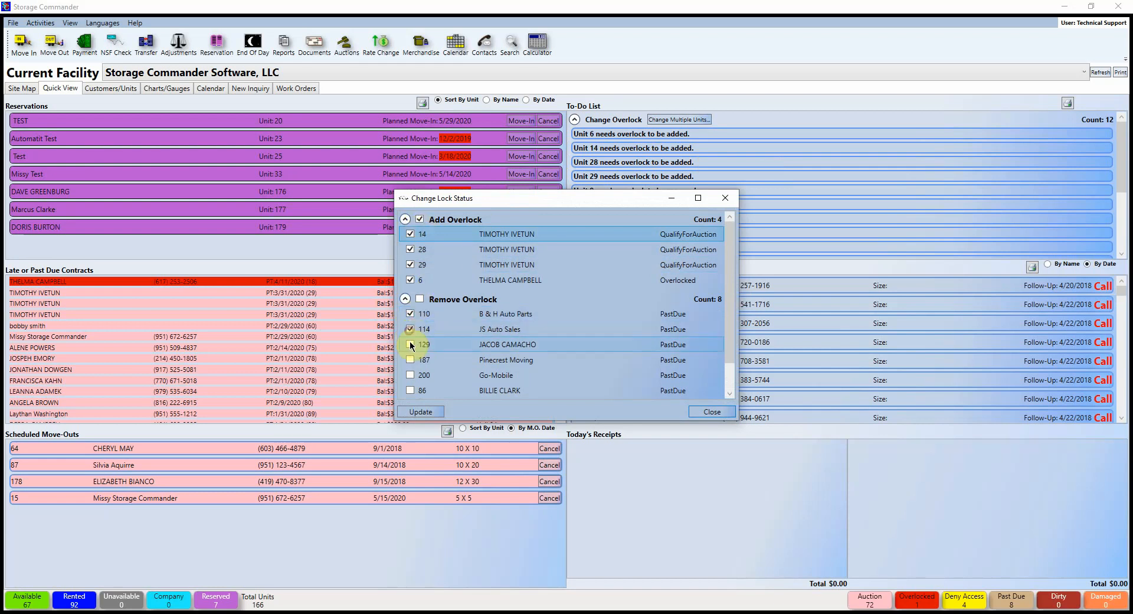
pyautogui.click(410, 313)
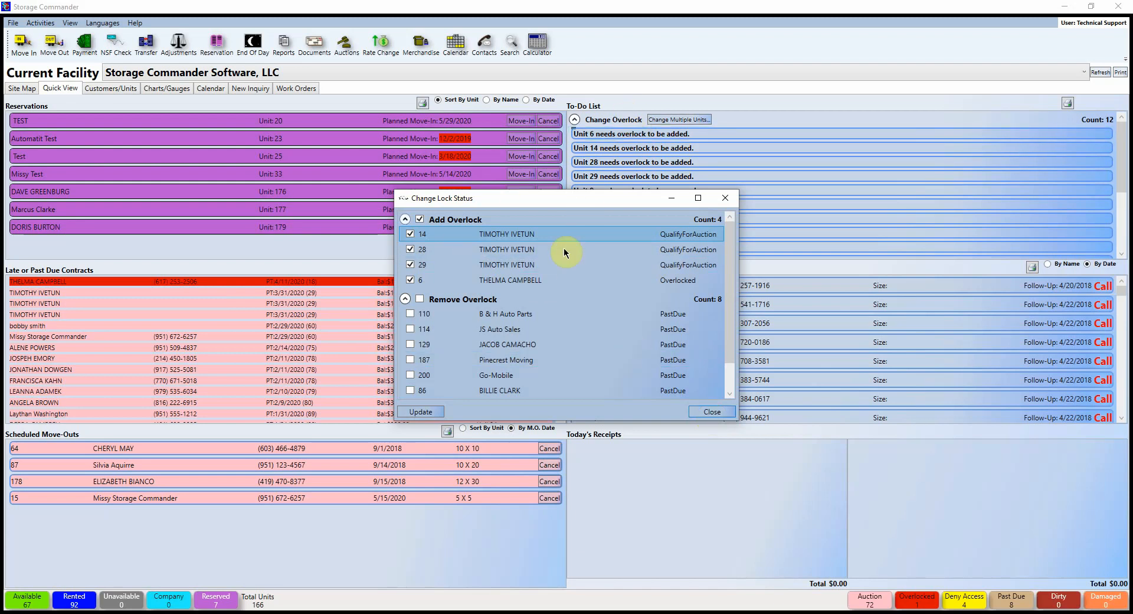
pyautogui.scroll(-1, 418, 292)
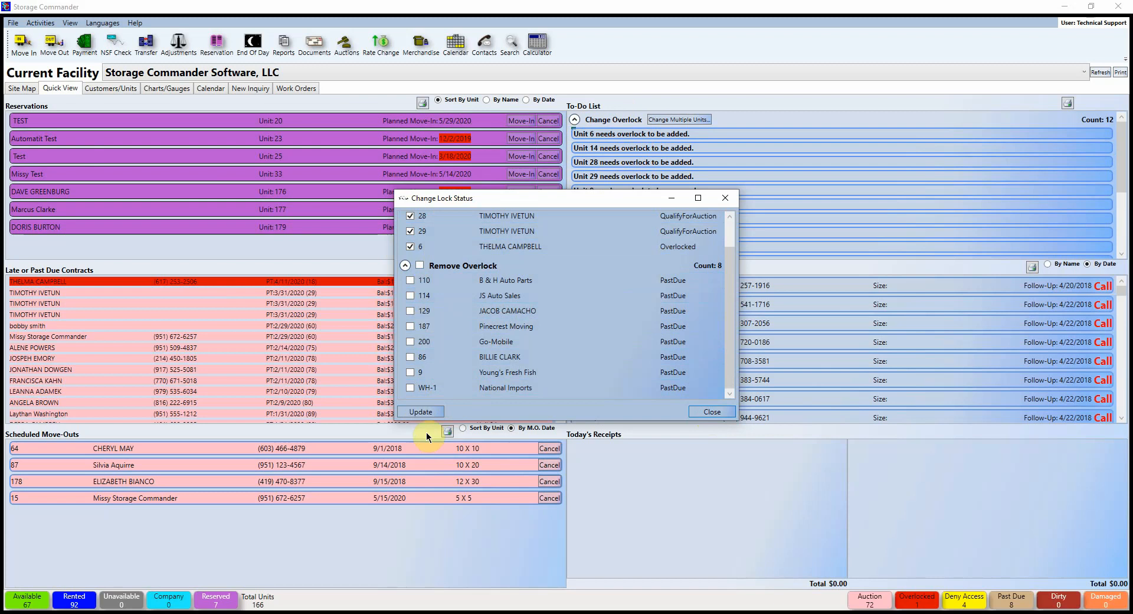
pyautogui.scroll(1, 423, 236)
pyautogui.click(435, 412)
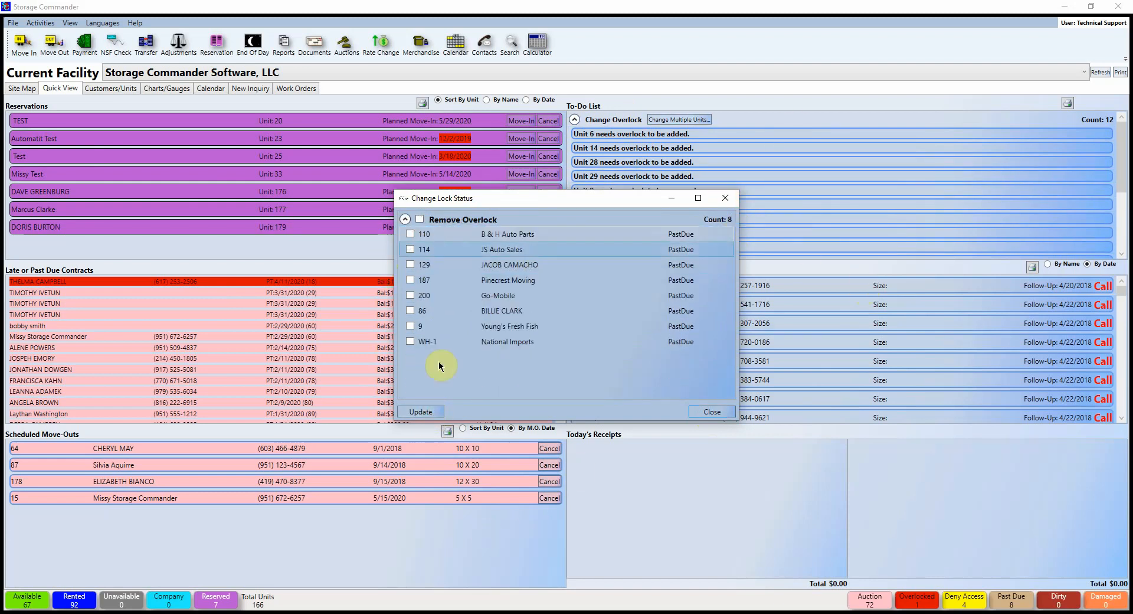
pyautogui.click(708, 411)
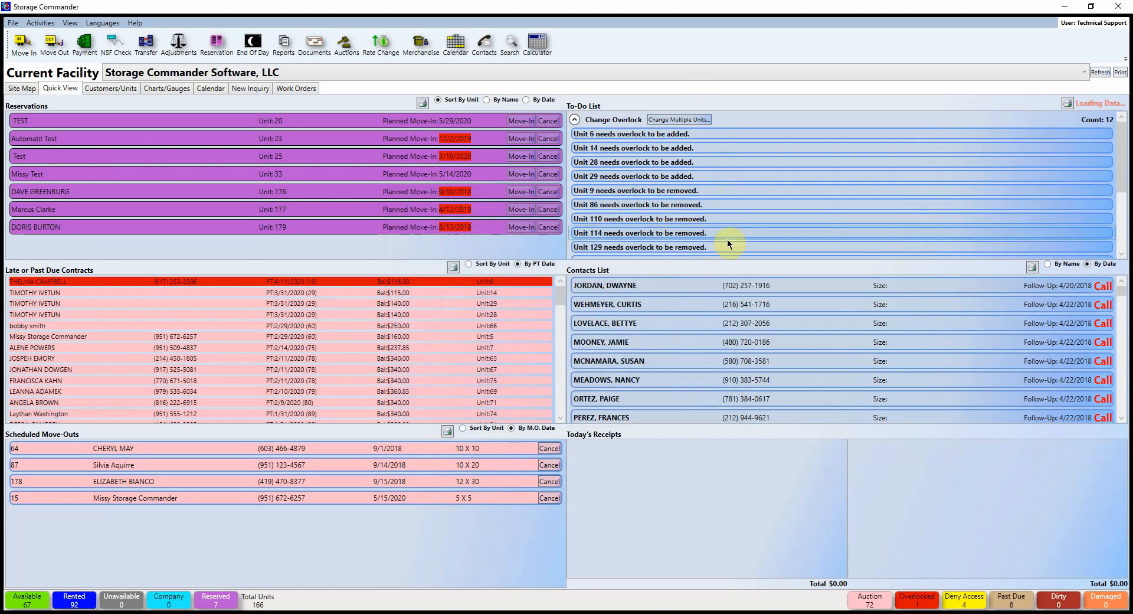
pyautogui.click(1069, 606)
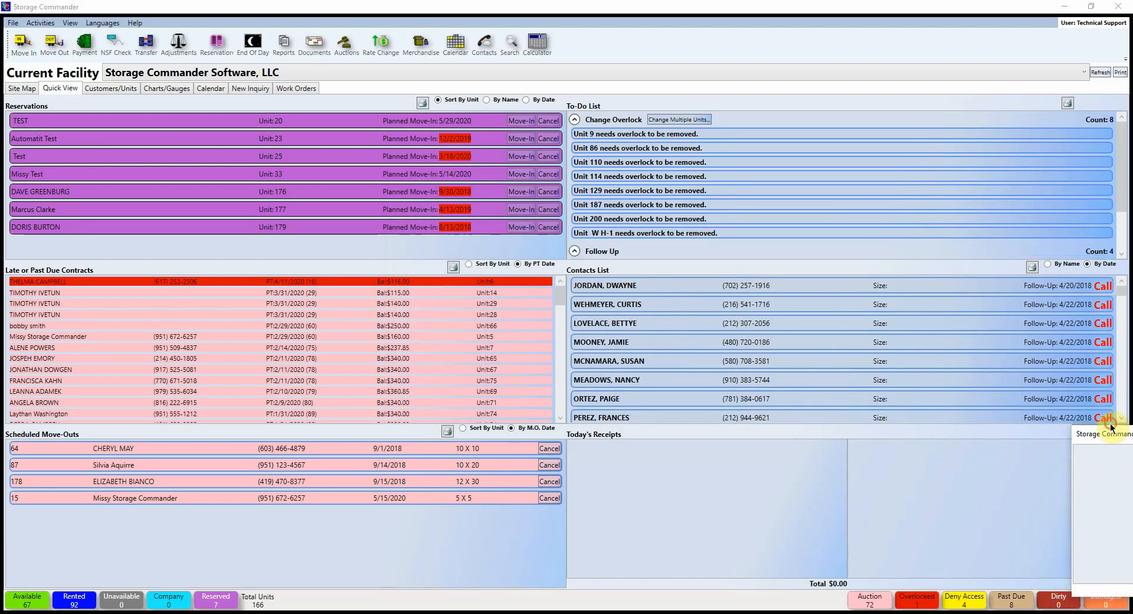
pyautogui.moveTo(1119, 434); pyautogui.dragTo(762, 345)
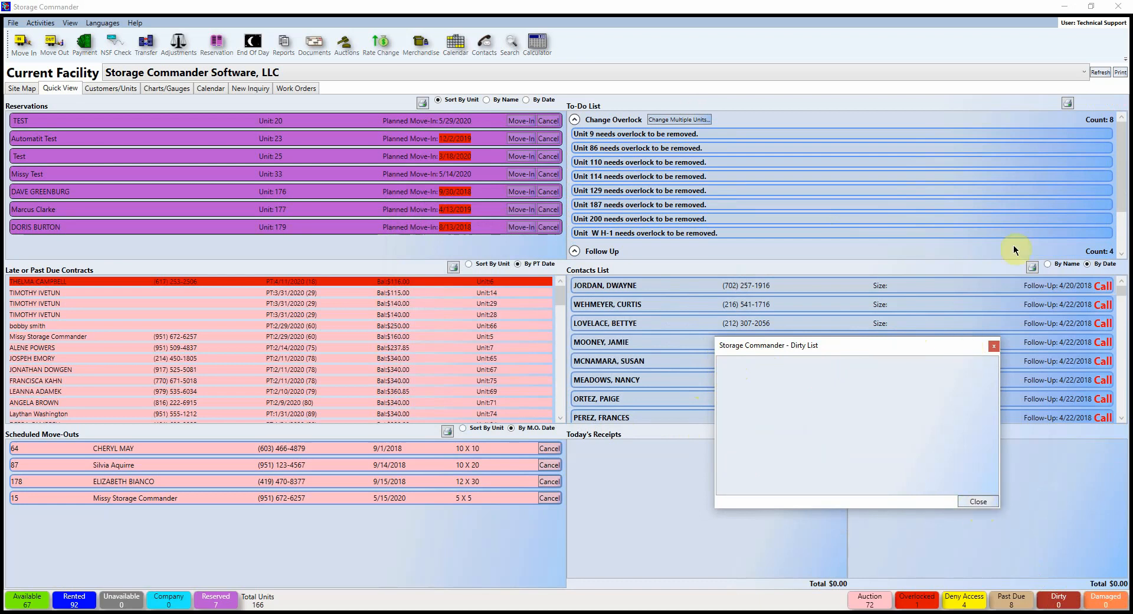
pyautogui.click(994, 346)
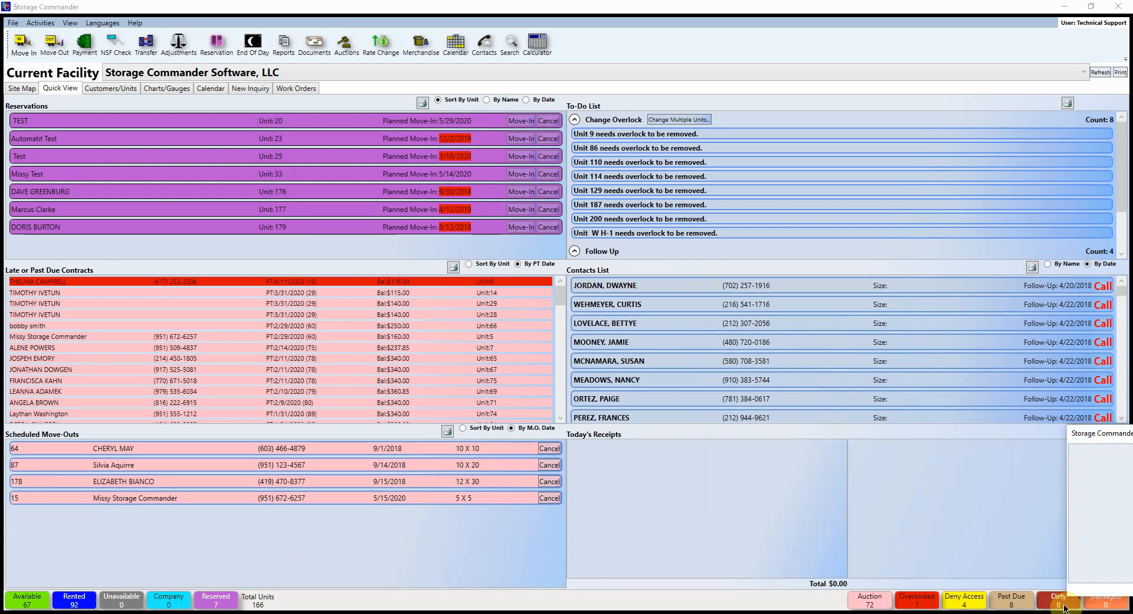
pyautogui.click(1113, 447)
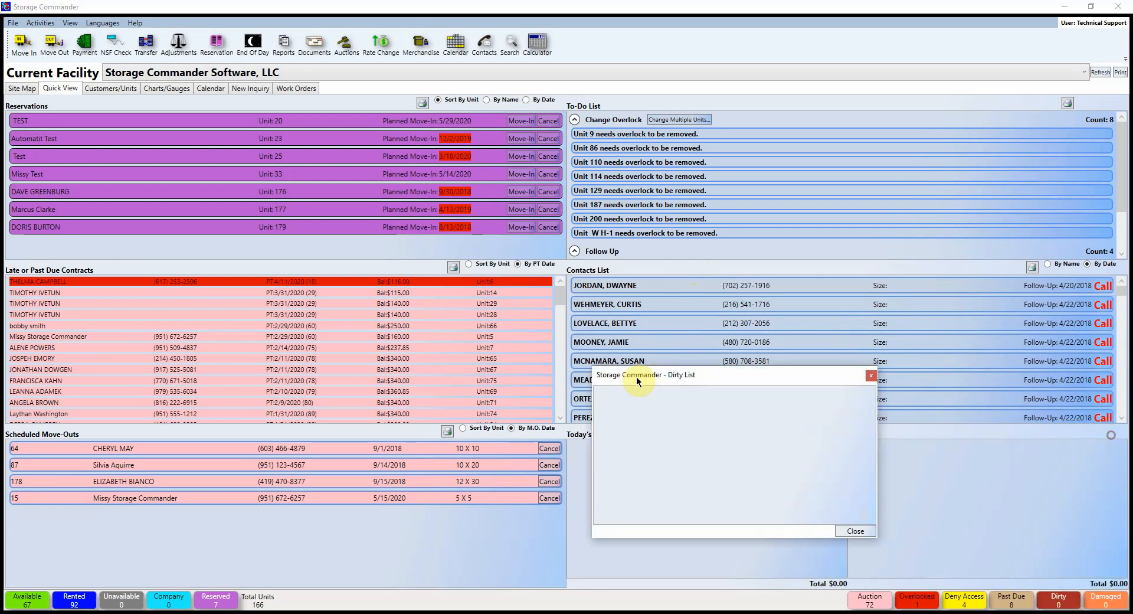
pyautogui.click(871, 374)
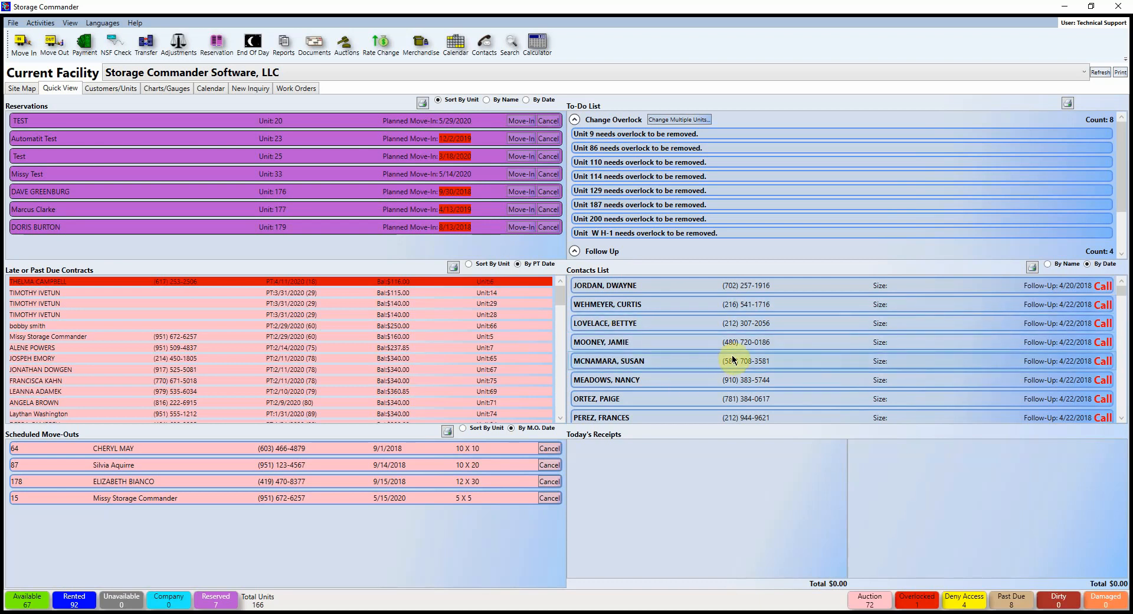
# Step: Open the Contacts list, briefly showing converted and lost contacts before hiding them again
pyautogui.click(487, 48)
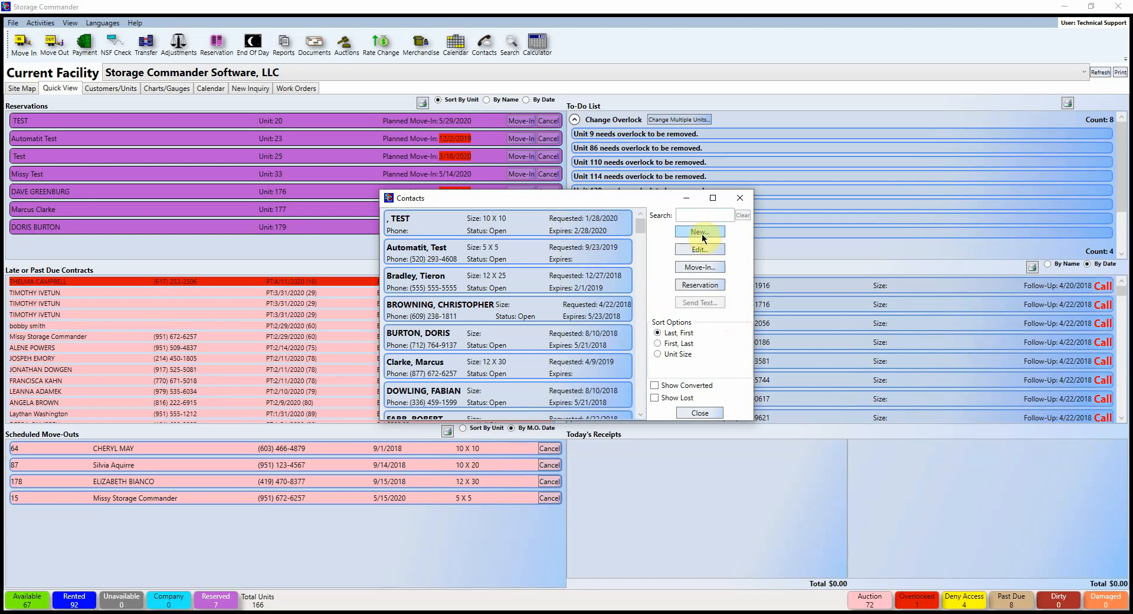
pyautogui.click(656, 387)
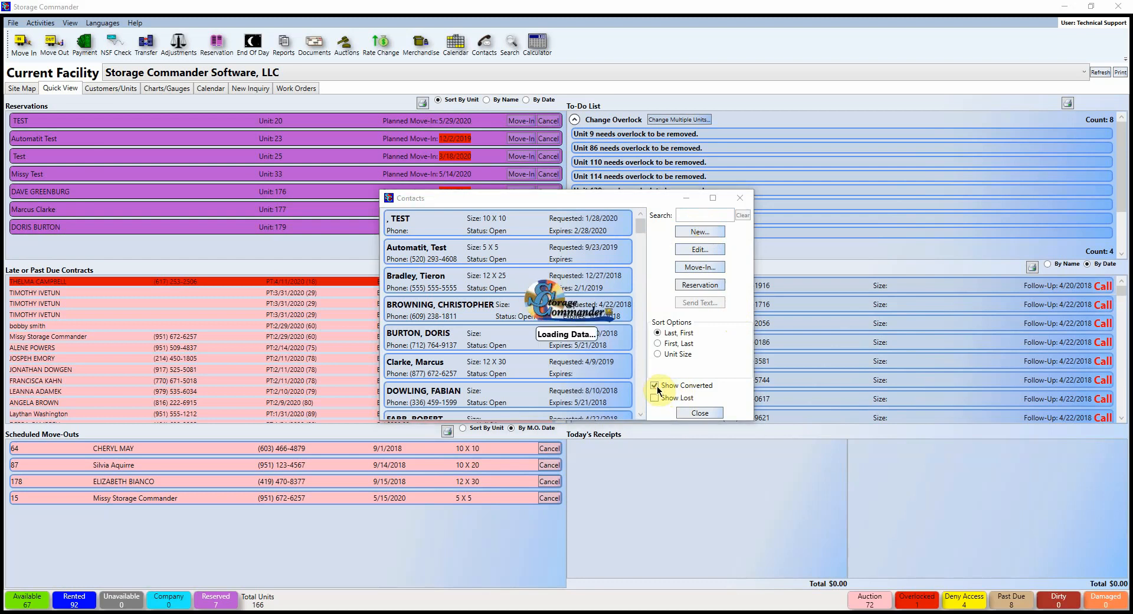
pyautogui.click(654, 386)
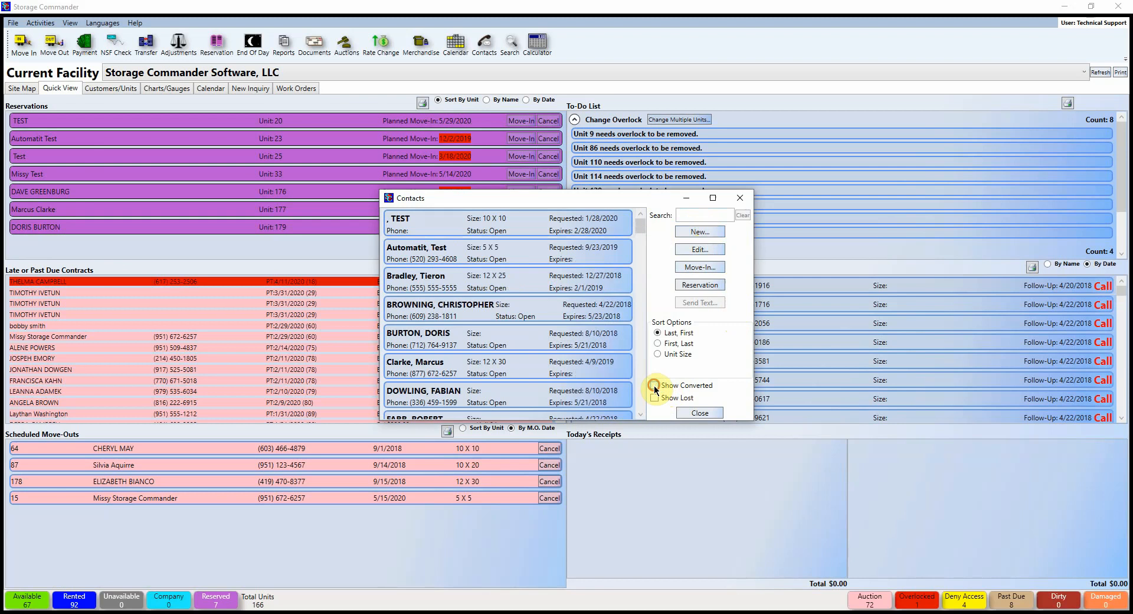
pyautogui.click(655, 398)
pyautogui.click(655, 397)
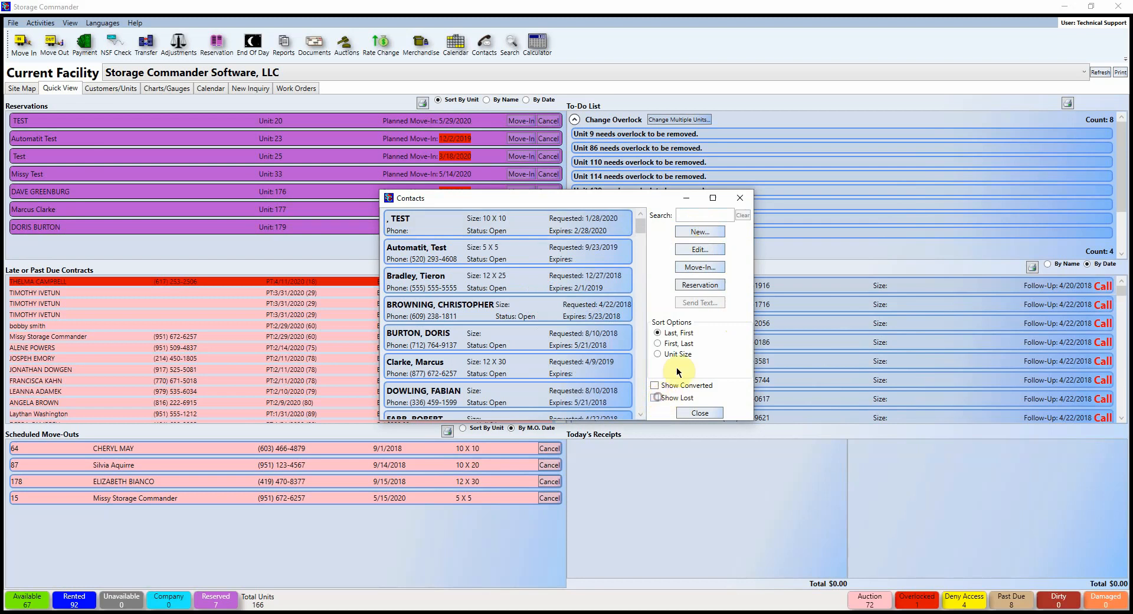
# Step: Create a new contact with the customer's first and last name, then view its Requested Unit page
pyautogui.click(703, 232)
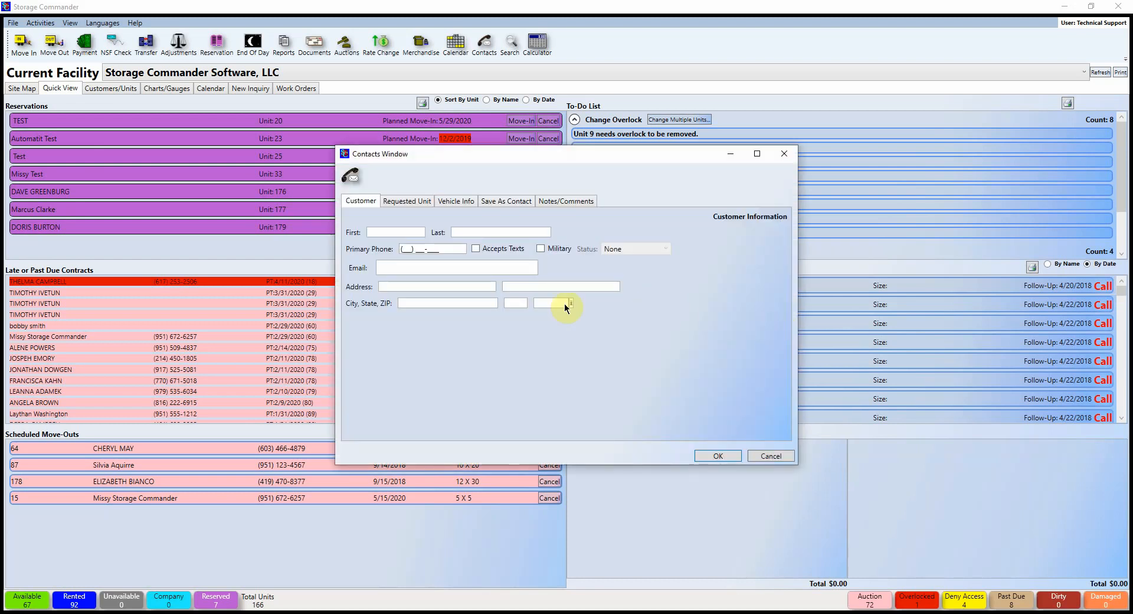
pyautogui.click(372, 230)
pyautogui.write('Missy')
pyautogui.press('Tab')
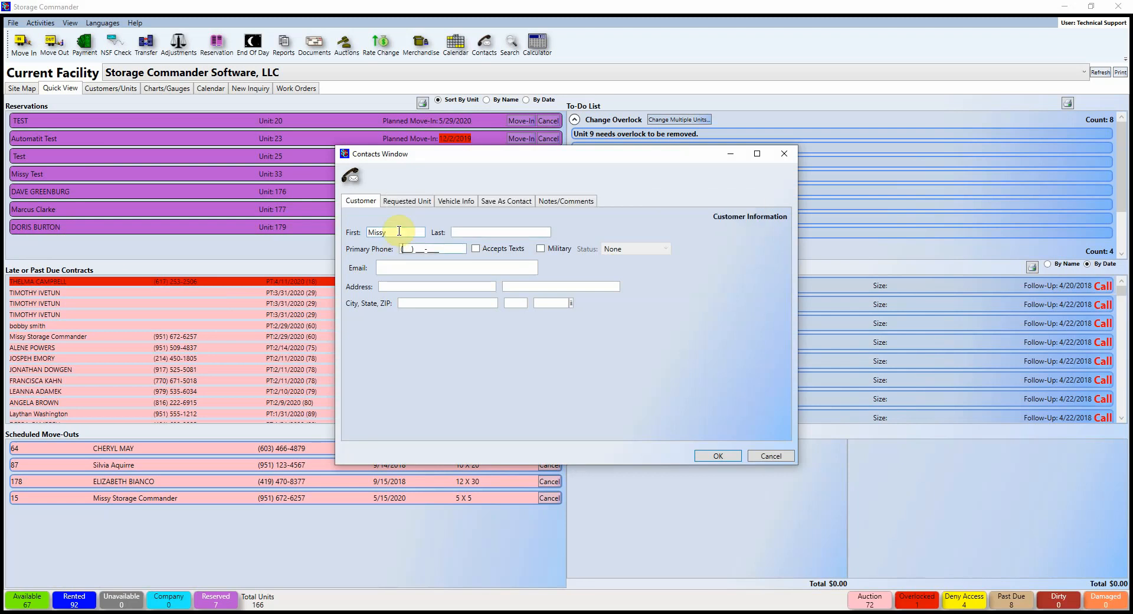
pyautogui.click(460, 230)
pyautogui.write('TEST')
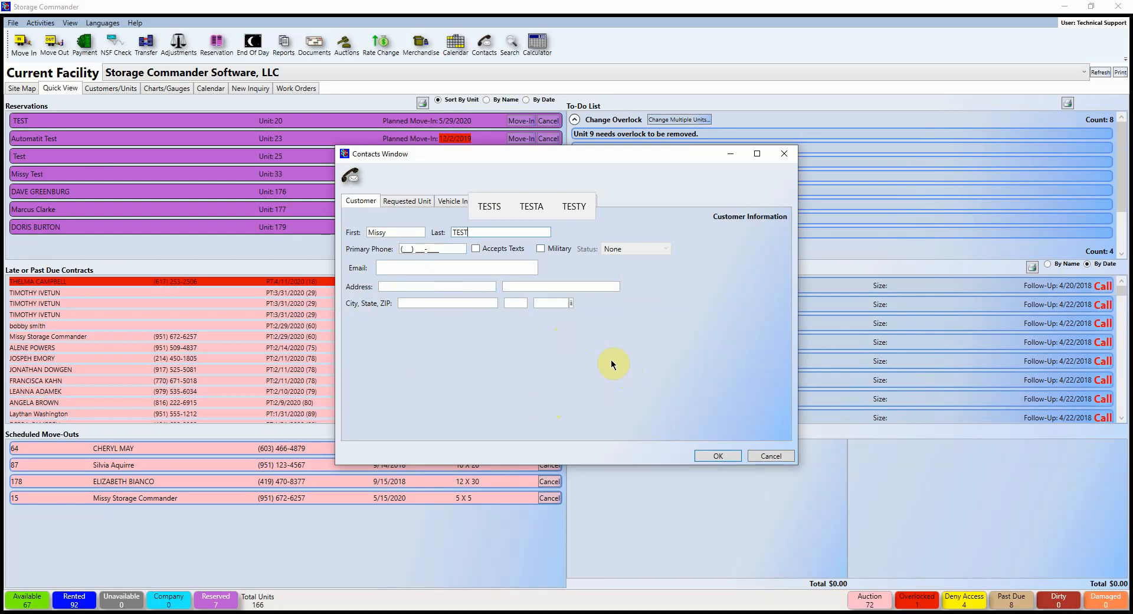
pyautogui.click(409, 201)
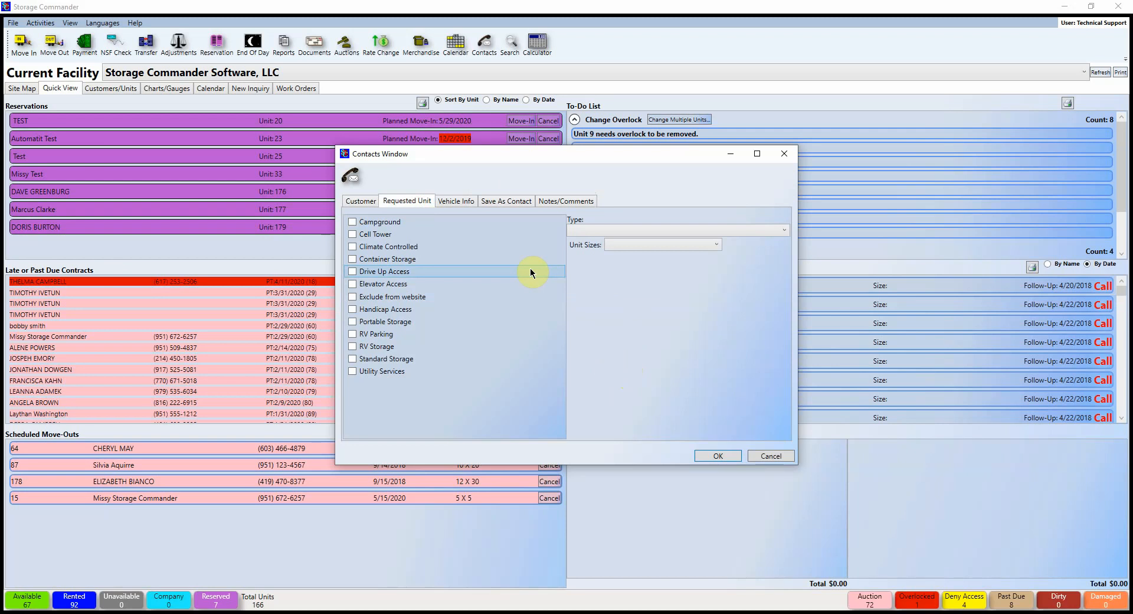
# Step: Require a climate-controlled unit and choose the 10 X 10 size at $90.00
pyautogui.click(352, 247)
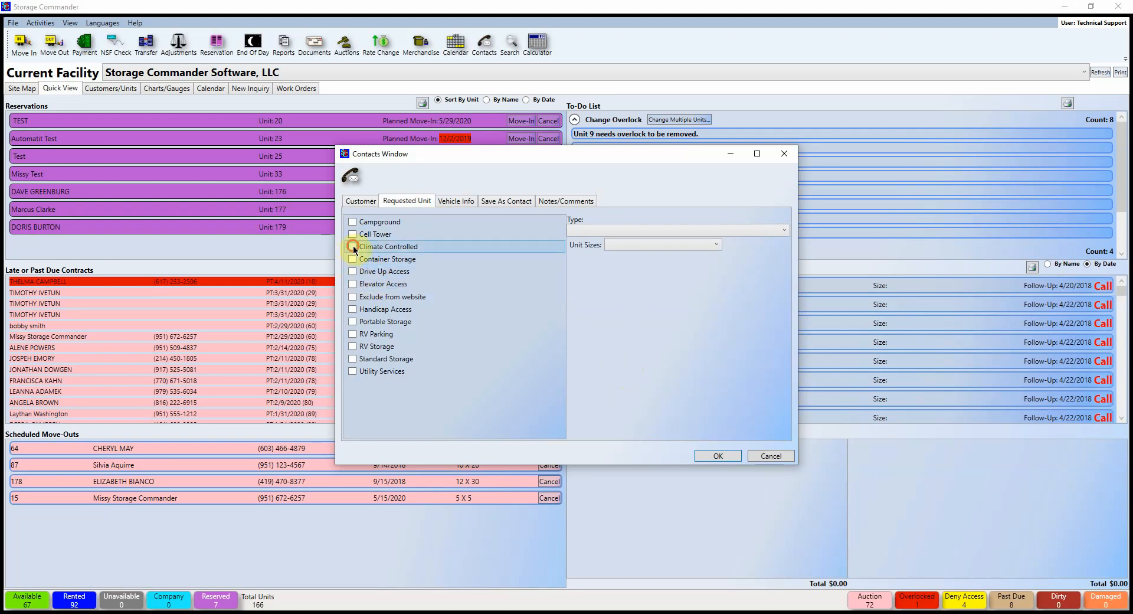
pyautogui.click(621, 231)
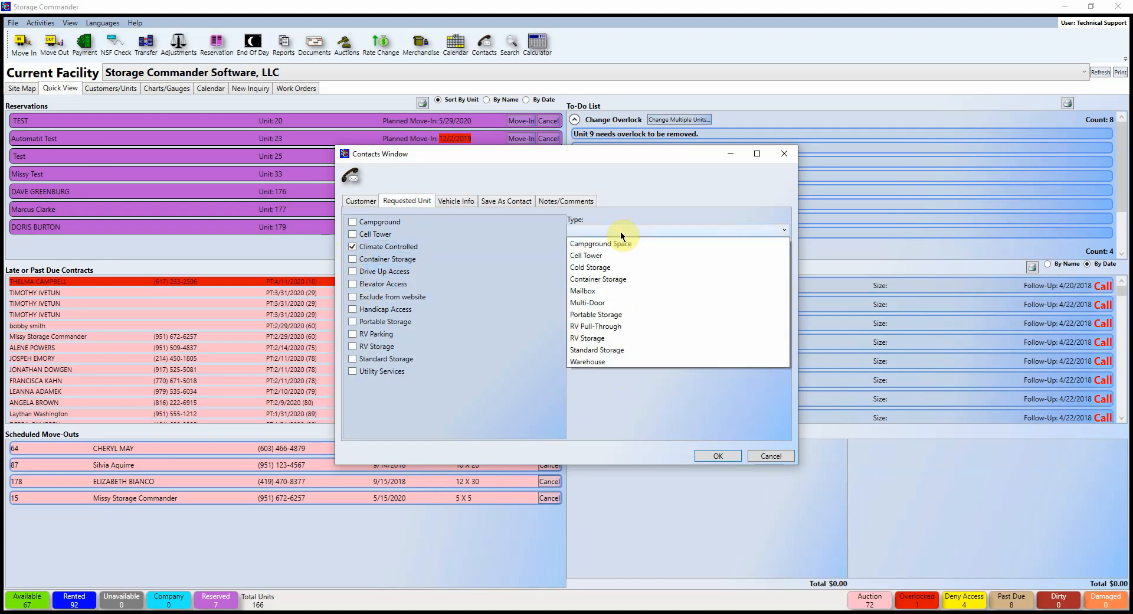
pyautogui.click(621, 231)
pyautogui.click(629, 244)
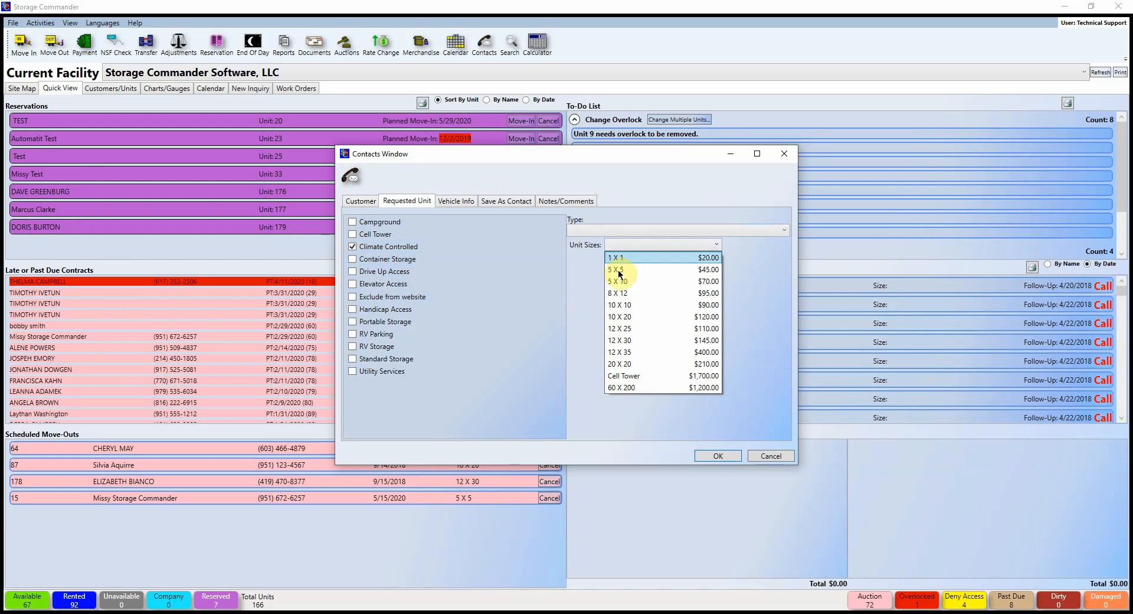
pyautogui.click(632, 303)
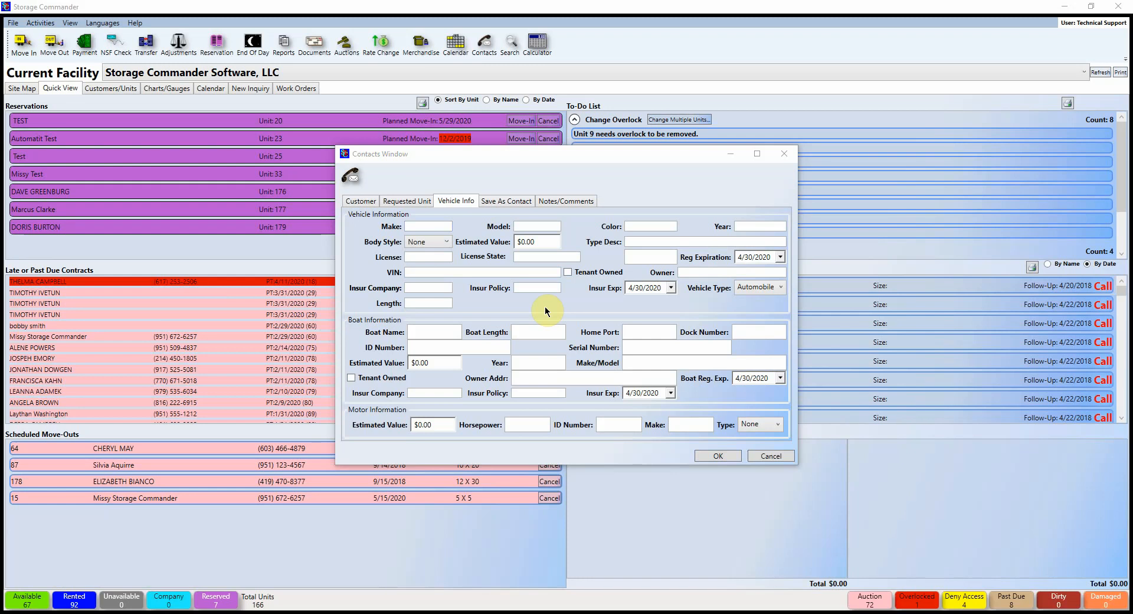
# Step: Set source Drive By and category Local Resident, keeping status Open and type WalkIn
pyautogui.click(513, 201)
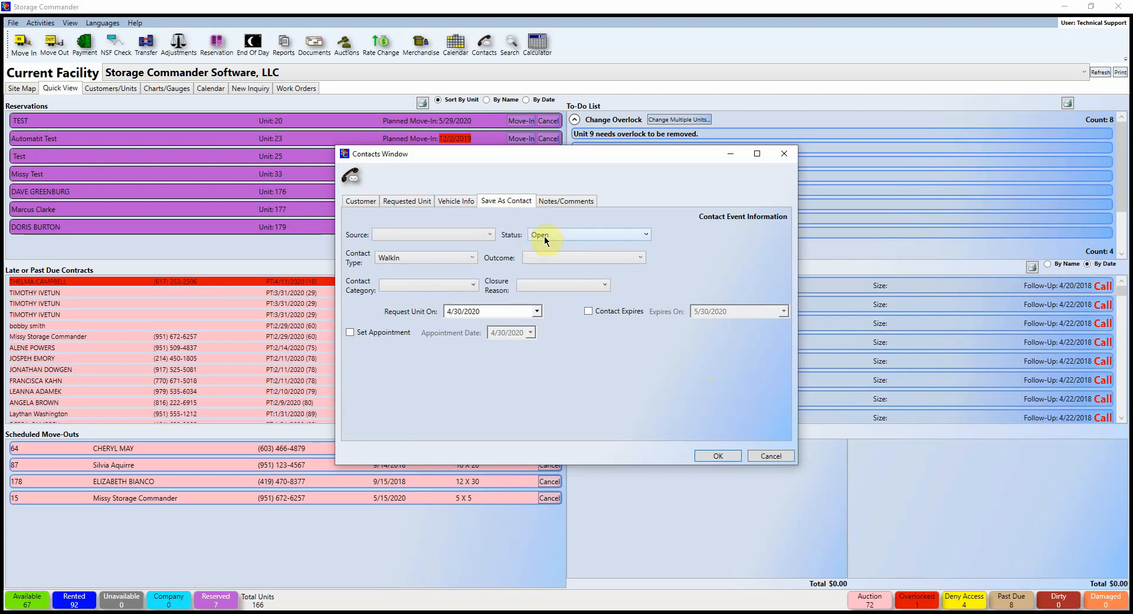
pyautogui.click(646, 236)
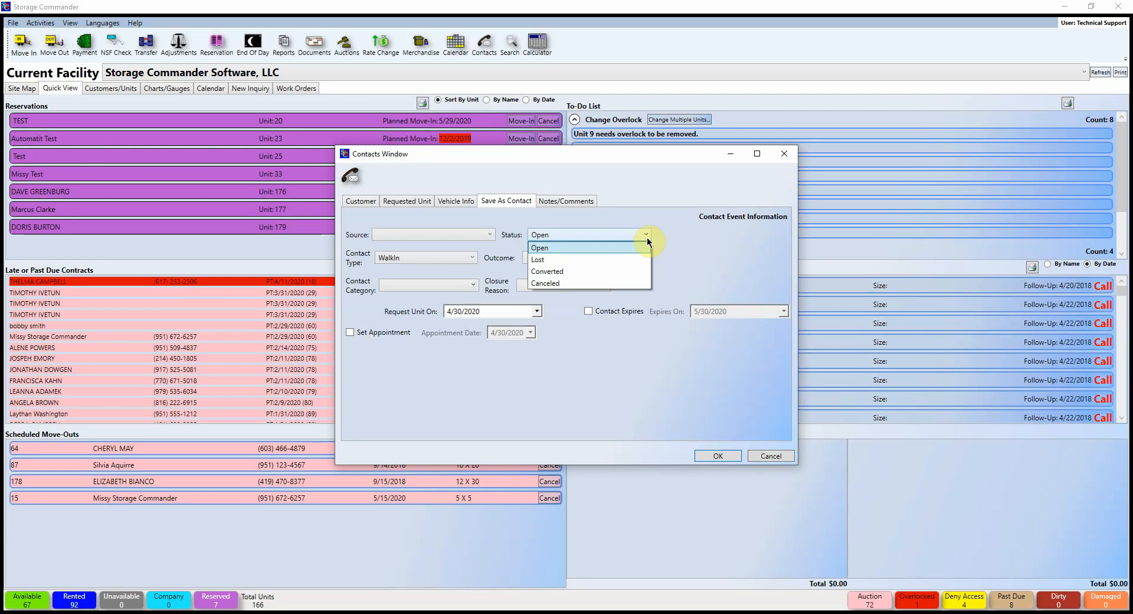
pyautogui.click(710, 237)
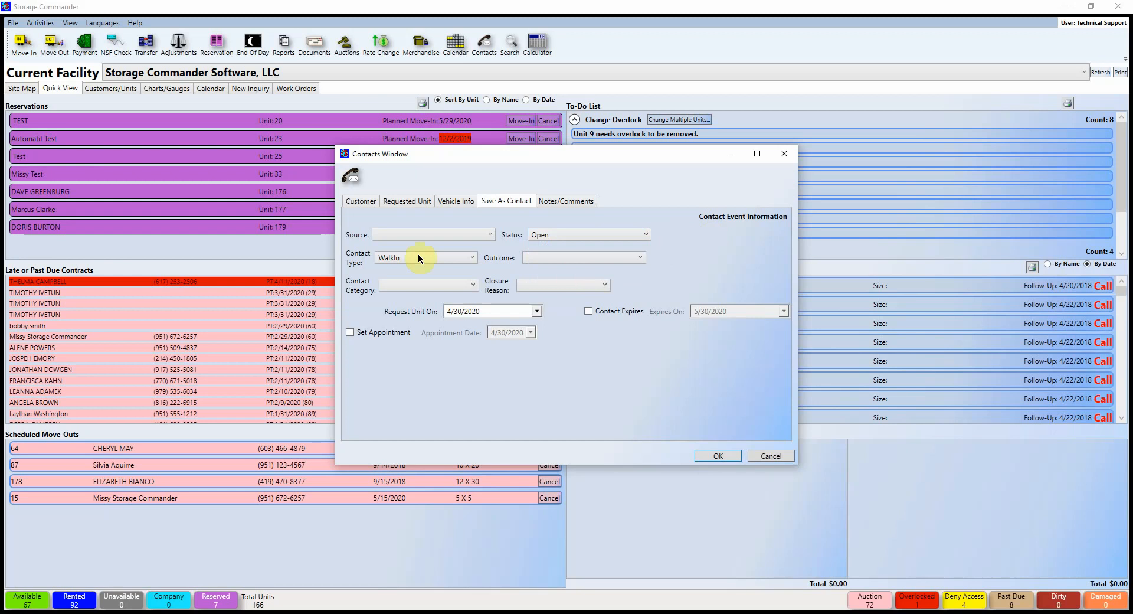
pyautogui.click(462, 236)
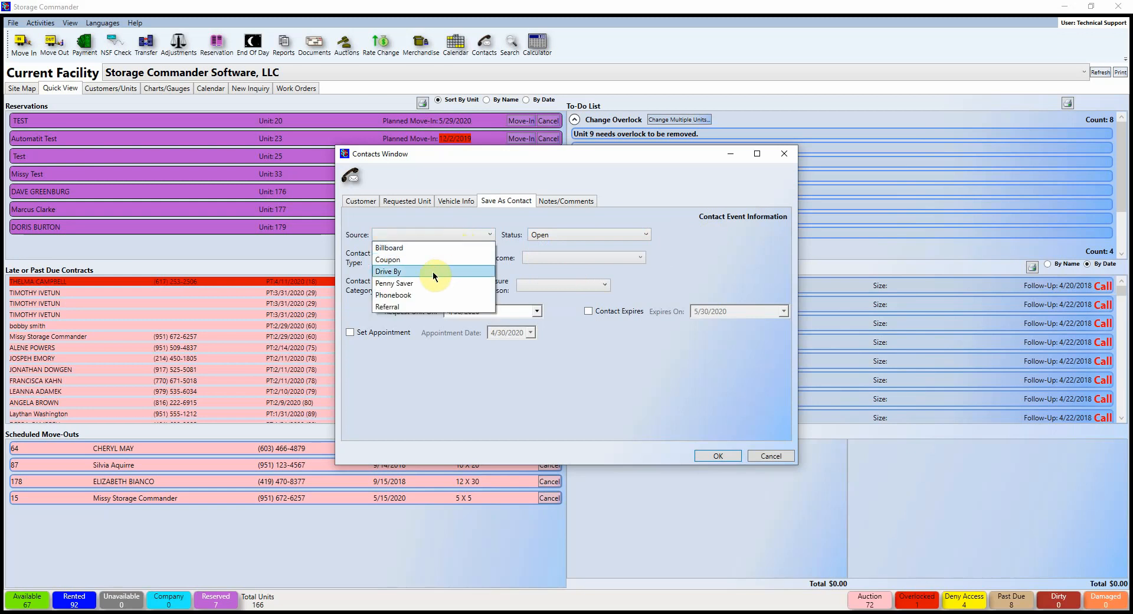
pyautogui.click(416, 271)
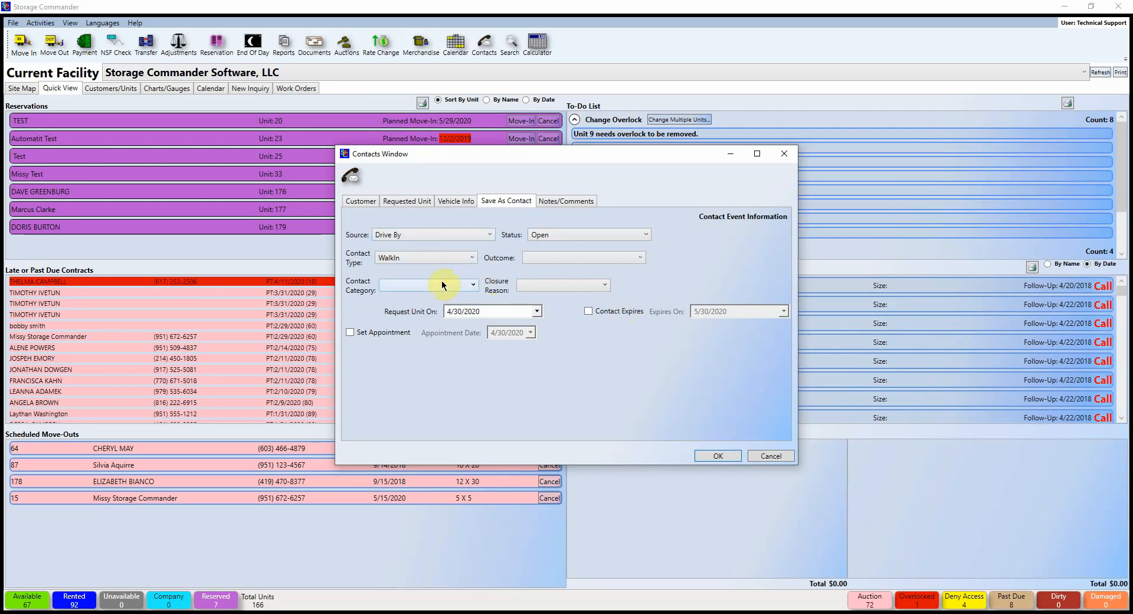
pyautogui.click(471, 258)
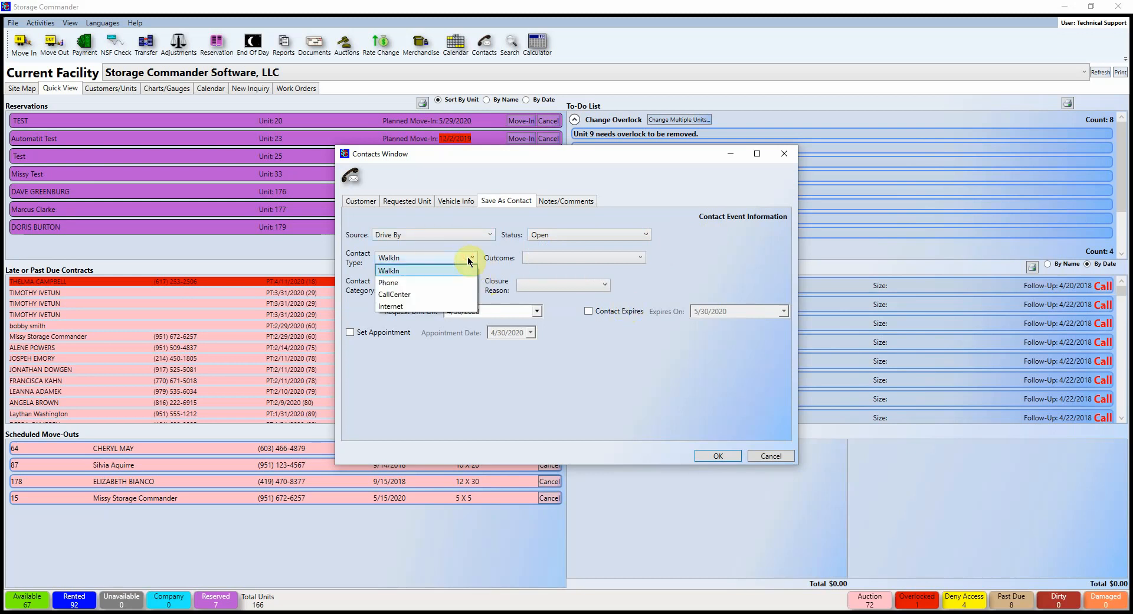
pyautogui.click(395, 270)
pyautogui.click(440, 284)
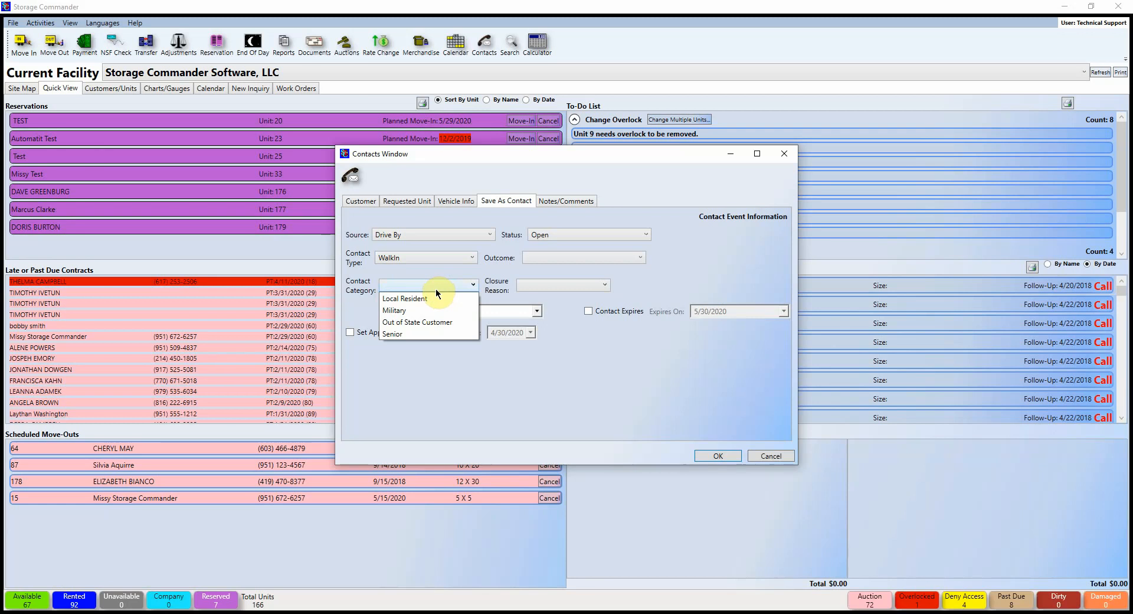
pyautogui.click(434, 298)
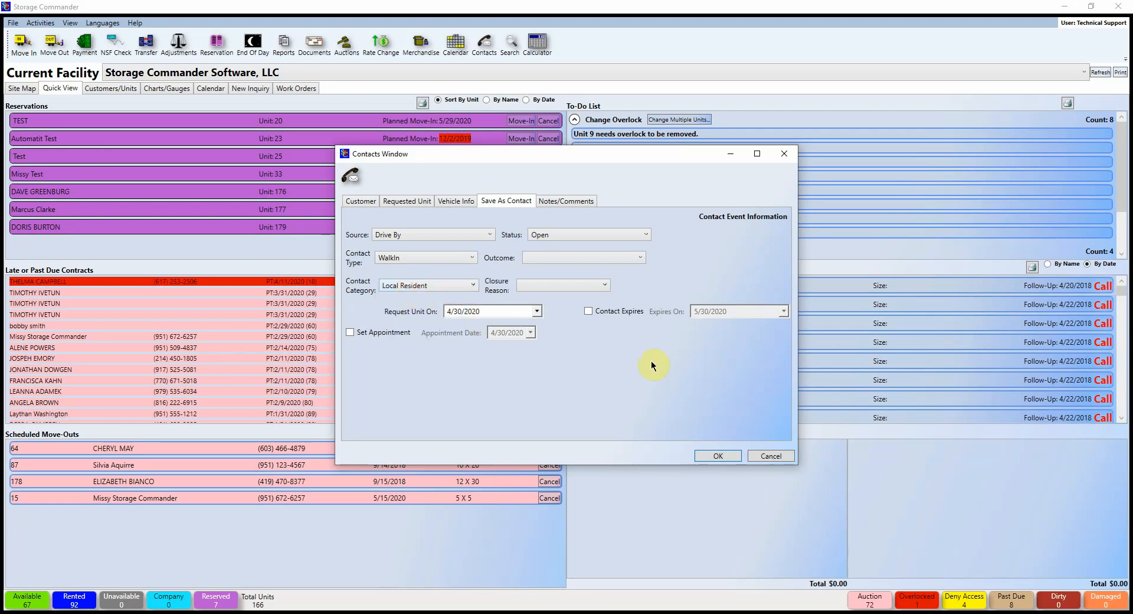
# Step: Set outcome Check Back In Two Weeks, expiry 5/30/2020, and an appointment on 5/15/2020
pyautogui.click(639, 257)
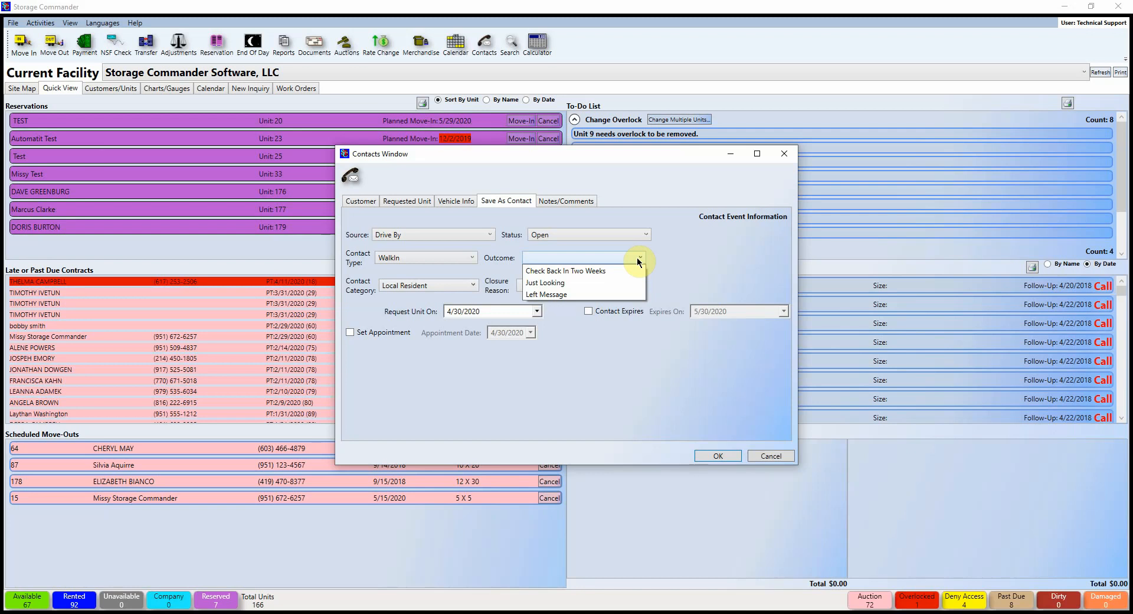
pyautogui.click(619, 270)
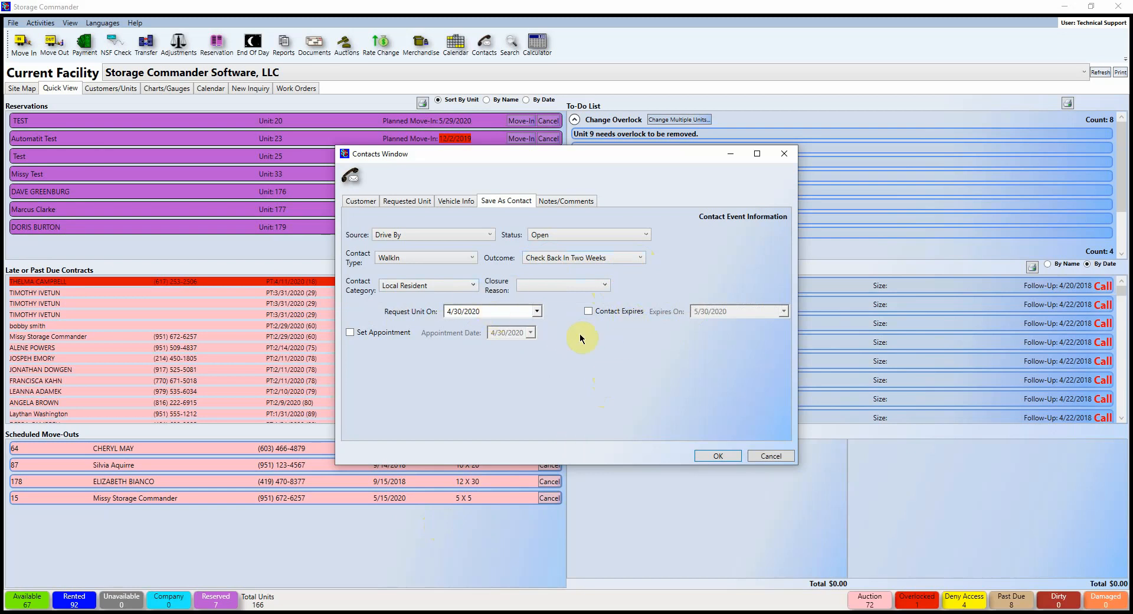
pyautogui.click(588, 311)
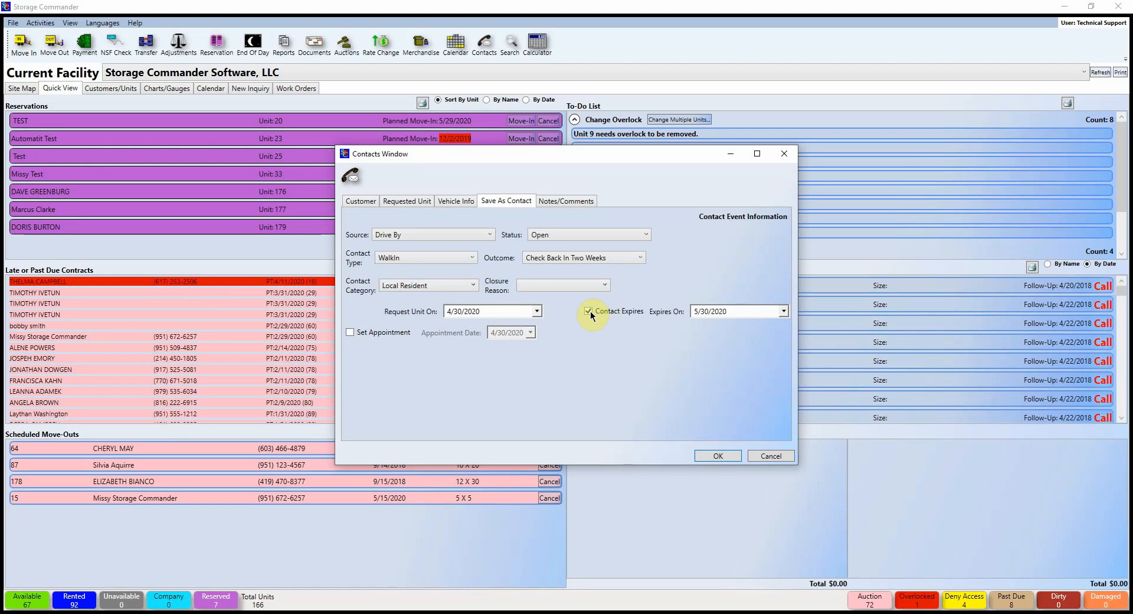
pyautogui.click(350, 332)
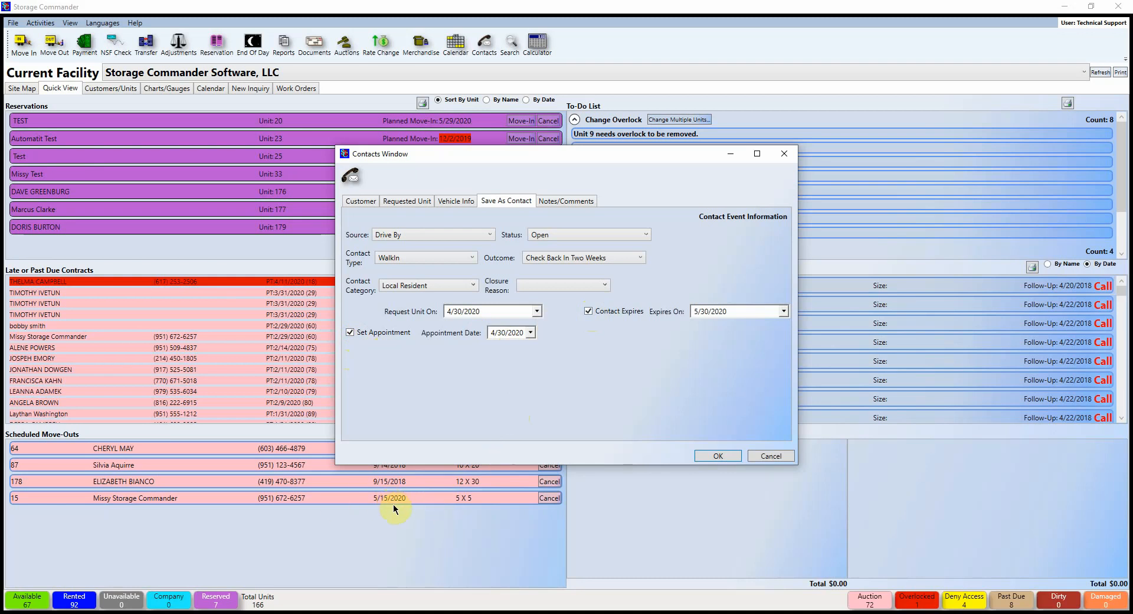
pyautogui.click(530, 332)
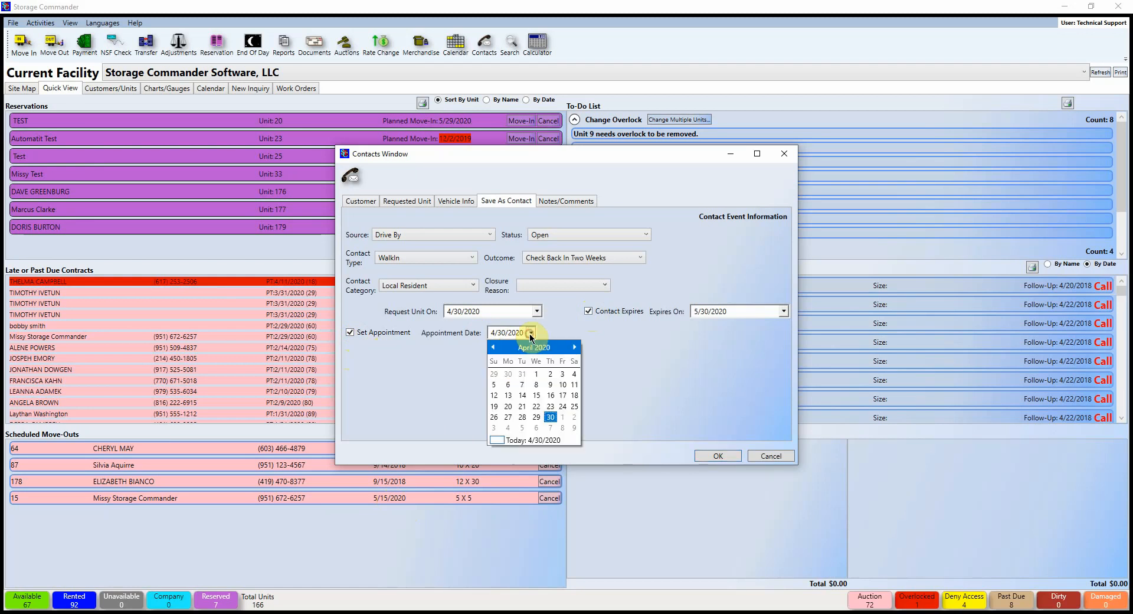
pyautogui.click(574, 347)
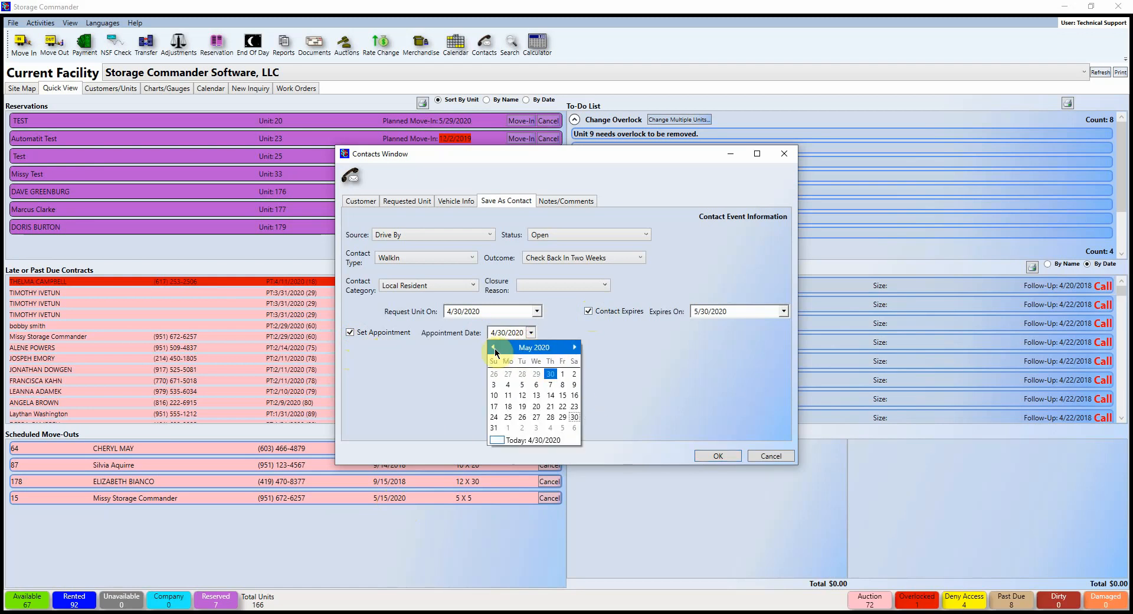
pyautogui.click(559, 395)
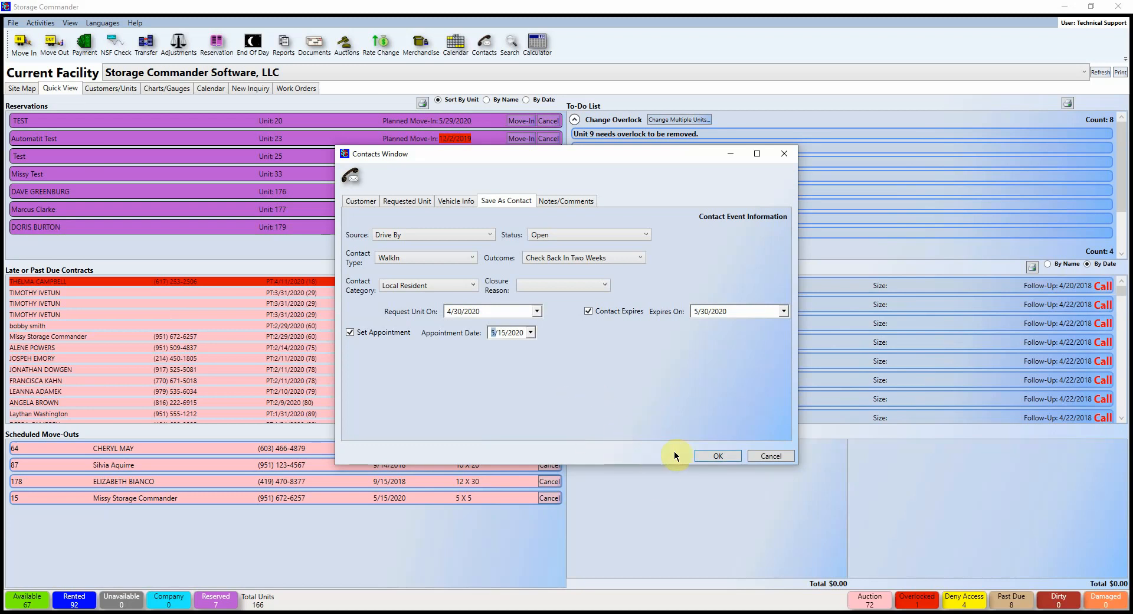
# Step: Review the empty Notes, Comments and Alerts sections, then confirm the new contact with OK
pyautogui.click(559, 201)
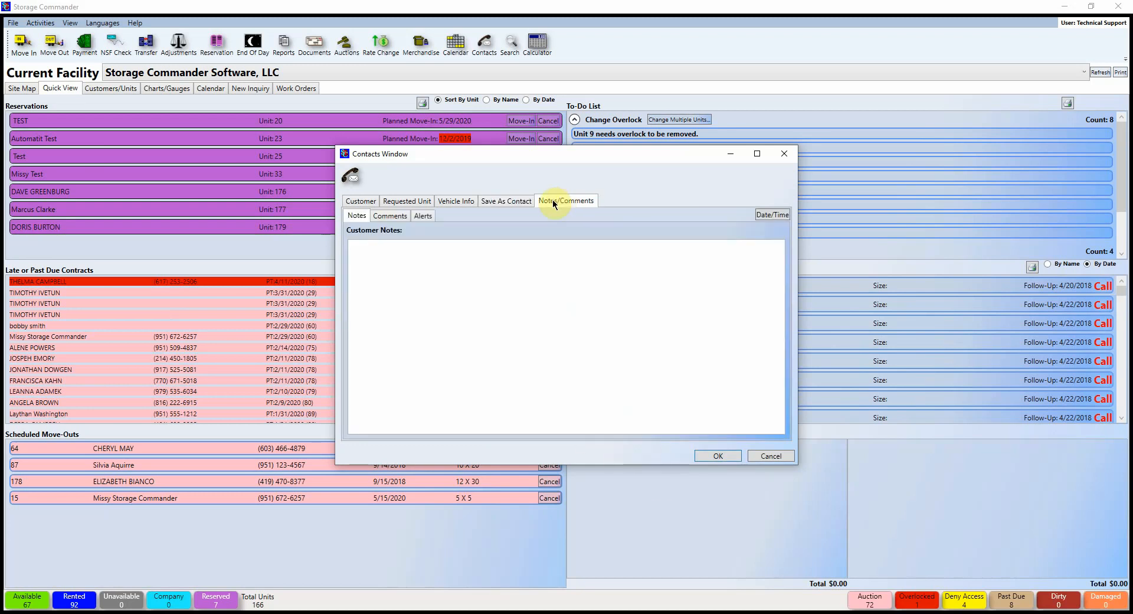
pyautogui.click(397, 264)
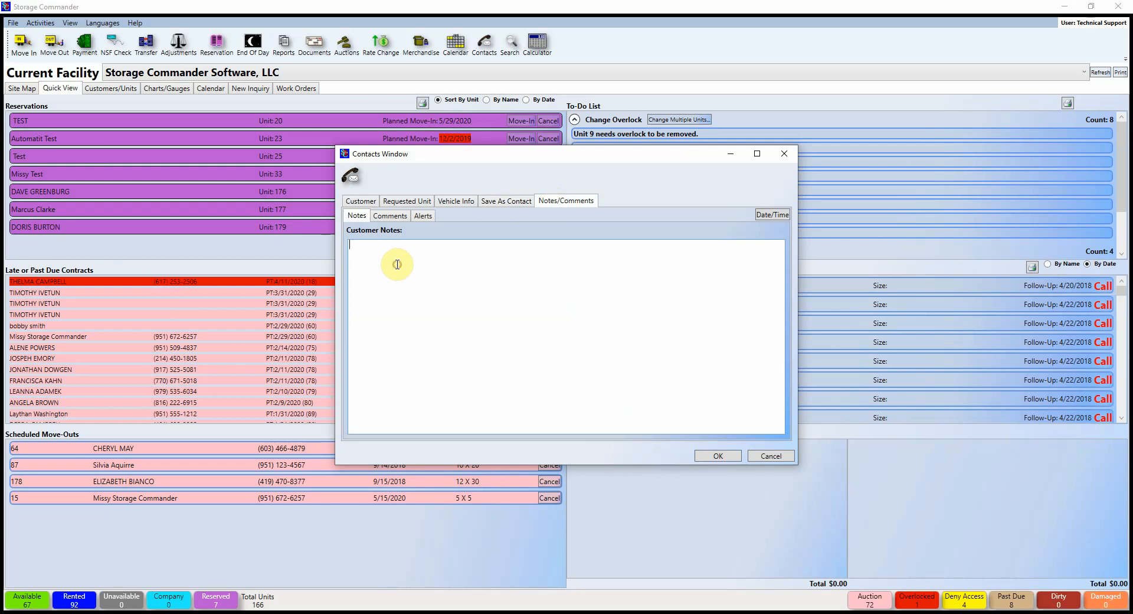
pyautogui.click(390, 216)
pyautogui.click(357, 215)
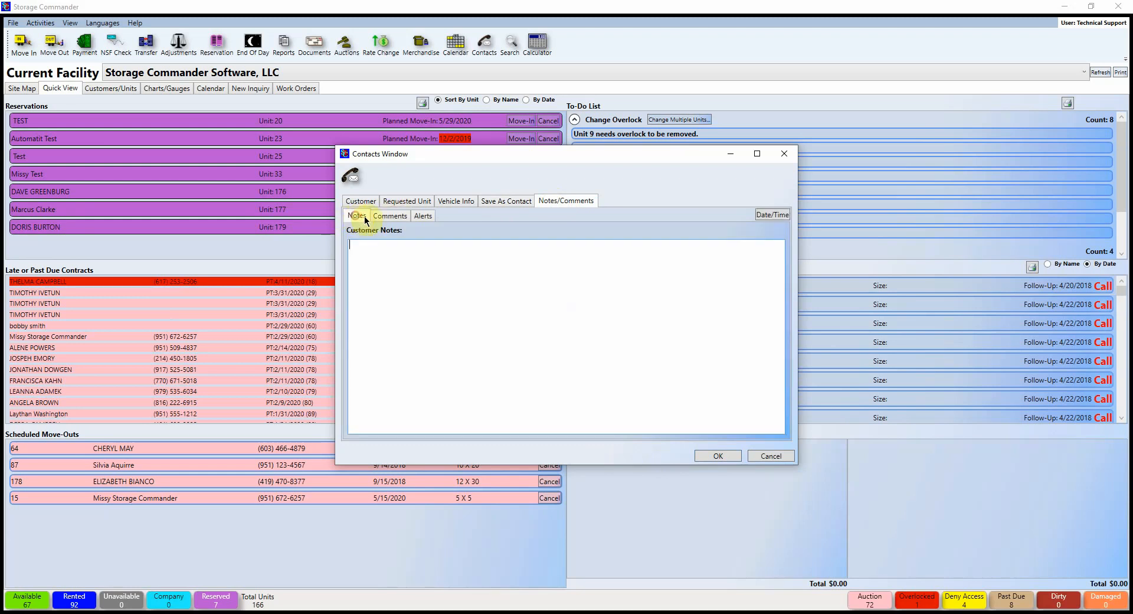
pyautogui.click(393, 215)
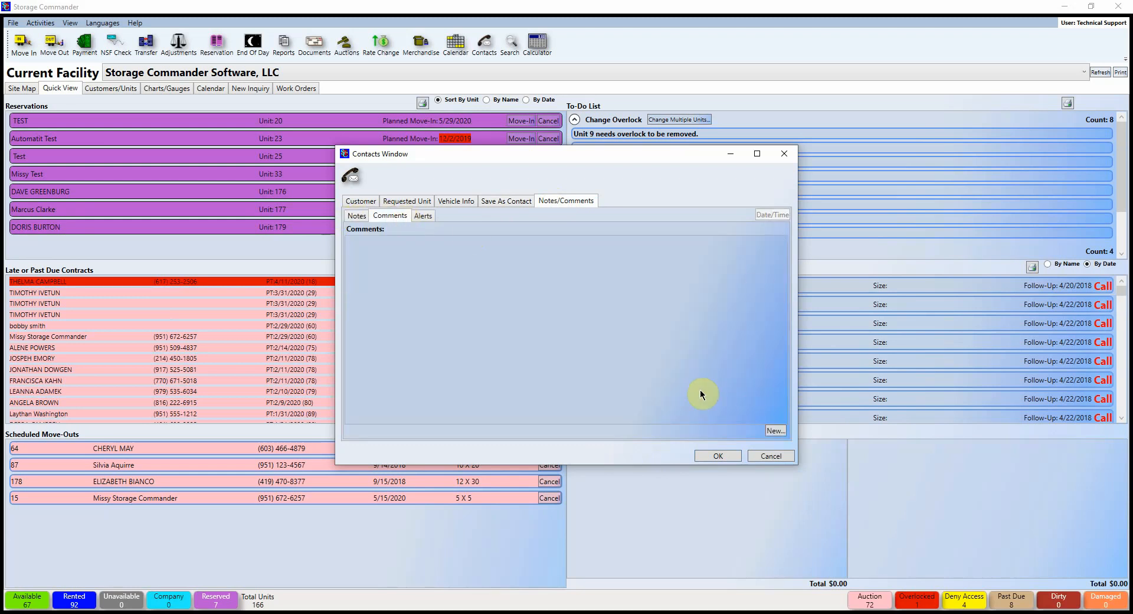
pyautogui.click(420, 216)
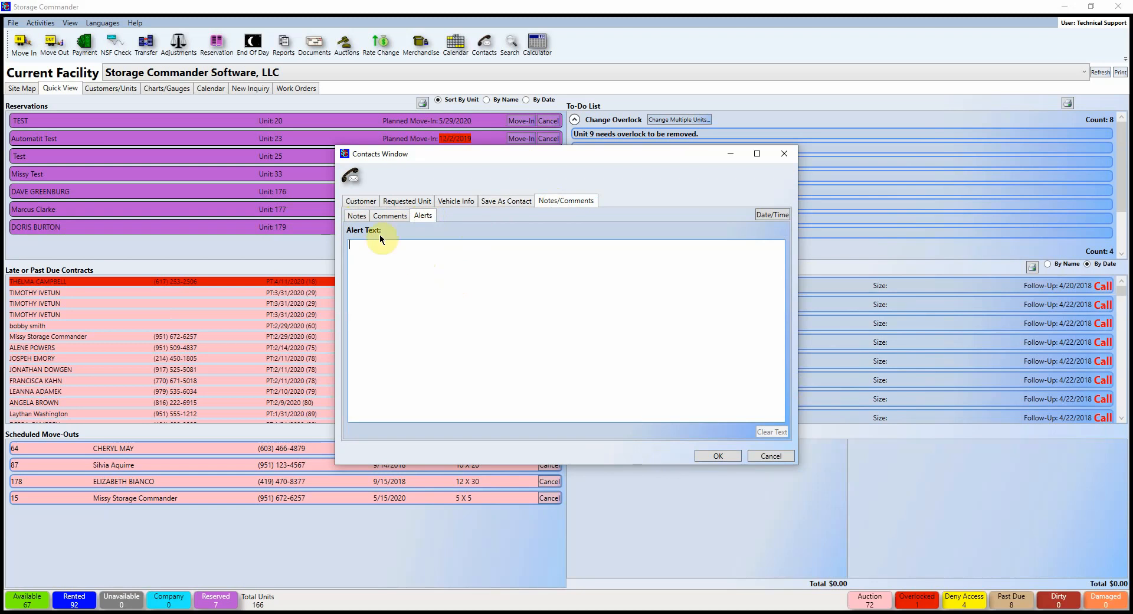
pyautogui.click(729, 457)
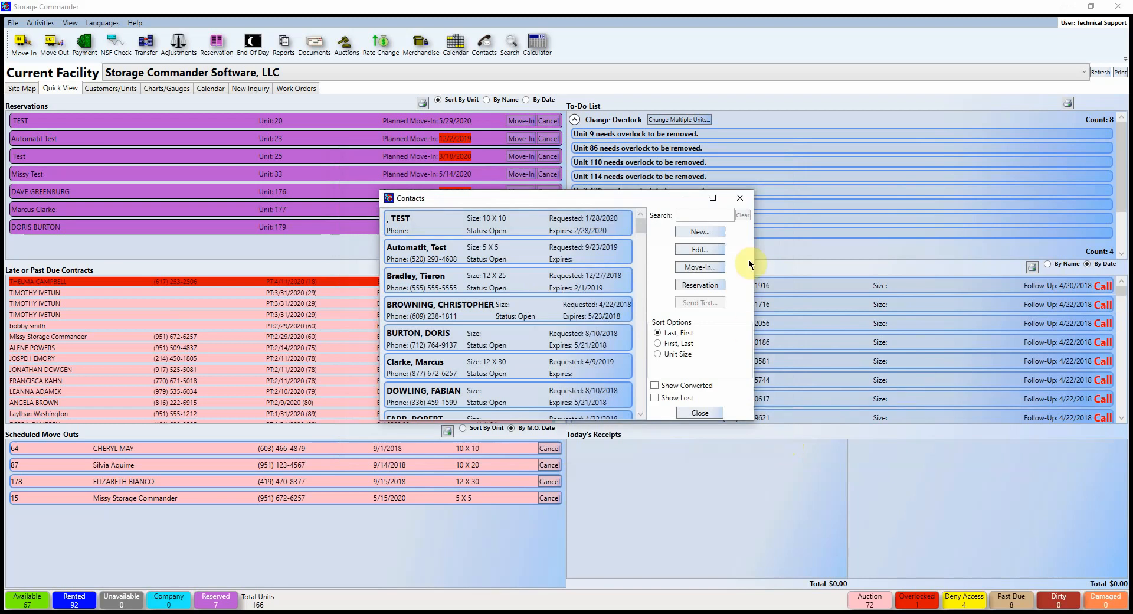
# Step: Close the Contacts window to see the new 10 X 10 request with 4/30/2020 follow-up
pyautogui.click(741, 199)
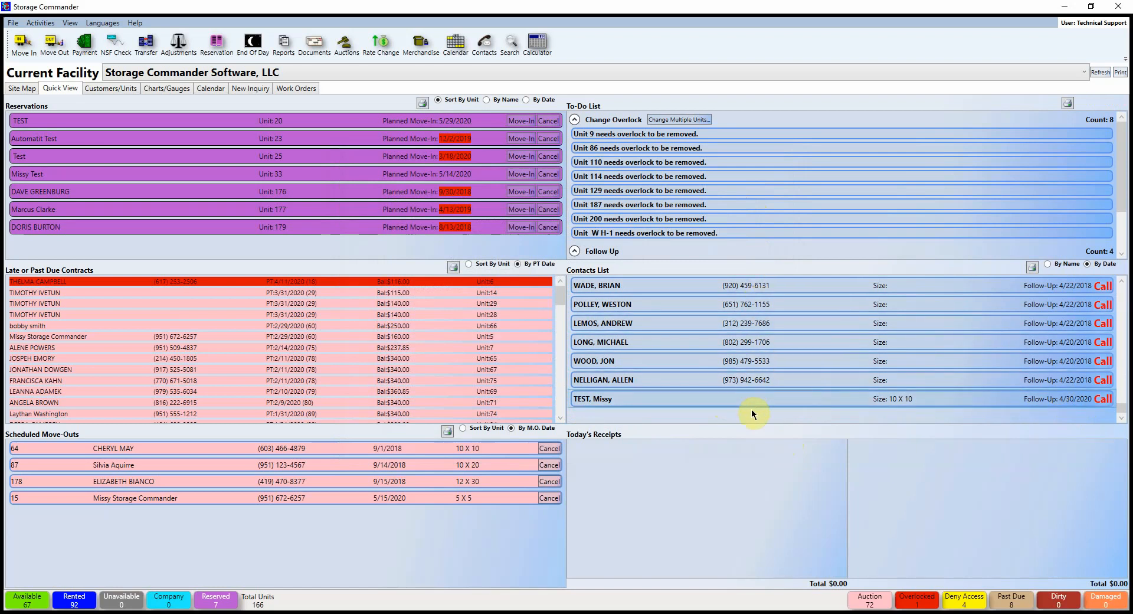
# Step: Open the test contact, set its status to Canceled with closure reason Price, and save
pyautogui.click(646, 380)
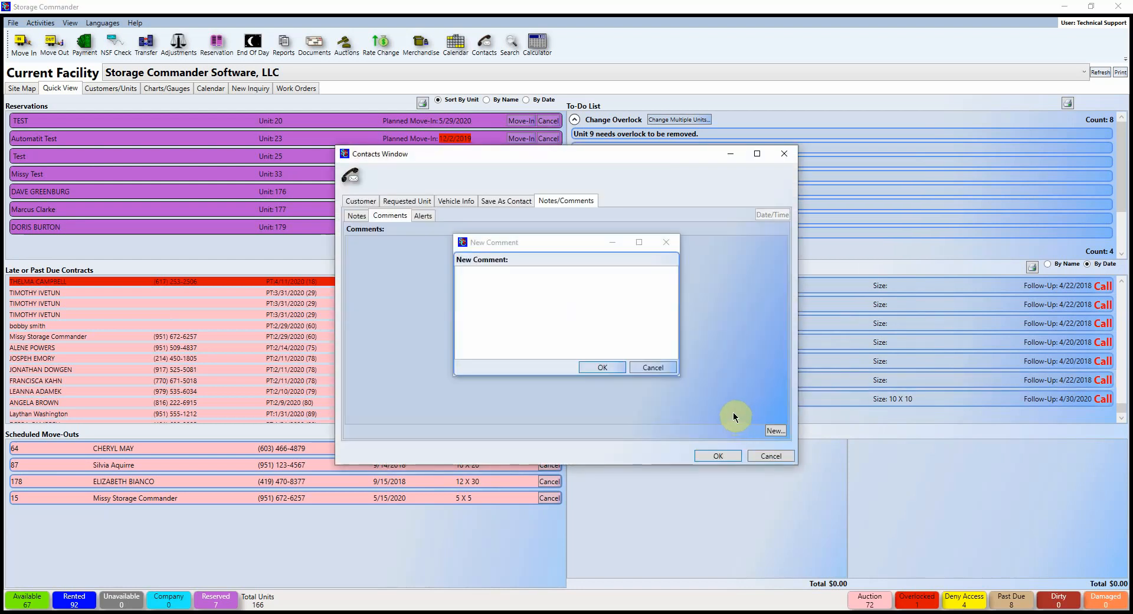
pyautogui.click(653, 367)
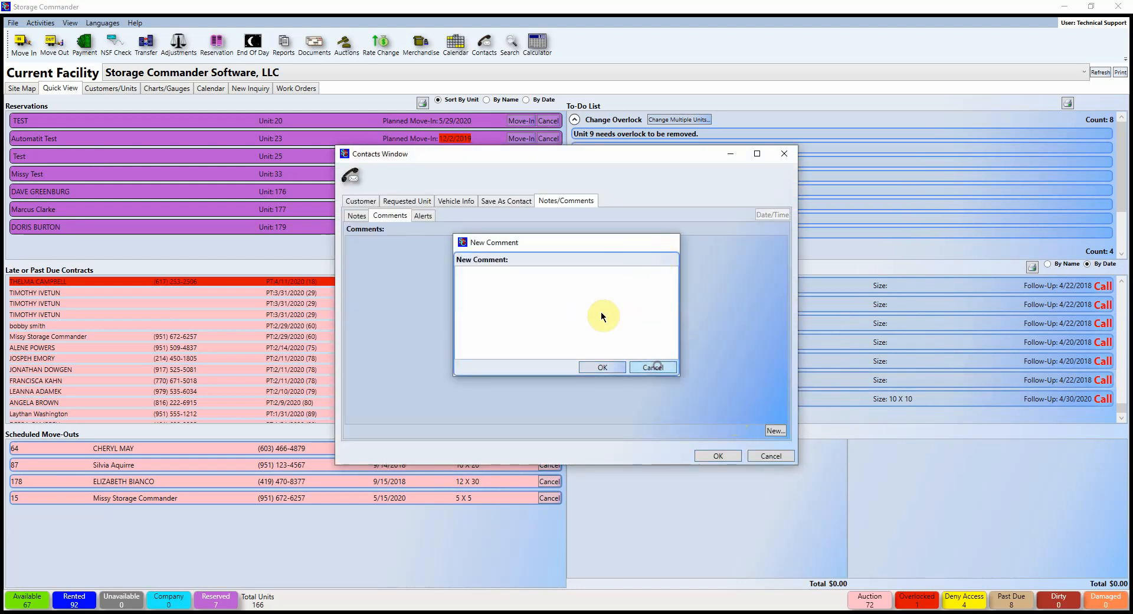
pyautogui.click(518, 200)
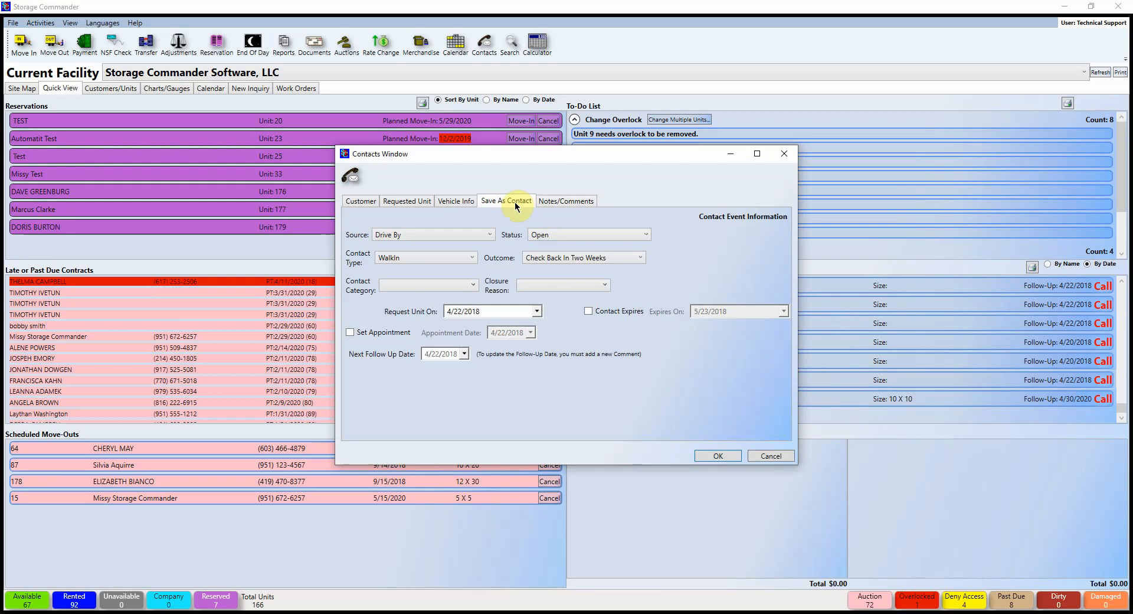
pyautogui.click(608, 236)
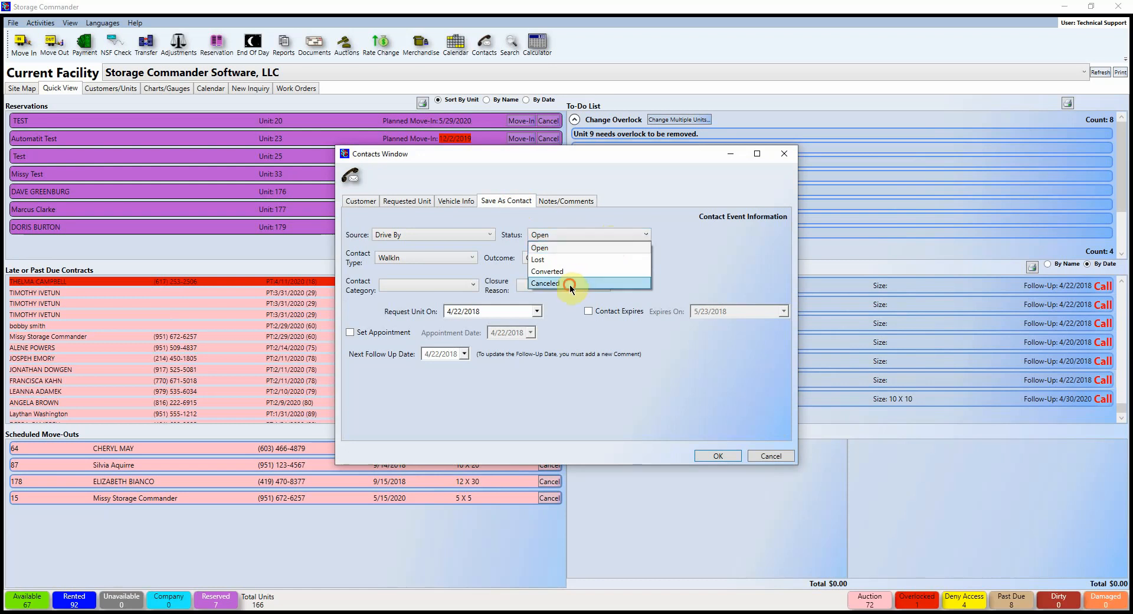
pyautogui.click(633, 283)
pyautogui.click(541, 287)
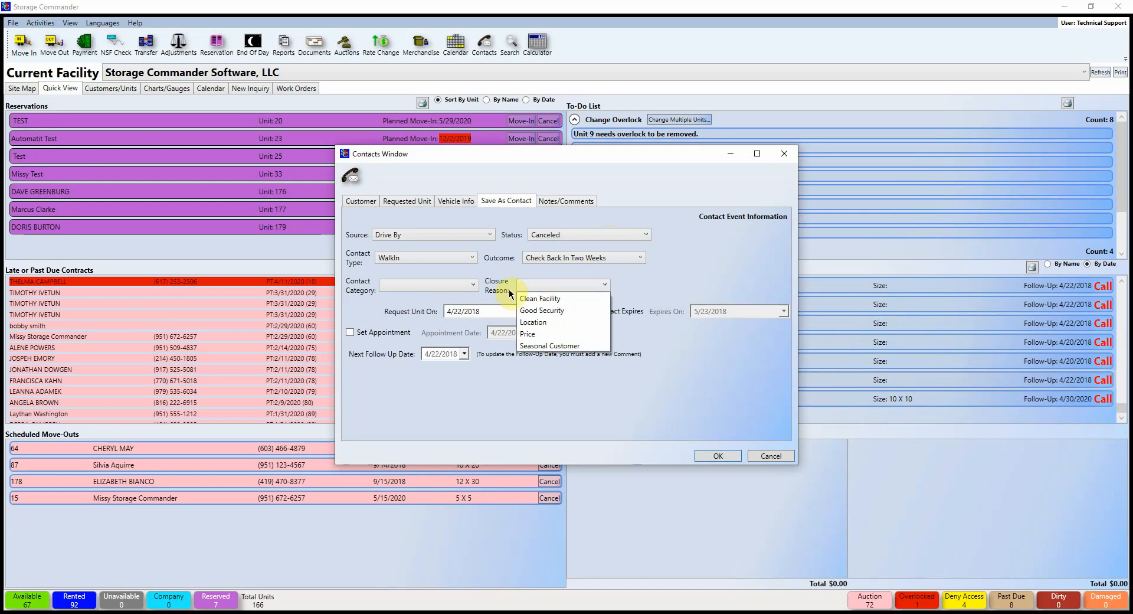
pyautogui.click(560, 334)
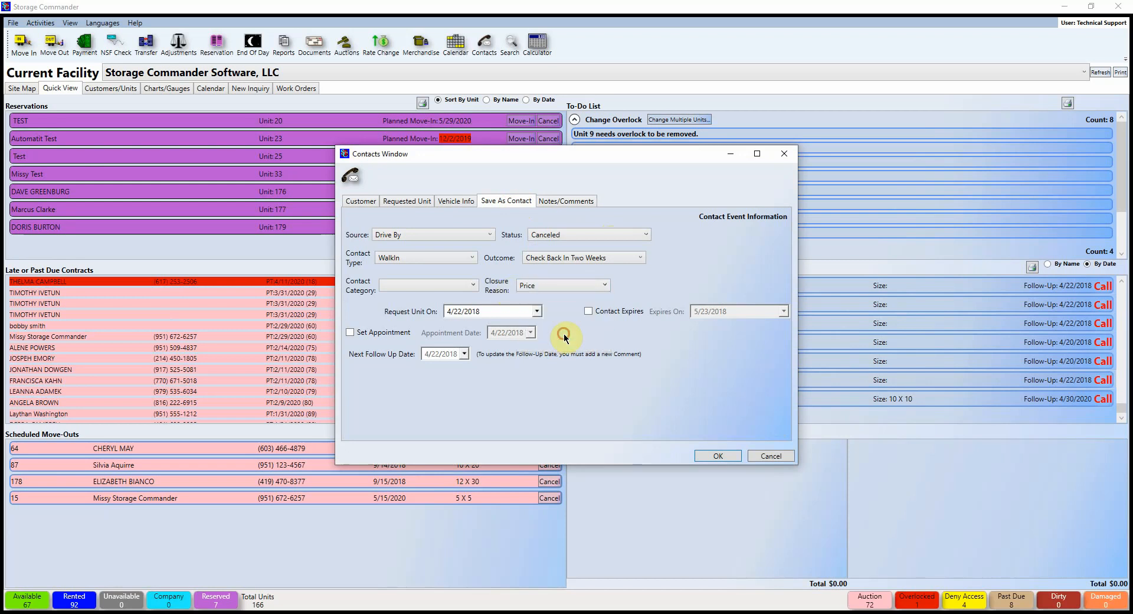
pyautogui.click(714, 457)
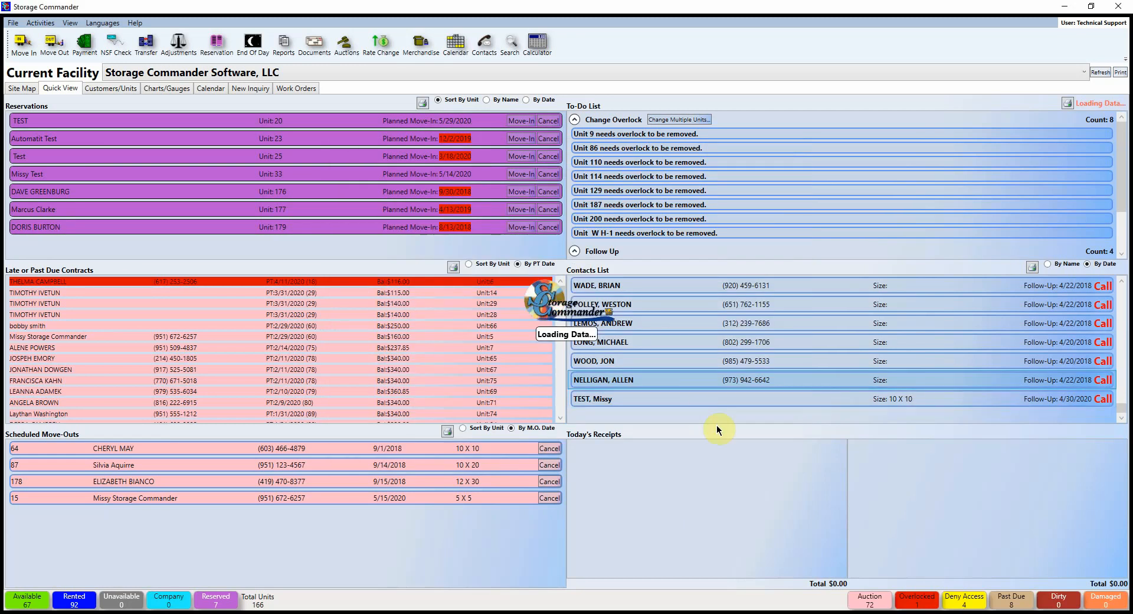
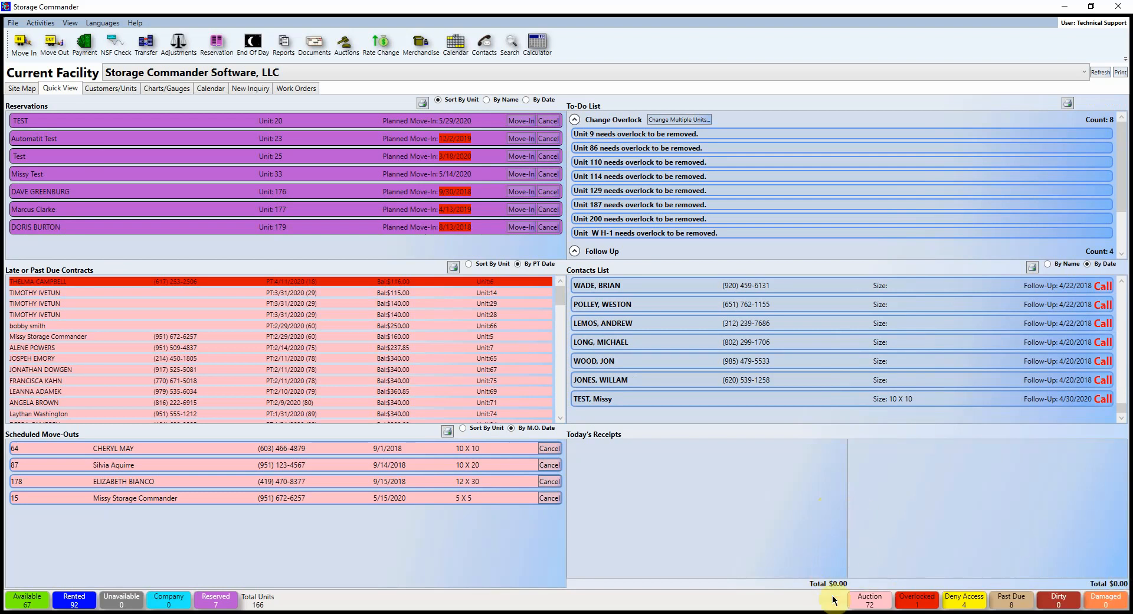
# Step: Open the Customers/Units view, browse the rental units and contracts lists, and start a unit search
pyautogui.click(114, 89)
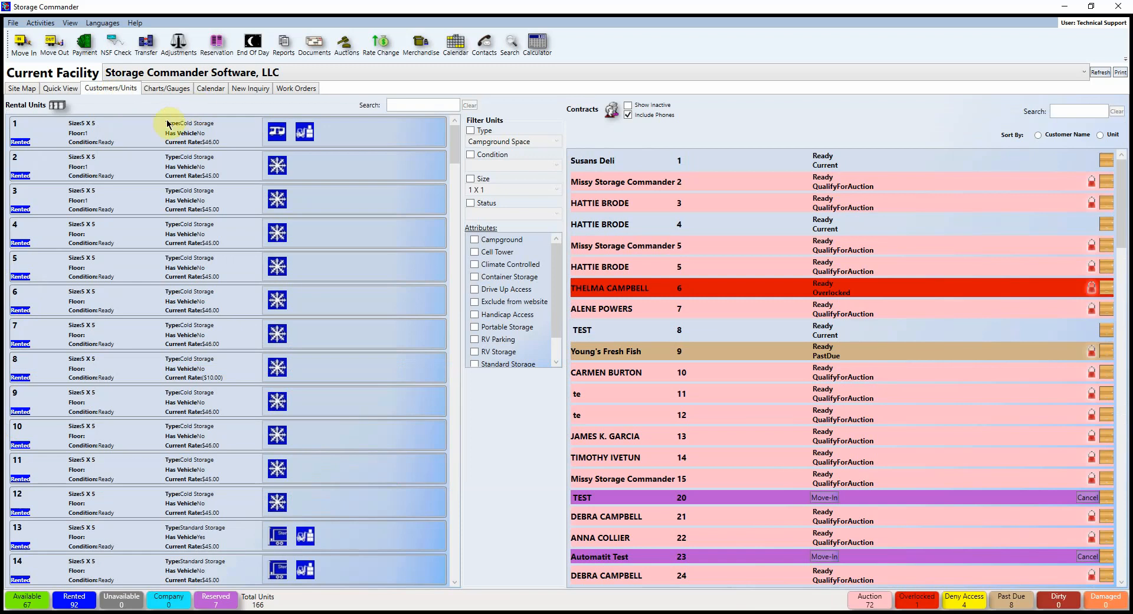
pyautogui.scroll(-6, 215, 298)
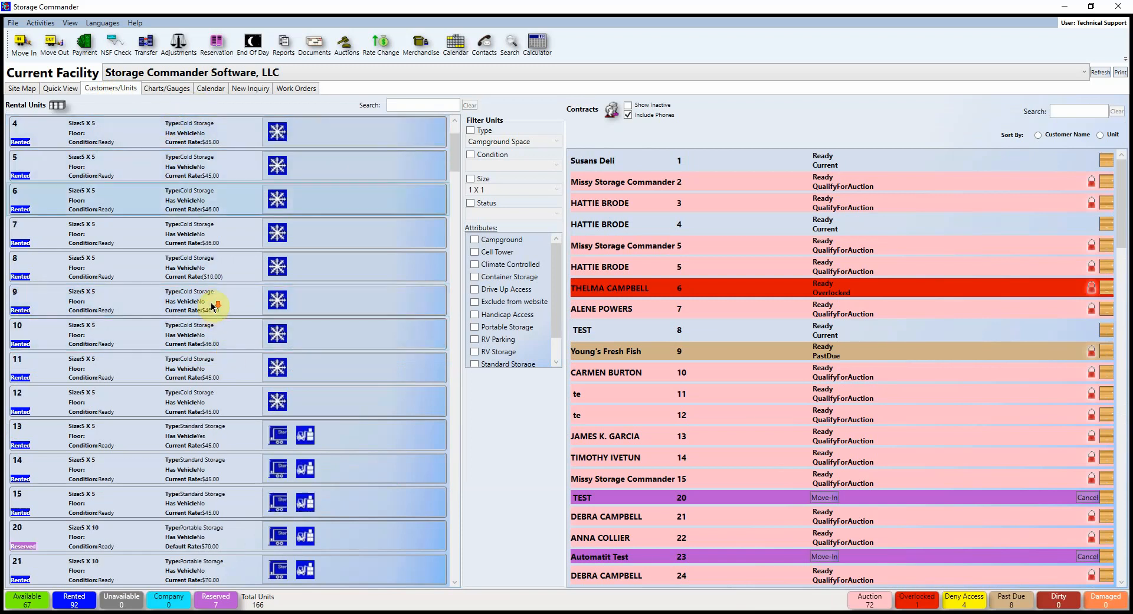
pyautogui.scroll(-10, 213, 300)
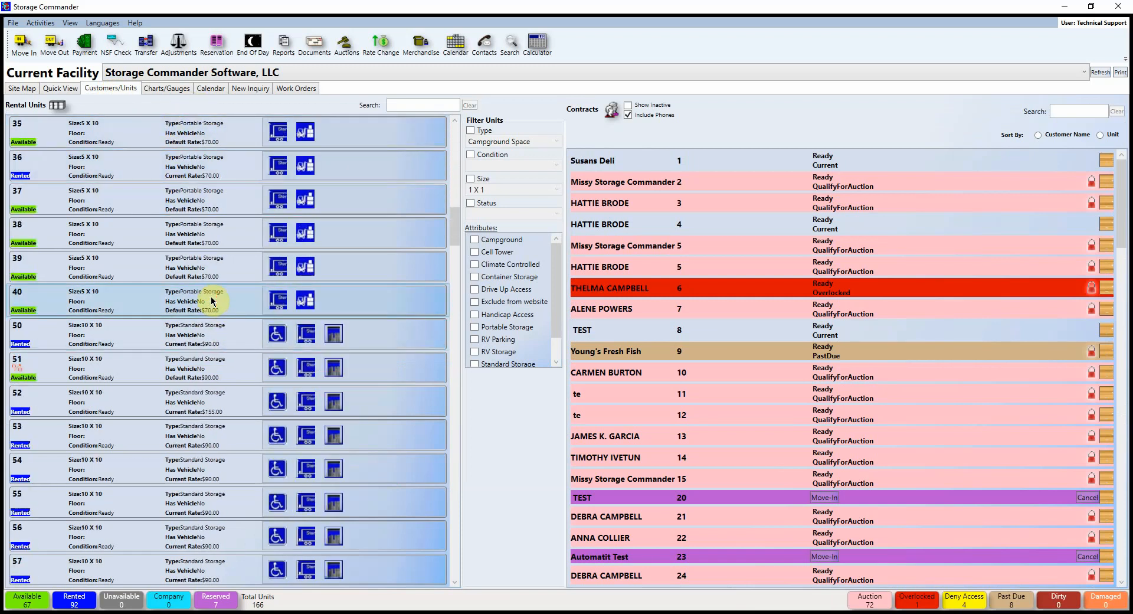
pyautogui.scroll(16, 213, 299)
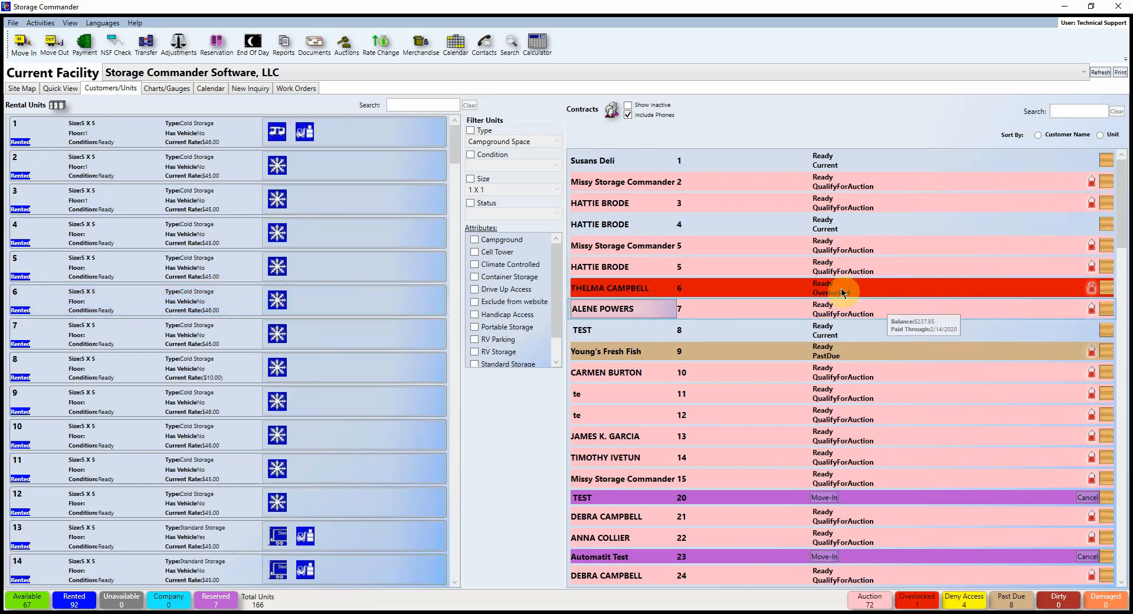
pyautogui.scroll(-5, 908, 286)
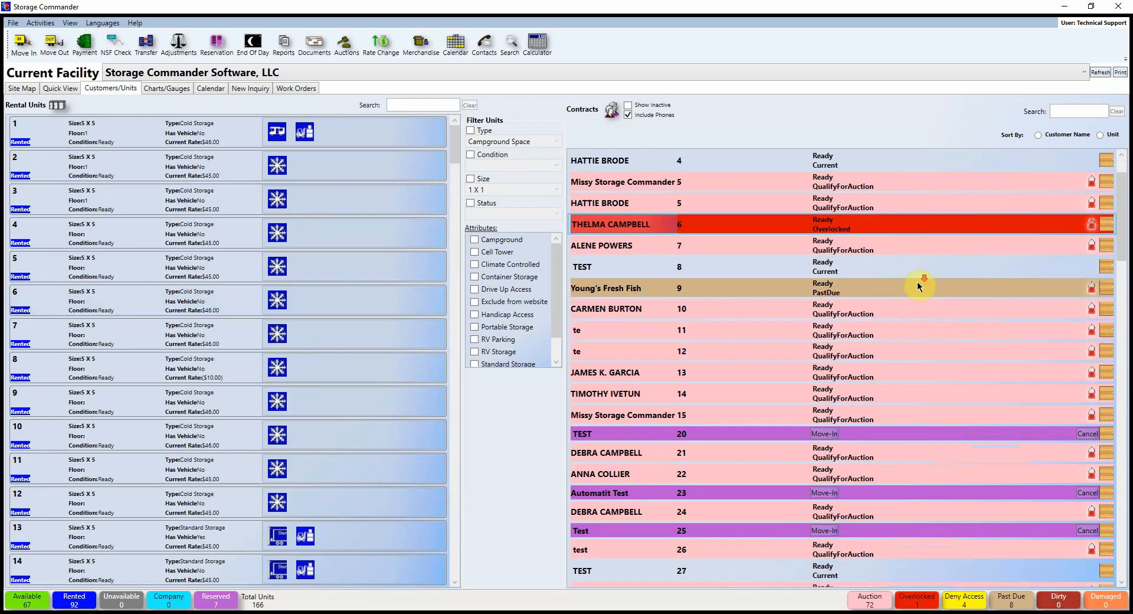
pyautogui.scroll(5, 915, 294)
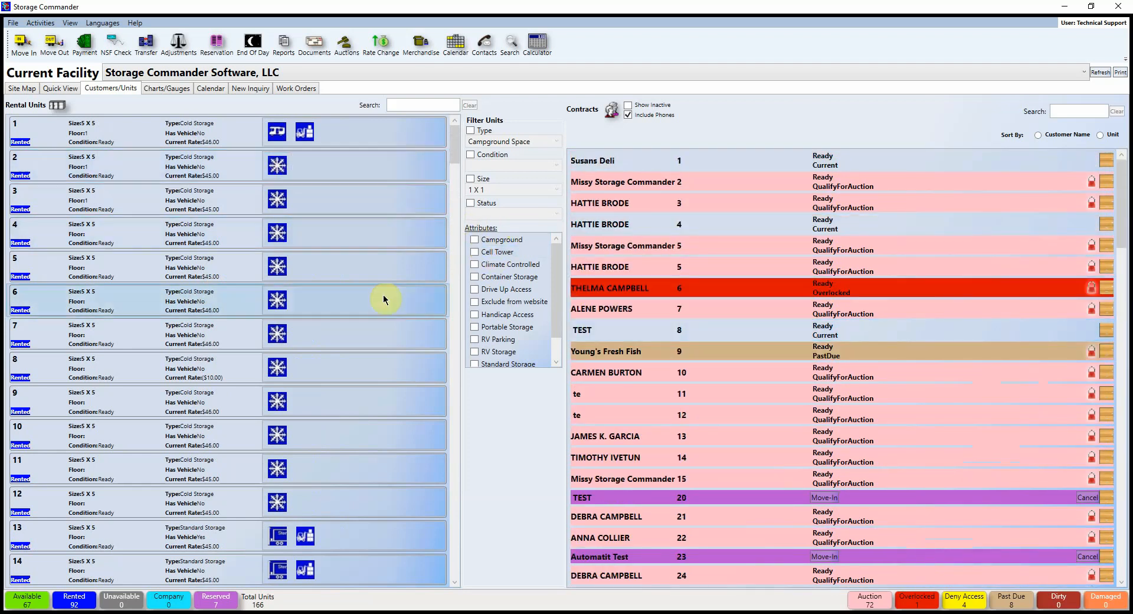
pyautogui.click(396, 106)
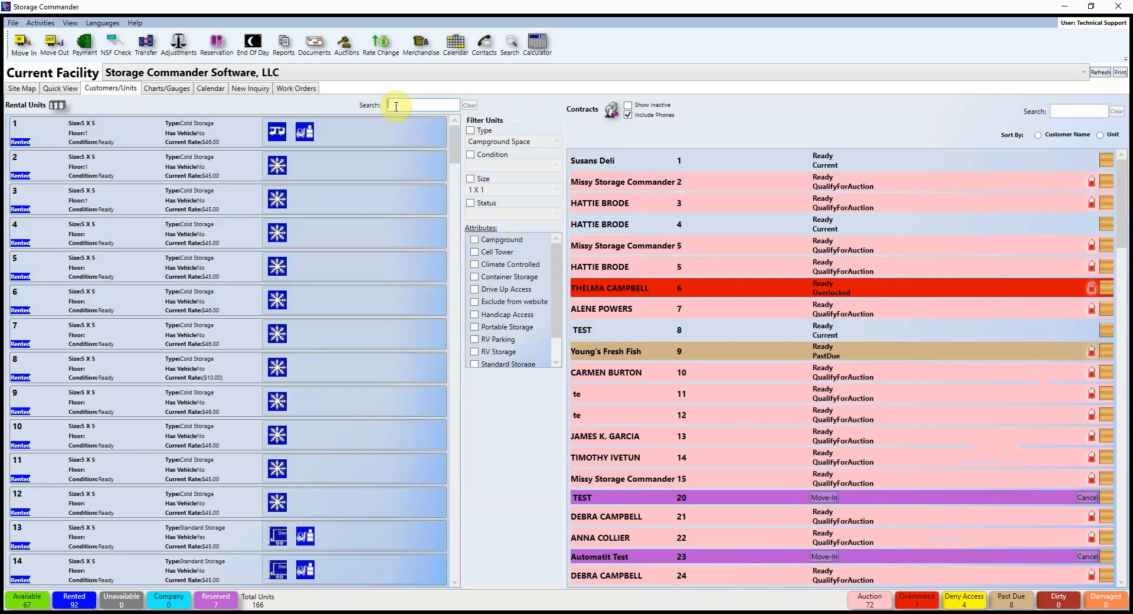
pyautogui.write('12')
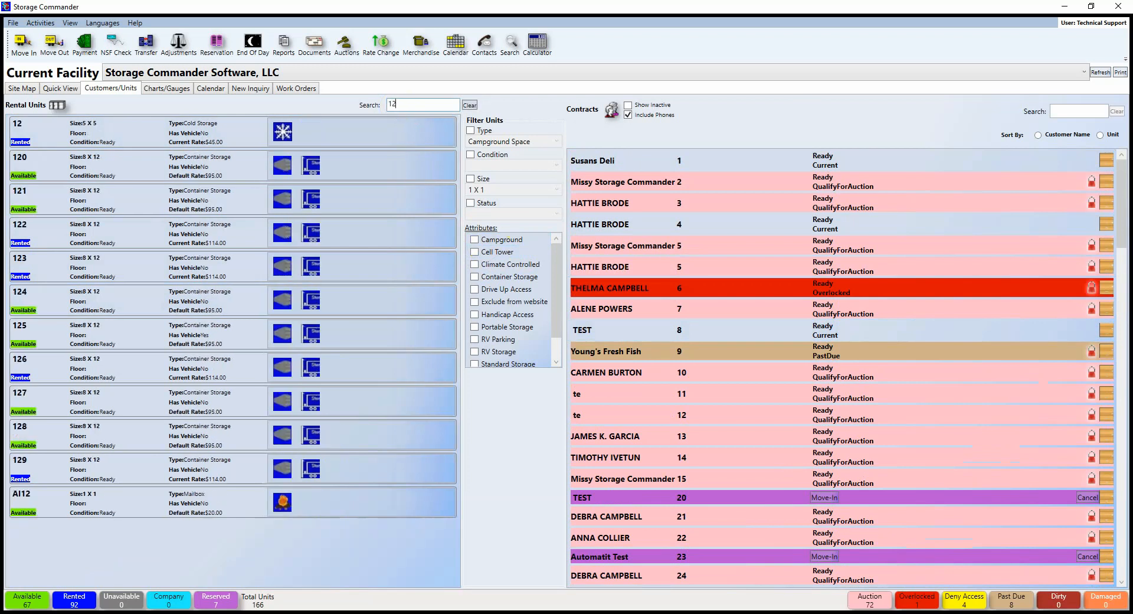
pyautogui.write('0')
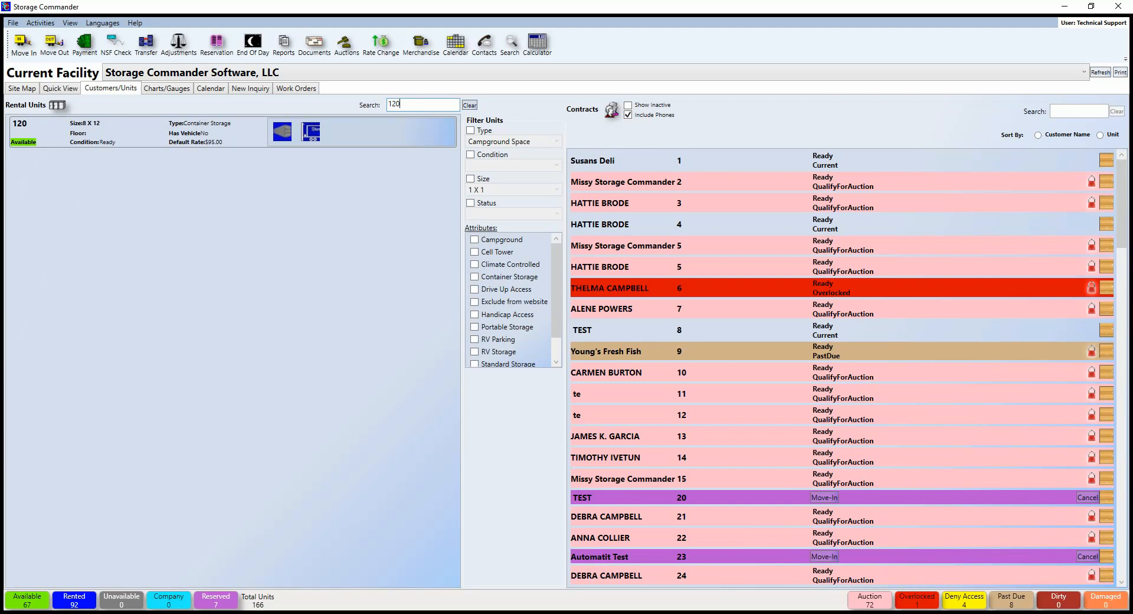
pyautogui.press('BackSpace')
pyautogui.press('BackSpace')
pyautogui.press('BackSpace')
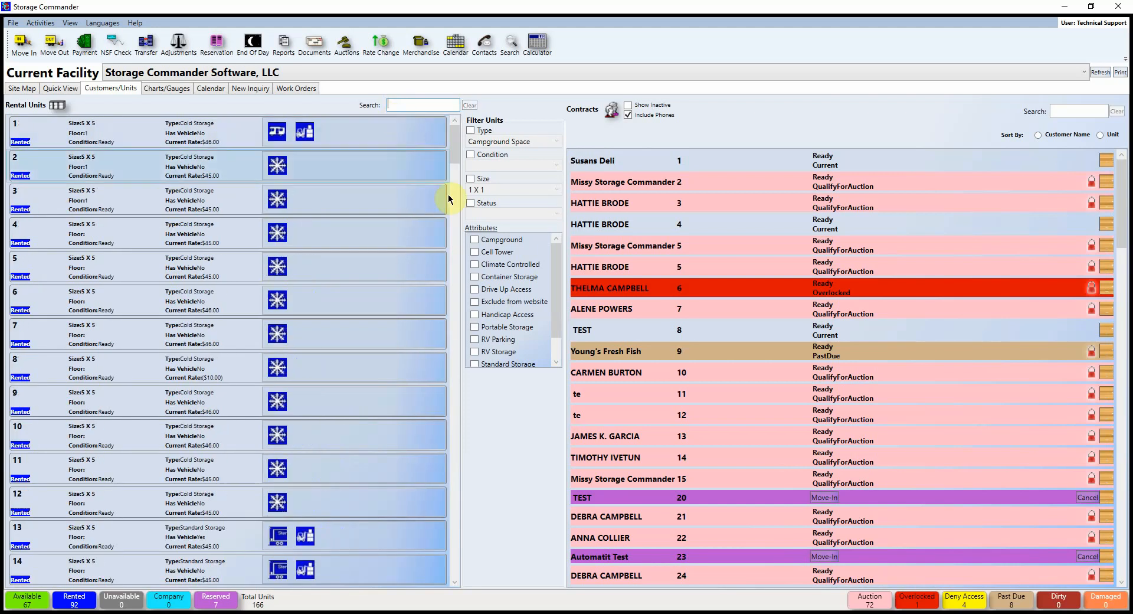
pyautogui.click(470, 178)
pyautogui.click(527, 191)
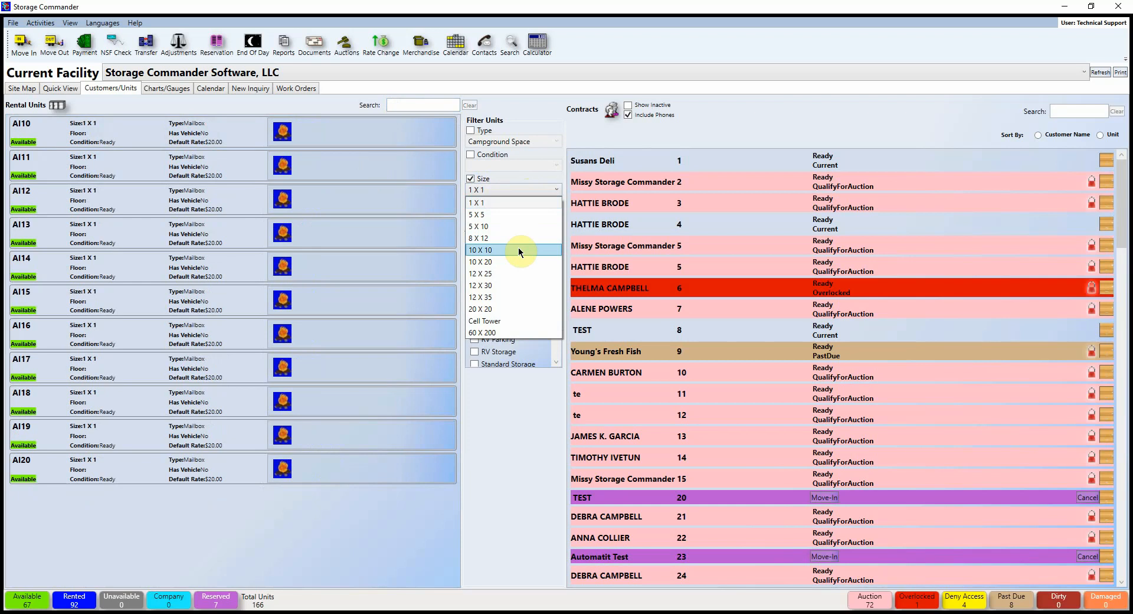
pyautogui.click(500, 249)
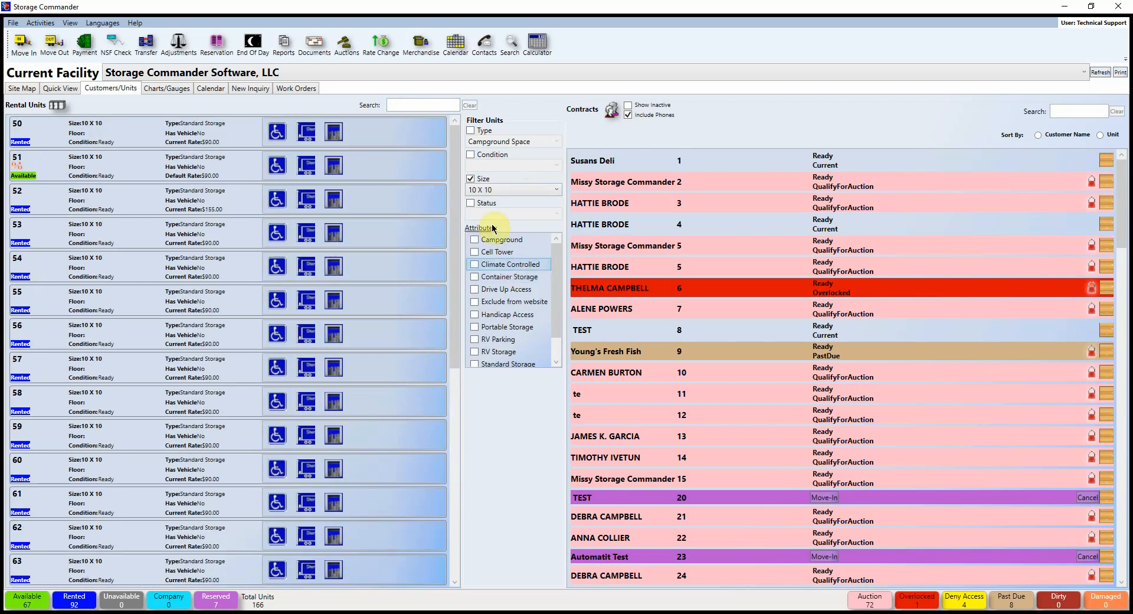
pyautogui.click(470, 202)
pyautogui.click(504, 213)
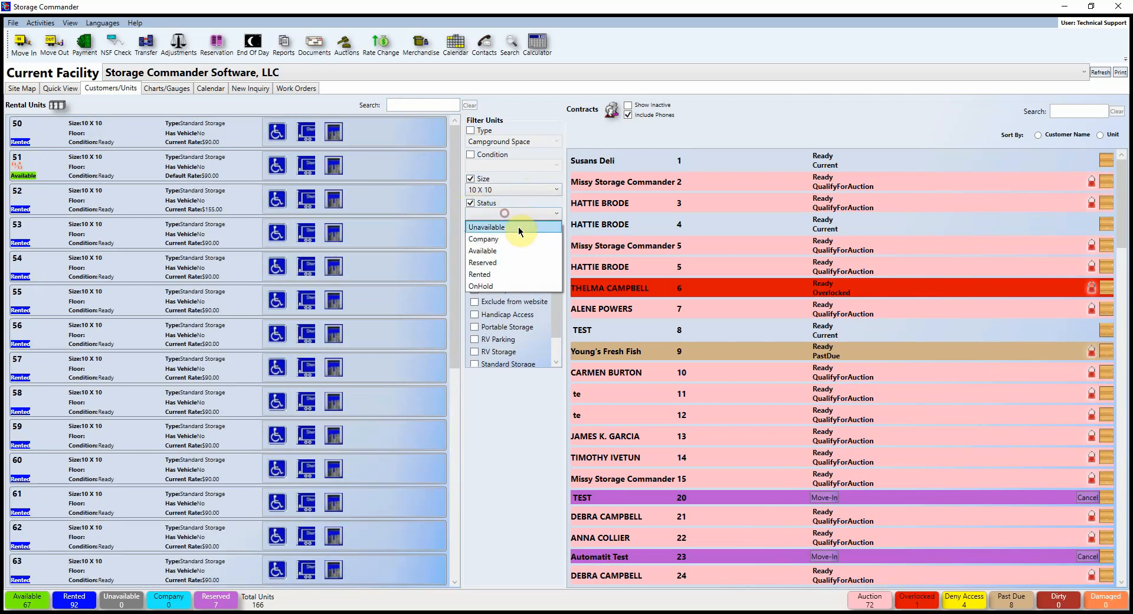
pyautogui.click(516, 251)
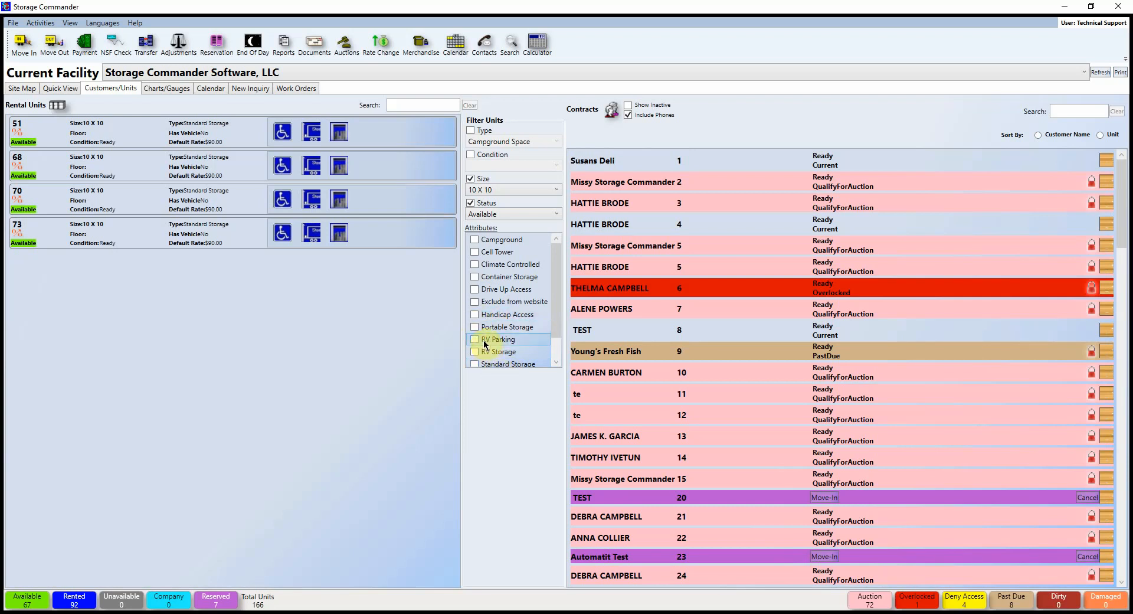
pyautogui.click(470, 203)
pyautogui.click(470, 178)
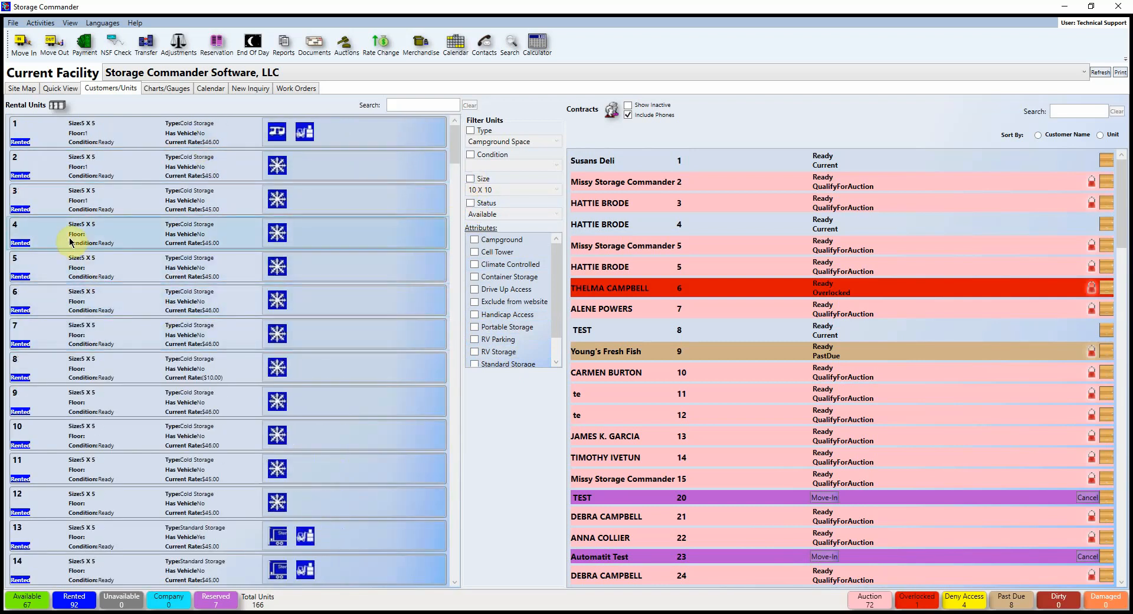
pyautogui.click(37, 237)
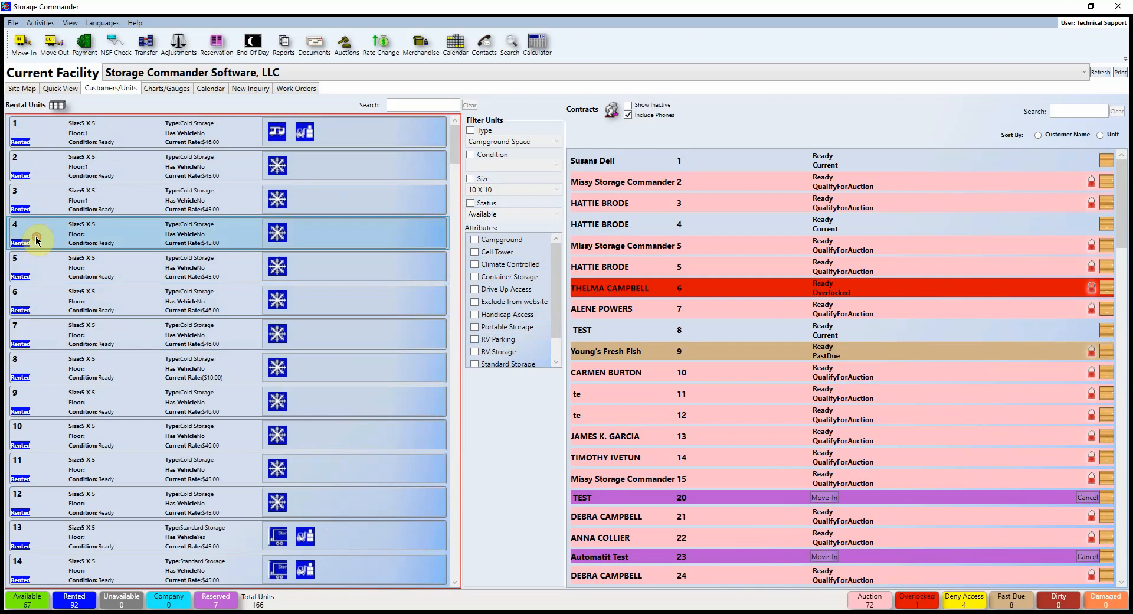
pyautogui.doubleClick(37, 239)
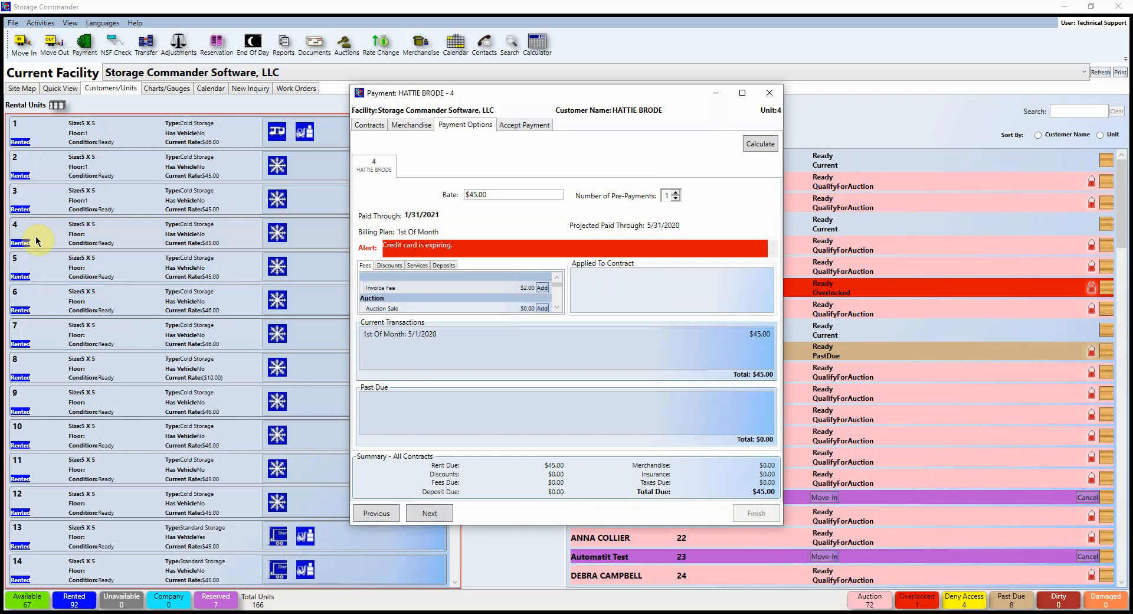
pyautogui.click(769, 93)
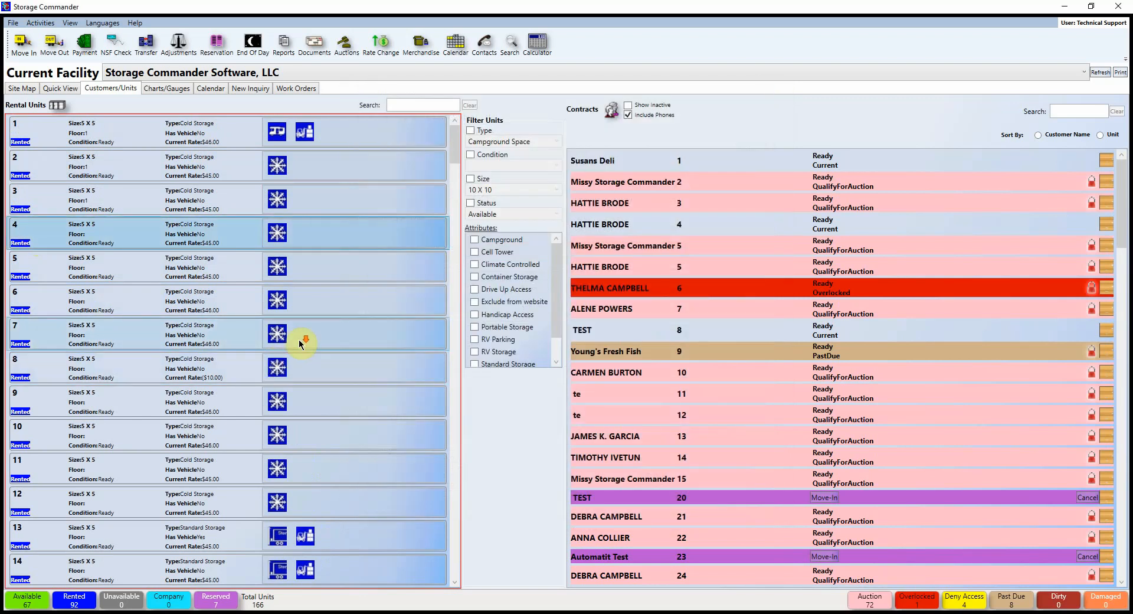
pyautogui.moveTo(455, 148); pyautogui.dragTo(453, 245)
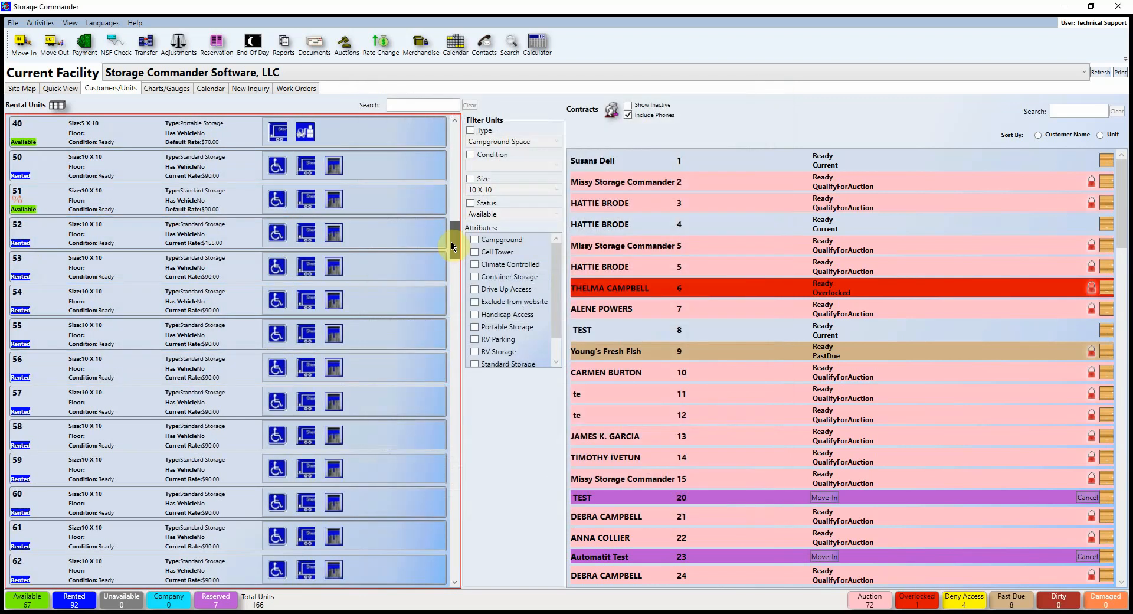
pyautogui.scroll(3, 114, 215)
pyautogui.doubleClick(96, 198)
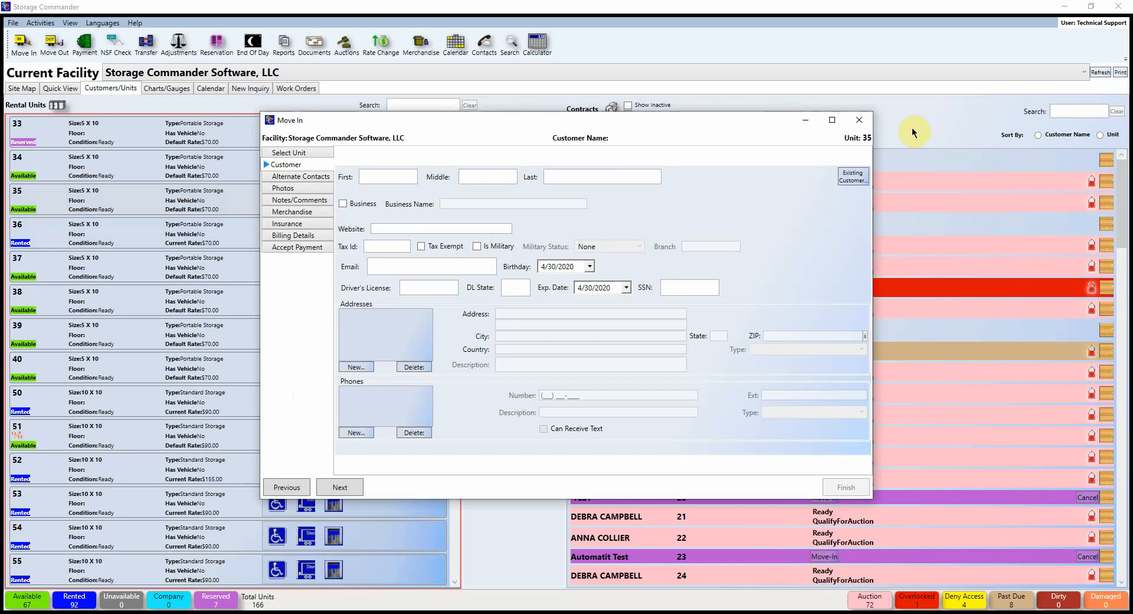
pyautogui.click(859, 121)
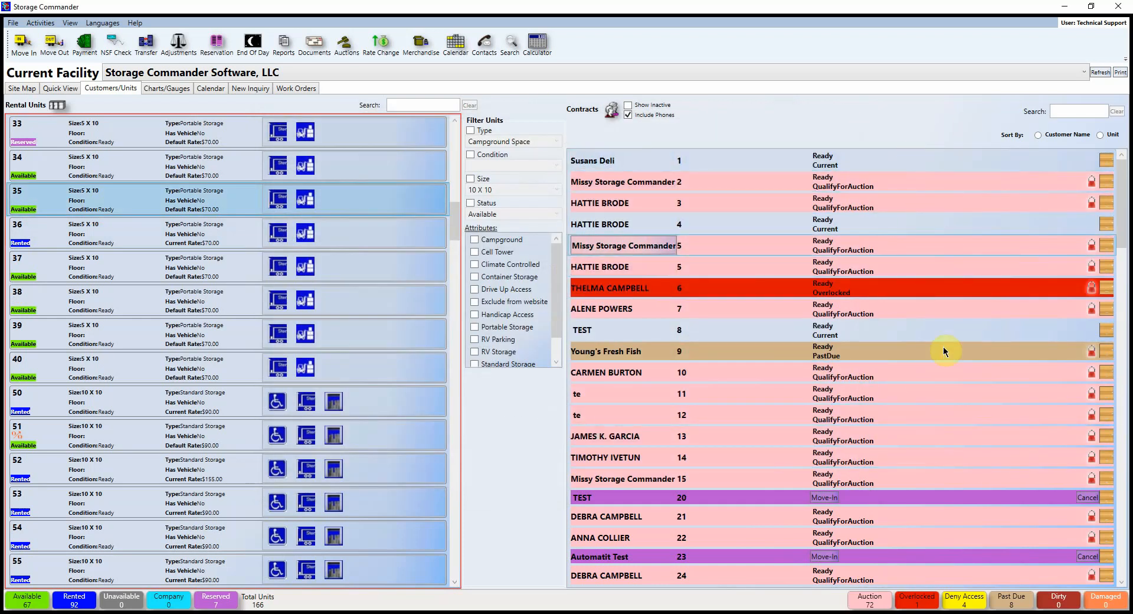
pyautogui.click(1064, 113)
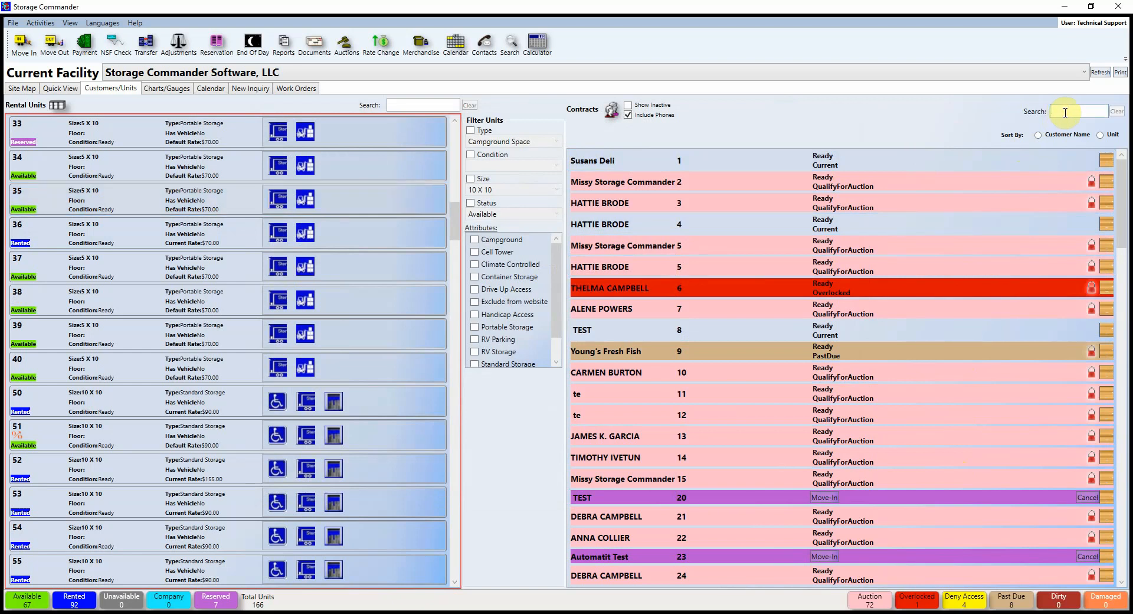
pyautogui.write('120')
pyautogui.press('BackSpace')
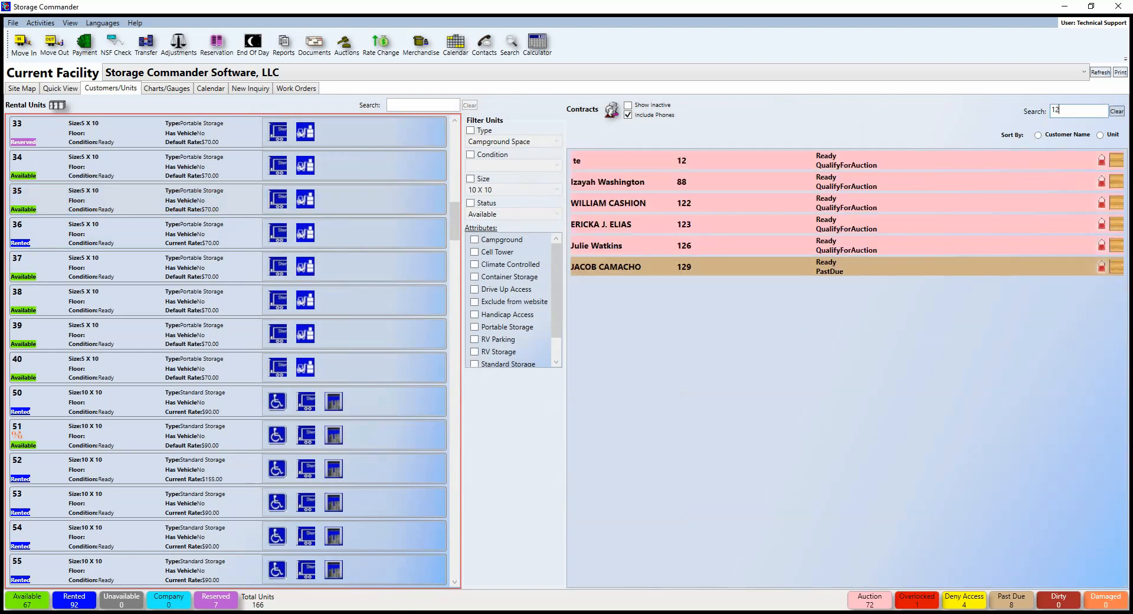
pyautogui.press('BackSpace')
pyautogui.press('BackSpace')
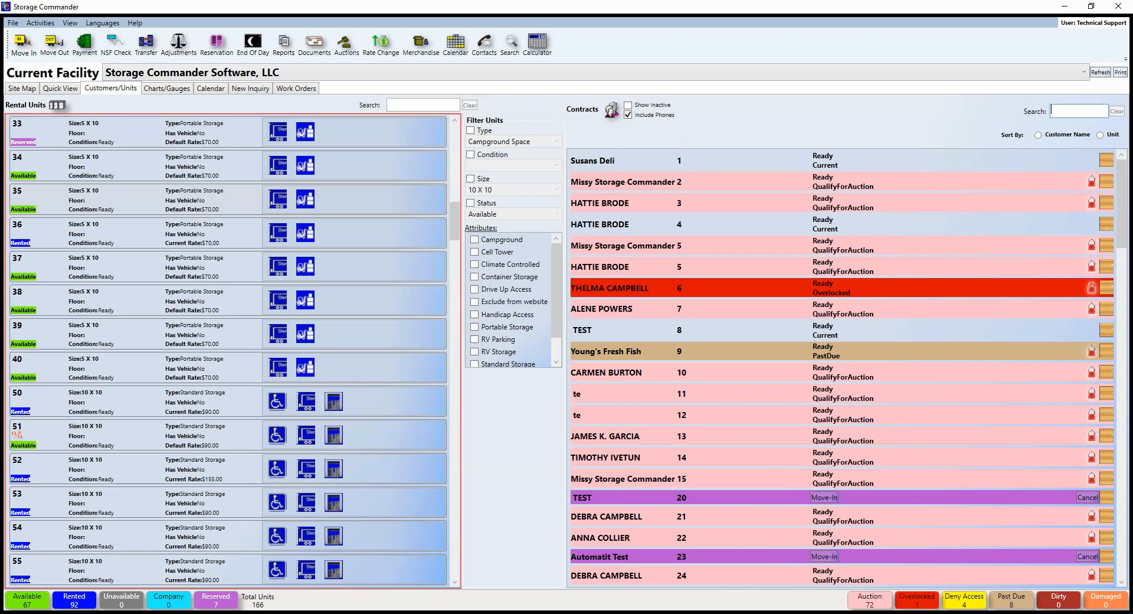
pyautogui.write('brod')
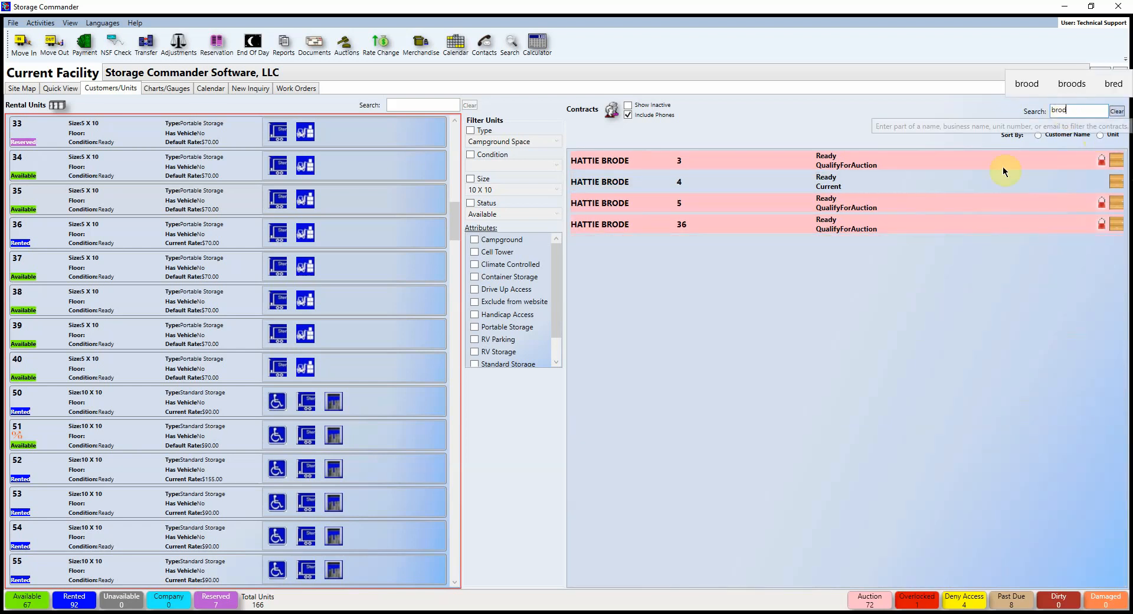
pyautogui.click(616, 188)
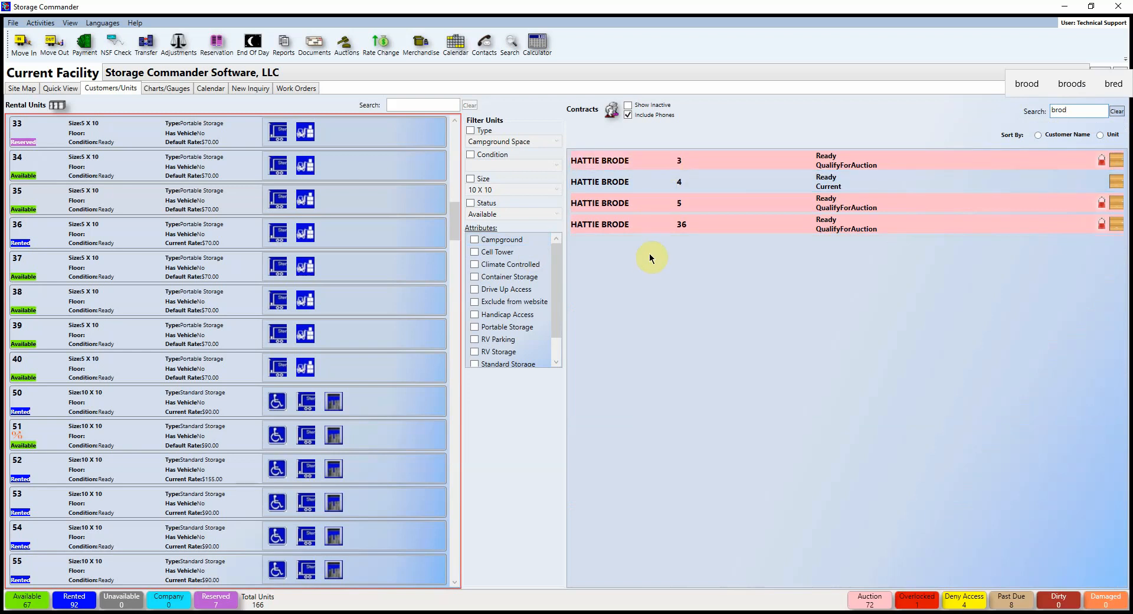
pyautogui.click(1101, 110)
pyautogui.press('BackSpace')
pyautogui.press('BackSpace')
pyautogui.press('BackSpace')
pyautogui.press('BackSpace')
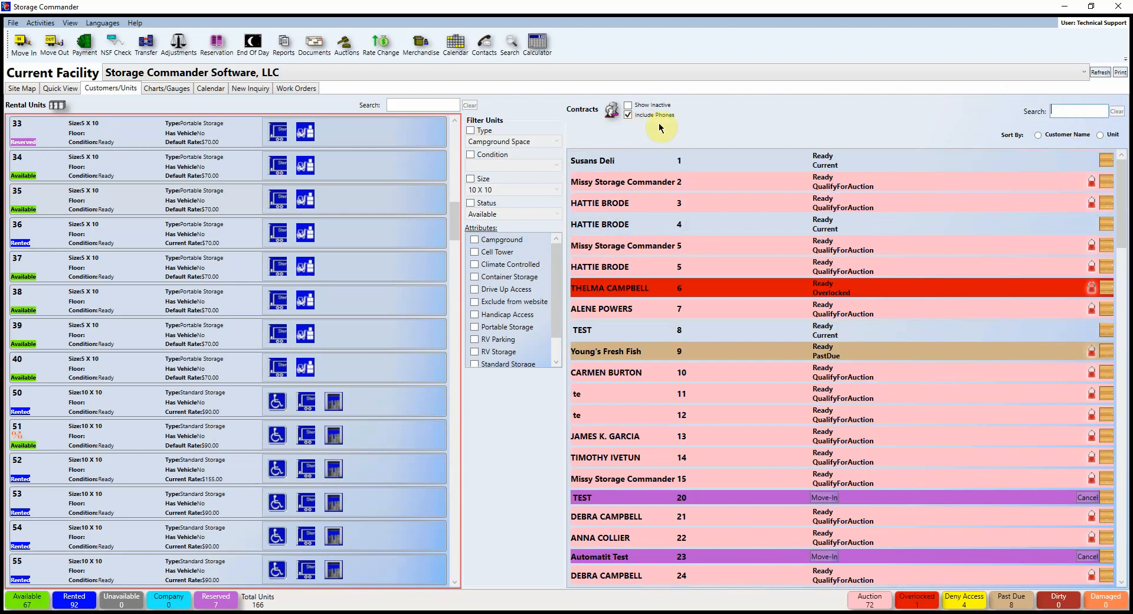
pyautogui.click(1057, 111)
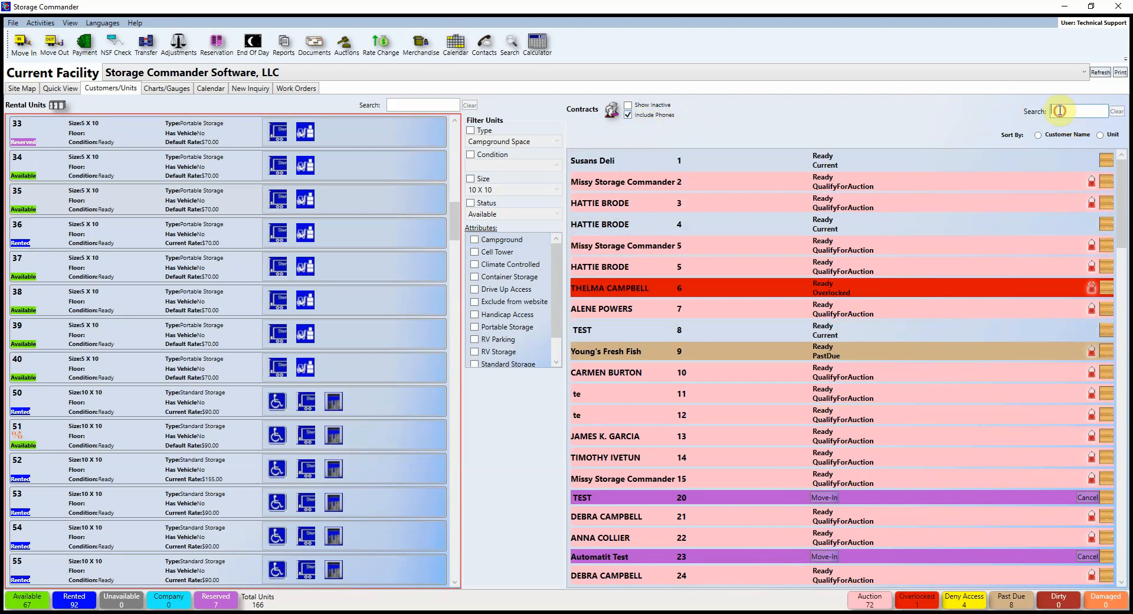
pyautogui.write('951')
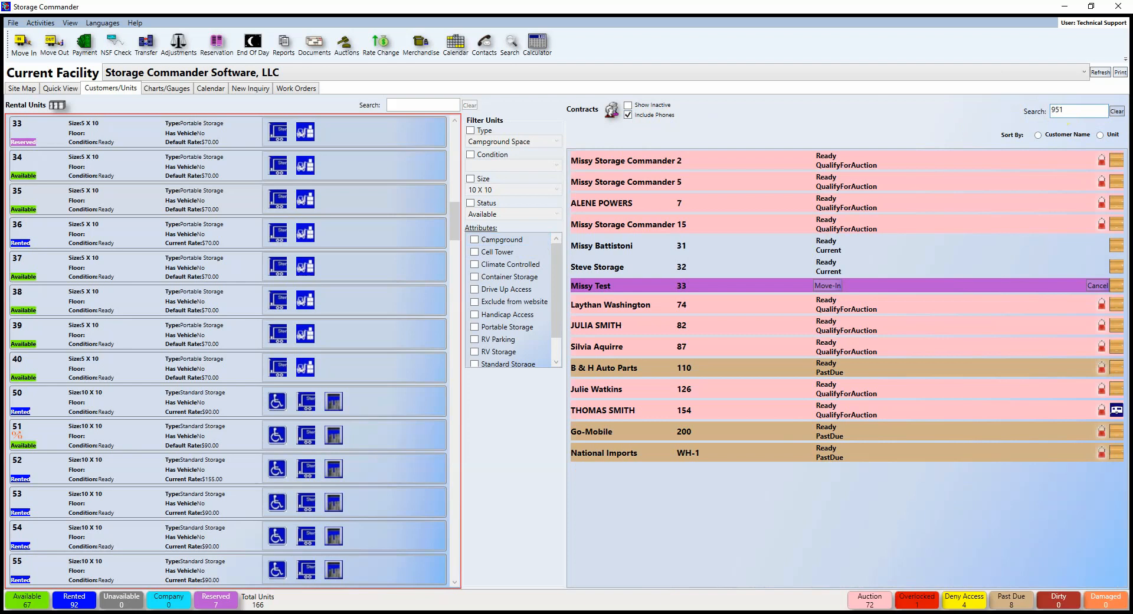
pyautogui.write('672')
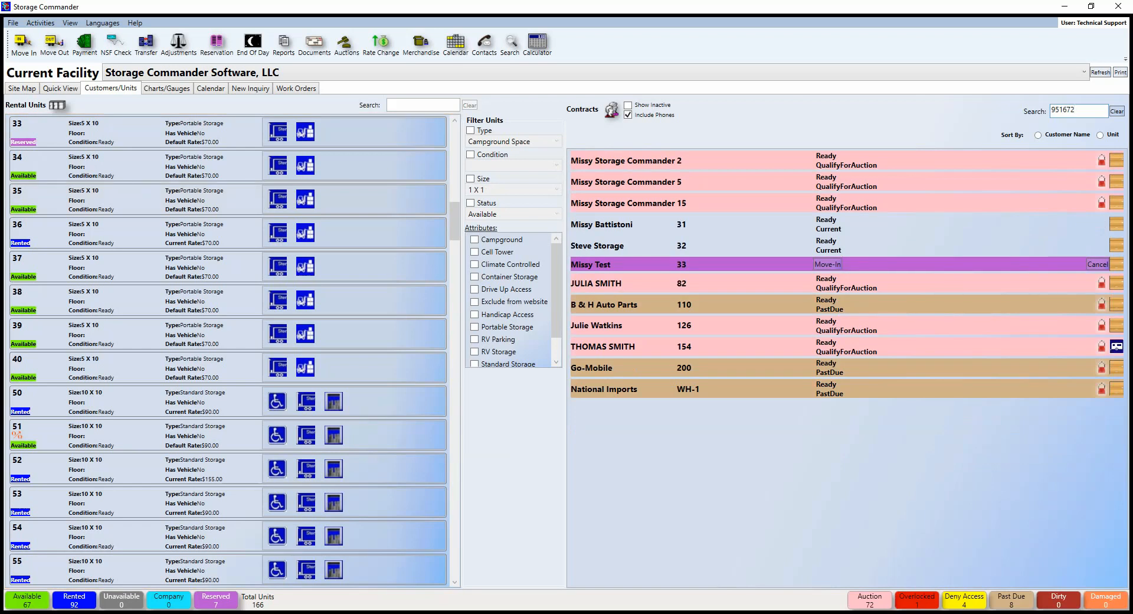
pyautogui.press('BackSpace')
pyautogui.press('BackSpace')
pyautogui.press('BackSpace')
pyautogui.press('BackSpace')
pyautogui.press('BackSpace')
pyautogui.press('BackSpace')
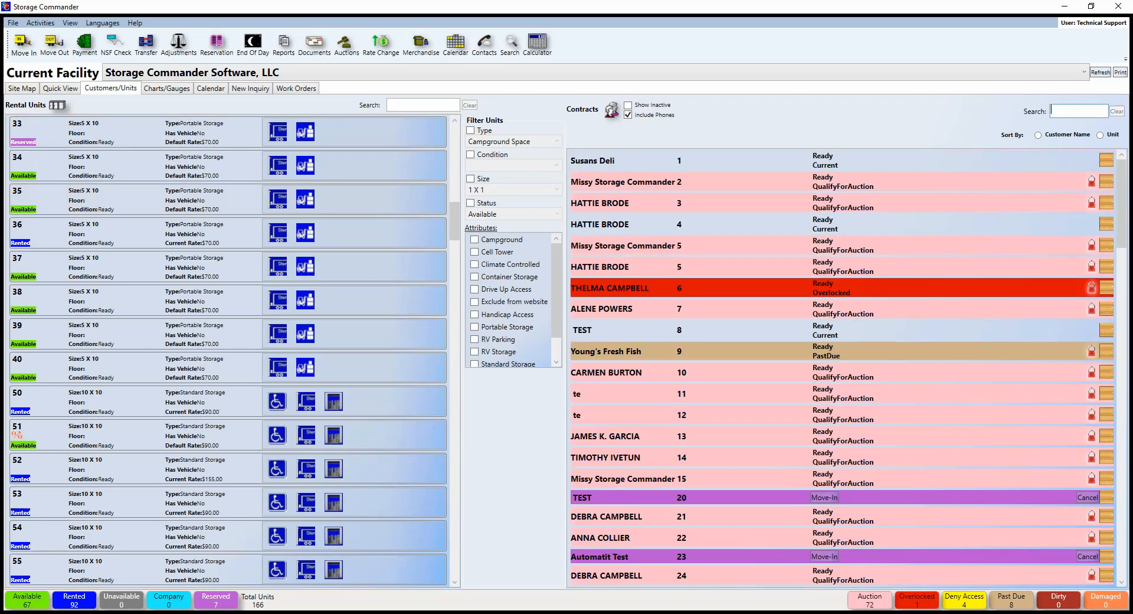
# Step: Include inactive contracts and look over unit 3's test customer contract details
pyautogui.click(629, 106)
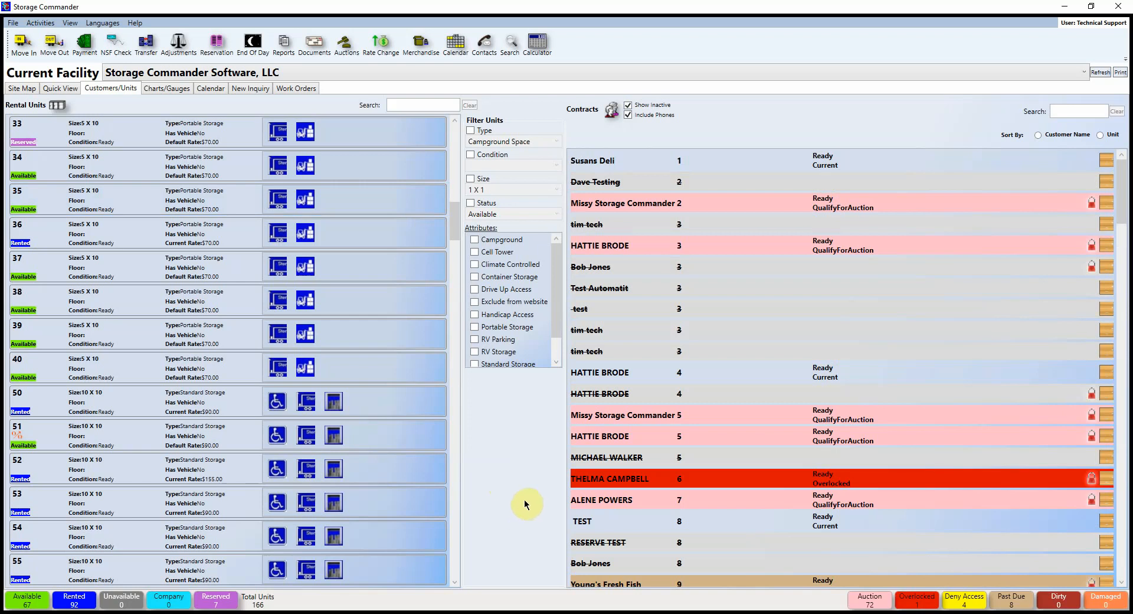
pyautogui.click(629, 287)
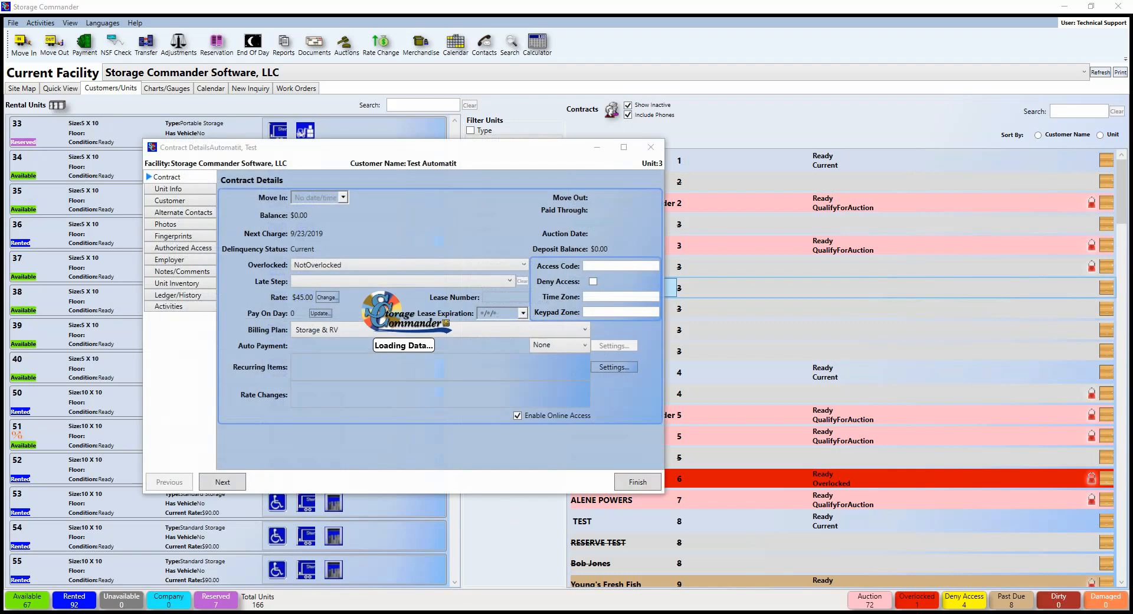
pyautogui.moveTo(438, 155); pyautogui.dragTo(605, 147)
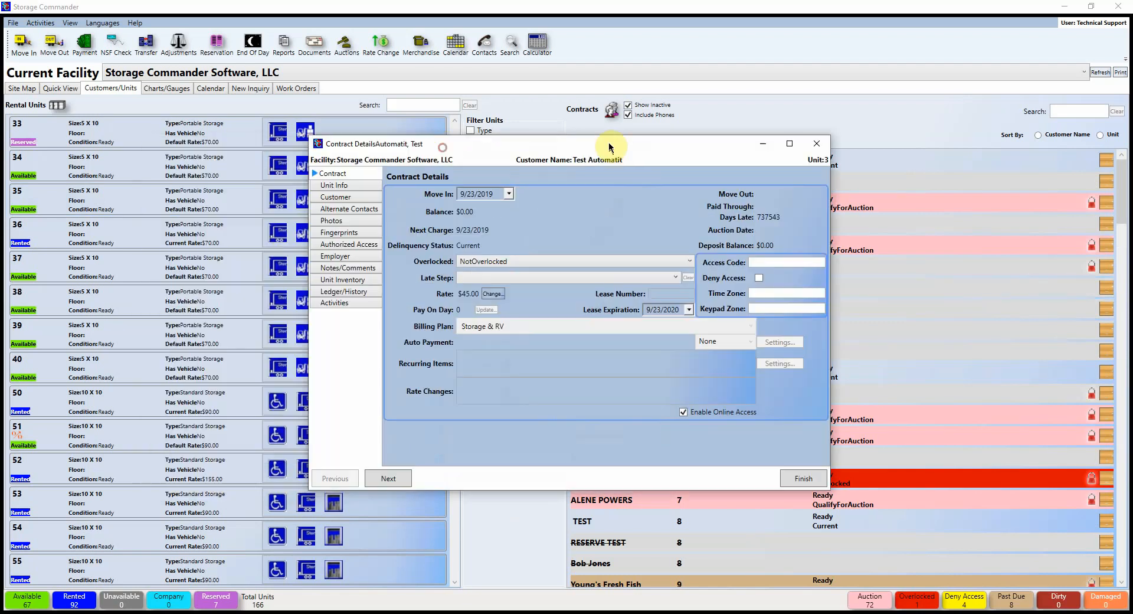
pyautogui.click(814, 140)
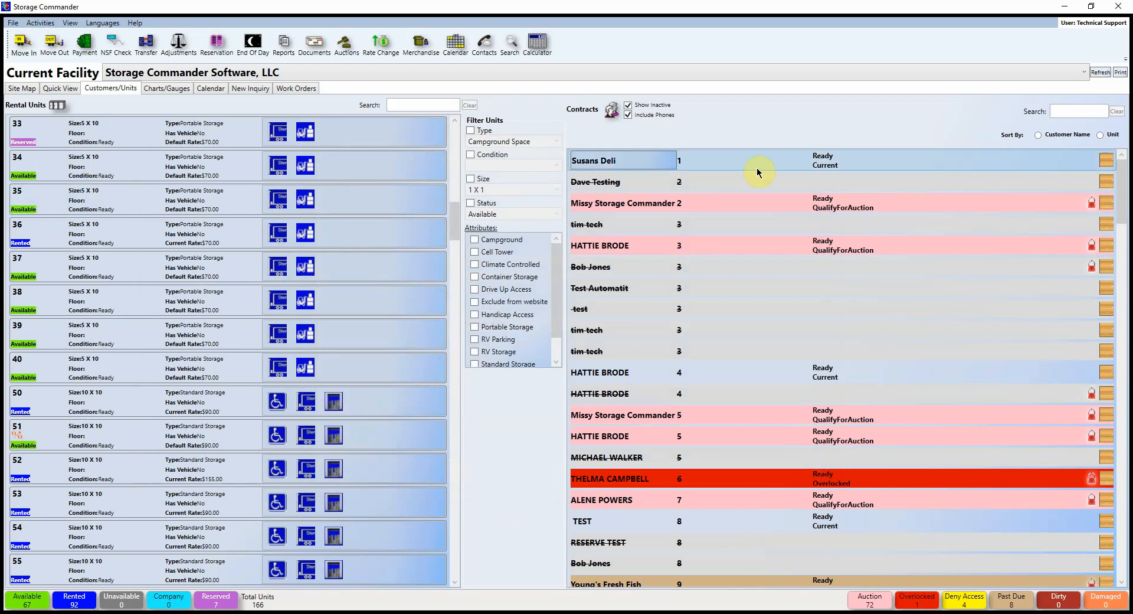
# Step: Hide inactive contracts and keep the list sorted by unit number
pyautogui.click(628, 105)
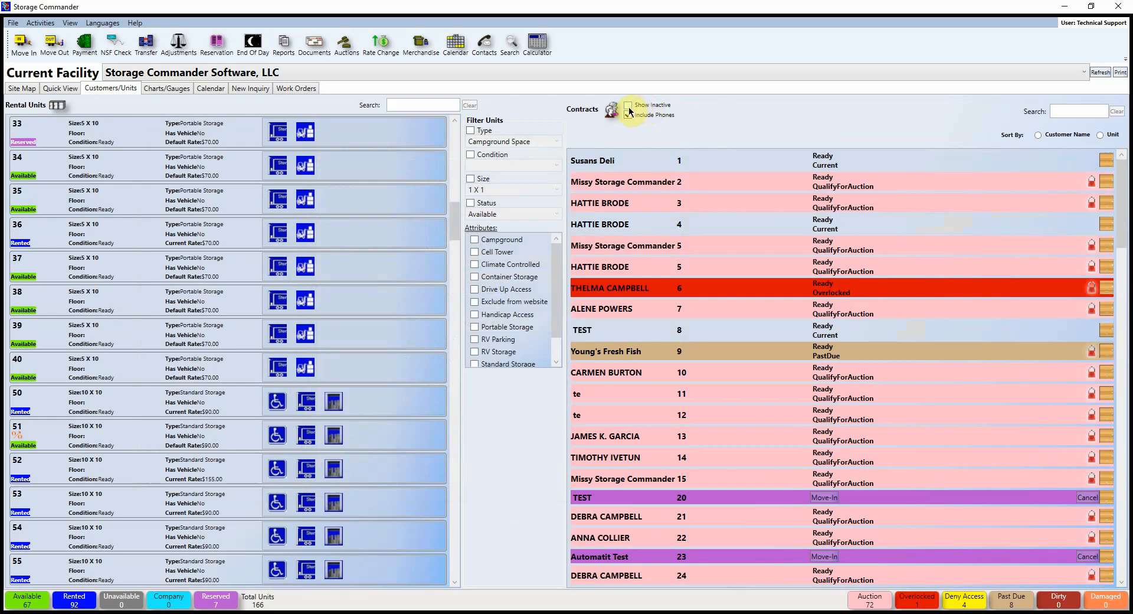
pyautogui.click(1038, 135)
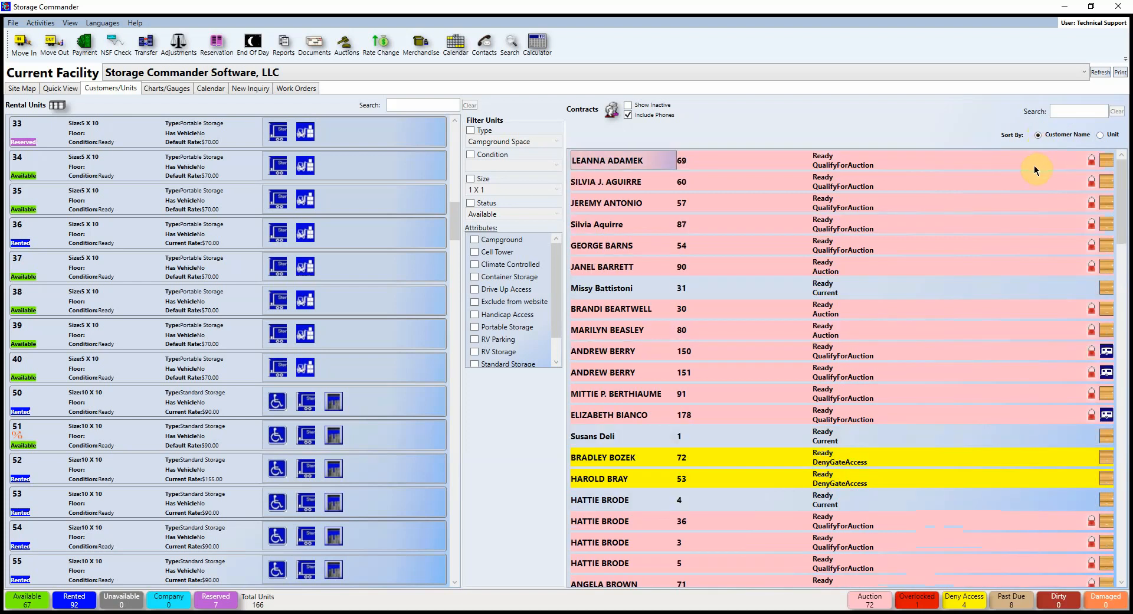
pyautogui.click(1099, 135)
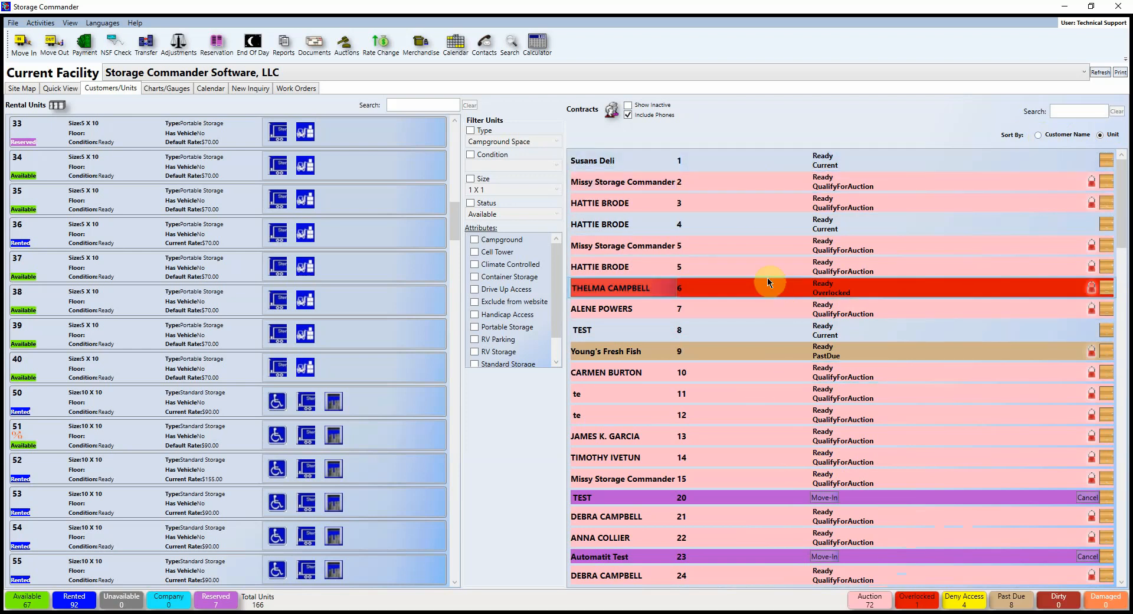
pyautogui.rightClick(766, 249)
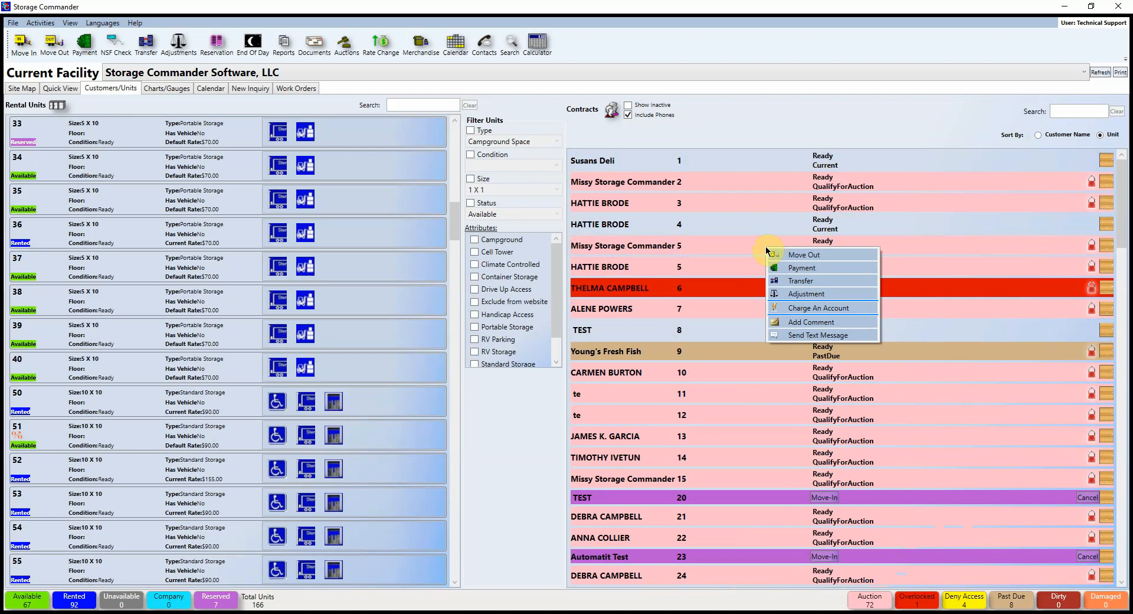
pyautogui.click(749, 246)
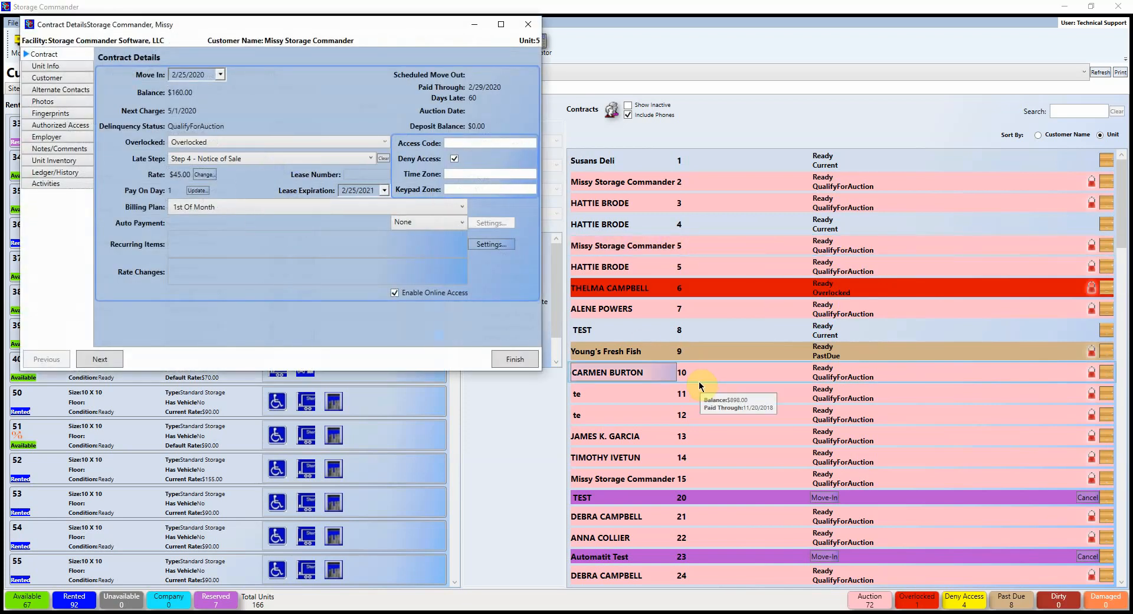
pyautogui.click(529, 25)
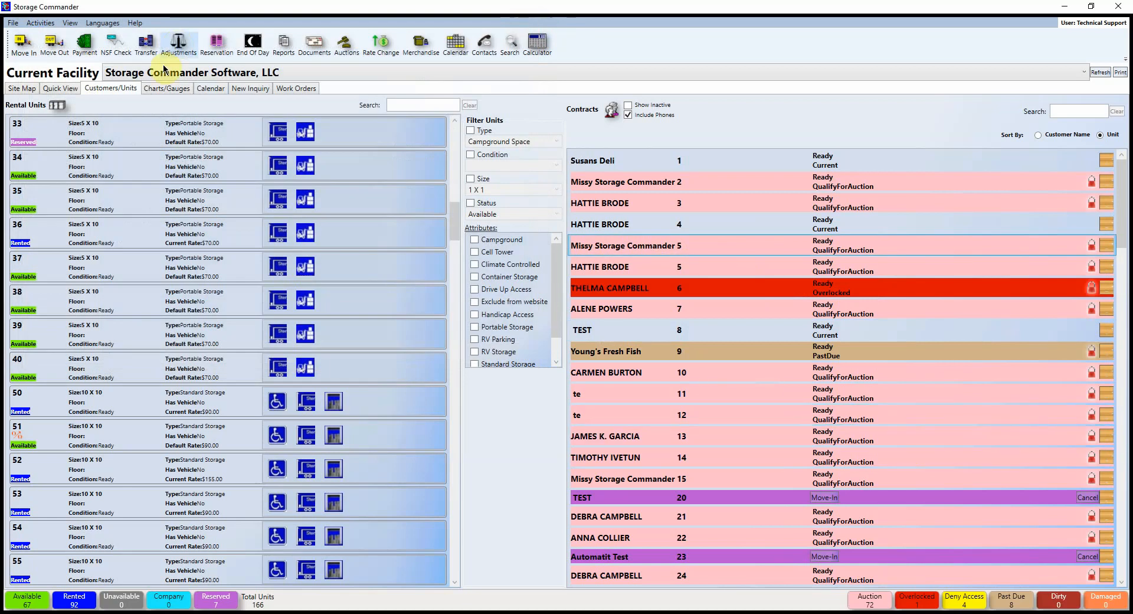
# Step: Switch to the Charts/Gauges dashboard to reach the April 2020 calendar
pyautogui.click(170, 89)
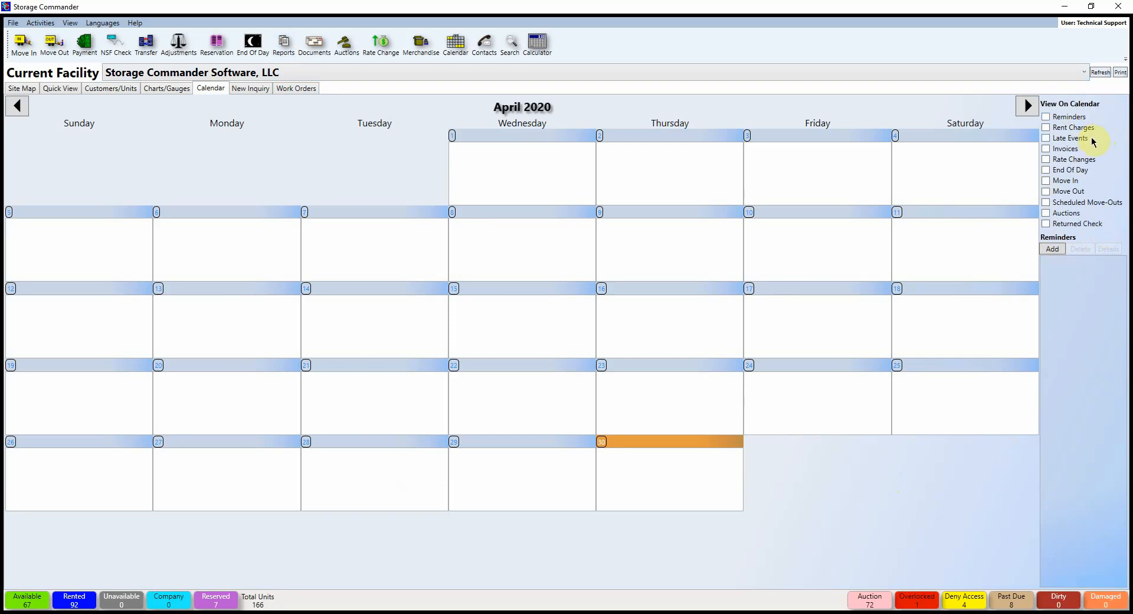
# Step: Show End Of Day, Move In and Move Out events on the calendar
pyautogui.click(1047, 170)
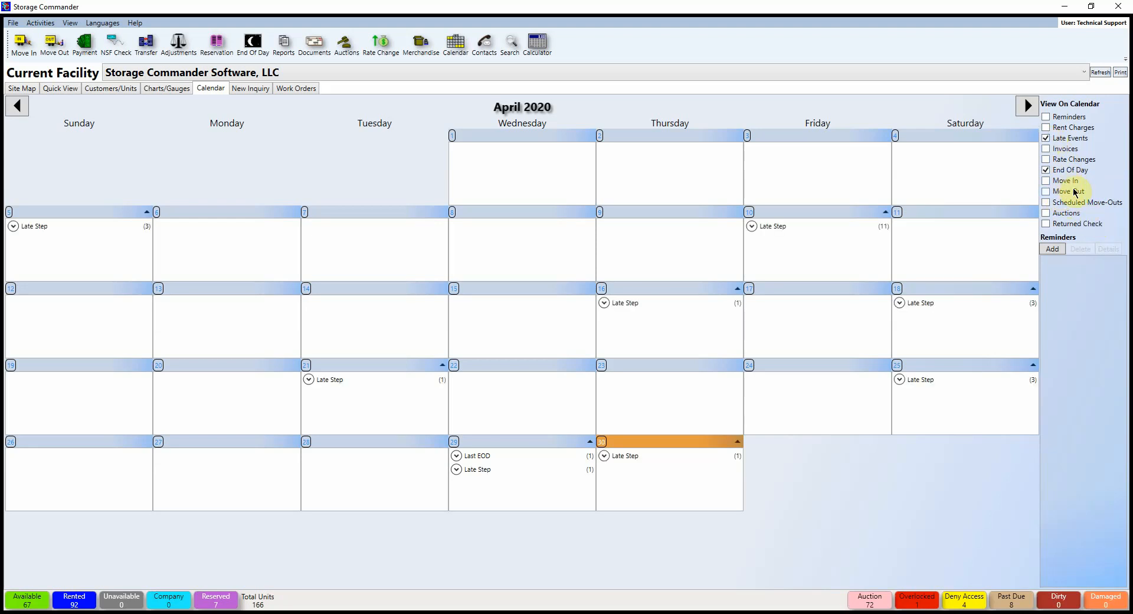
pyautogui.click(1046, 181)
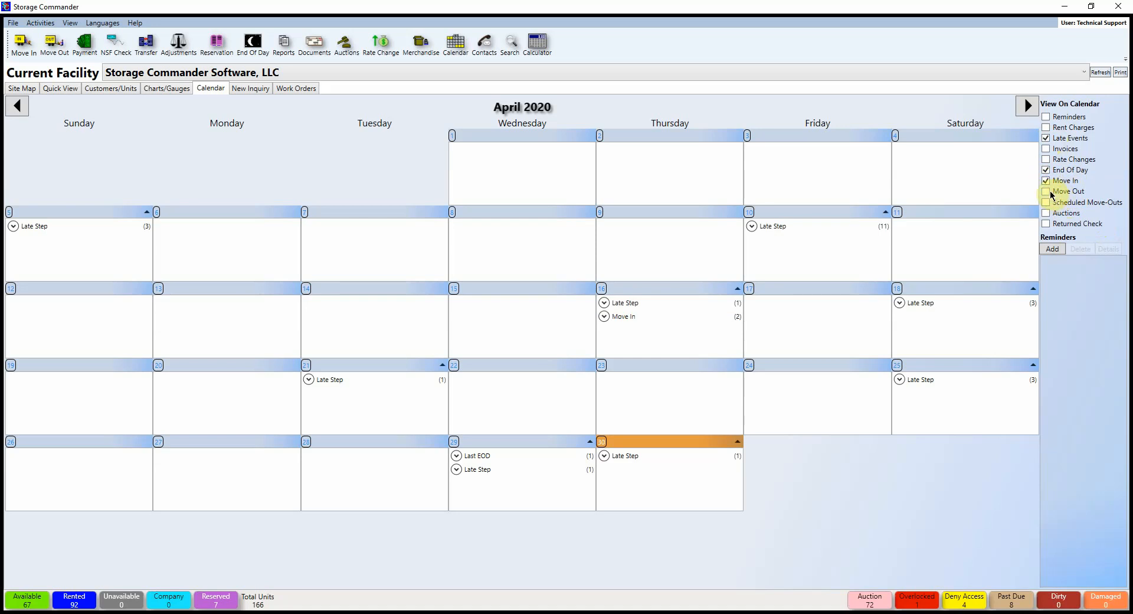
pyautogui.click(1065, 196)
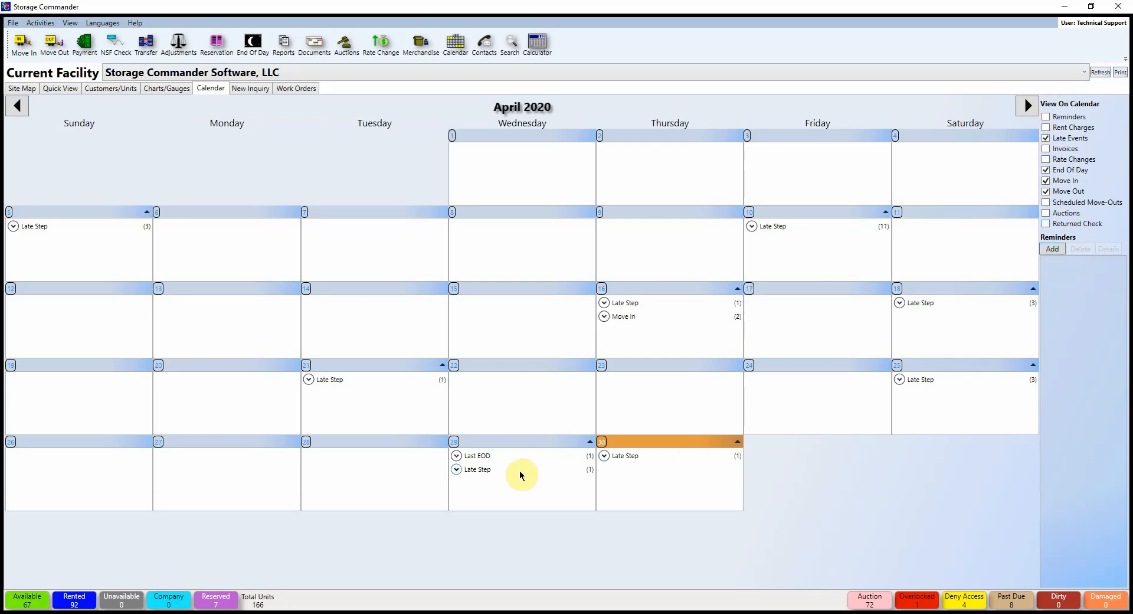
# Step: Expand the April 16 move-ins and review unit 31's move-in contract
pyautogui.click(603, 317)
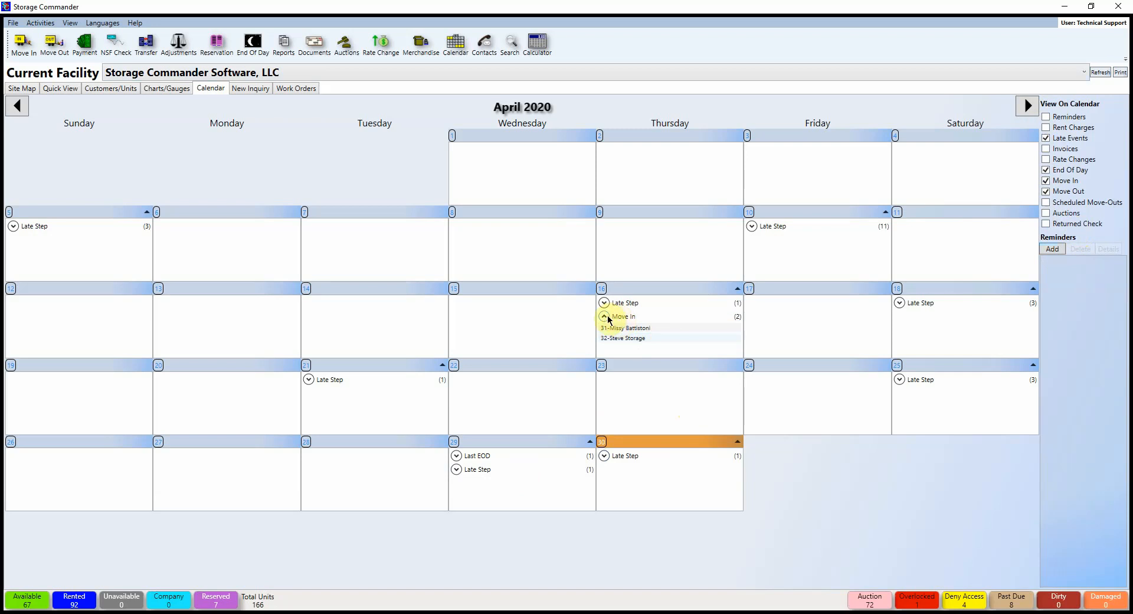
pyautogui.doubleClick(651, 332)
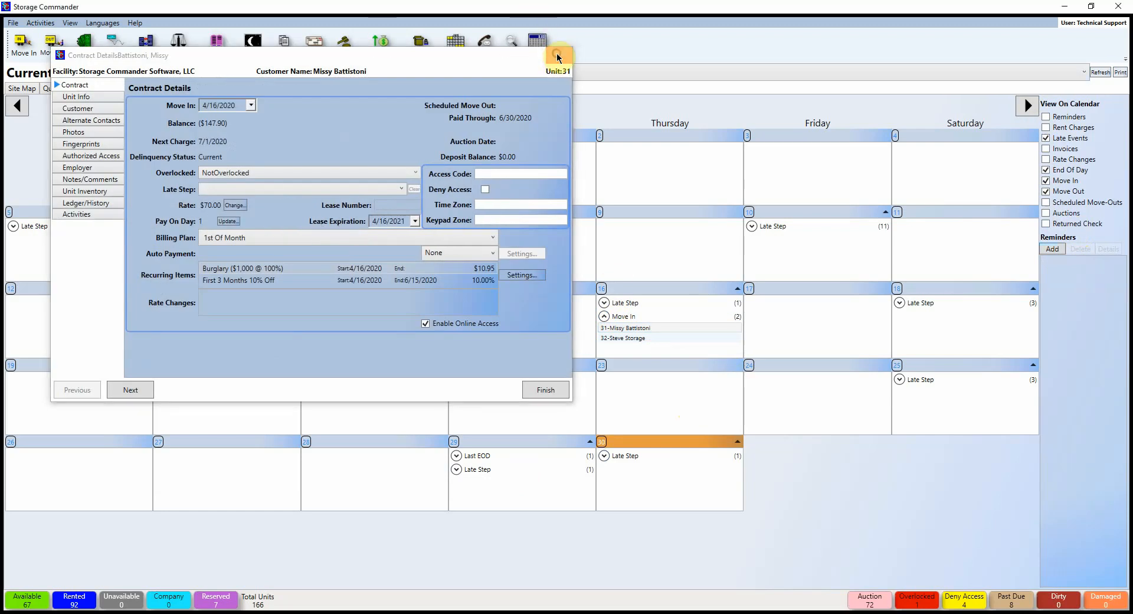
pyautogui.click(557, 56)
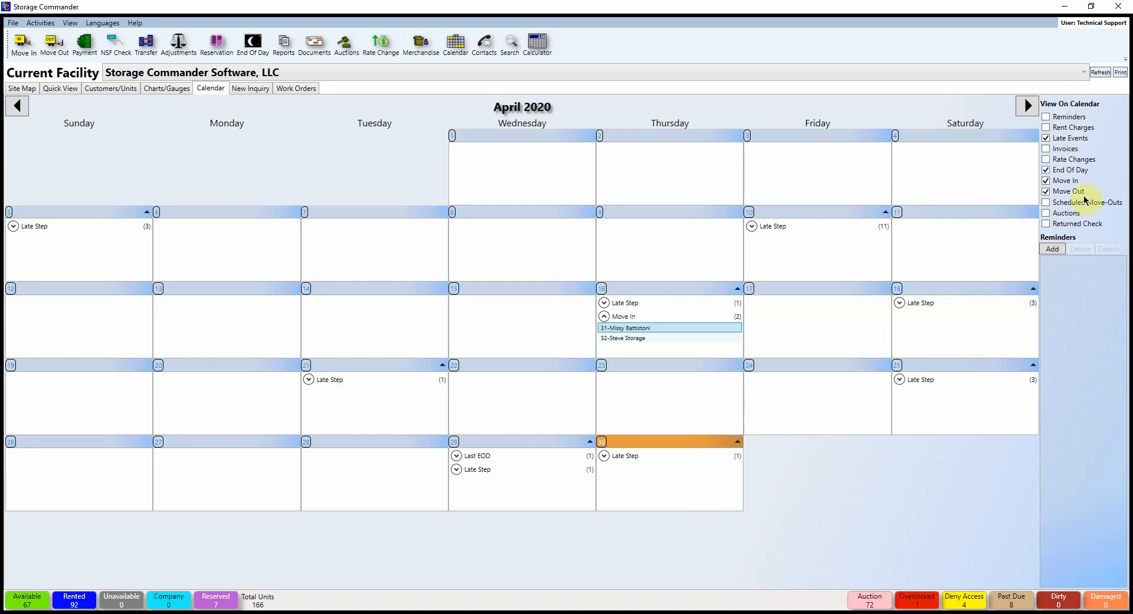
pyautogui.click(1053, 248)
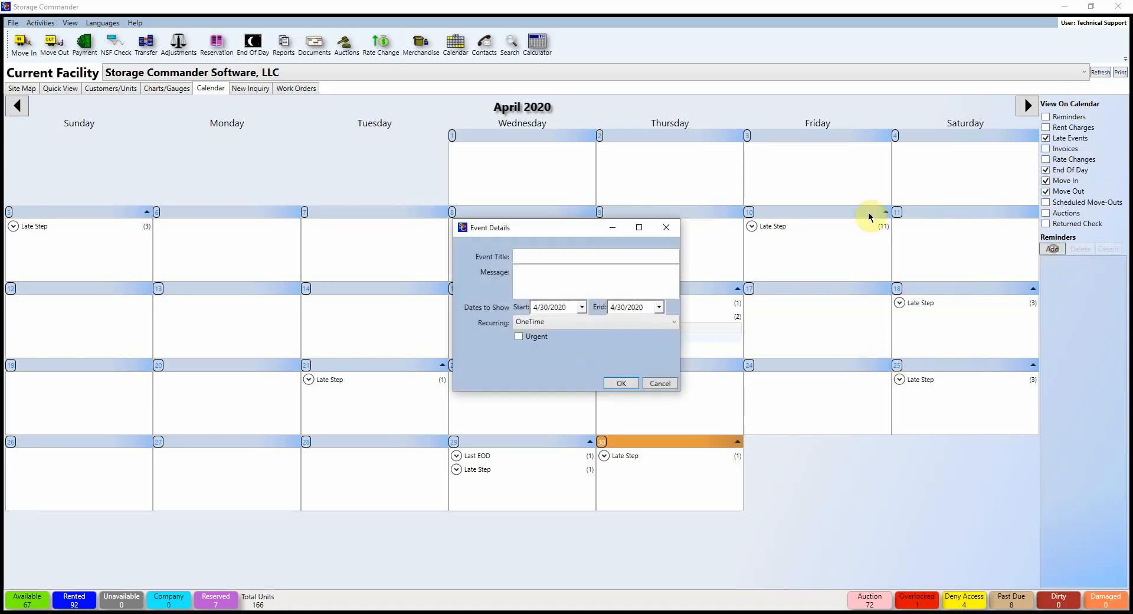
pyautogui.click(560, 257)
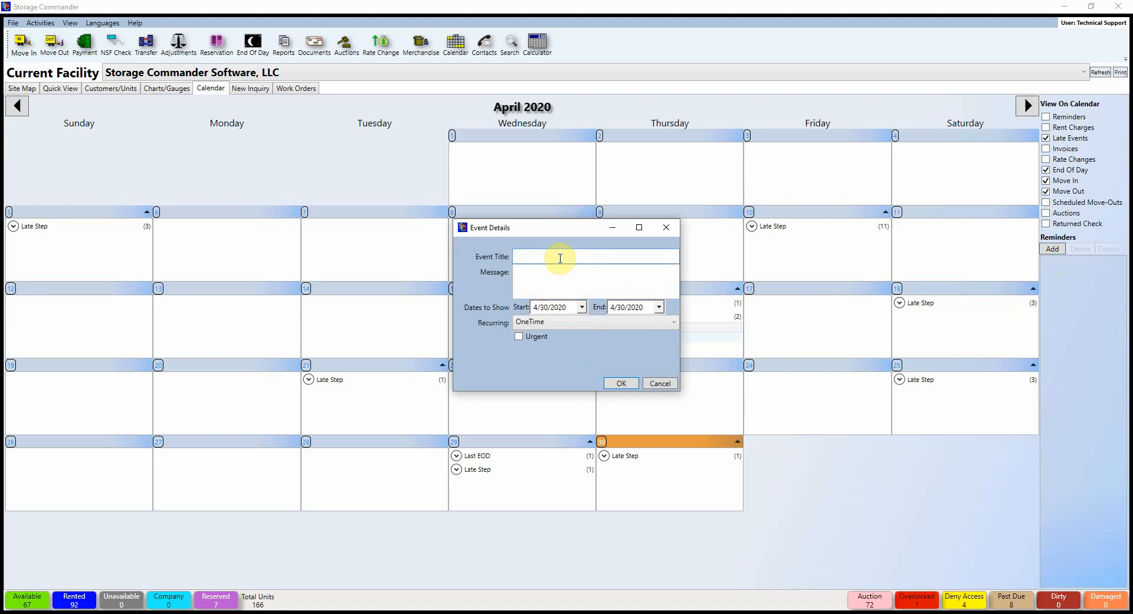
pyautogui.write('Missy')
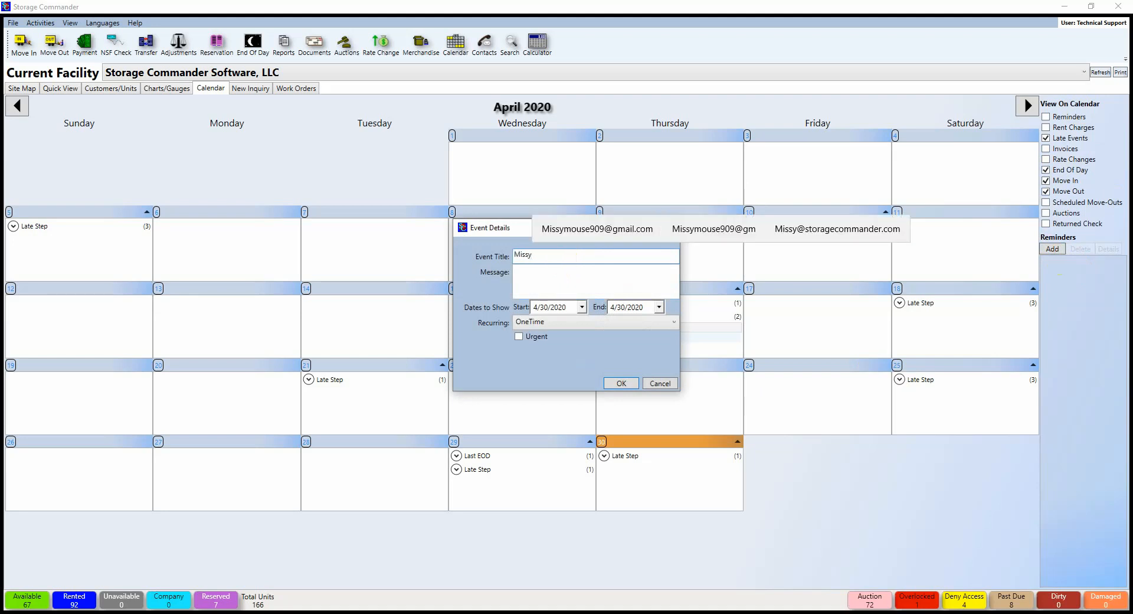
pyautogui.press('BackSpace')
pyautogui.press('BackSpace')
pyautogui.press('BackSpace')
pyautogui.press('BackSpace')
pyautogui.press('BackSpace')
pyautogui.write('Auction')
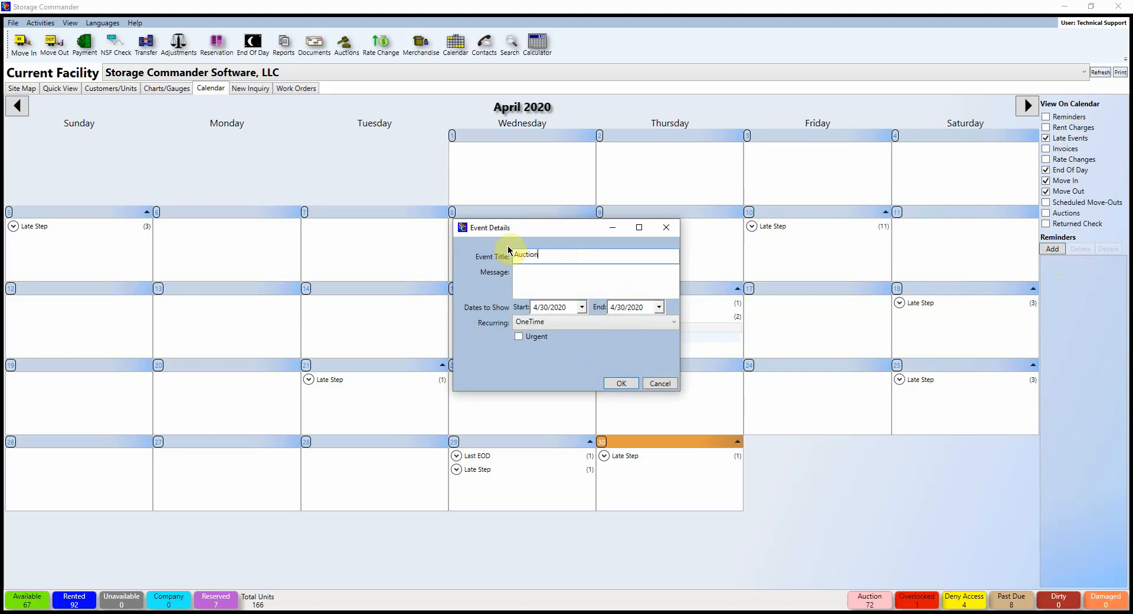
pyautogui.press('Tab')
pyautogui.write("Missy's Auction")
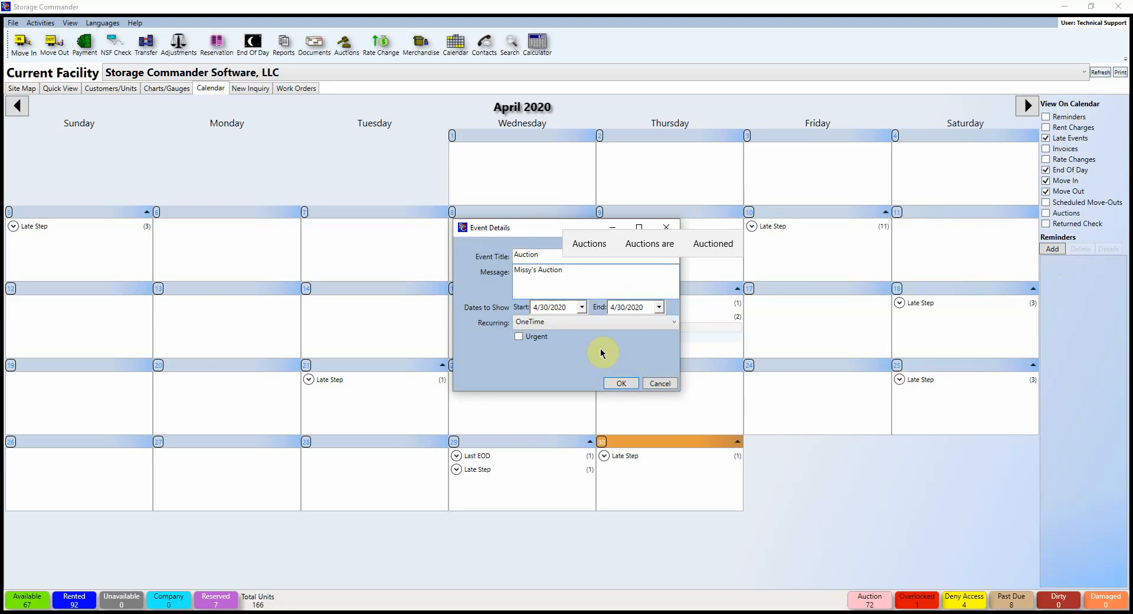
pyautogui.click(560, 323)
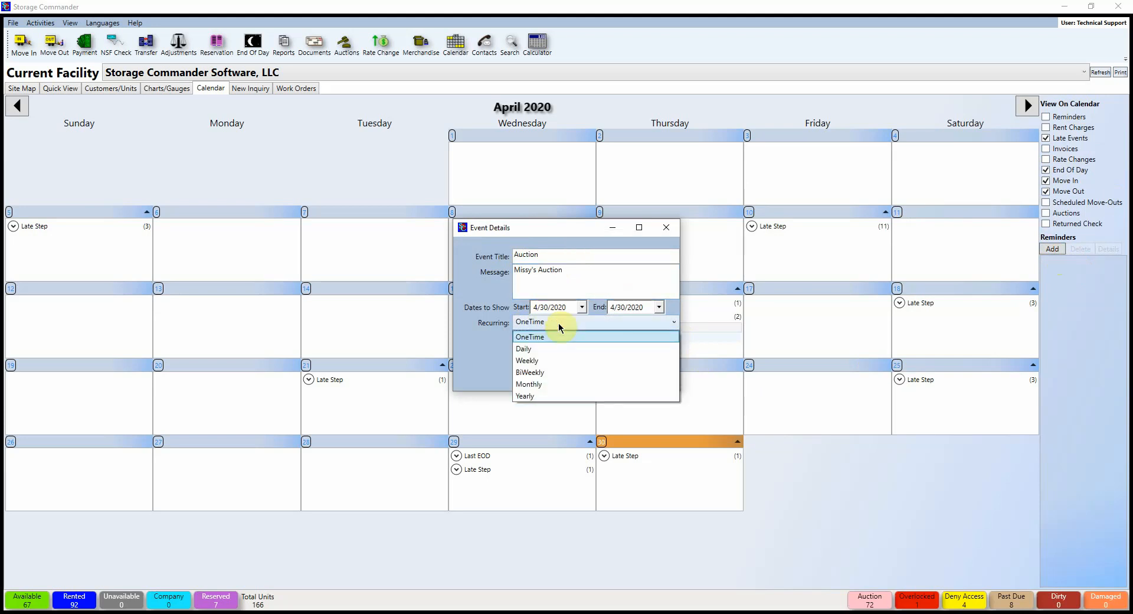
pyautogui.click(492, 338)
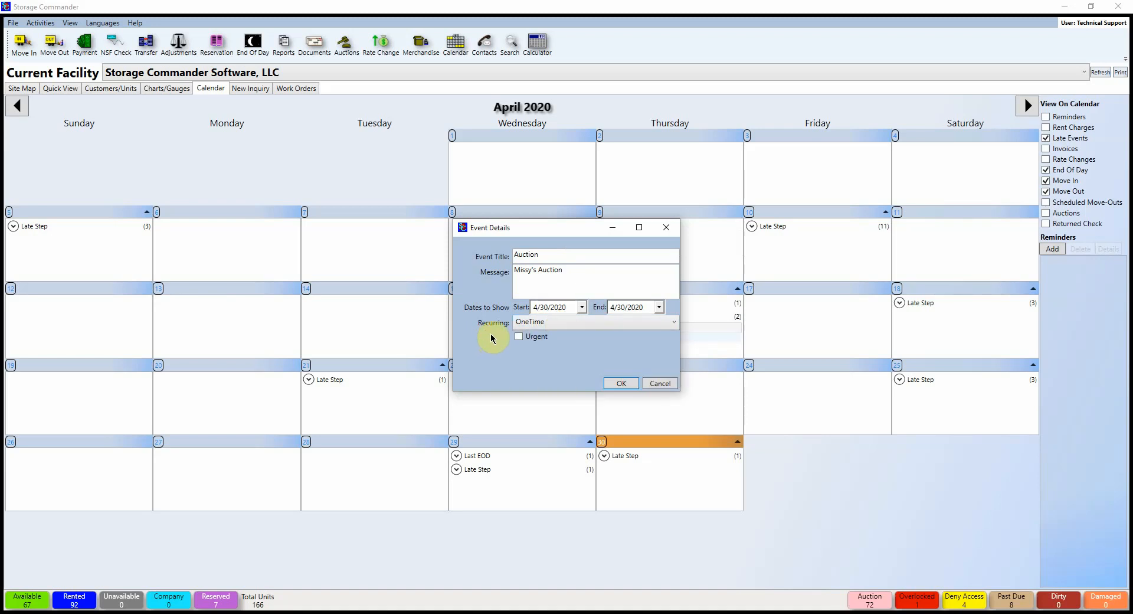
pyautogui.click(519, 336)
pyautogui.click(622, 382)
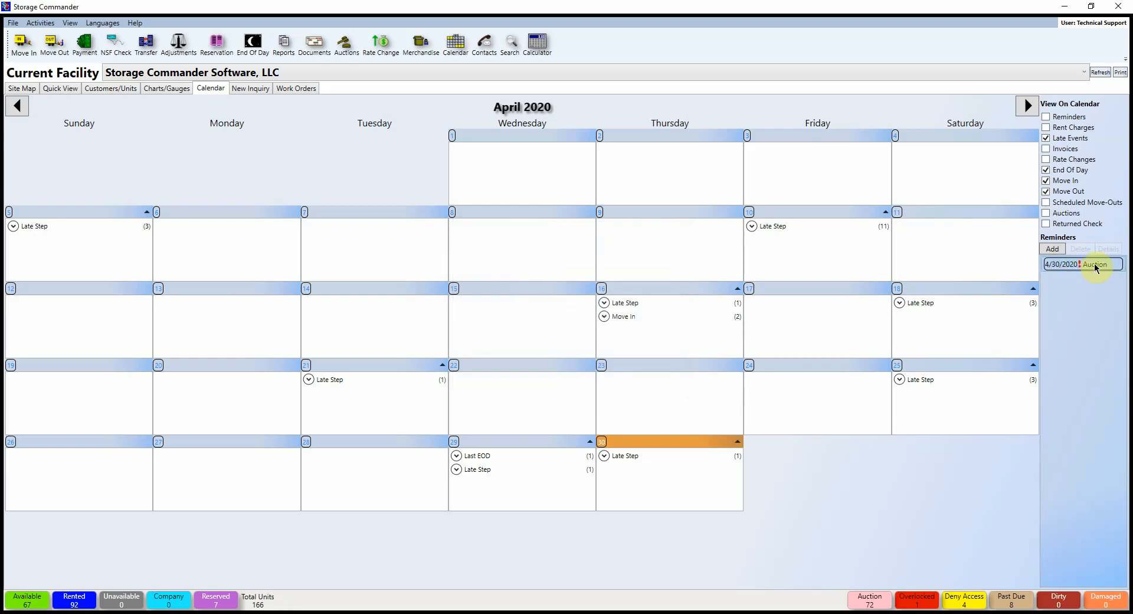
pyautogui.doubleClick(1096, 266)
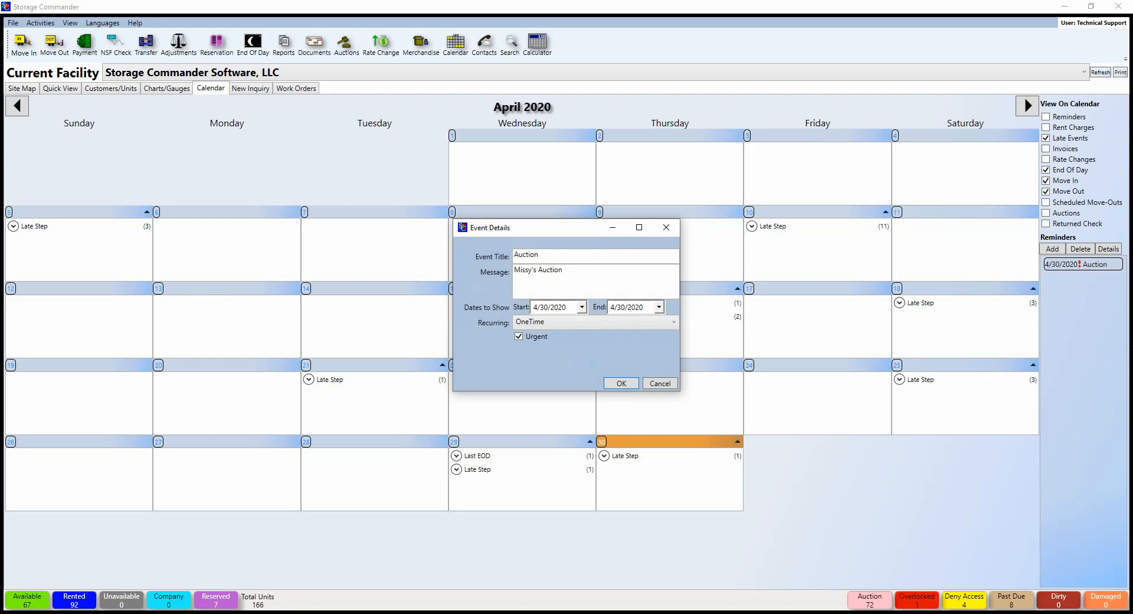
pyautogui.click(665, 227)
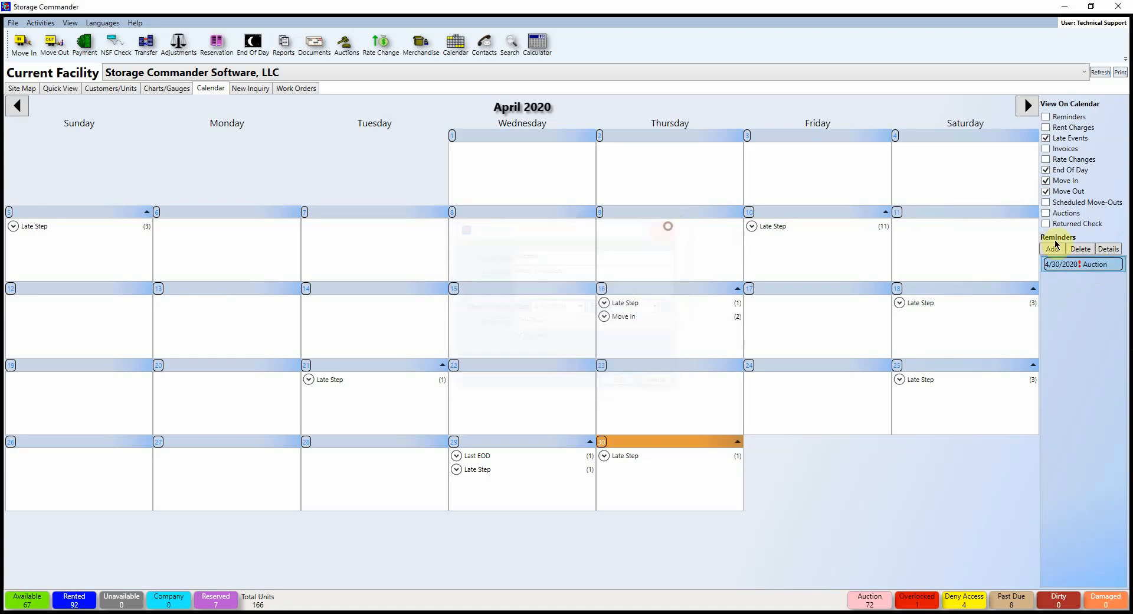
pyautogui.click(1080, 248)
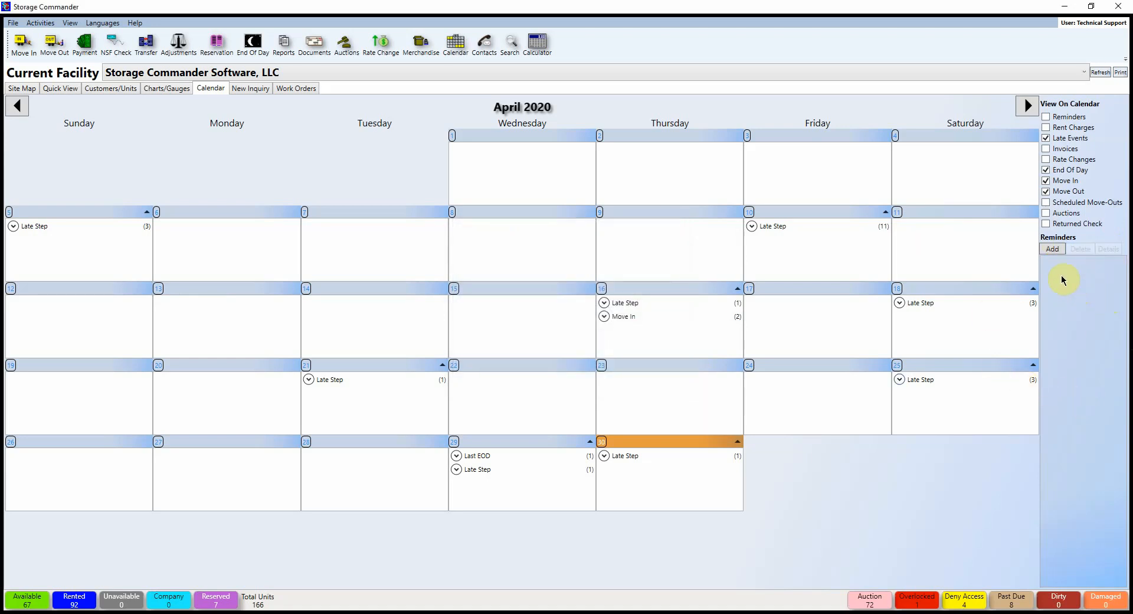
pyautogui.click(252, 89)
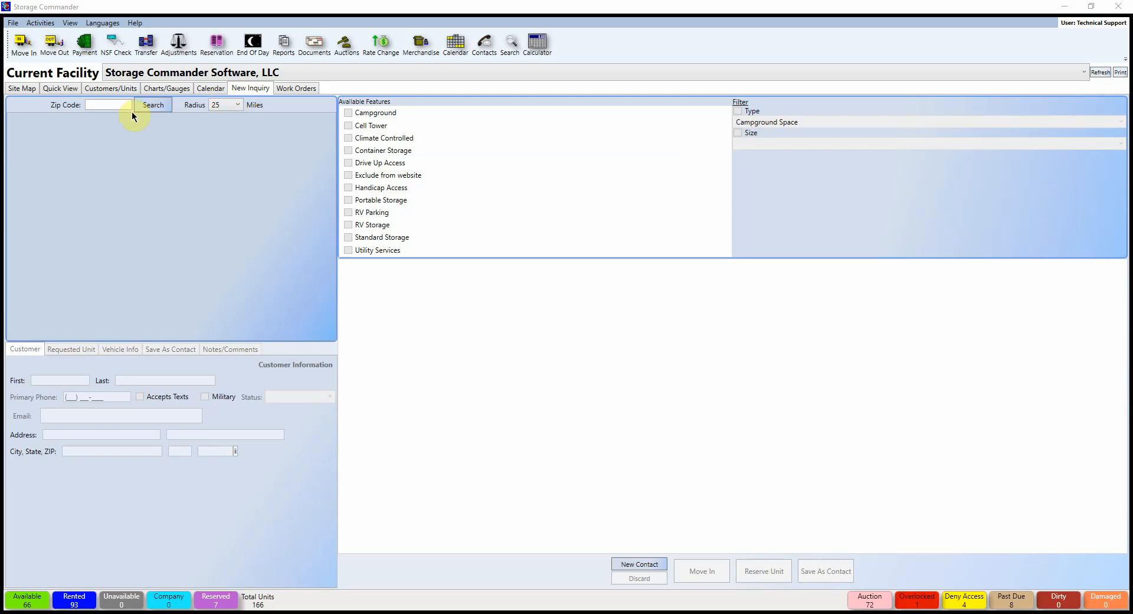
# Step: Search for available units within 25 miles of zip code 92562
pyautogui.click(114, 103)
pyautogui.write('92562')
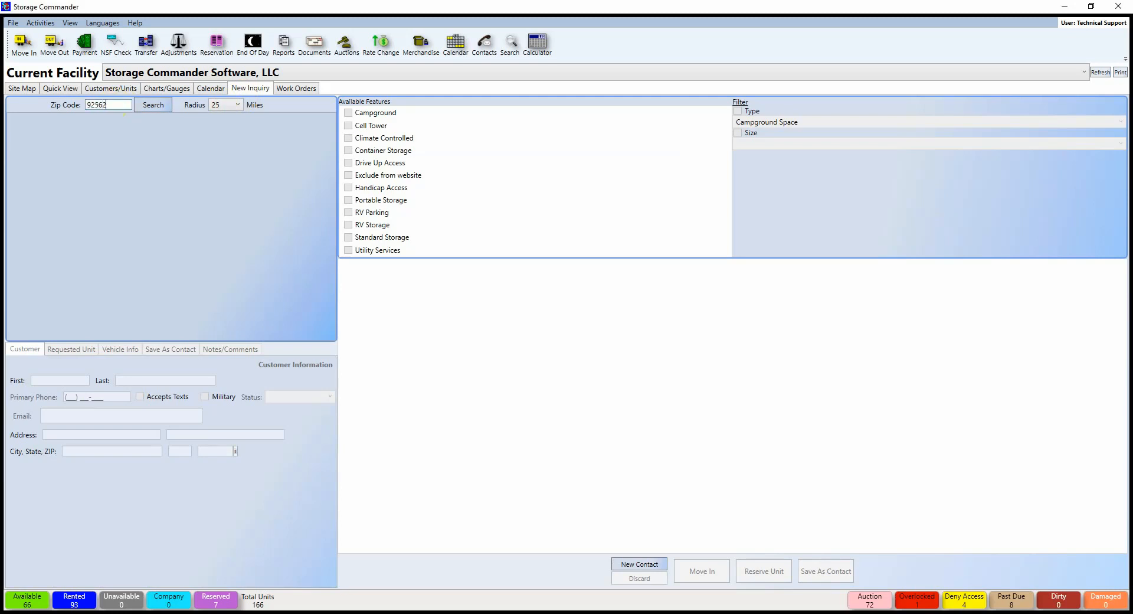
pyautogui.click(236, 105)
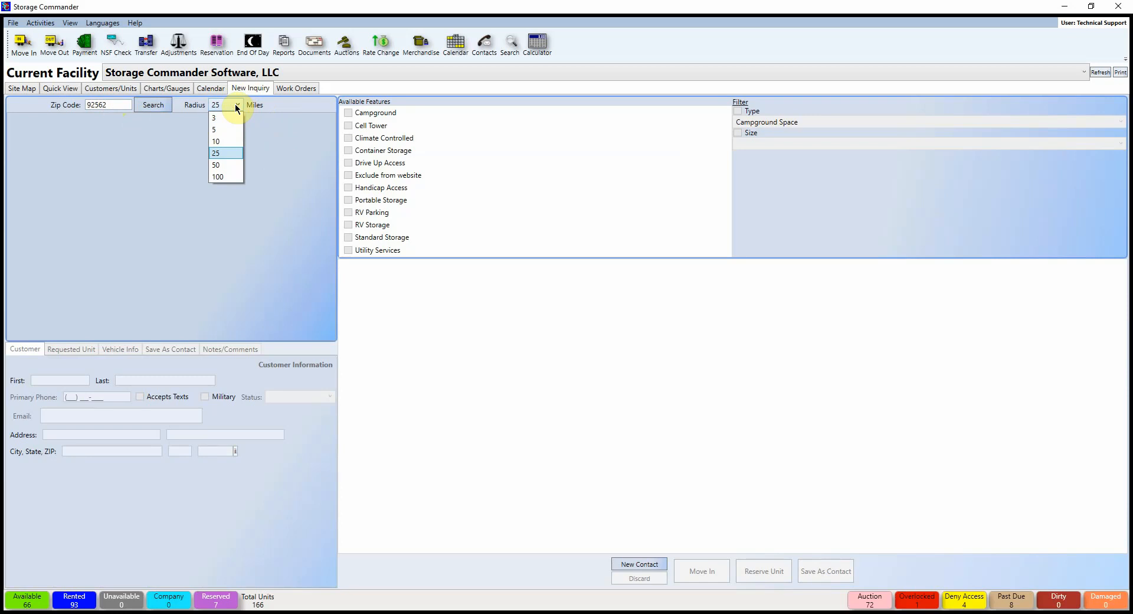
pyautogui.click(235, 104)
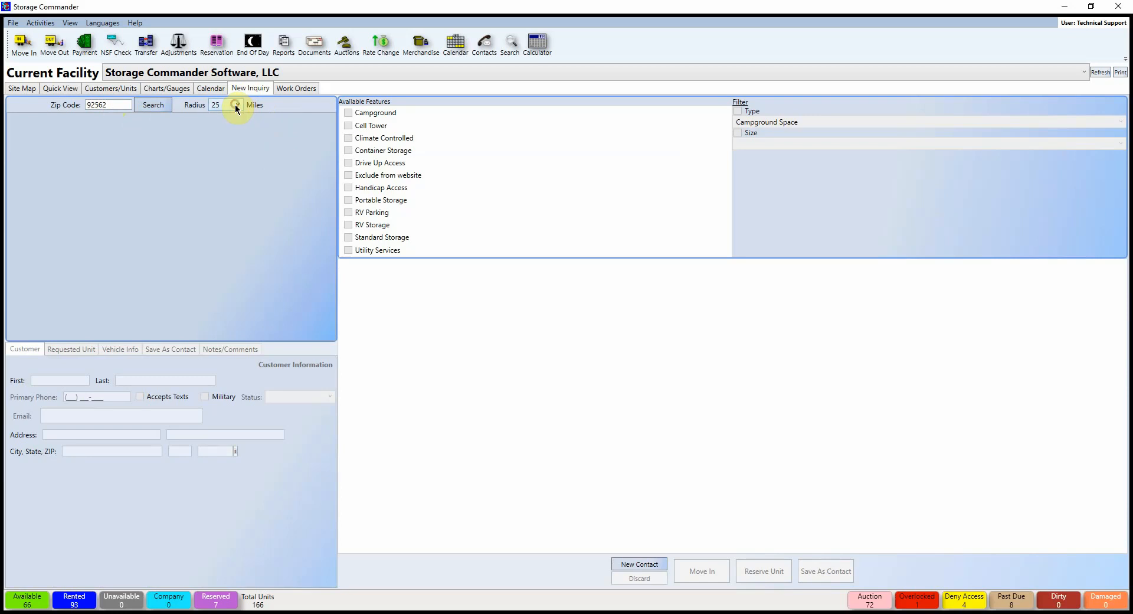
pyautogui.click(164, 110)
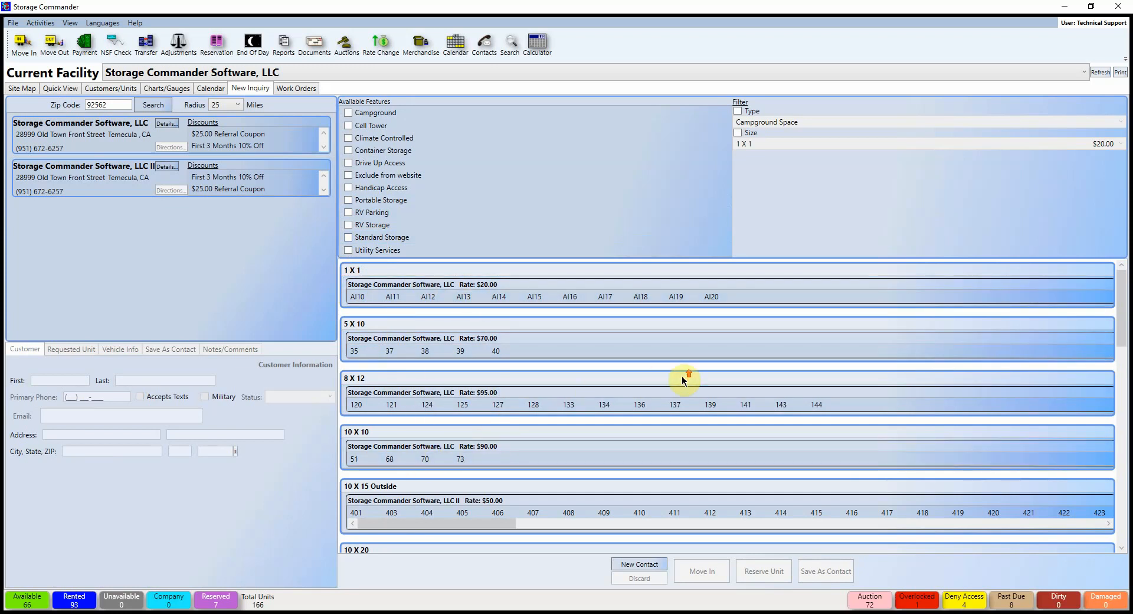
# Step: Toggle the RV Parking filter off again and select unit 401 under 10 X 15 Outside
pyautogui.scroll(-1, 683, 379)
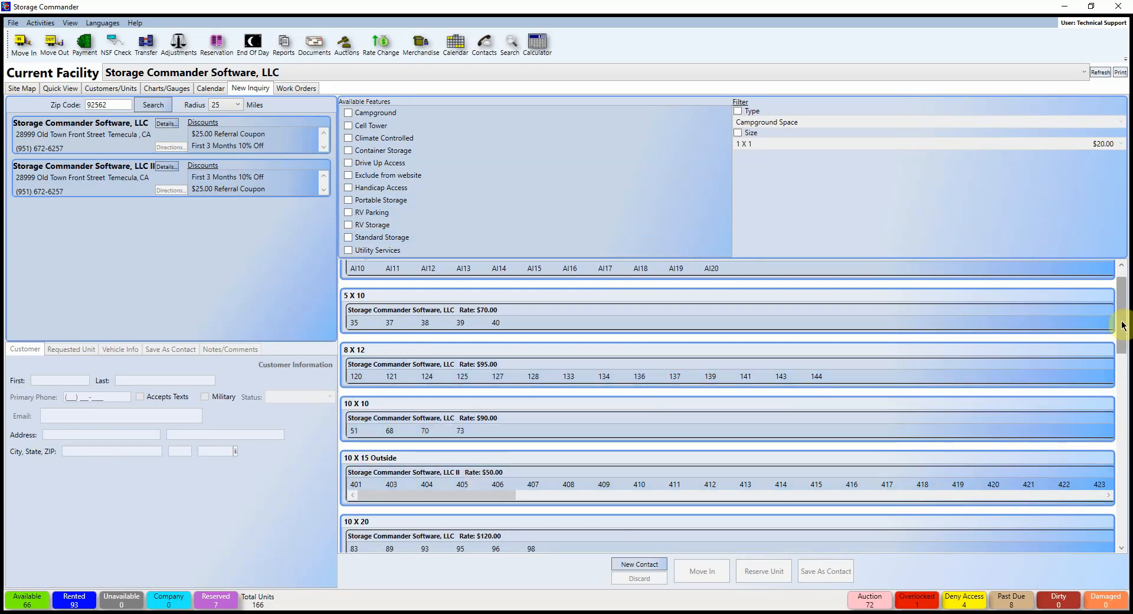
pyautogui.moveTo(1122, 325); pyautogui.dragTo(1122, 298)
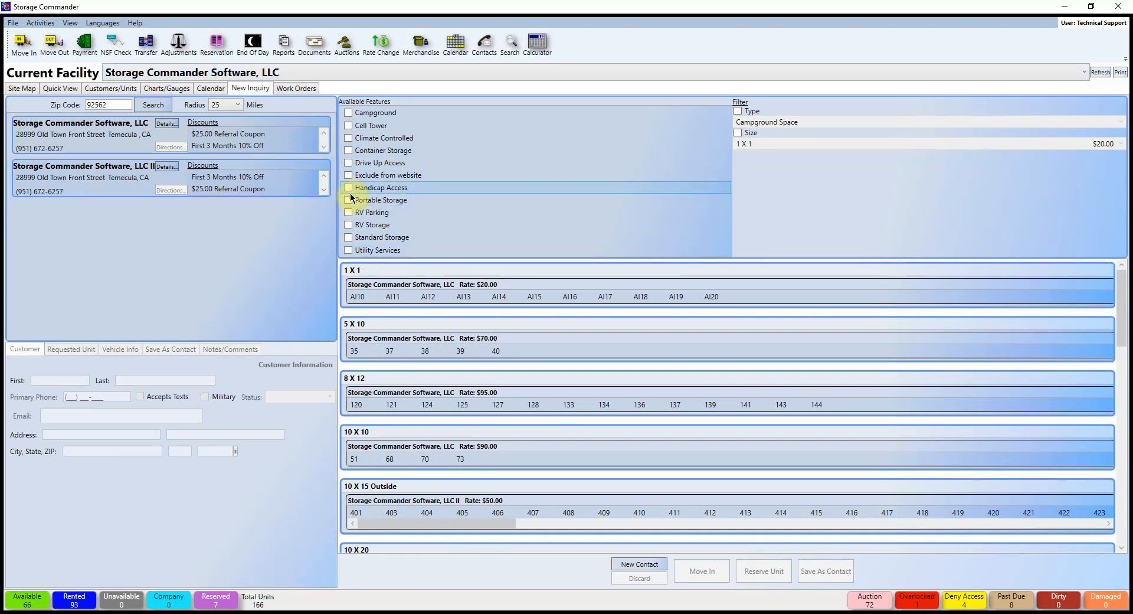
pyautogui.click(348, 212)
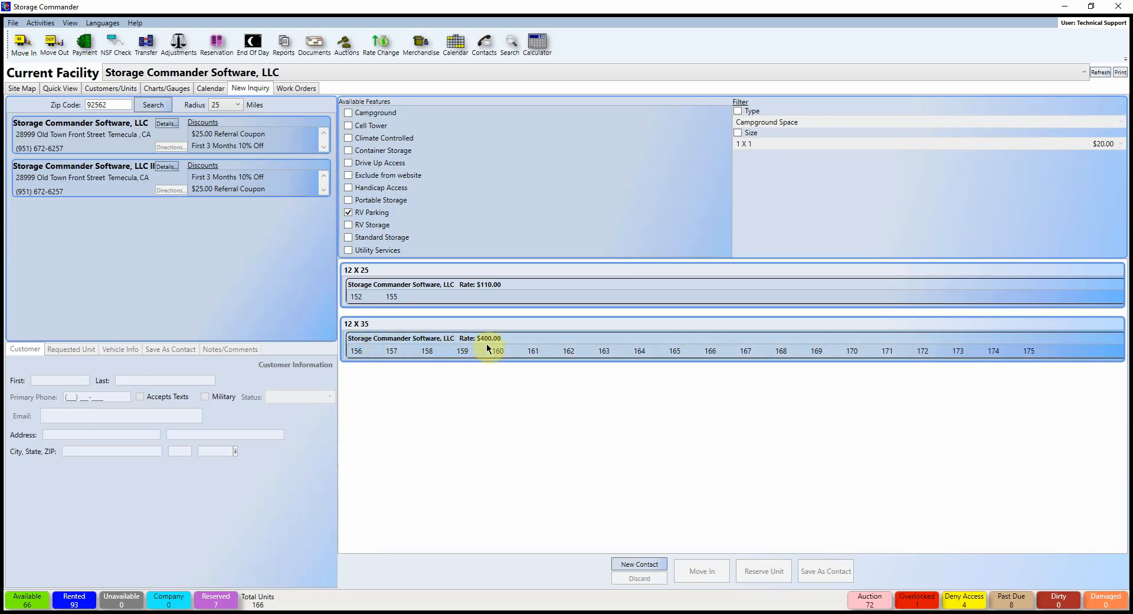
pyautogui.click(349, 212)
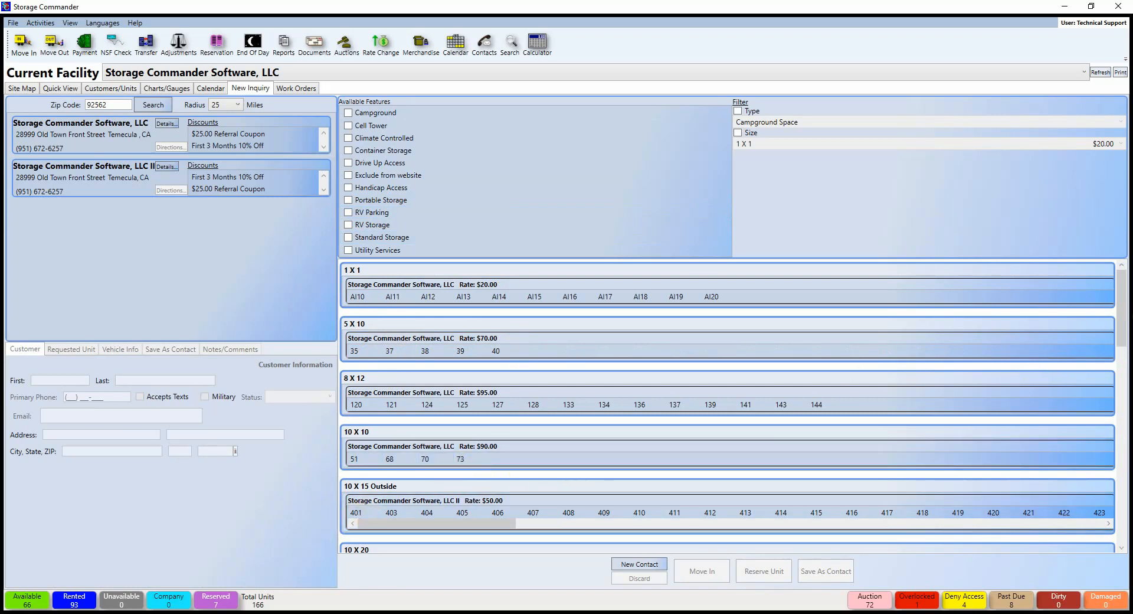
pyautogui.moveTo(1120, 311); pyautogui.dragTo(1120, 338)
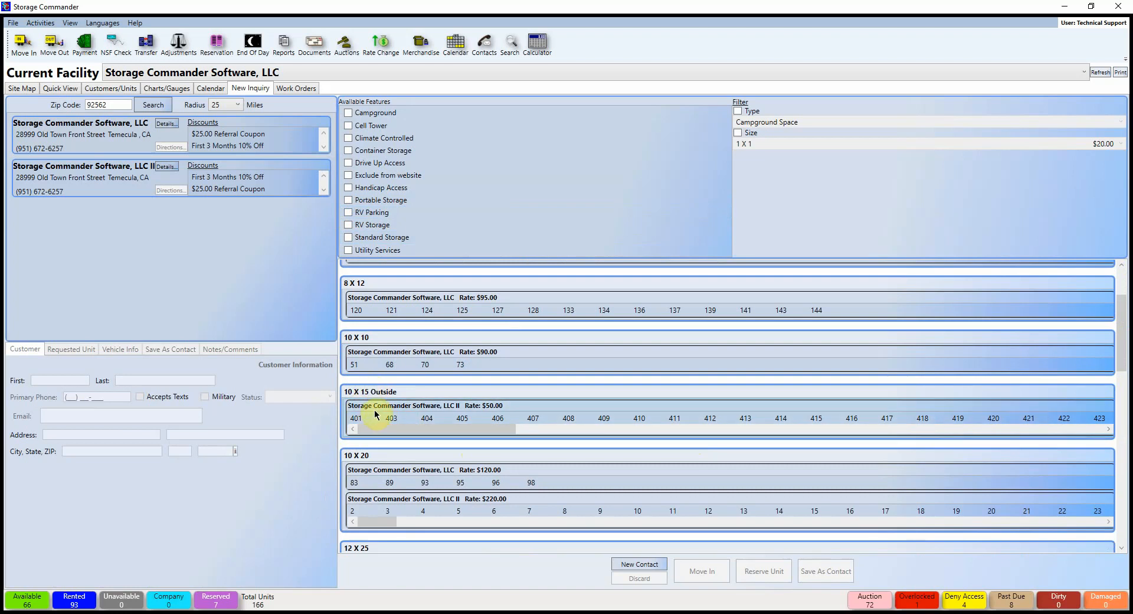
pyautogui.click(365, 418)
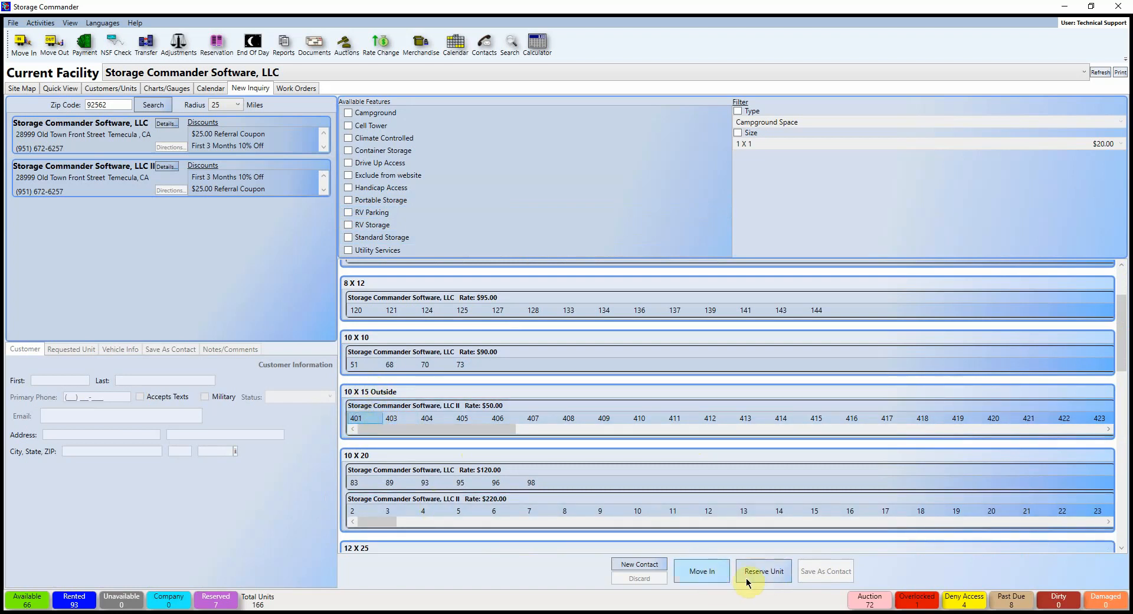
pyautogui.click(708, 571)
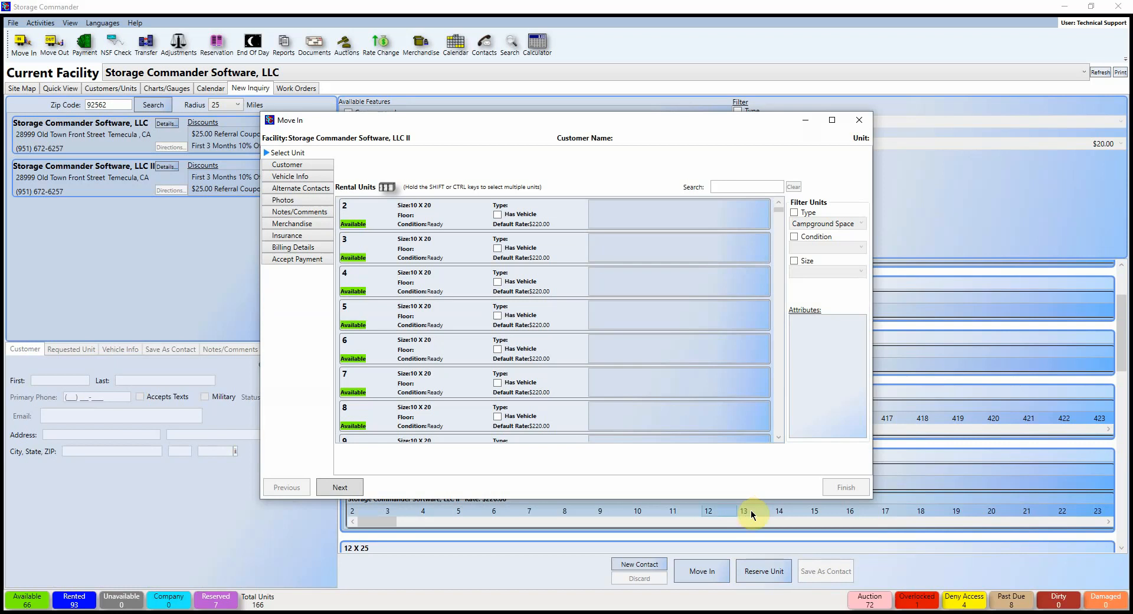
pyautogui.click(859, 120)
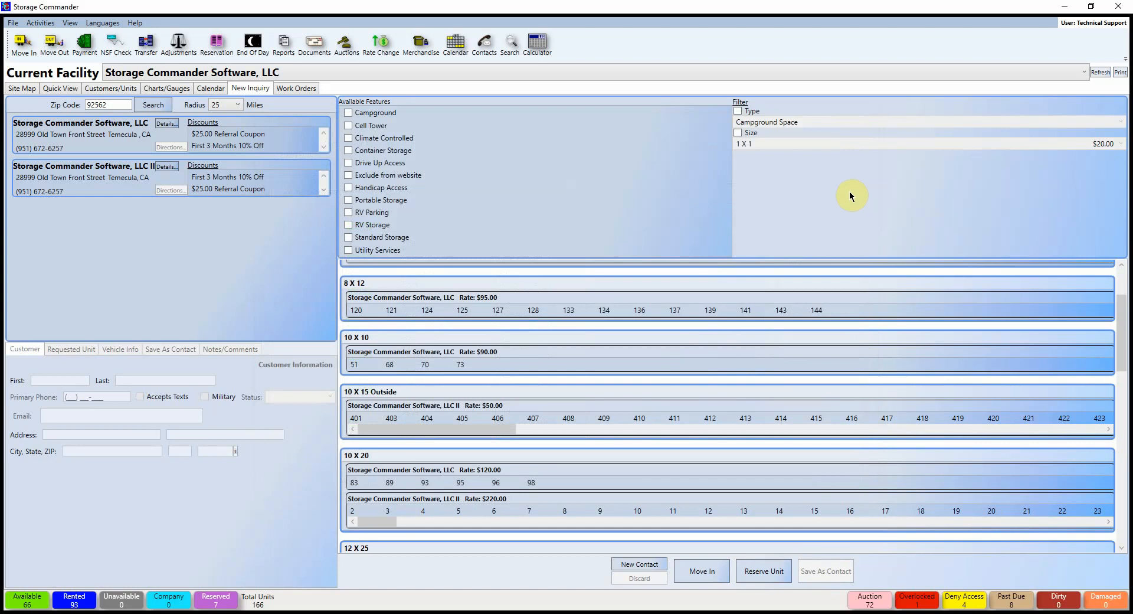
# Step: Show the Work Orders list with active orders 10234 and 10235
pyautogui.click(292, 88)
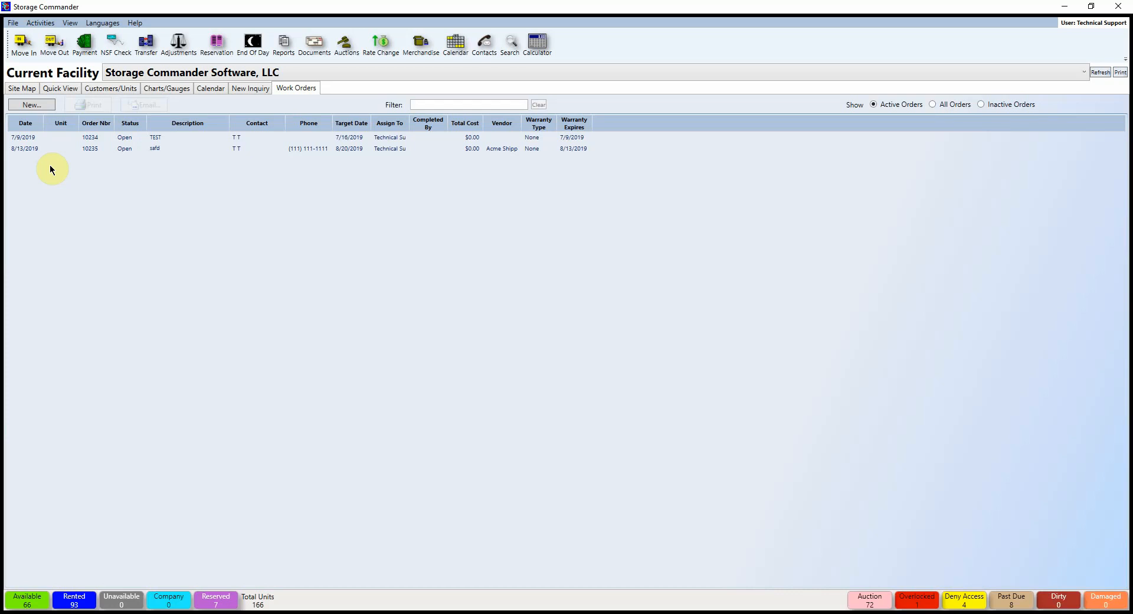
# Step: Create work order 10236 for unit 2, copying the tenant's contact details from the unit
pyautogui.click(40, 106)
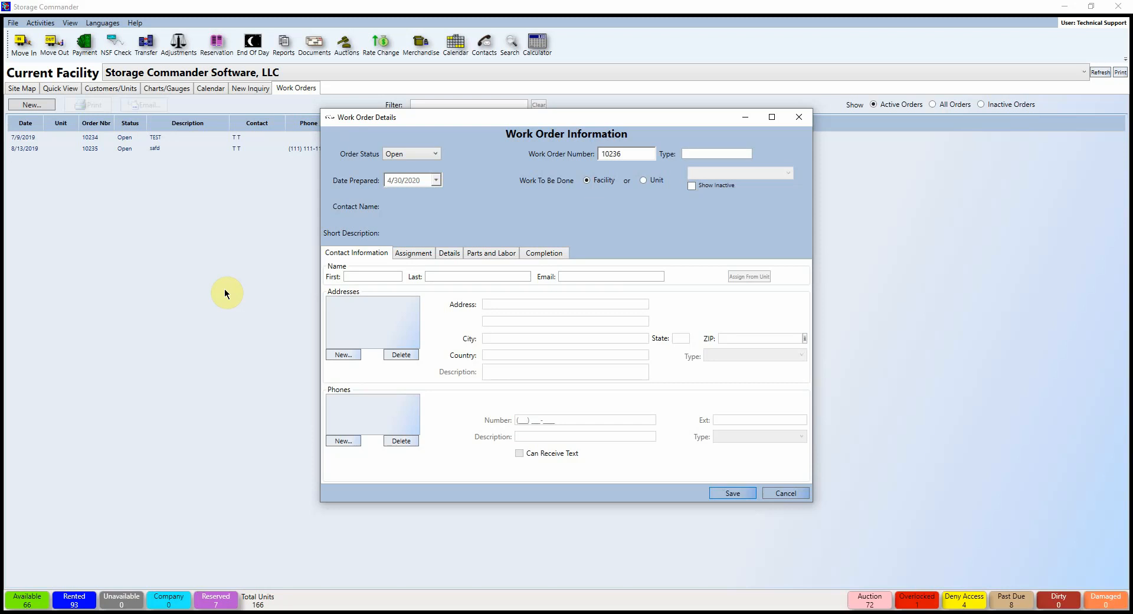
pyautogui.click(643, 180)
pyautogui.click(738, 173)
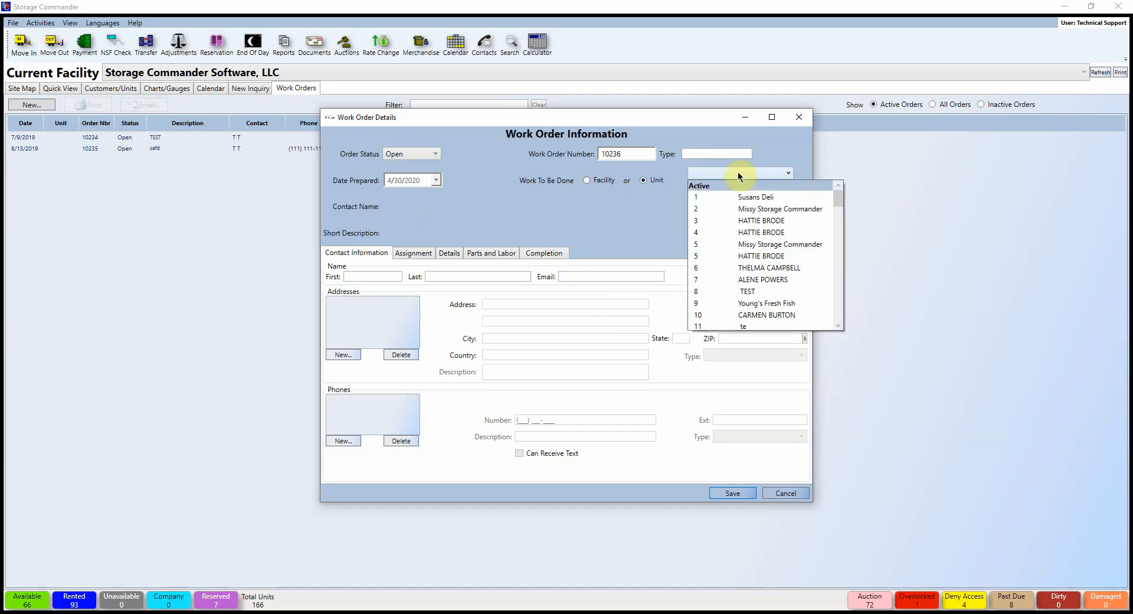
pyautogui.click(806, 207)
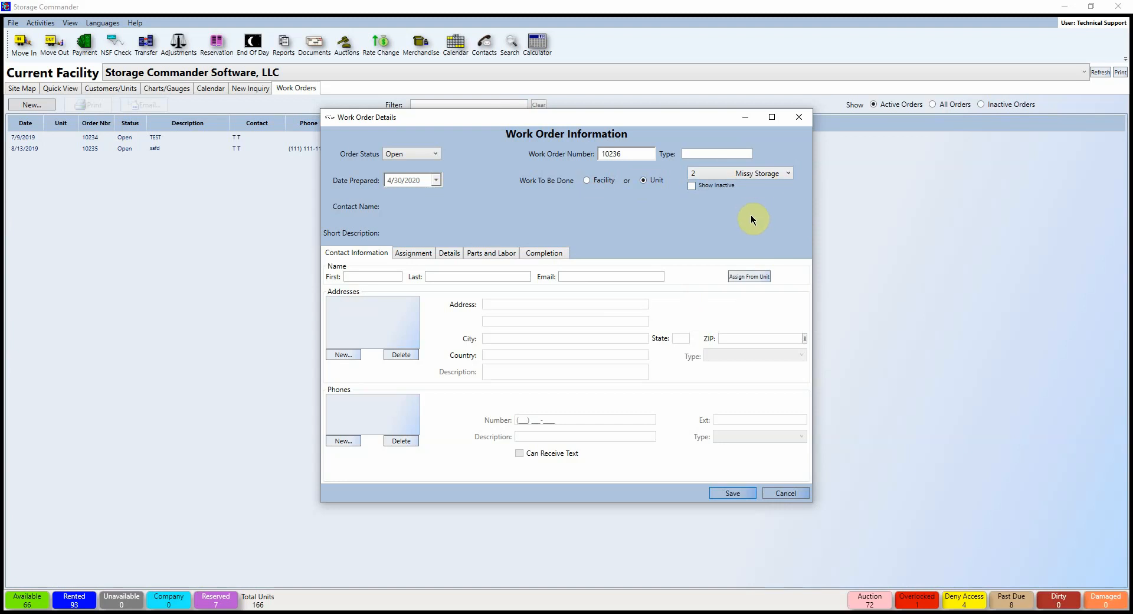
pyautogui.click(764, 279)
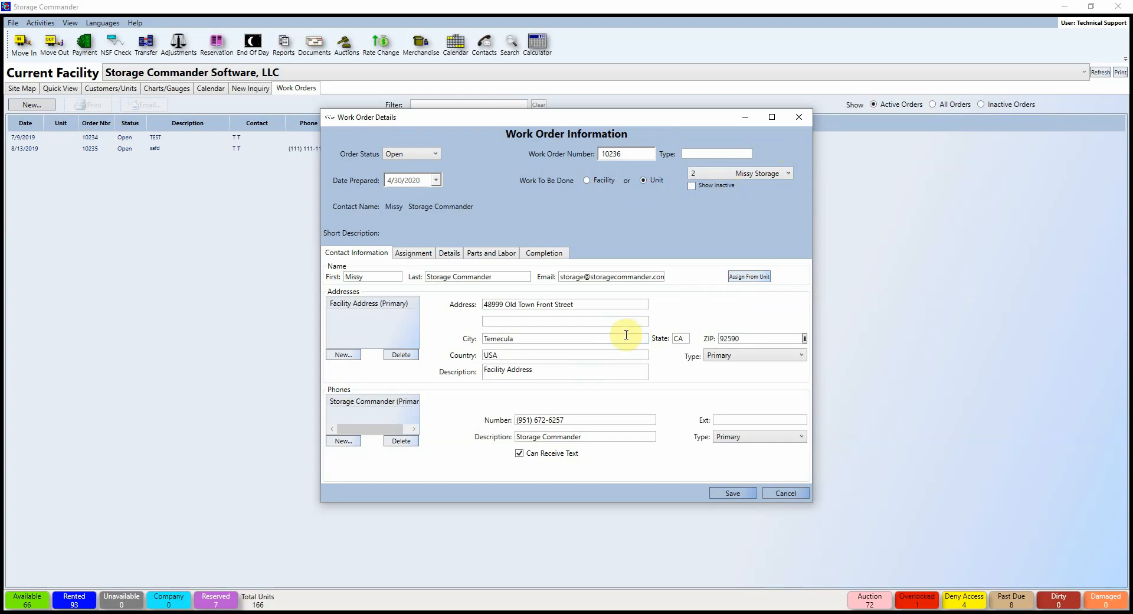
pyautogui.click(416, 252)
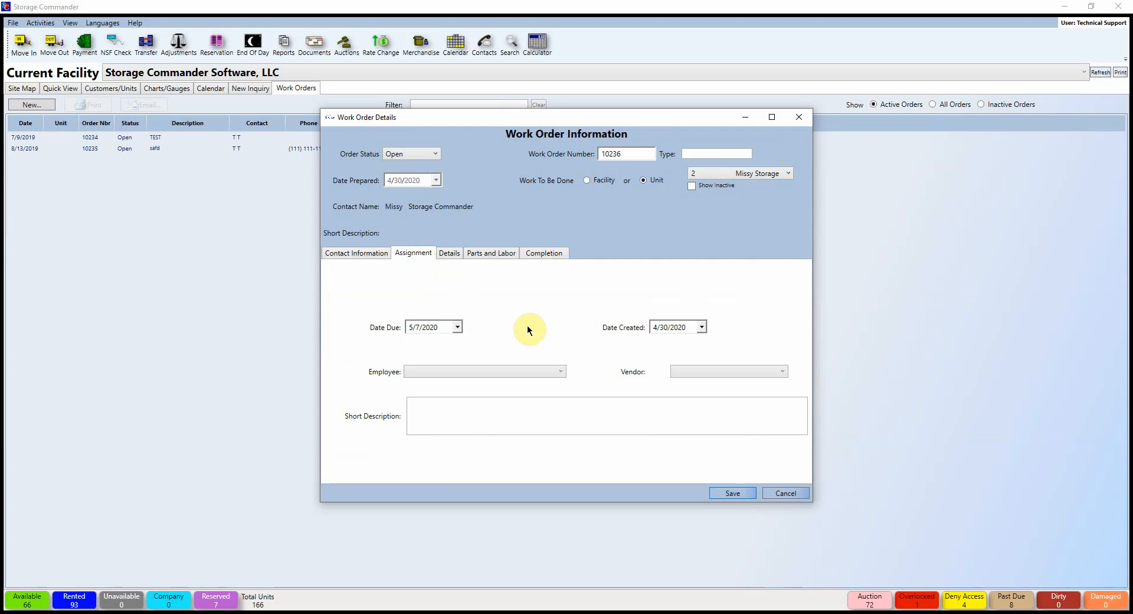
# Step: Set work order 10236's due date to 5/30/2020, leaving employee and vendor unassigned
pyautogui.click(458, 328)
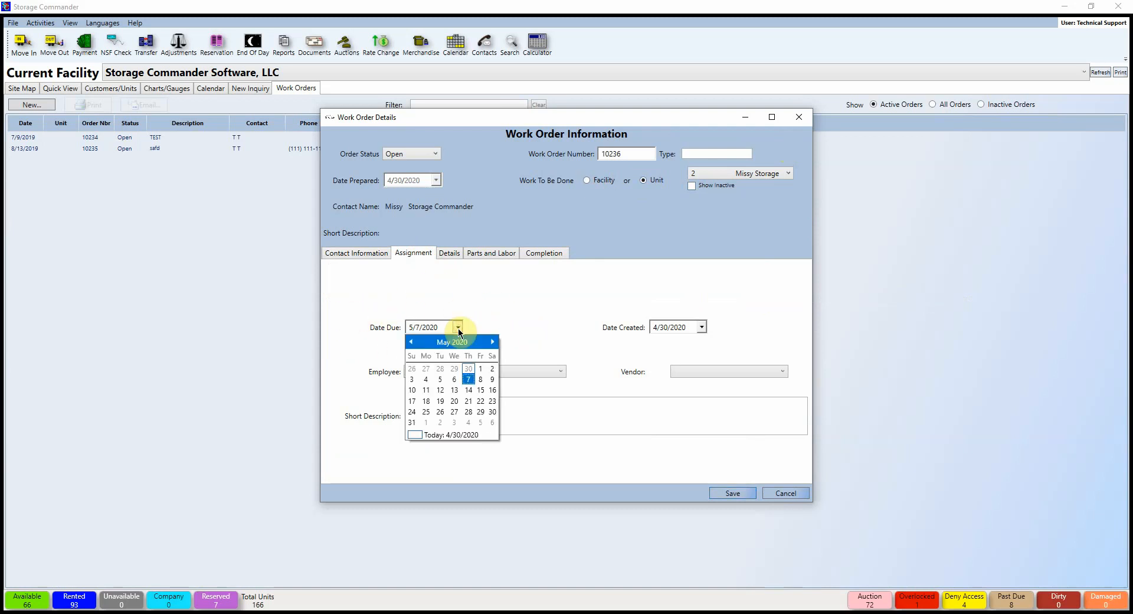
pyautogui.click(492, 412)
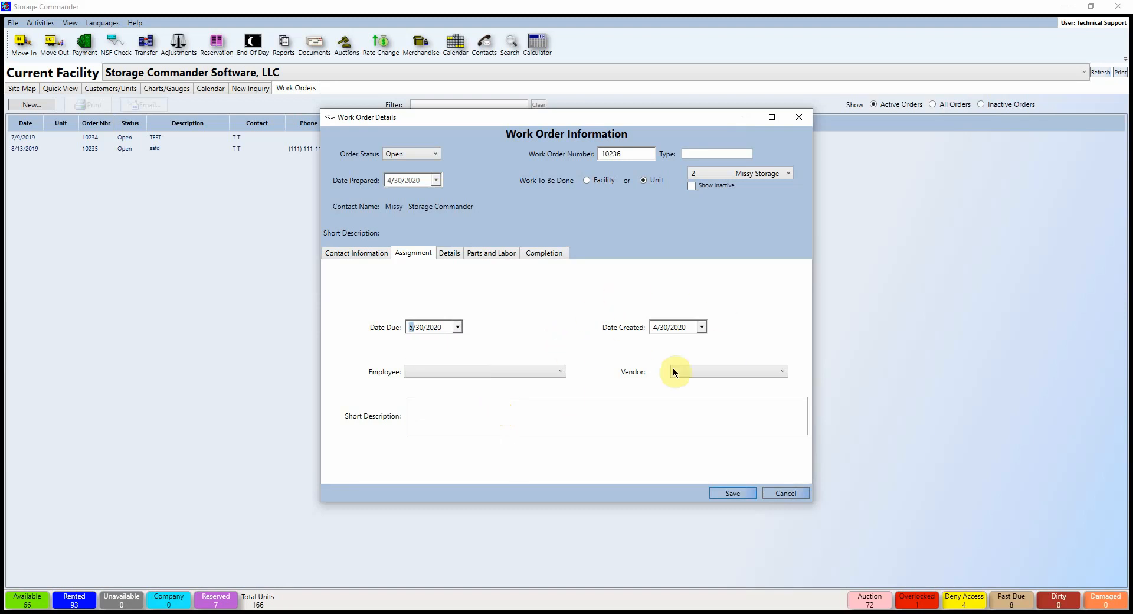
pyautogui.click(560, 372)
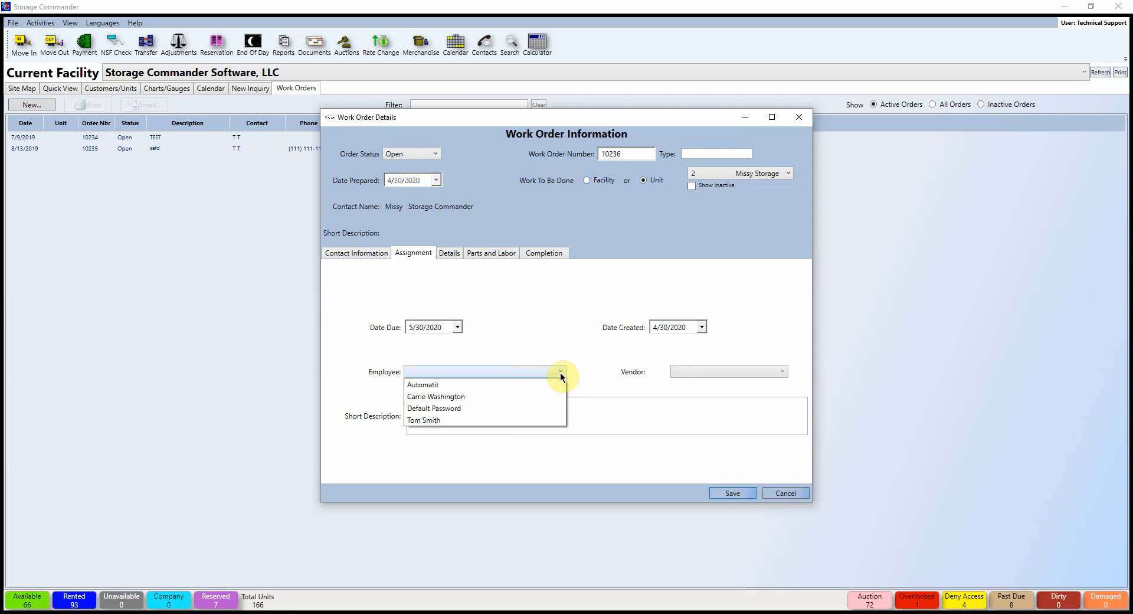
pyautogui.click(608, 407)
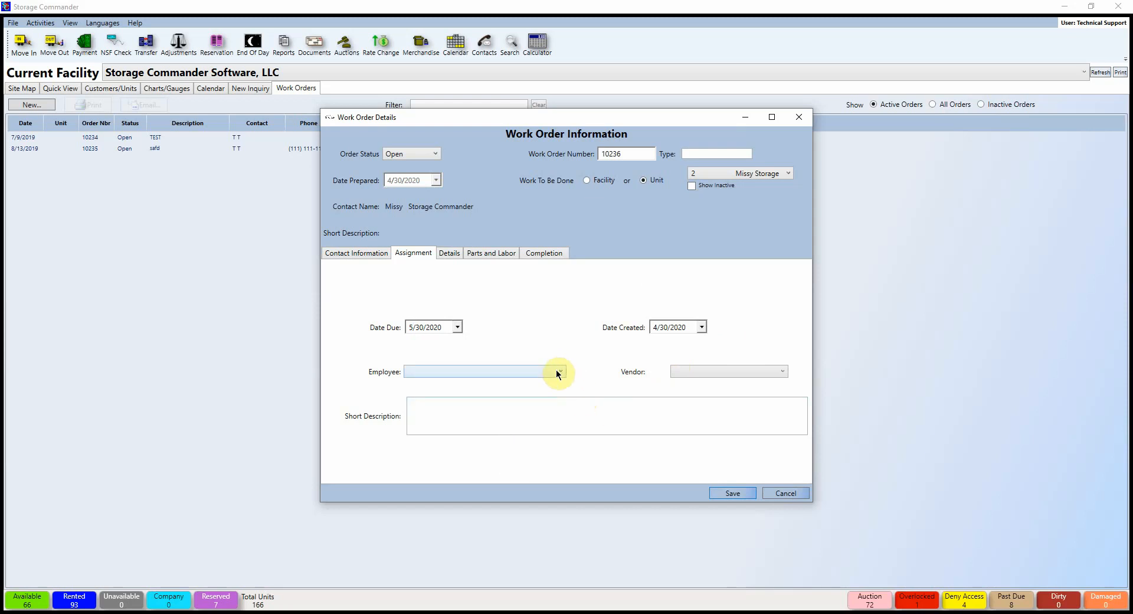
pyautogui.click(741, 374)
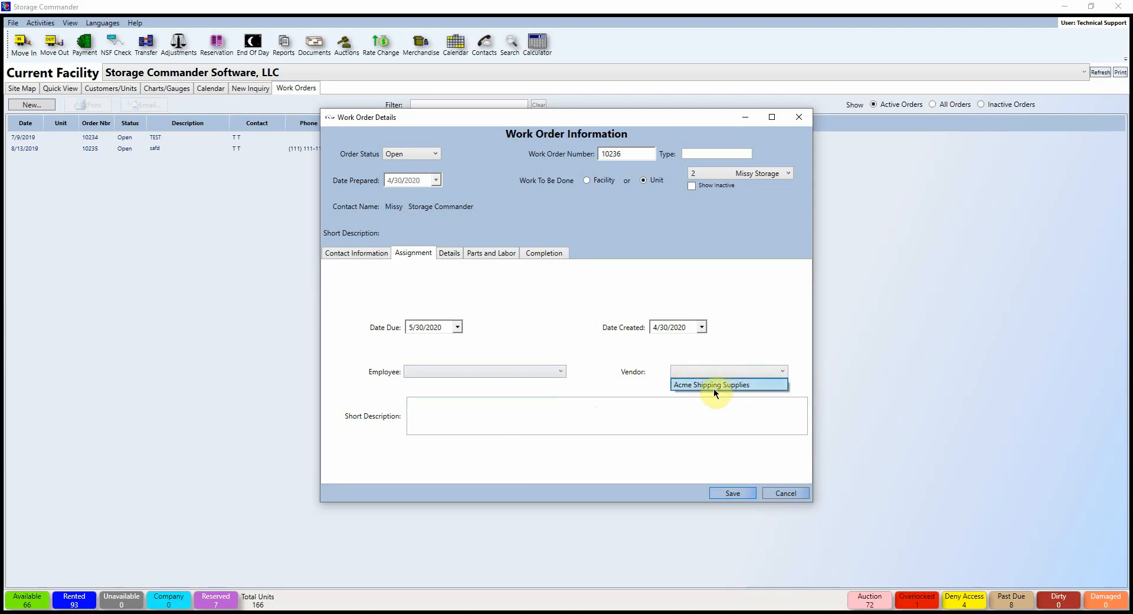
pyautogui.click(482, 408)
pyautogui.click(483, 408)
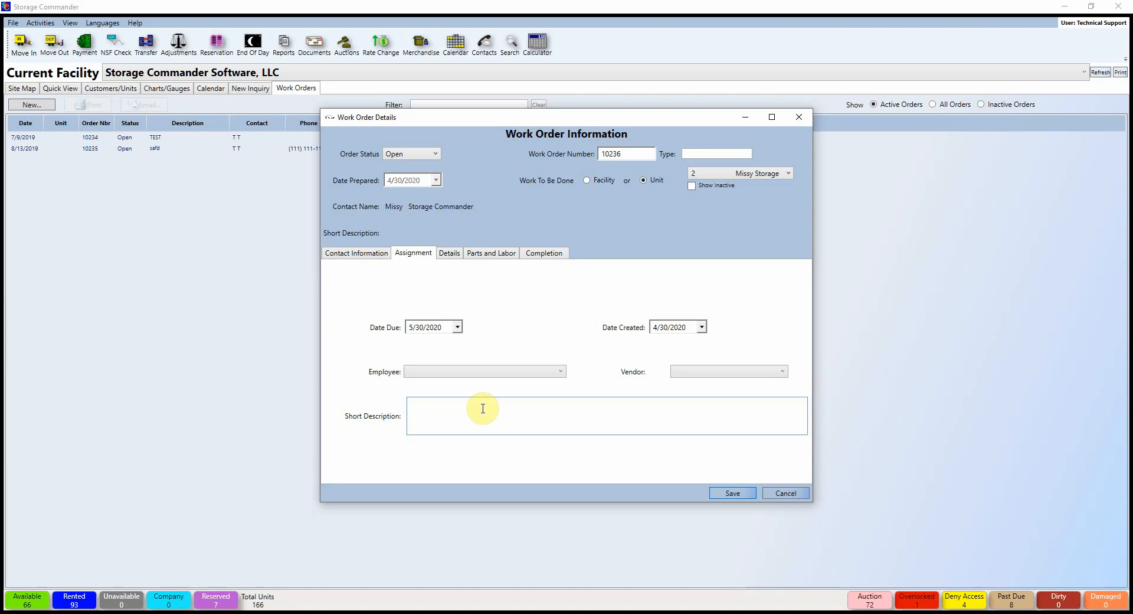
pyautogui.click(449, 253)
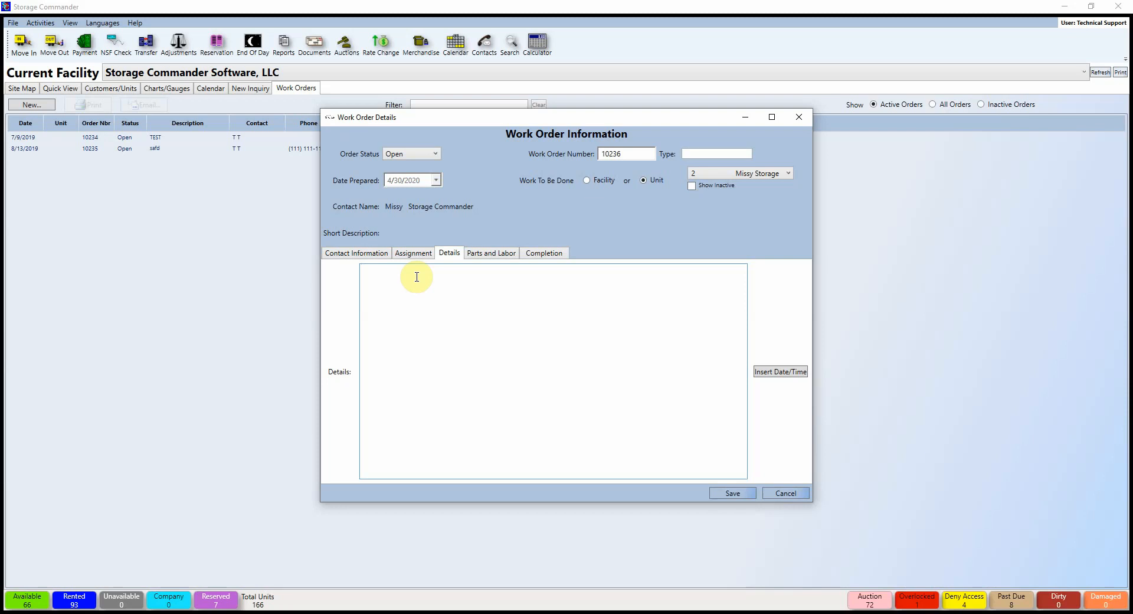
# Step: Browse the addable products for Parts and Labor, closing the picker without adding any item
pyautogui.click(490, 254)
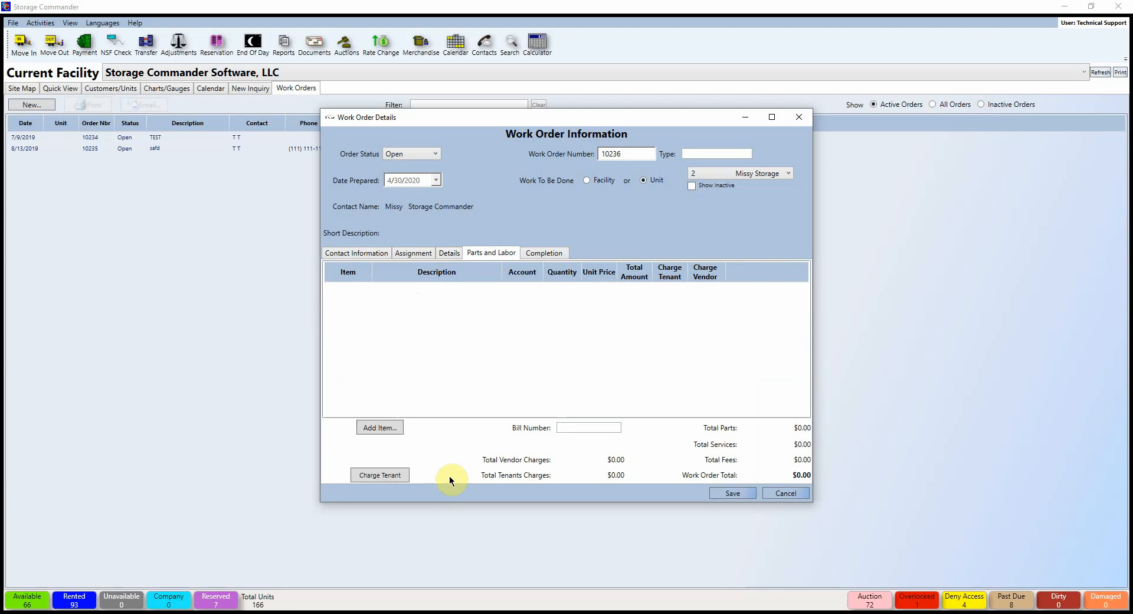
pyautogui.click(385, 428)
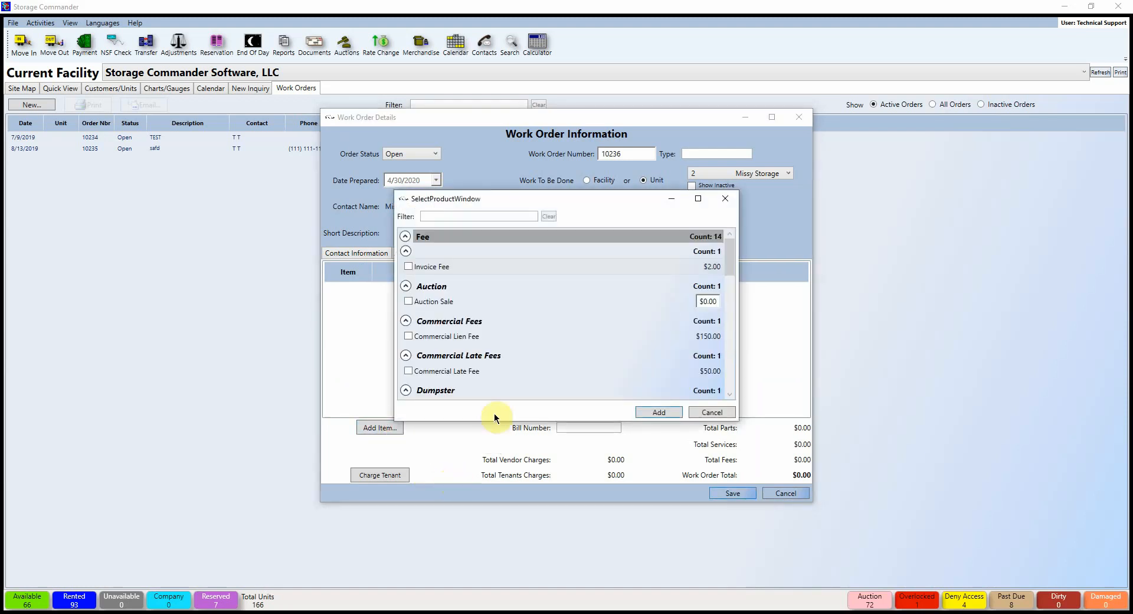
pyautogui.scroll(-1, 535, 369)
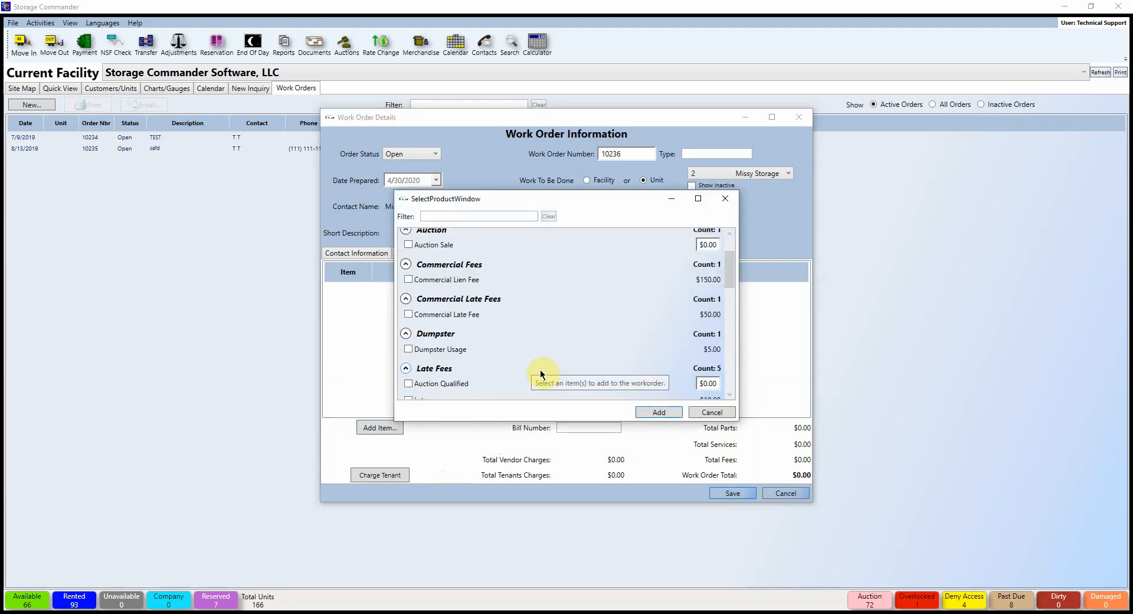
pyautogui.scroll(-5, 540, 373)
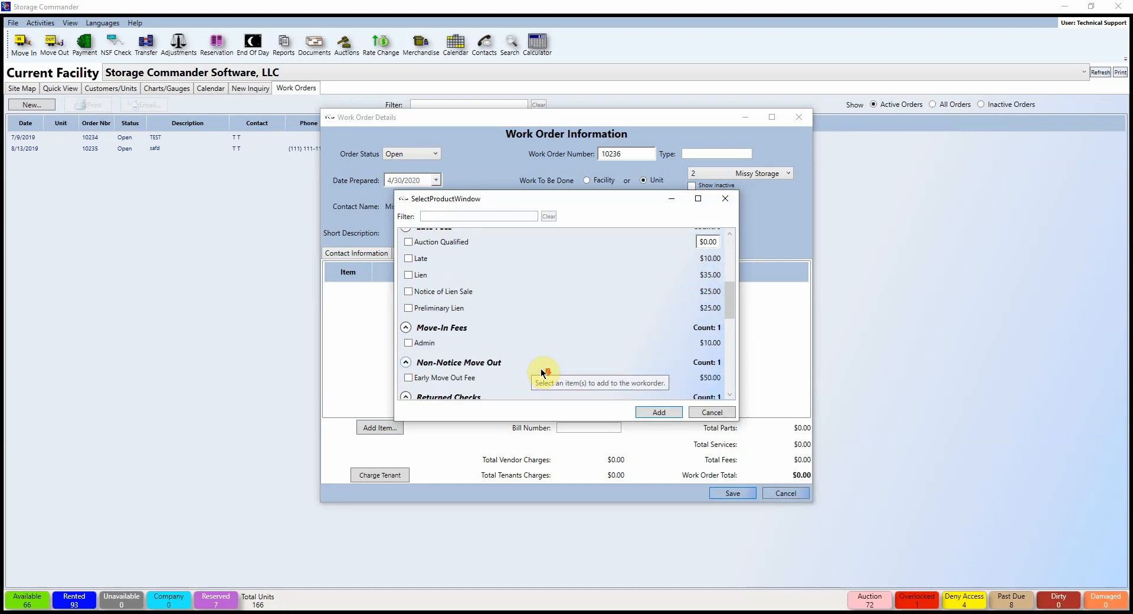
pyautogui.scroll(-2, 541, 371)
pyautogui.scroll(-8, 541, 370)
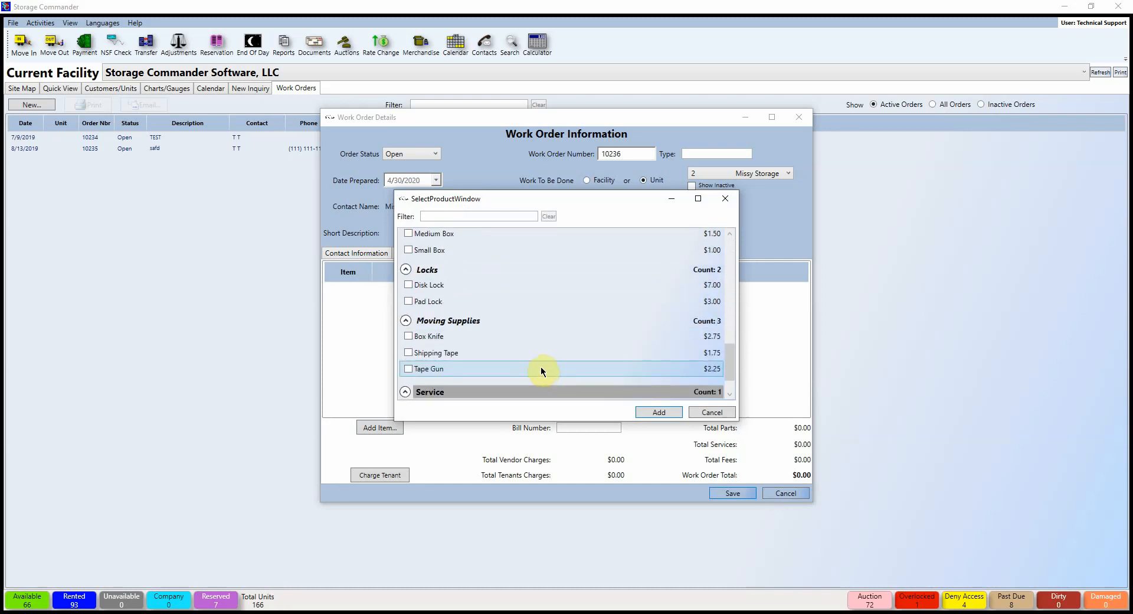
pyautogui.scroll(-2, 541, 371)
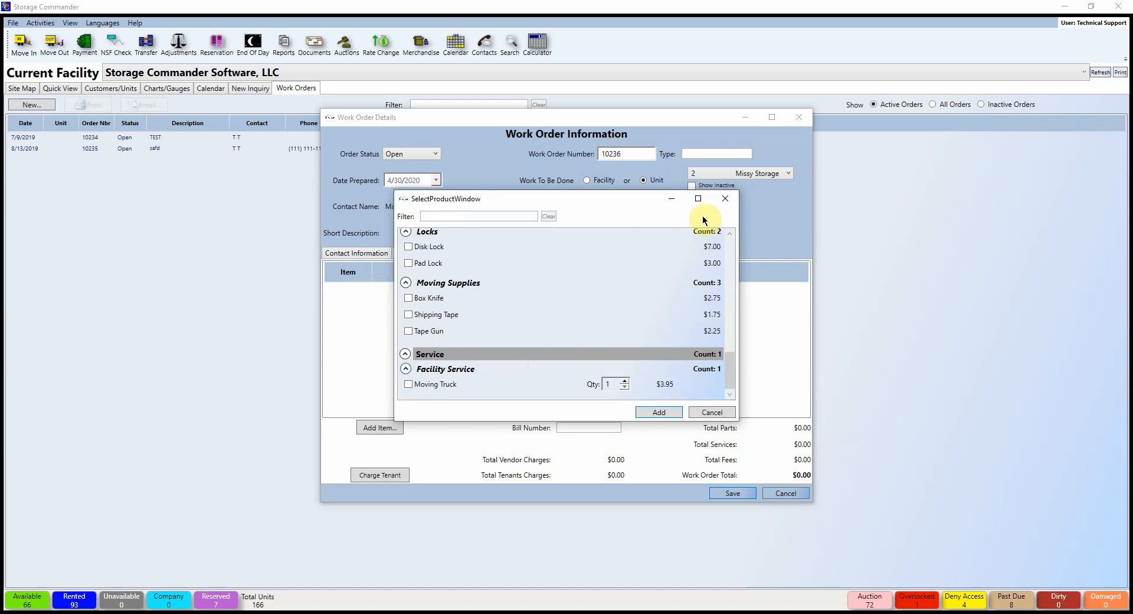
pyautogui.click(725, 198)
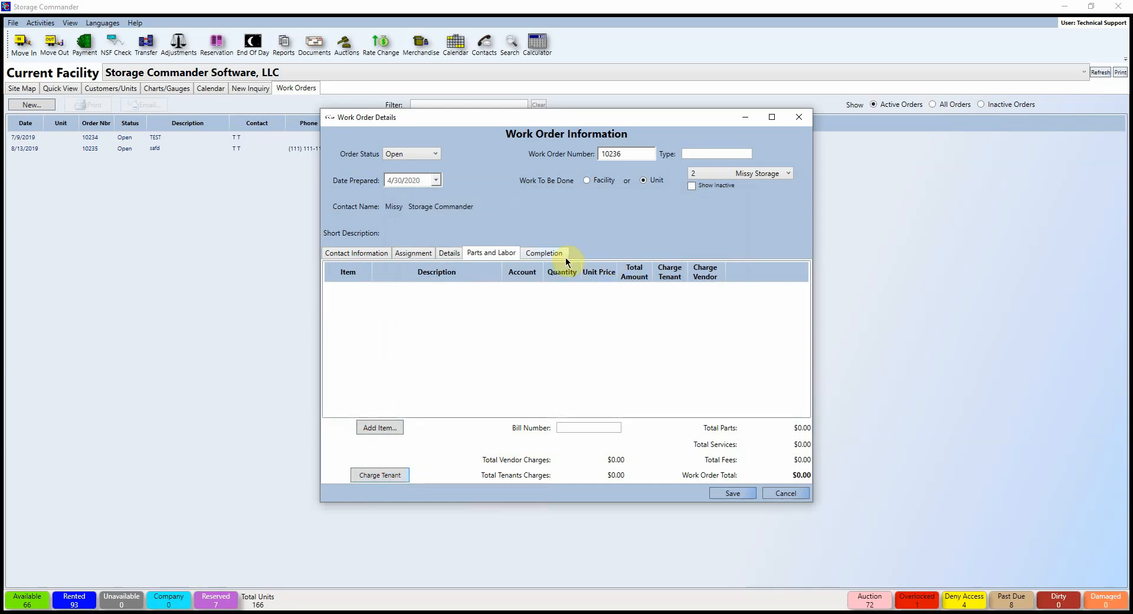
pyautogui.click(541, 252)
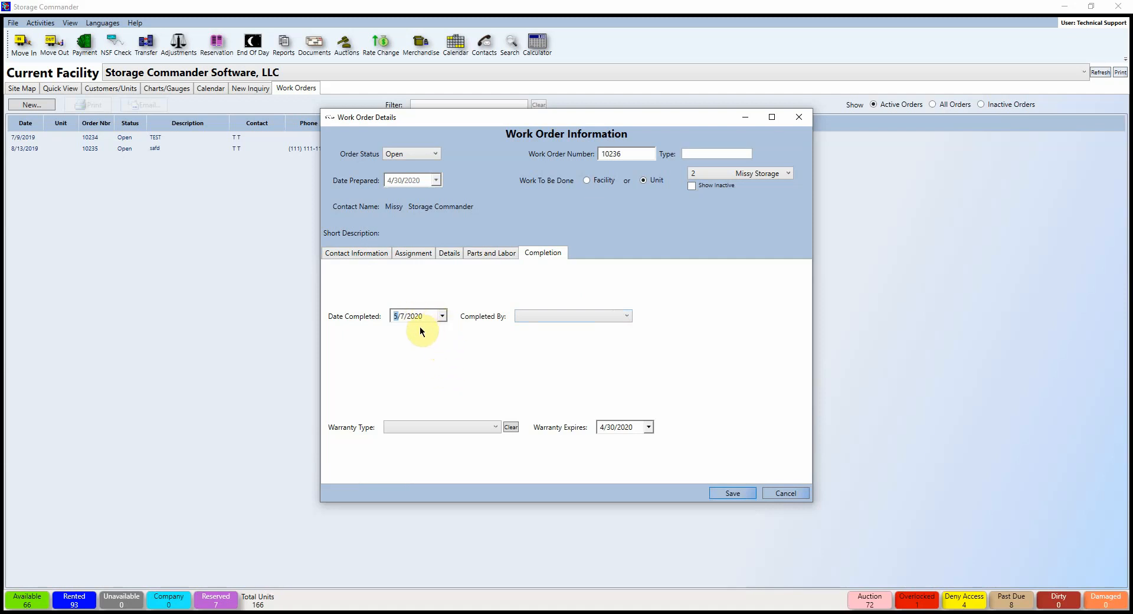
pyautogui.click(587, 319)
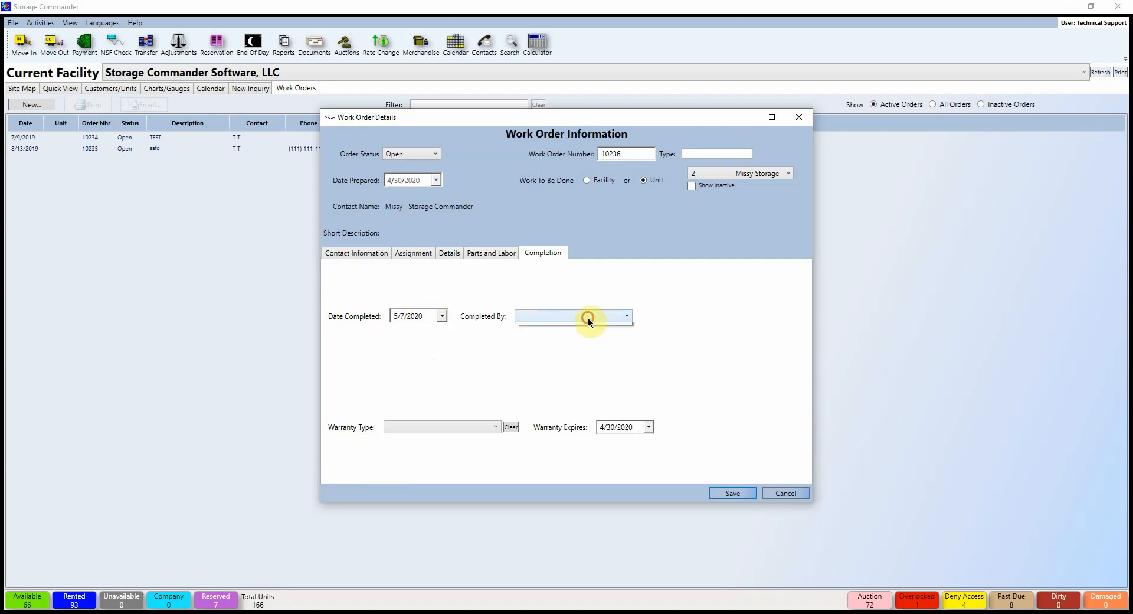
pyautogui.click(660, 331)
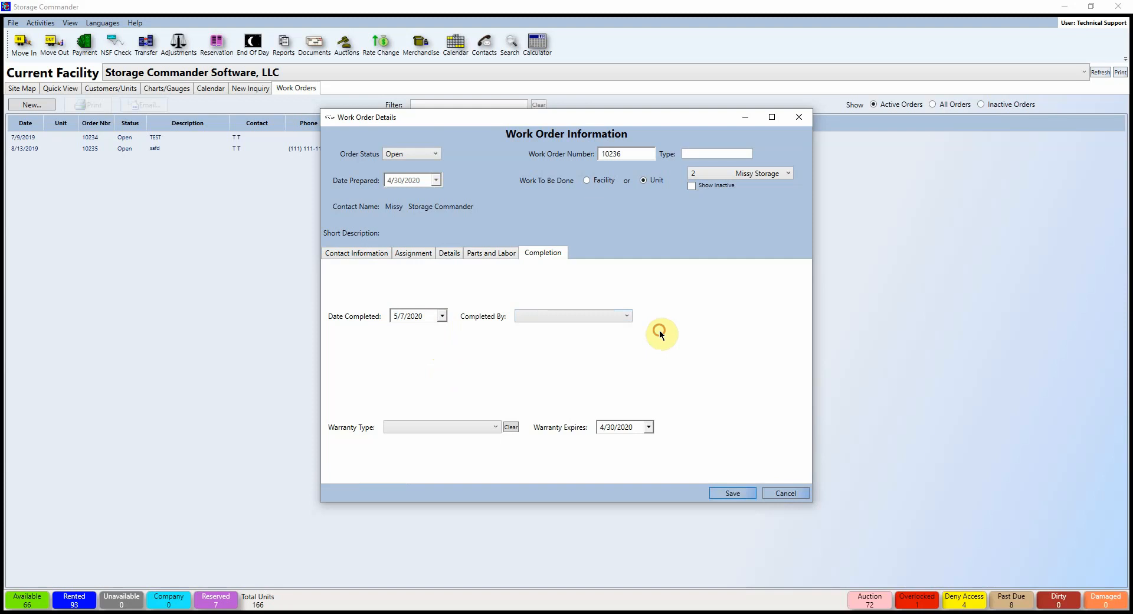
pyautogui.click(495, 426)
pyautogui.click(495, 409)
# Step: Keep work order 10236's status Open and enter the short description 'test'
pyautogui.click(427, 152)
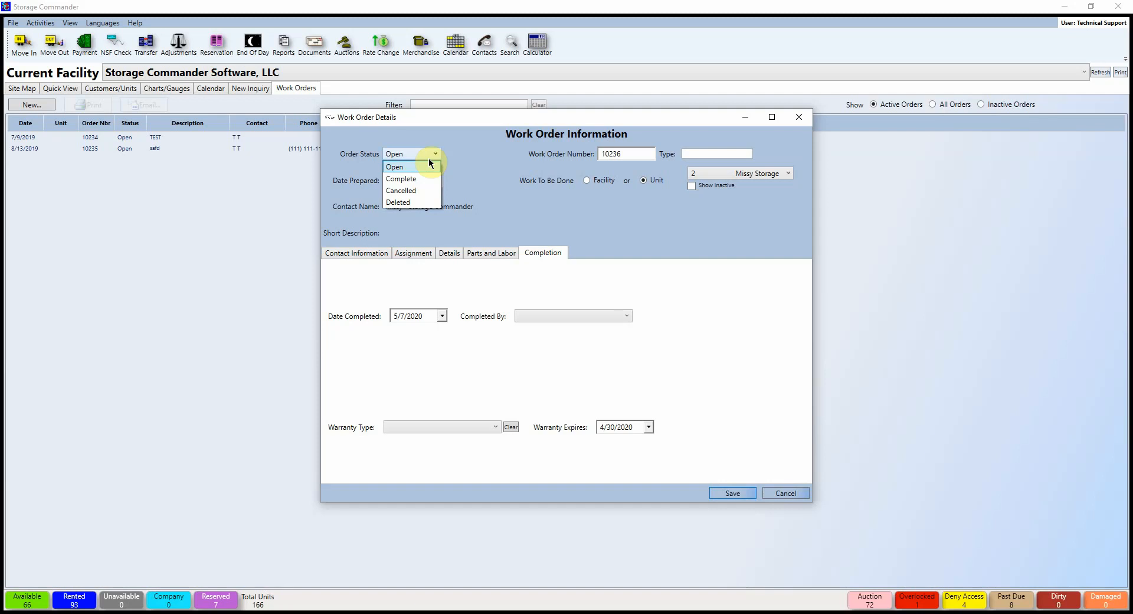
pyautogui.click(461, 163)
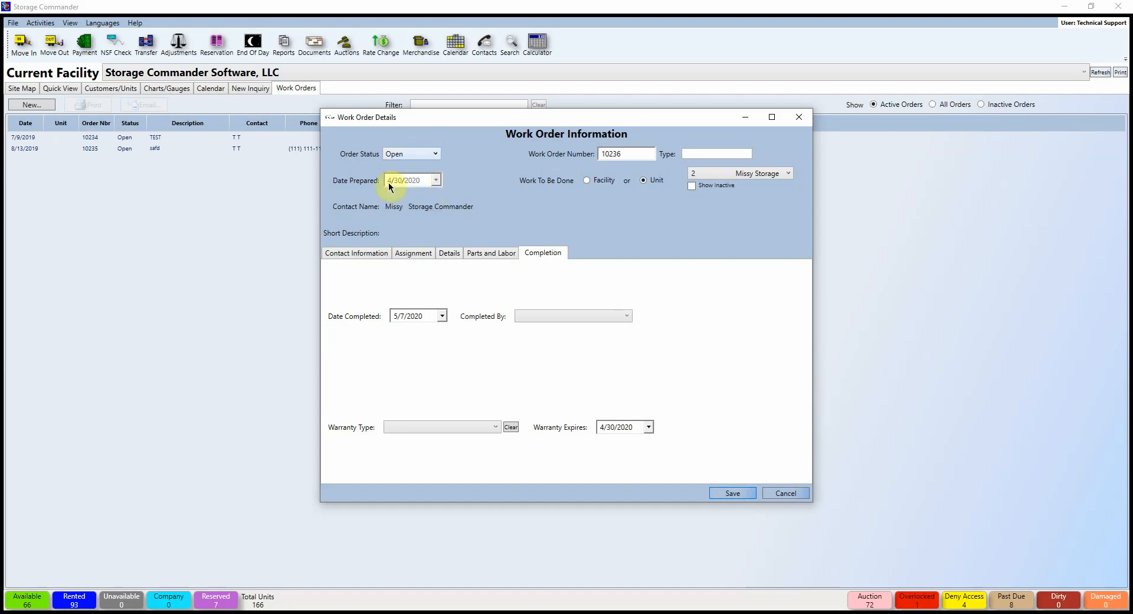
pyautogui.click(413, 252)
pyautogui.click(492, 408)
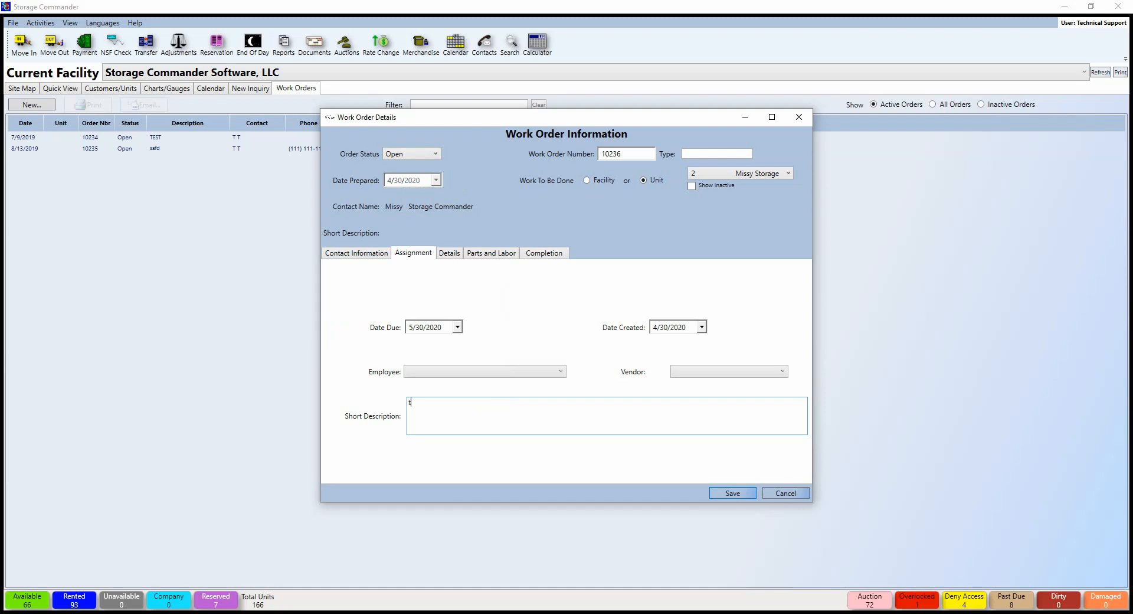
pyautogui.write('test')
# Step: Assign an employee and the Acme Shipping Supplies vendor, then save the work order
pyautogui.click(533, 371)
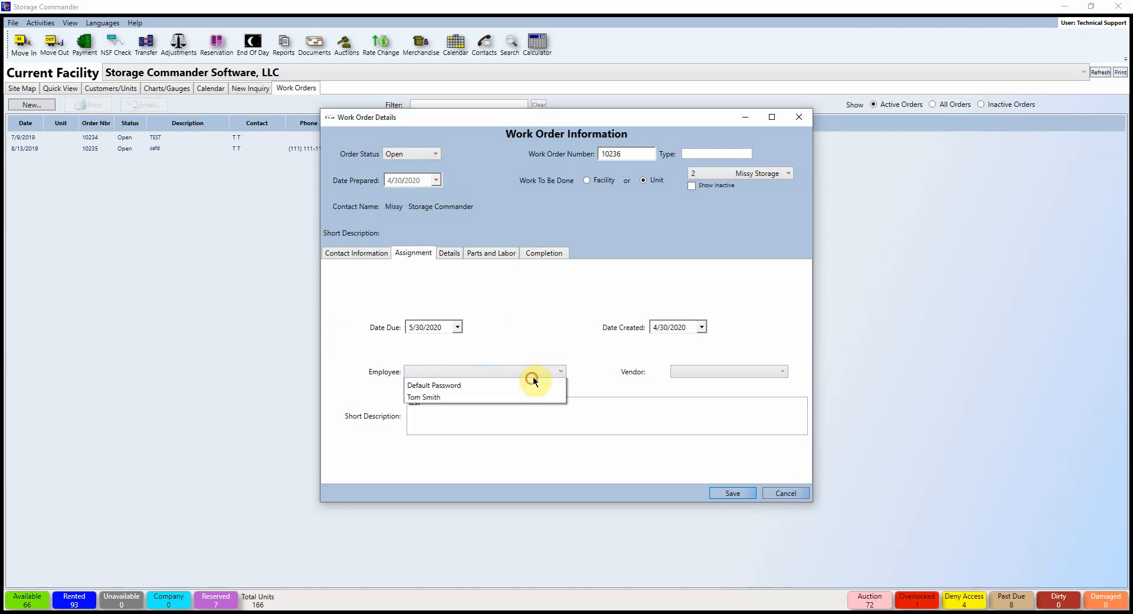
pyautogui.click(513, 372)
pyautogui.click(511, 371)
pyautogui.click(448, 419)
pyautogui.click(692, 371)
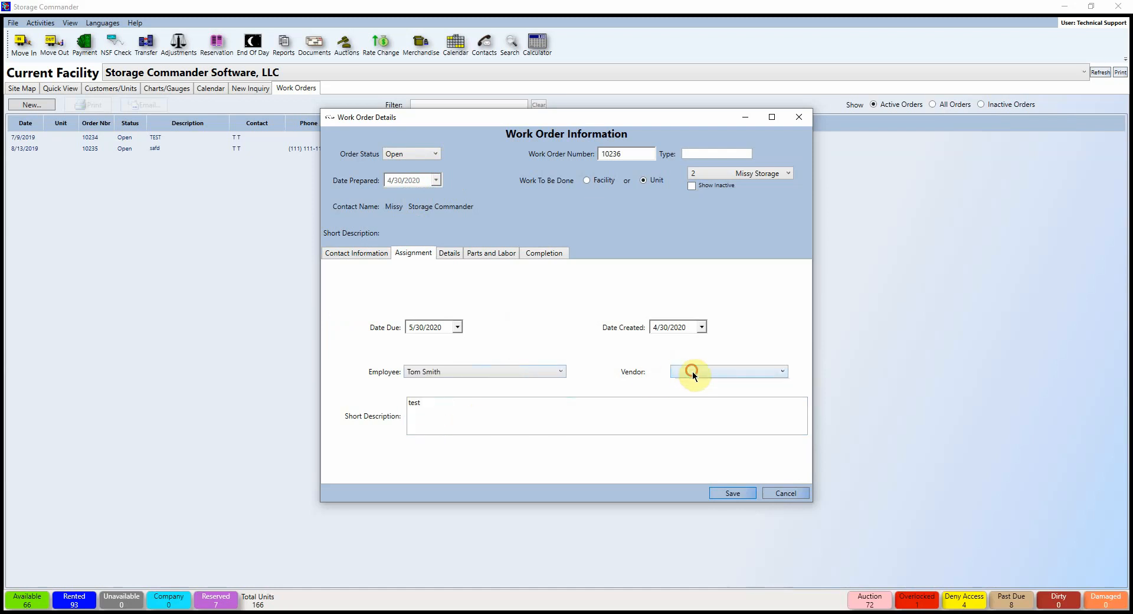
pyautogui.click(689, 384)
pyautogui.press('Return')
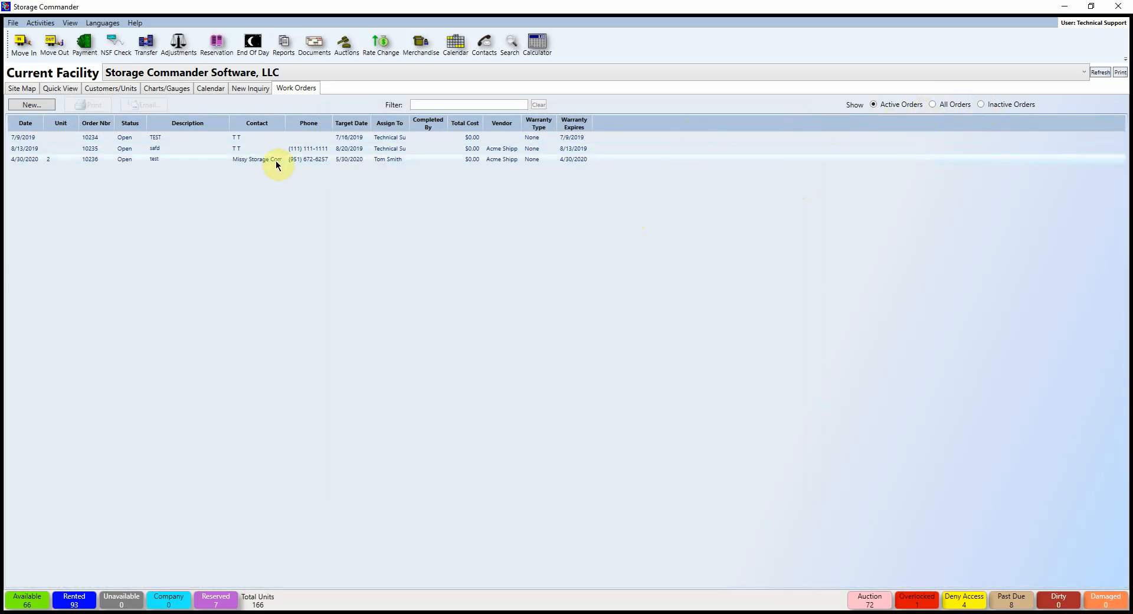
# Step: Change work order 10235's Order Status to Complete and save it
pyautogui.doubleClick(321, 154)
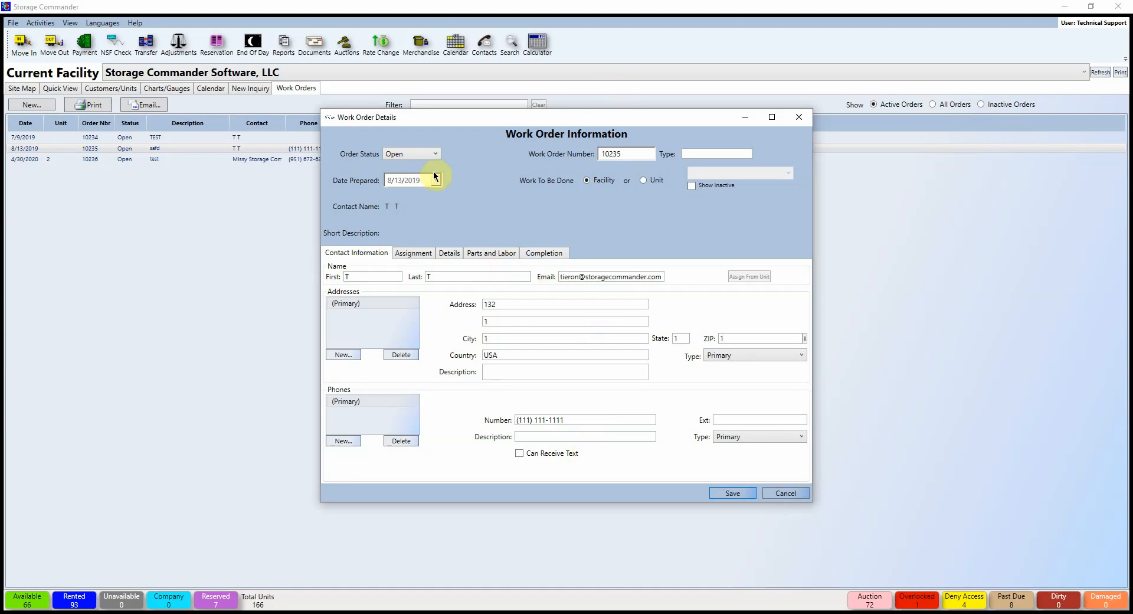
pyautogui.click(429, 154)
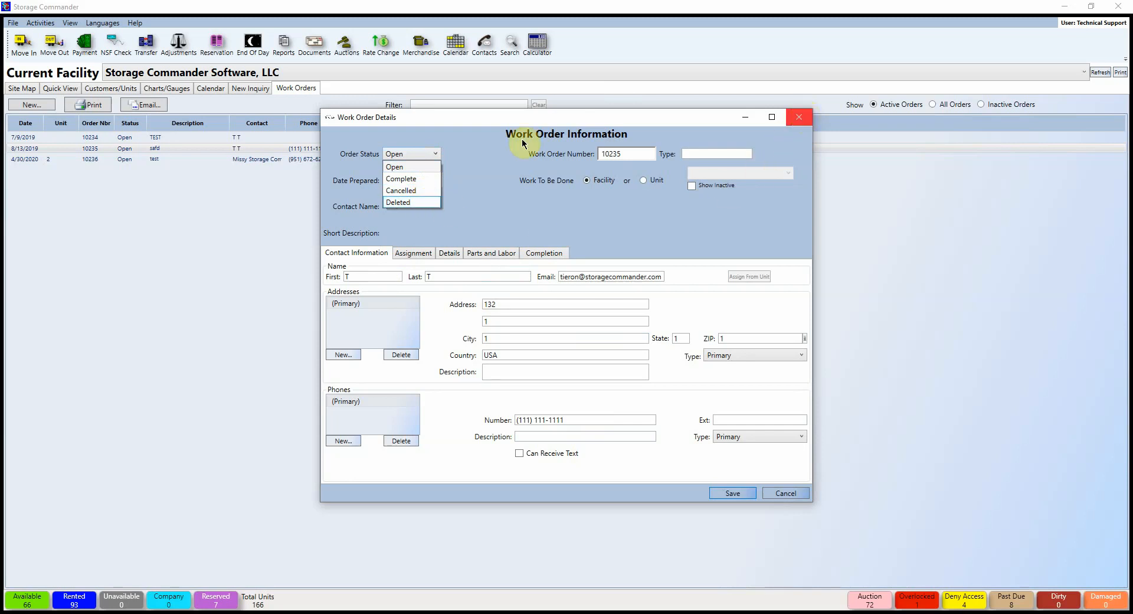
pyautogui.click(400, 178)
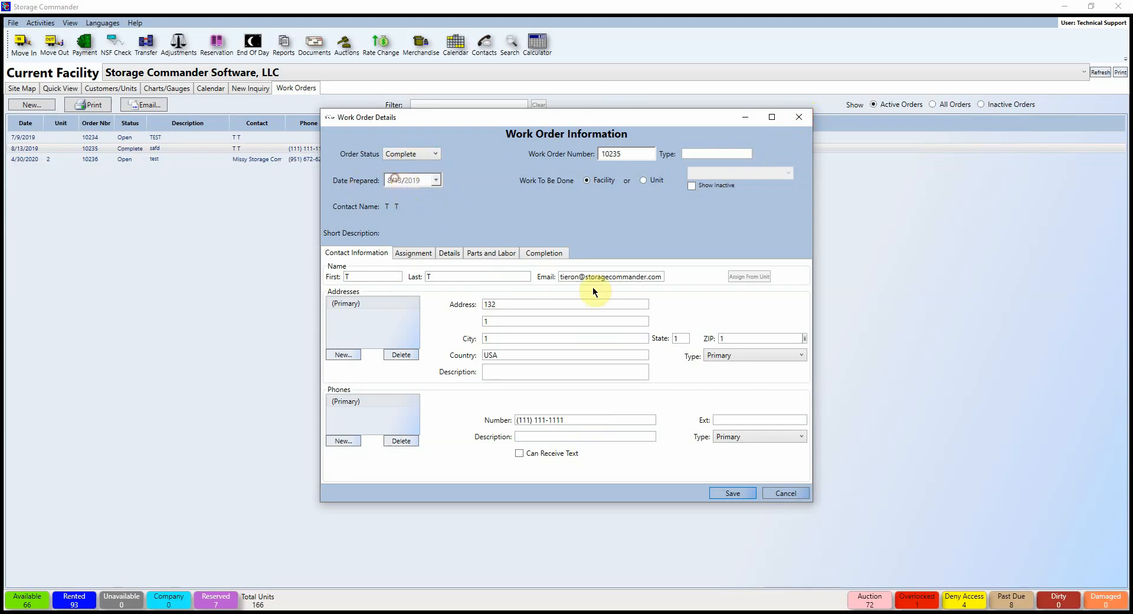
pyautogui.click(732, 492)
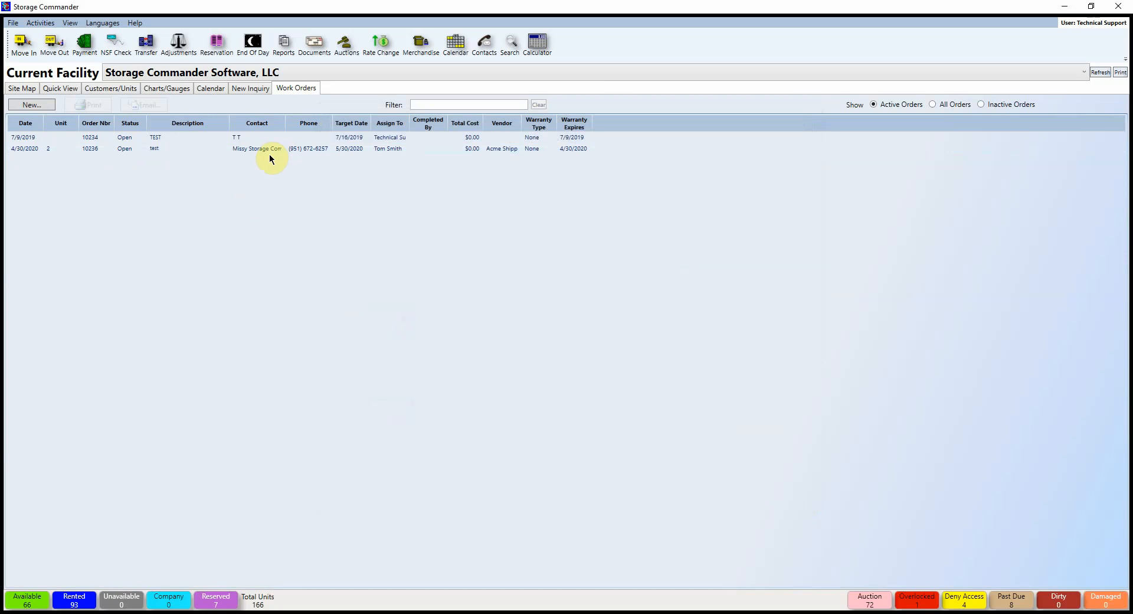
# Step: Email work order 10234 and dismiss the Emailed Successfully message
pyautogui.click(245, 136)
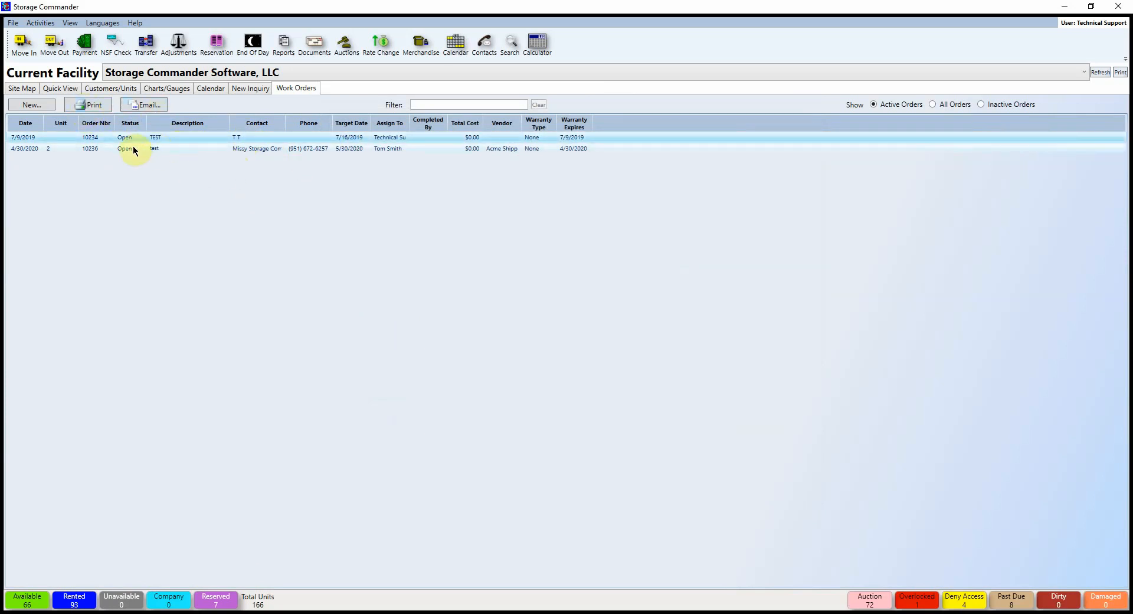
pyautogui.click(129, 105)
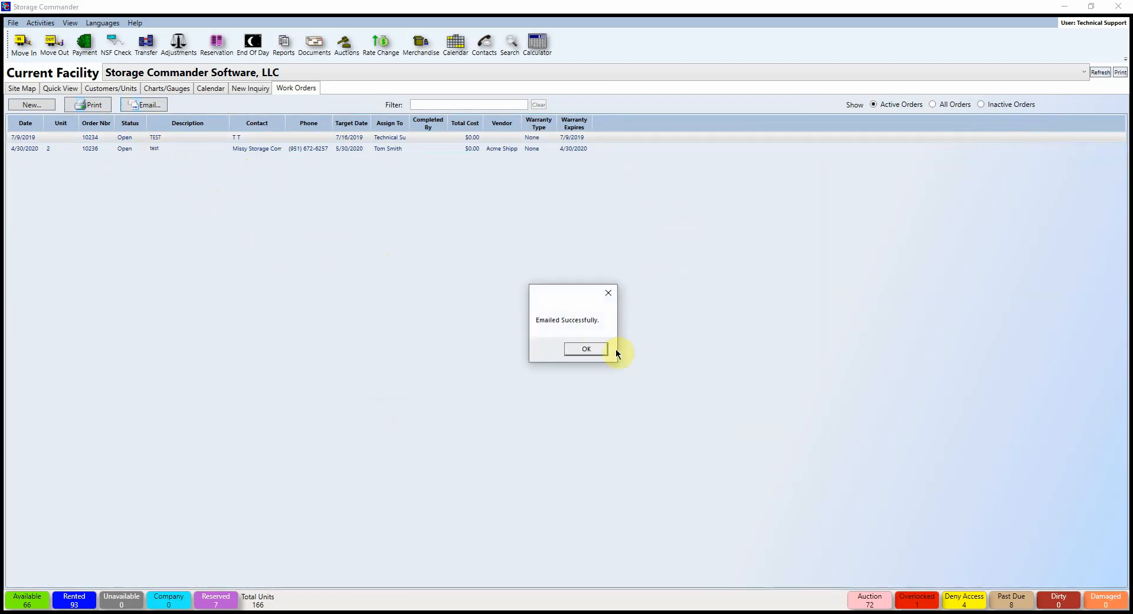
pyautogui.press('Return')
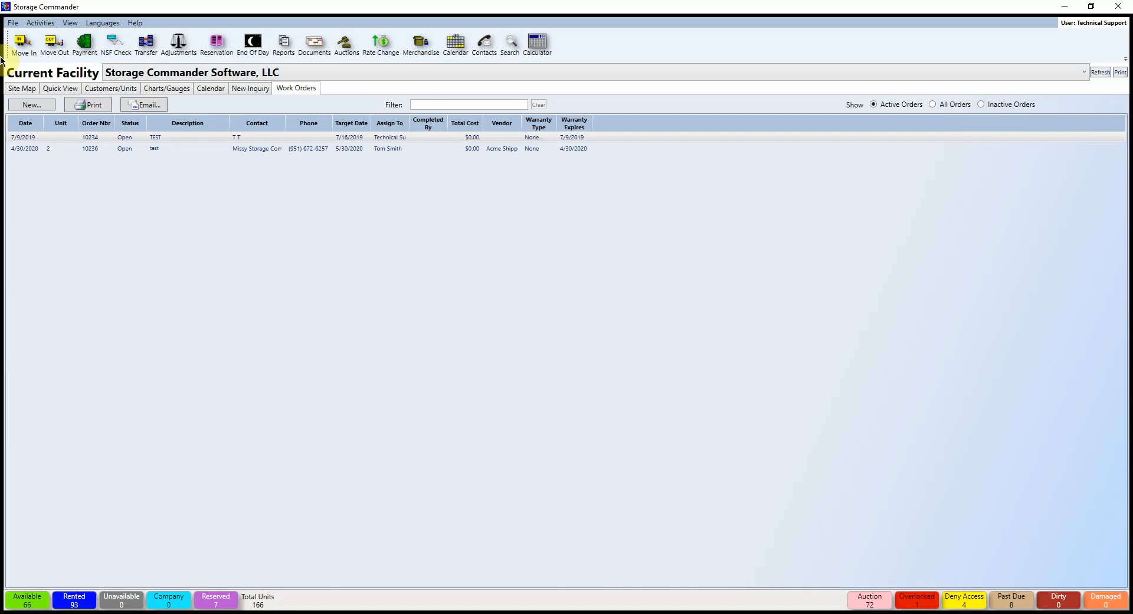
# Step: Start a move-in, tick Has Vehicle on unit 35, and test-search units for '51'
pyautogui.click(21, 43)
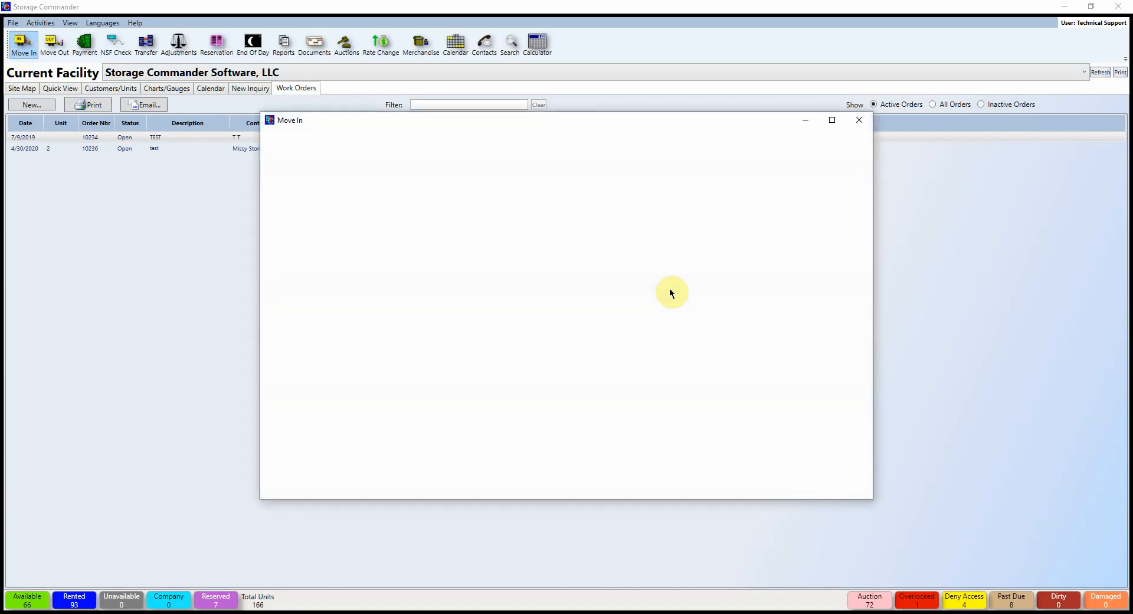
pyautogui.click(409, 208)
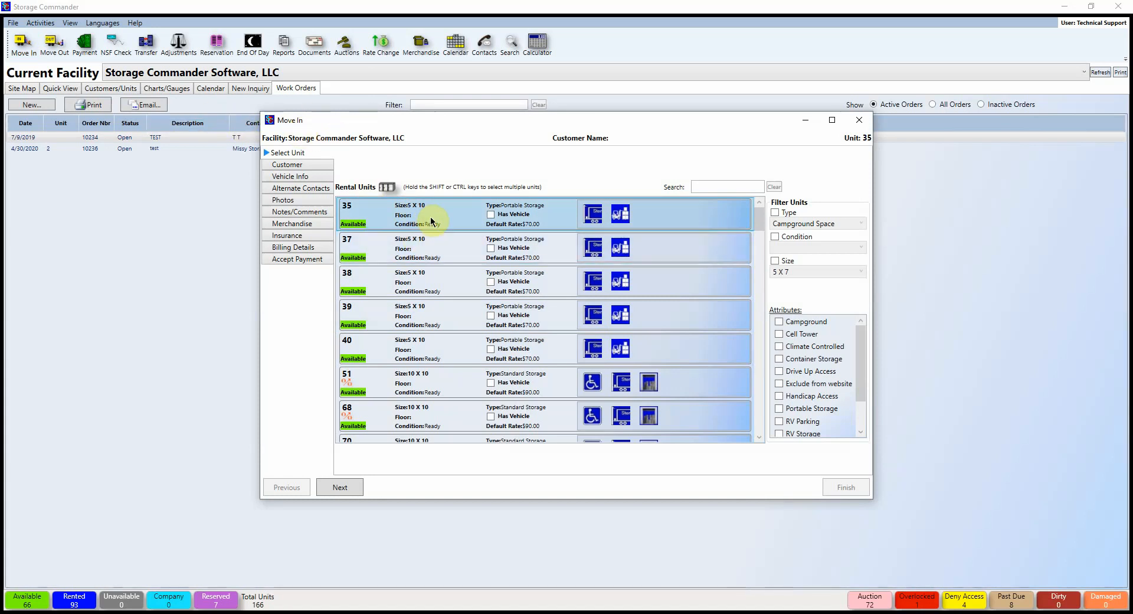
pyautogui.click(491, 215)
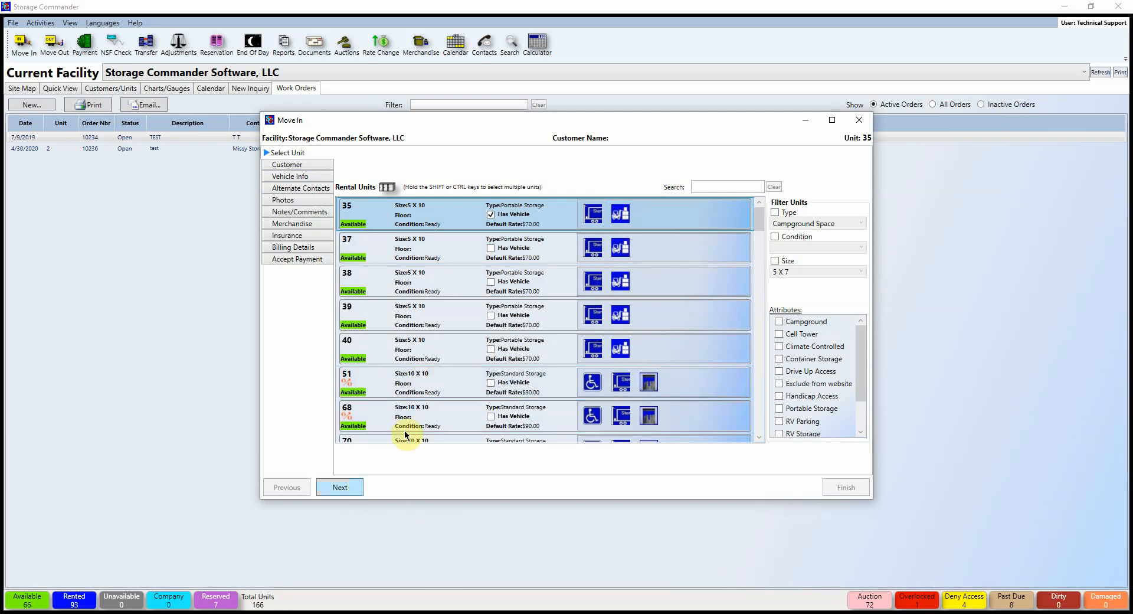
pyautogui.click(732, 191)
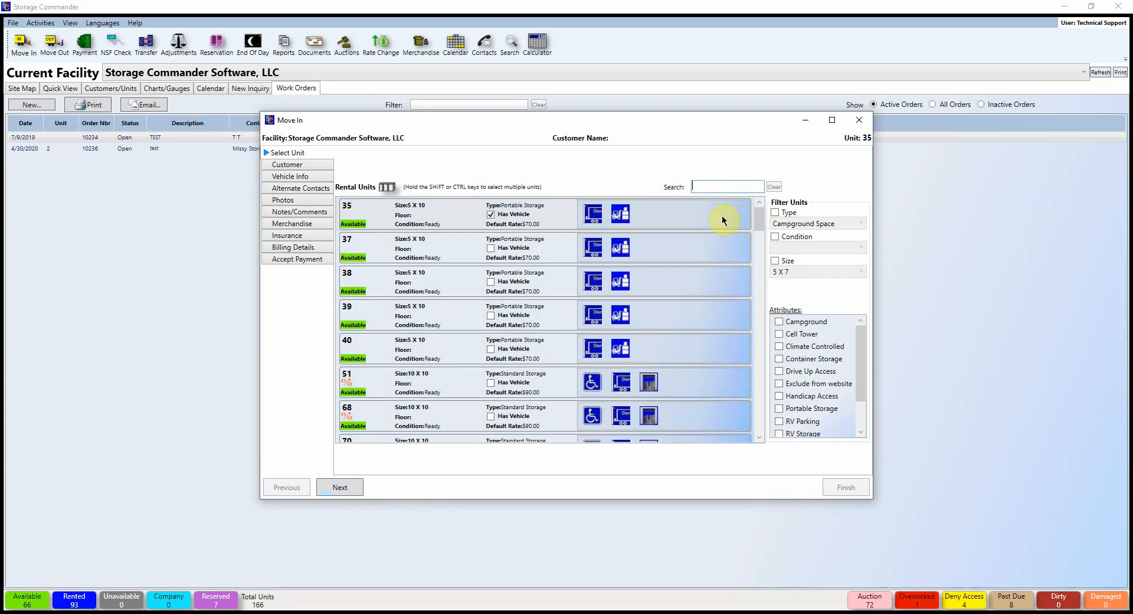
pyautogui.write('51')
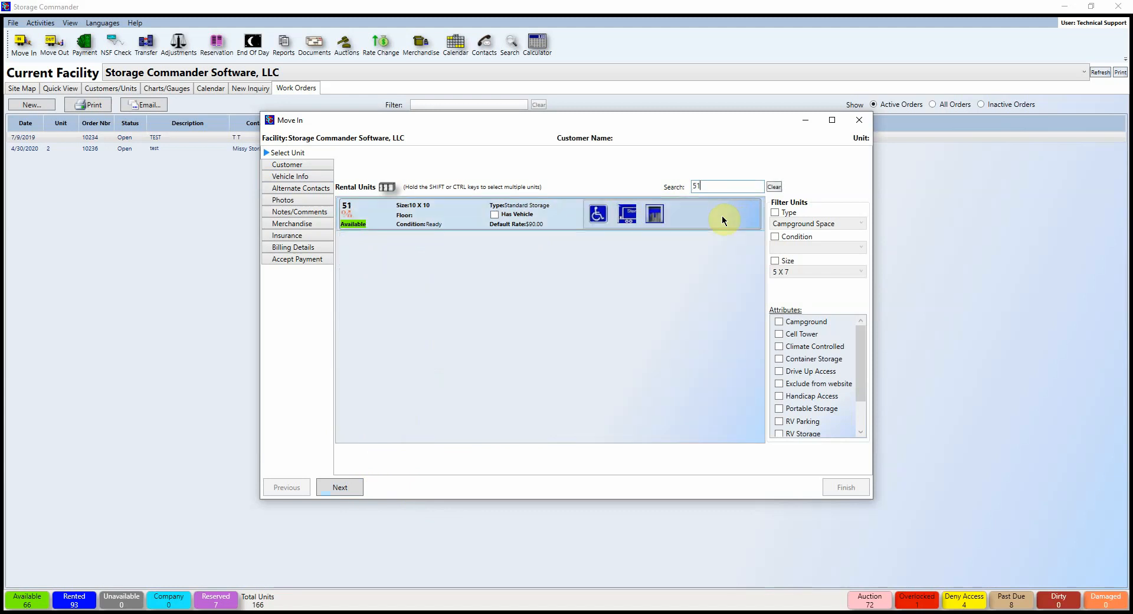
pyautogui.press('BackSpace')
pyautogui.press('BackSpace')
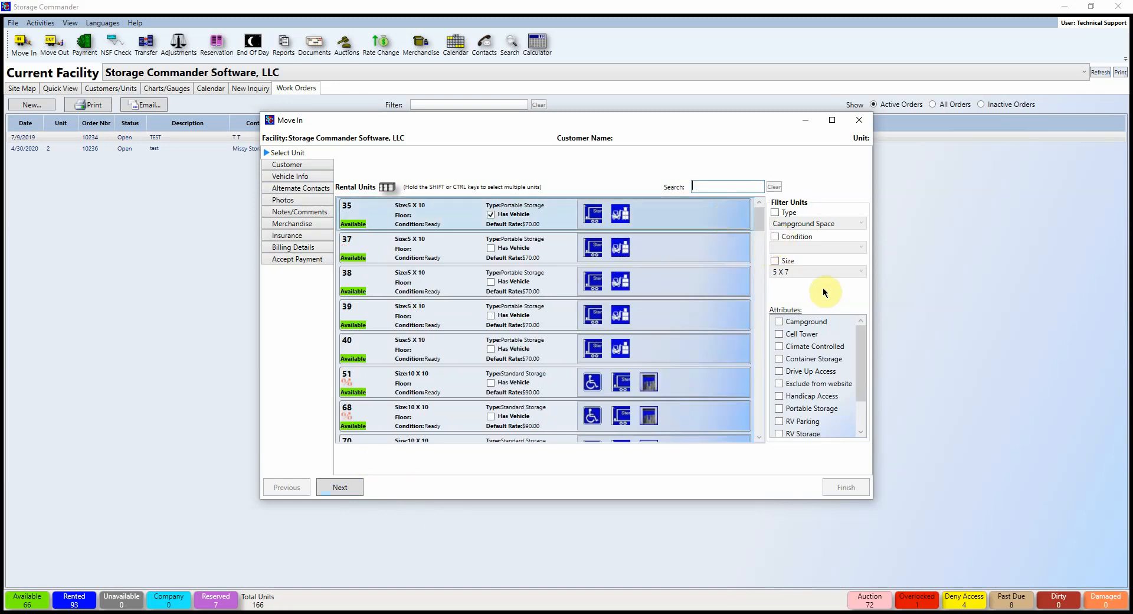
# Step: Try the 10 X 10 size filter, clear all filters, then select unit 35 and continue
pyautogui.click(775, 237)
pyautogui.click(775, 261)
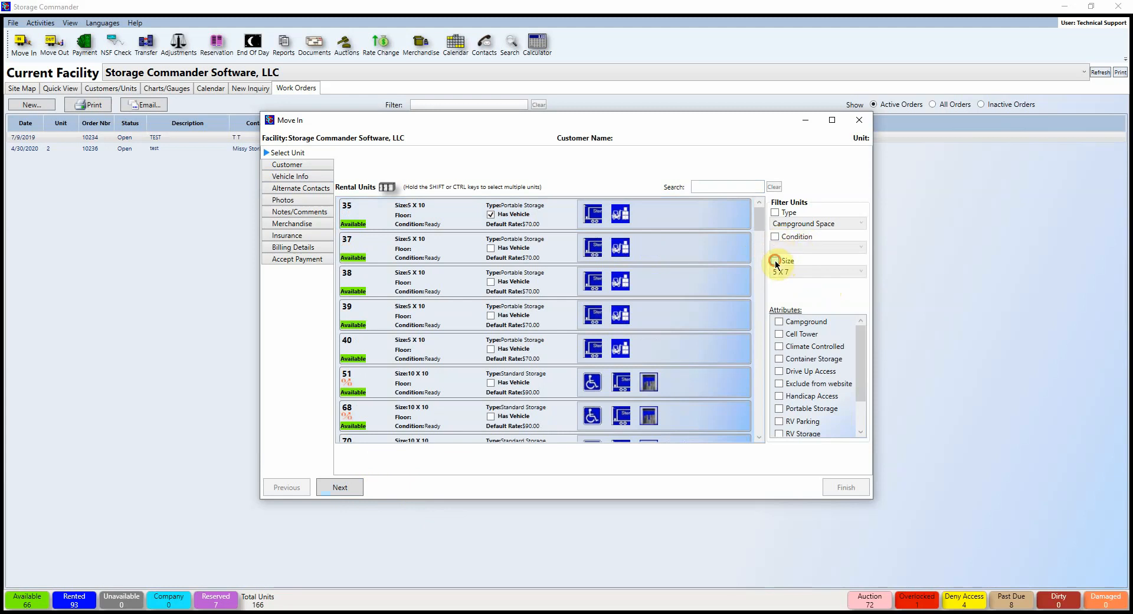
pyautogui.click(794, 272)
pyautogui.click(803, 308)
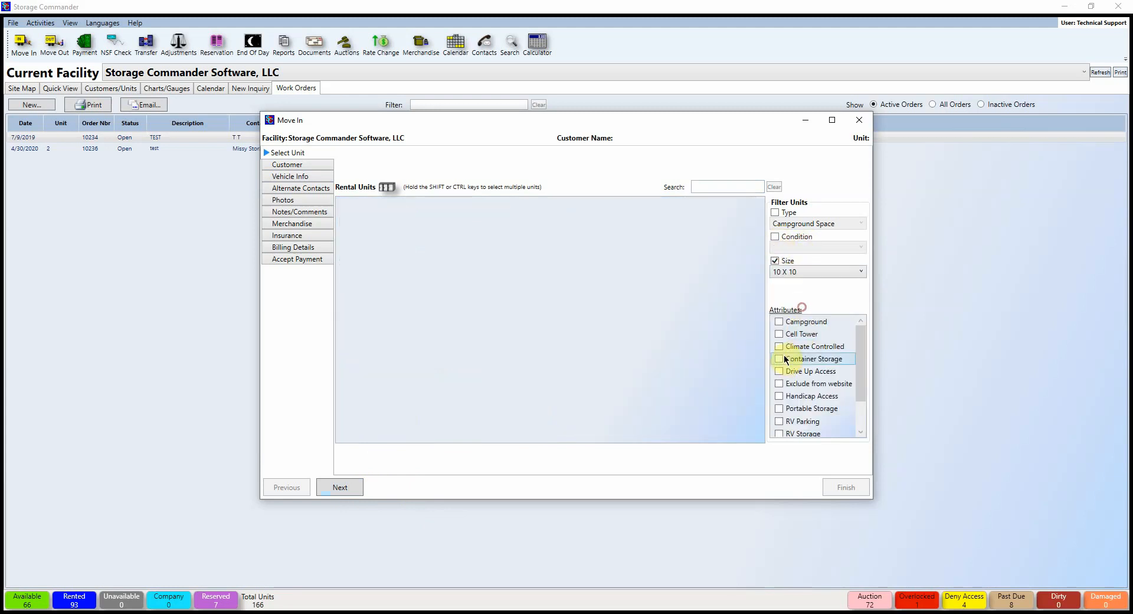
pyautogui.click(780, 269)
pyautogui.click(777, 263)
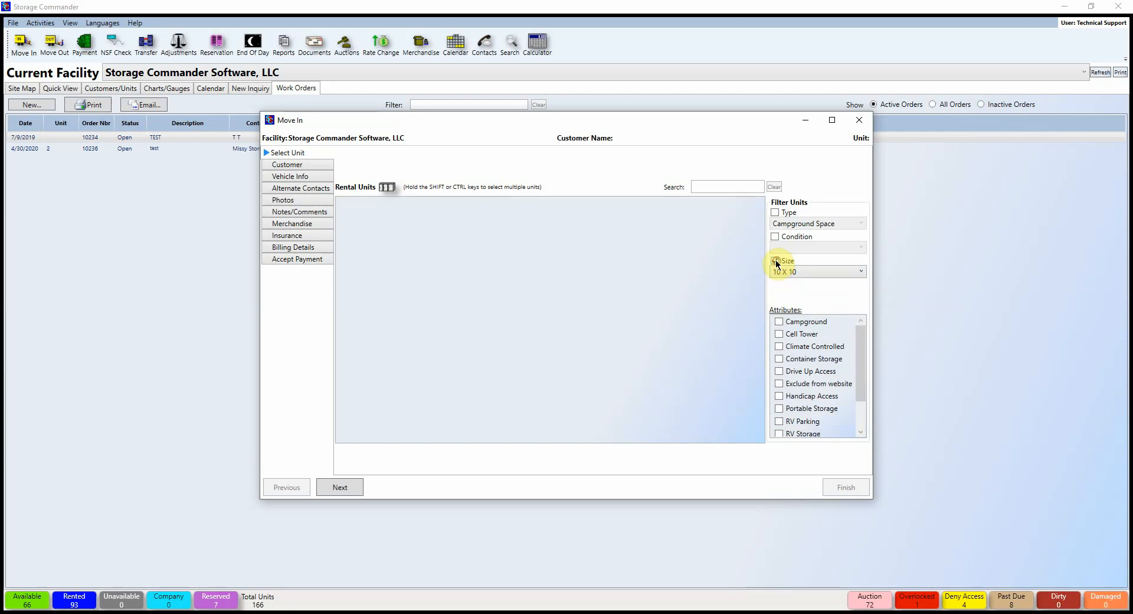
pyautogui.click(775, 261)
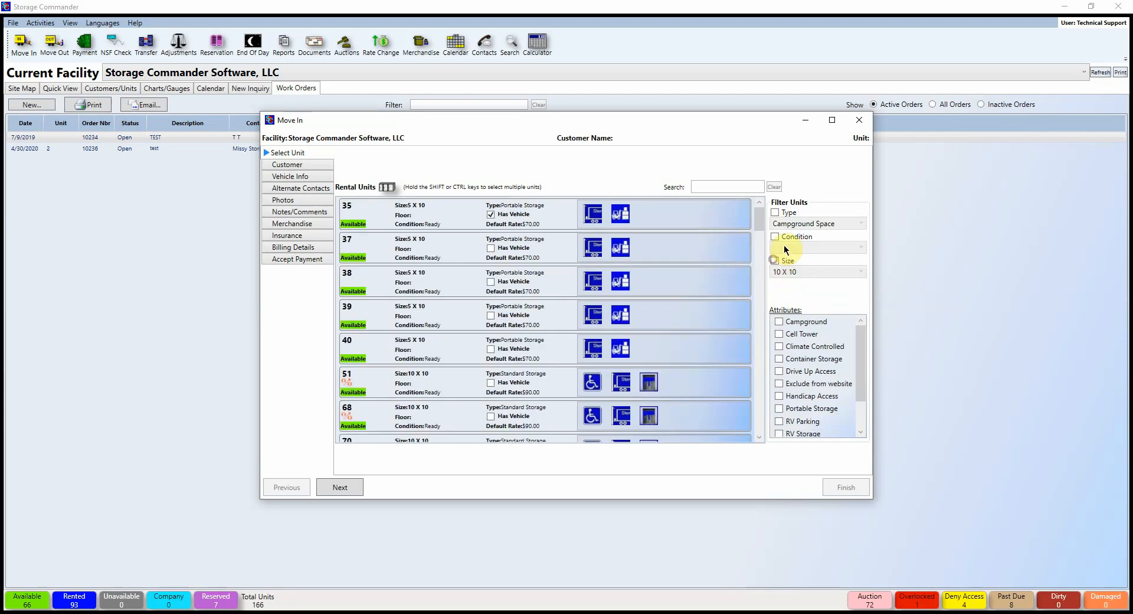
pyautogui.click(402, 216)
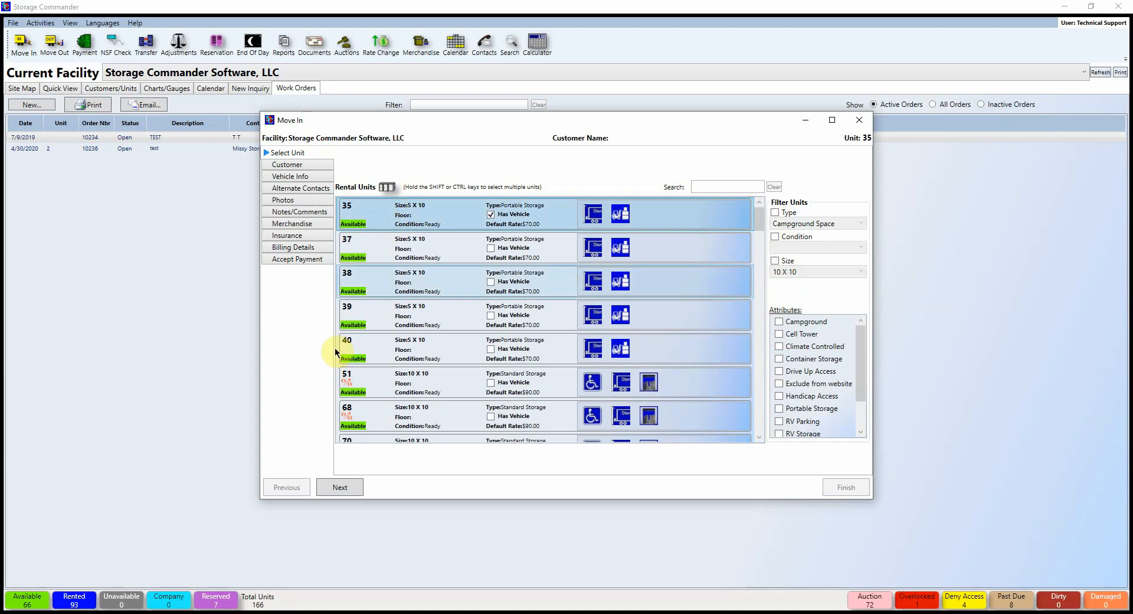
pyautogui.click(340, 487)
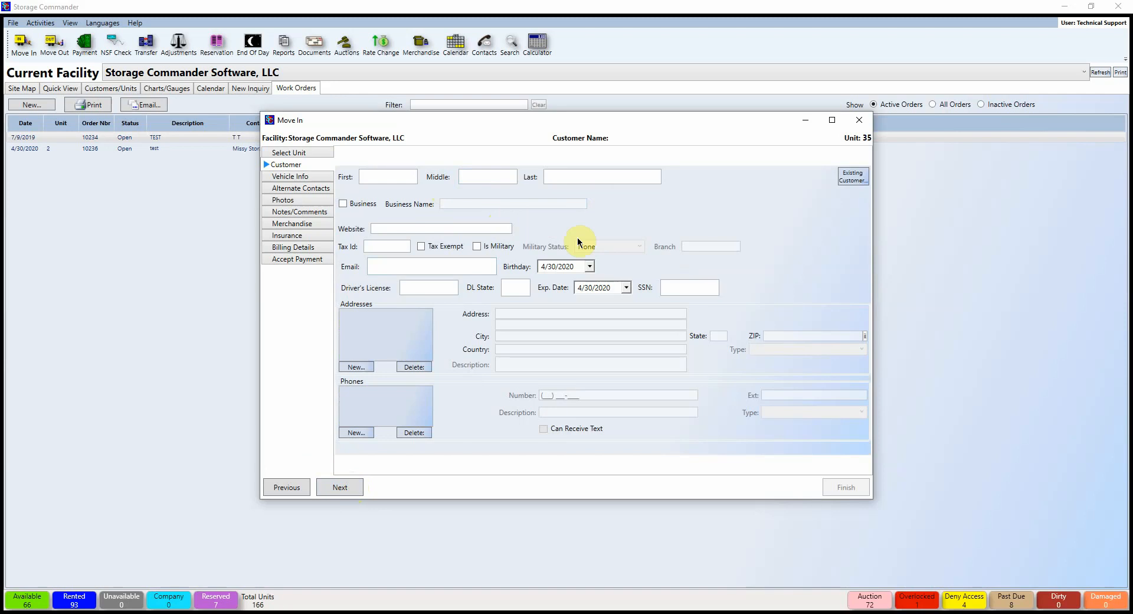
# Step: Type the tenant's first name in the First field and last name in the Last field
pyautogui.click(373, 176)
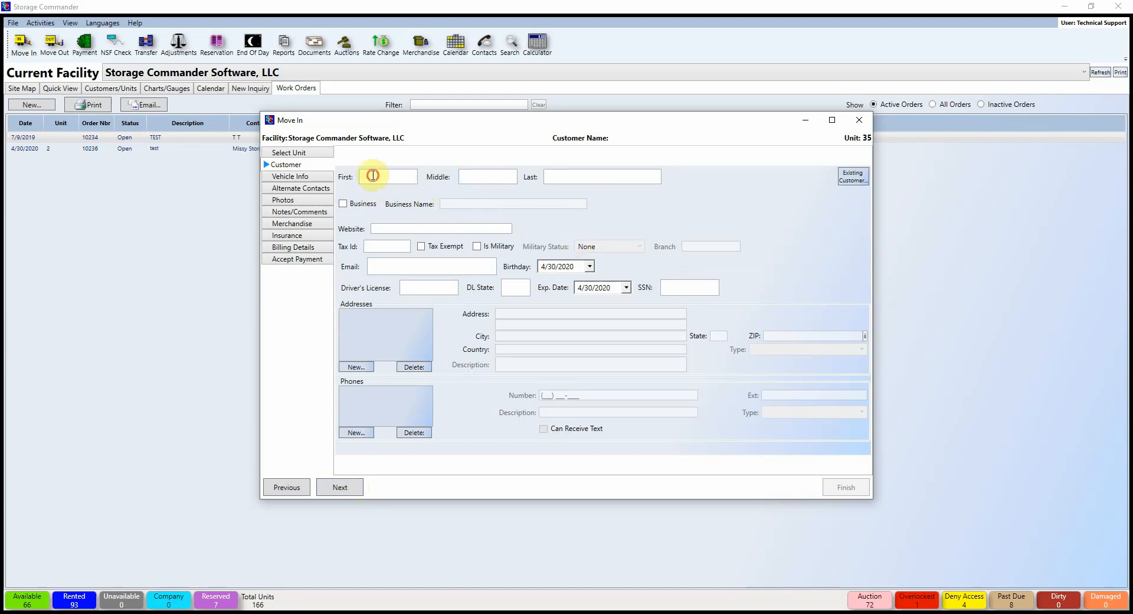
pyautogui.press('Tab')
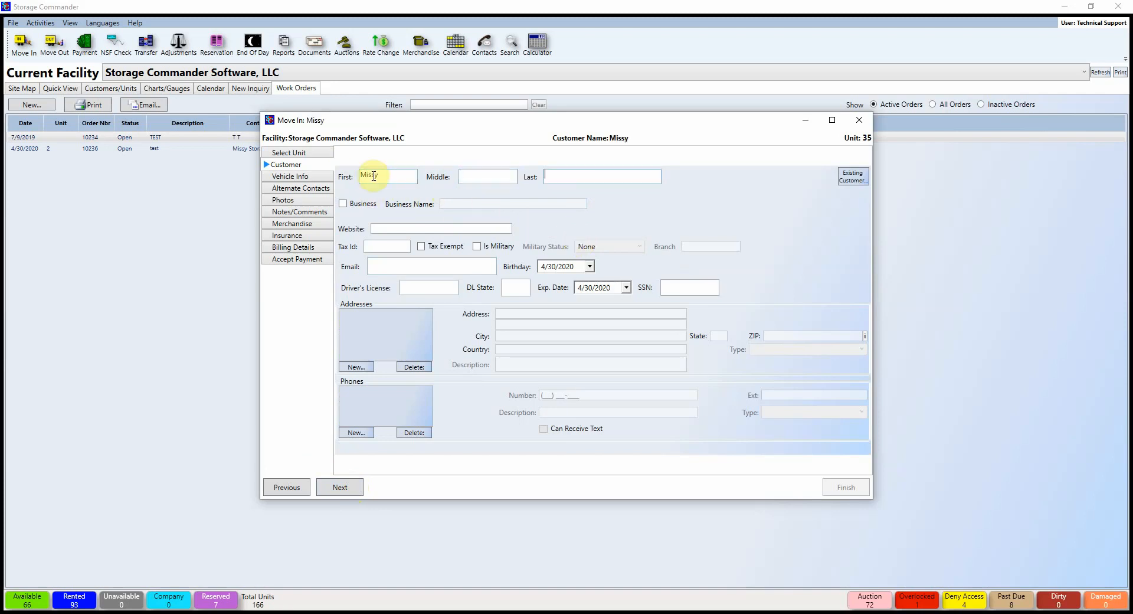
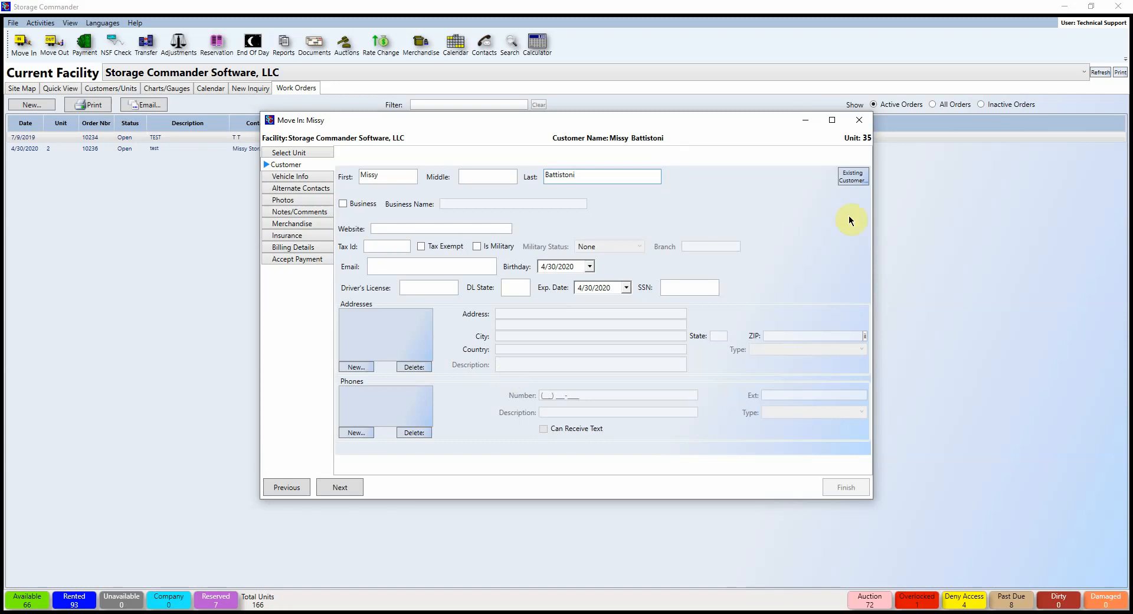
# Step: Pick the existing customer record and copy Photos, Fingerprints and Comments from the unit 31 contract
pyautogui.click(854, 178)
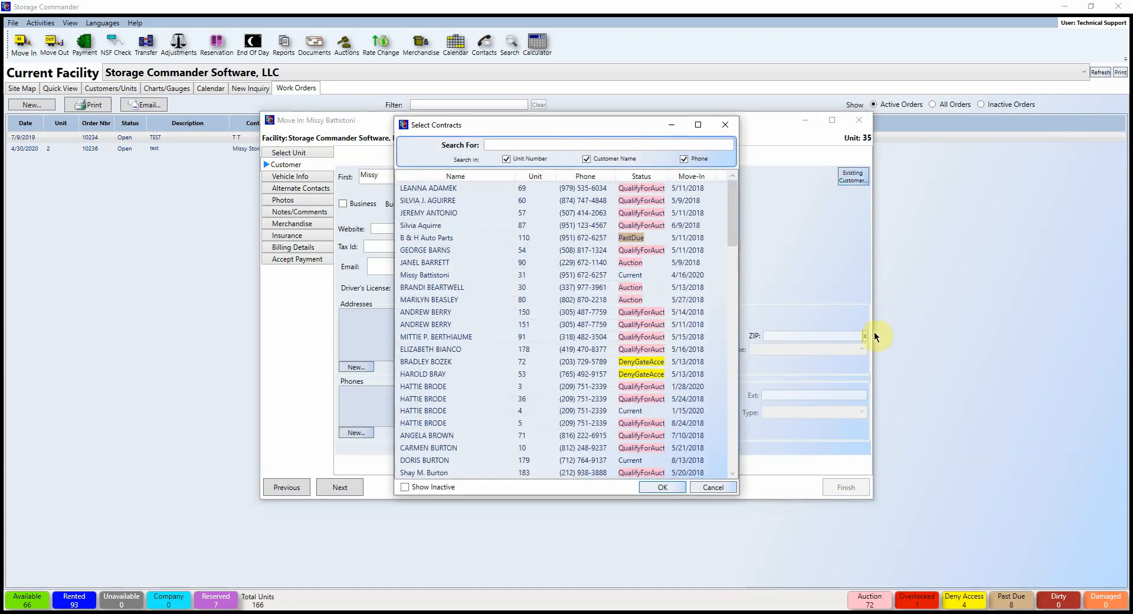
pyautogui.click(444, 275)
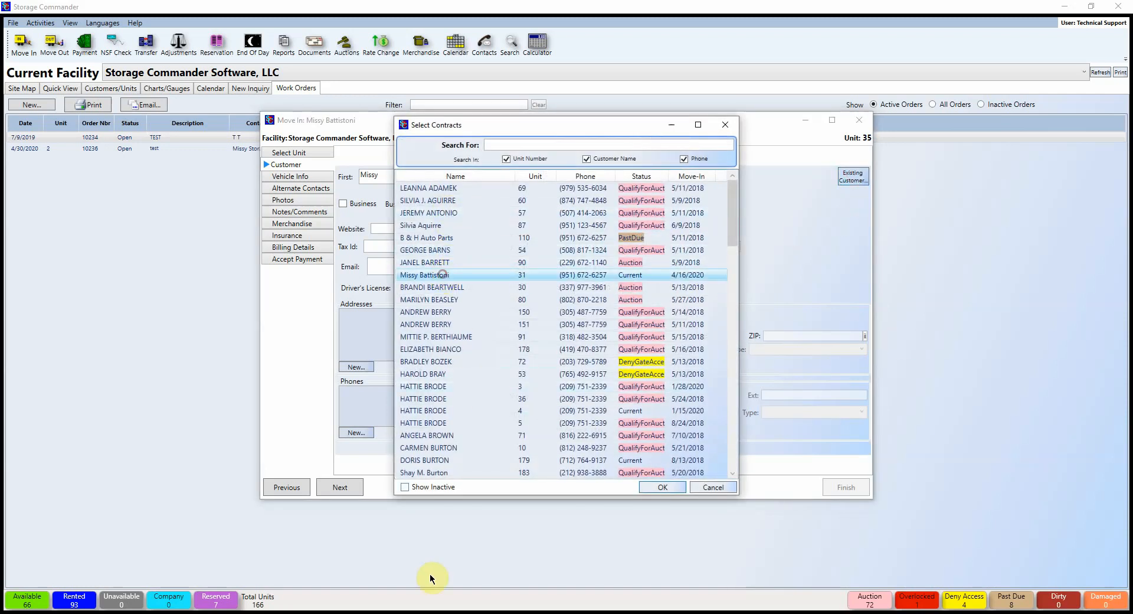
pyautogui.click(670, 487)
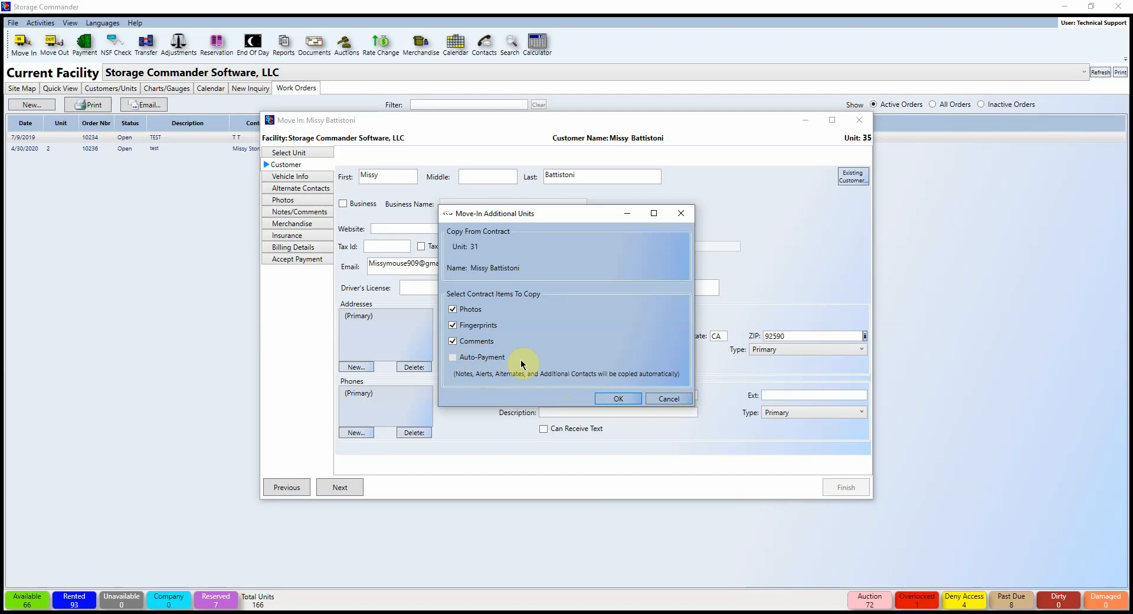
pyautogui.click(624, 398)
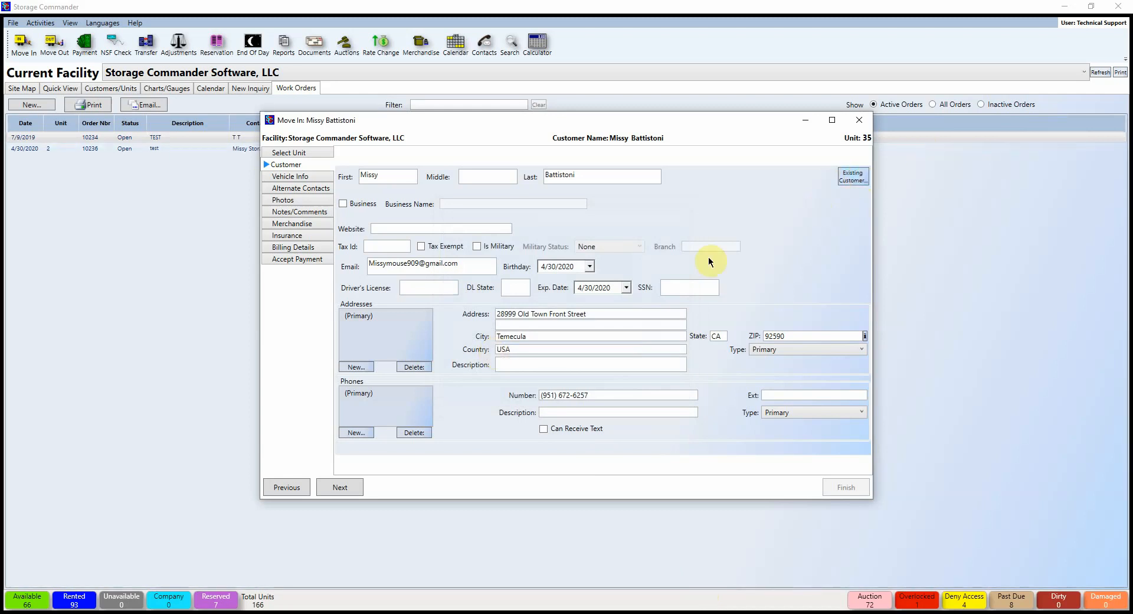
pyautogui.click(853, 176)
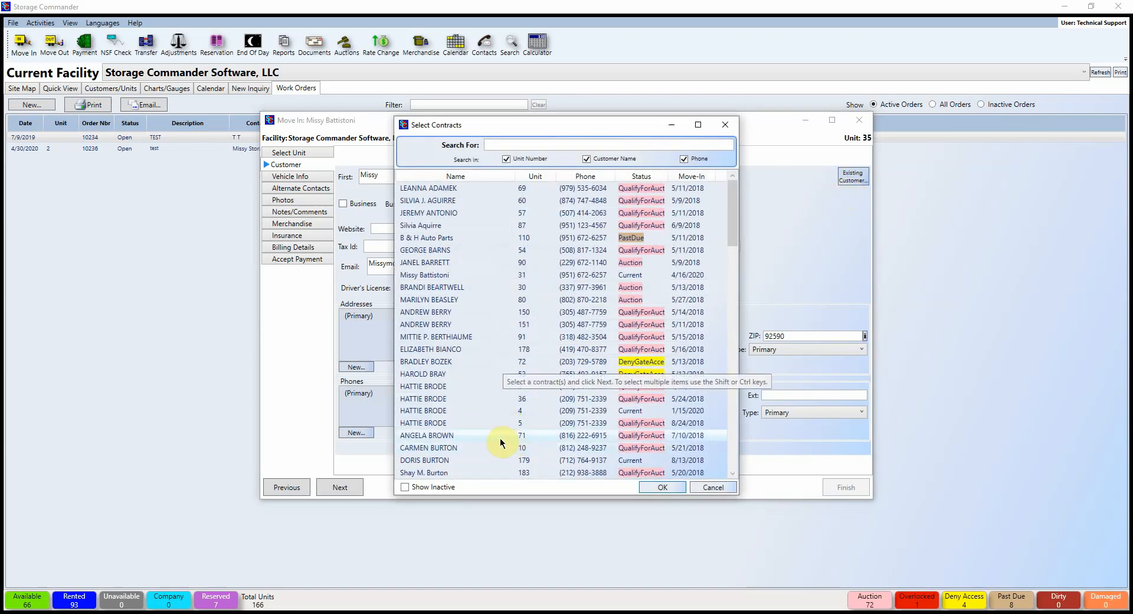
pyautogui.click(406, 487)
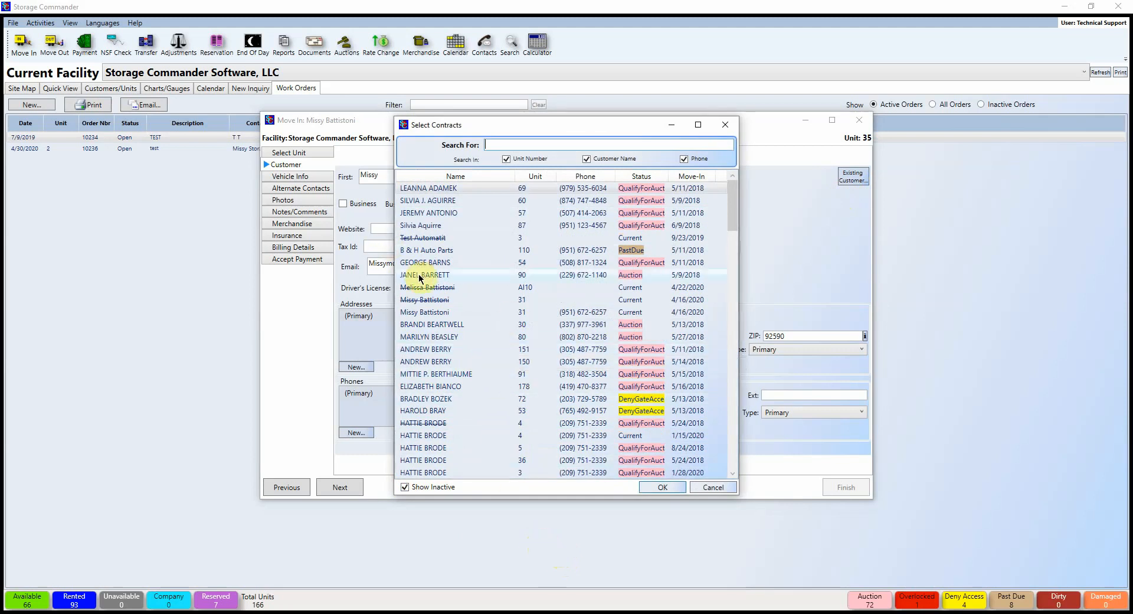
pyautogui.click(426, 288)
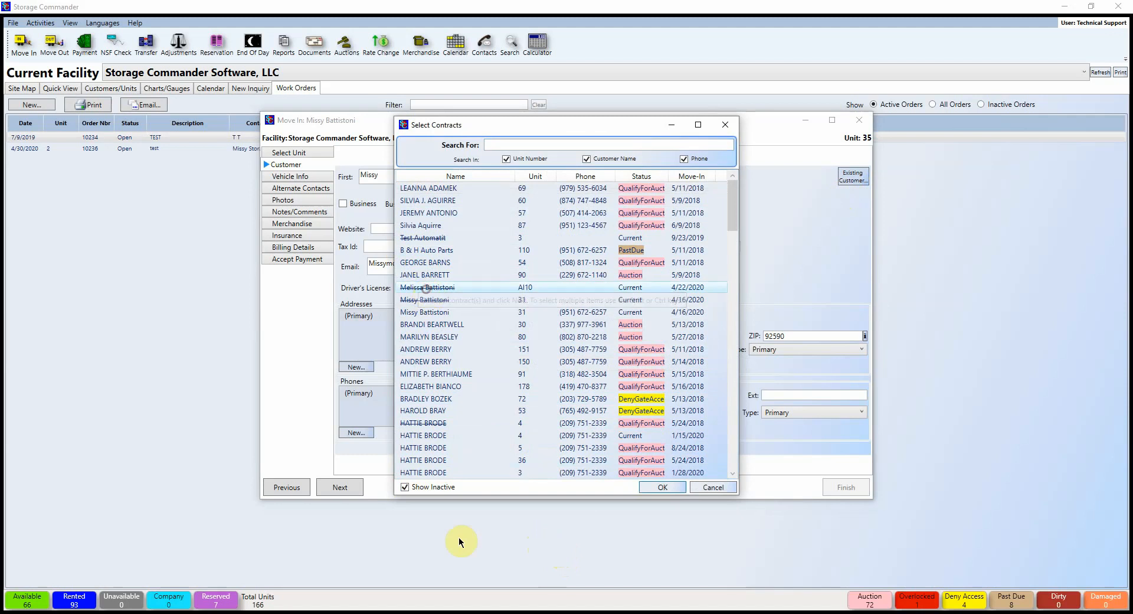
pyautogui.click(677, 487)
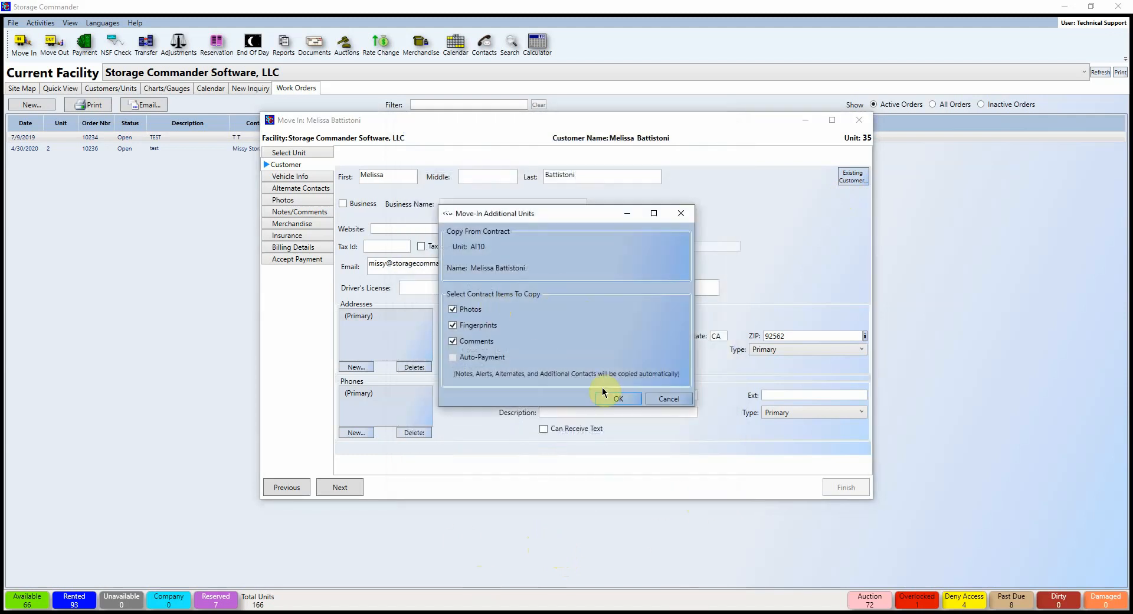
pyautogui.click(618, 397)
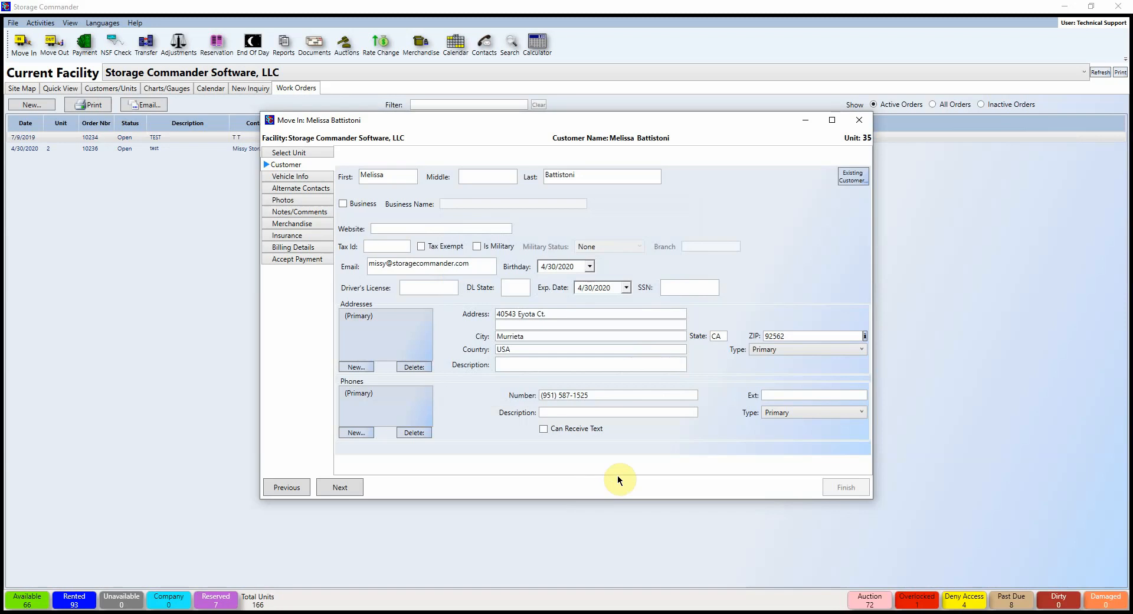
pyautogui.click(853, 177)
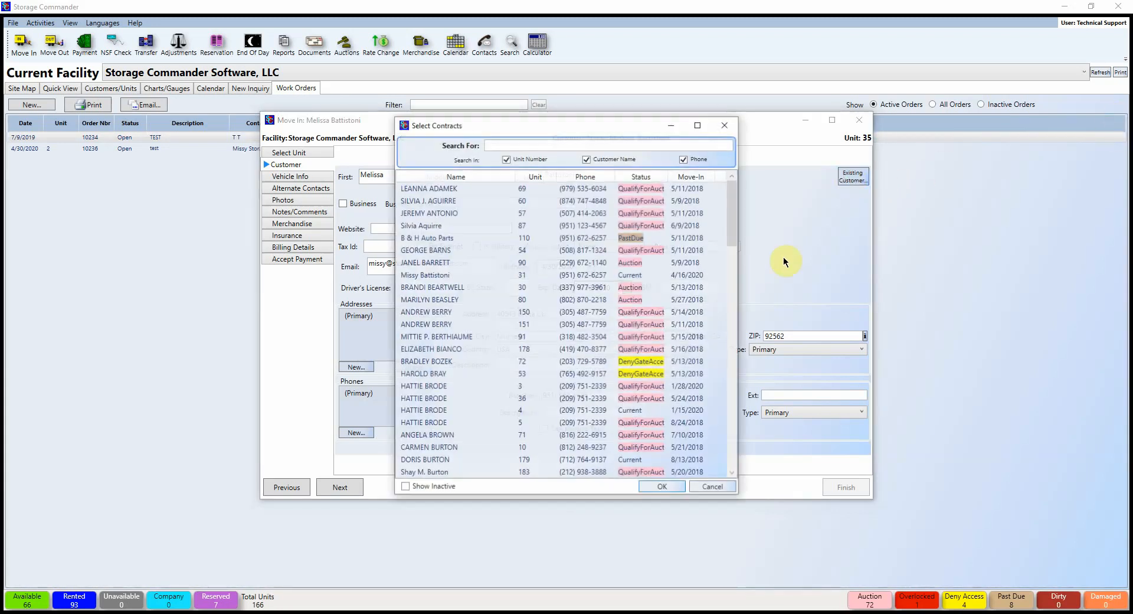
pyautogui.click(457, 276)
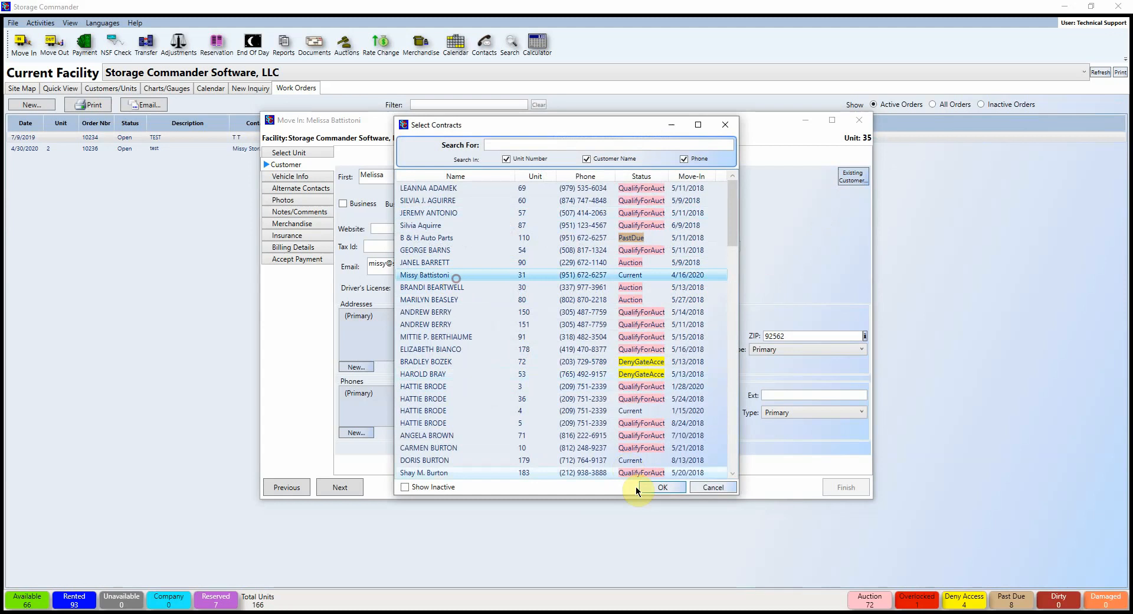
pyautogui.click(659, 489)
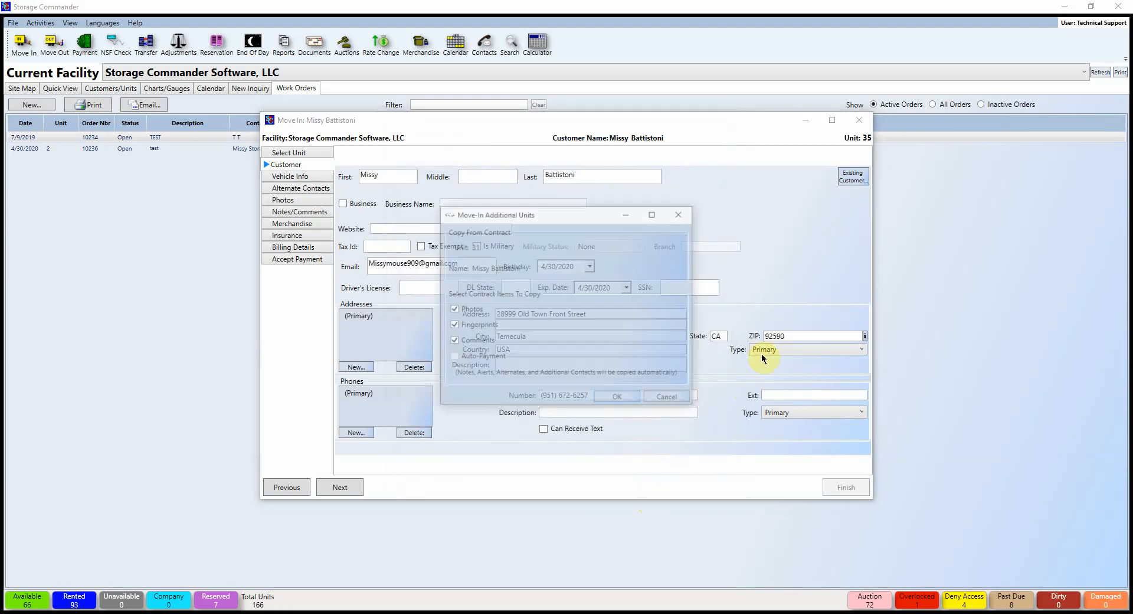
pyautogui.click(613, 401)
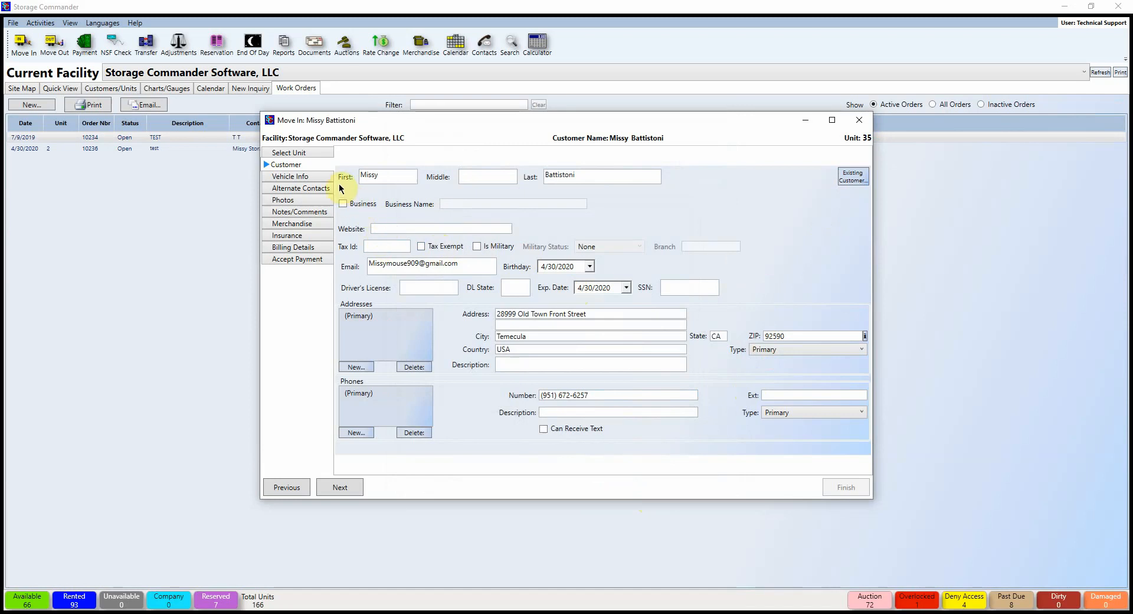
# Step: Pass vehicle info and create a new alternate contact with First and Last name TEST
pyautogui.click(312, 178)
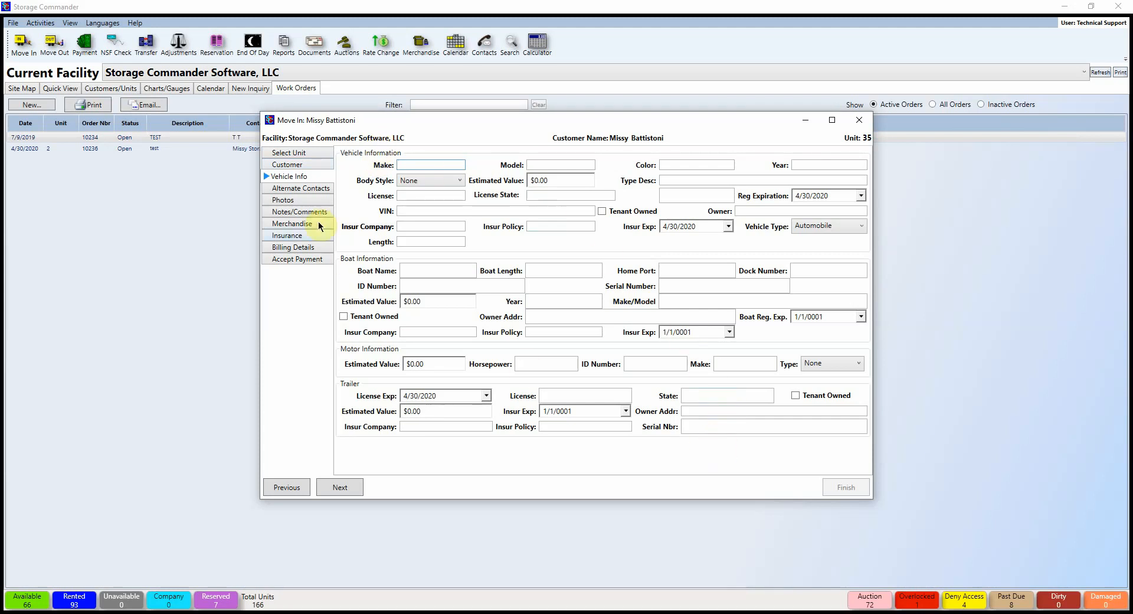
pyautogui.click(295, 188)
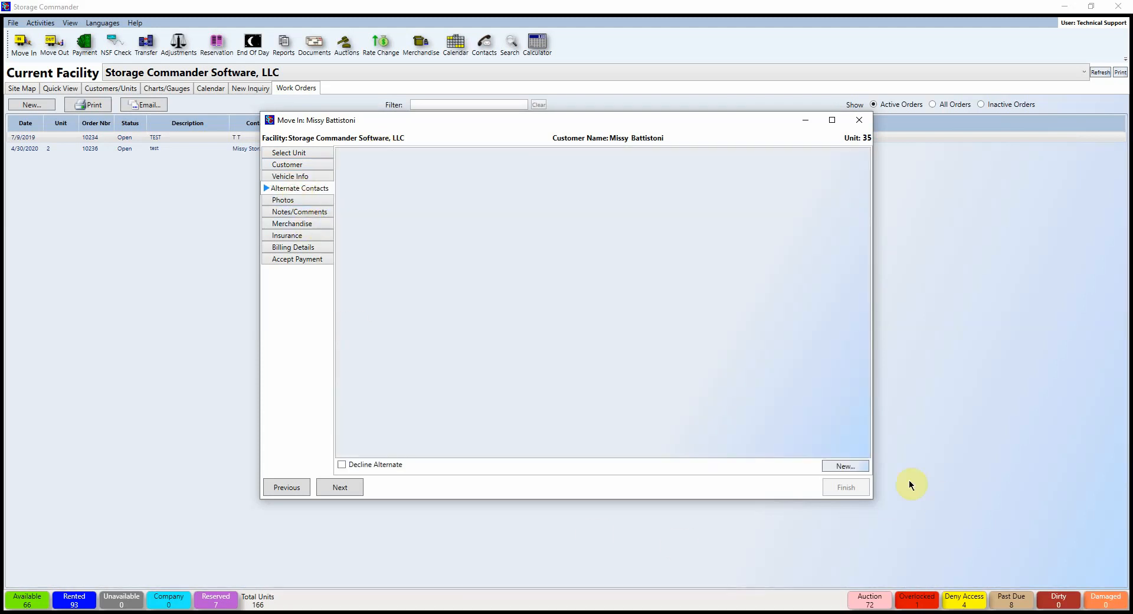
pyautogui.click(845, 466)
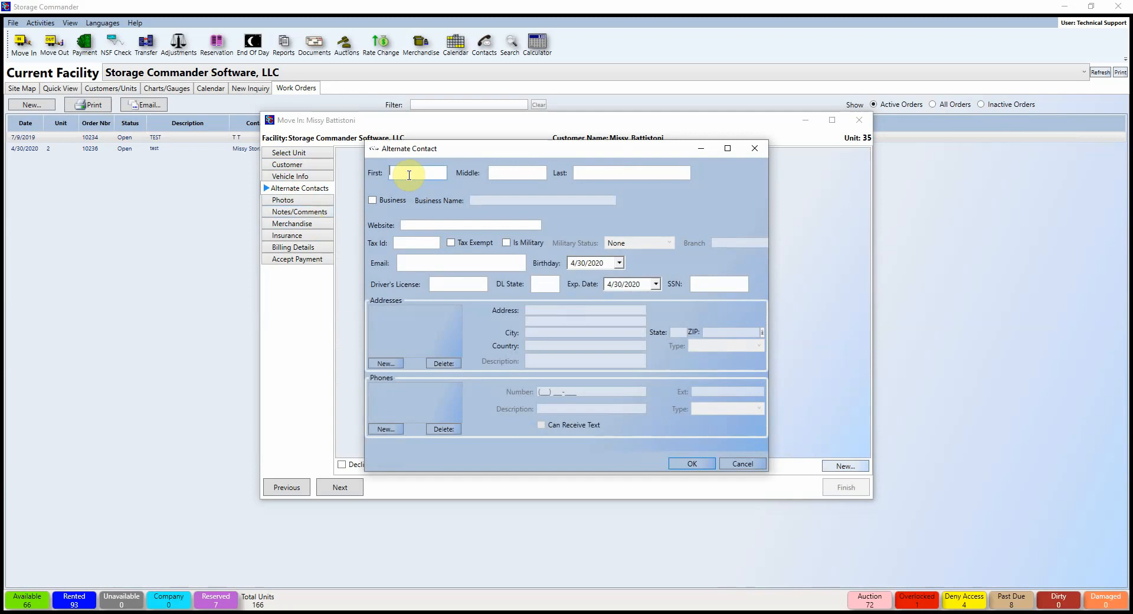
pyautogui.click(409, 174)
pyautogui.write('TEST')
pyautogui.click(587, 172)
pyautogui.write('TEST')
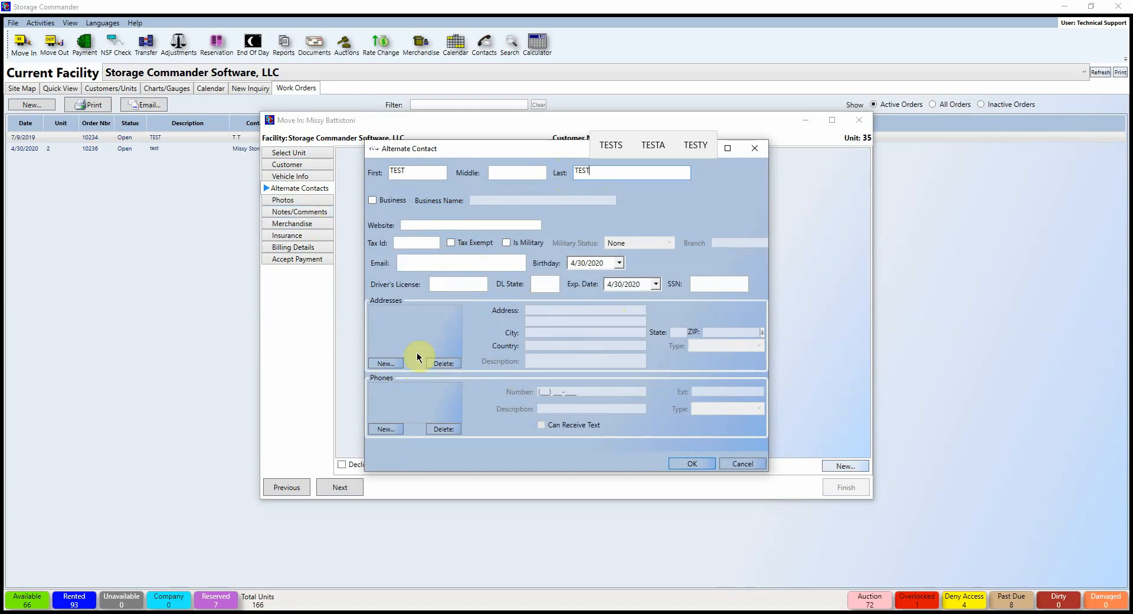
# Step: Give the contact a primary address, save it, and move to Customer Photos
pyautogui.click(392, 364)
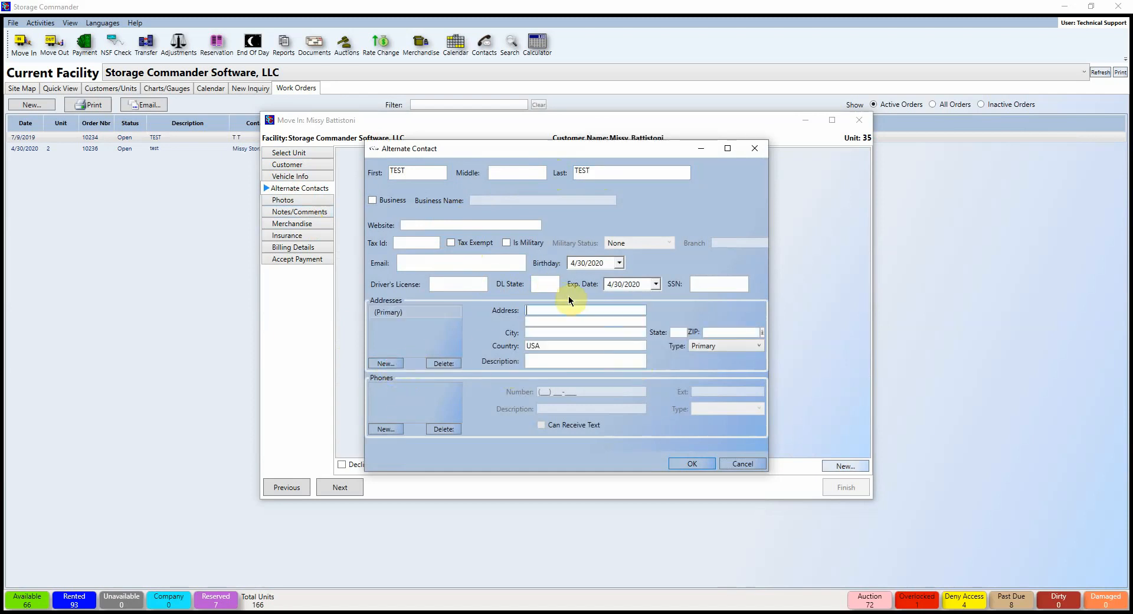
pyautogui.click(572, 311)
pyautogui.click(692, 461)
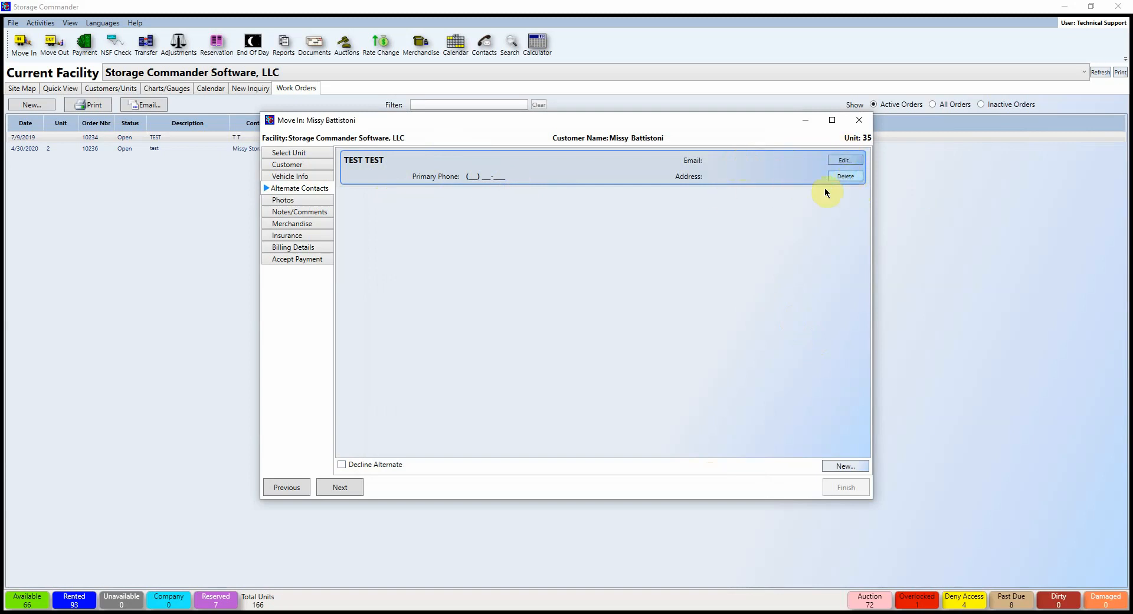
pyautogui.click(286, 200)
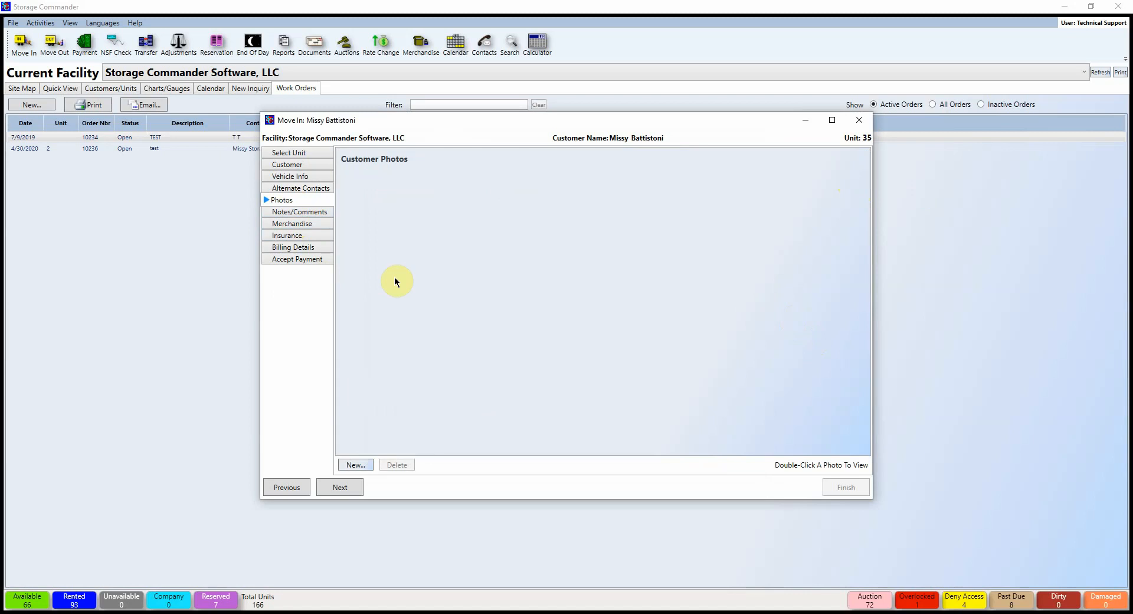
# Step: Cancel the New Photo dialog without adding a photo and go to Notes/Comments
pyautogui.click(357, 465)
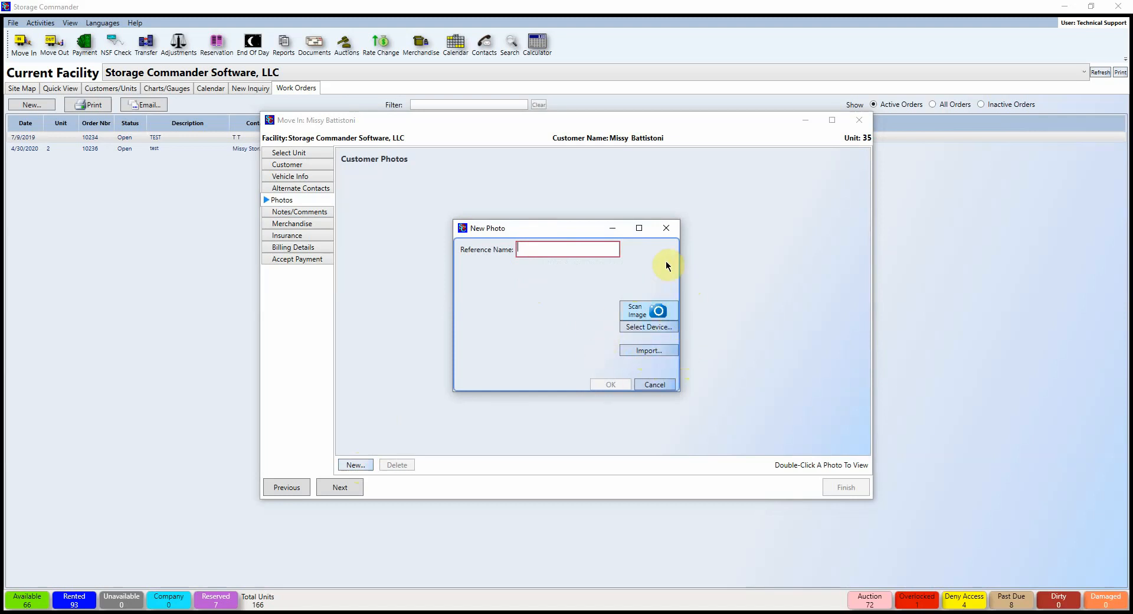
pyautogui.click(666, 228)
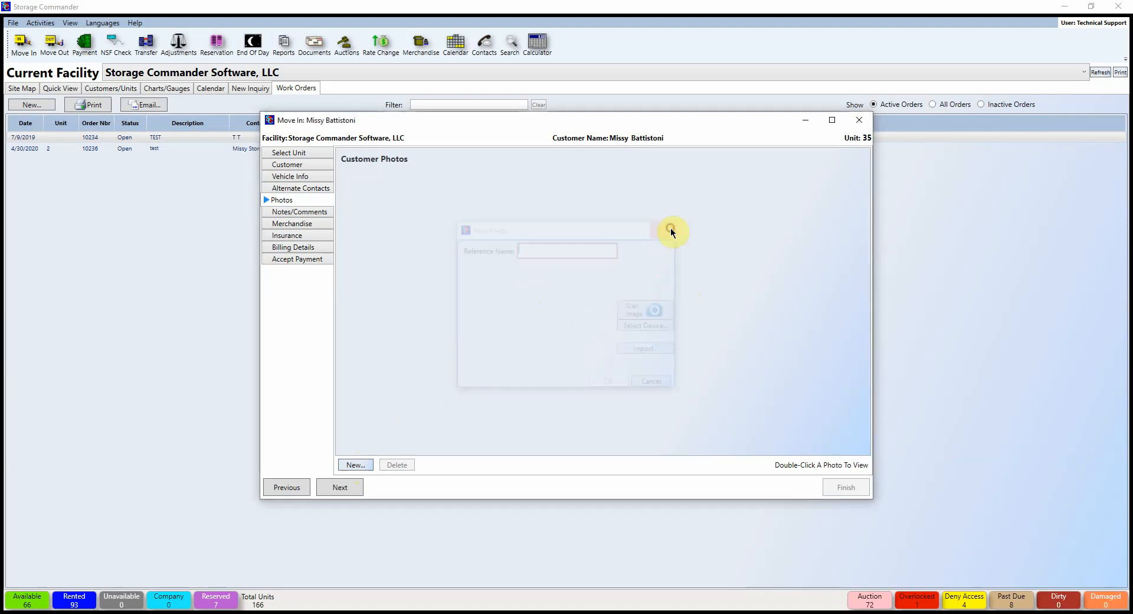
pyautogui.click(282, 212)
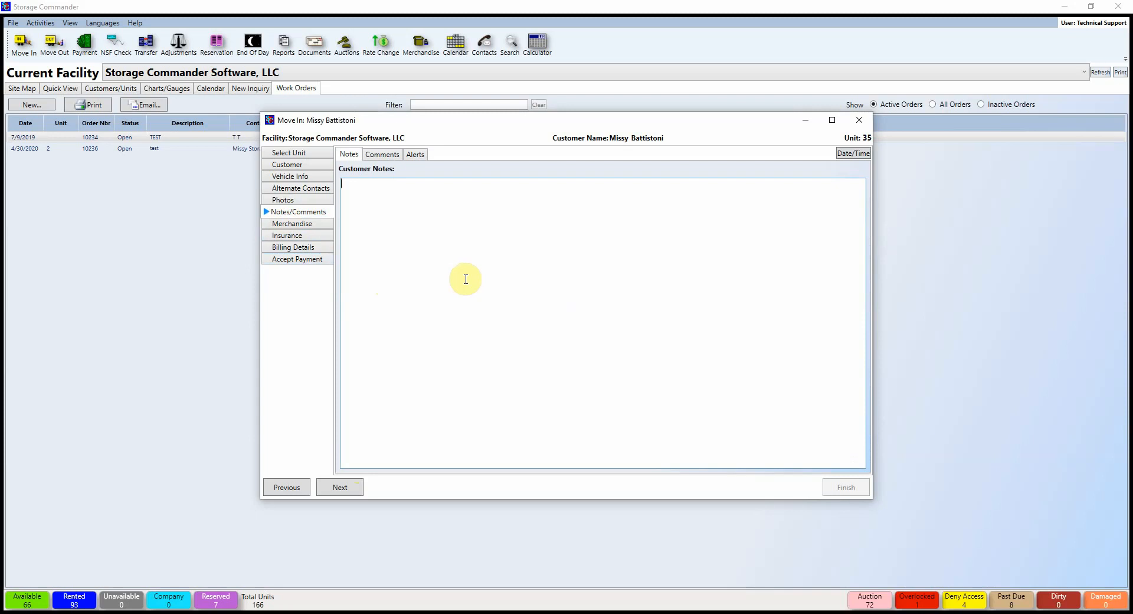
# Step: Enter TEST as the customer note, review the Comments tab, and write TEST as an alert
pyautogui.write('TEST')
pyautogui.click(380, 155)
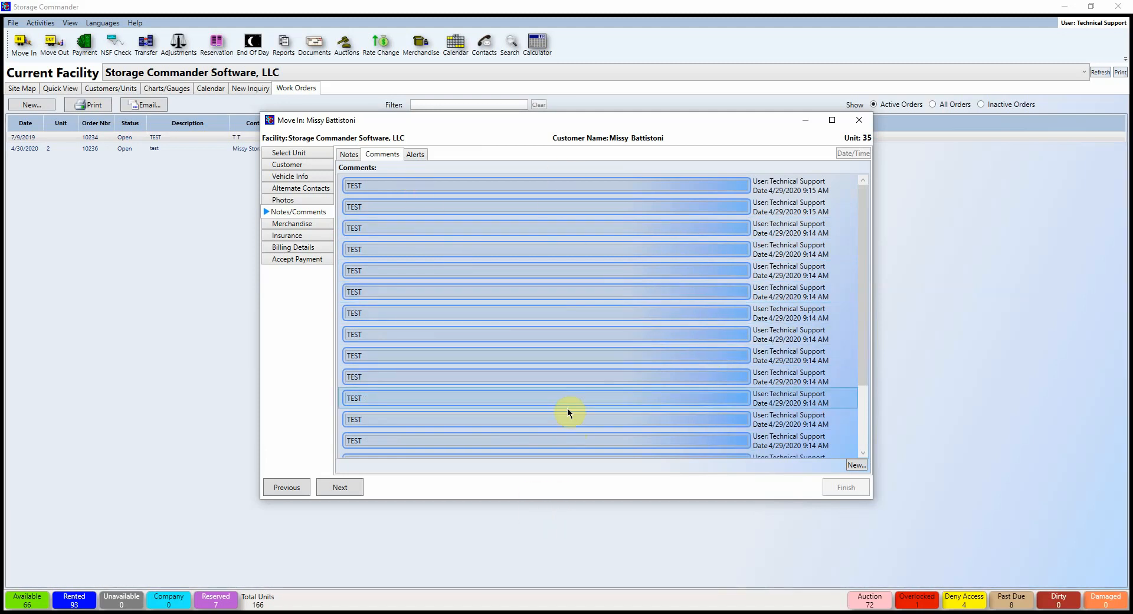
pyautogui.click(414, 154)
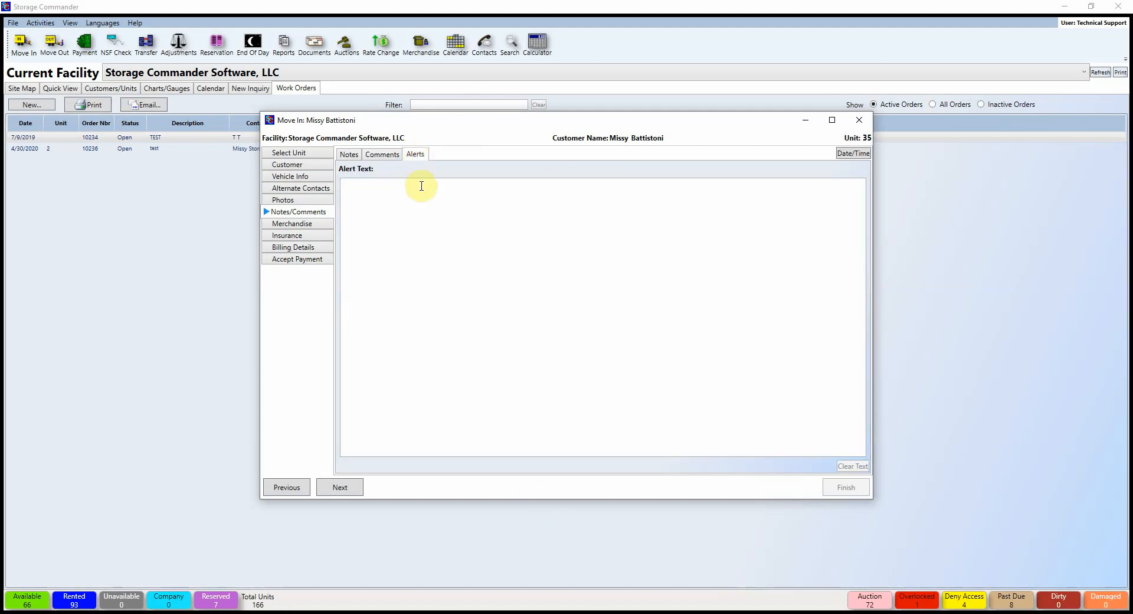
pyautogui.click(422, 206)
pyautogui.write('TEST')
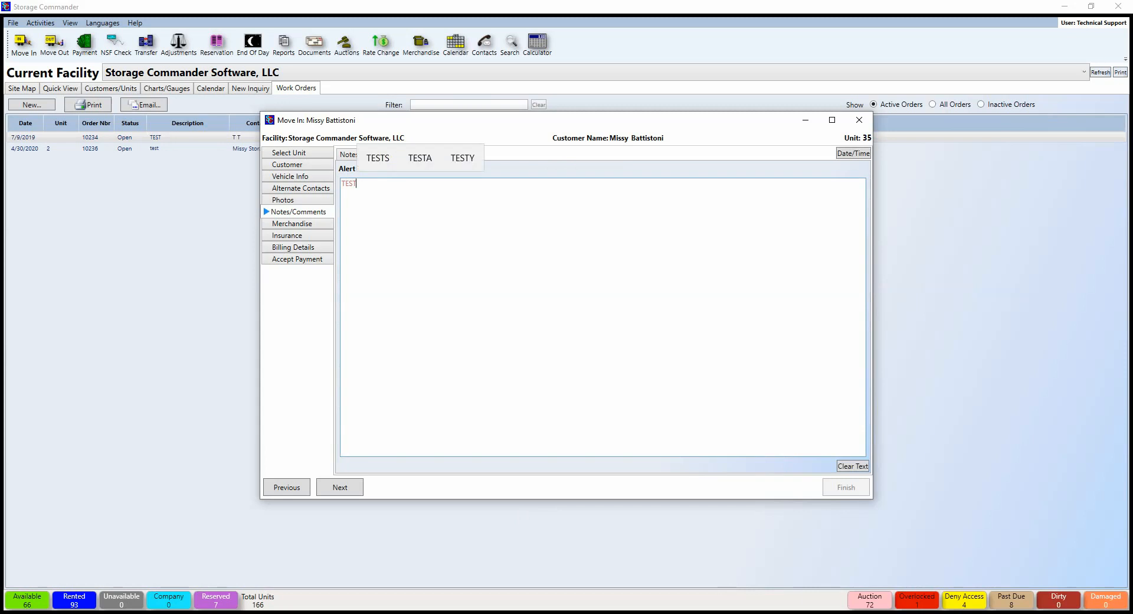
# Step: Cart one Large Box from Boxes with the 10% Merchandise Discount, totalling $1.94
pyautogui.click(317, 224)
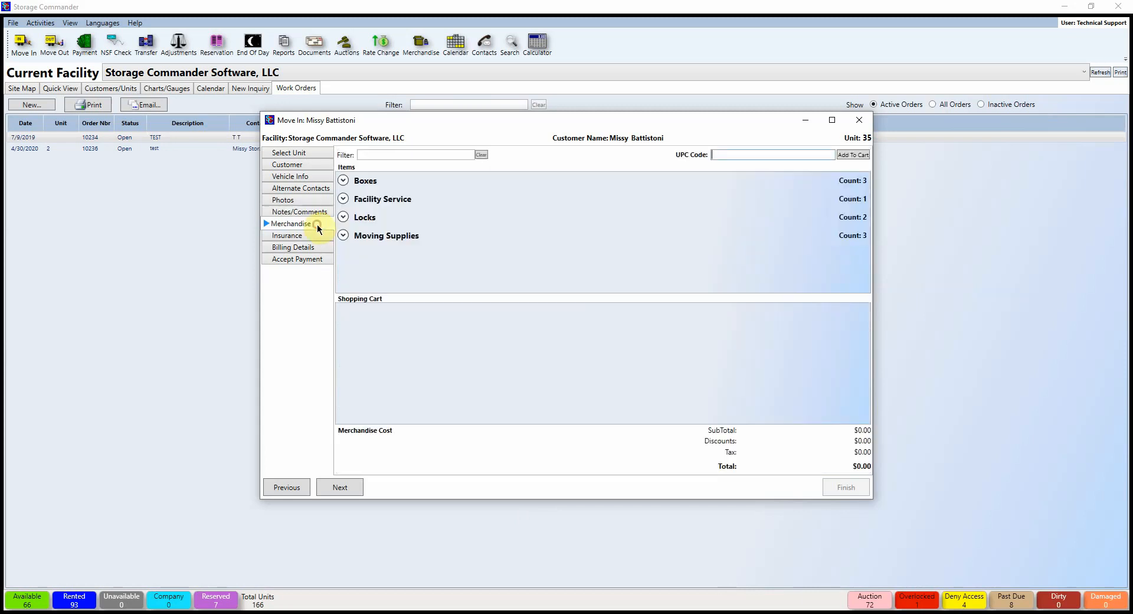
pyautogui.click(343, 181)
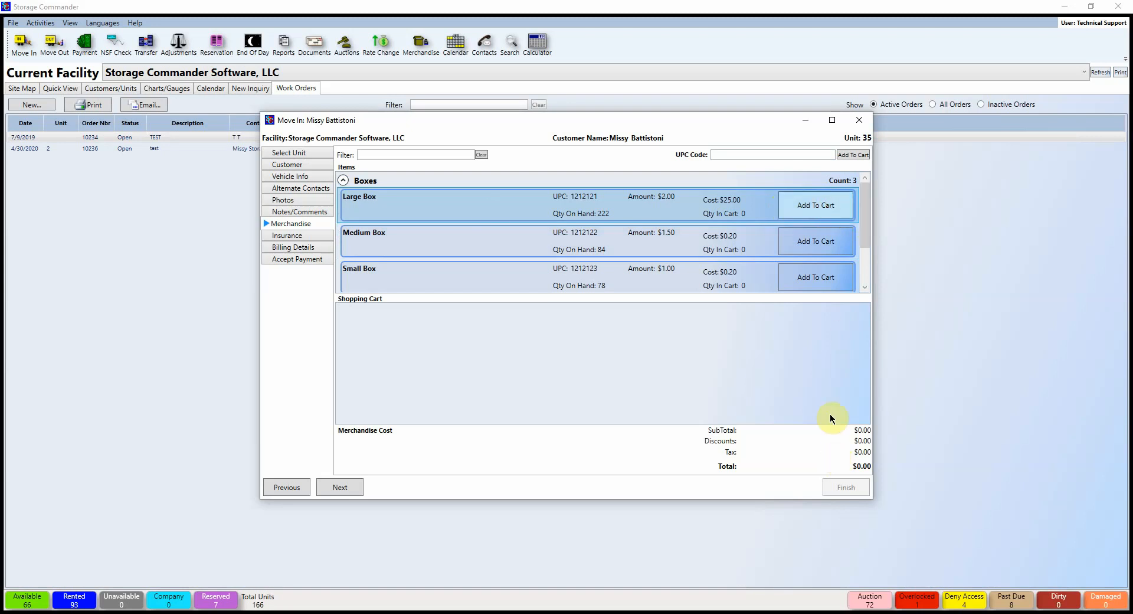
pyautogui.click(807, 213)
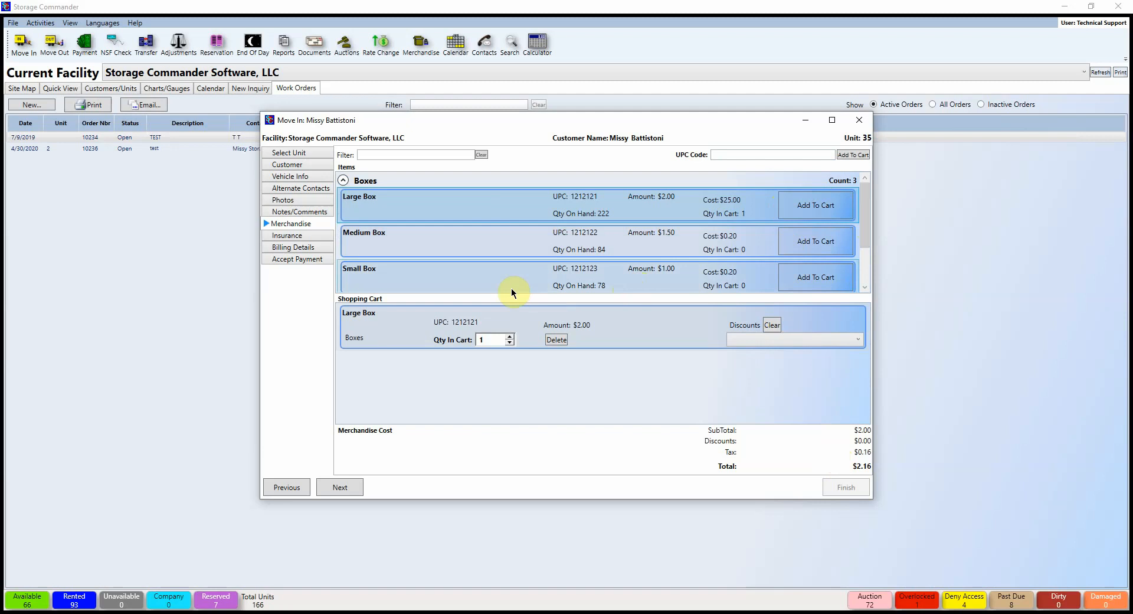
pyautogui.click(509, 335)
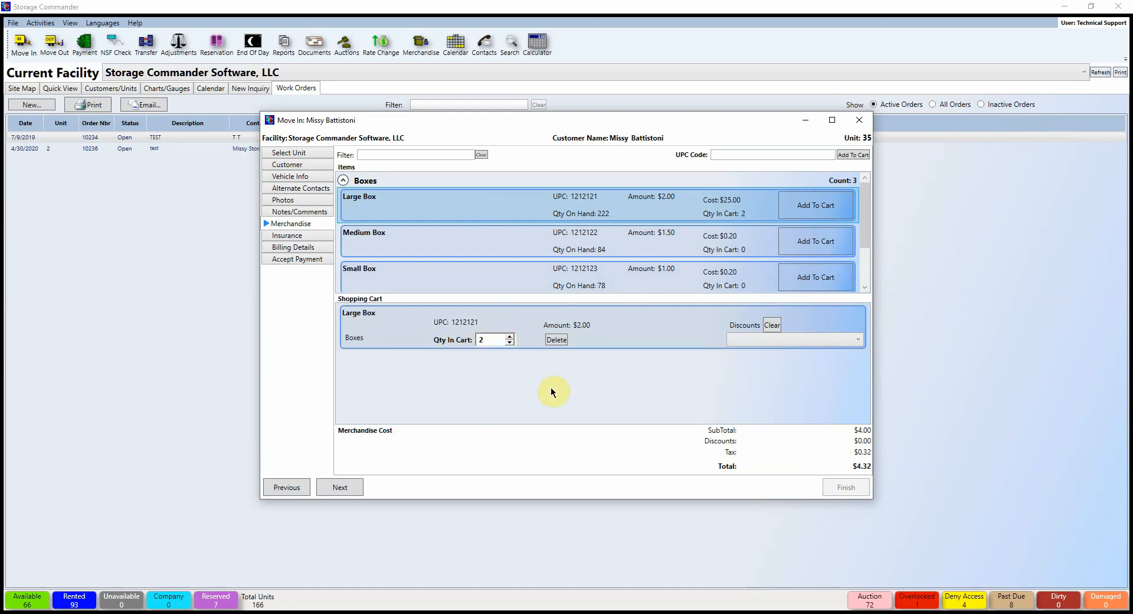
pyautogui.click(511, 342)
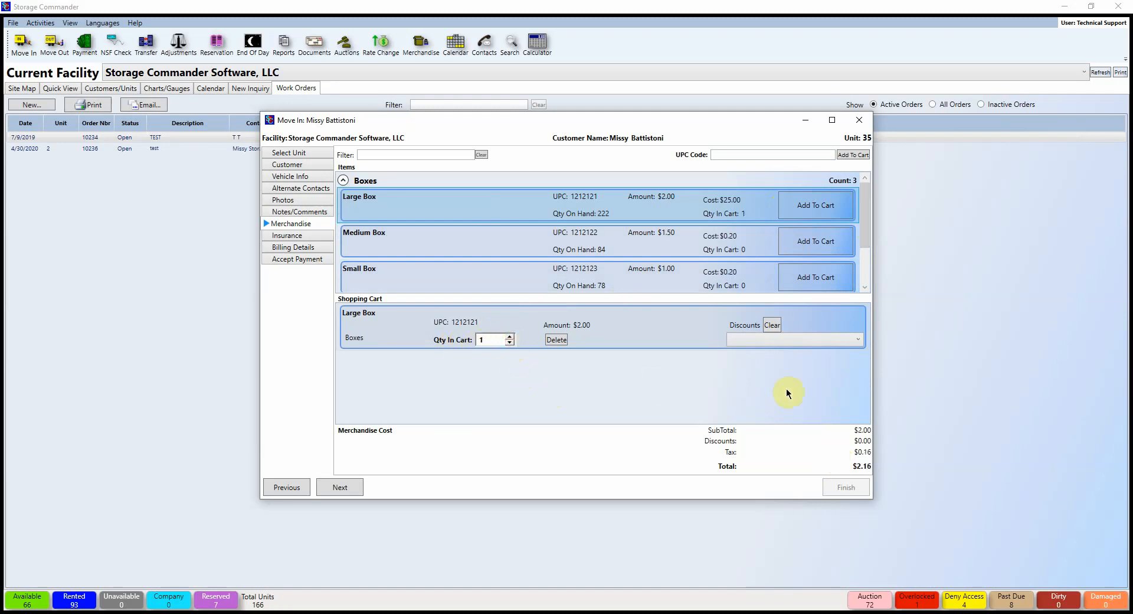
pyautogui.click(762, 338)
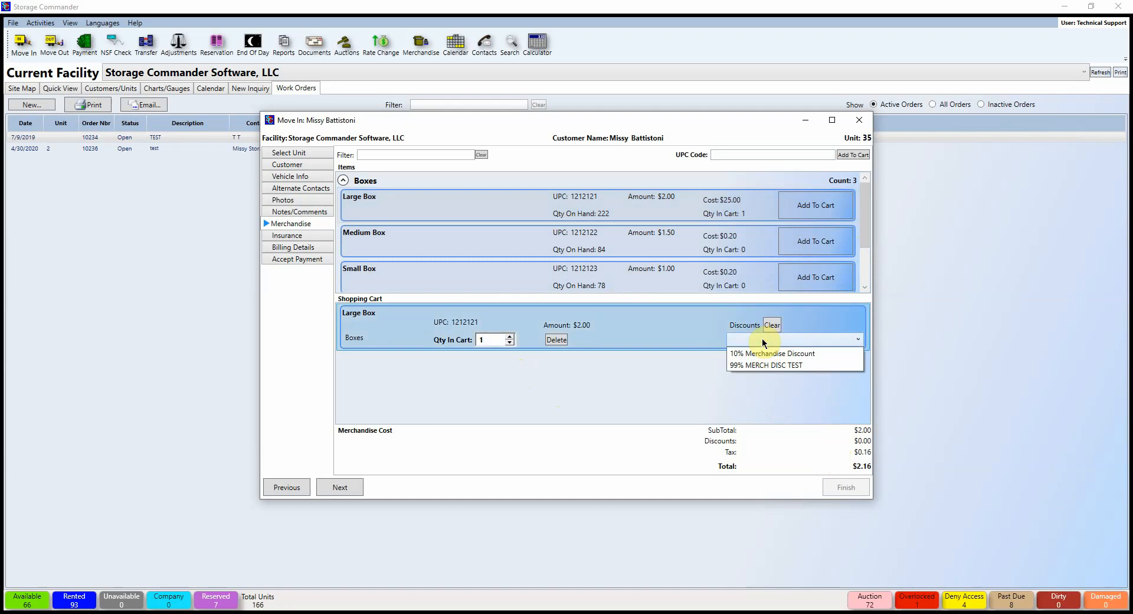
pyautogui.click(756, 354)
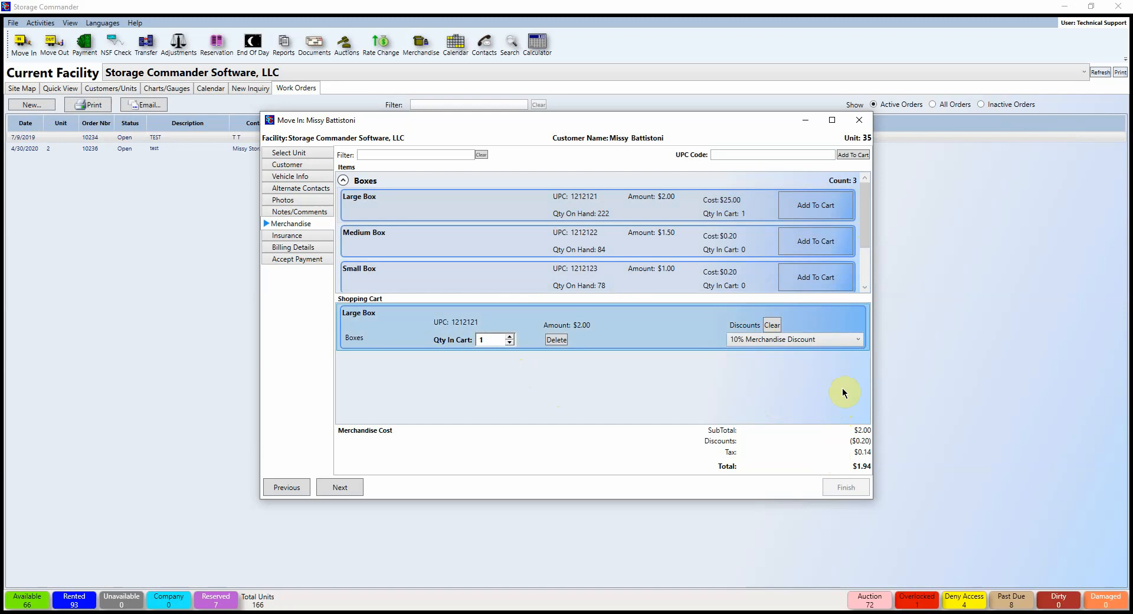
pyautogui.click(295, 235)
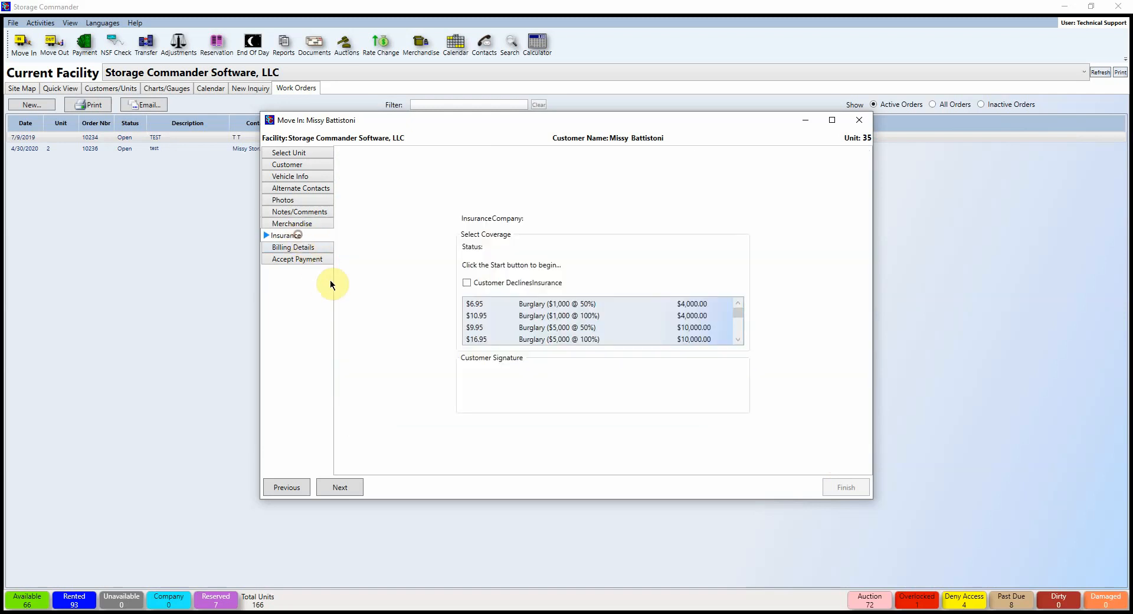
# Step: Choose the $6.95 Burglary ($1,000 @ 50%) insurance coverage and advance to Billing Details
pyautogui.click(498, 304)
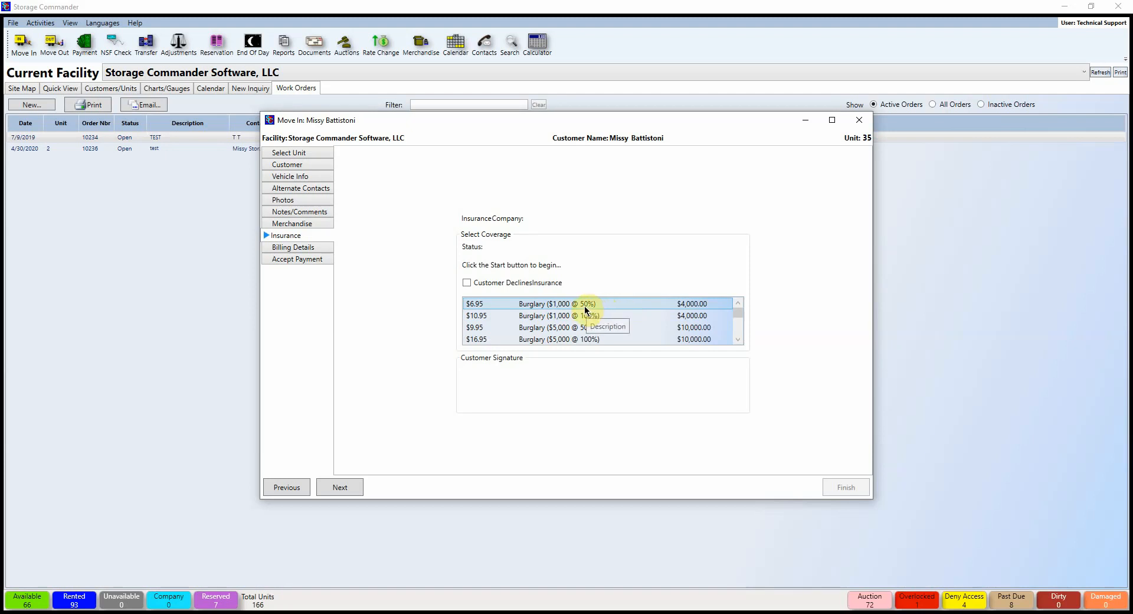
pyautogui.click(586, 308)
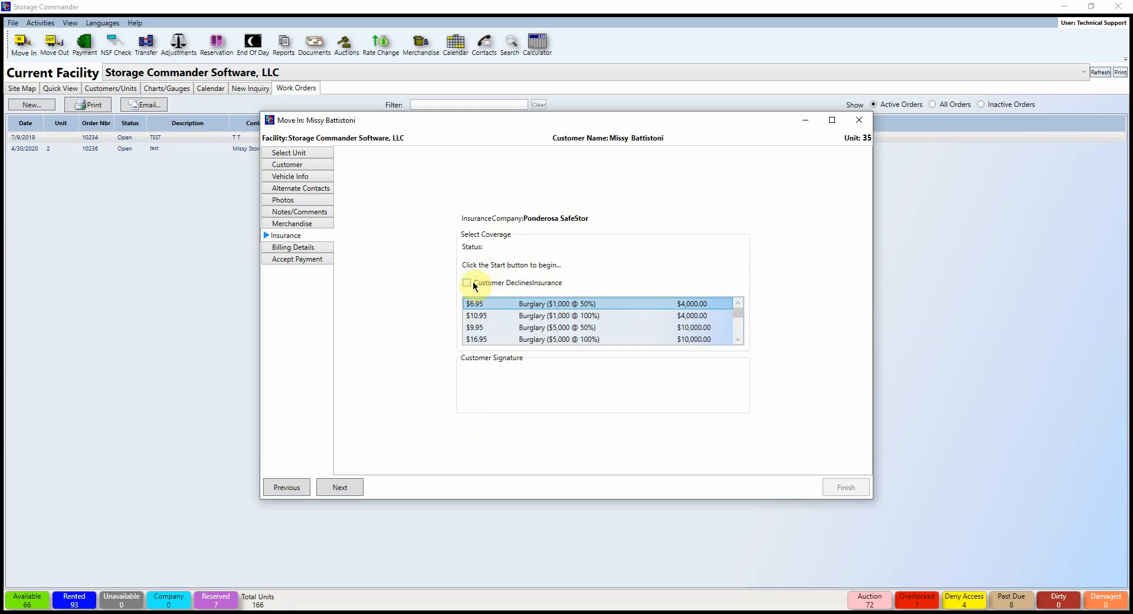
pyautogui.click(340, 496)
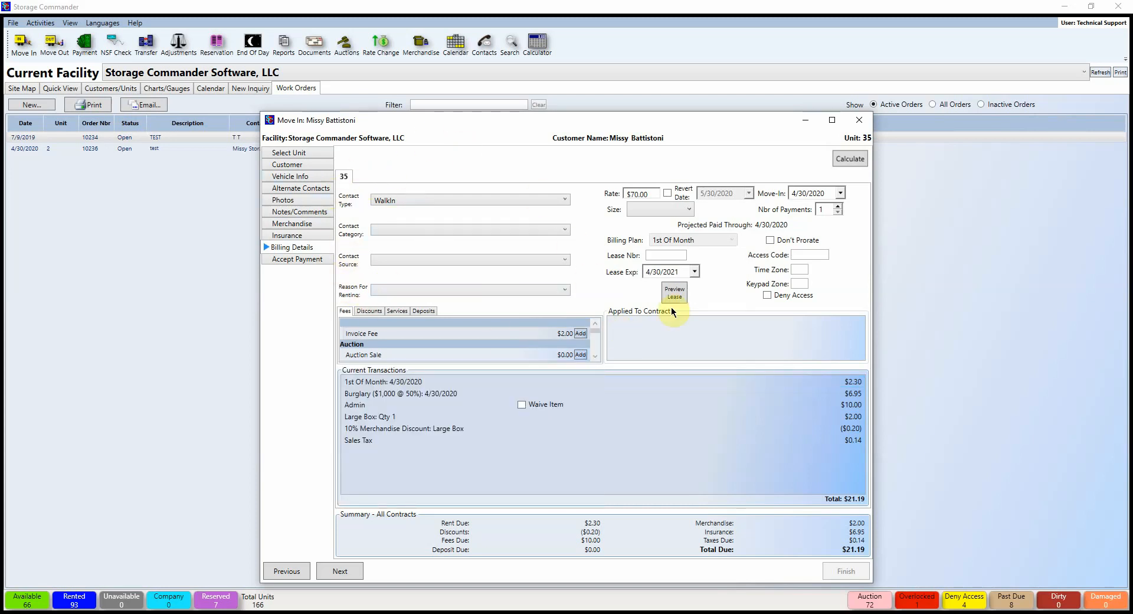
# Step: Set contact type Phone, category Military, source Drive By and reason Price, then return to Select Unit
pyautogui.click(400, 197)
pyautogui.click(398, 227)
pyautogui.click(397, 232)
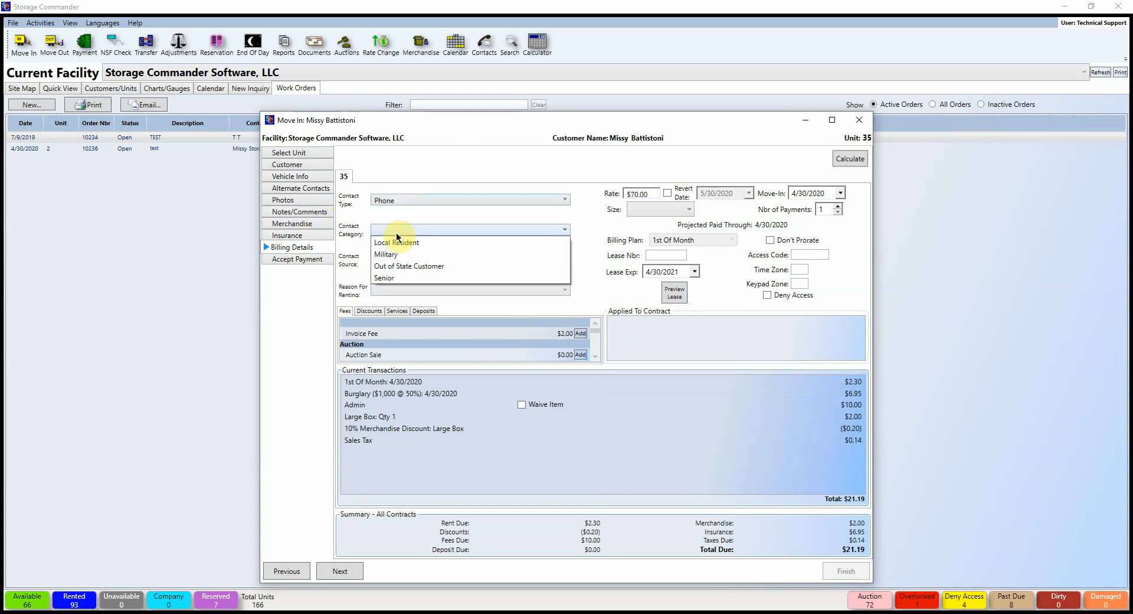
pyautogui.click(393, 255)
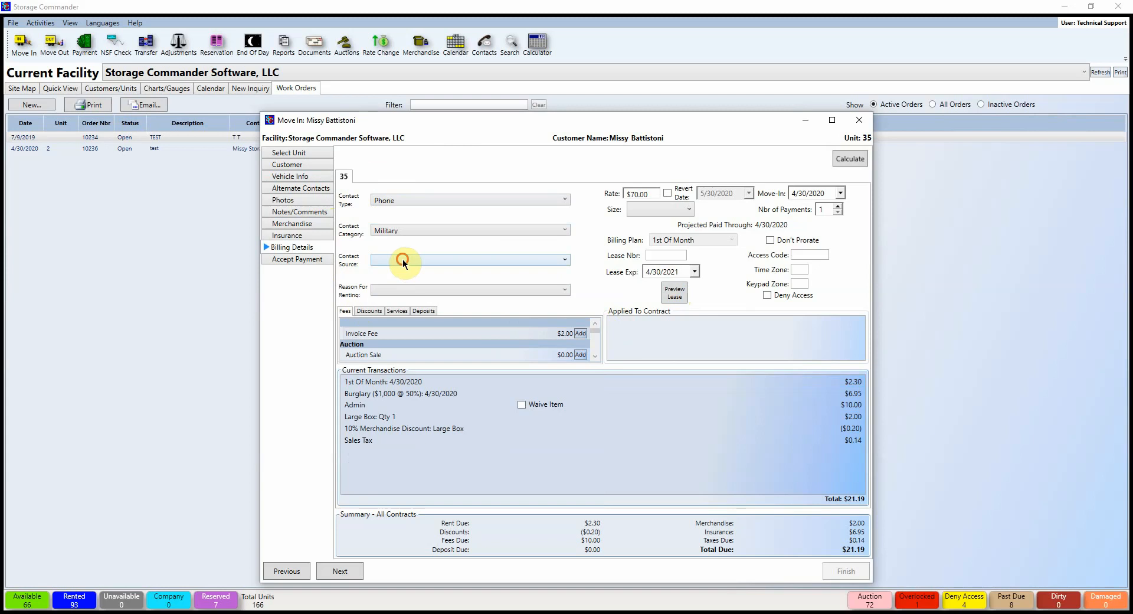
pyautogui.click(402, 260)
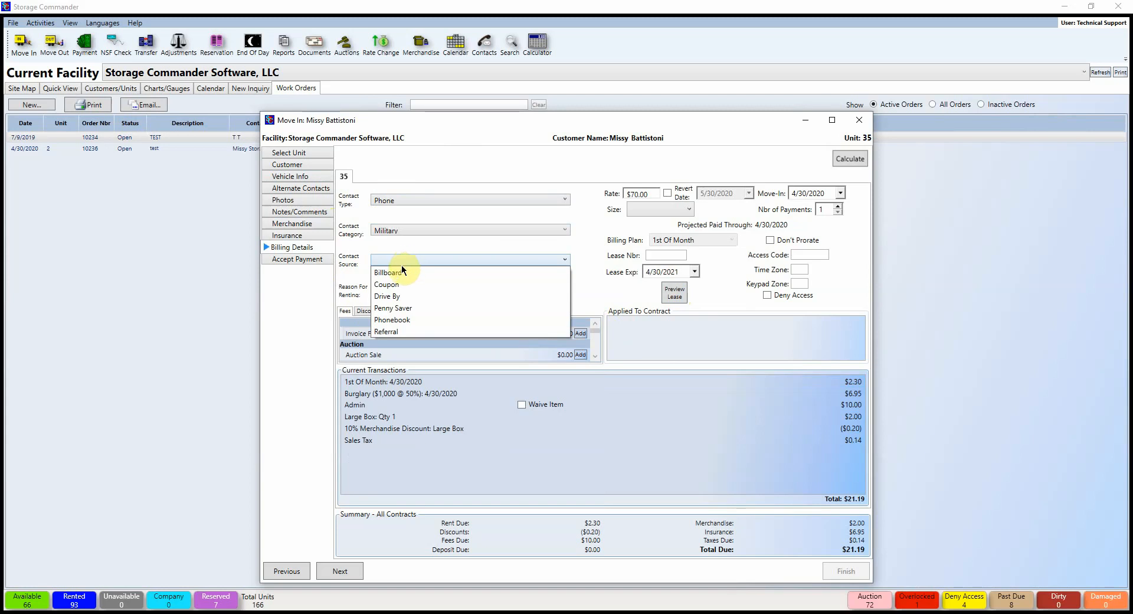
pyautogui.click(400, 298)
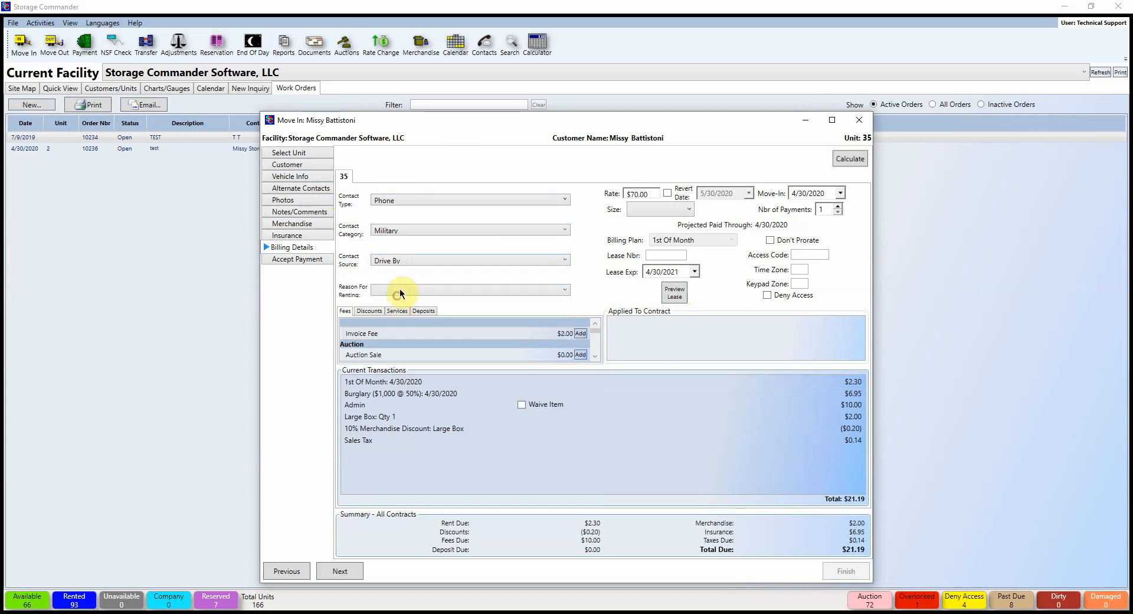
pyautogui.click(405, 290)
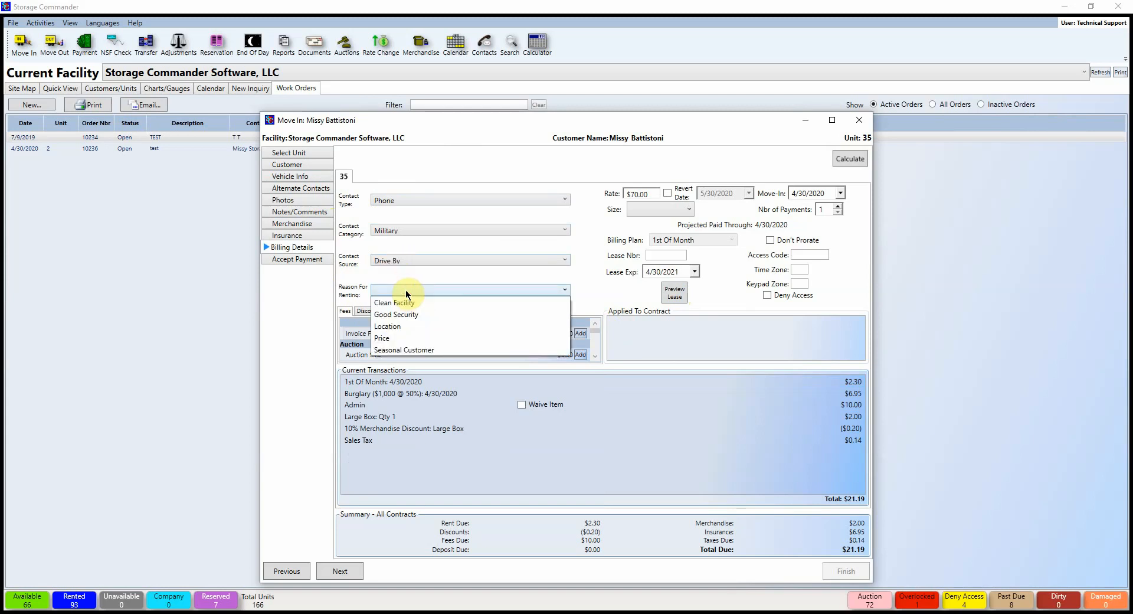
pyautogui.click(391, 337)
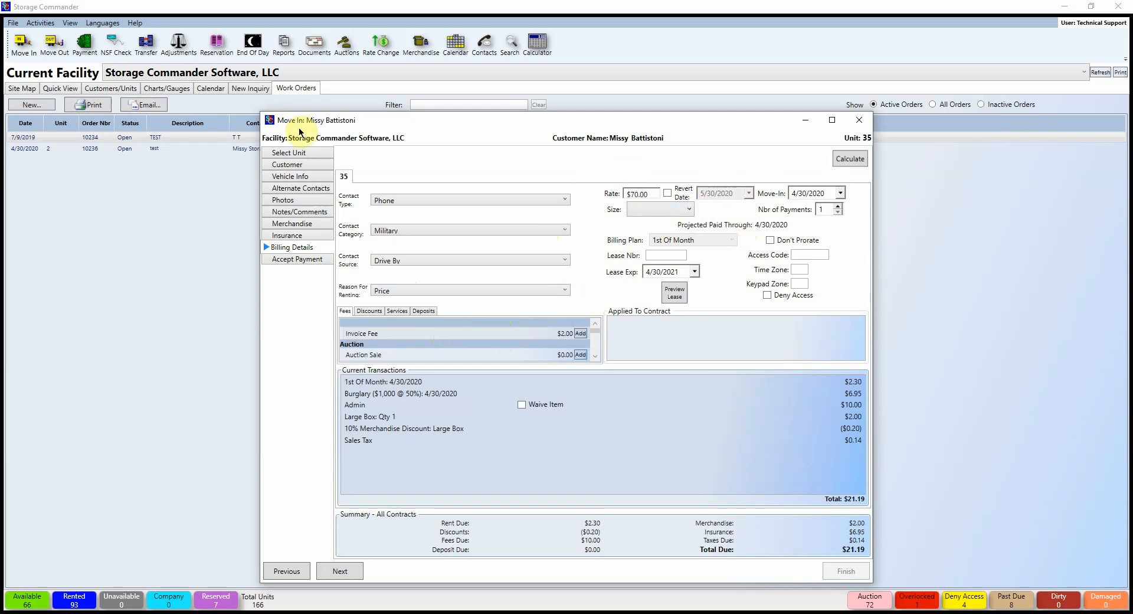
pyautogui.click(300, 153)
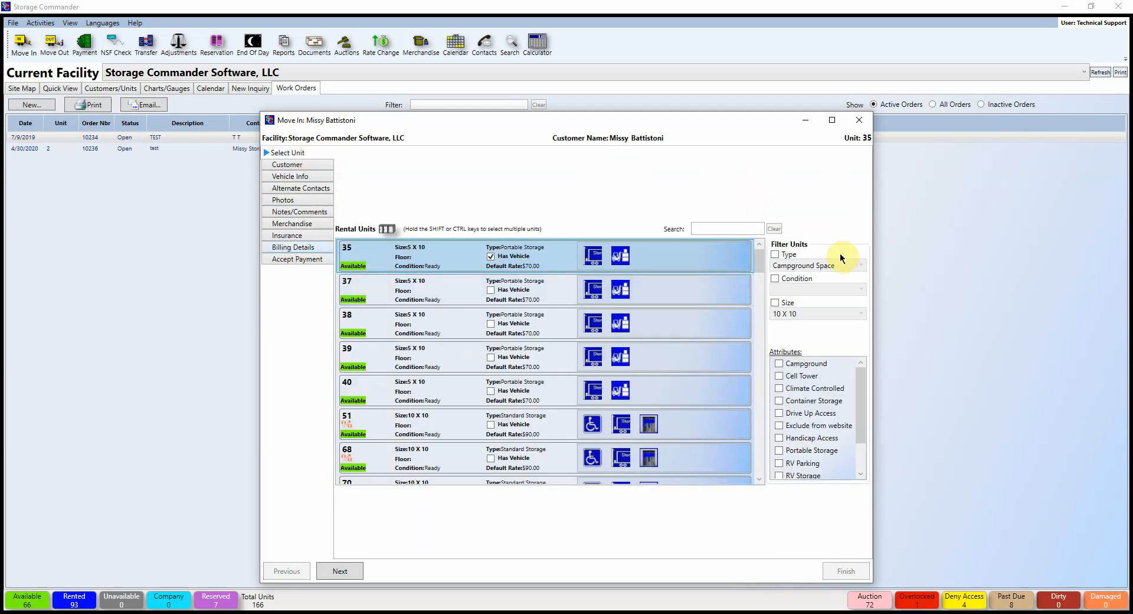
# Step: Raise Nbr of Payments to 6 and recalculate, paying through 9/30/2020 for $405.94
pyautogui.press('Return')
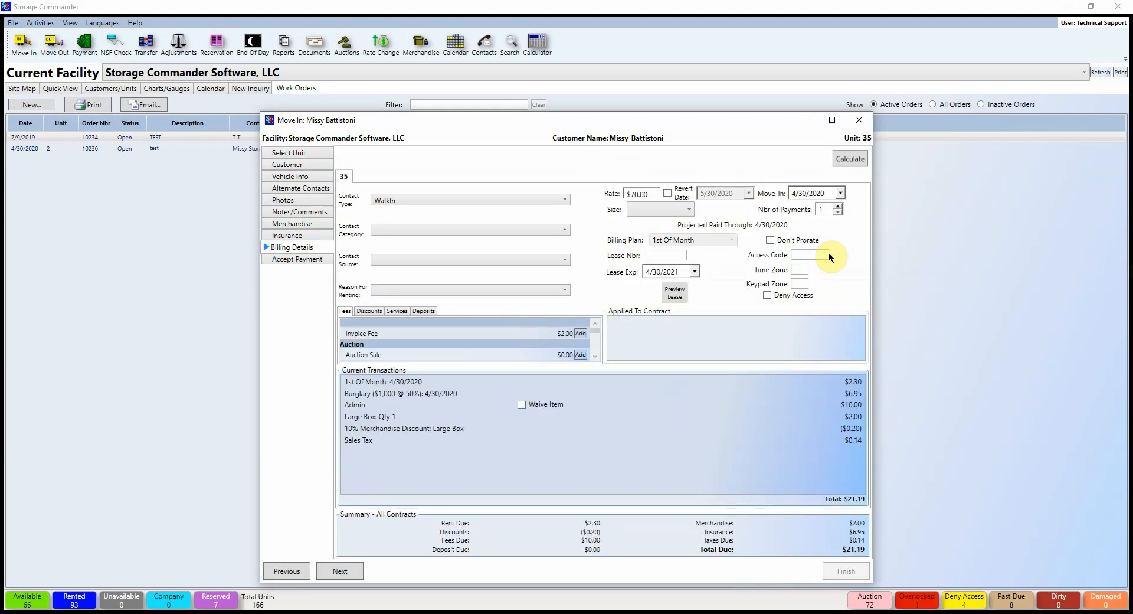
pyautogui.click(837, 208)
pyautogui.click(837, 208)
pyautogui.click(838, 208)
pyautogui.click(838, 207)
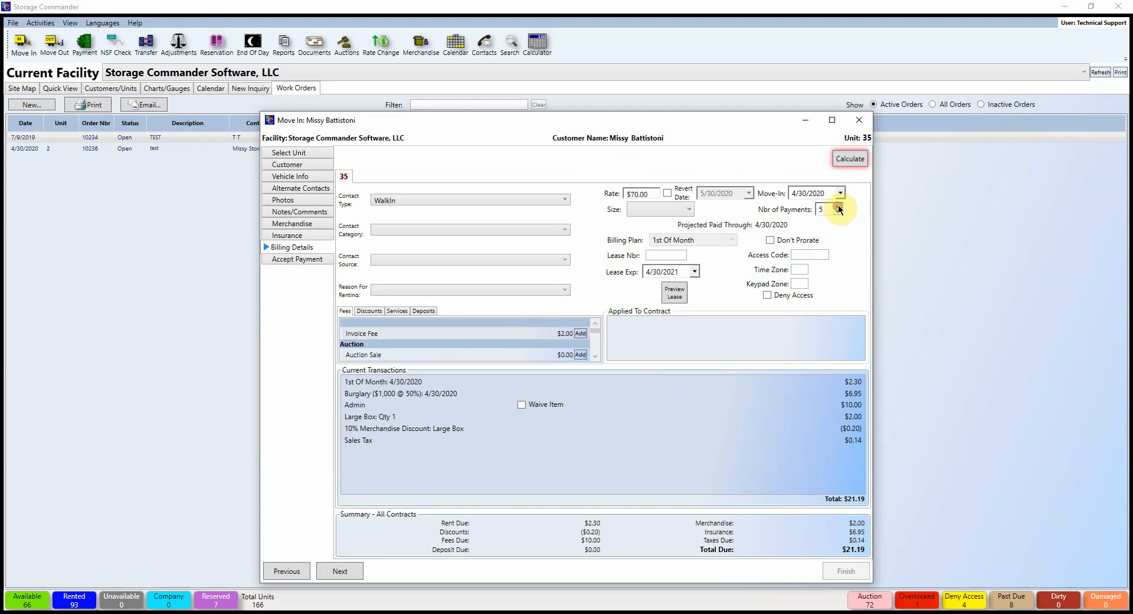
pyautogui.click(838, 207)
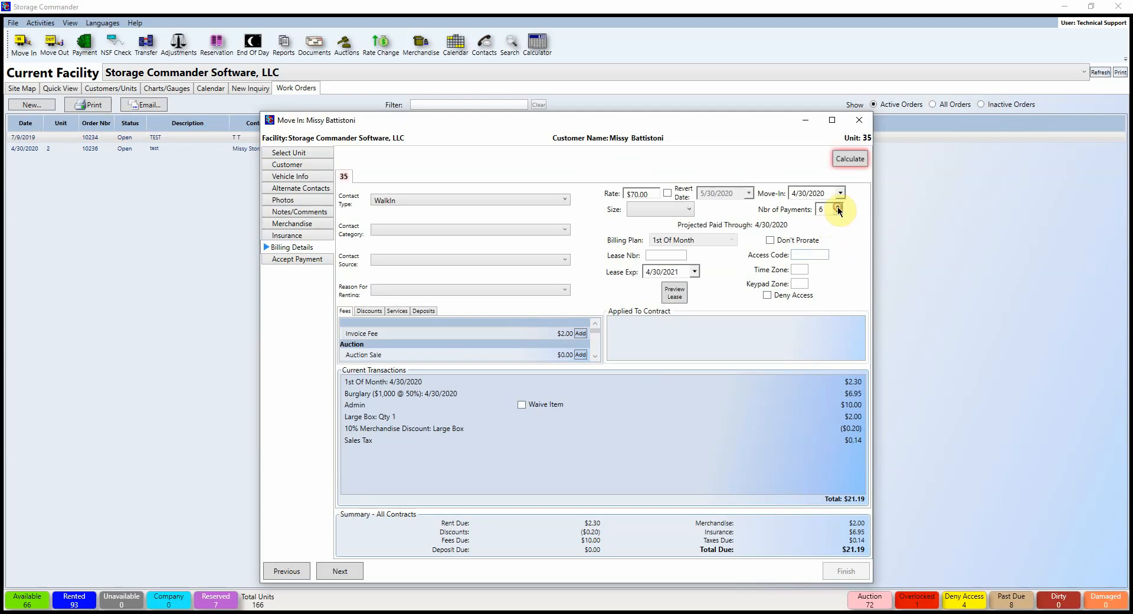
pyautogui.click(846, 158)
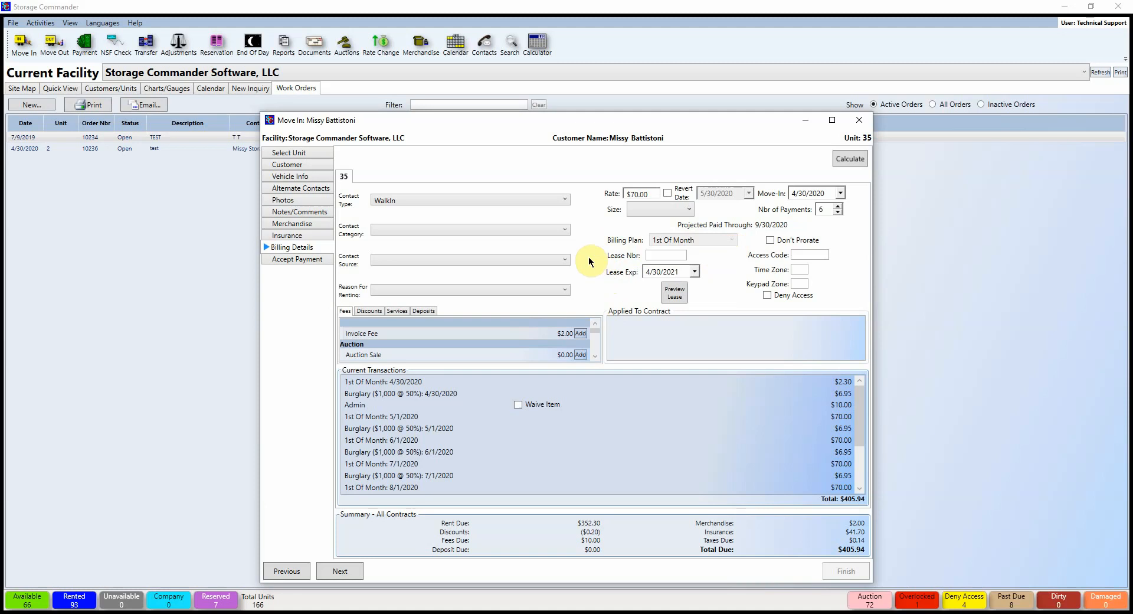
pyautogui.click(657, 254)
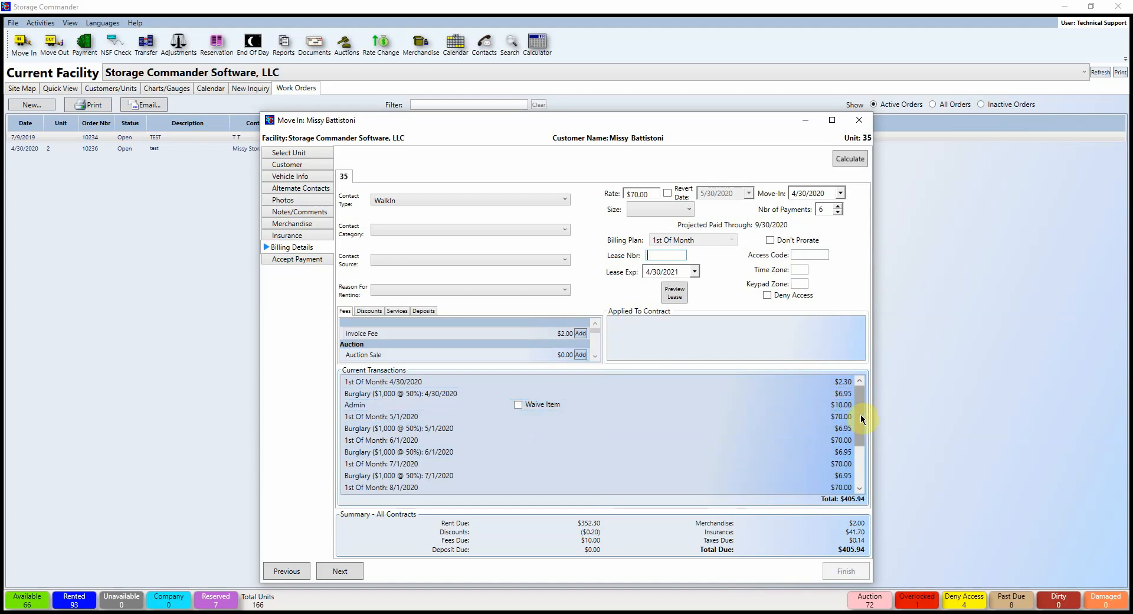
# Step: Check Don't Prorate and recalculate so the total due becomes $403.64
pyautogui.click(771, 241)
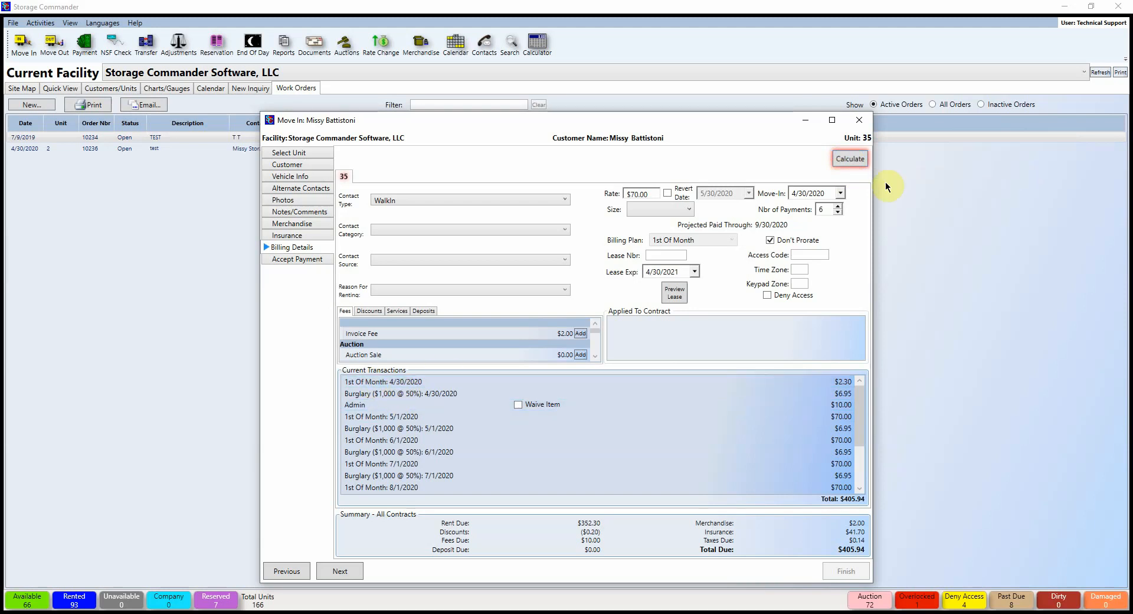
pyautogui.click(850, 158)
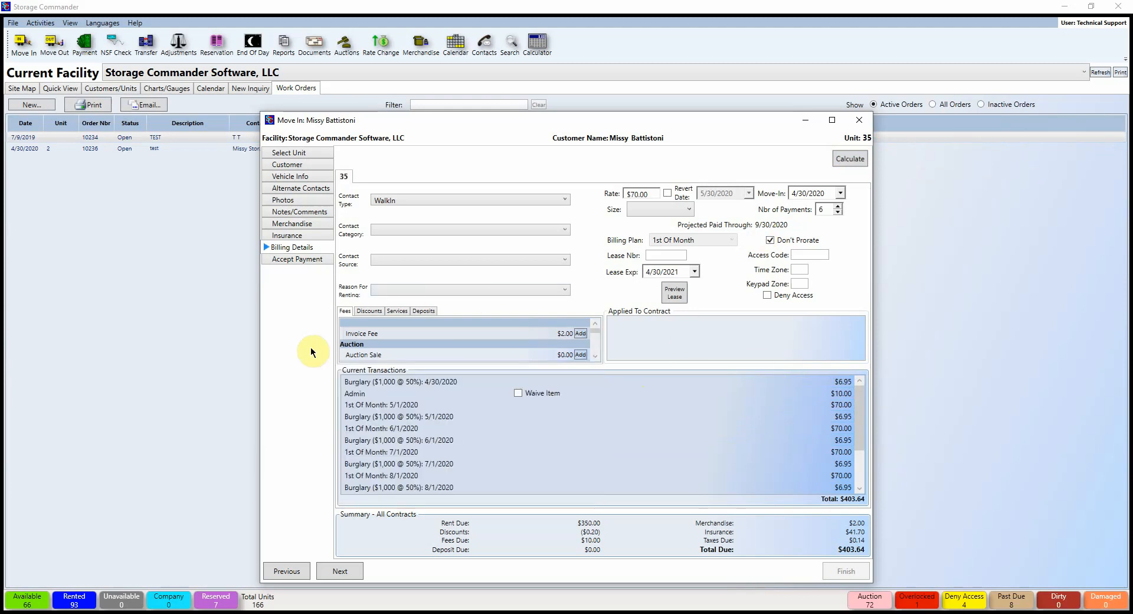
pyautogui.moveTo(375, 324)
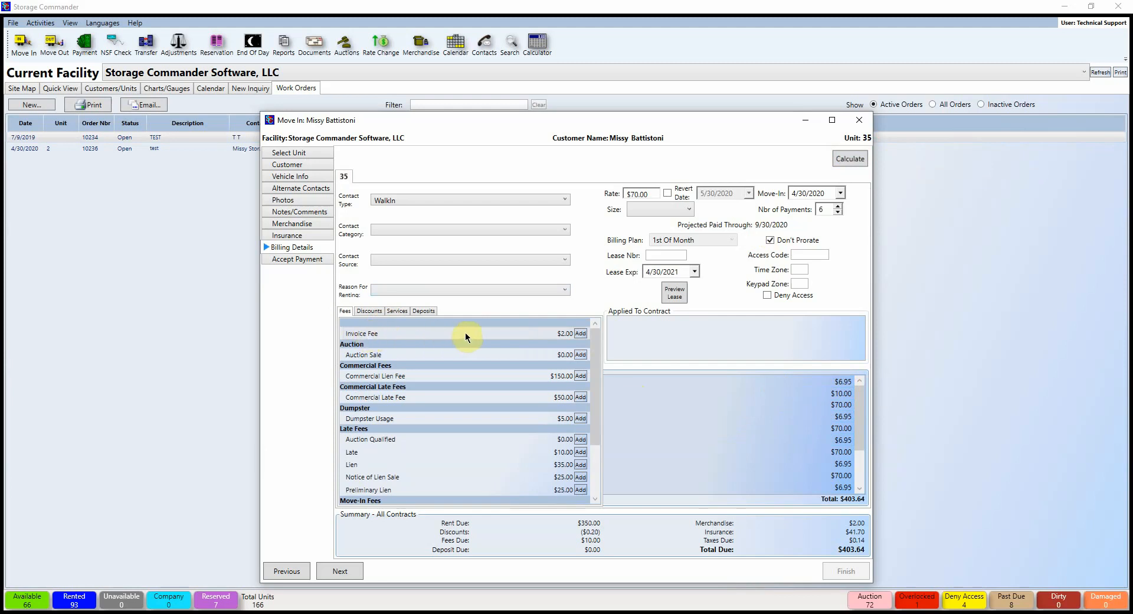
# Step: Add the $2.00 Invoice Fee and the 10% Military Discount to the contract
pyautogui.click(580, 333)
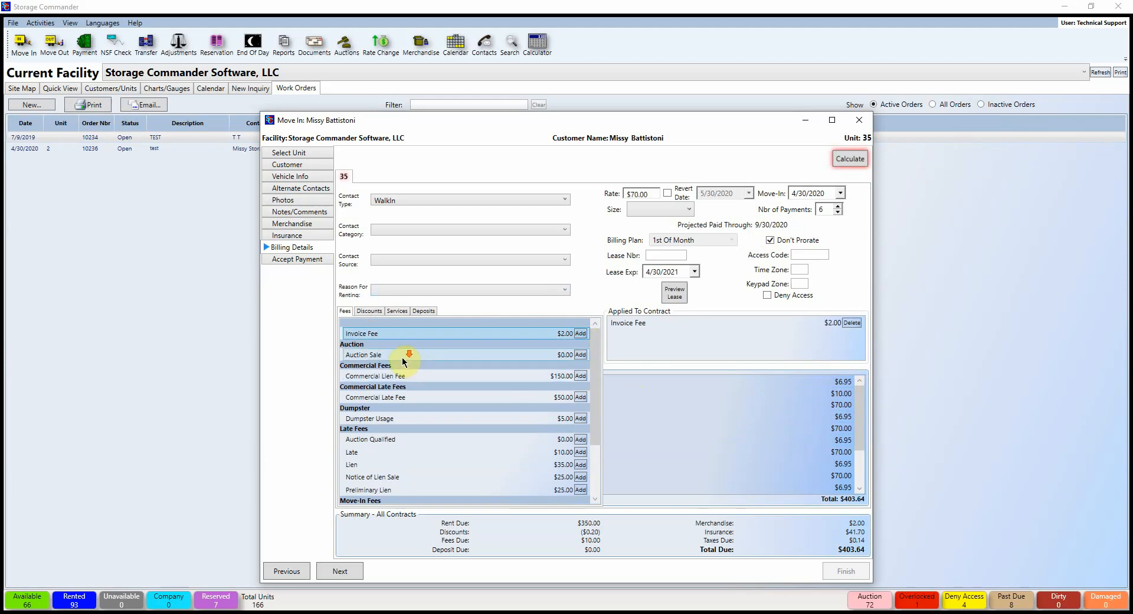
pyautogui.scroll(-2, 404, 362)
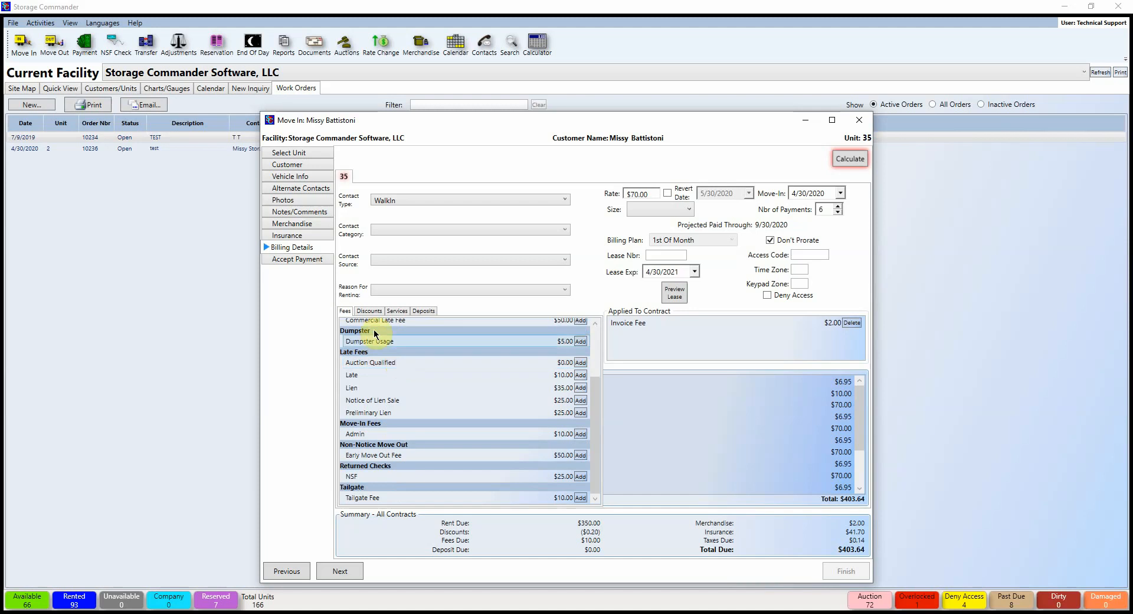
pyautogui.click(372, 313)
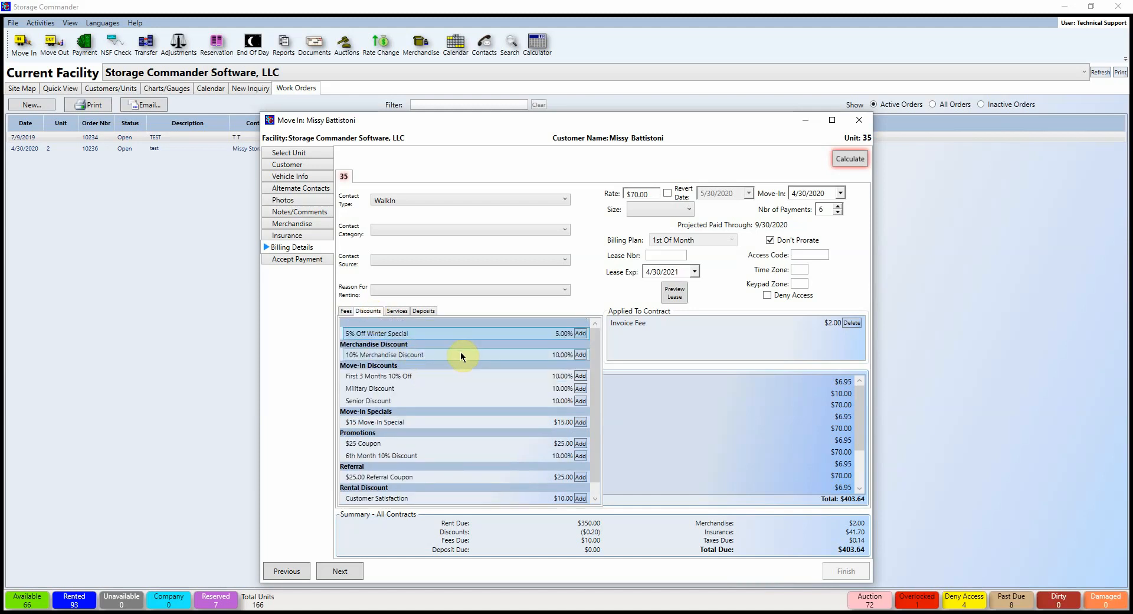
pyautogui.click(581, 388)
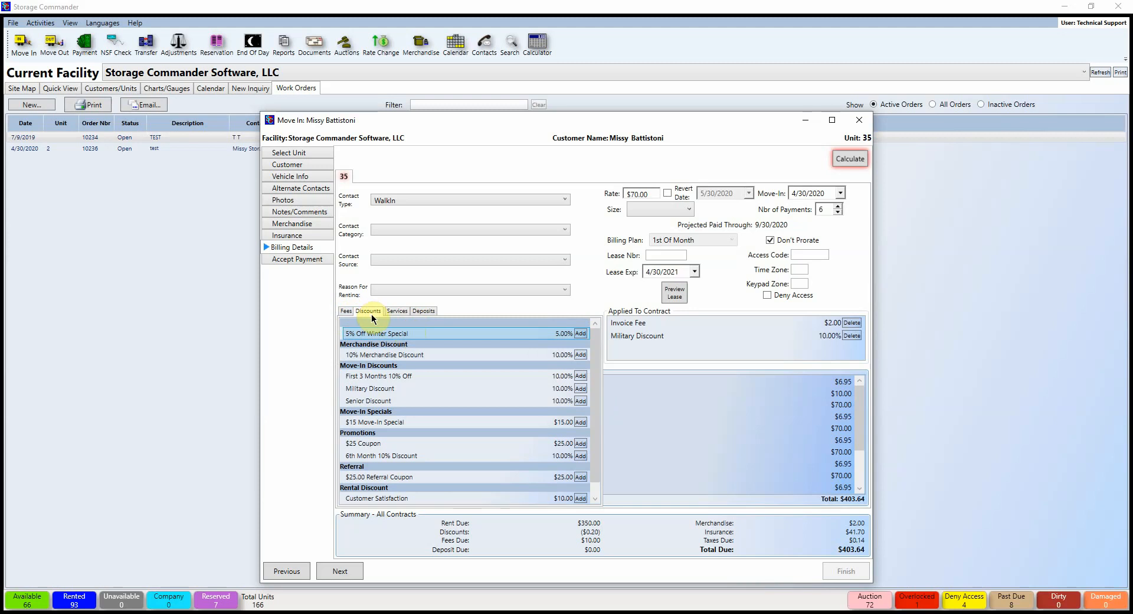
# Step: Review the Services and Deposits lists, then recalculate the total to $380.64
pyautogui.click(396, 310)
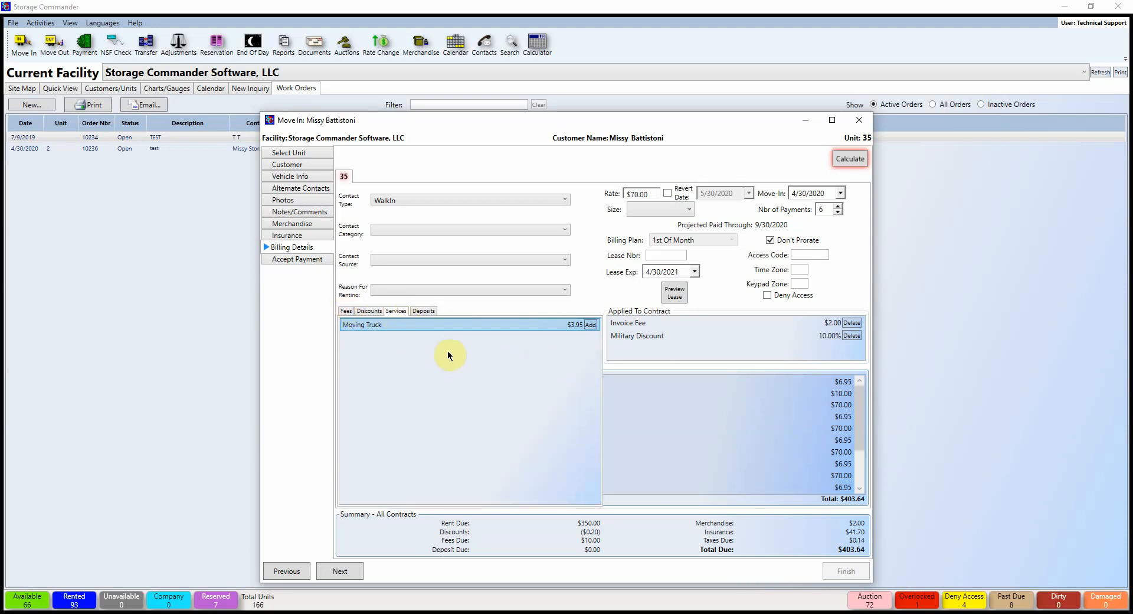
pyautogui.click(426, 313)
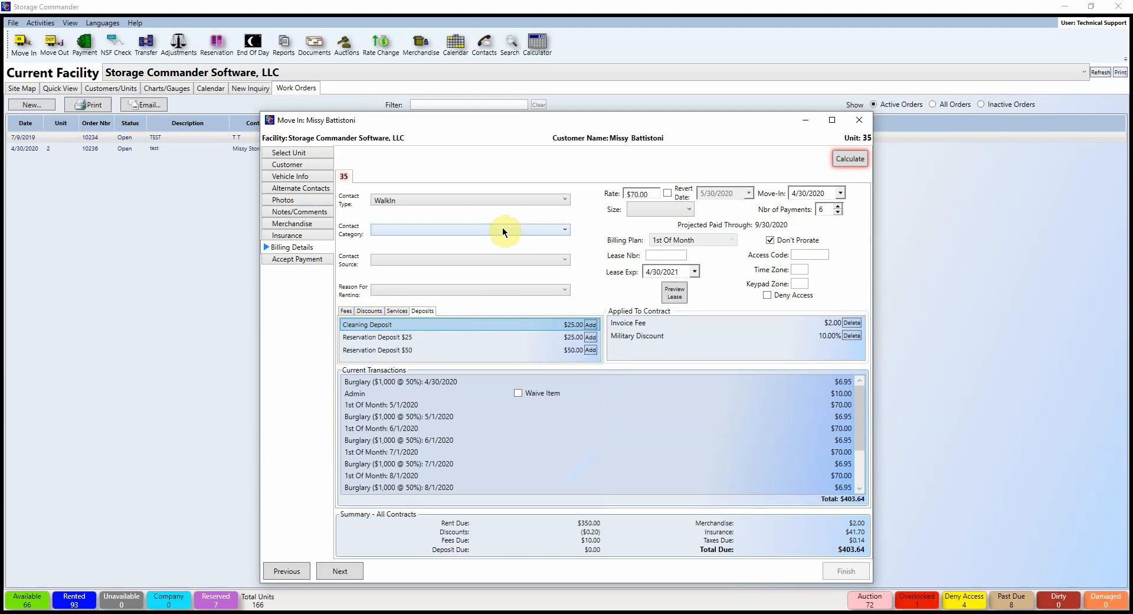
pyautogui.click(838, 158)
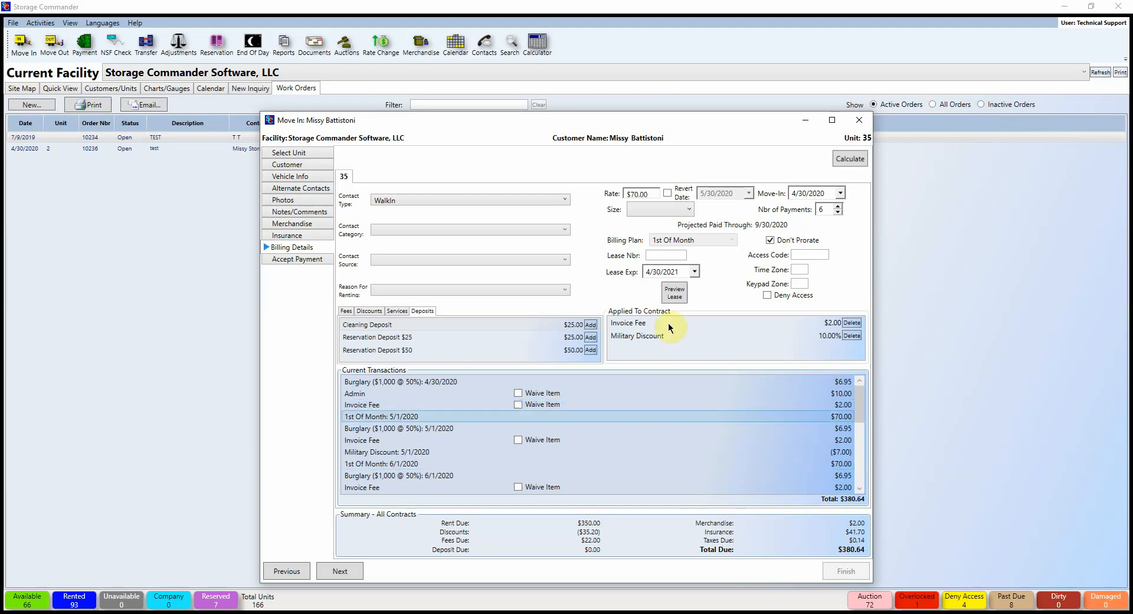
# Step: Maximize the Move In window and cut payments to 1, recalculating to $20.89 through 4/30/2020
pyautogui.doubleClick(605, 114)
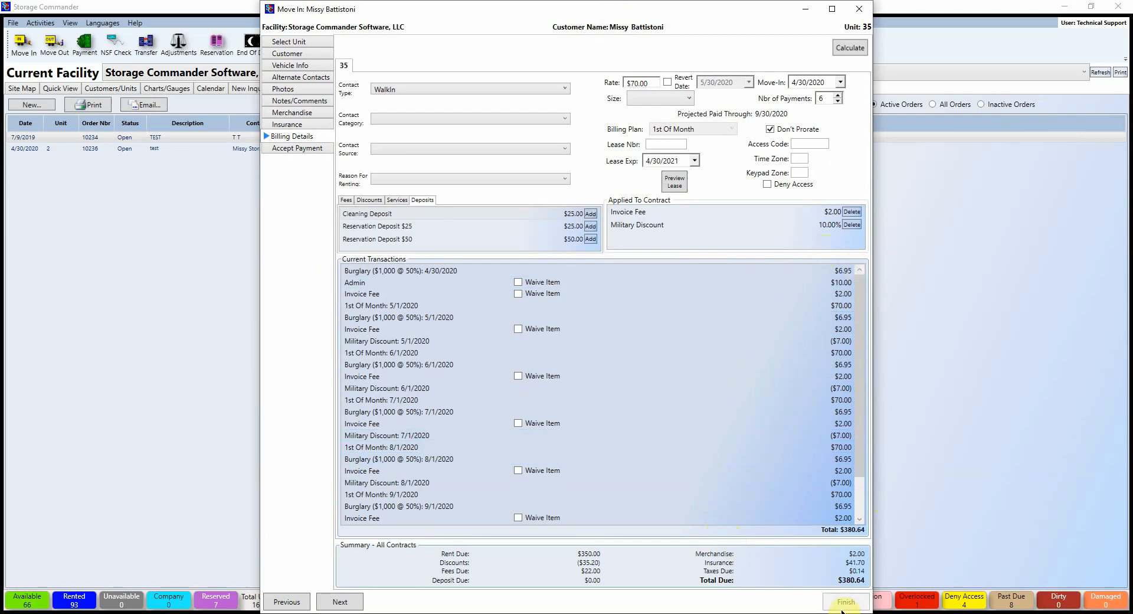
pyautogui.click(837, 101)
pyautogui.click(838, 101)
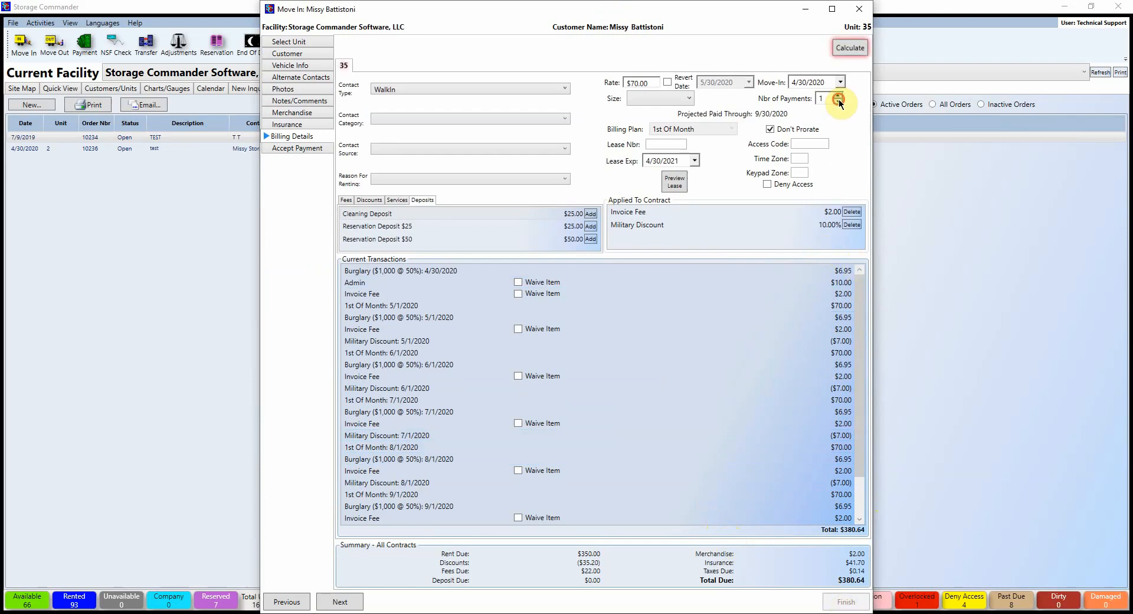
pyautogui.click(845, 46)
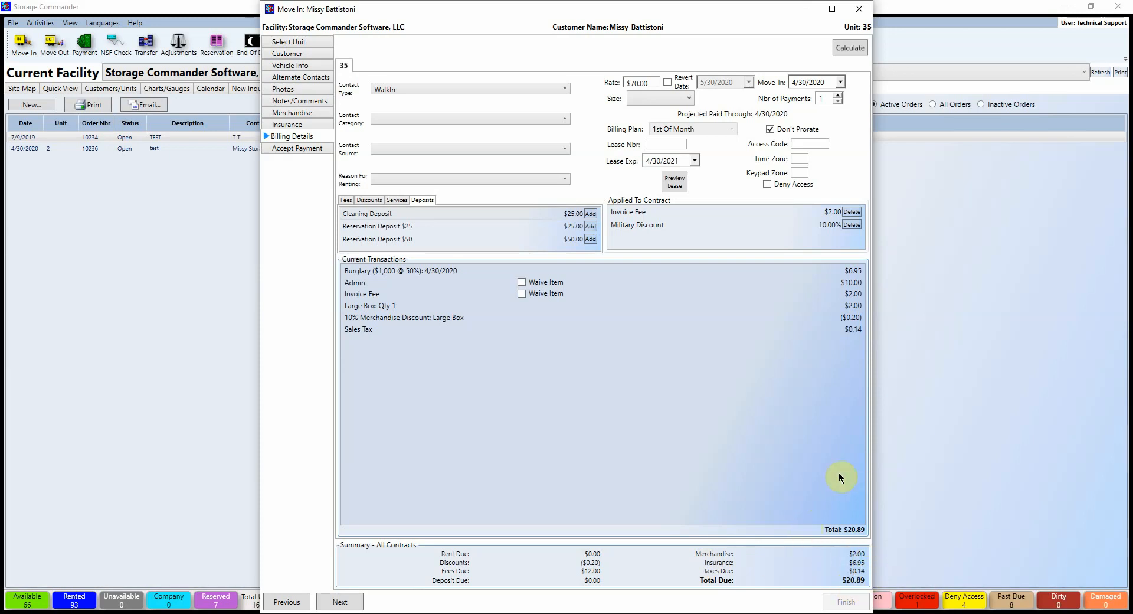
# Step: Bill the move-in for 2 payments, $92.84 through 5/31/2020, and proceed to Accept Payment
pyautogui.click(838, 95)
pyautogui.click(846, 47)
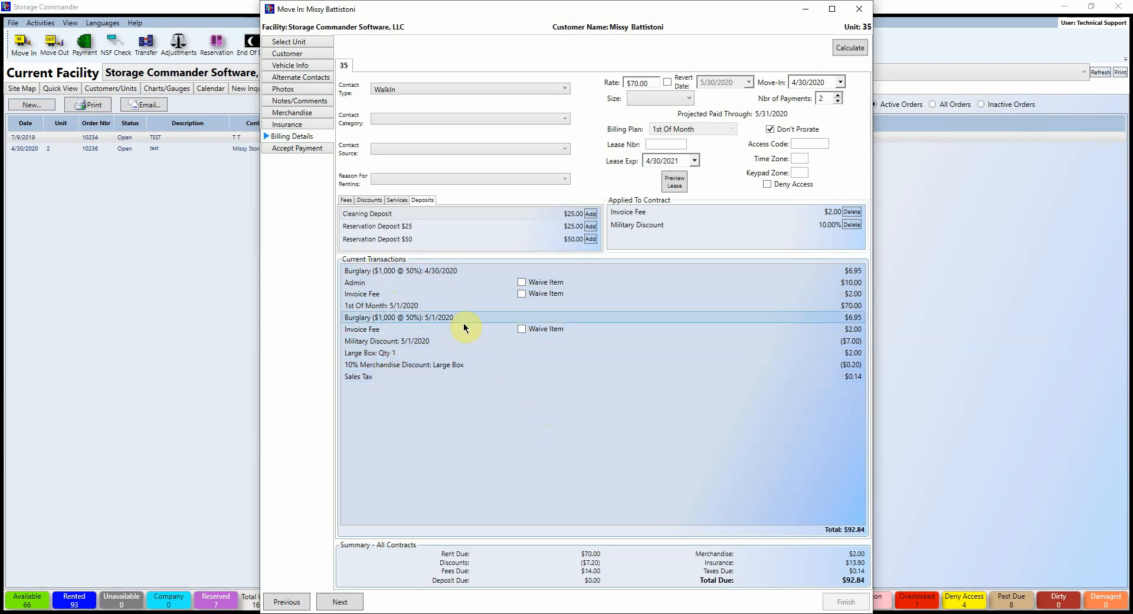
pyautogui.click(286, 147)
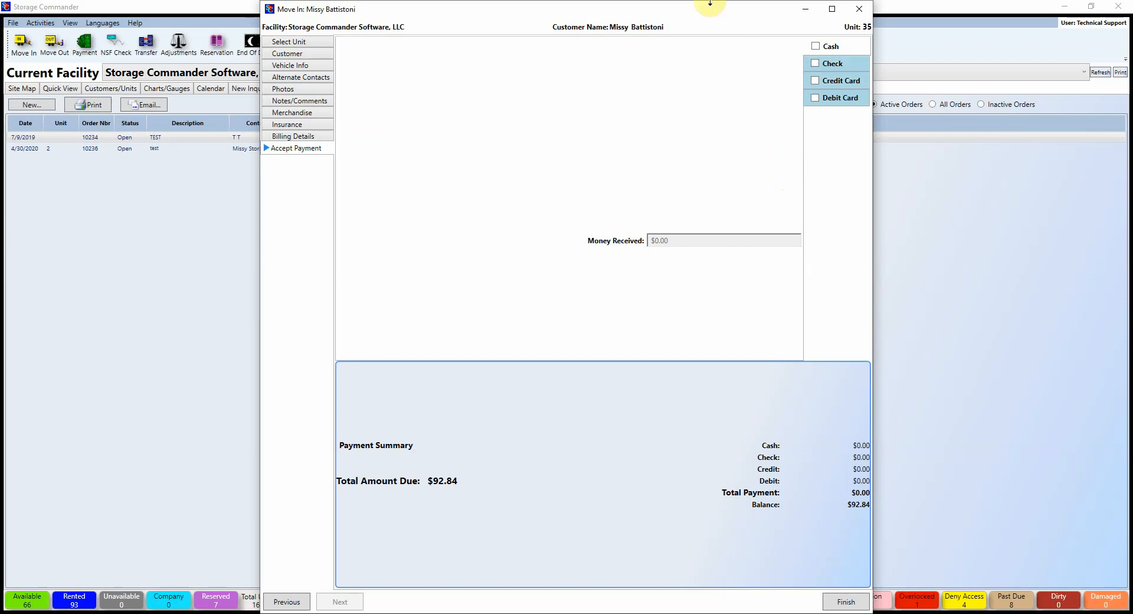
# Step: Split the $92.84 payment into $10.00 cash and the remaining $82.84 by check
pyautogui.moveTo(681, 8); pyautogui.dragTo(710, 49)
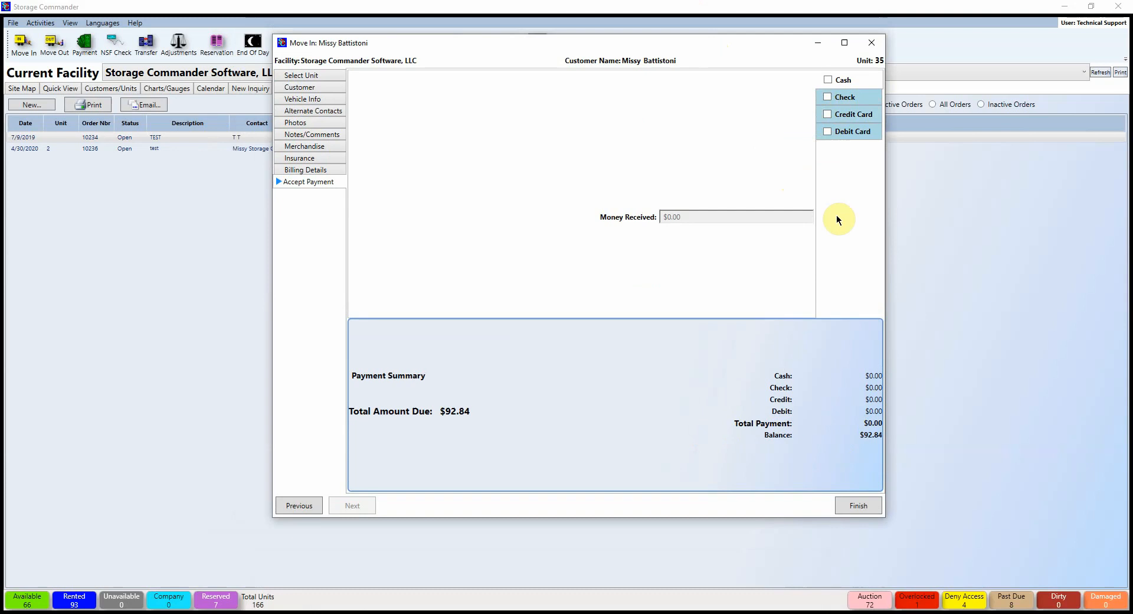
pyautogui.click(829, 78)
pyautogui.moveTo(695, 216); pyautogui.dragTo(637, 216)
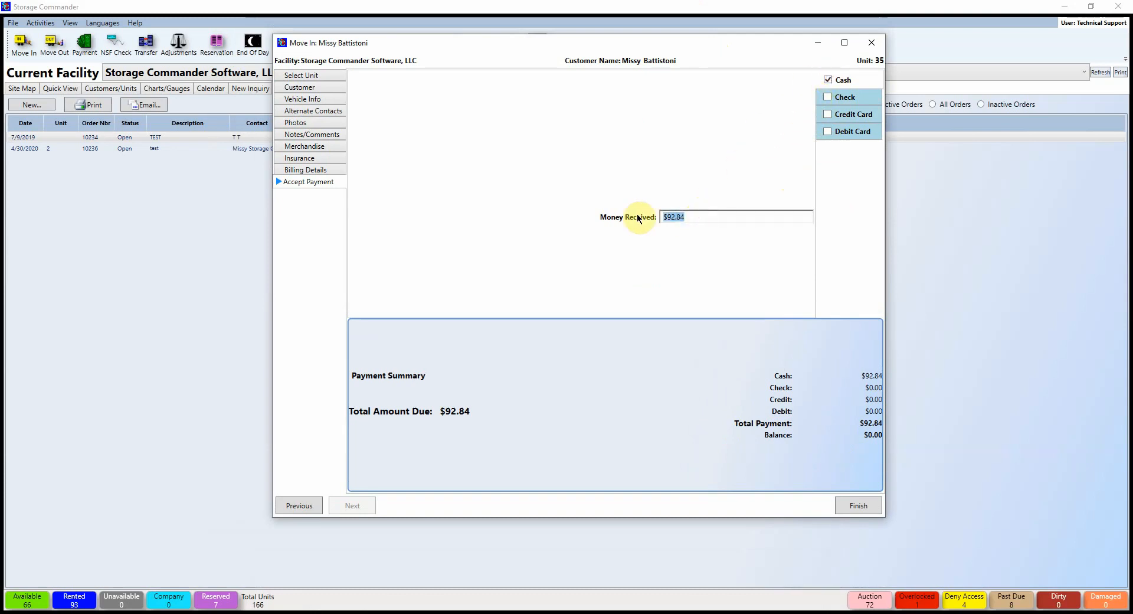
pyautogui.write('10.00')
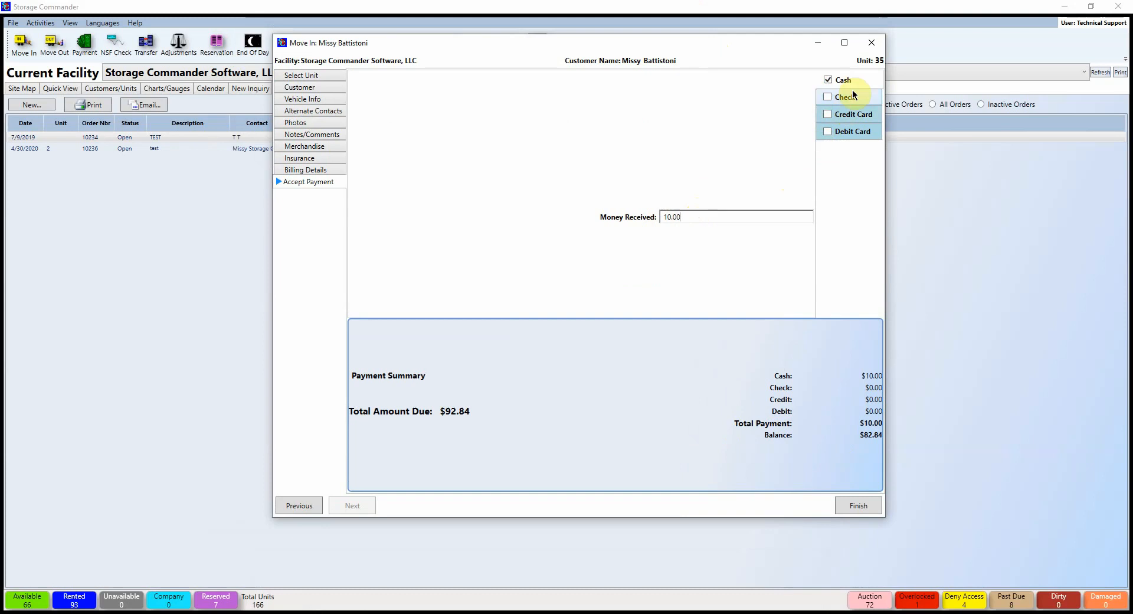
pyautogui.click(827, 97)
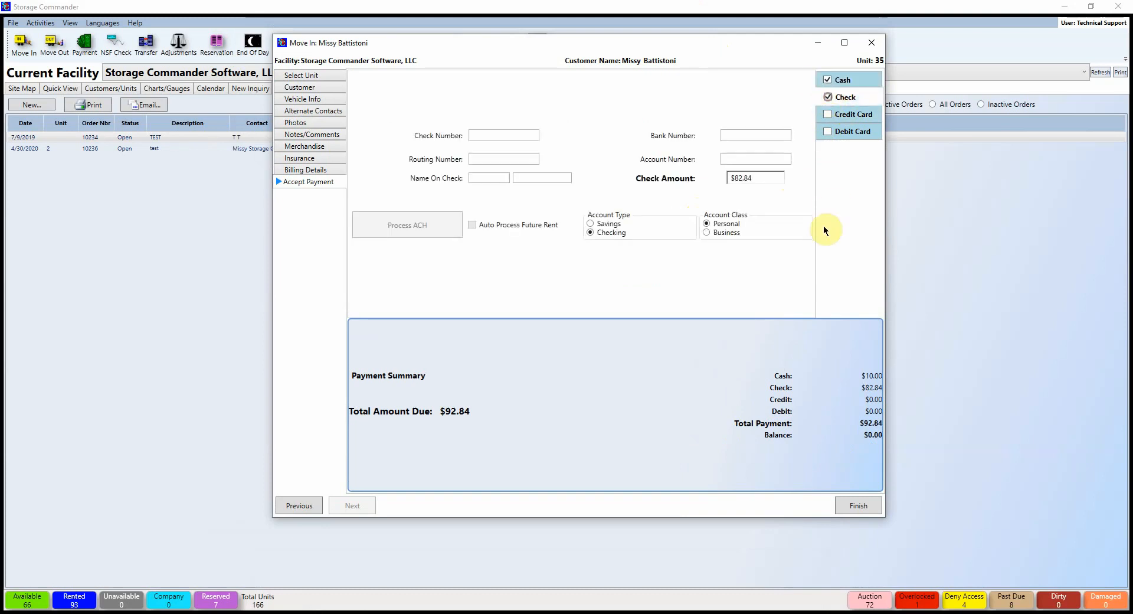
# Step: Record check number 12345, cut the check to $10.00, and charge $72.84 to a credit card
pyautogui.click(477, 134)
pyautogui.write('12345')
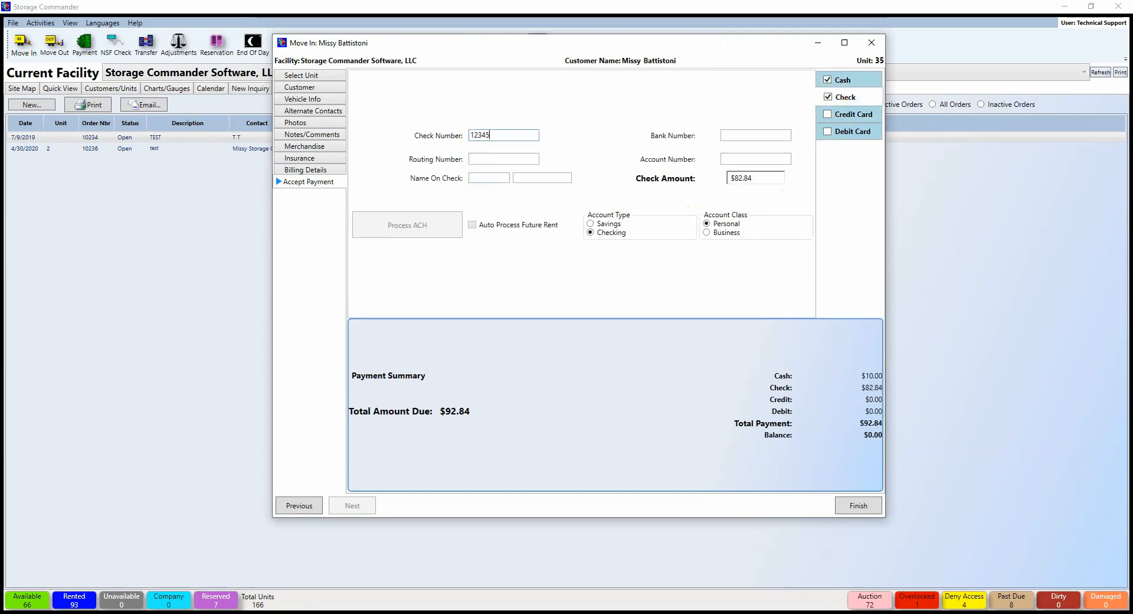
pyautogui.click(769, 181)
pyautogui.click(827, 116)
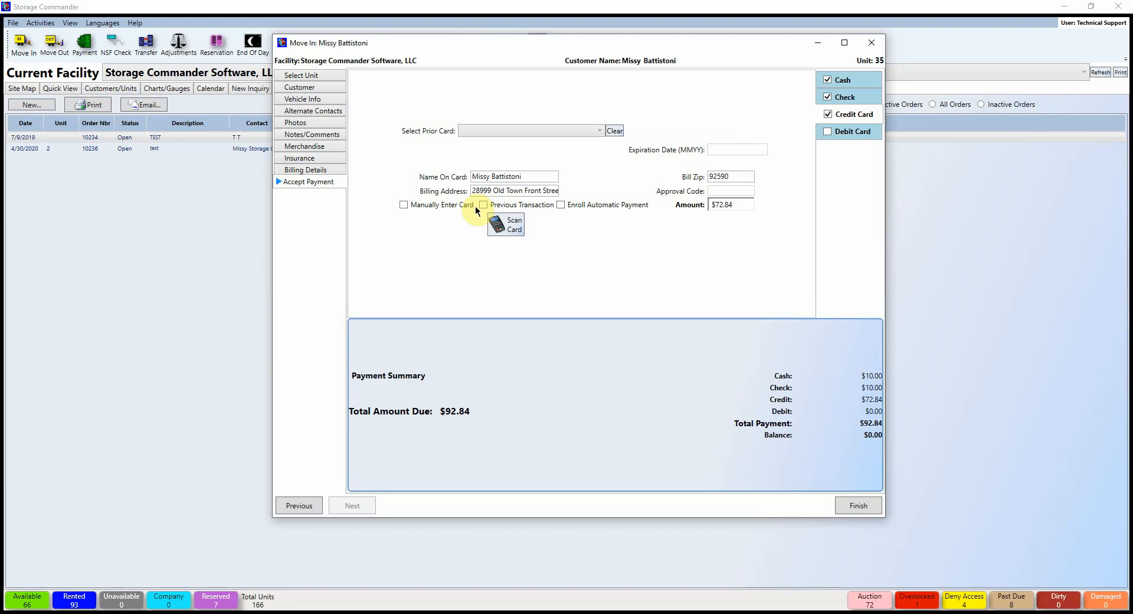
pyautogui.click(403, 205)
pyautogui.click(403, 205)
pyautogui.click(483, 204)
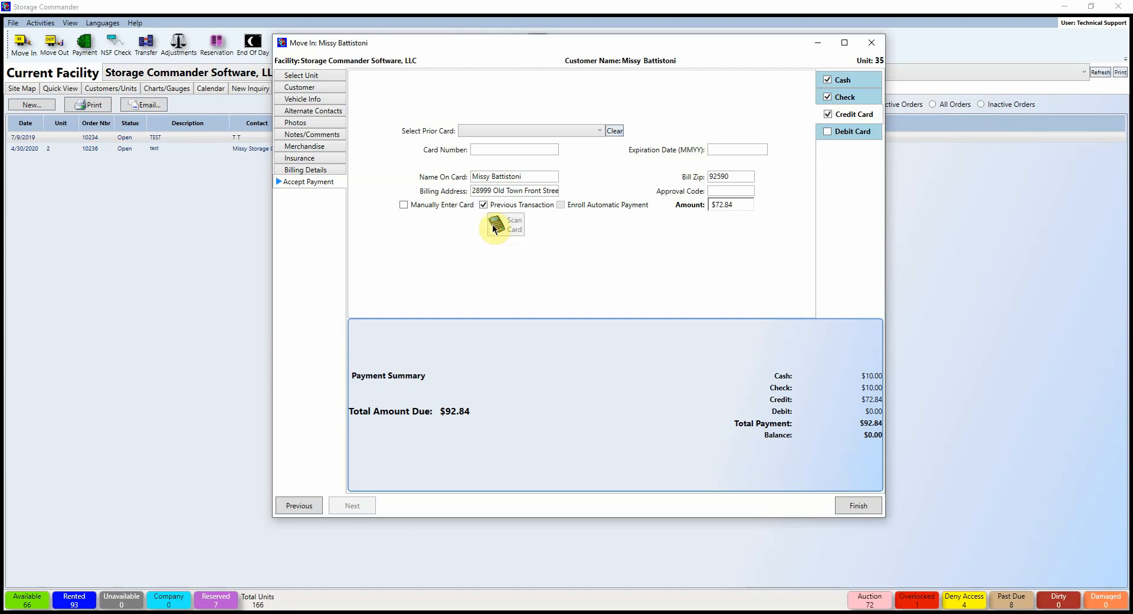
pyautogui.click(484, 204)
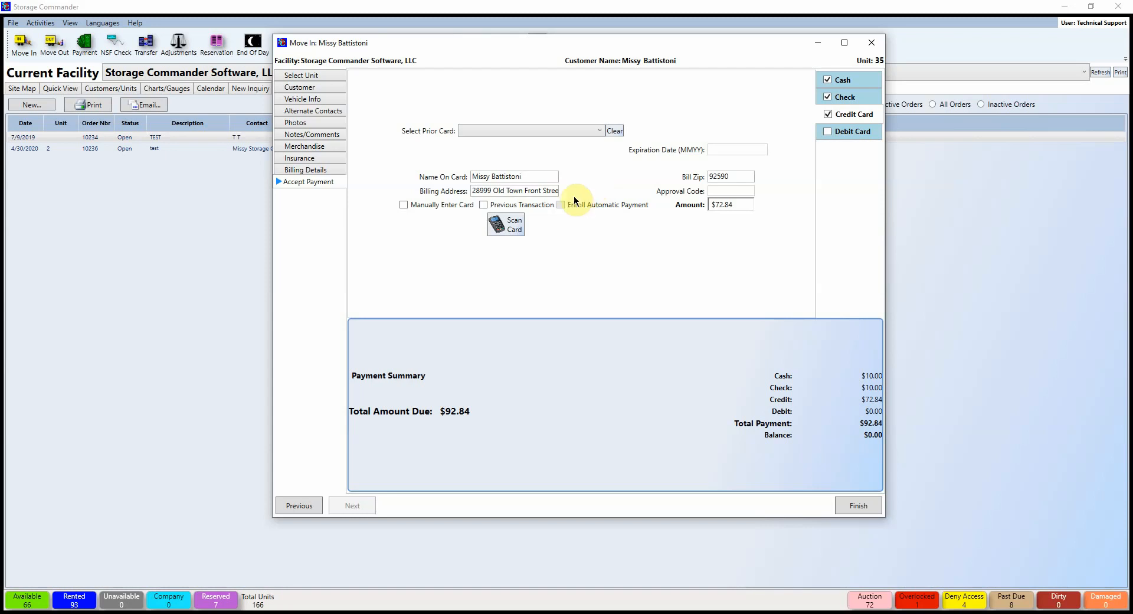
# Step: Look for a saved card, find none, and drop the credit card payment, leaving $72.84 owed
pyautogui.click(598, 132)
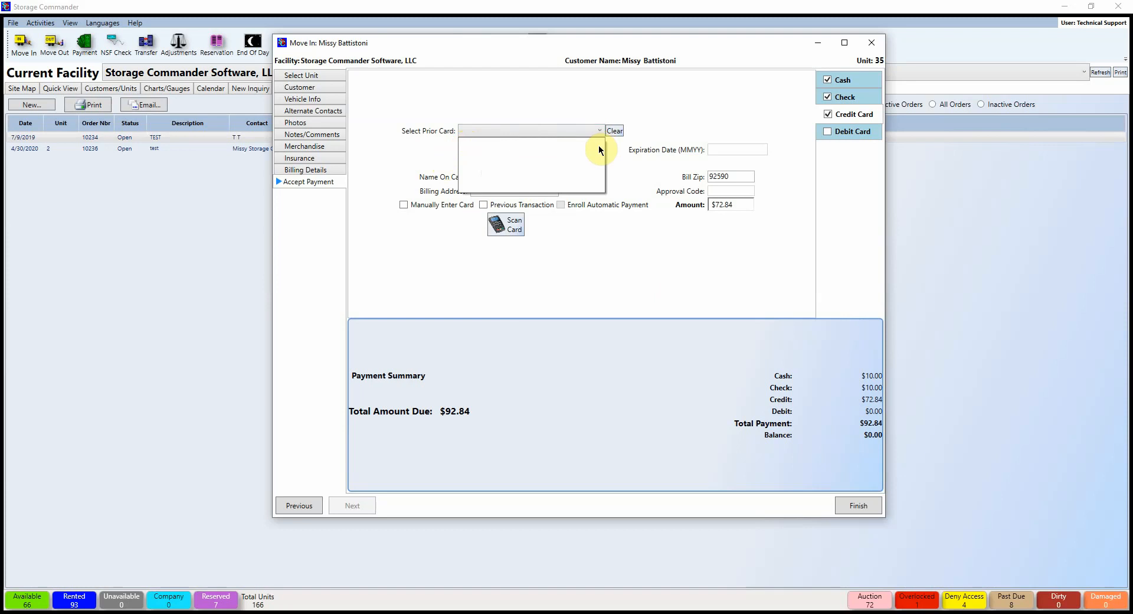
pyautogui.click(594, 243)
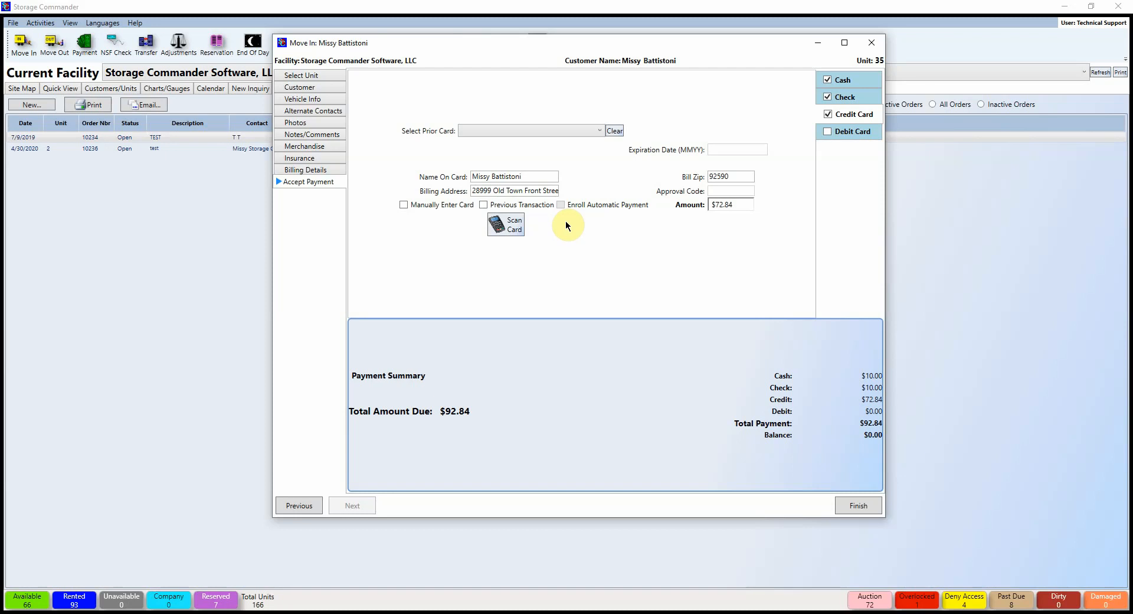
pyautogui.click(826, 115)
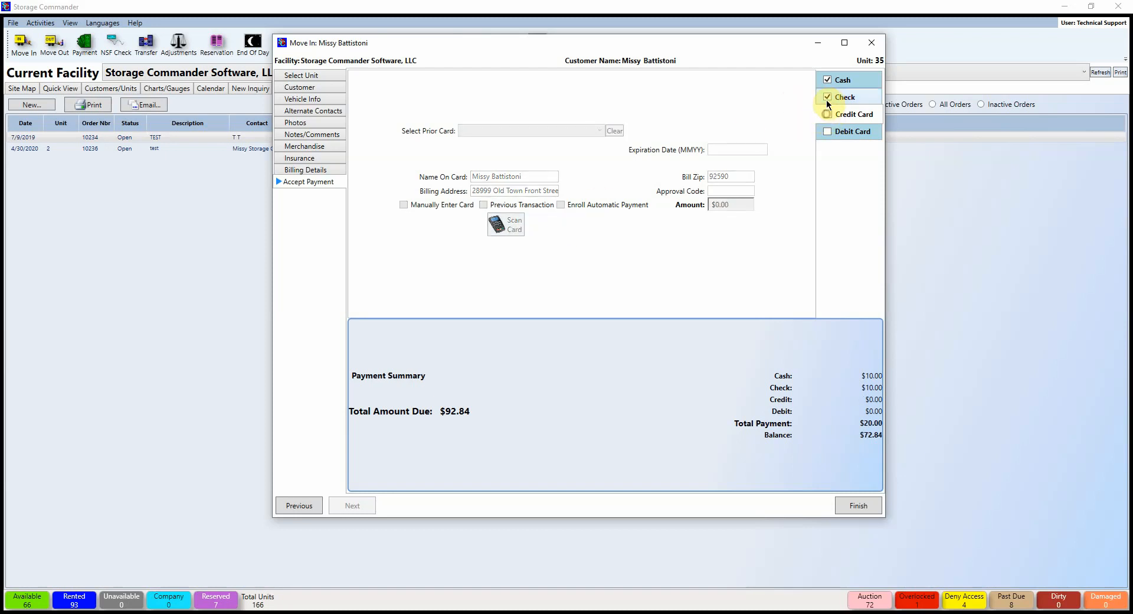
# Step: Replace the check and cash split with a single $92.84 cash payment and finish the move-in
pyautogui.click(827, 97)
pyautogui.click(827, 80)
pyautogui.click(828, 80)
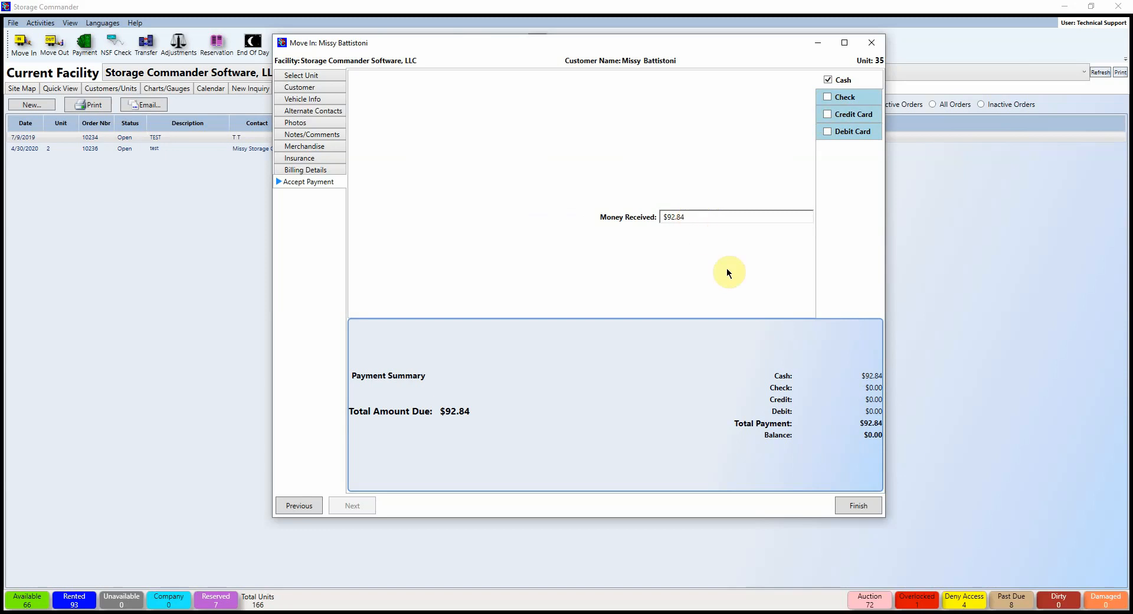
pyautogui.click(865, 507)
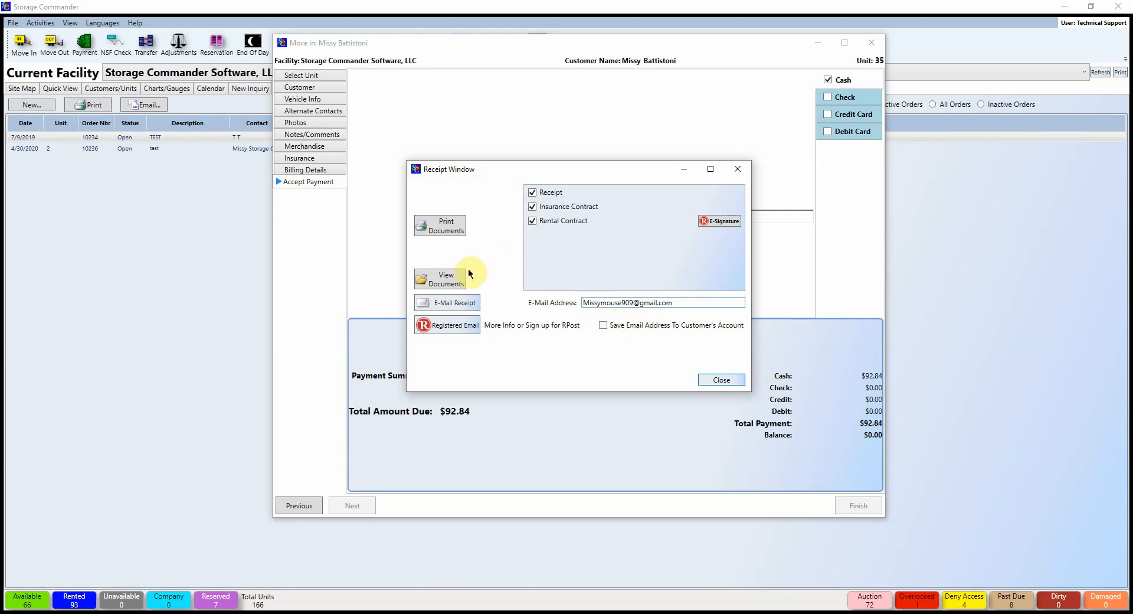
# Step: Open the receipt, insurance and rental contract documents in a maximized PDF viewer
pyautogui.click(451, 282)
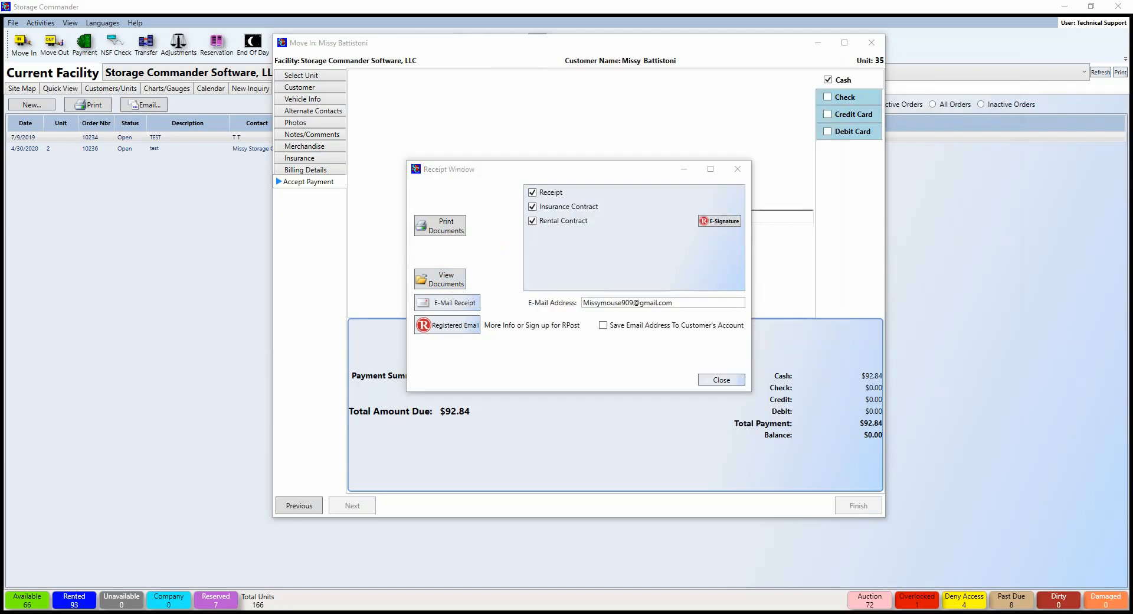
pyautogui.click(784, 59)
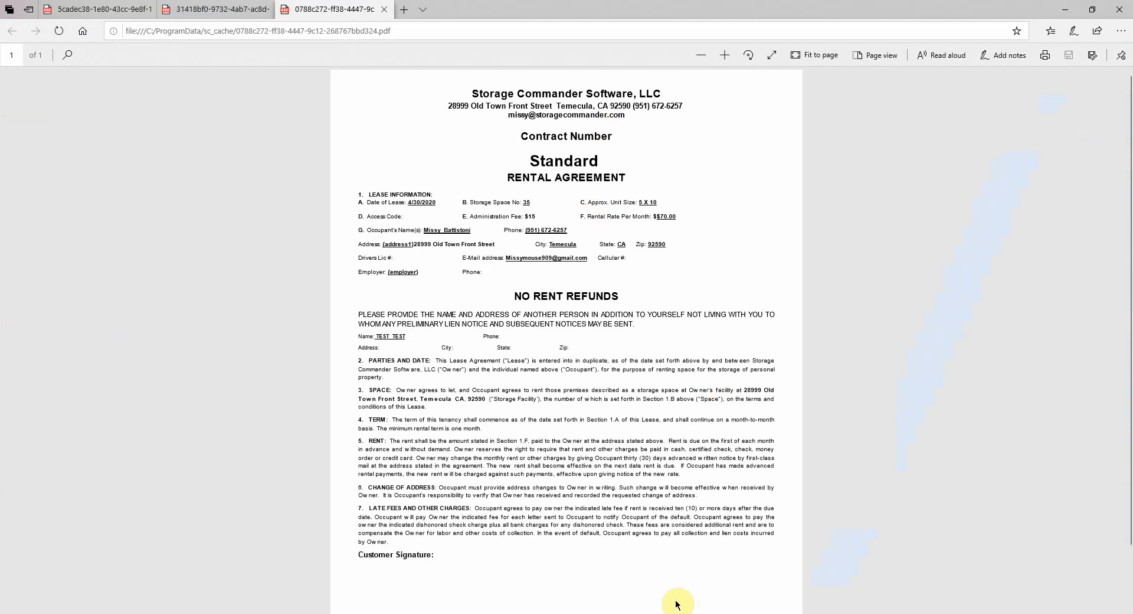
# Step: Review the insurance addendum, move-in receipt and rental agreement PDFs, then close the browser
pyautogui.click(172, 9)
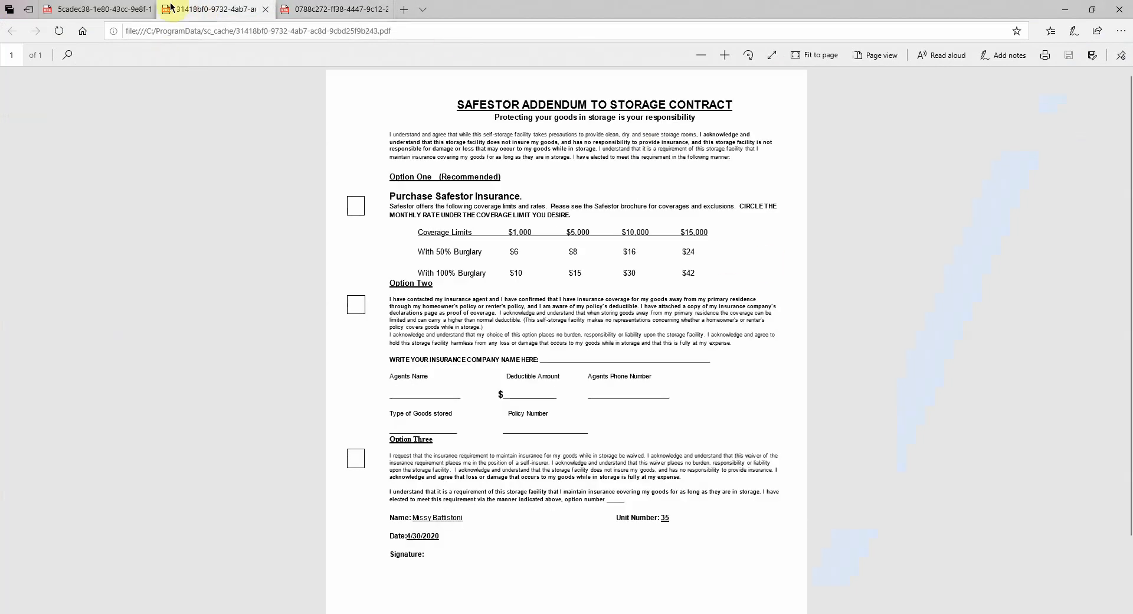
pyautogui.click(98, 9)
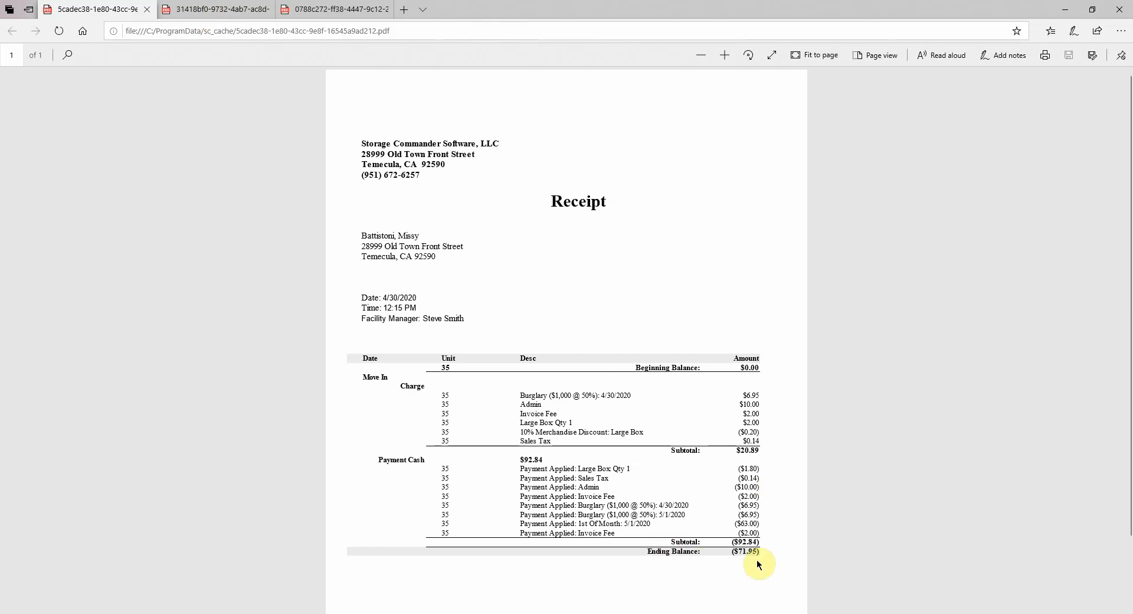
pyautogui.click(354, 7)
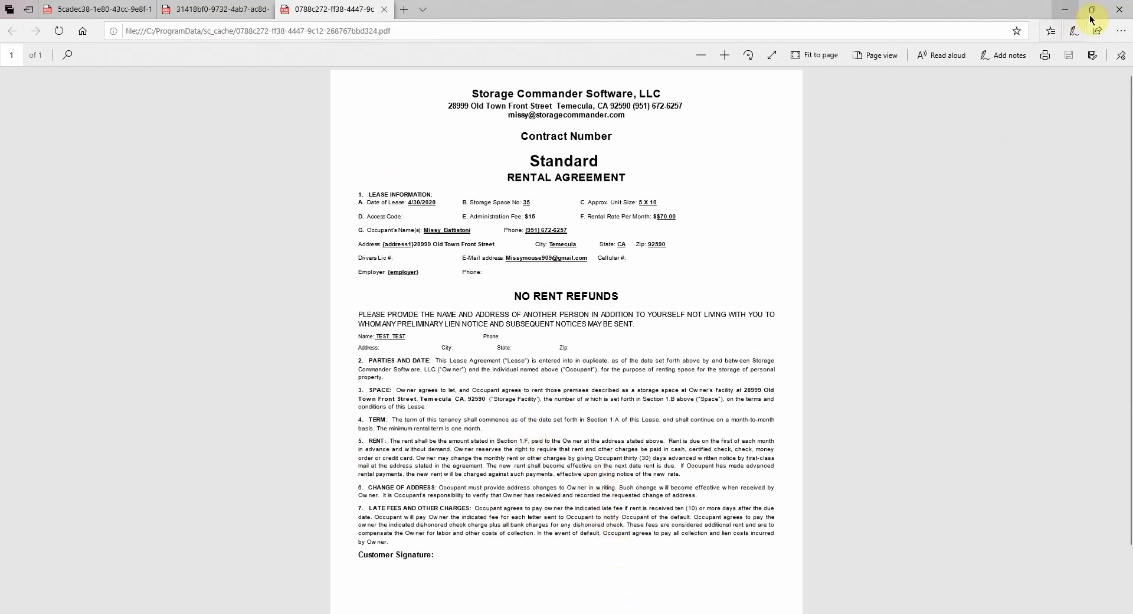
pyautogui.click(1119, 9)
# Step: Close all documents and the Receipt Window, then filter contracts by the customer's first name and select Unit 31
pyautogui.click(486, 341)
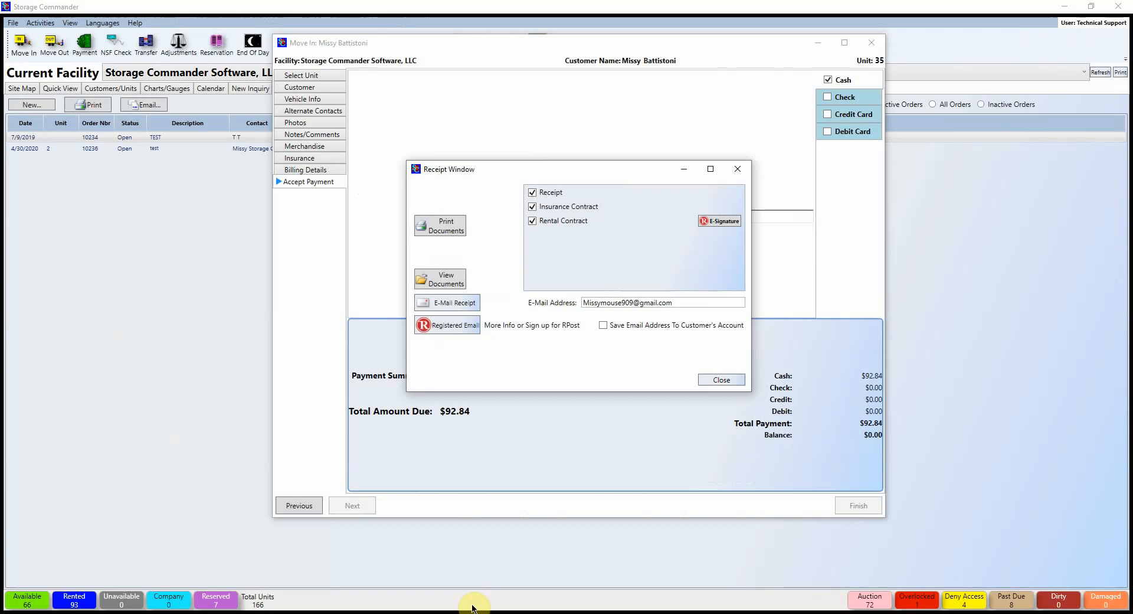
pyautogui.click(723, 380)
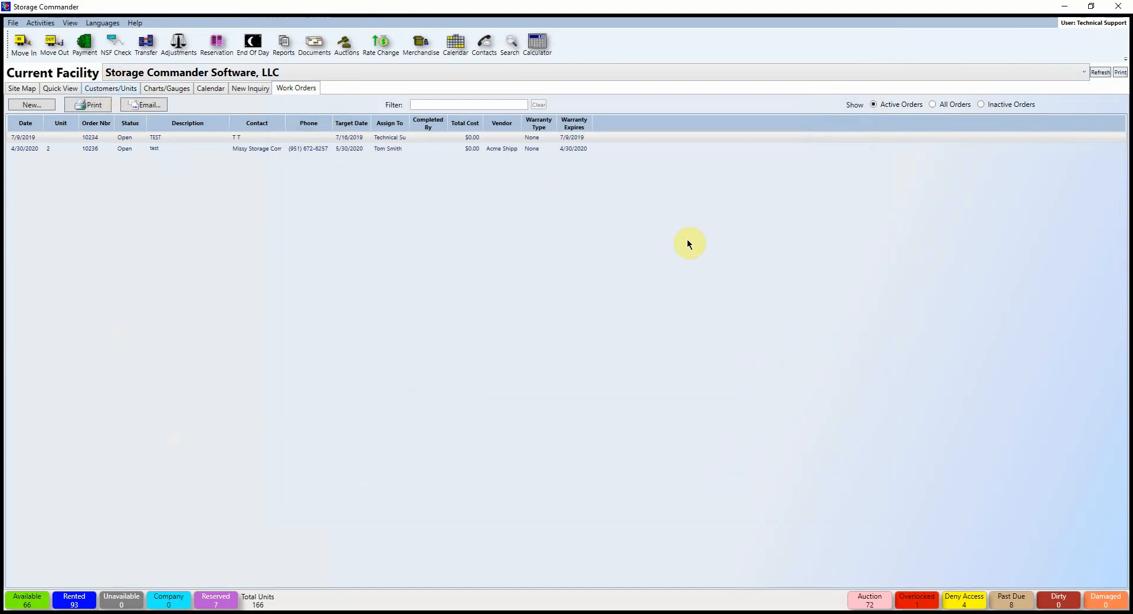
pyautogui.click(110, 88)
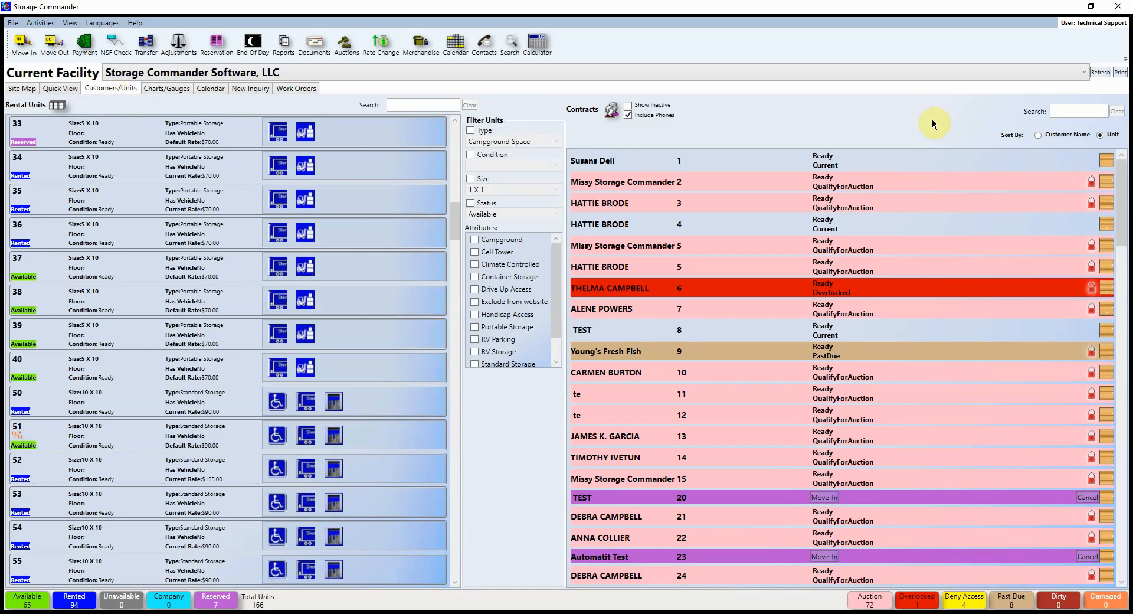
pyautogui.click(1060, 111)
pyautogui.write('Missy')
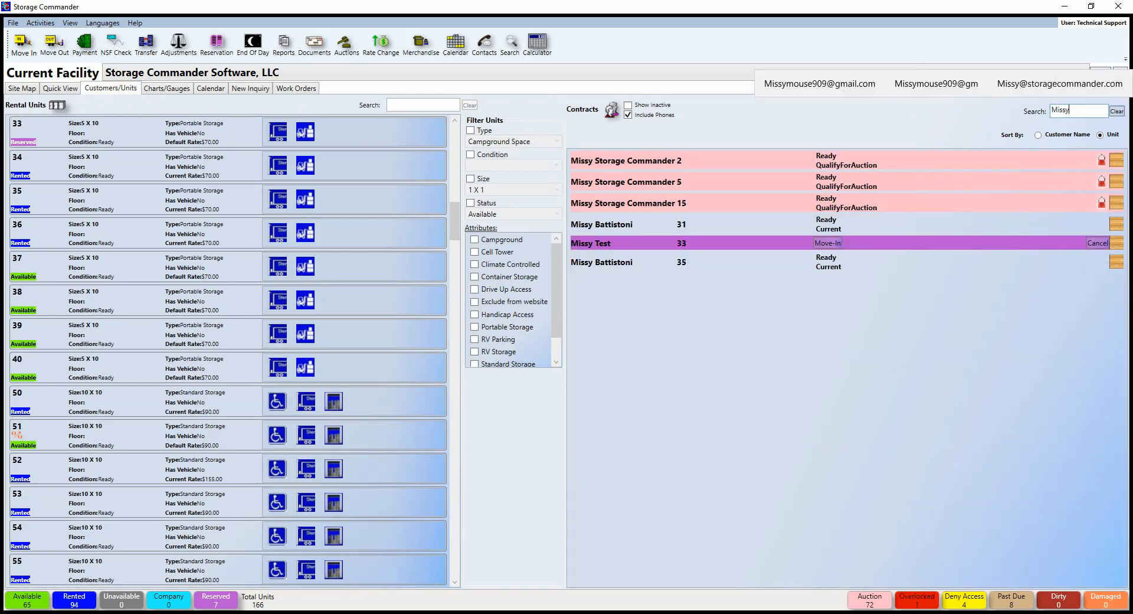
pyautogui.click(649, 220)
pyautogui.moveTo(640, 227)
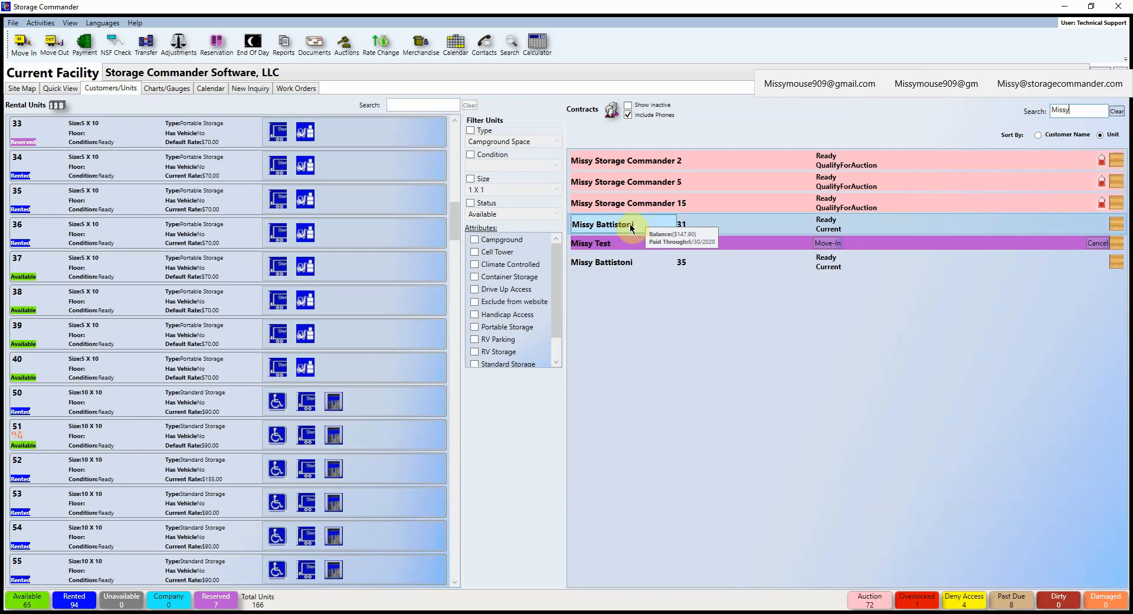
# Step: Open Unit 31's contract details, dismiss the TEST alert, and move the window aside
pyautogui.doubleClick(629, 224)
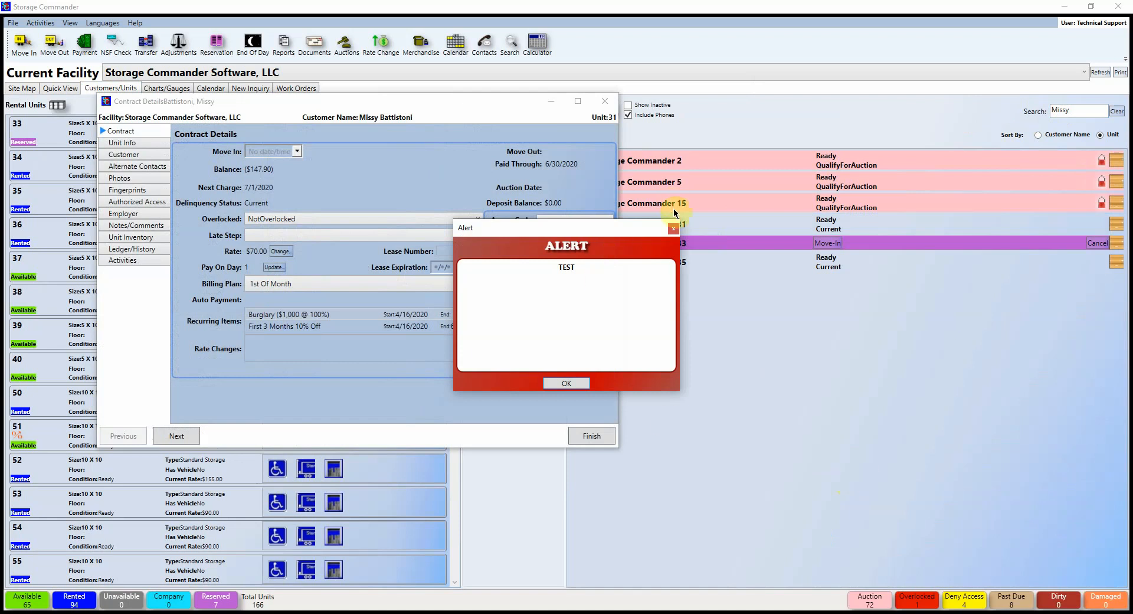
pyautogui.click(673, 228)
pyautogui.moveTo(480, 101); pyautogui.dragTo(664, 113)
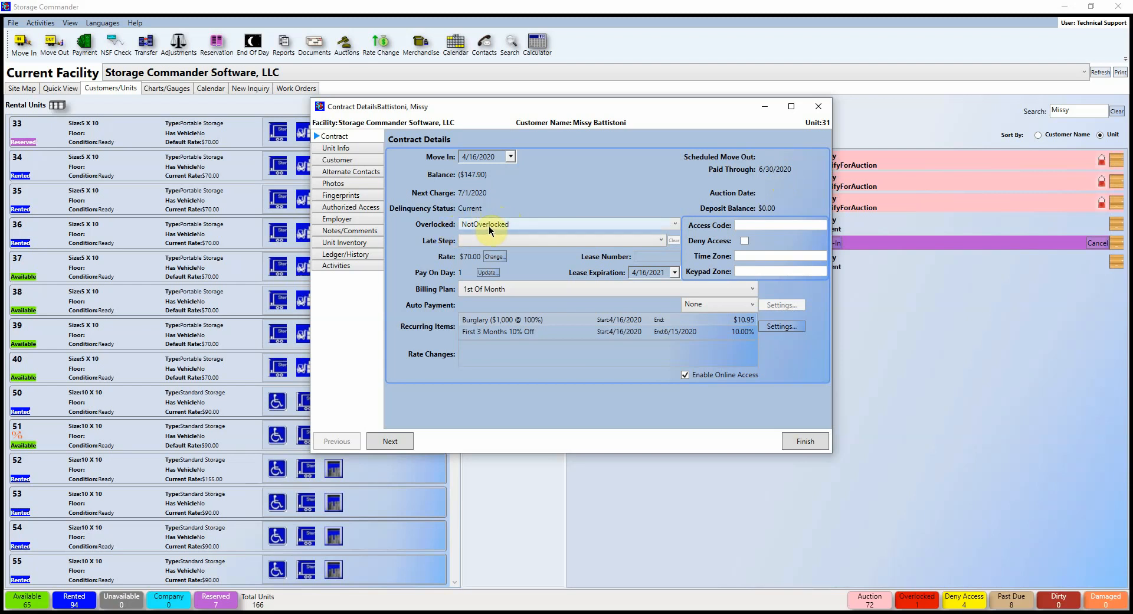
# Step: Leave Unit 31's Late Step unset and enter its gate access code
pyautogui.click(633, 240)
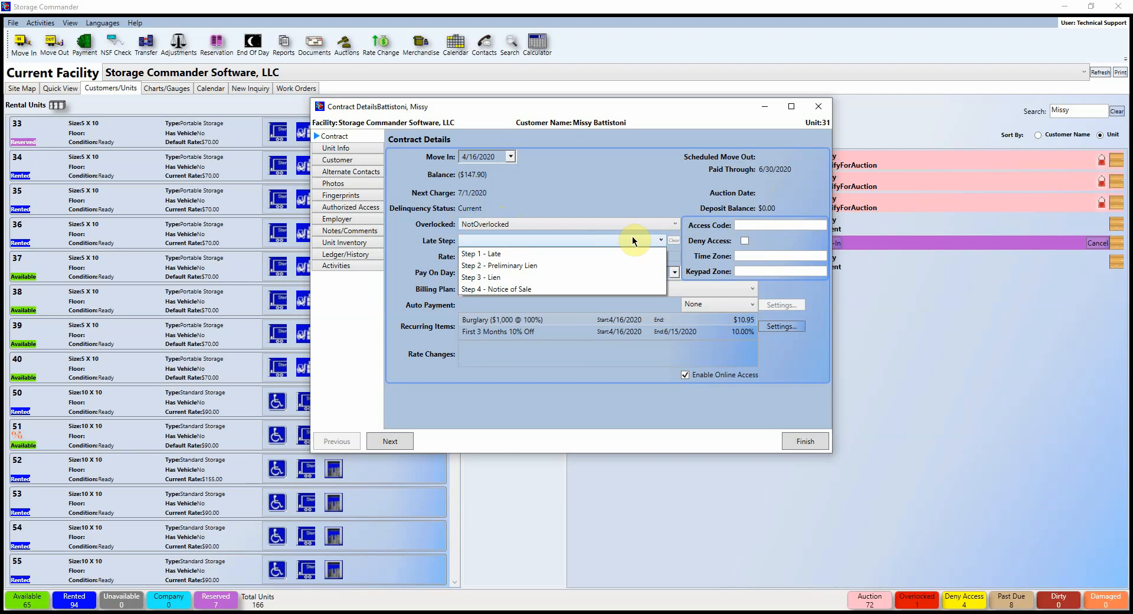
pyautogui.click(632, 237)
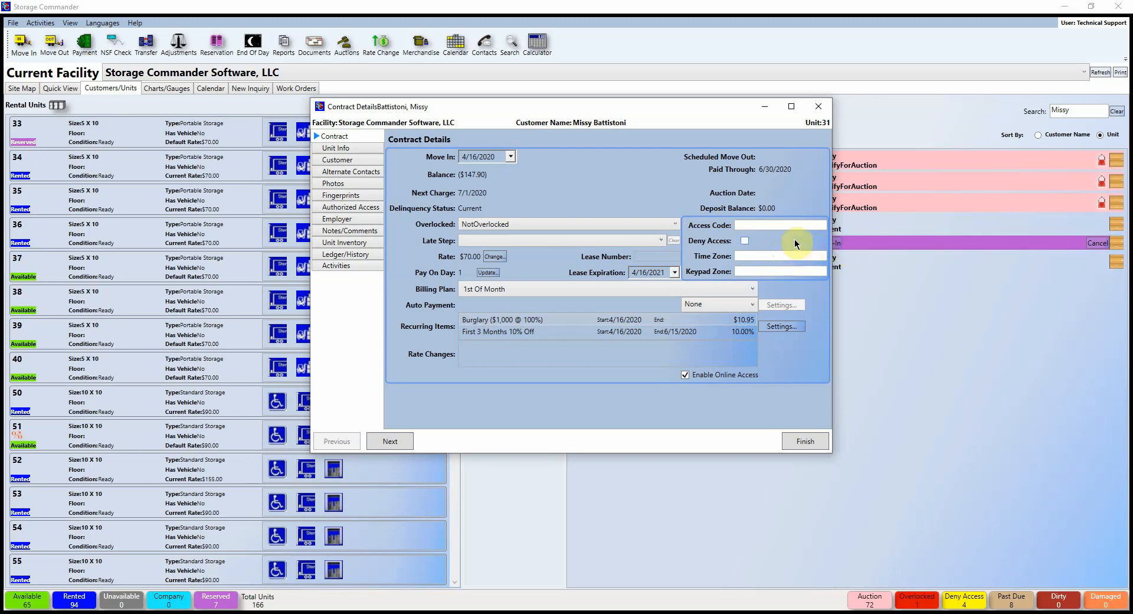
pyautogui.click(751, 224)
pyautogui.write('12345')
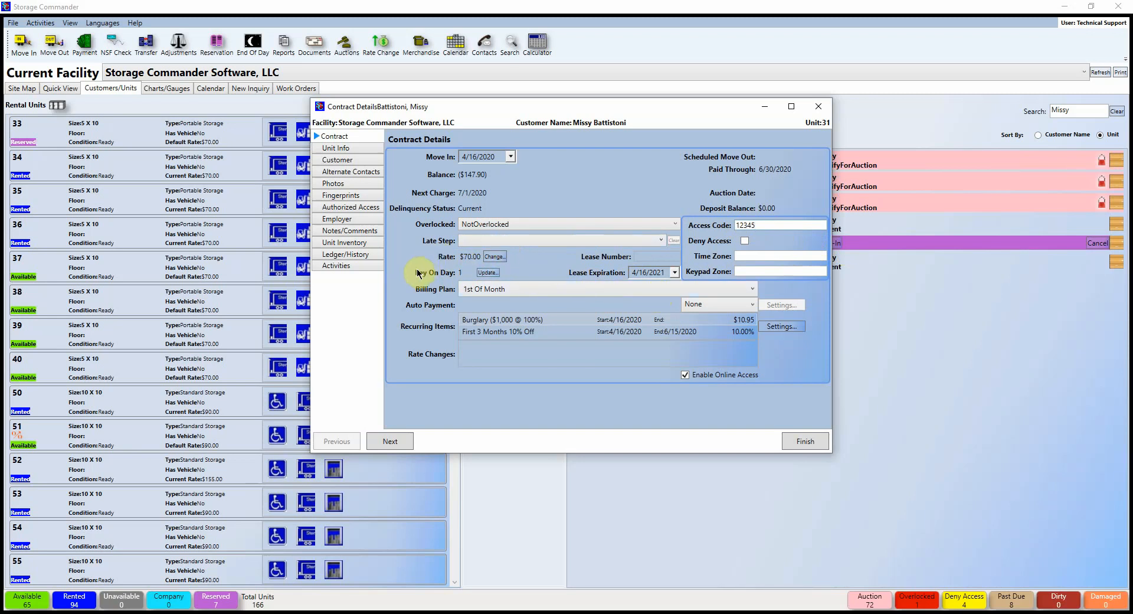
pyautogui.click(503, 289)
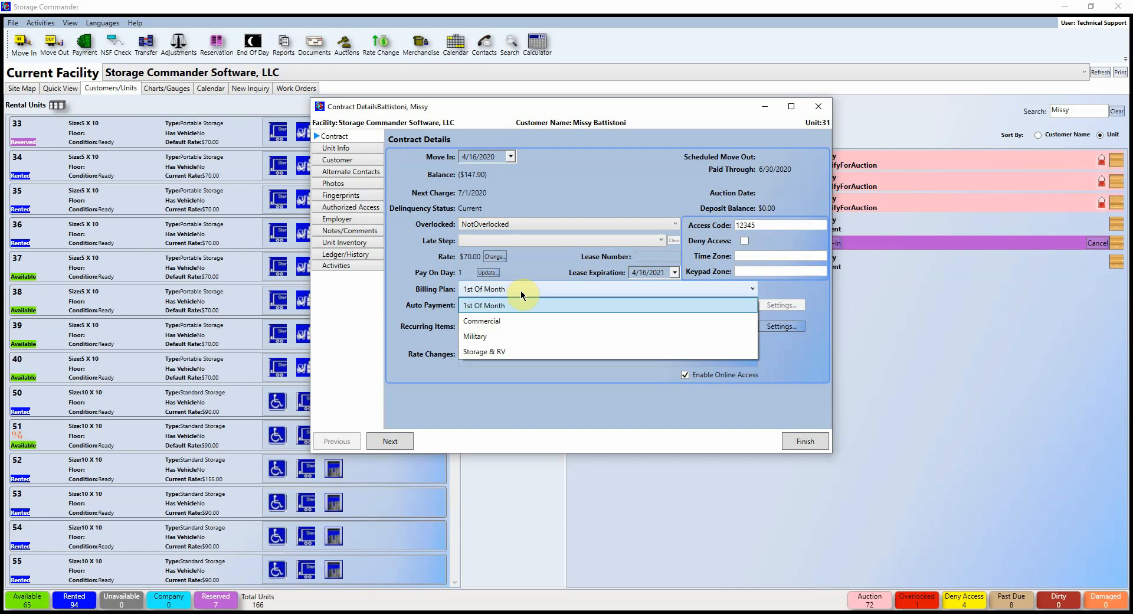
# Step: Switch the Unit 31 contract's billing plan to Military and bring up Auto Payment Setup
pyautogui.click(490, 337)
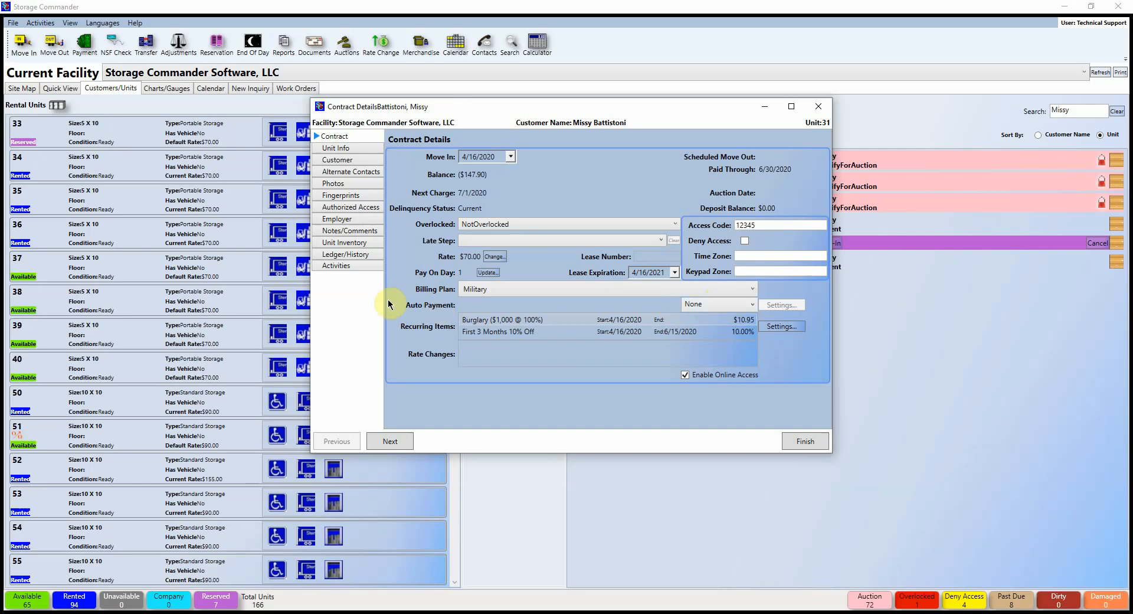
pyautogui.click(750, 305)
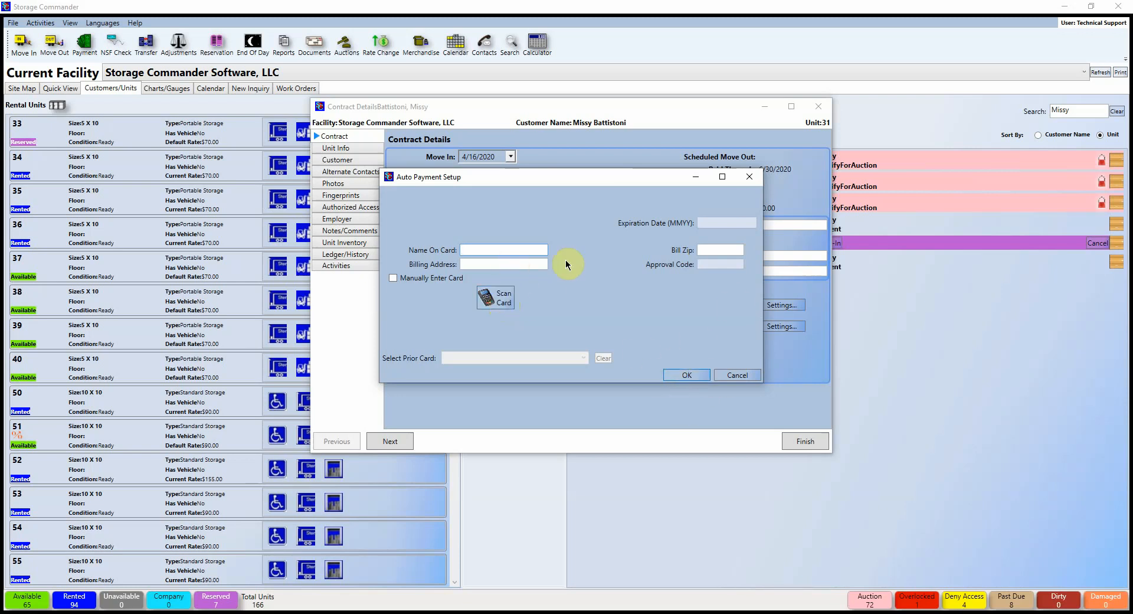
pyautogui.write('TEST')
pyautogui.click(682, 376)
pyautogui.click(616, 351)
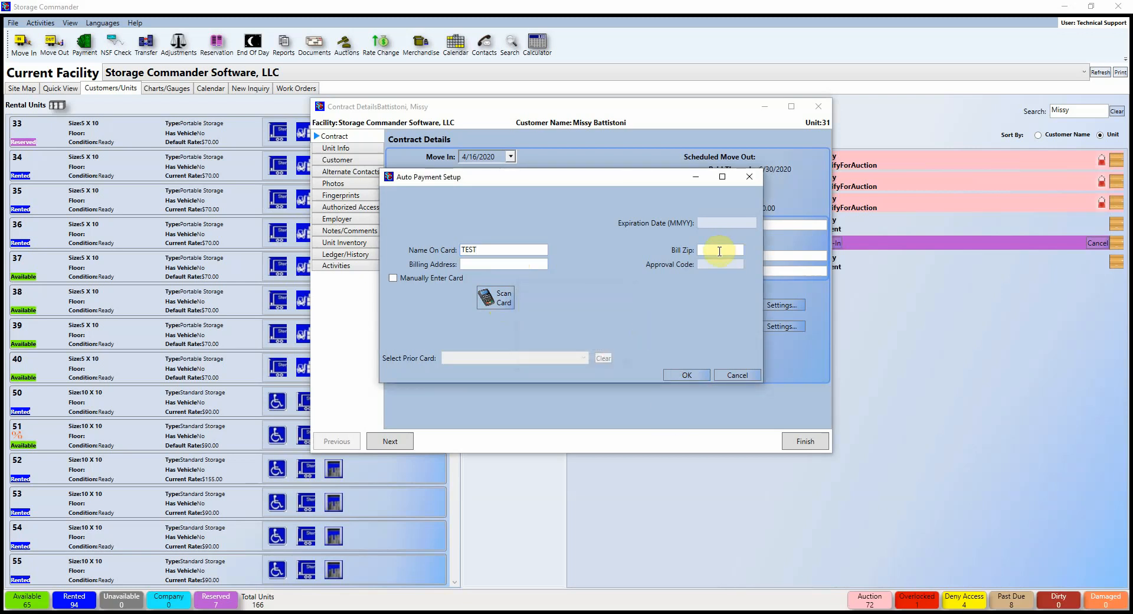
pyautogui.click(749, 176)
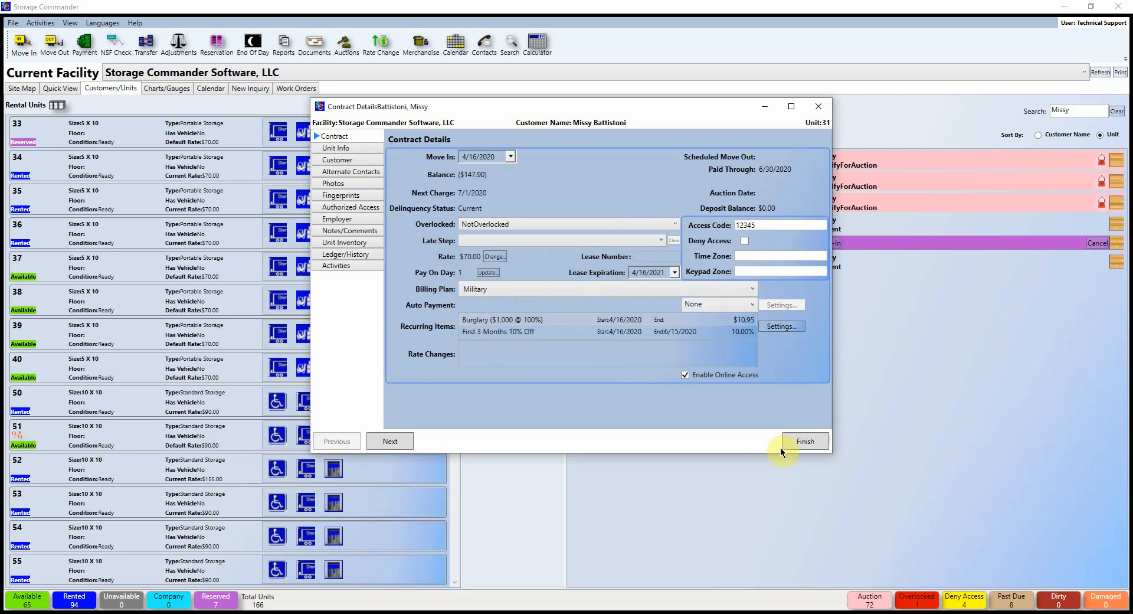
pyautogui.click(766, 432)
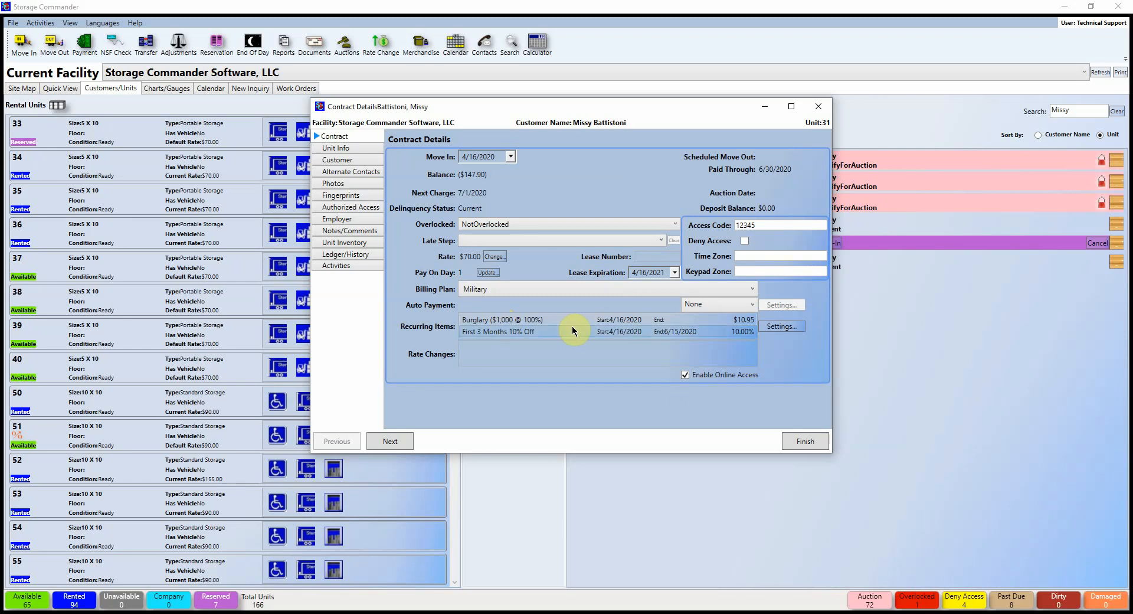
pyautogui.click(745, 322)
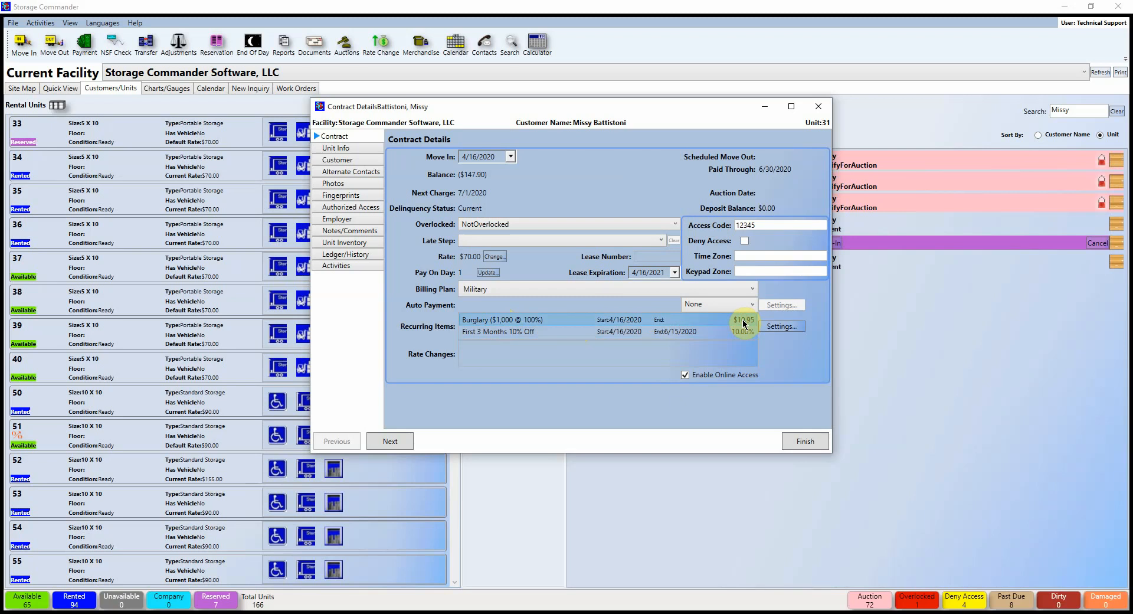
# Step: Swap Burglary ($1,000 @ 100%) for Burglary ($5,000 @ 100%) at $16.95 in Unit 31's recurring items
pyautogui.click(784, 326)
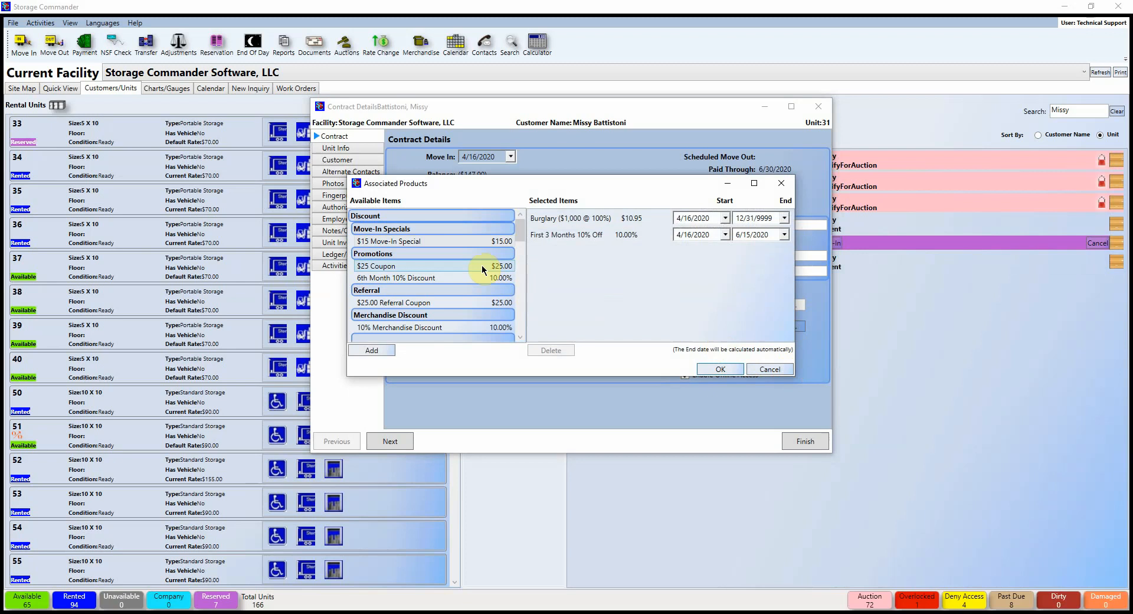
pyautogui.scroll(-2, 472, 280)
pyautogui.scroll(-6, 472, 282)
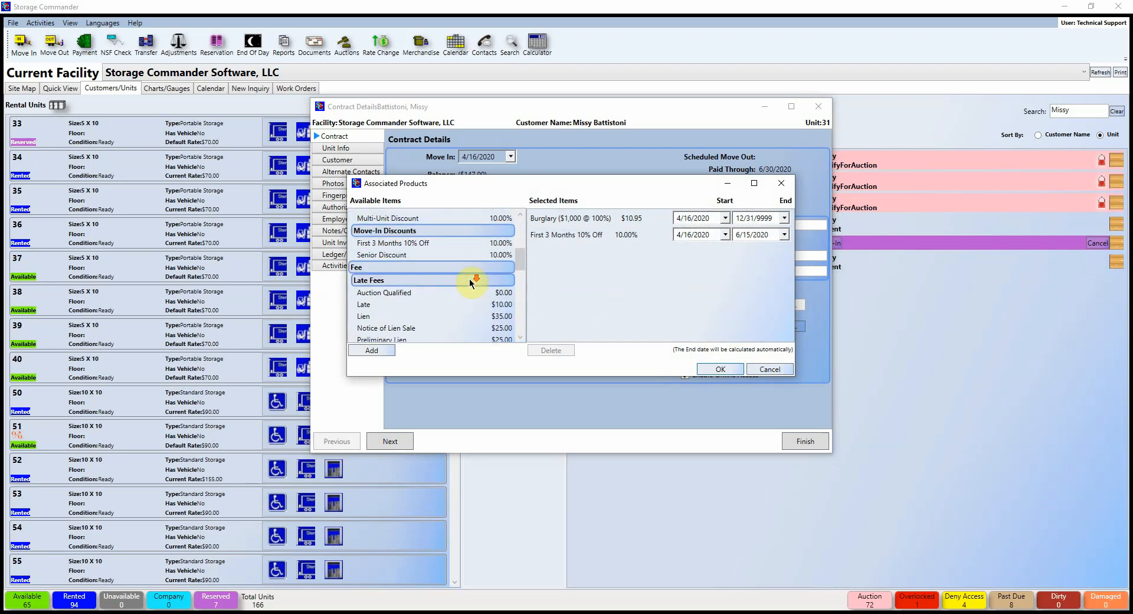
pyautogui.scroll(-8, 472, 287)
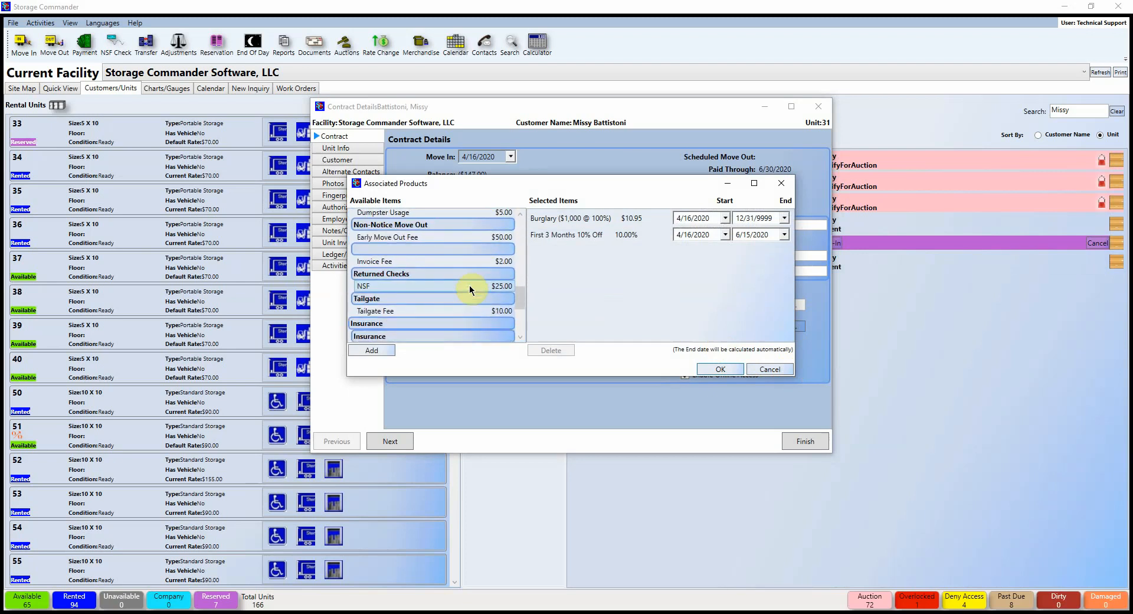
pyautogui.scroll(-3, 470, 289)
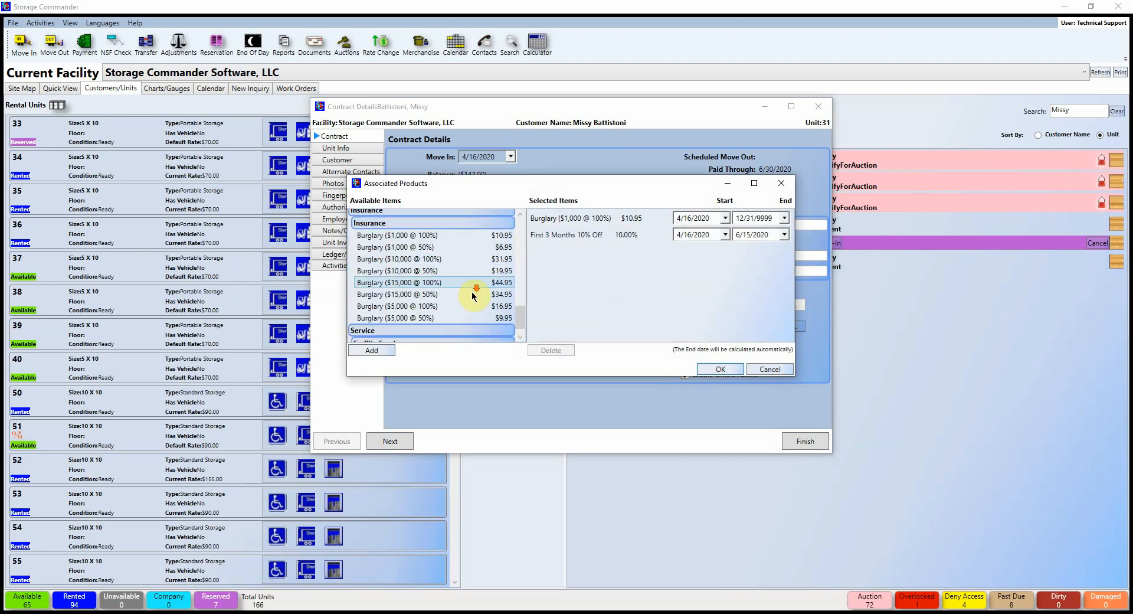
pyautogui.click(416, 306)
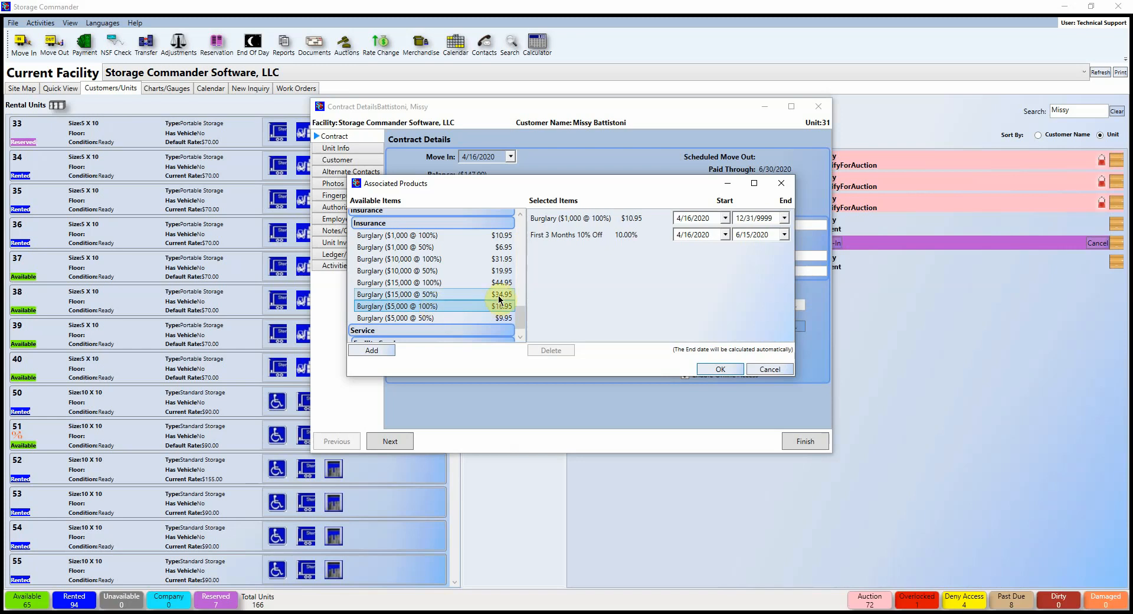
pyautogui.click(617, 220)
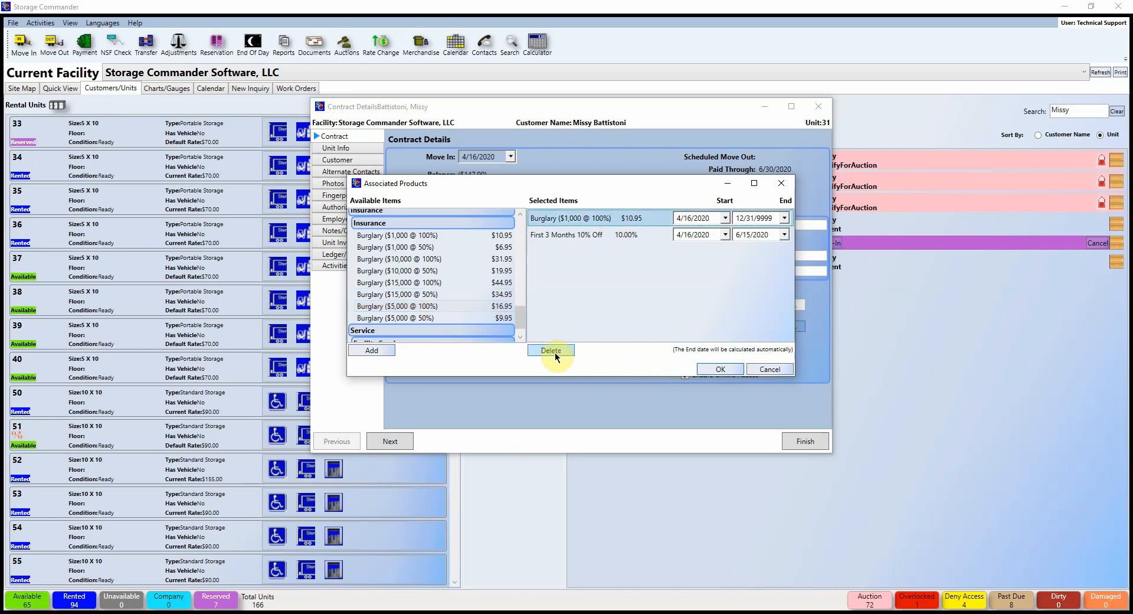
pyautogui.click(567, 352)
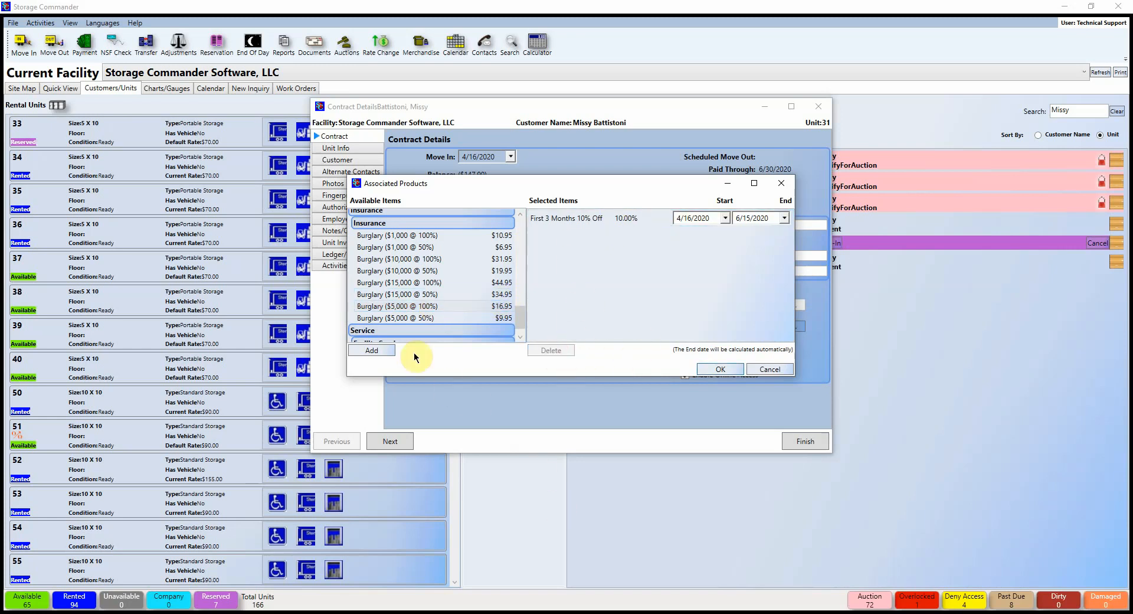
pyautogui.click(424, 304)
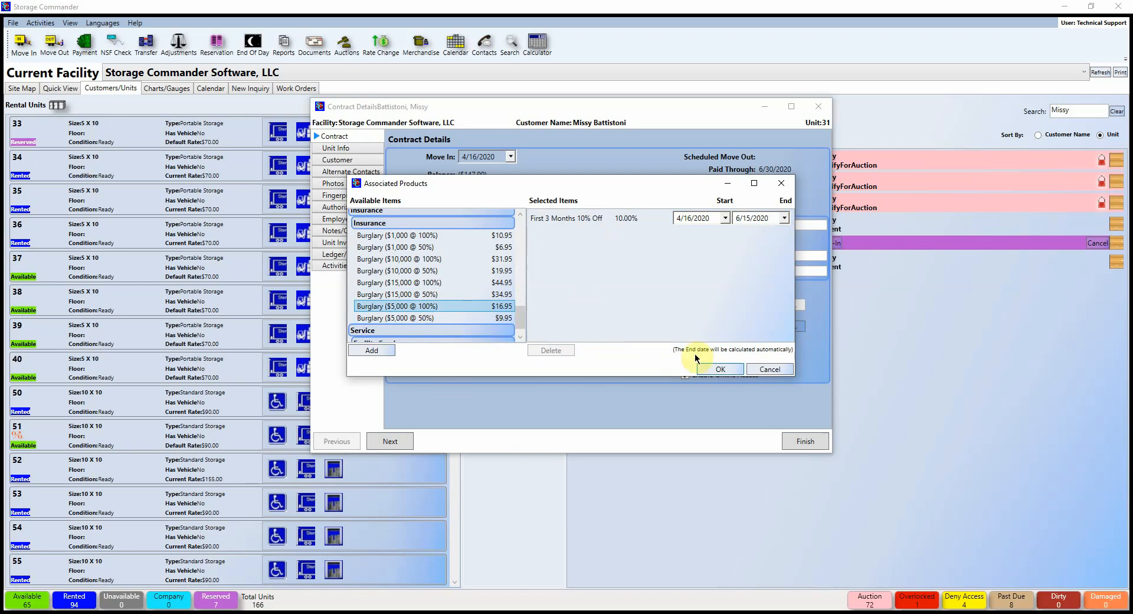
pyautogui.click(372, 350)
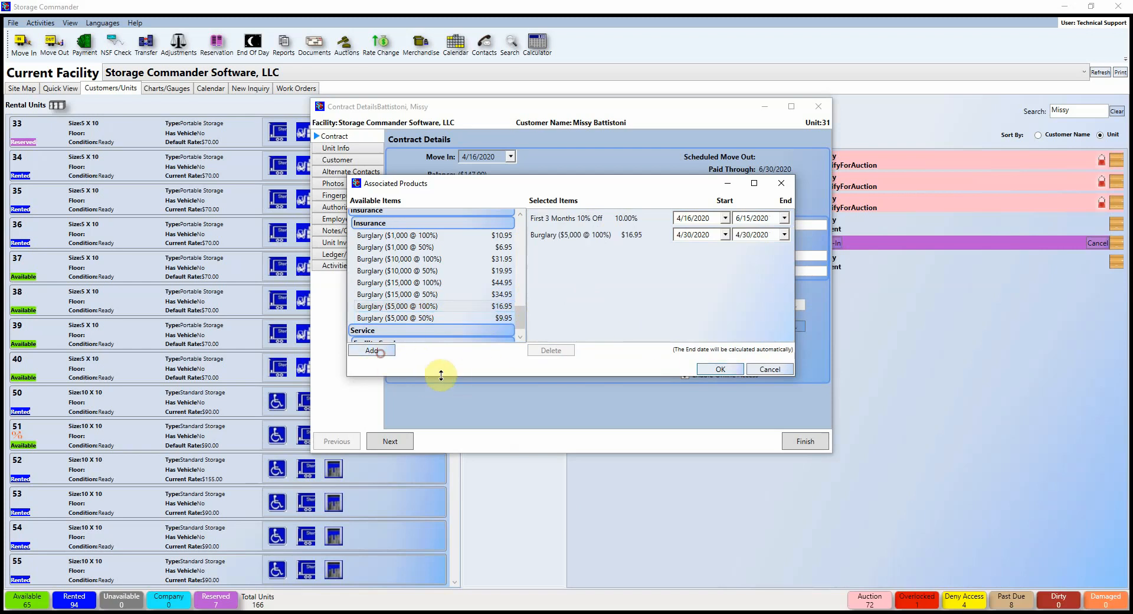
pyautogui.click(721, 369)
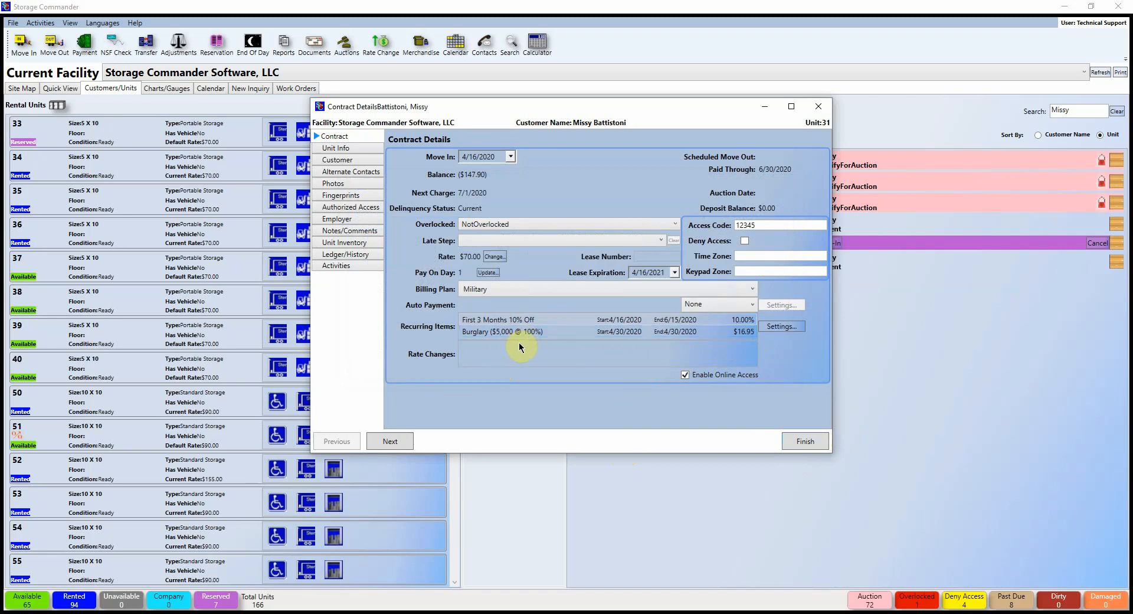
pyautogui.click(780, 326)
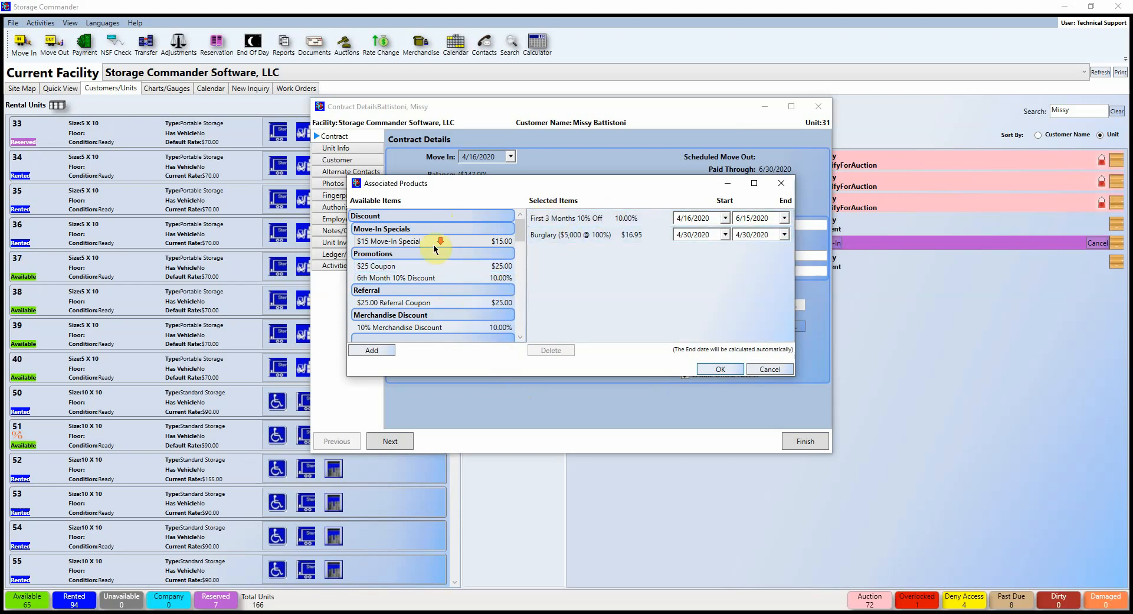
pyautogui.scroll(-2, 433, 247)
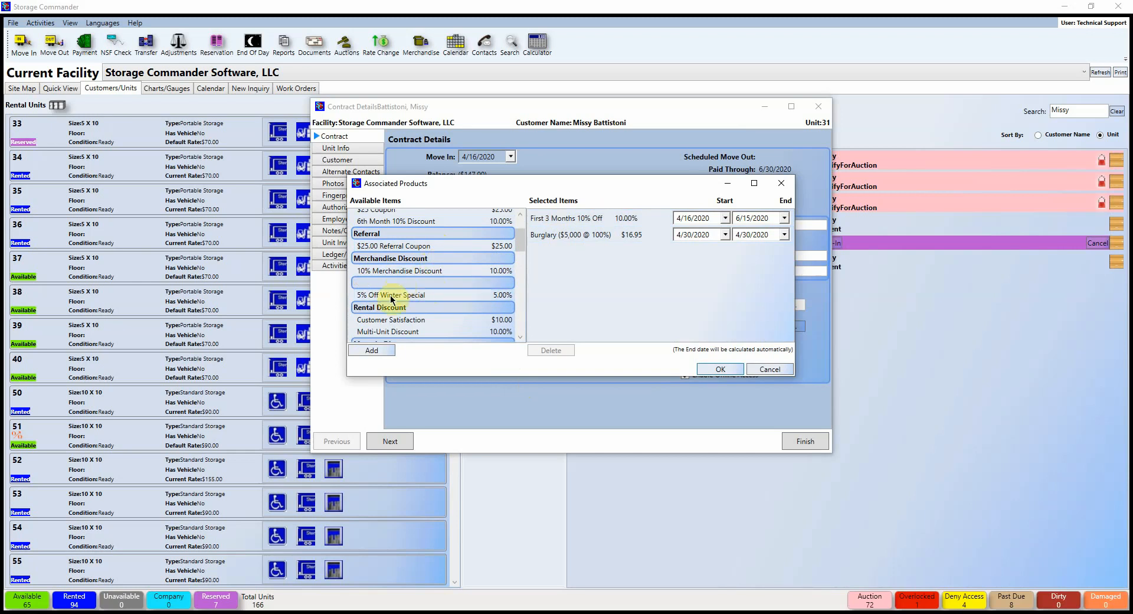
pyautogui.moveTo(413, 295)
pyautogui.mouseDown()
pyautogui.moveTo(539, 288)
pyautogui.moveTo(716, 243)
pyautogui.moveTo(430, 290)
pyautogui.mouseUp()
pyautogui.scroll(-5, 430, 289)
pyautogui.click(780, 183)
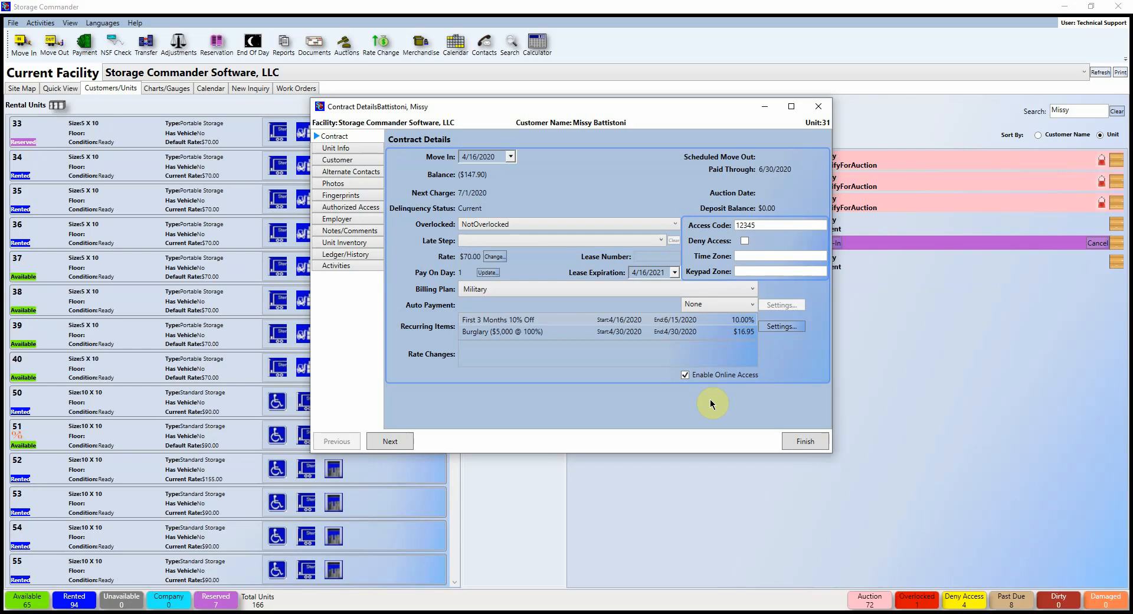
# Step: Turn off online access and save Unit 31's contract, then reopen it and clear the TEST alert
pyautogui.click(685, 375)
pyautogui.click(801, 444)
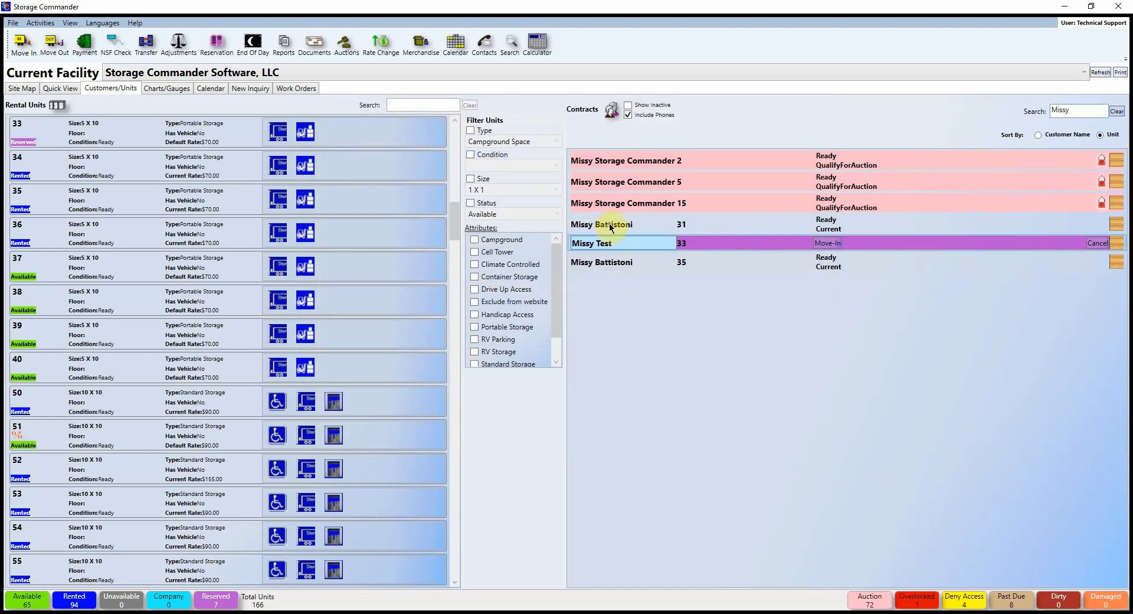
pyautogui.doubleClick(614, 223)
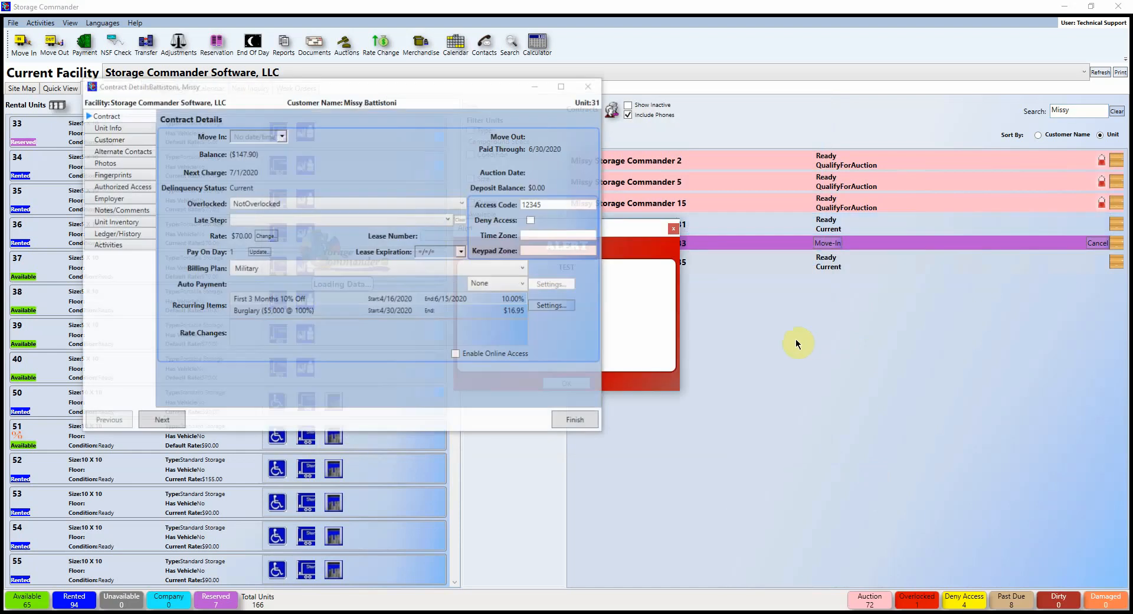
pyautogui.click(564, 382)
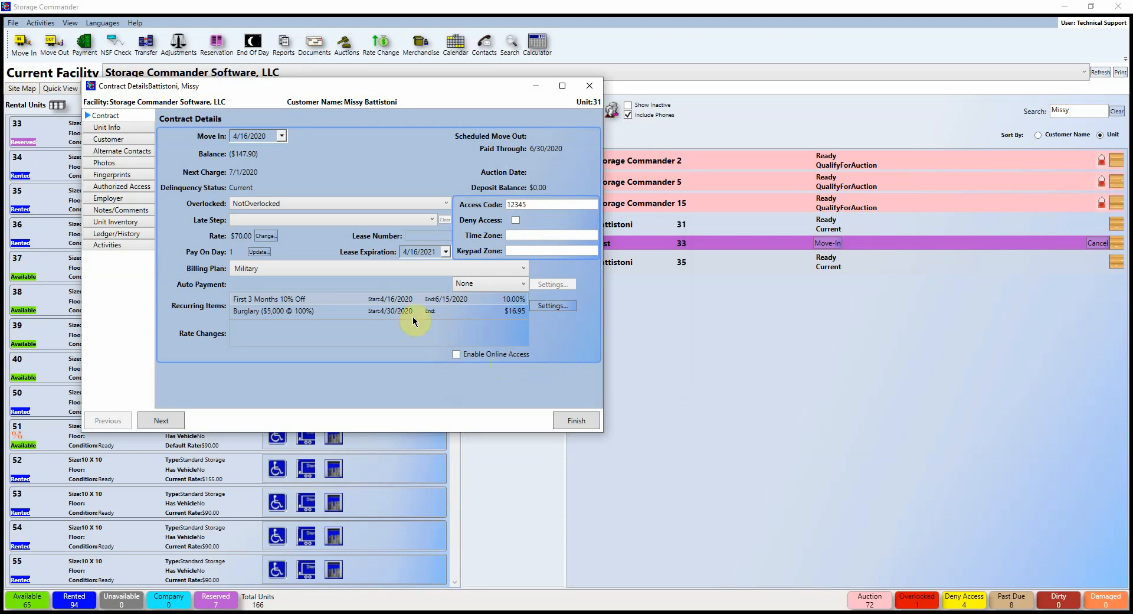
pyautogui.click(242, 311)
pyautogui.click(454, 354)
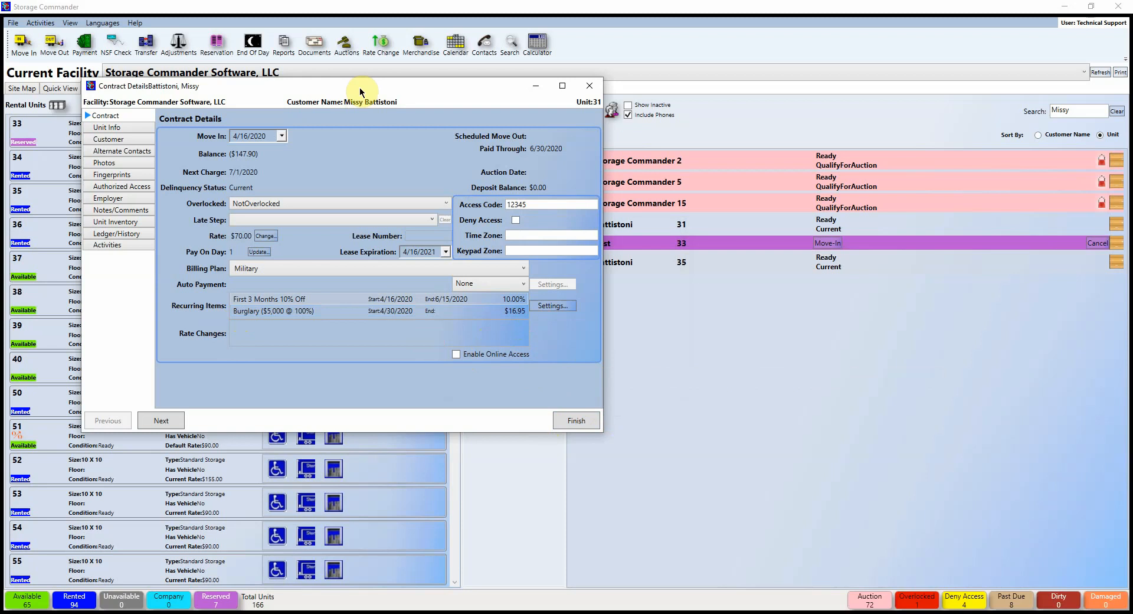
pyautogui.moveTo(360, 92); pyautogui.dragTo(594, 139)
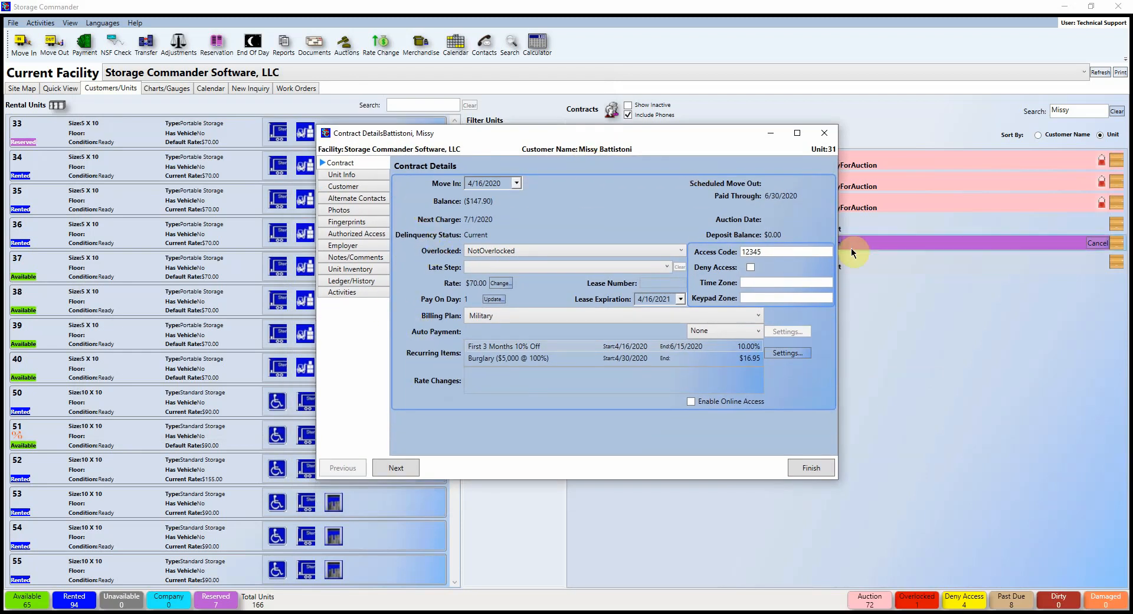
# Step: Browse Unit 31's Customer, Alternate Contacts, Authorized Access, Comments and Unit Inventory pages, ending on Ledger/History
pyautogui.click(341, 186)
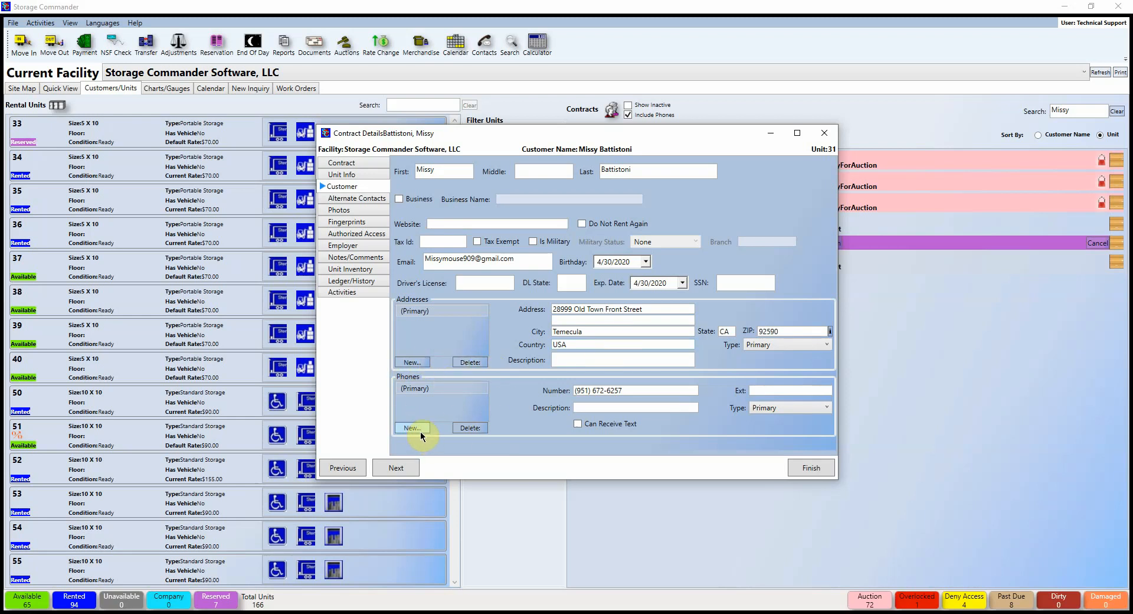
pyautogui.click(361, 200)
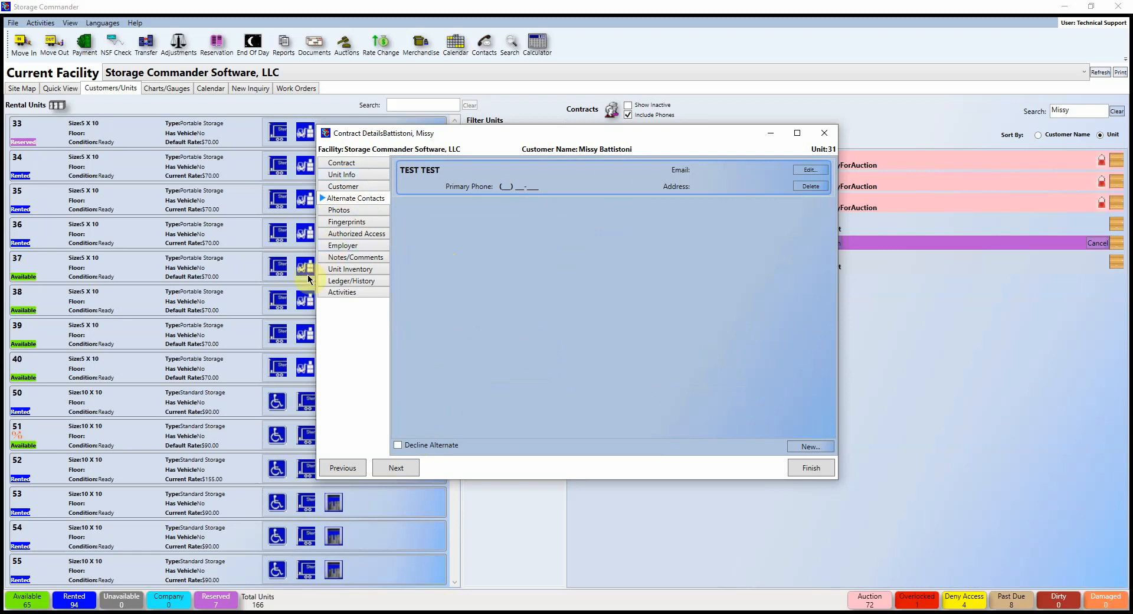
pyautogui.click(361, 235)
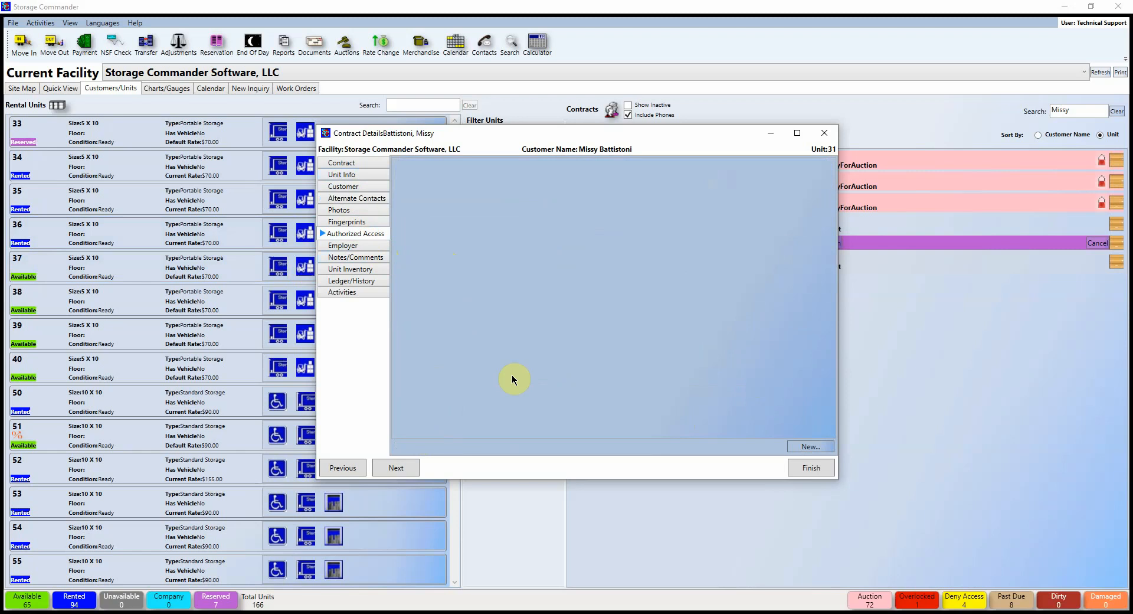
pyautogui.click(815, 446)
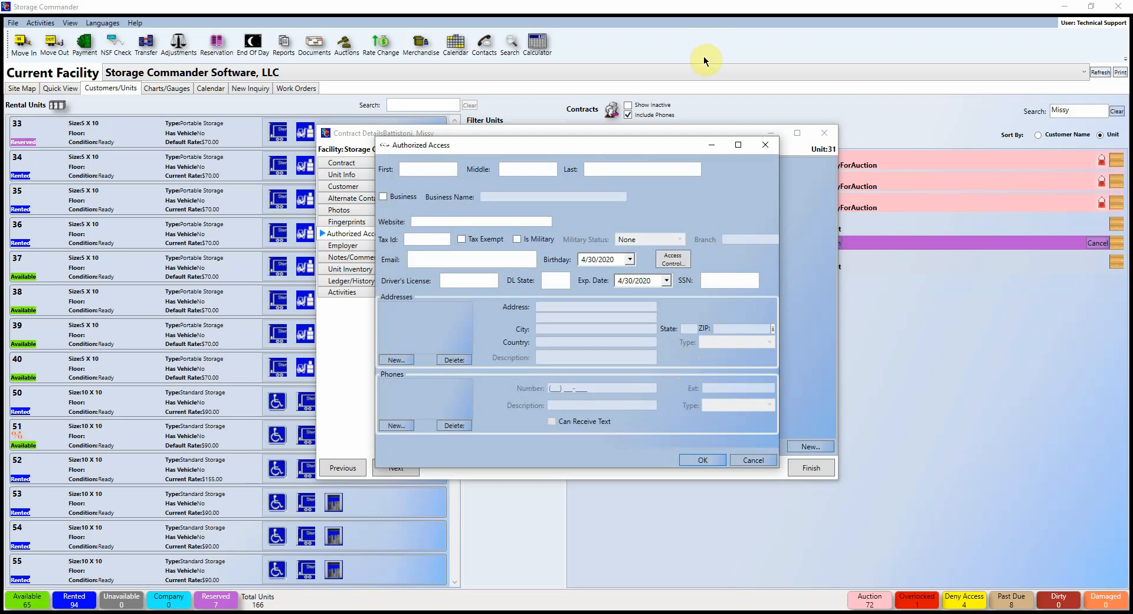
pyautogui.click(765, 144)
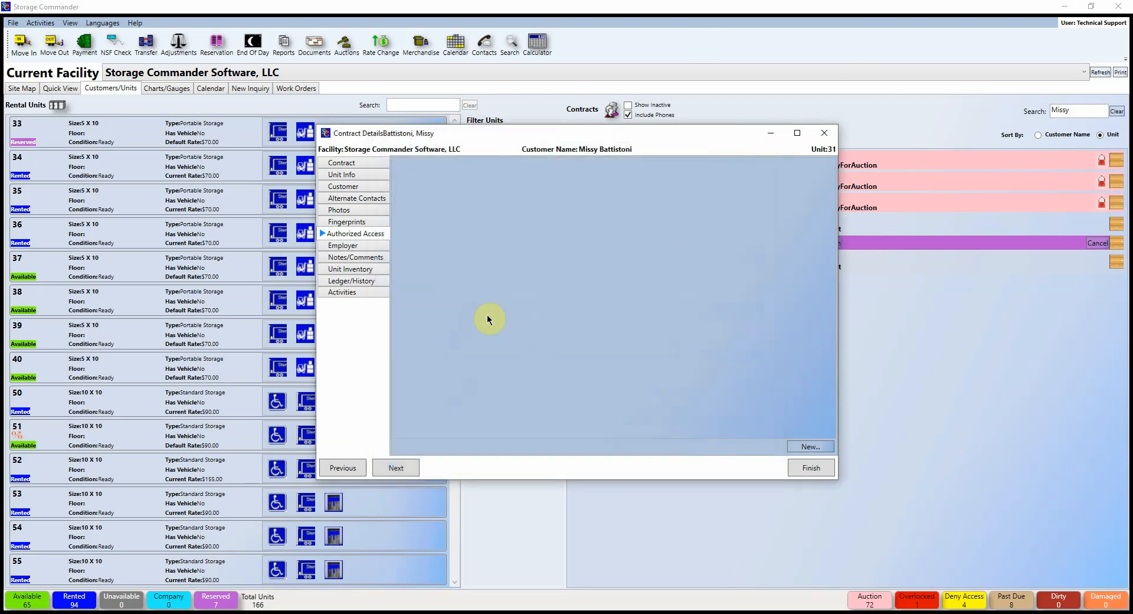
pyautogui.click(354, 258)
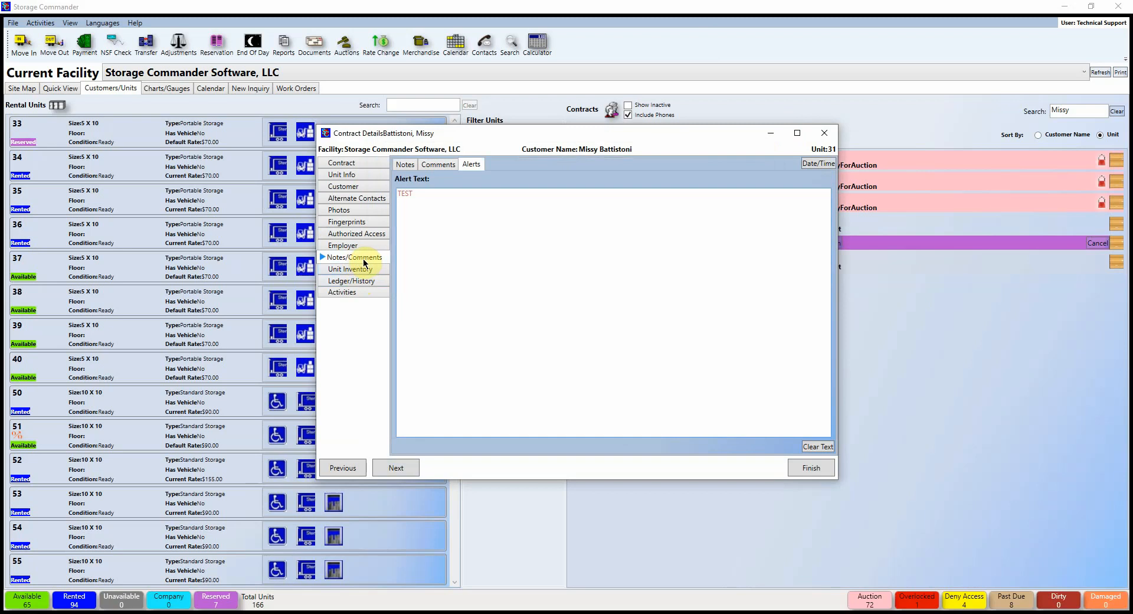
pyautogui.click(438, 165)
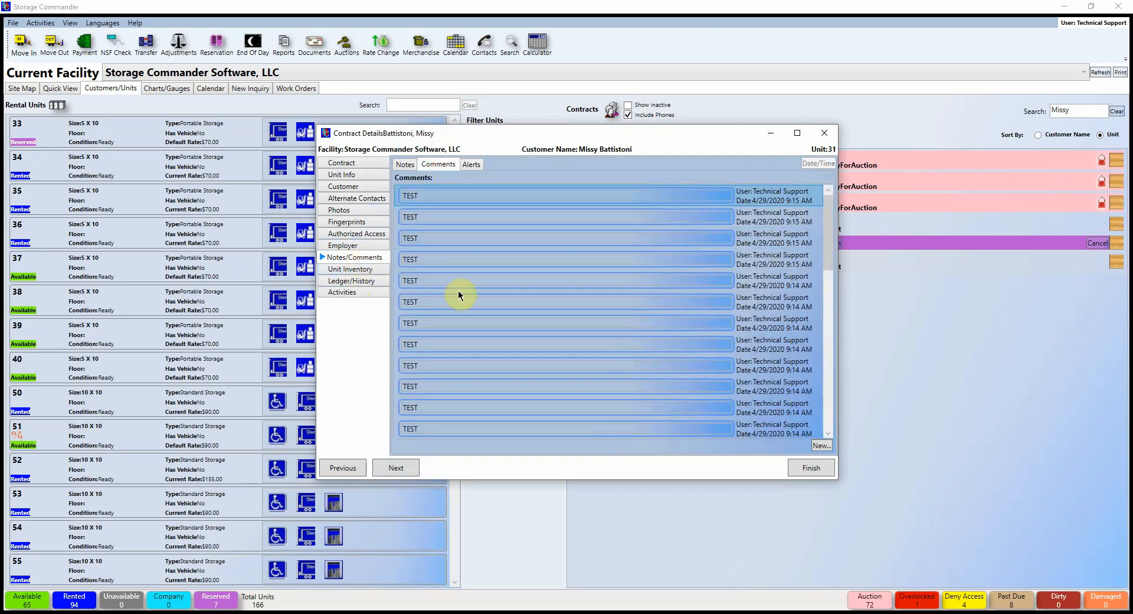
pyautogui.click(342, 270)
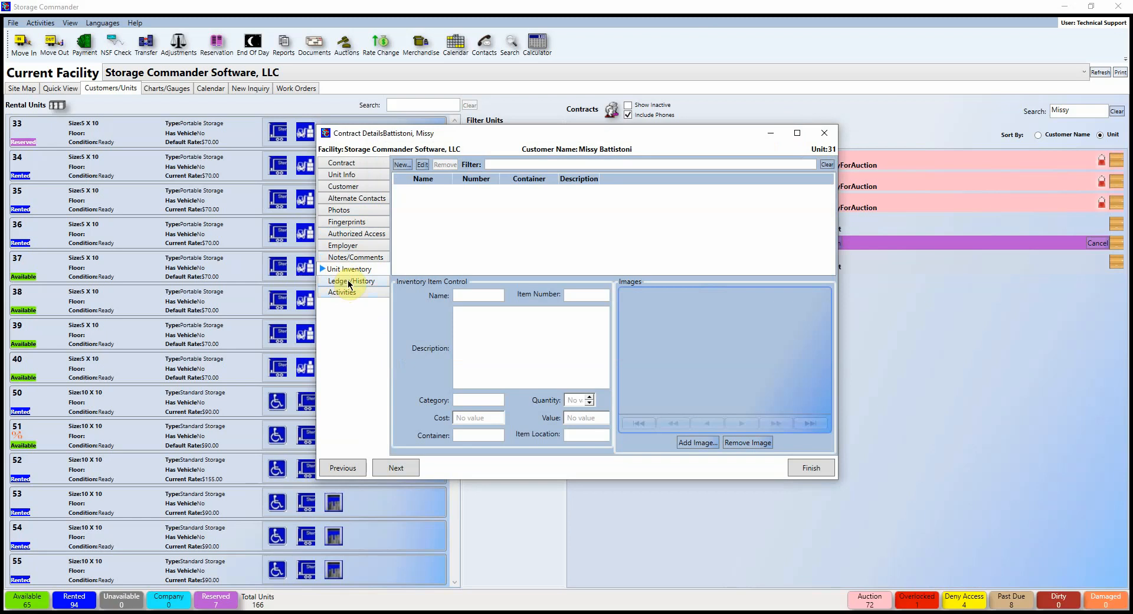
pyautogui.click(348, 282)
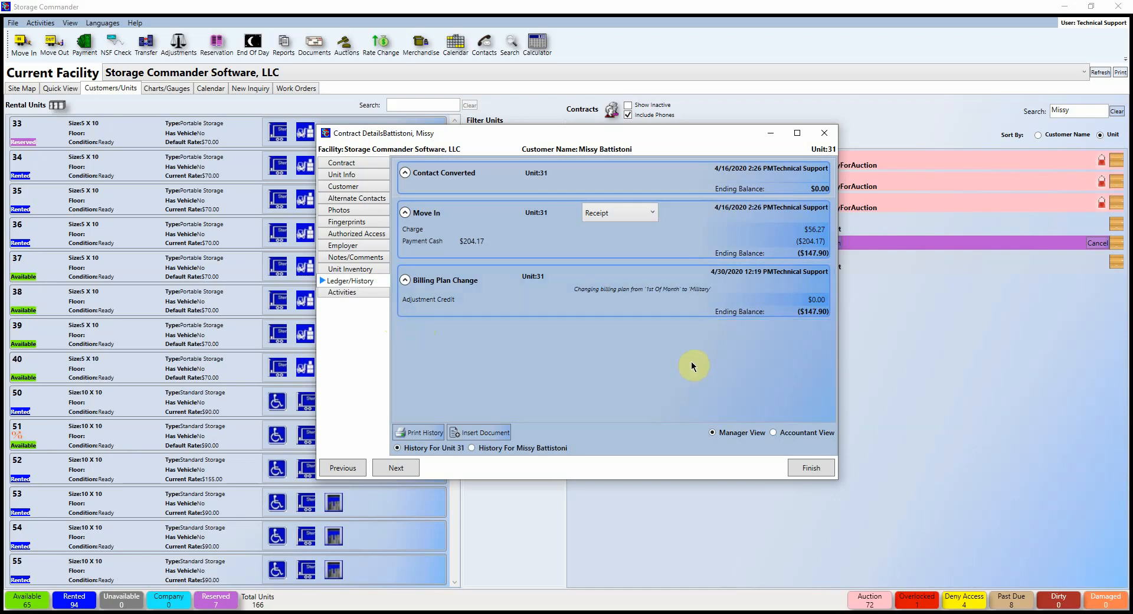
# Step: Review Unit 31's ledger in Accountant View, then return to Manager View
pyautogui.click(774, 433)
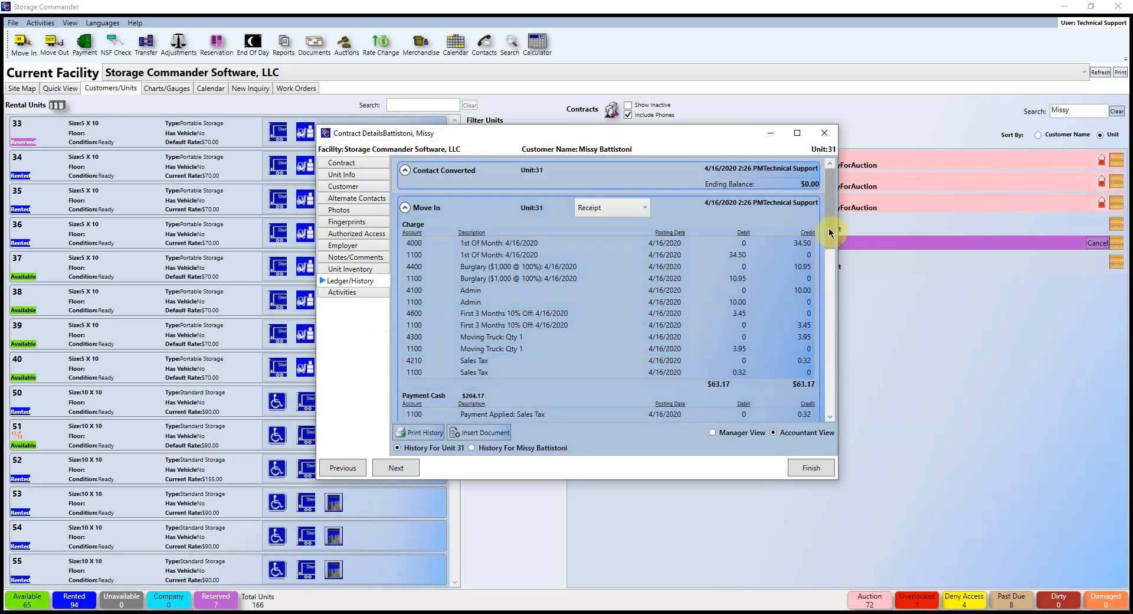
pyautogui.moveTo(831, 231); pyautogui.dragTo(825, 241)
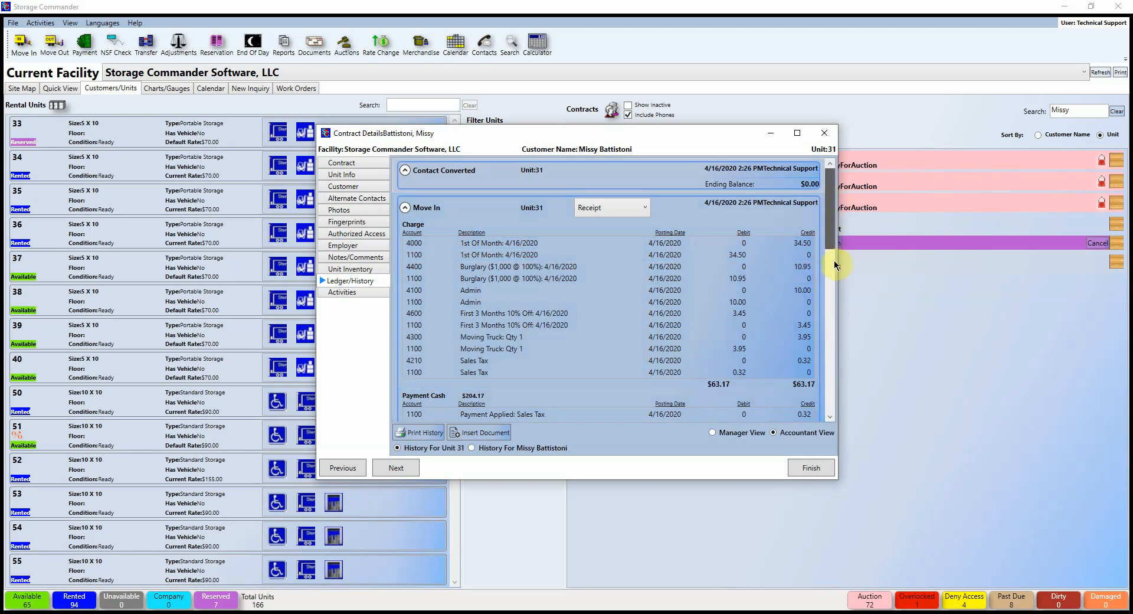
pyautogui.scroll(-3, 832, 275)
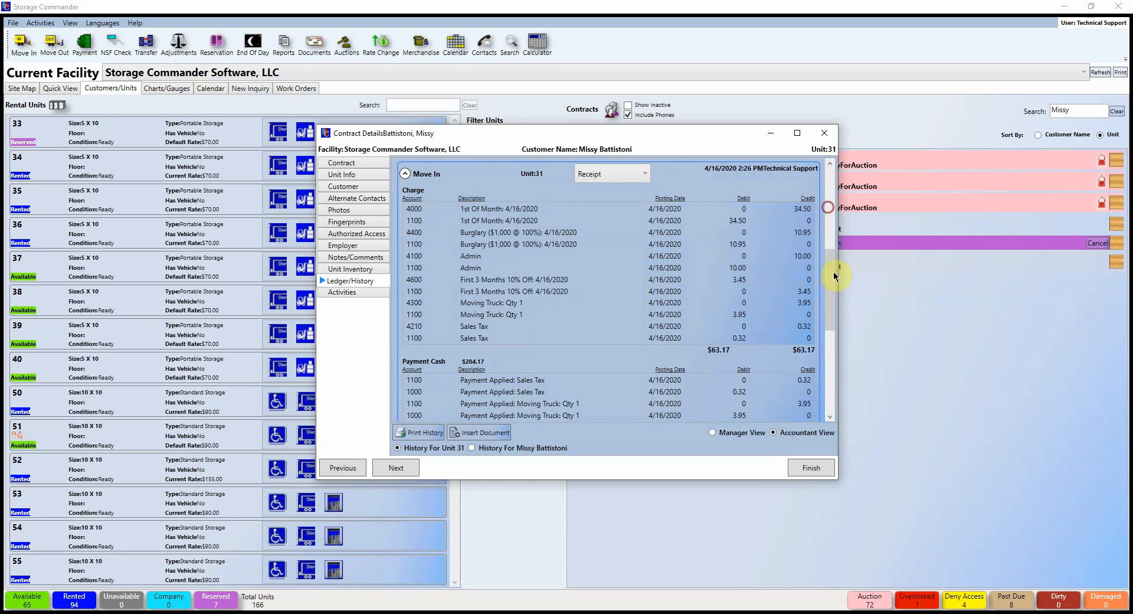
pyautogui.click(714, 432)
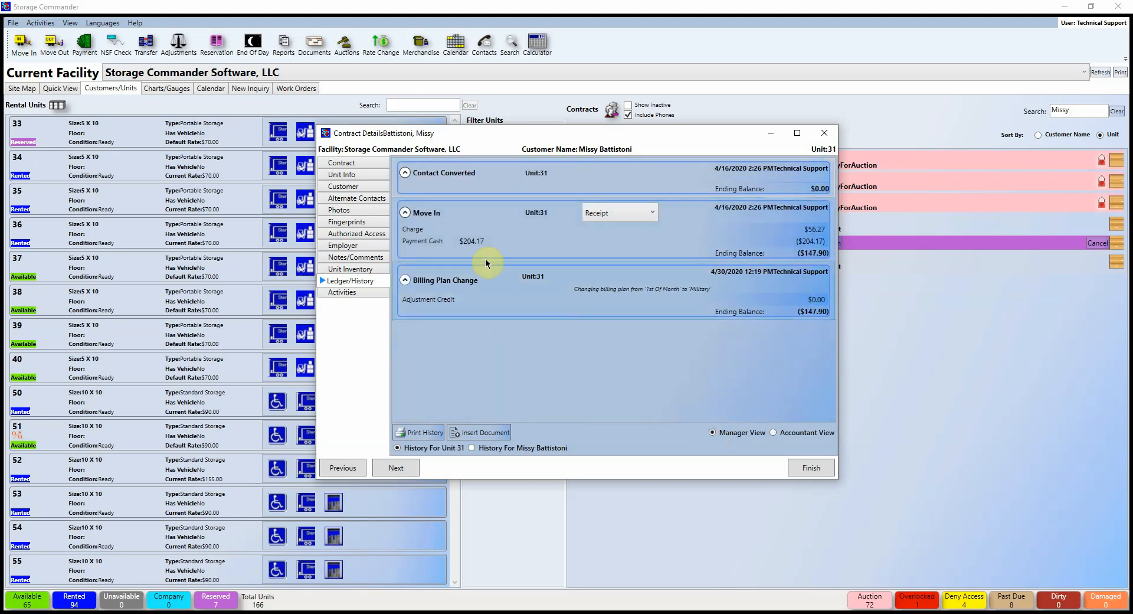
# Step: Check the move-in's available receipt documents, then bring up Insert Document
pyautogui.click(653, 212)
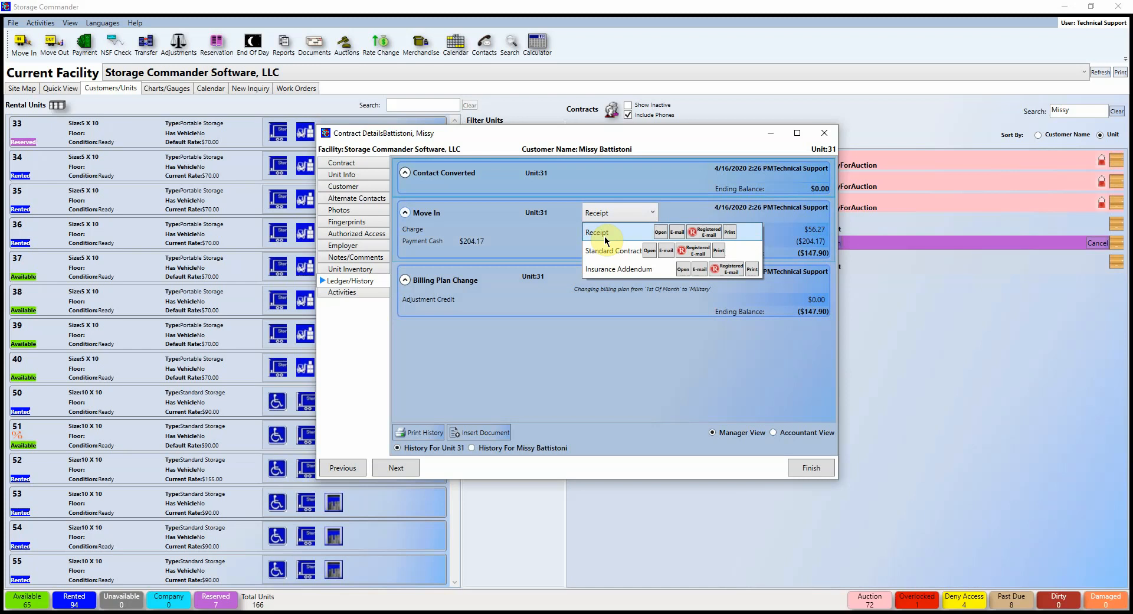
pyautogui.click(679, 371)
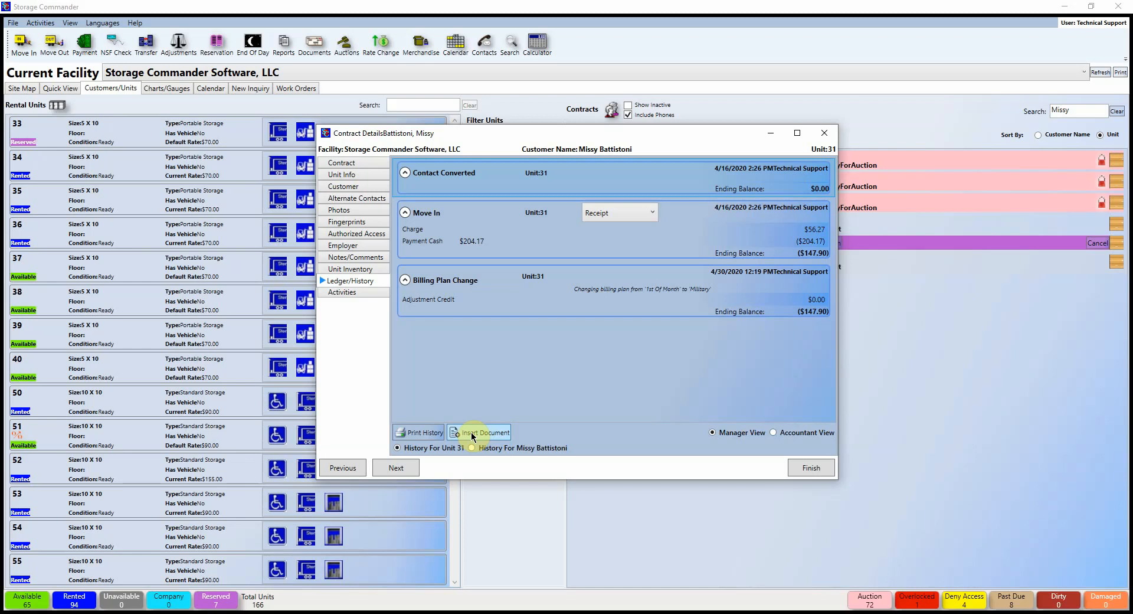
pyautogui.click(472, 434)
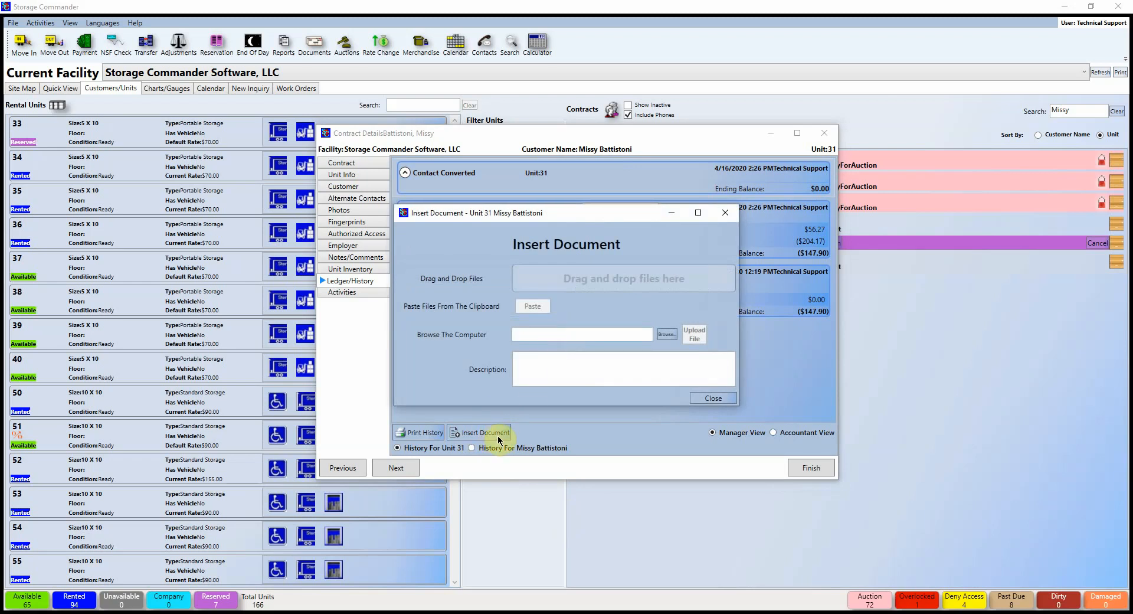
# Step: Upload Seating chart template 01.pdf to Unit 31's contract history as an Attachment entry
pyautogui.click(564, 334)
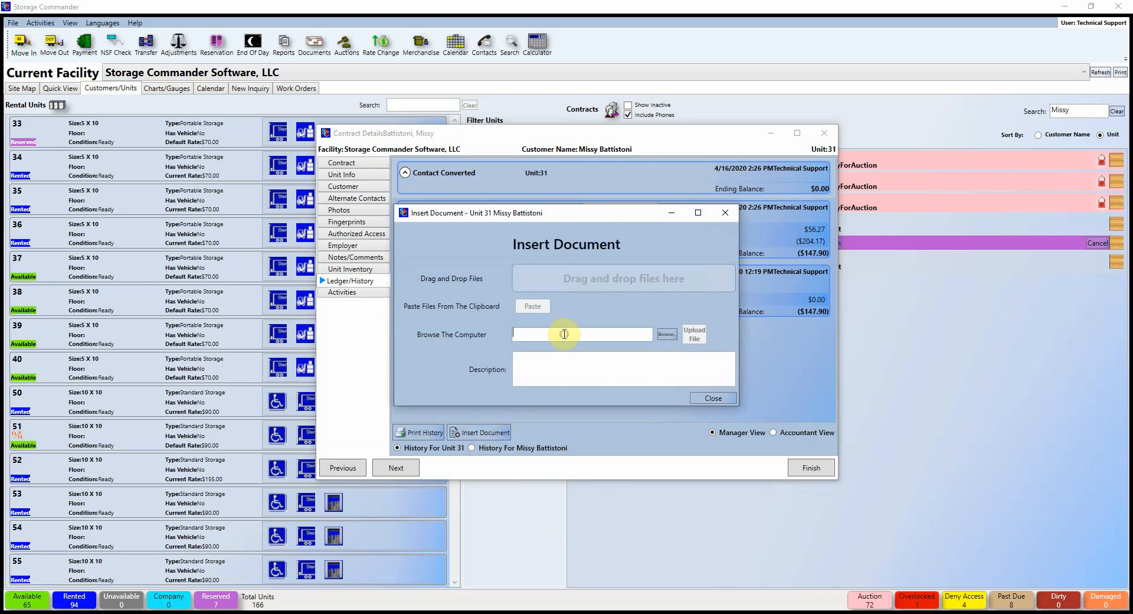
pyautogui.click(667, 334)
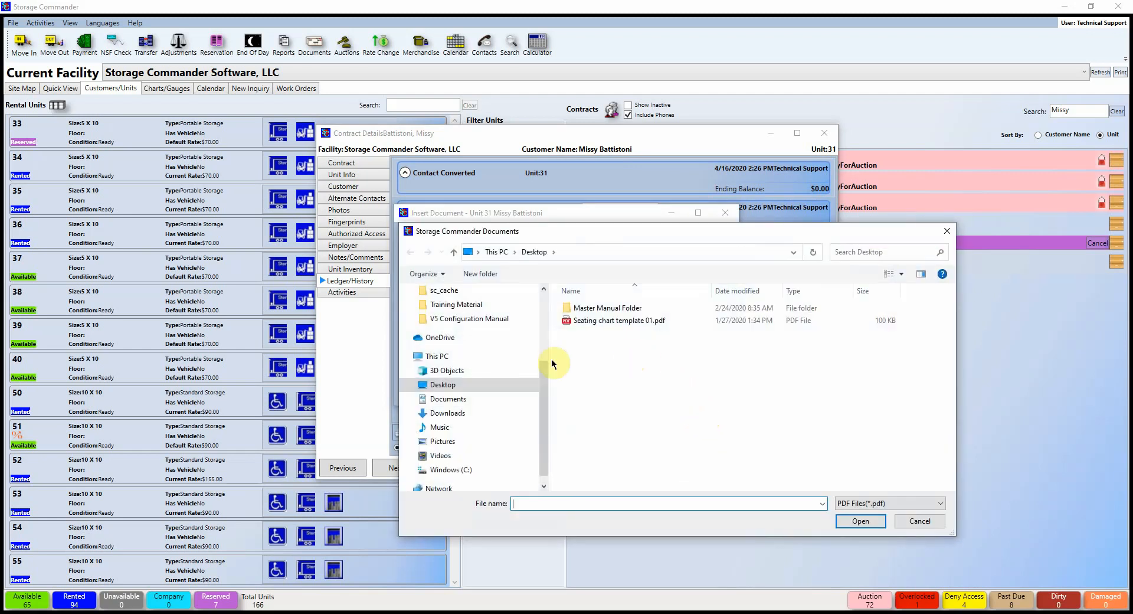
pyautogui.click(630, 321)
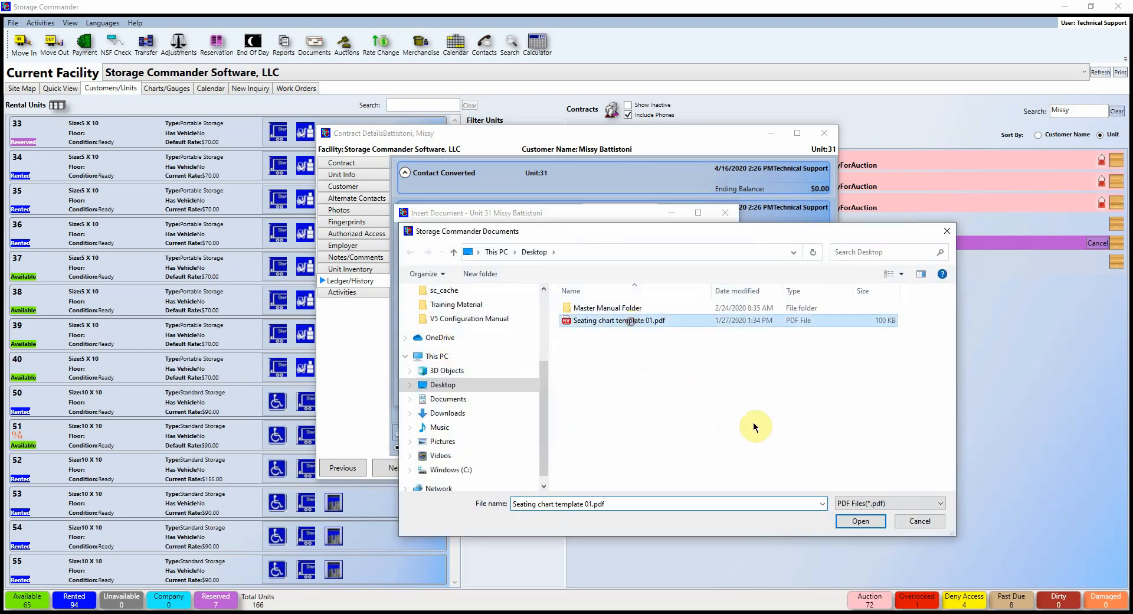
pyautogui.click(860, 520)
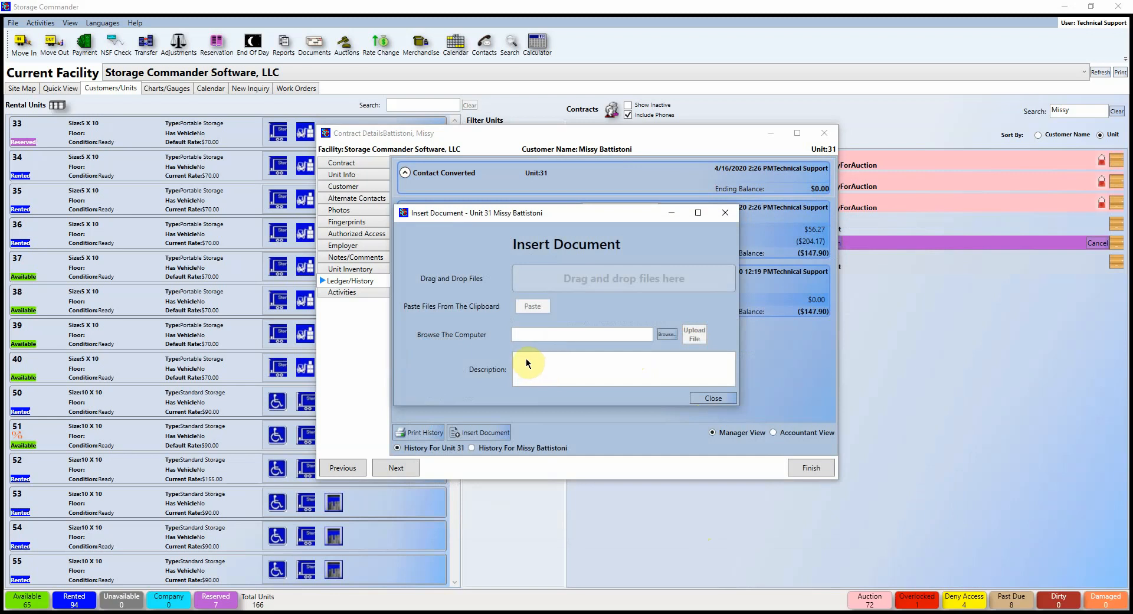
pyautogui.press('Escape')
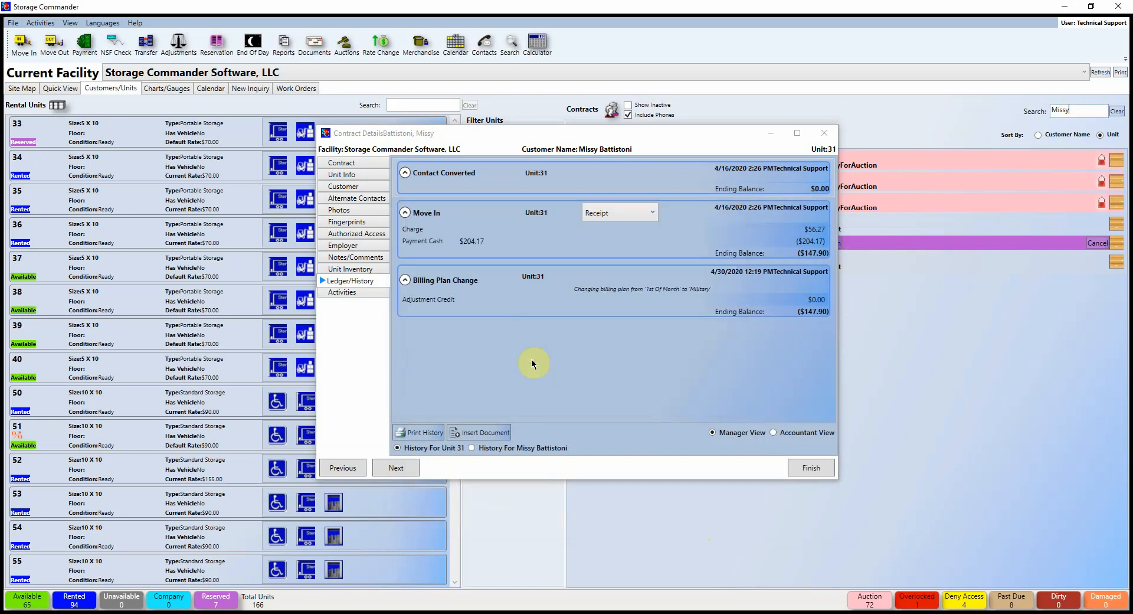
pyautogui.click(487, 437)
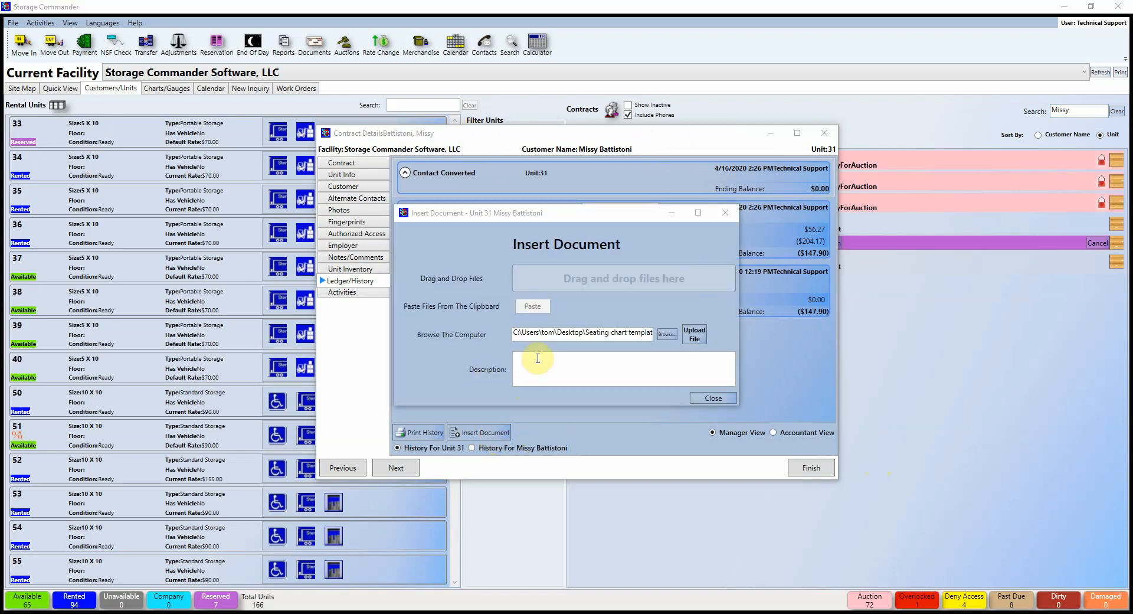
pyautogui.click(538, 363)
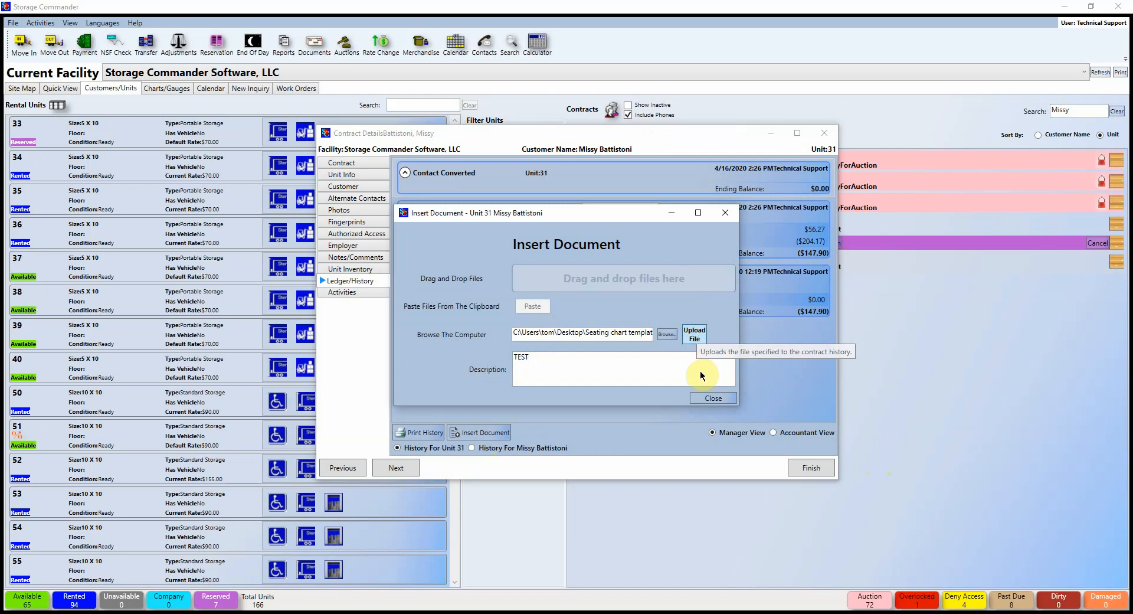
pyautogui.click(694, 334)
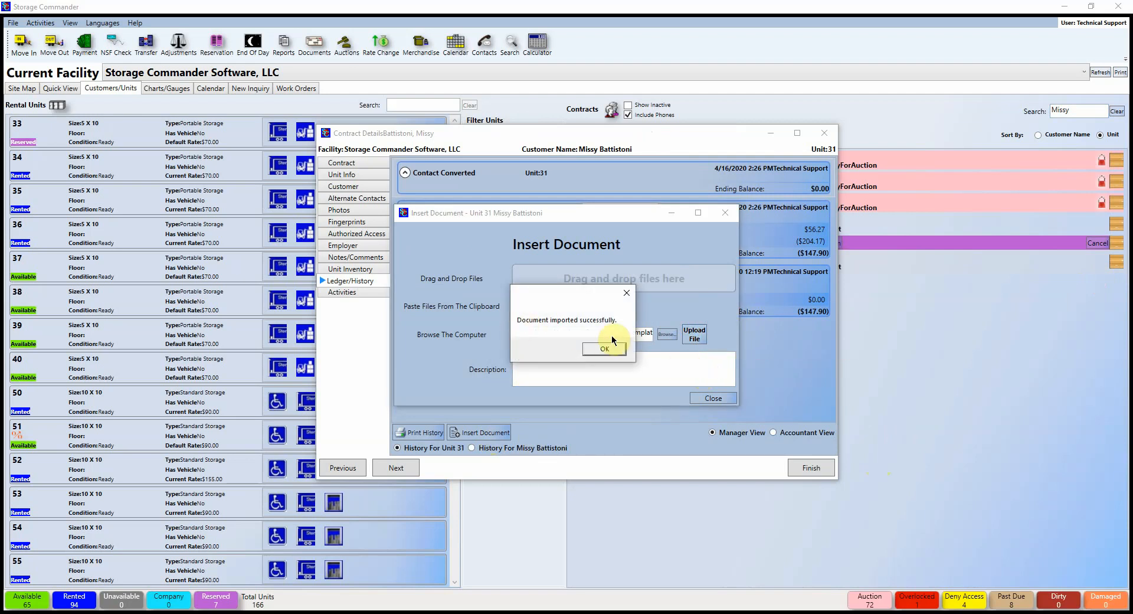
pyautogui.click(604, 348)
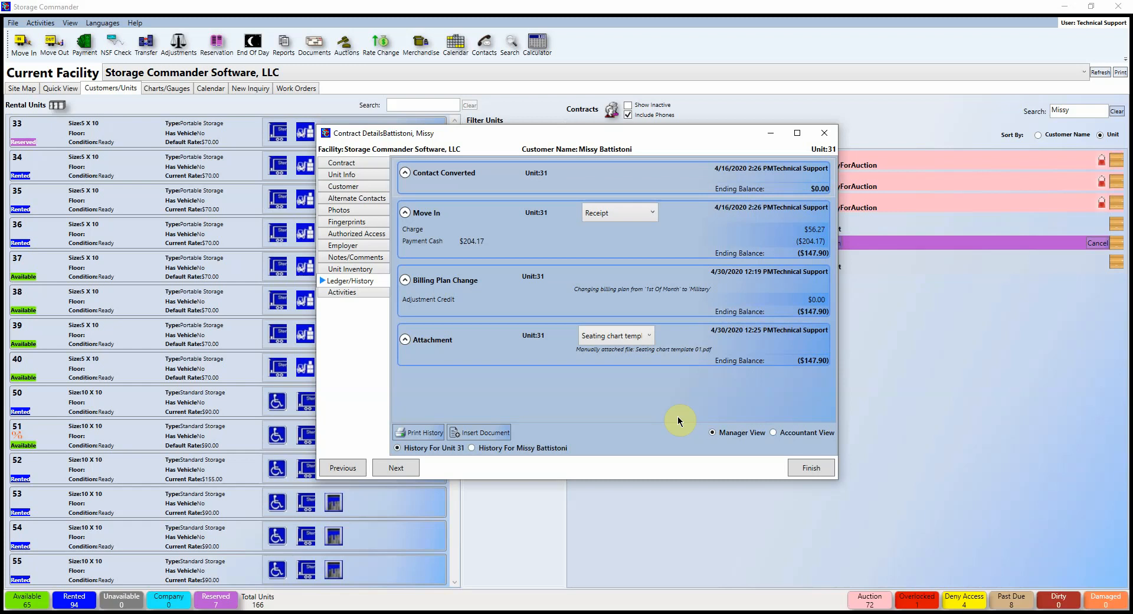
# Step: Switch the ledger to the customer's full history, showing Unit 35's move-in and ($71.95) ending balance
pyautogui.click(424, 432)
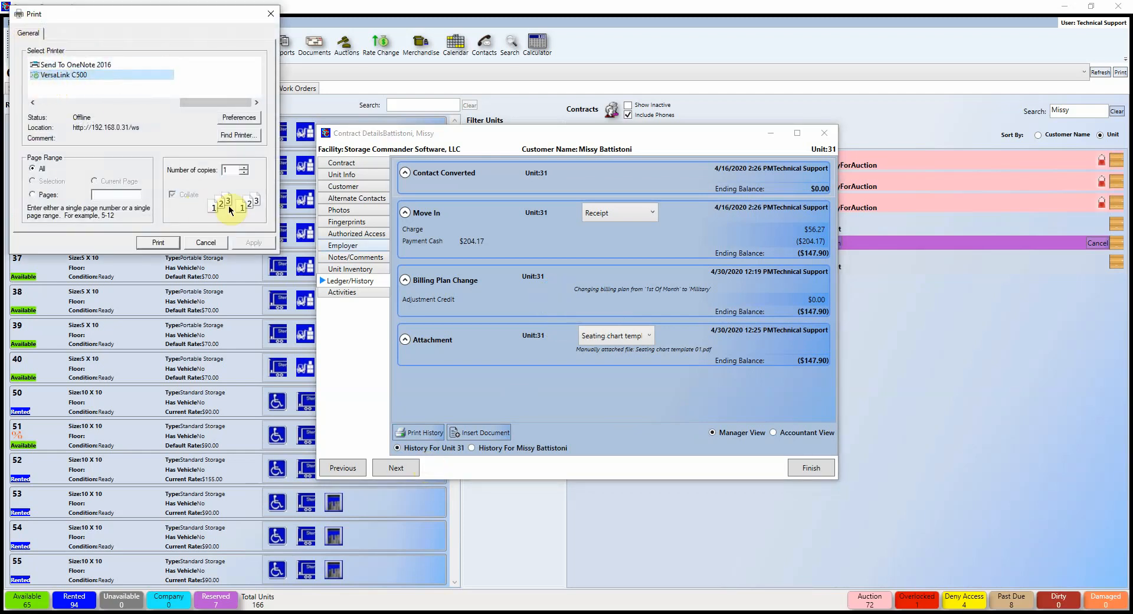
pyautogui.click(269, 16)
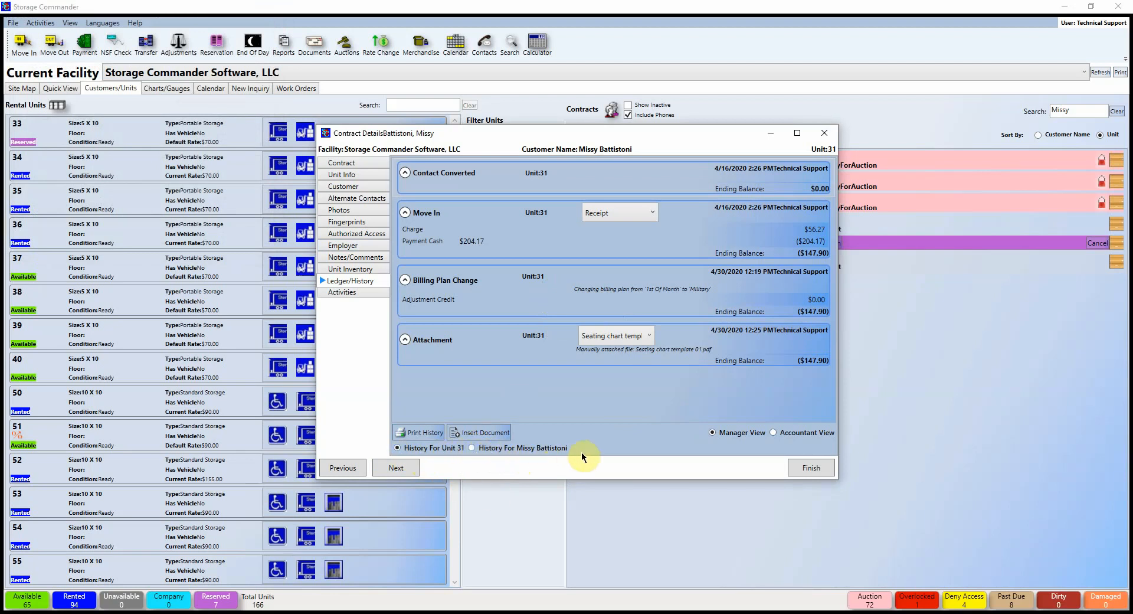
pyautogui.click(472, 447)
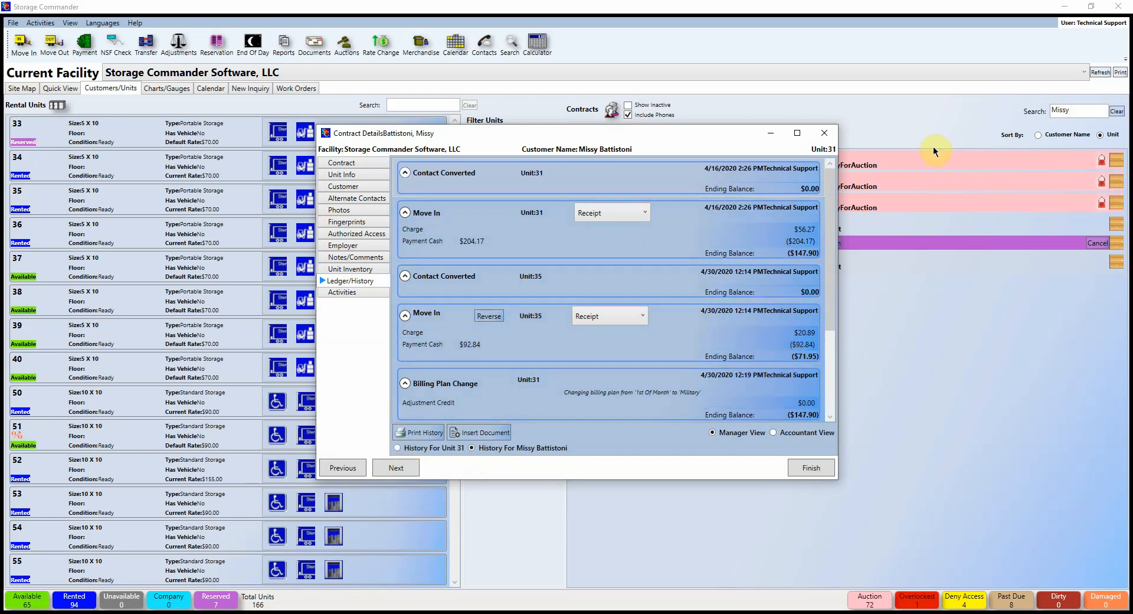
pyautogui.moveTo(826, 316); pyautogui.dragTo(825, 192)
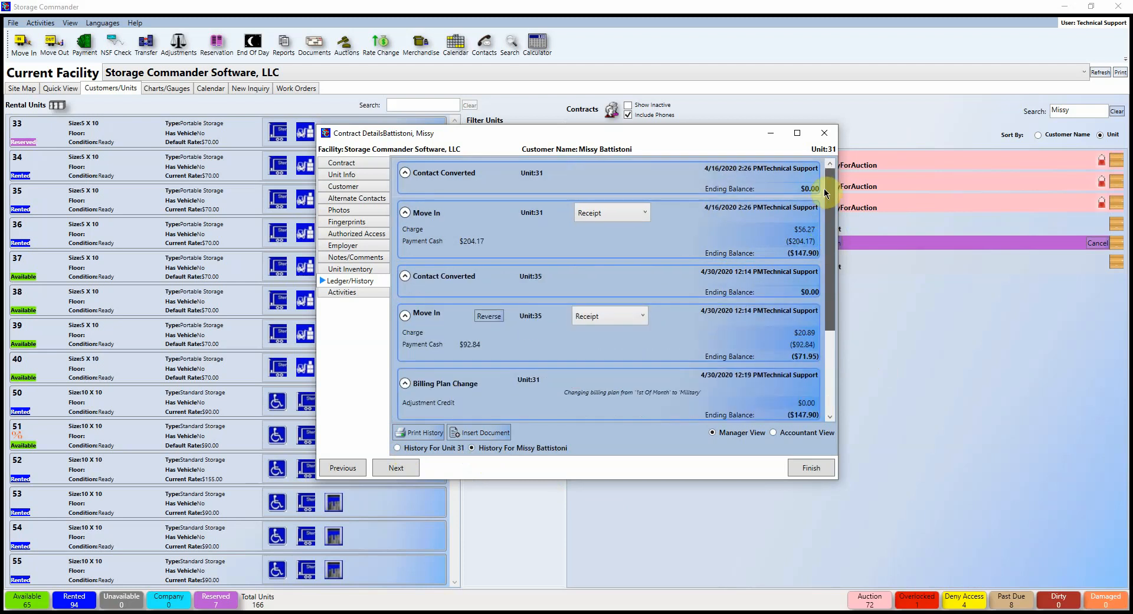
# Step: Close Unit 31's contract and open Unit 35's contract ledger history, clearing the TEST alert
pyautogui.click(825, 133)
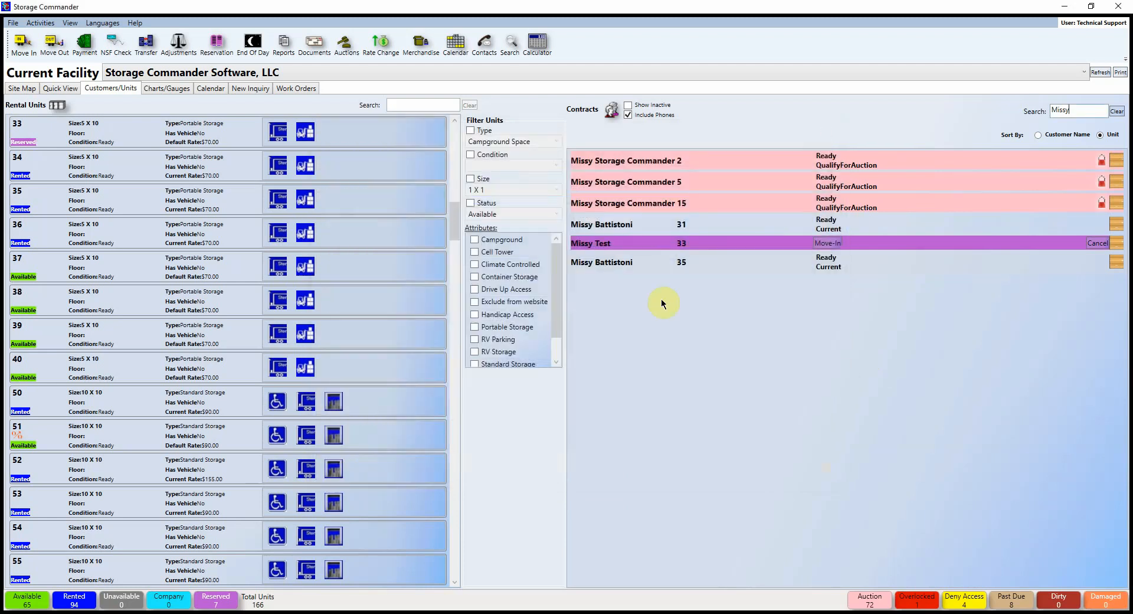
pyautogui.doubleClick(697, 266)
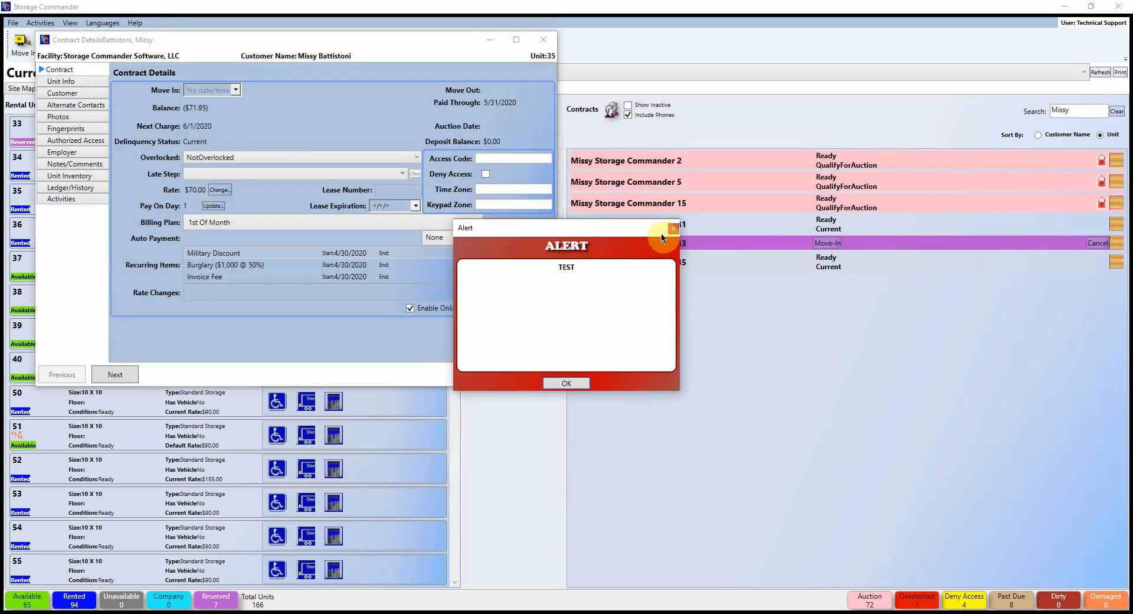
pyautogui.click(672, 228)
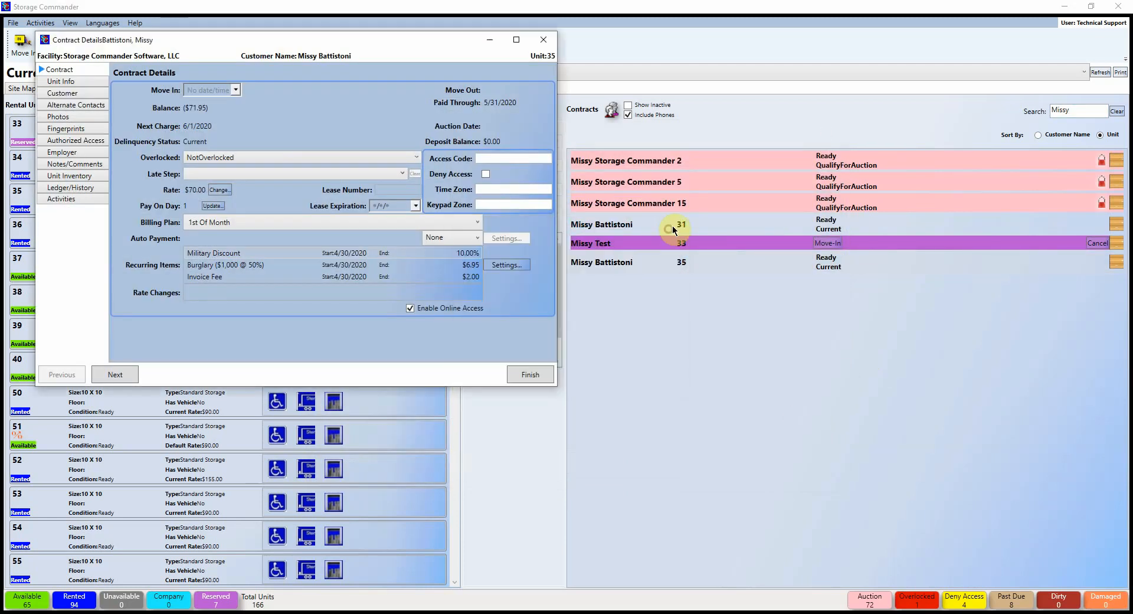
pyautogui.click(71, 188)
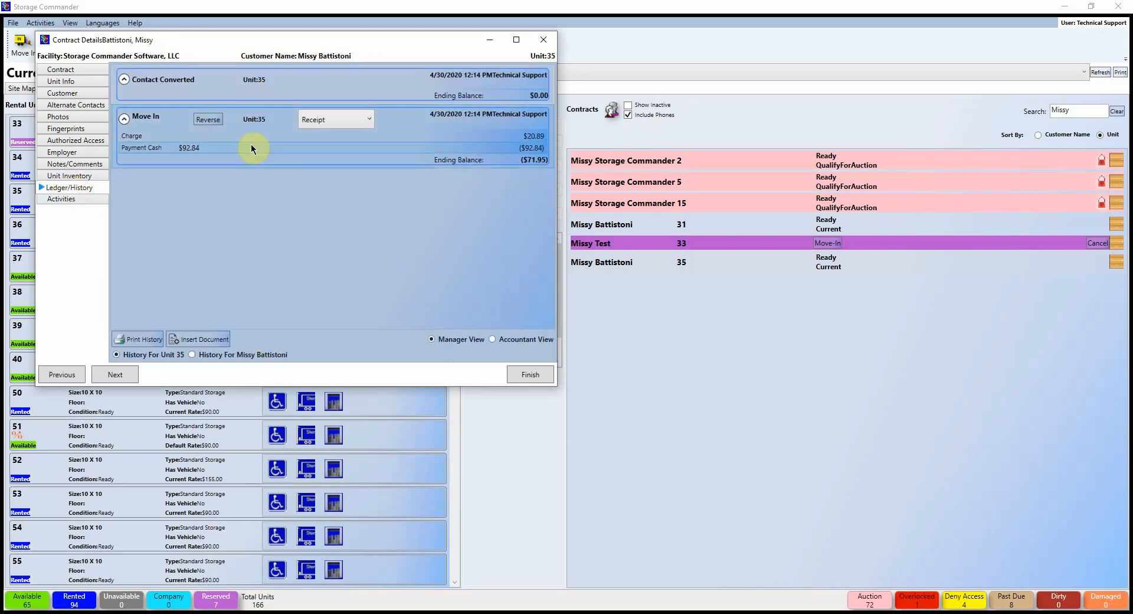
pyautogui.moveTo(232, 37); pyautogui.dragTo(504, 137)
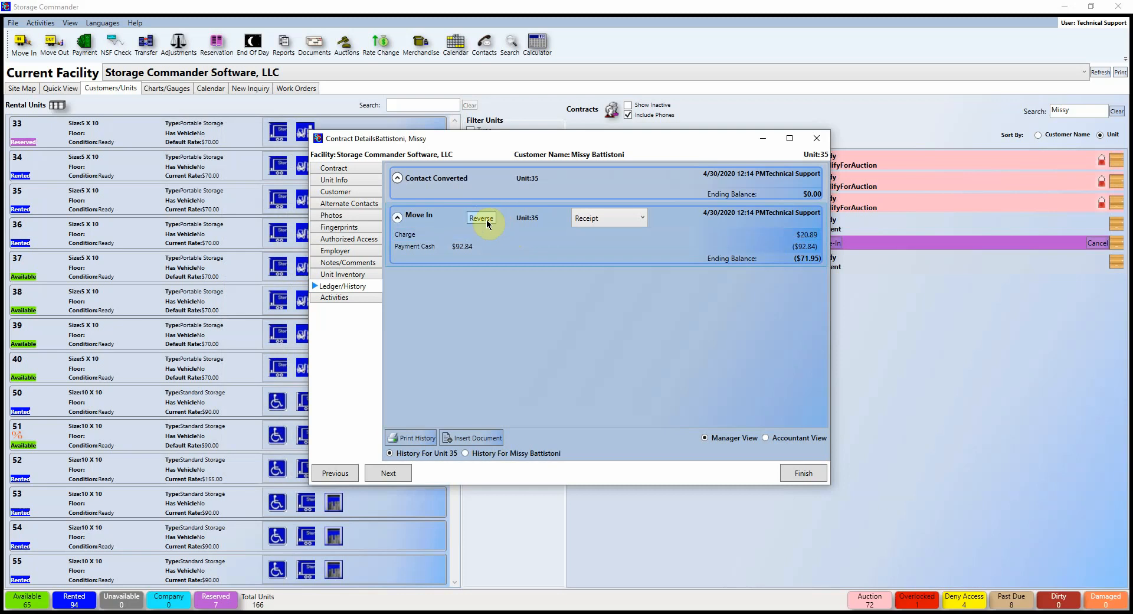
# Step: Reverse the Unit 35 move-in and finish, returning the unit to Available
pyautogui.click(481, 218)
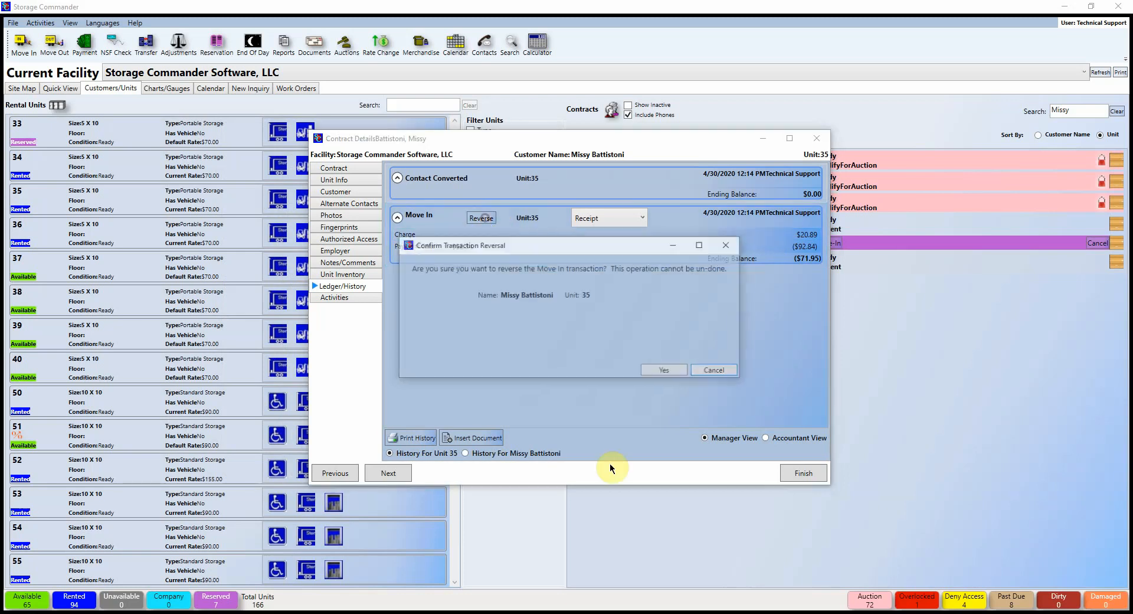
pyautogui.click(666, 371)
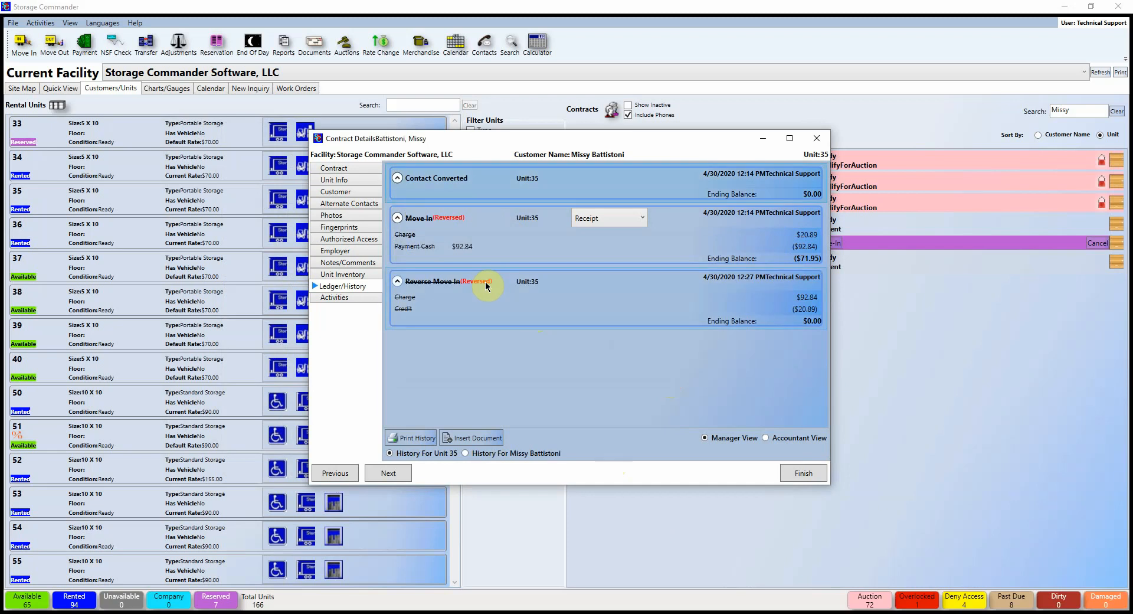
pyautogui.click(803, 474)
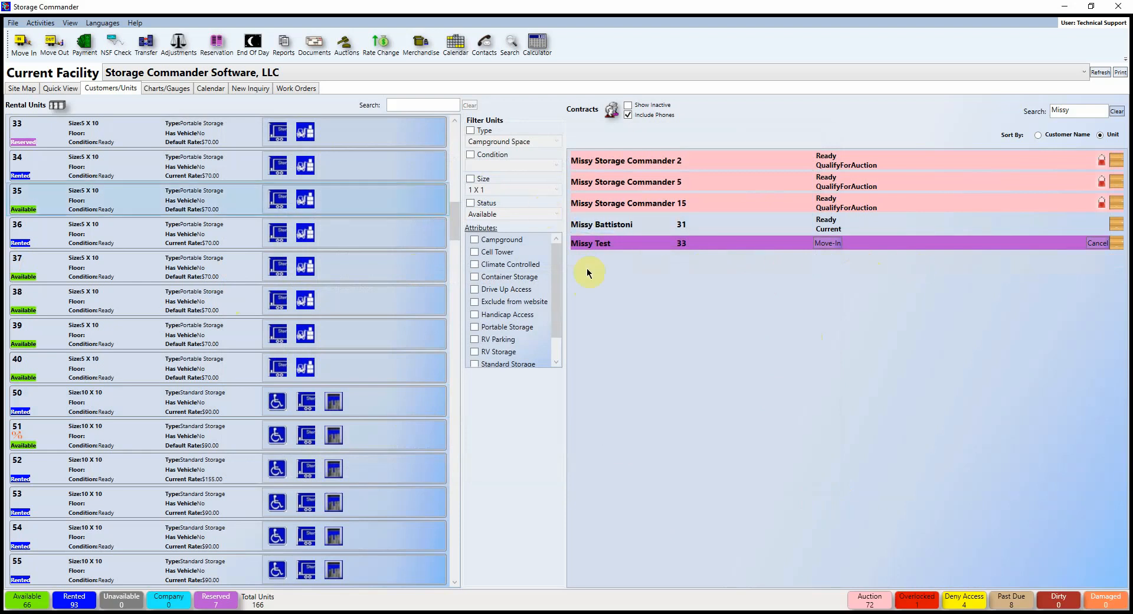
# Step: Clear the Contracts search and start a move-out on the customer's Unit 15 contract
pyautogui.doubleClick(1078, 110)
pyautogui.press('BackSpace')
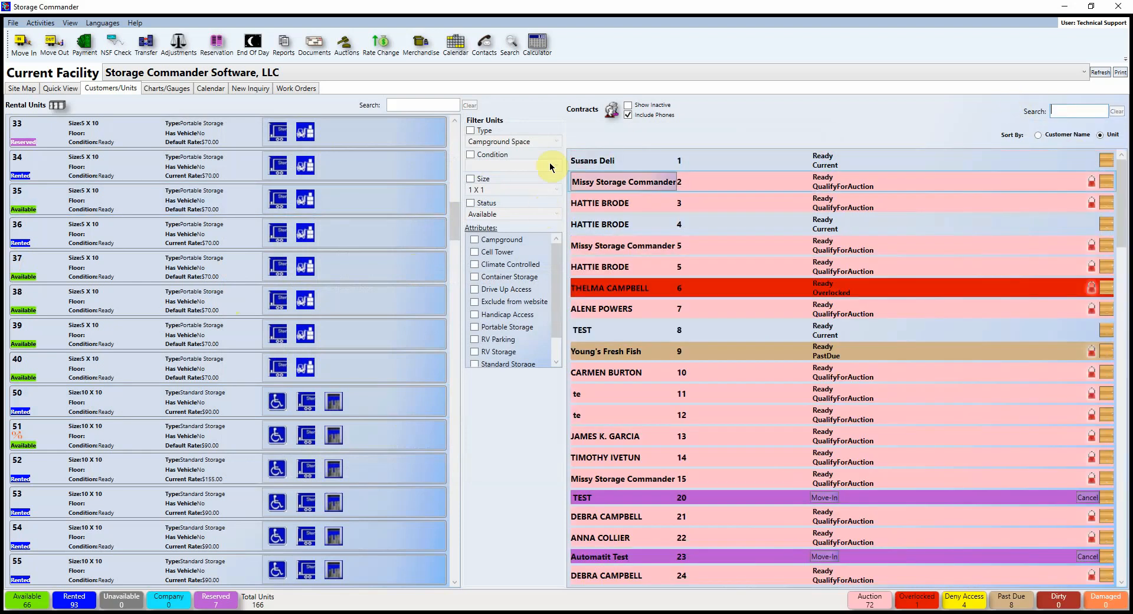
pyautogui.click(53, 48)
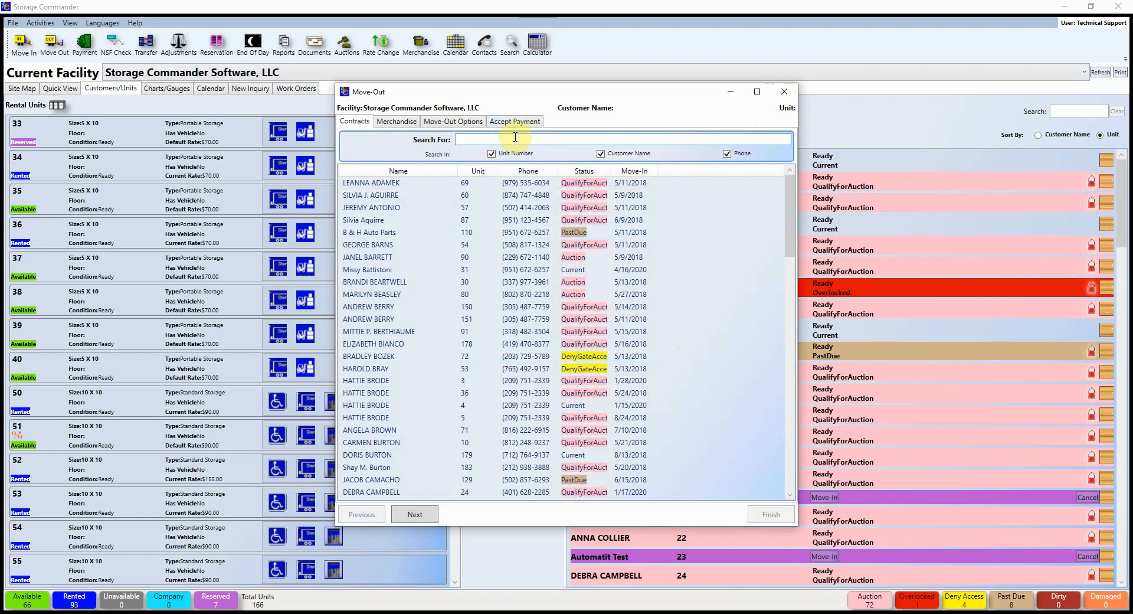
pyautogui.write('missy')
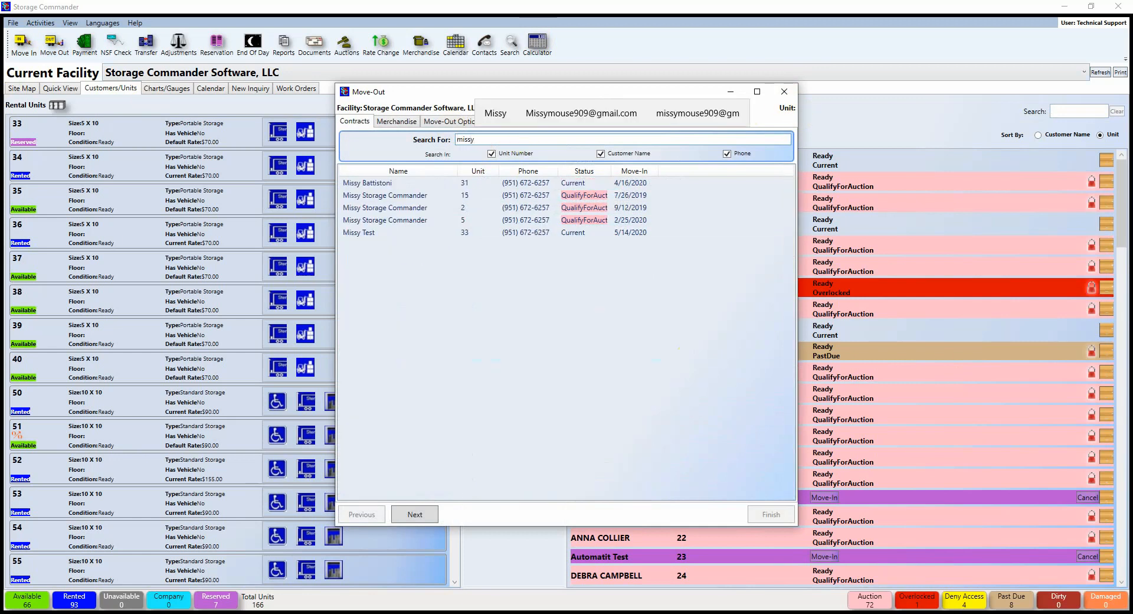
pyautogui.click(374, 184)
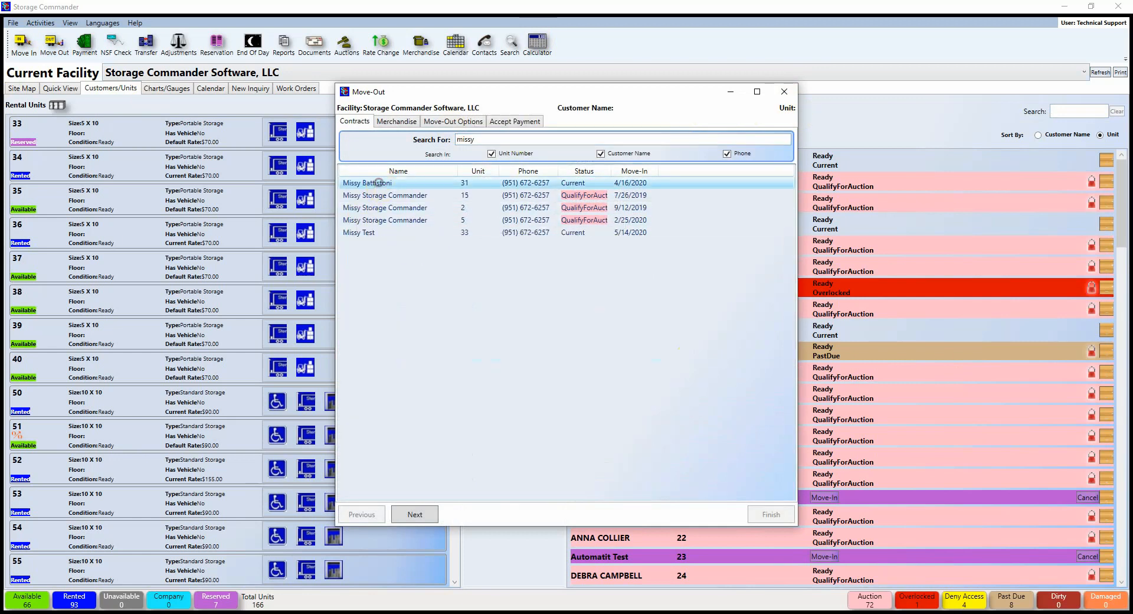
pyautogui.click(398, 195)
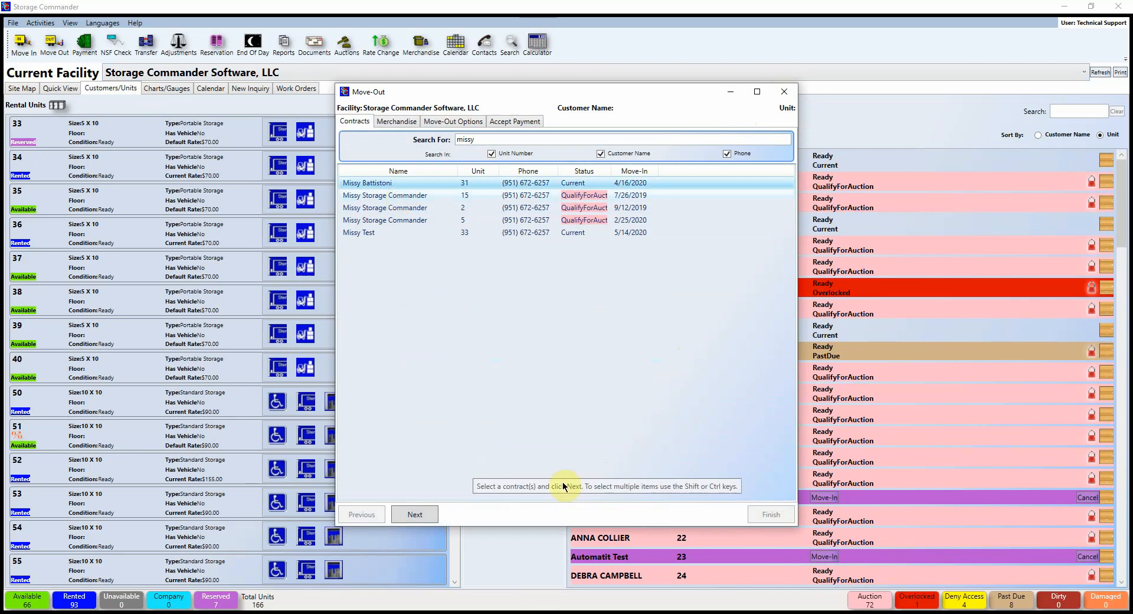
pyautogui.click(415, 515)
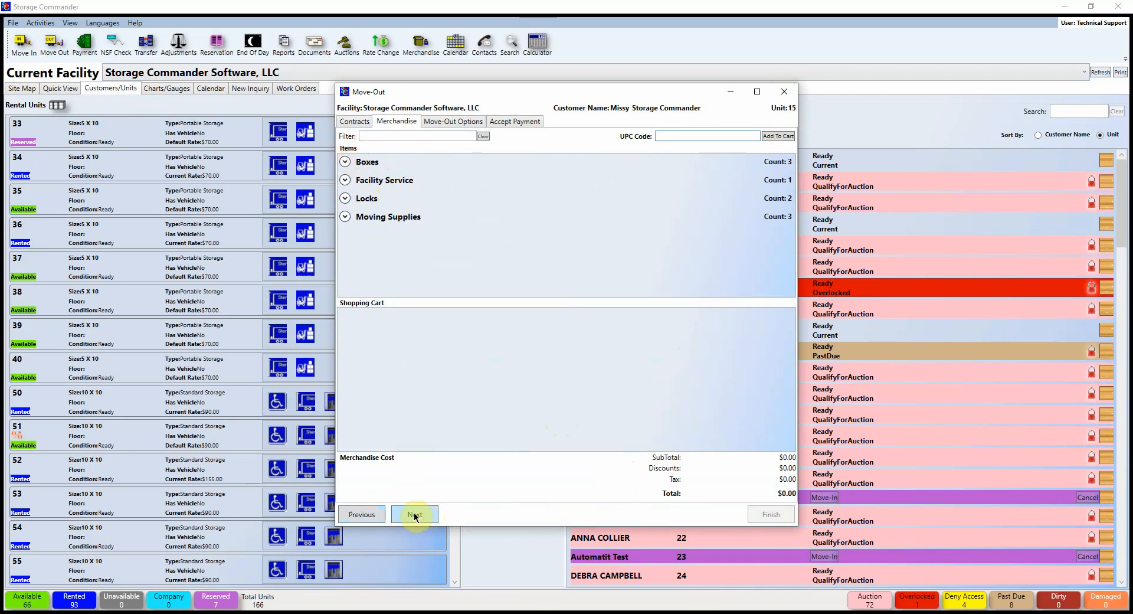
# Step: Leave the merchandise cart empty after removing a Large Box, and show the Move-Out Options
pyautogui.click(345, 161)
pyautogui.click(758, 186)
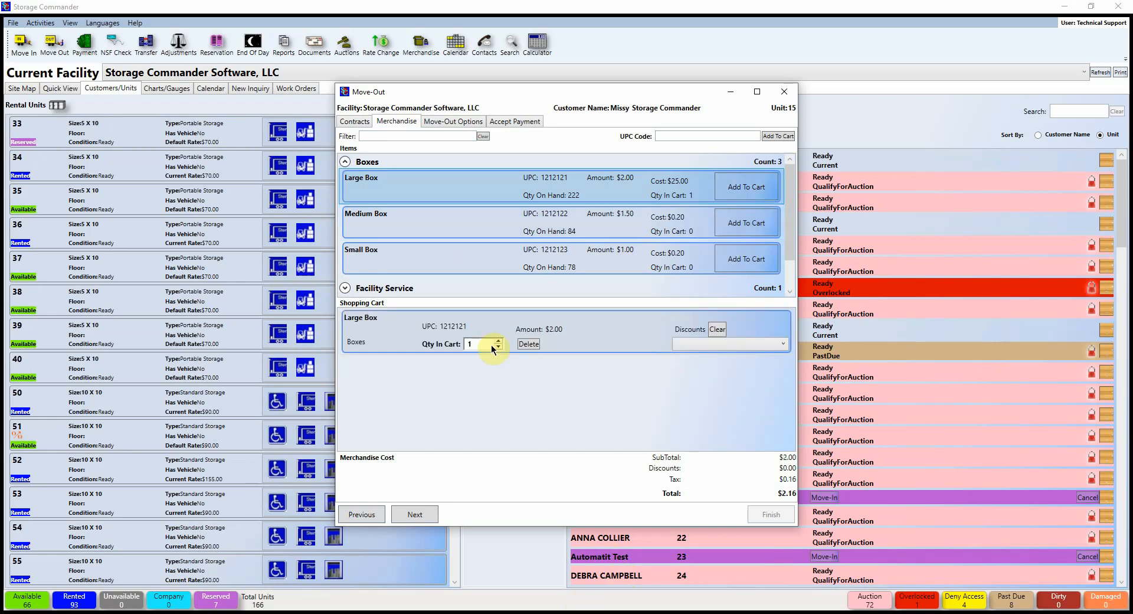
pyautogui.click(528, 343)
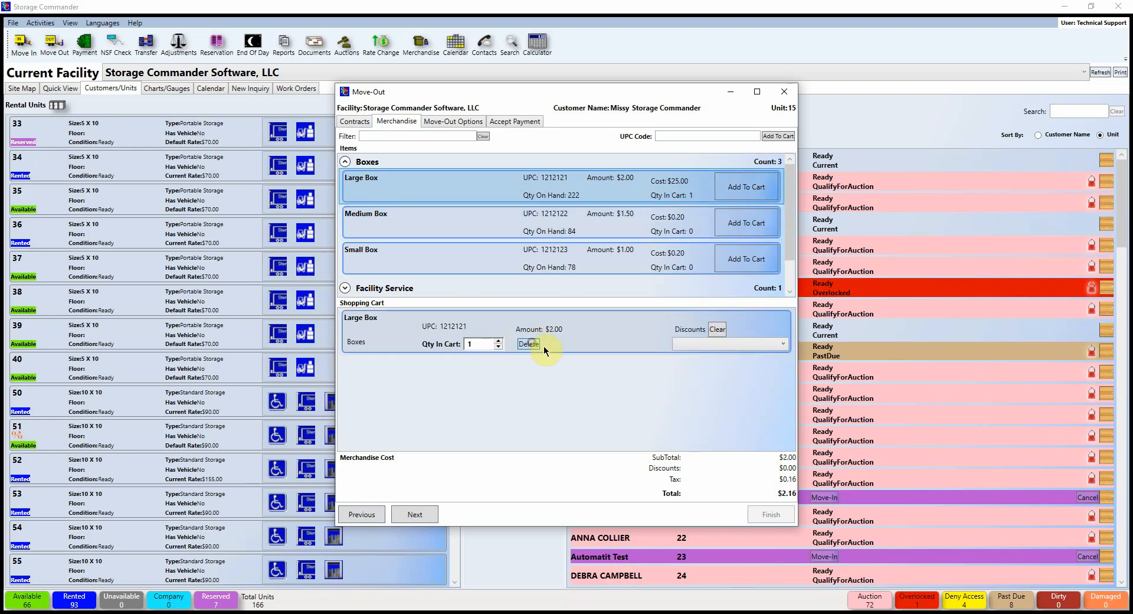
pyautogui.click(445, 121)
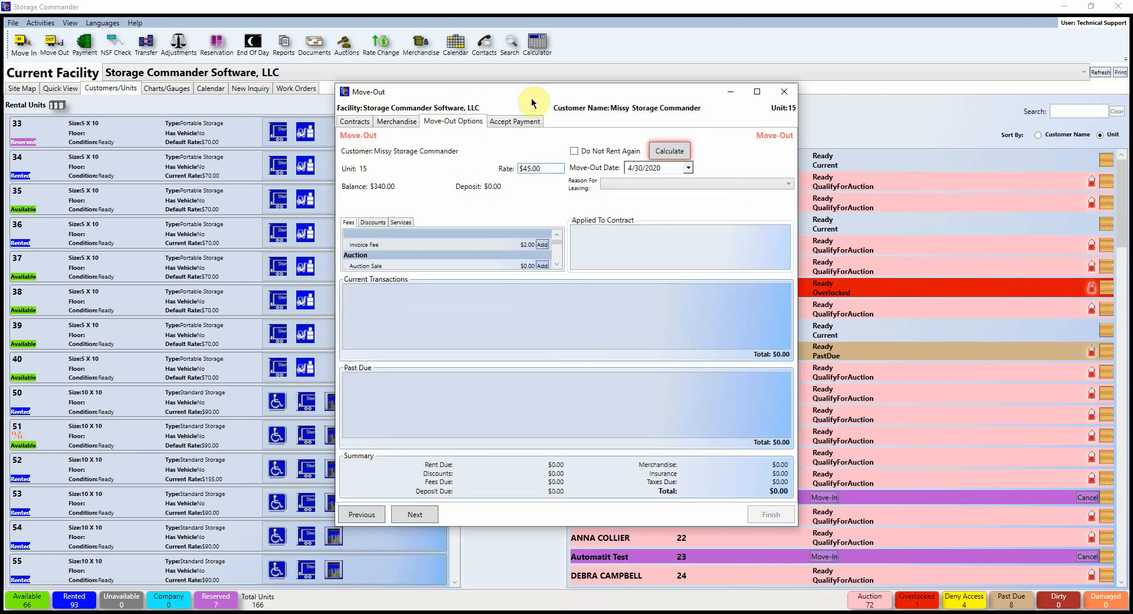
pyautogui.click(680, 152)
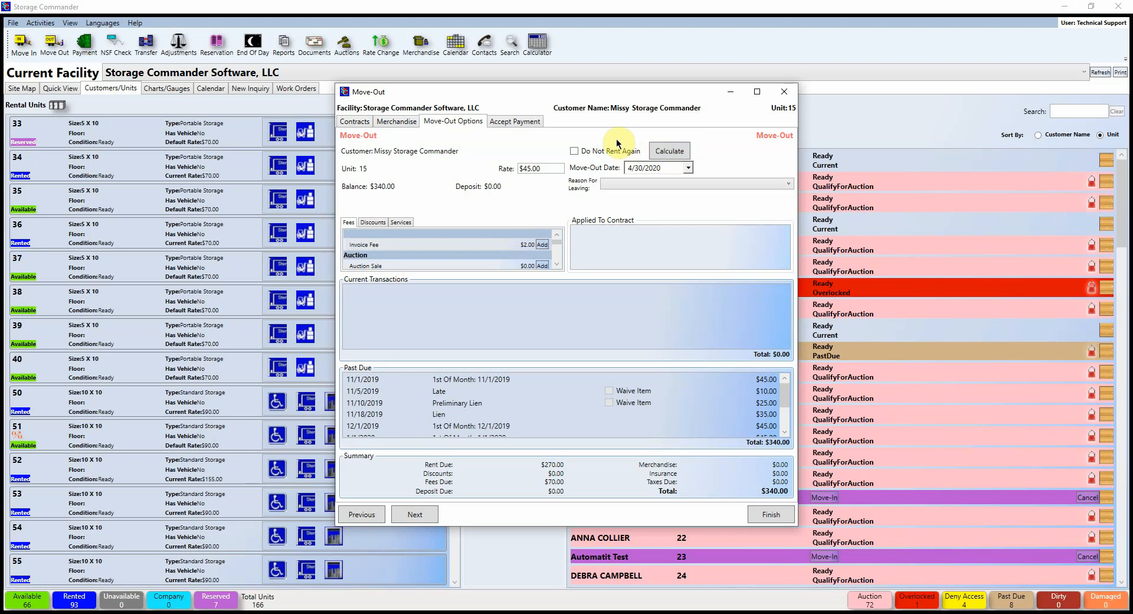
pyautogui.click(688, 167)
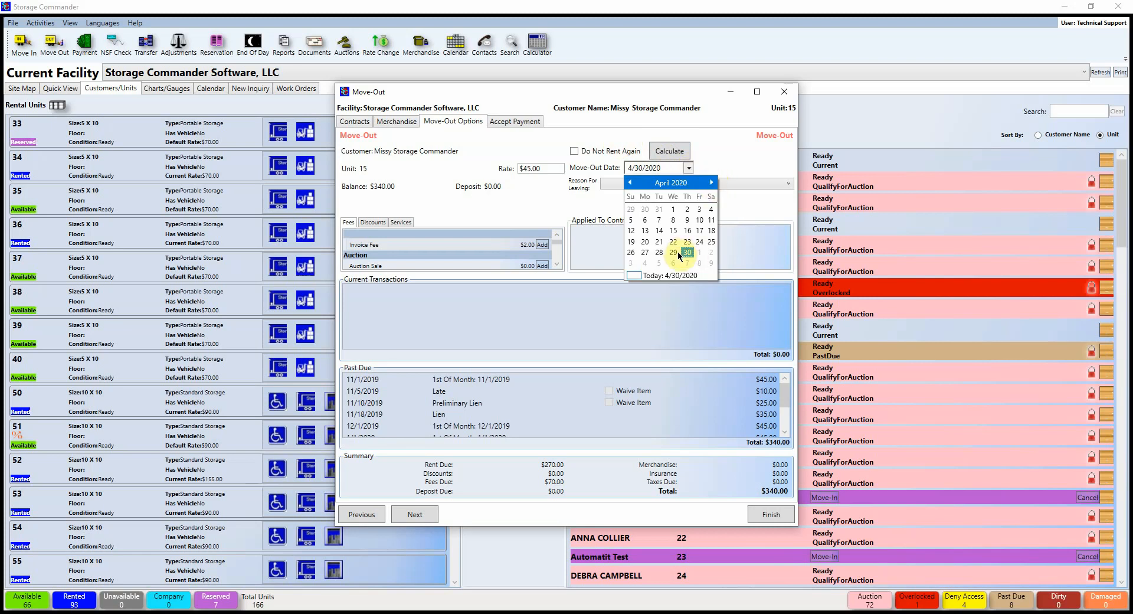
pyautogui.click(679, 253)
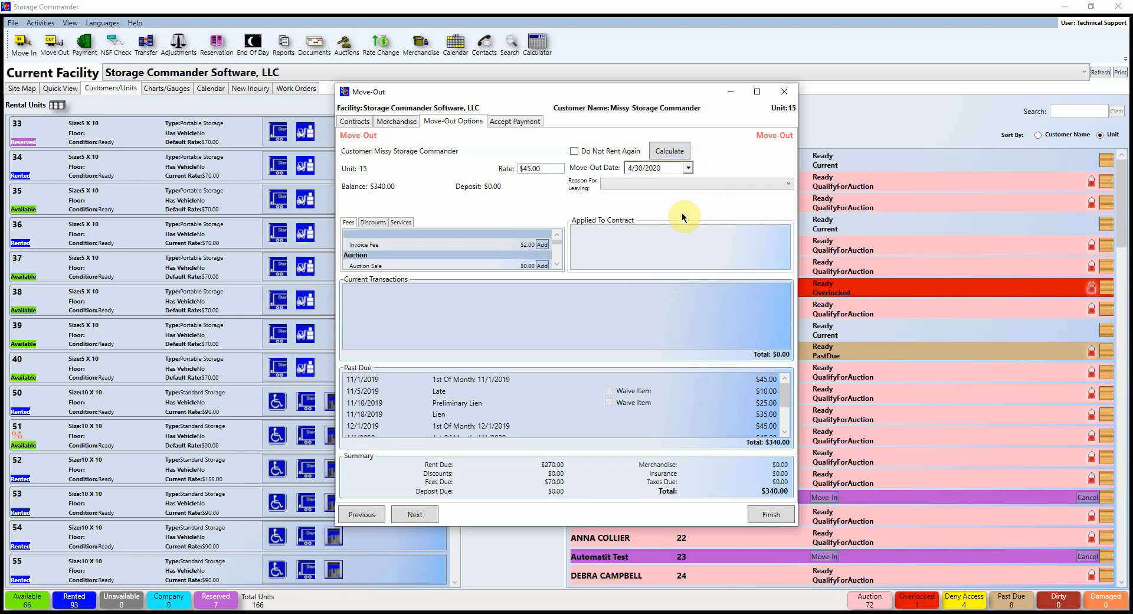
pyautogui.click(692, 188)
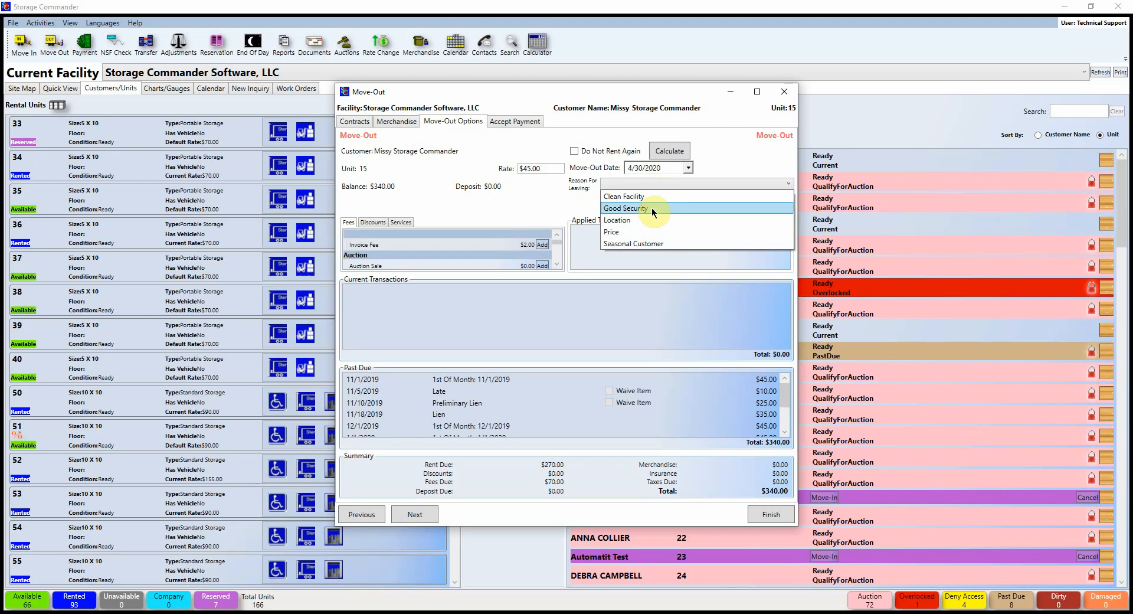
pyautogui.click(545, 189)
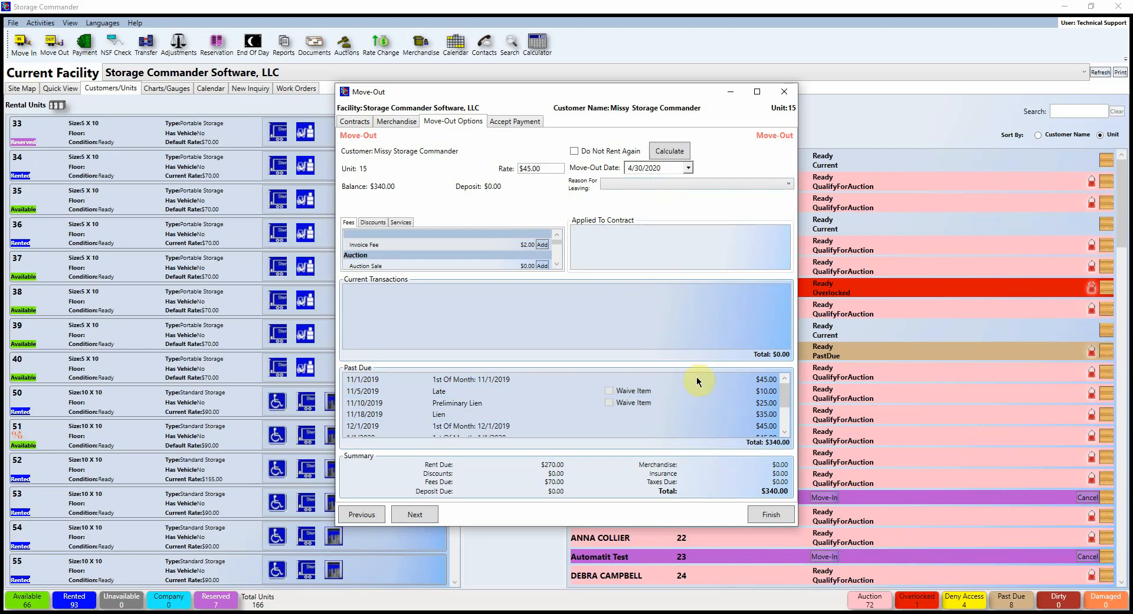
pyautogui.moveTo(508, 269)
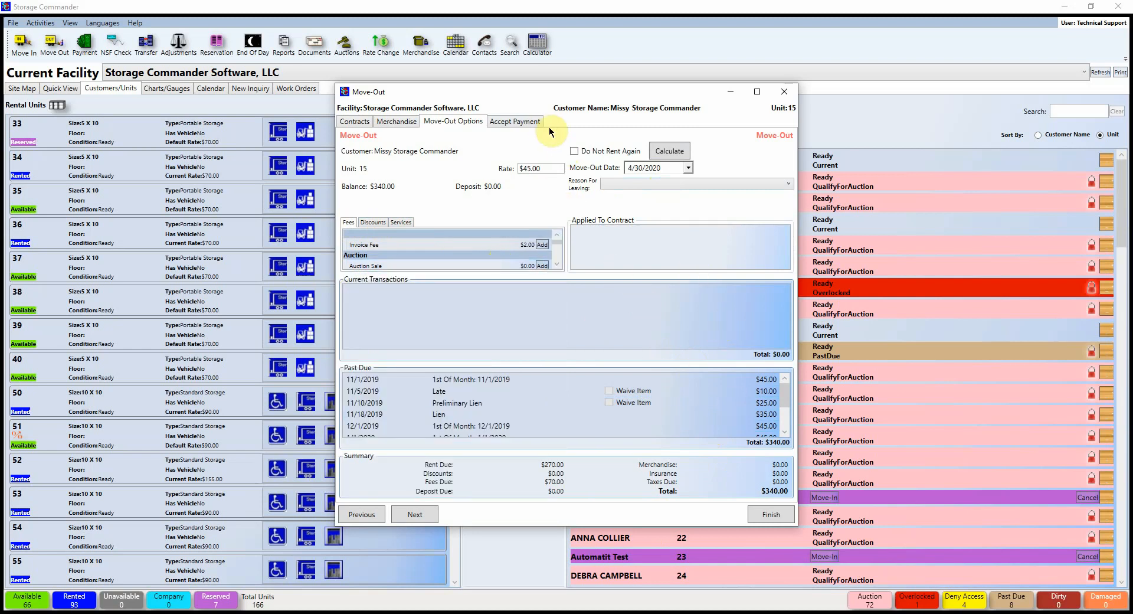
# Step: Proceed to Accept Payment with $340.00 due and request finishing unit 15's move-out
pyautogui.click(515, 121)
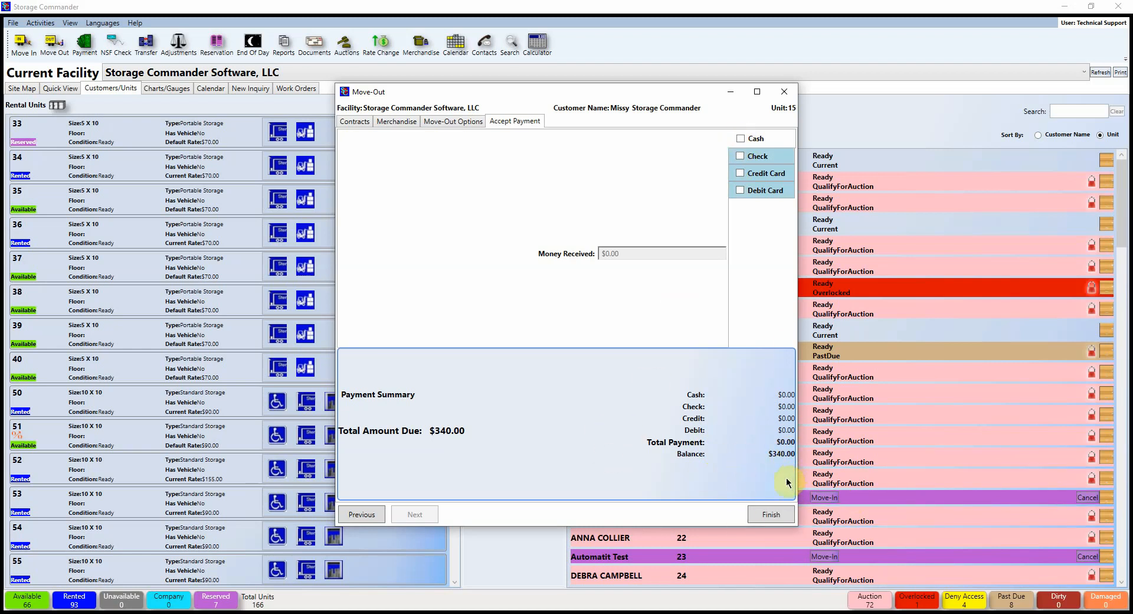
pyautogui.click(779, 514)
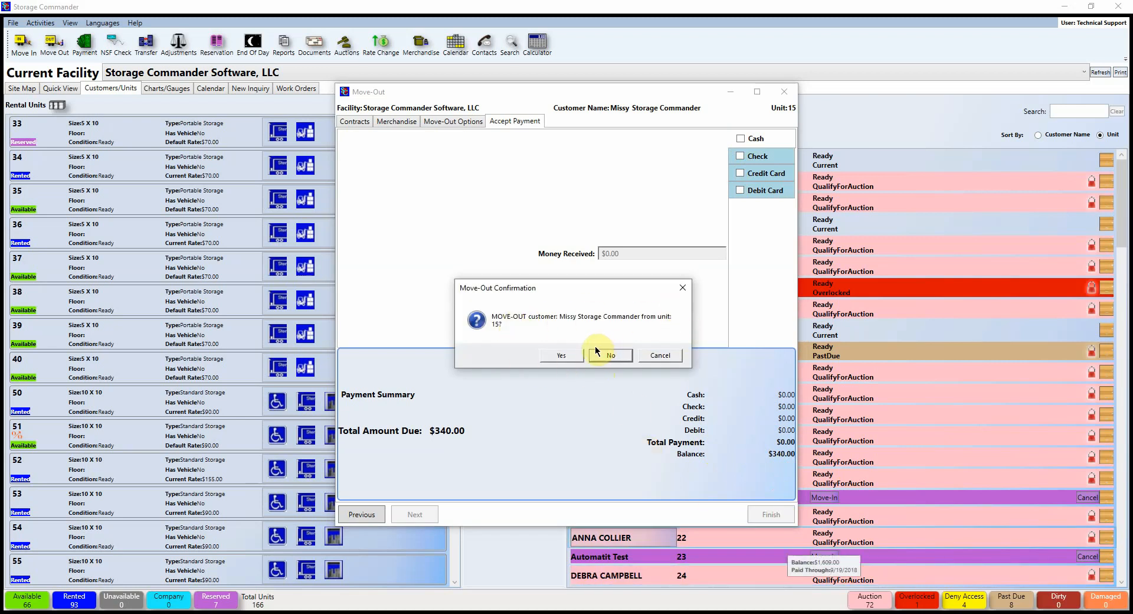
# Step: Confirm the unit 15 move-out to bring up options for its $340.00 balance
pyautogui.click(556, 354)
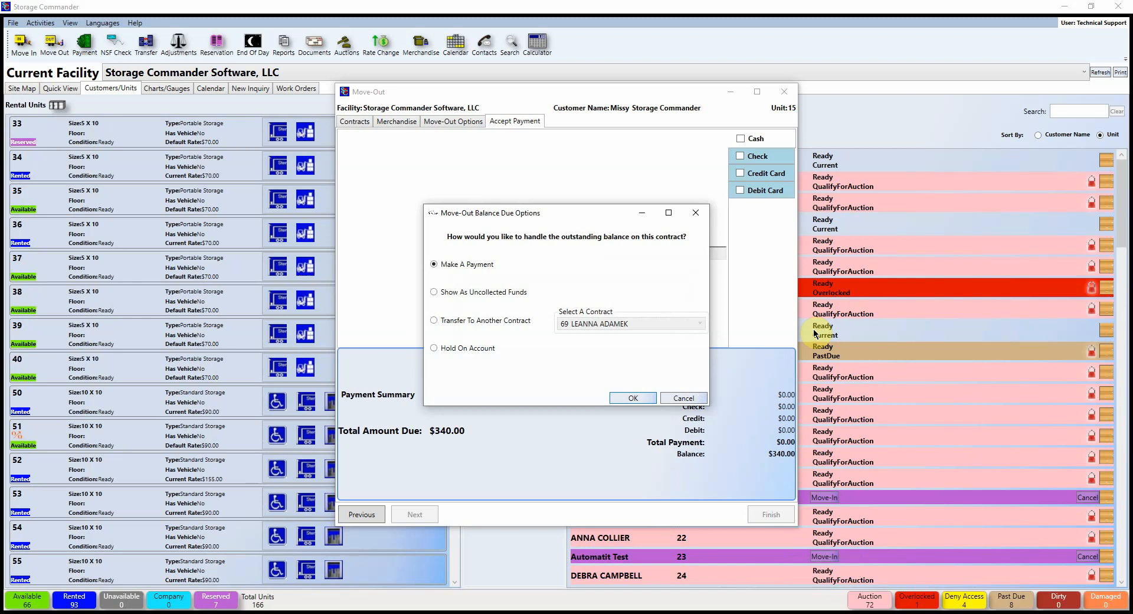
# Step: Choose Hold On Account for unit 15's $340.00 balance instead of Transfer To Another Contract
pyautogui.click(434, 321)
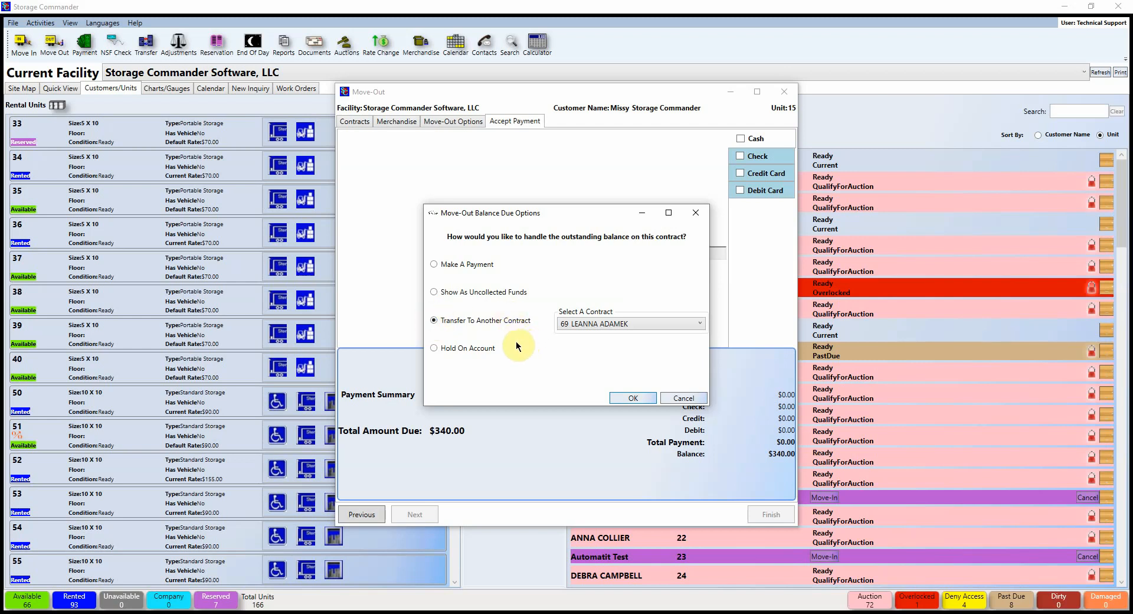
pyautogui.click(435, 348)
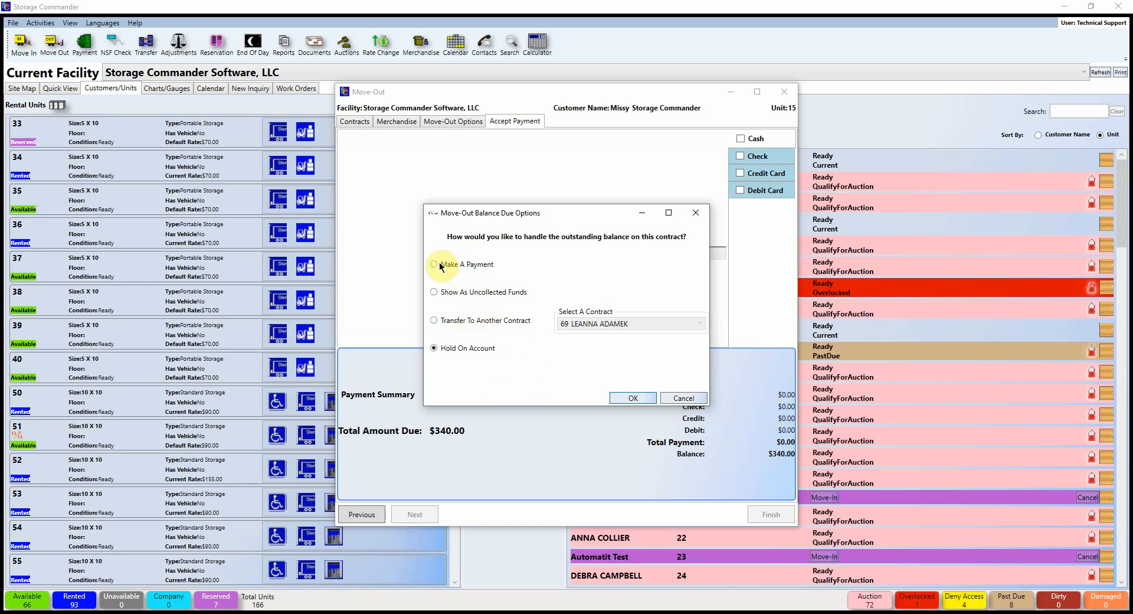
# Step: Record unit 15's balance as uncollected funds, finish the move-out, and start another move-out
pyautogui.click(434, 293)
pyautogui.click(643, 399)
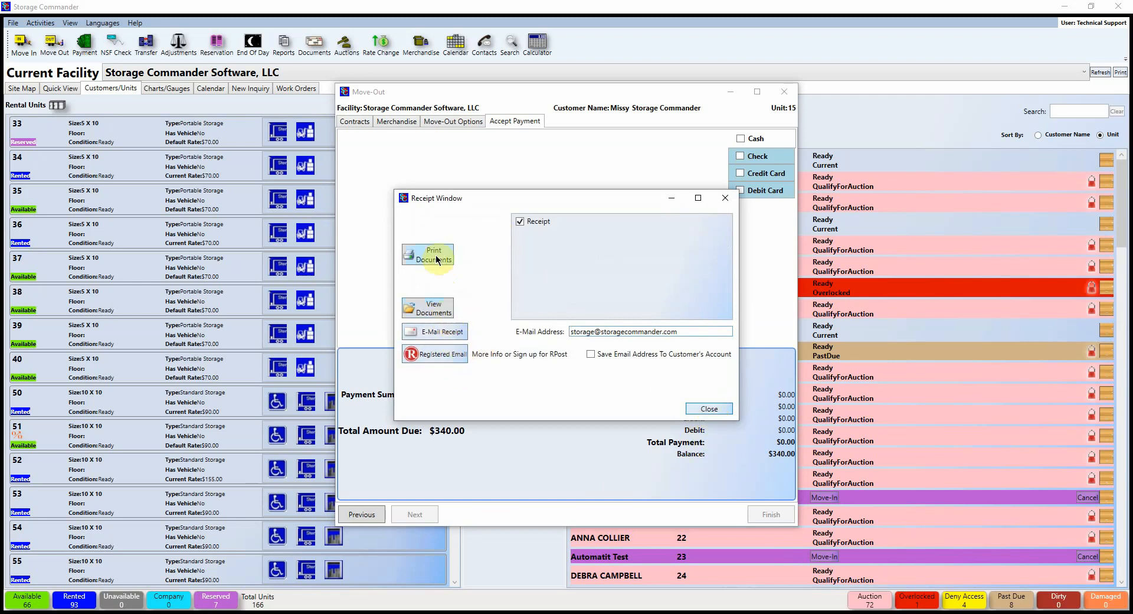
pyautogui.click(709, 408)
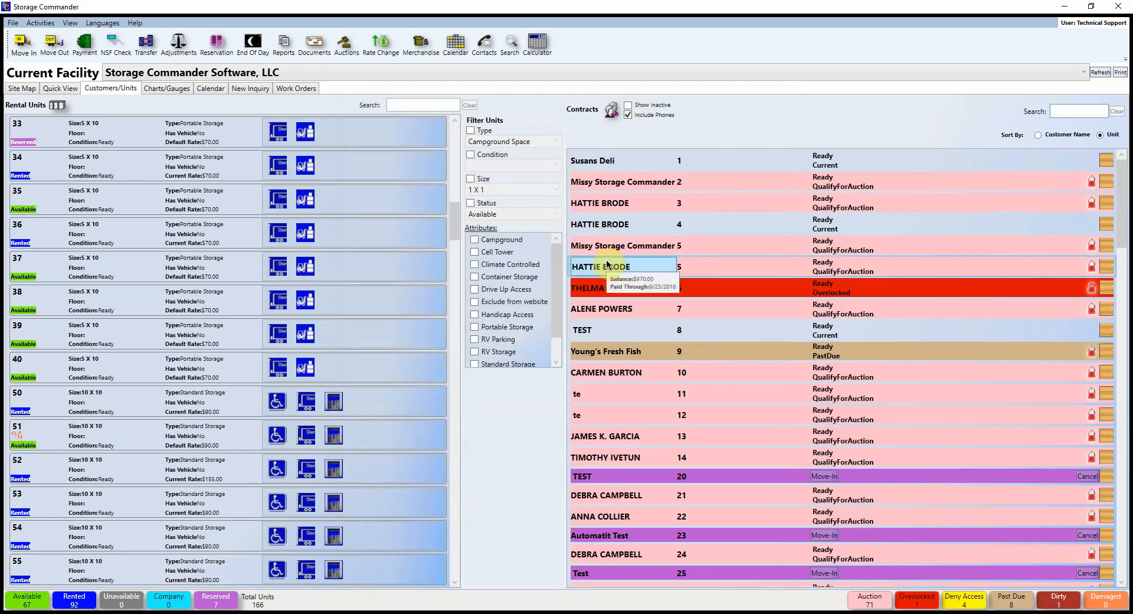
pyautogui.click(54, 44)
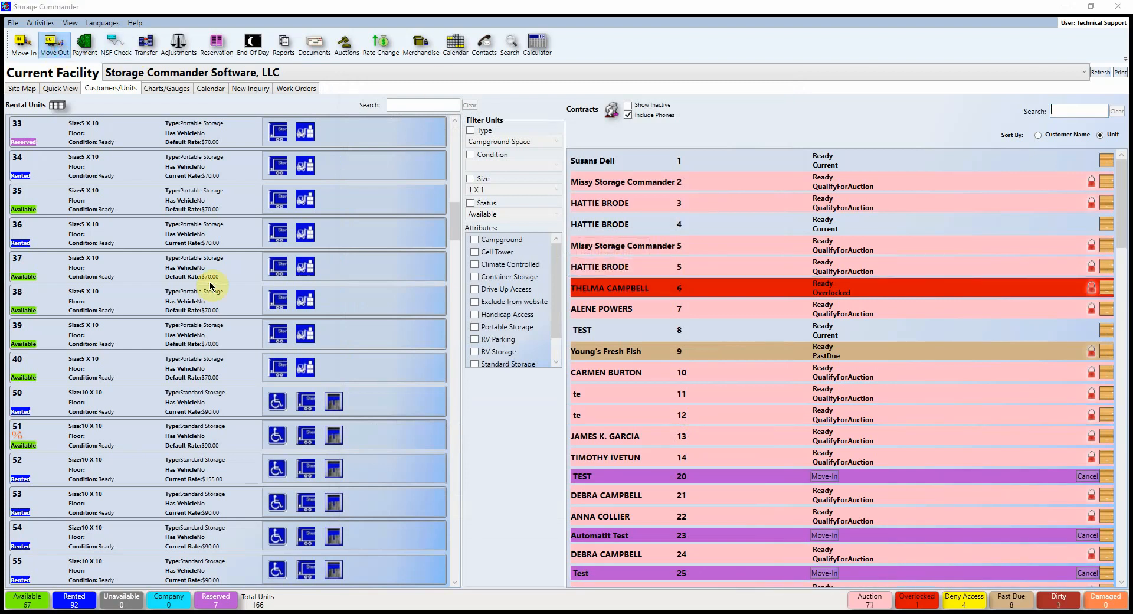
# Step: Search the customer, pick the unit 31 contract, calculate the ($179.85) move-out total and finish
pyautogui.scroll(-1, 588, 293)
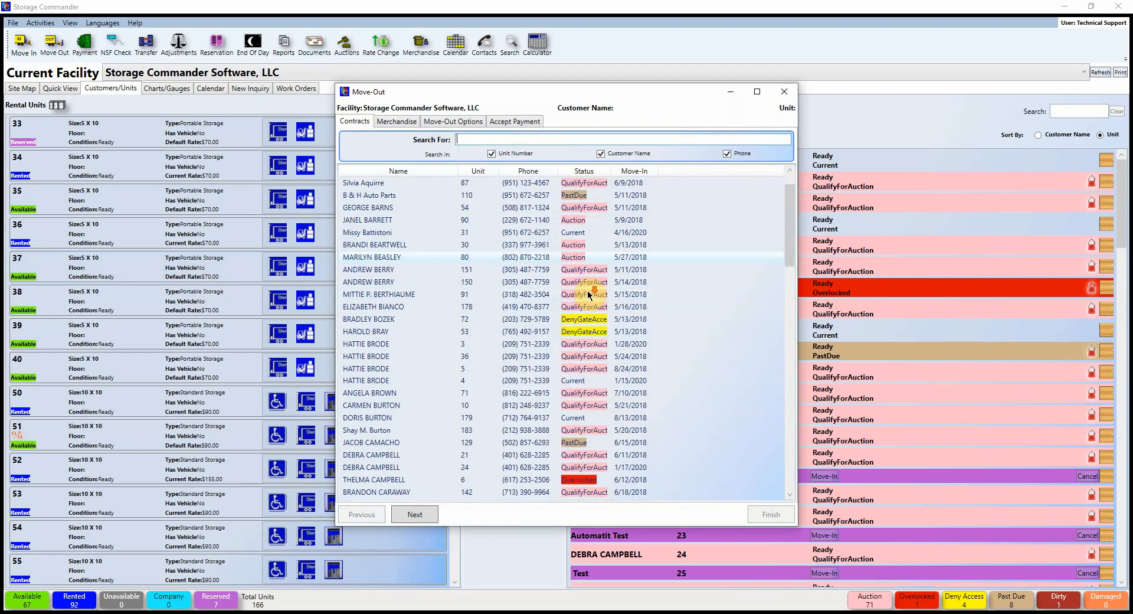
pyautogui.scroll(1, 590, 295)
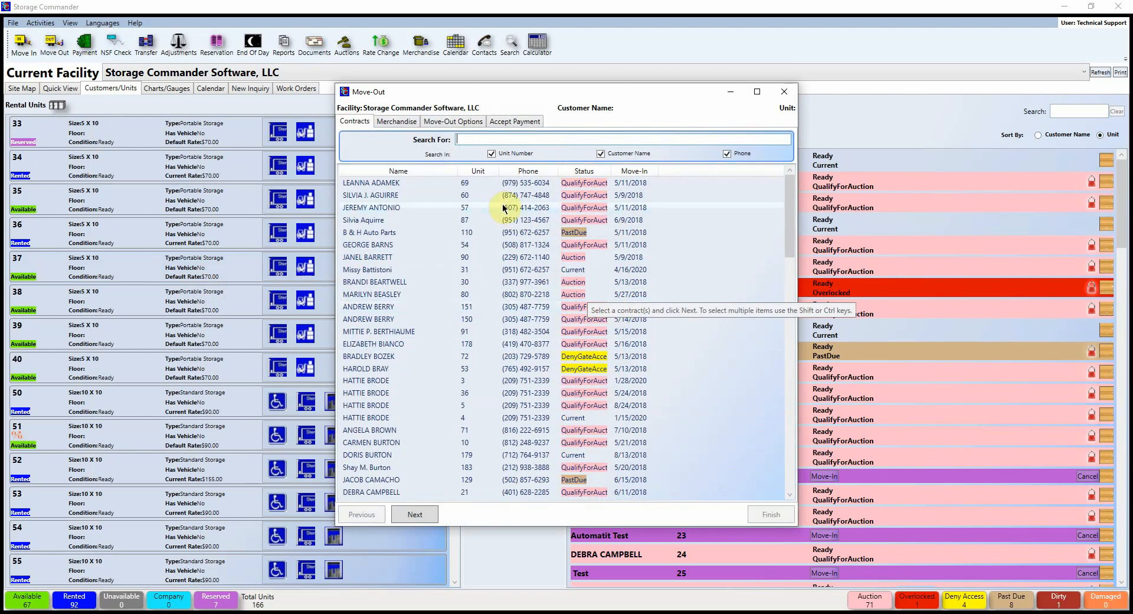
pyautogui.write('missy')
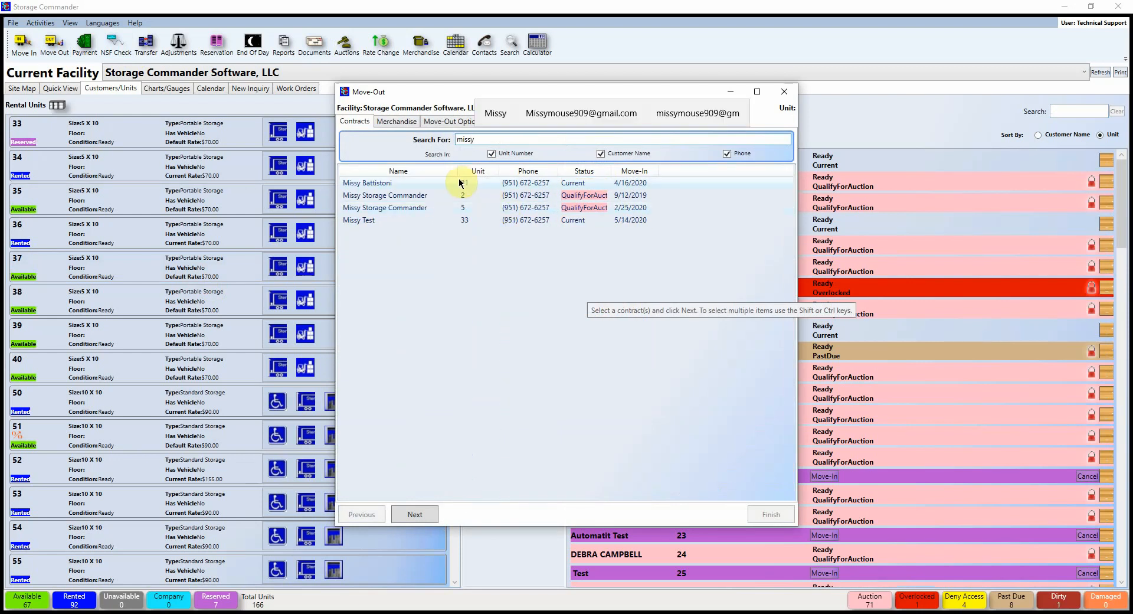
pyautogui.click(381, 184)
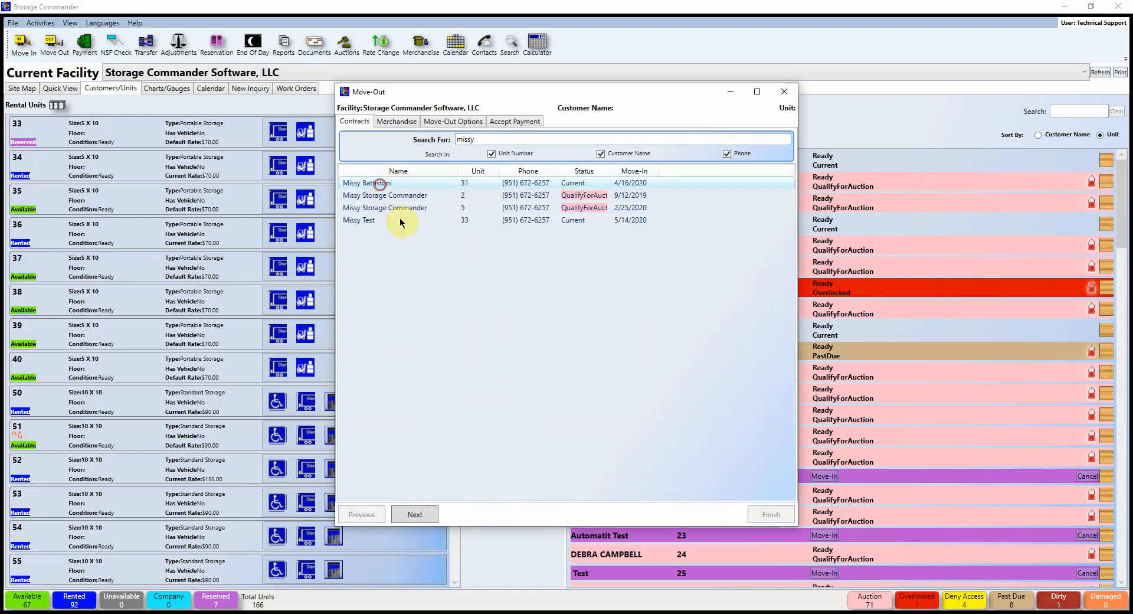
pyautogui.click(418, 516)
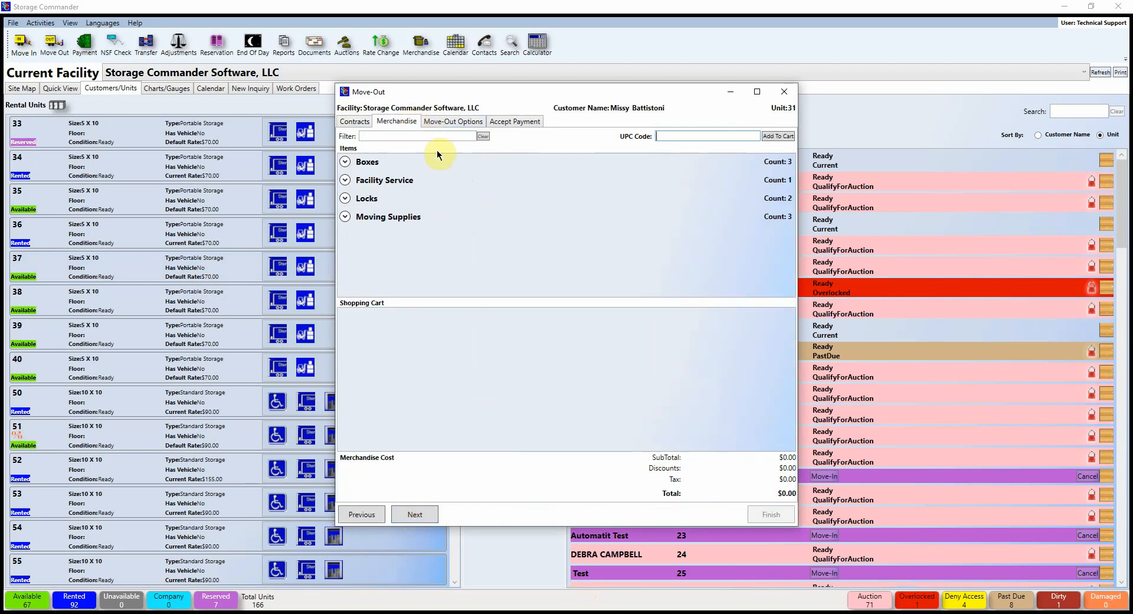
pyautogui.click(414, 515)
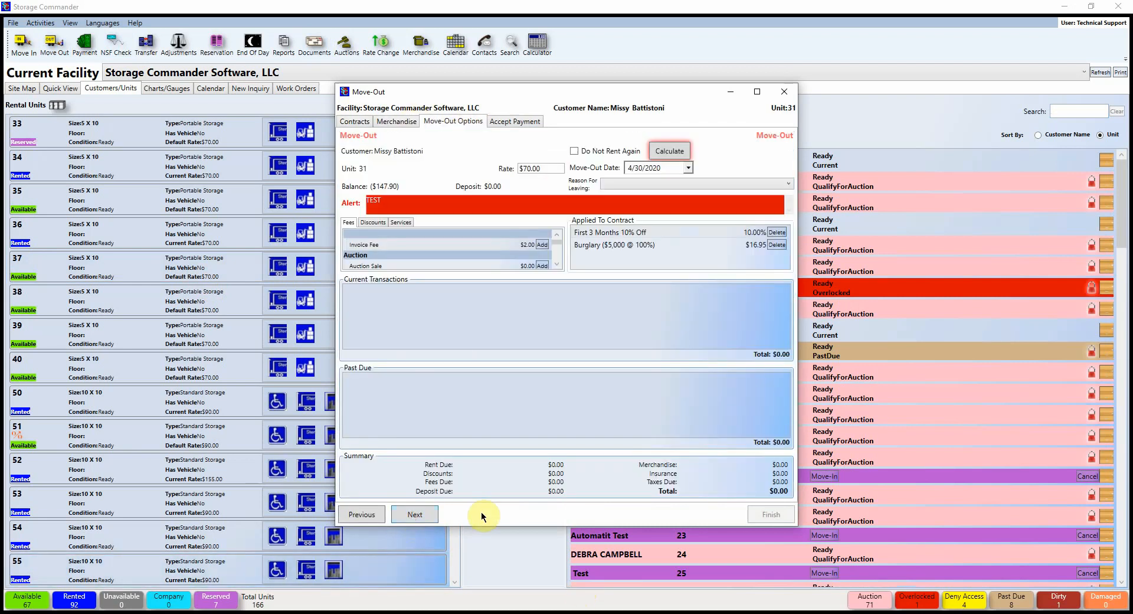
pyautogui.click(662, 148)
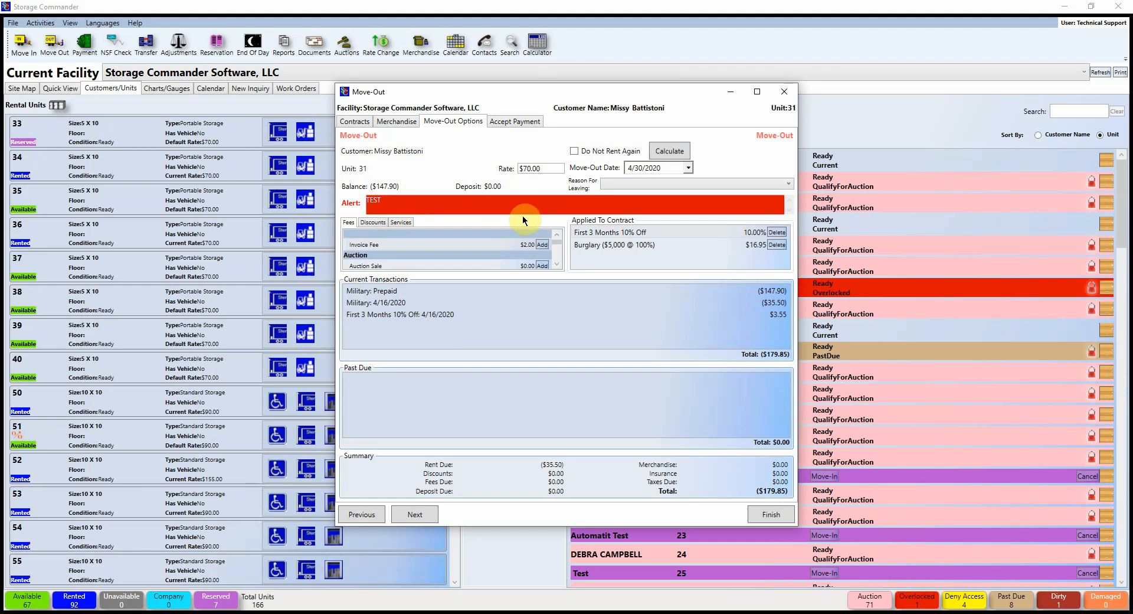
pyautogui.click(761, 512)
# Step: Confirm the unit 31 move-out, cancel the refund options, and close the move-out window unfinished
pyautogui.click(567, 356)
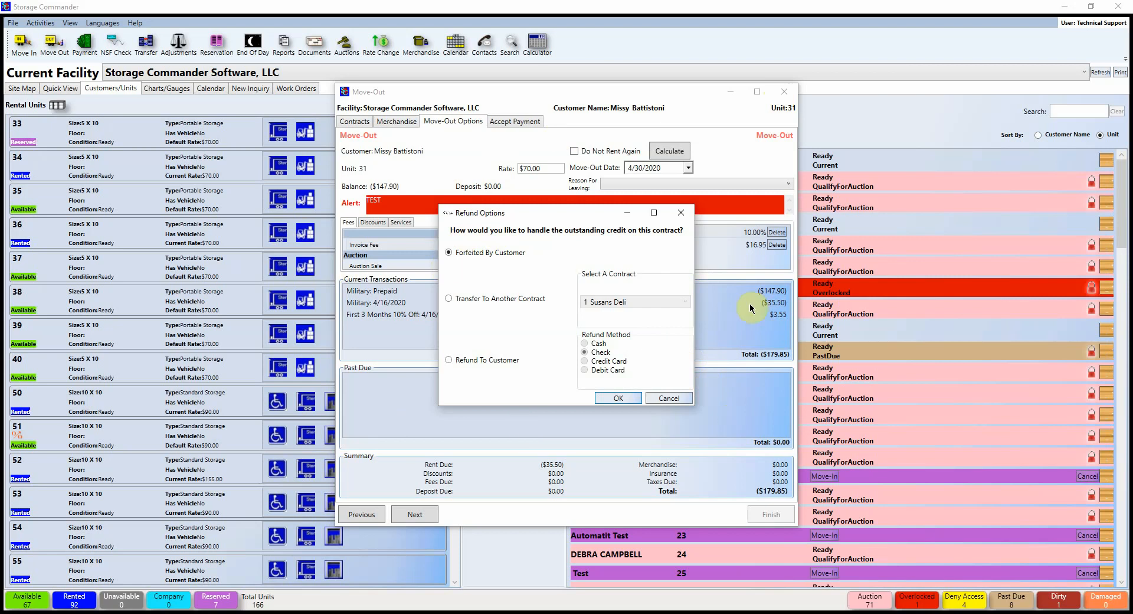
pyautogui.click(681, 212)
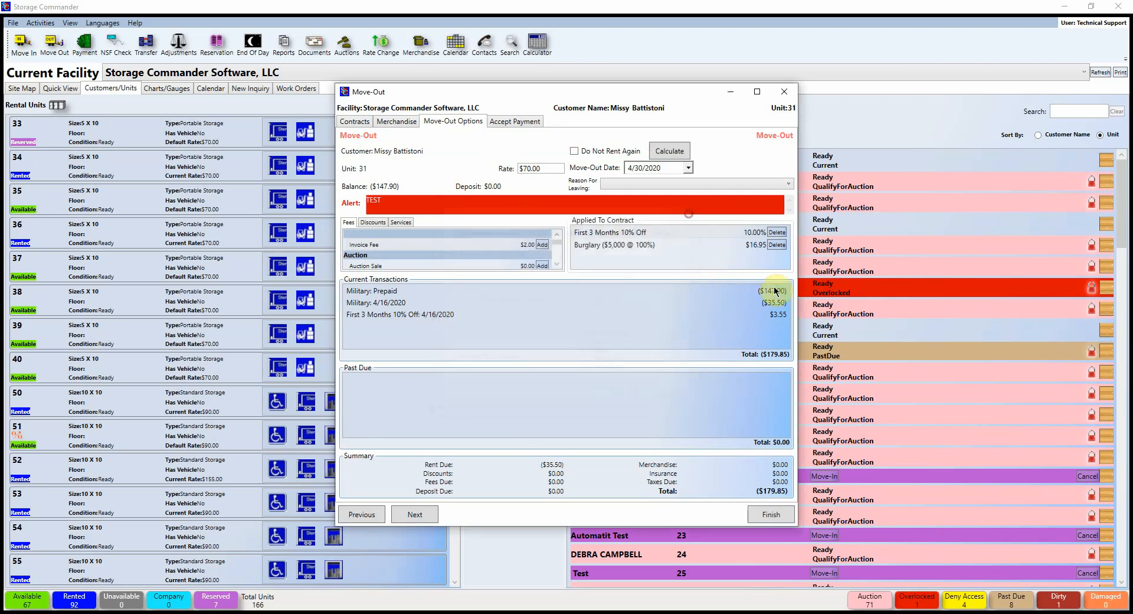
pyautogui.click(786, 92)
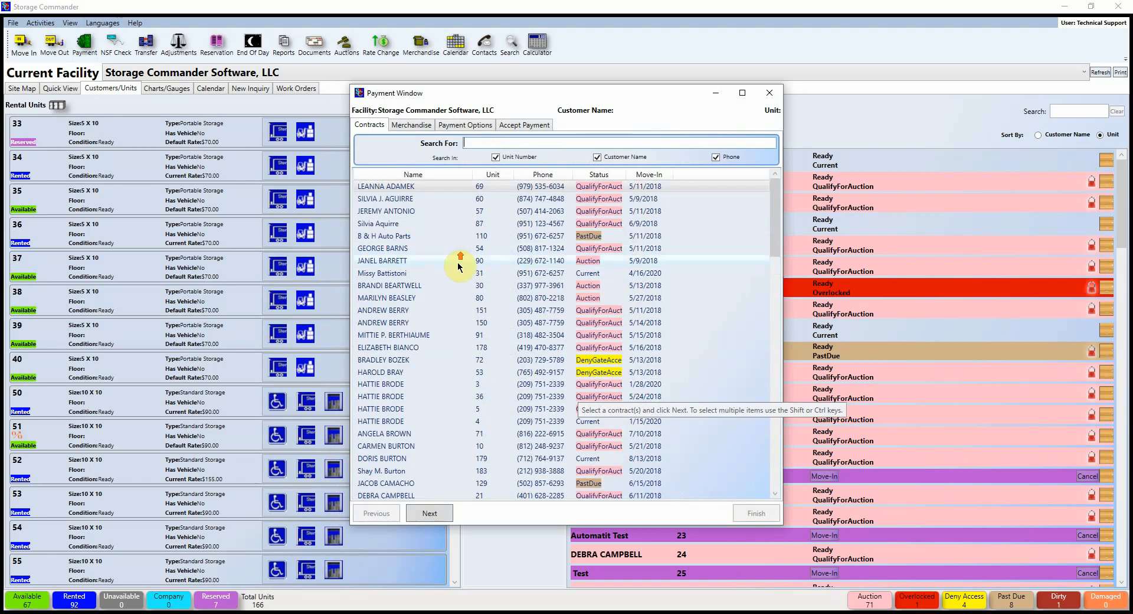
# Step: Find the customer's unit 31 contract and advance to payment options showing $19.00 due
pyautogui.click(480, 144)
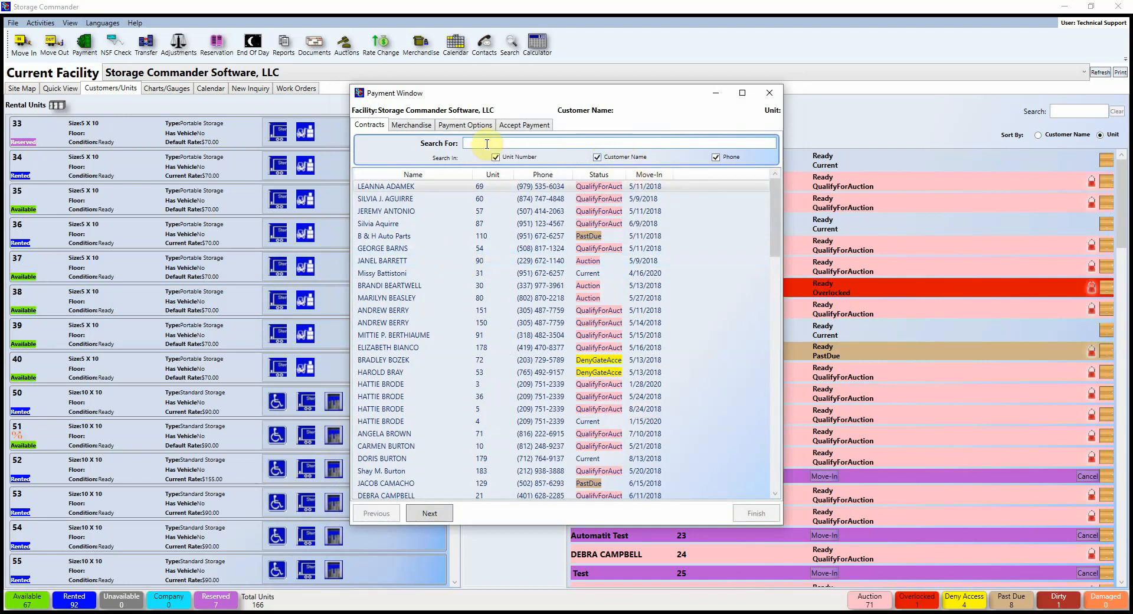
pyautogui.write('Missy')
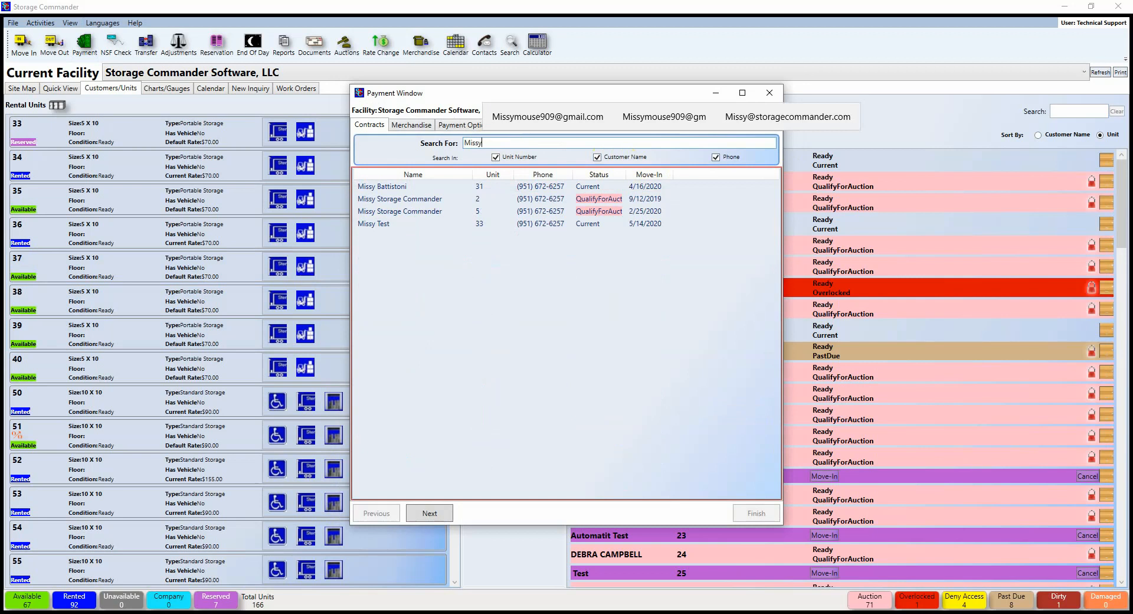
pyautogui.click(394, 186)
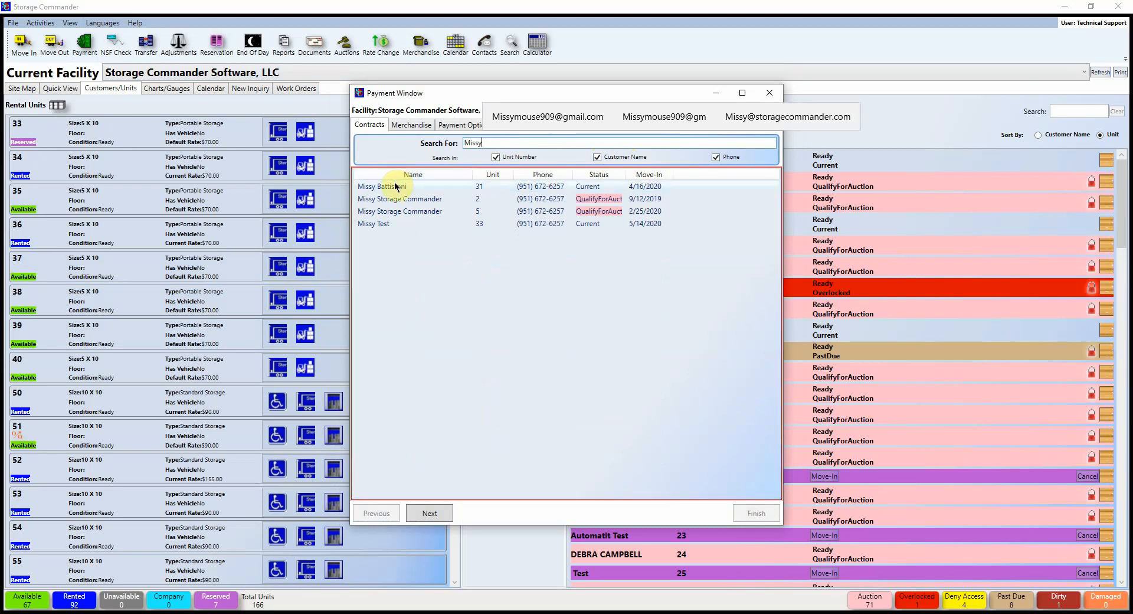
pyautogui.click(440, 512)
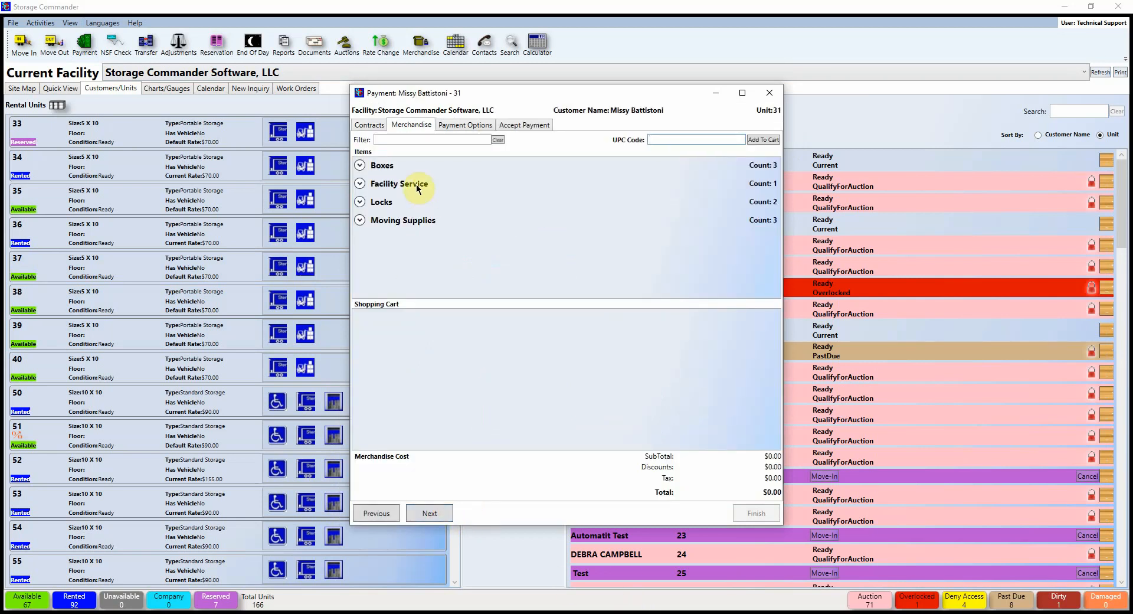
pyautogui.click(437, 513)
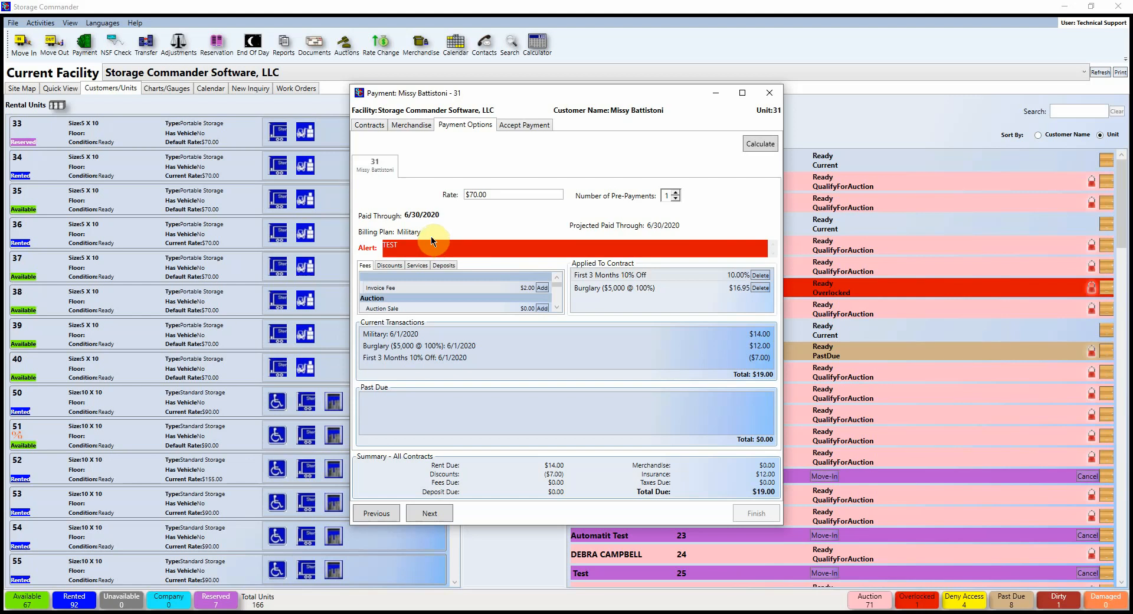
# Step: Set unit 31 to 6 pre-payments and recalculate, paid through 11/30/2020 with $453.75 due
pyautogui.click(675, 192)
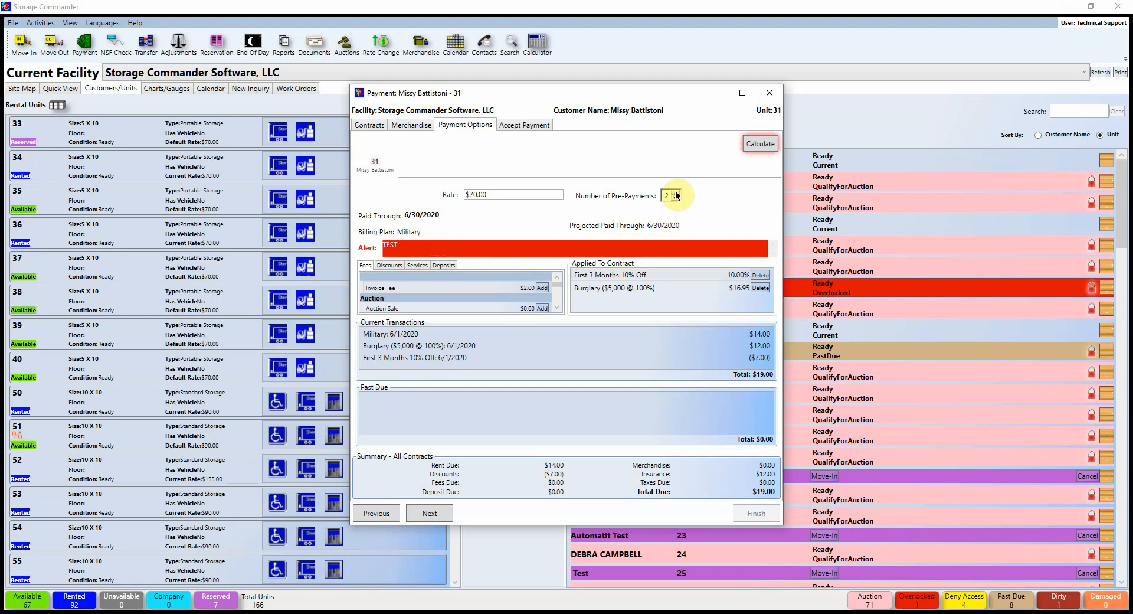
pyautogui.click(675, 193)
pyautogui.click(675, 192)
pyautogui.click(675, 192)
pyautogui.click(675, 192)
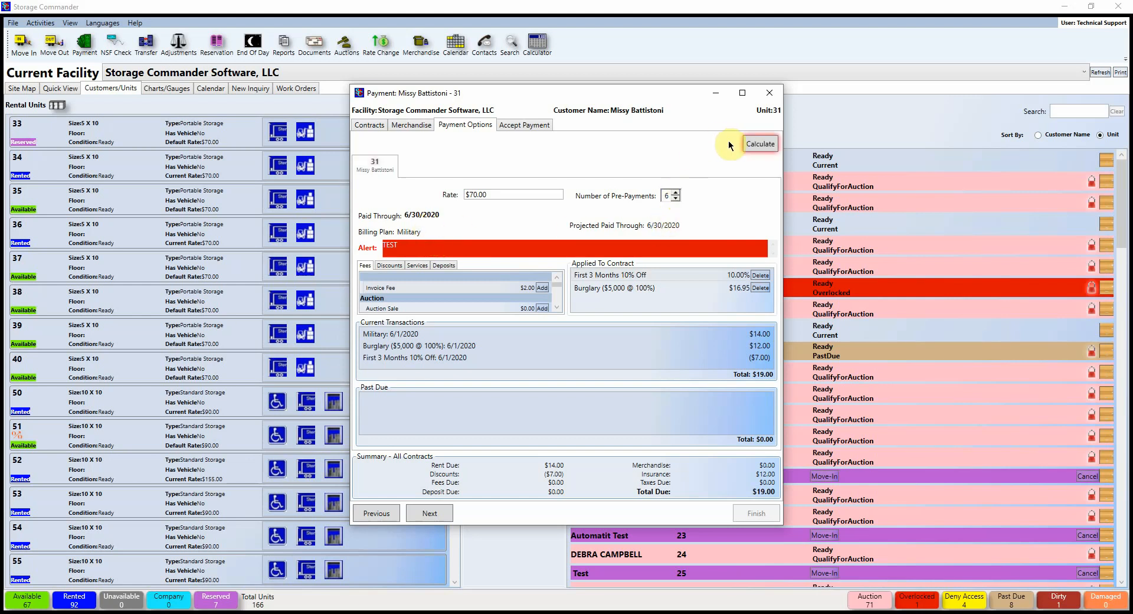
pyautogui.click(751, 142)
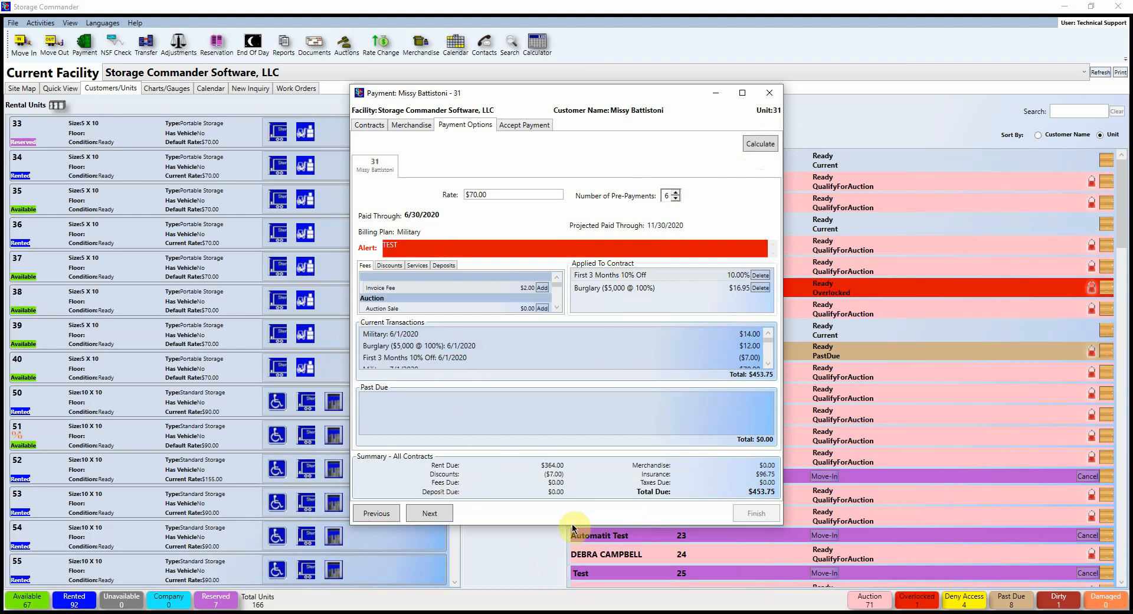
# Step: Enlarge and reposition the payment window, then go to Accept Payment
pyautogui.moveTo(572, 525); pyautogui.dragTo(568, 613)
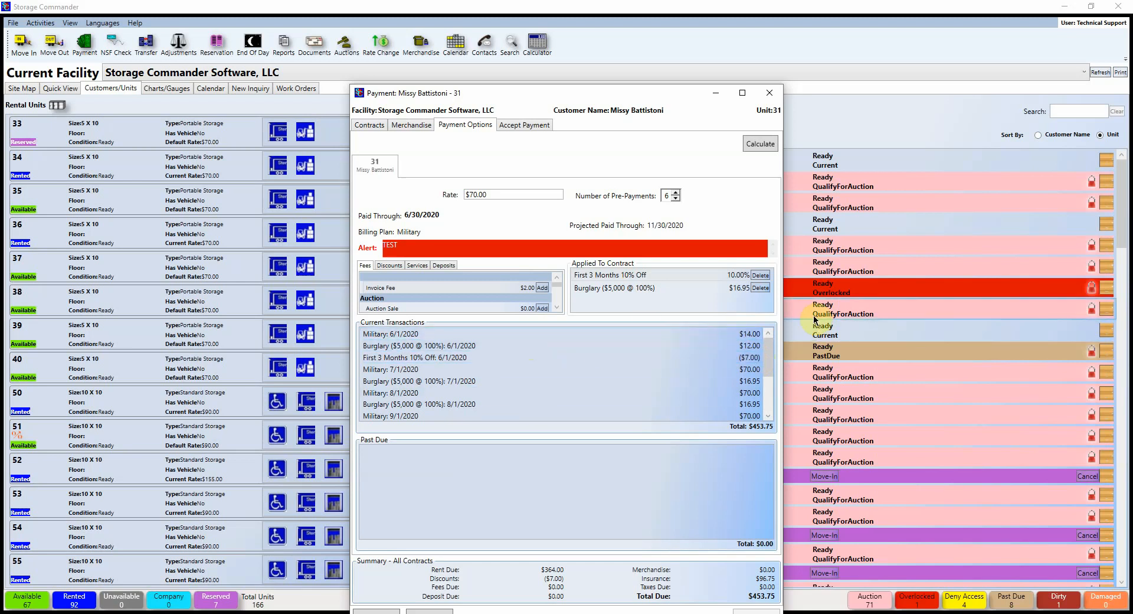
pyautogui.moveTo(768, 355)
pyautogui.mouseDown()
pyautogui.moveTo(768, 402)
pyautogui.moveTo(768, 347)
pyautogui.mouseUp()
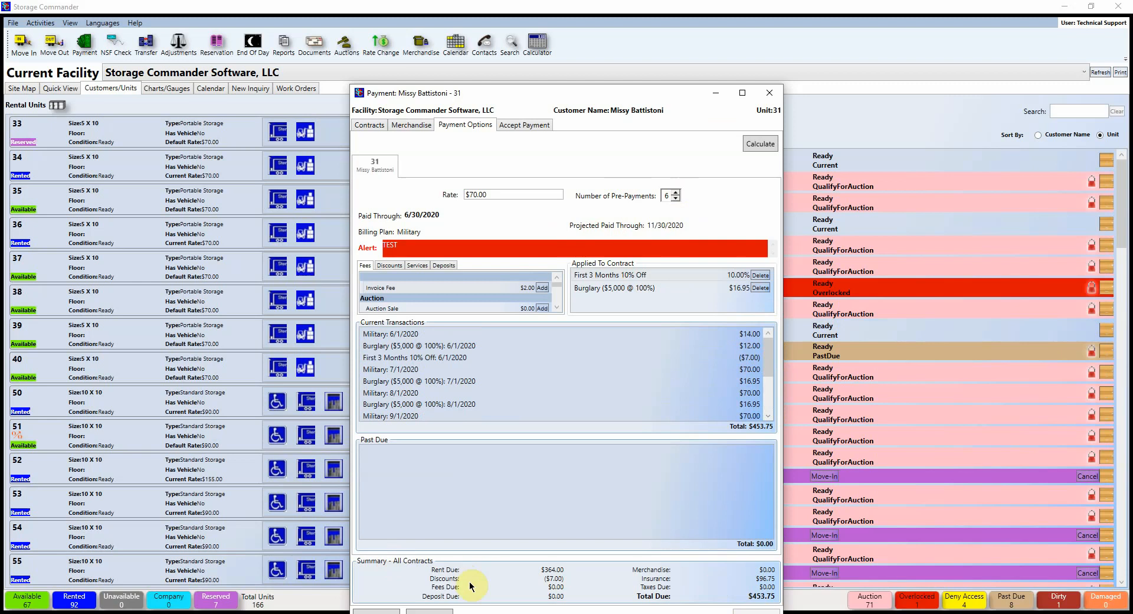
pyautogui.moveTo(643, 93); pyautogui.dragTo(656, 25)
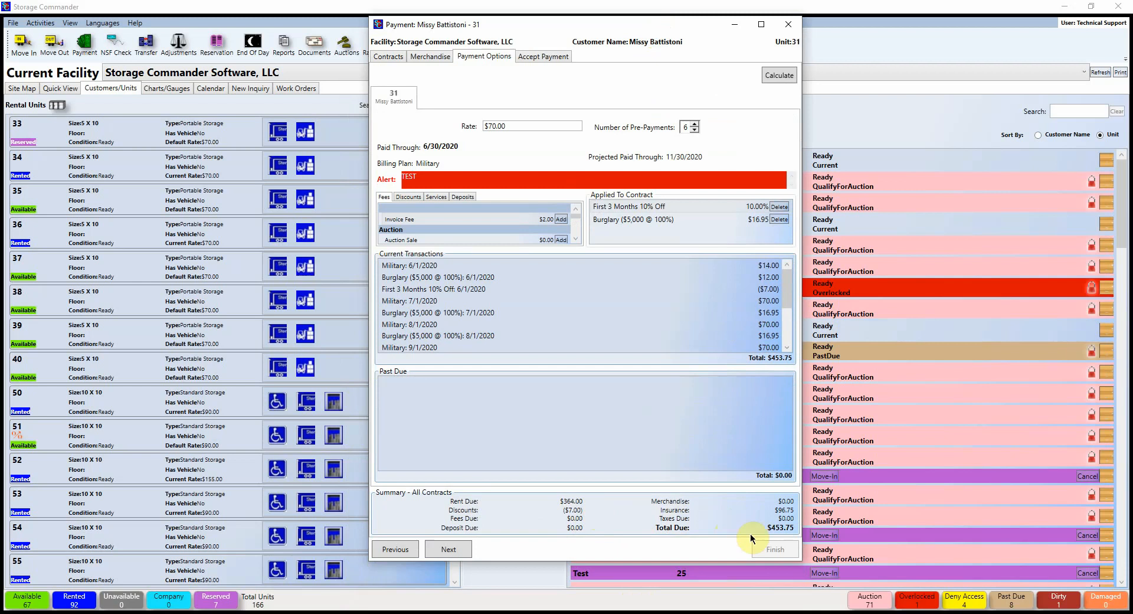
pyautogui.click(530, 55)
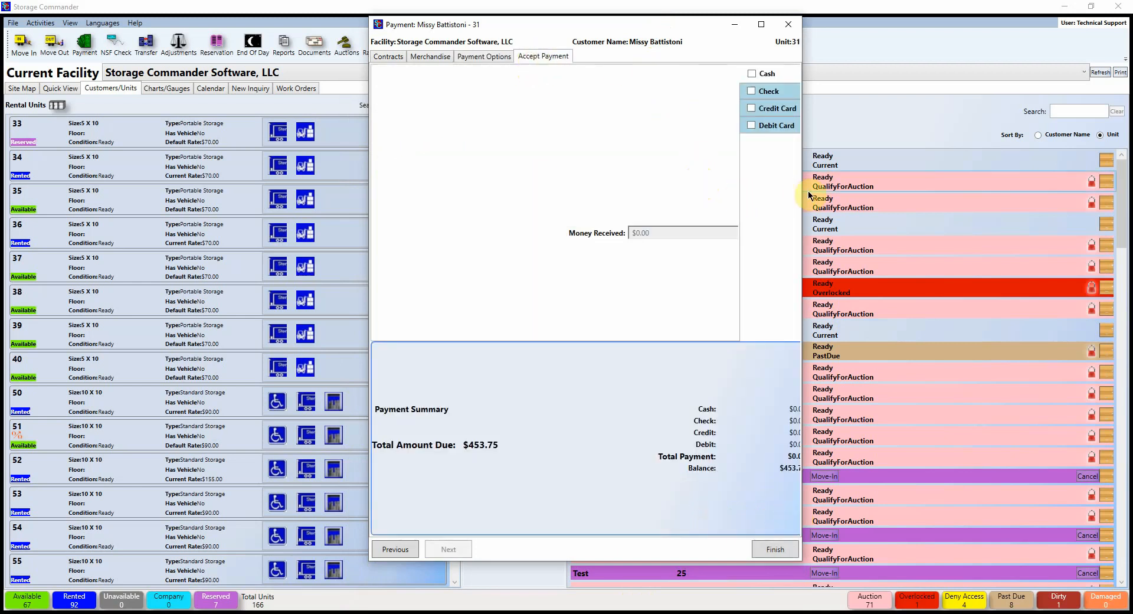
# Step: Take $100.00 in cash and a $100.00 check with its check number
pyautogui.moveTo(801, 188); pyautogui.dragTo(916, 195)
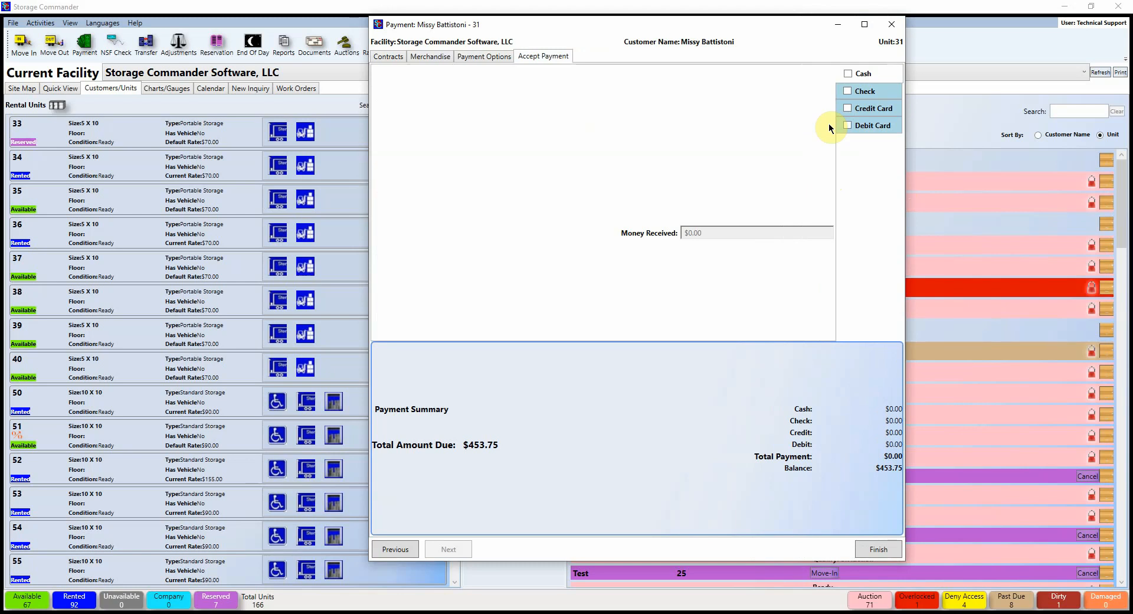
pyautogui.click(848, 73)
pyautogui.click(725, 233)
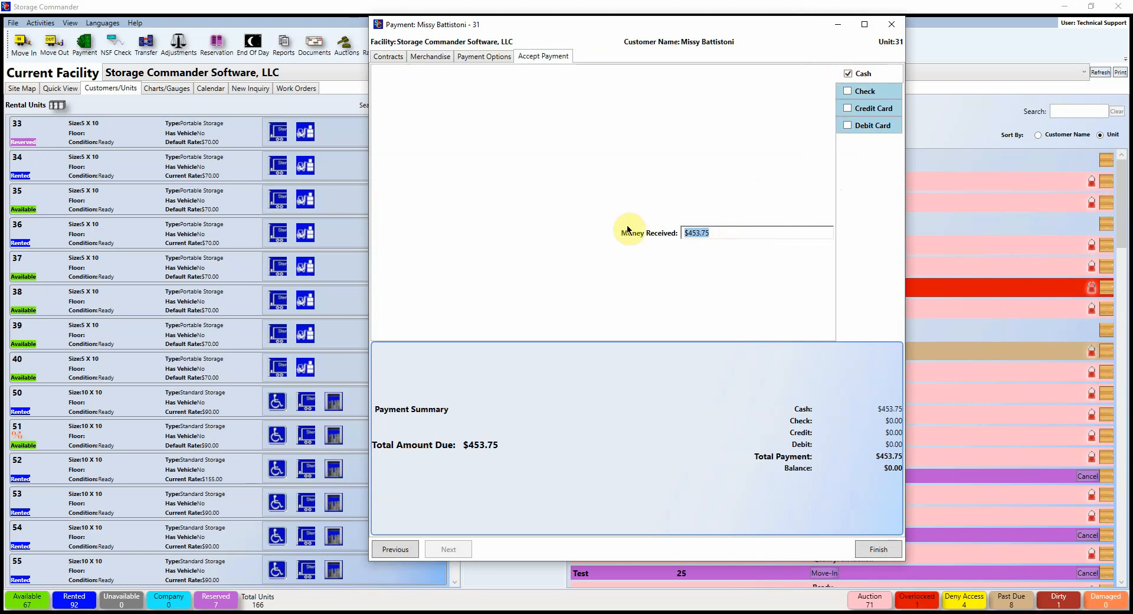
pyautogui.write('100.00')
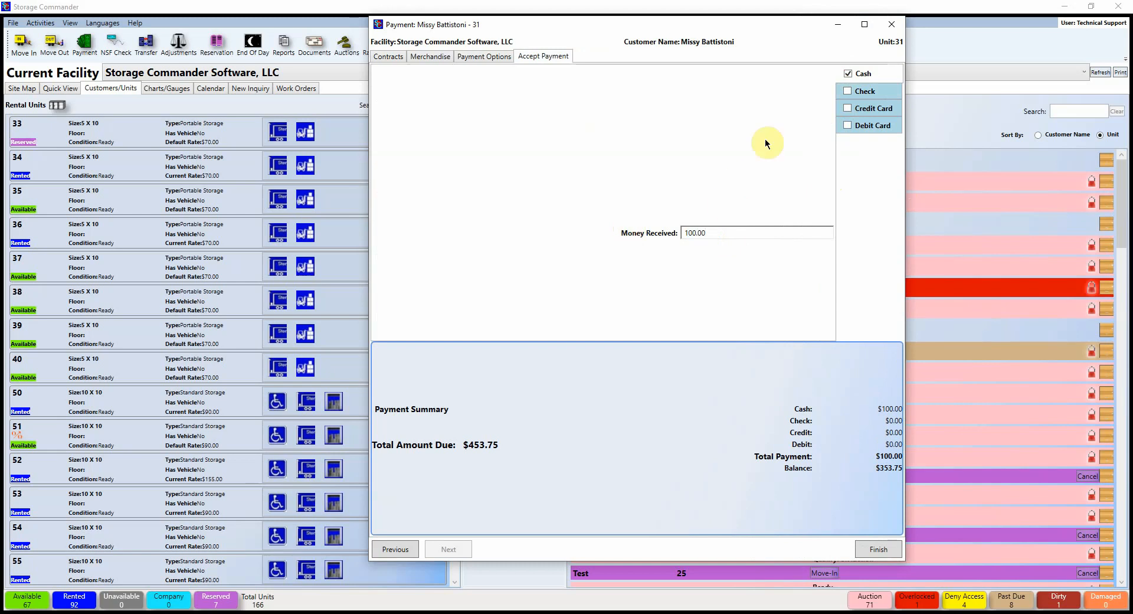
pyautogui.click(848, 91)
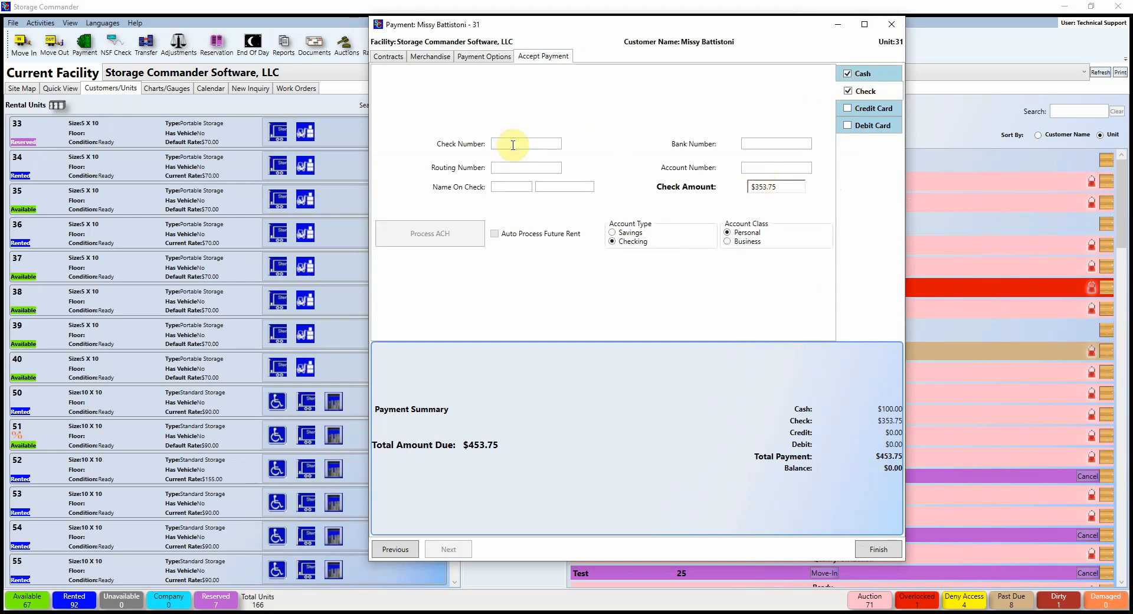
pyautogui.moveTo(788, 188); pyautogui.dragTo(750, 187)
pyautogui.write('100.00')
pyautogui.click(515, 144)
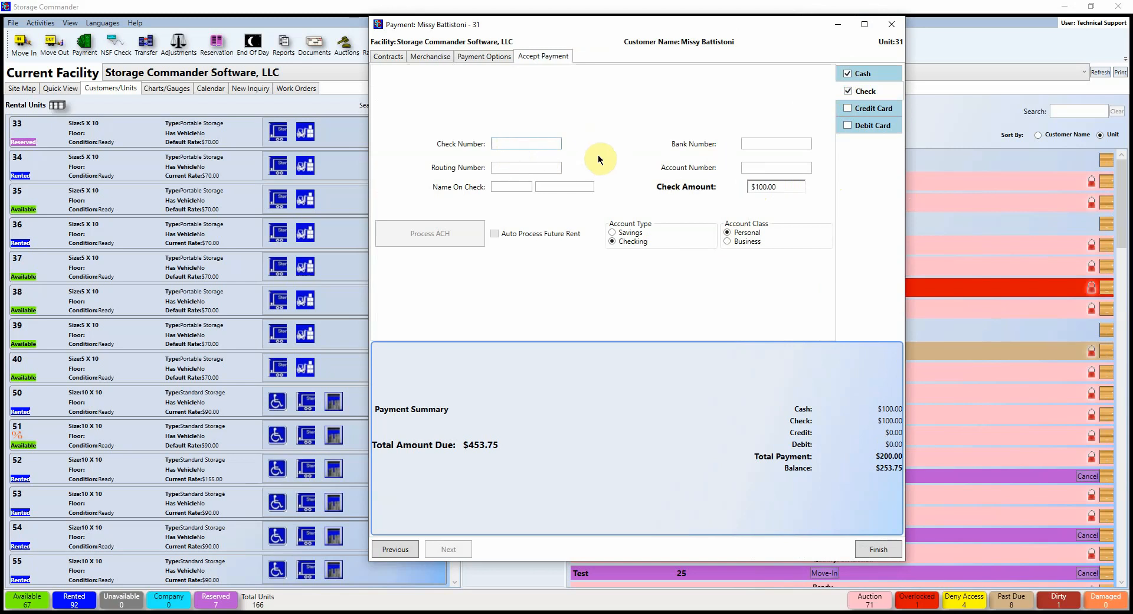
pyautogui.write('12345')
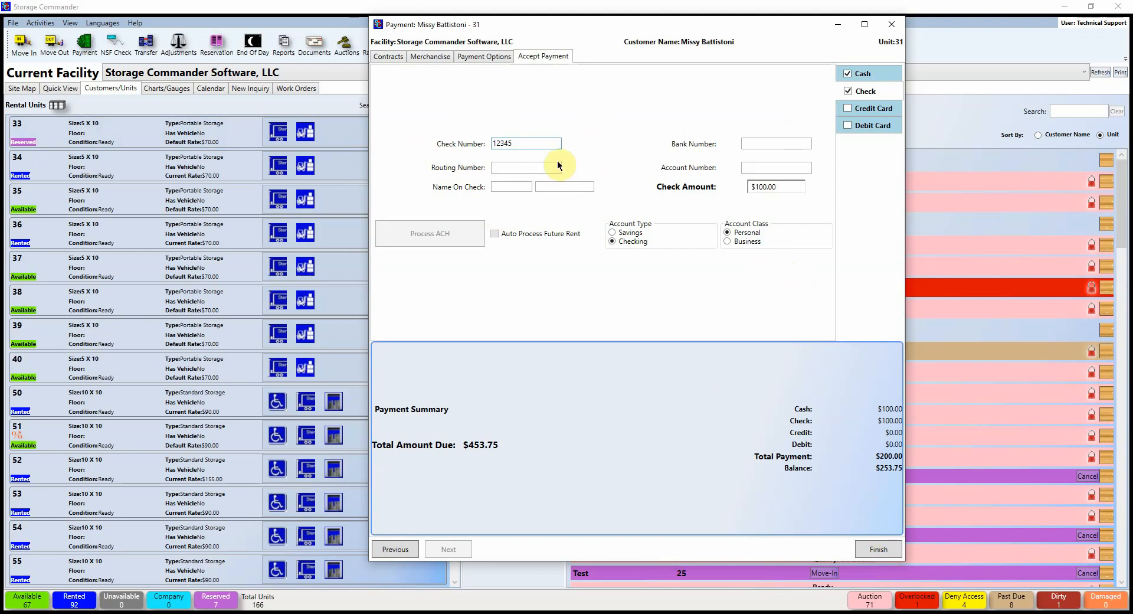
pyautogui.press('BackSpace')
pyautogui.press('BackSpace')
pyautogui.press('BackSpace')
pyautogui.press('BackSpace')
pyautogui.press('BackSpace')
pyautogui.write('MO')
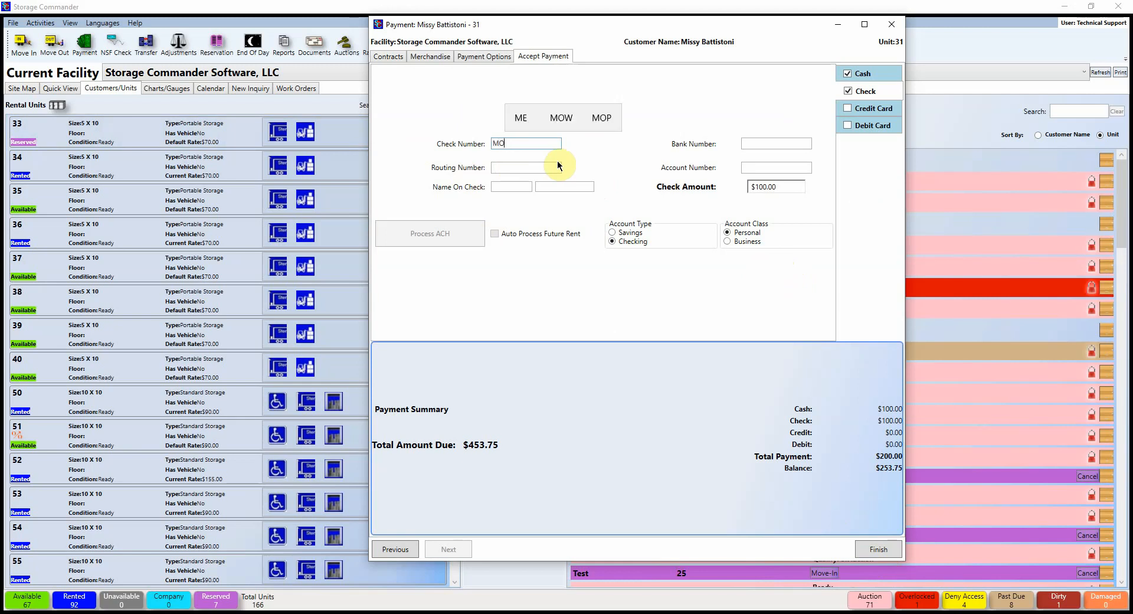
pyautogui.write('123456')
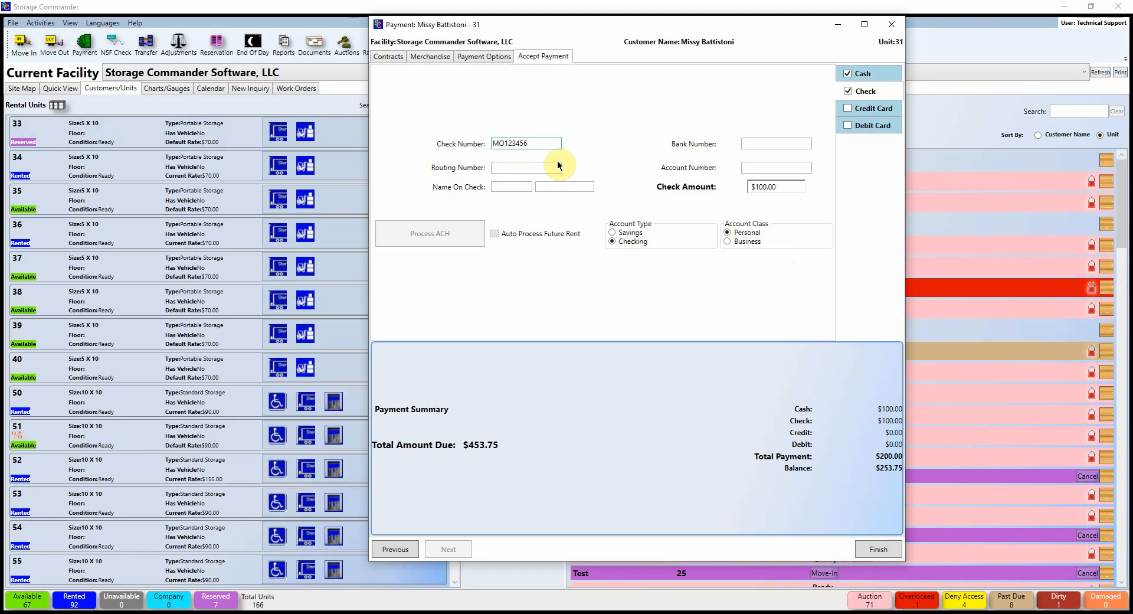
# Step: Put the remaining $253.75 on credit card, close the payment window, and start a returned-check entry
pyautogui.click(853, 109)
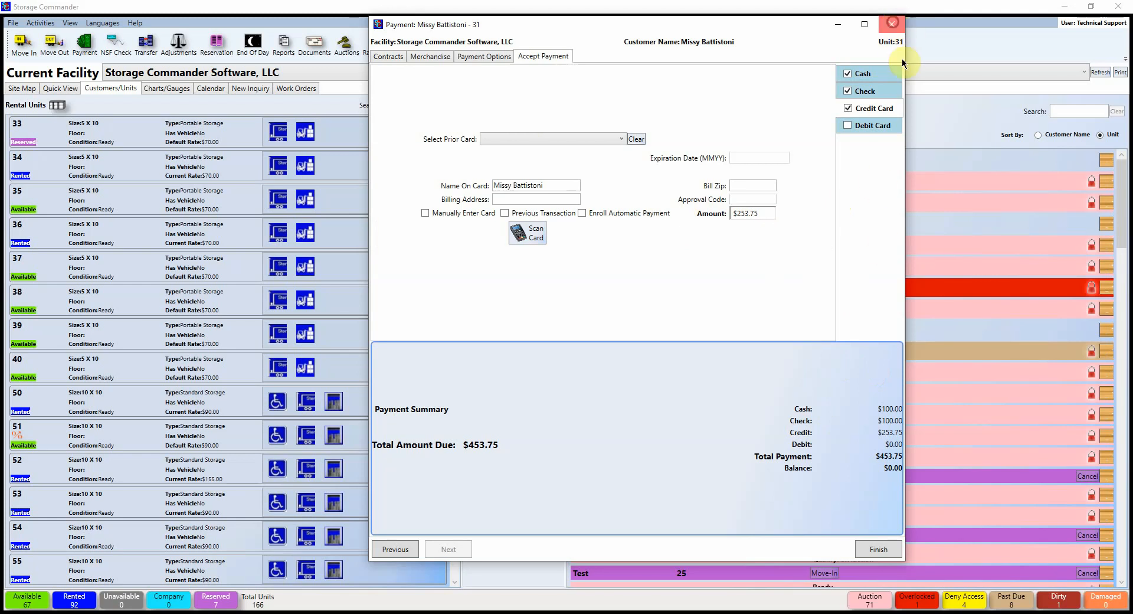
pyautogui.click(894, 24)
pyautogui.click(115, 44)
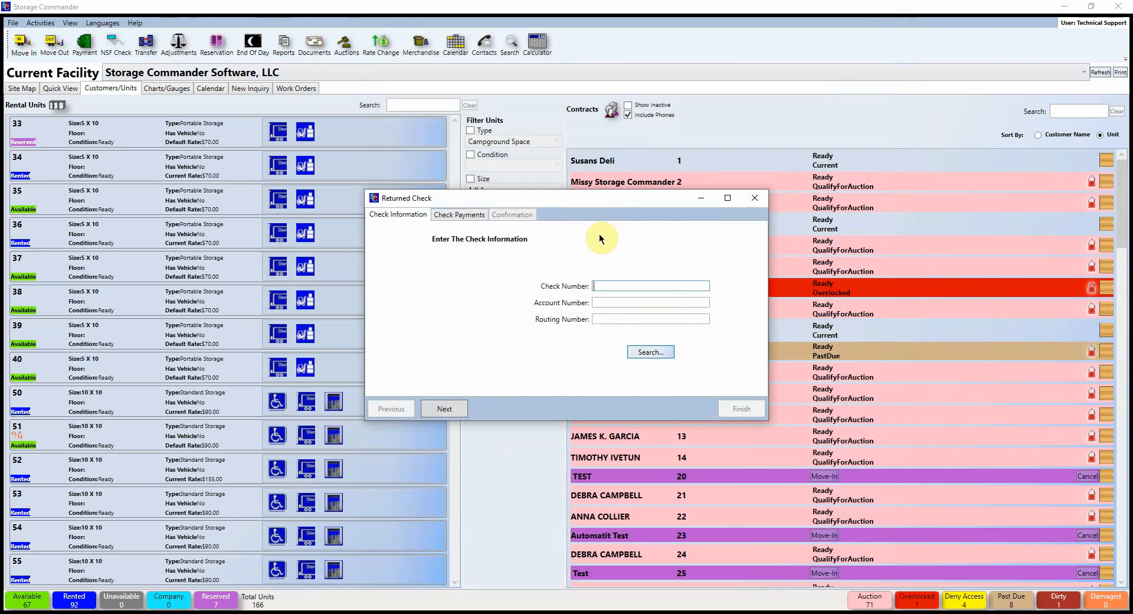
# Step: Search payments by check 12345, record Unit 69's $748.65 check as returned, and close the NSF receipt
pyautogui.write('12345')
pyautogui.click(648, 352)
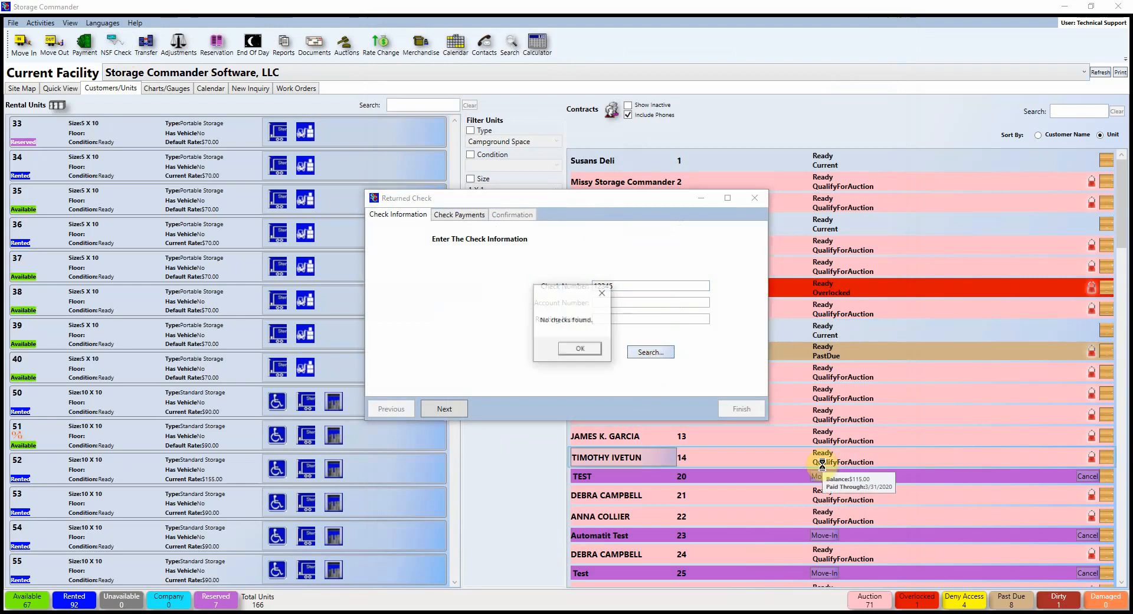
pyautogui.click(580, 348)
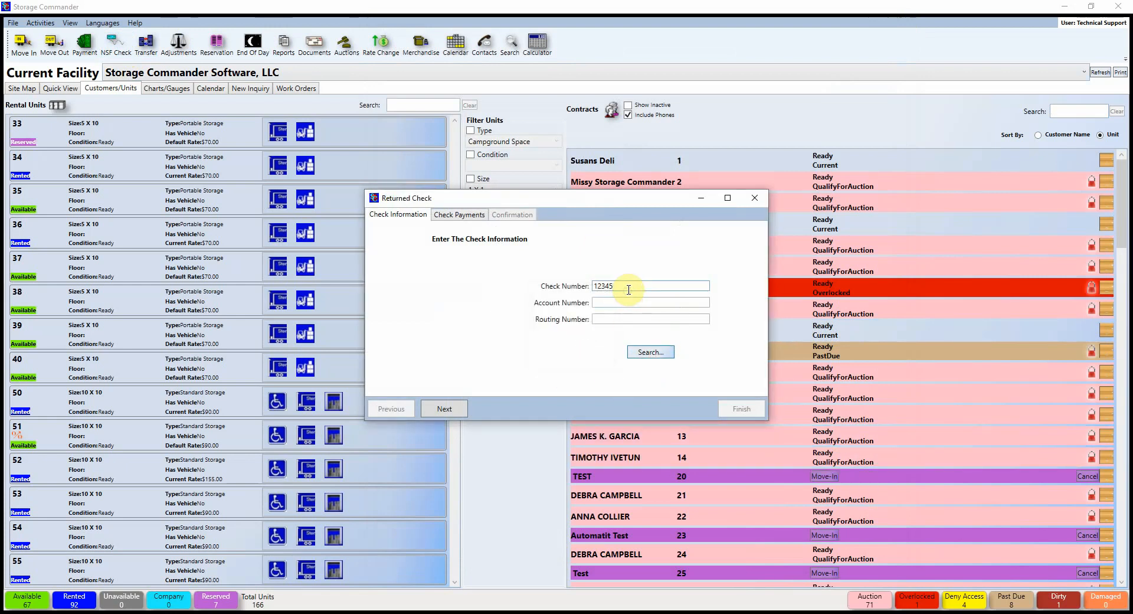
pyautogui.click(650, 350)
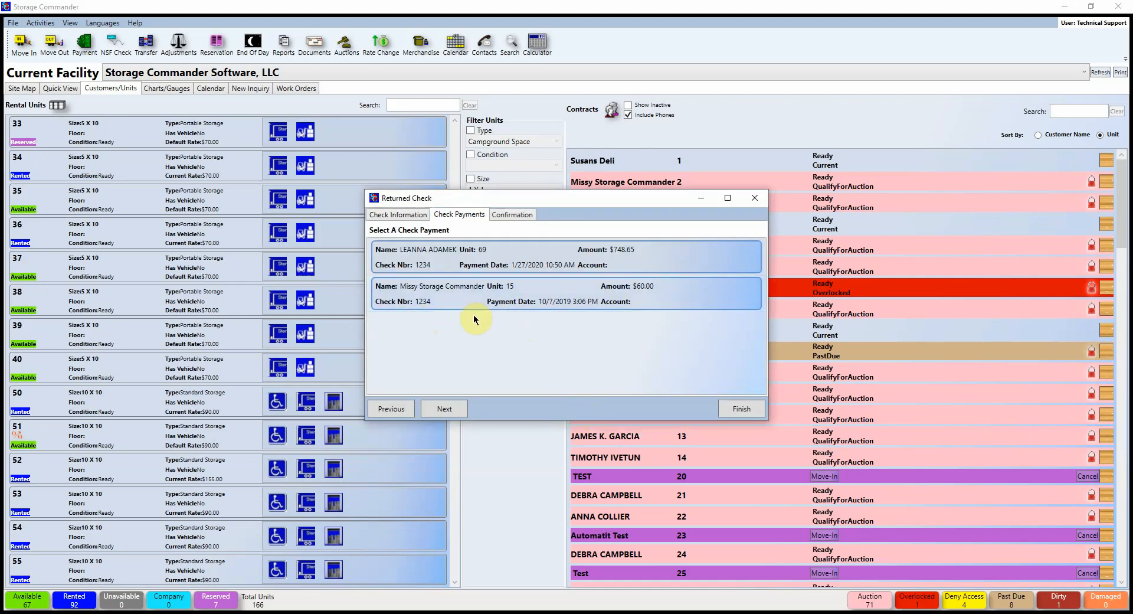
pyautogui.click(466, 297)
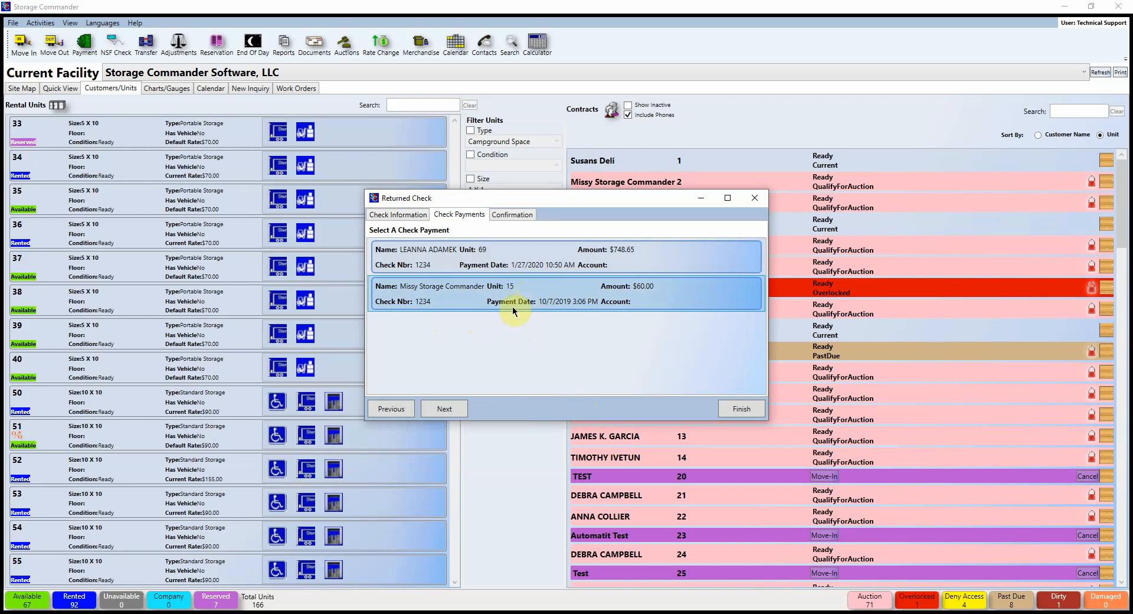
pyautogui.click(399, 216)
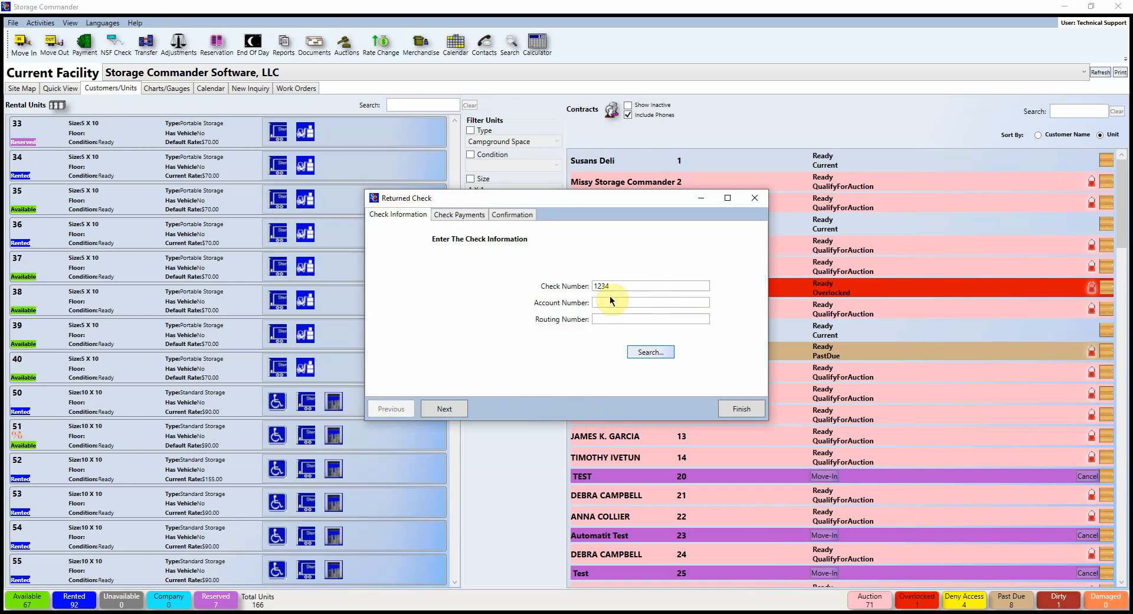
pyautogui.click(457, 215)
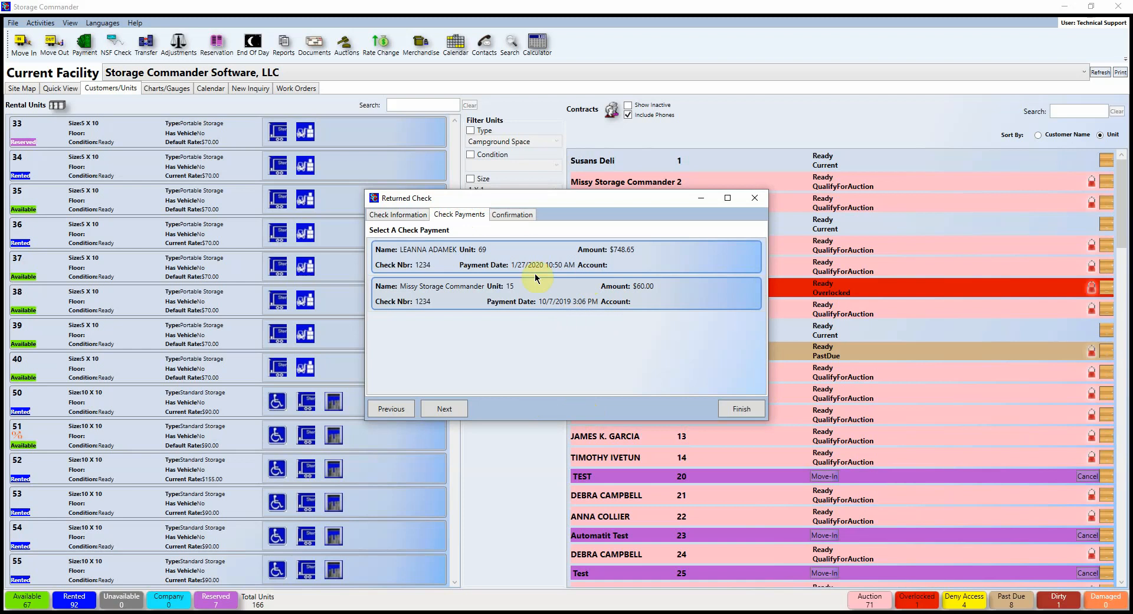
pyautogui.click(437, 254)
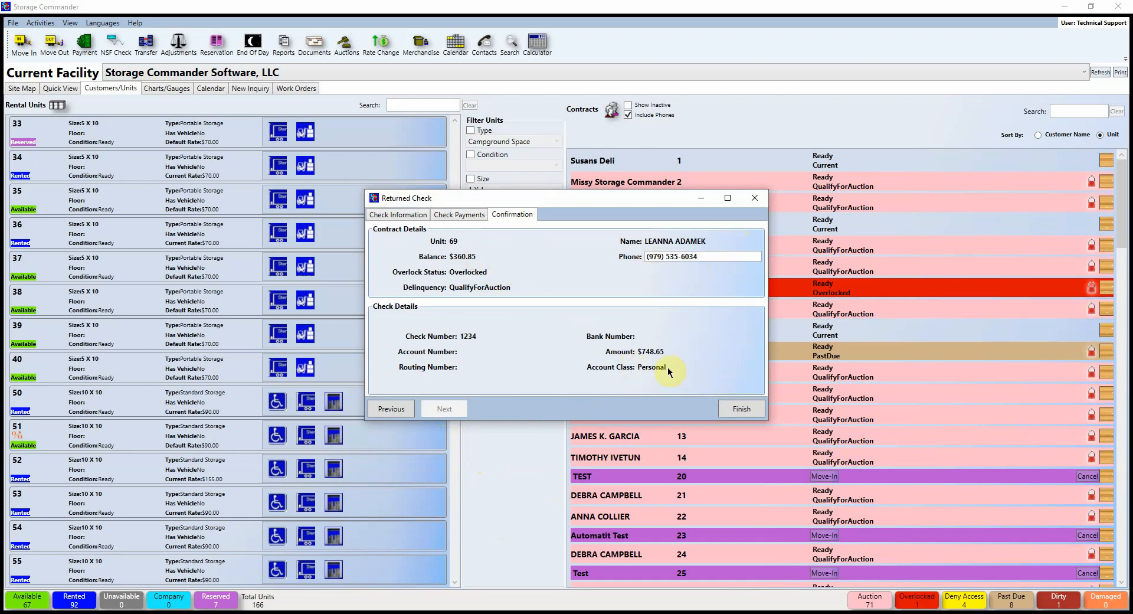
pyautogui.click(745, 409)
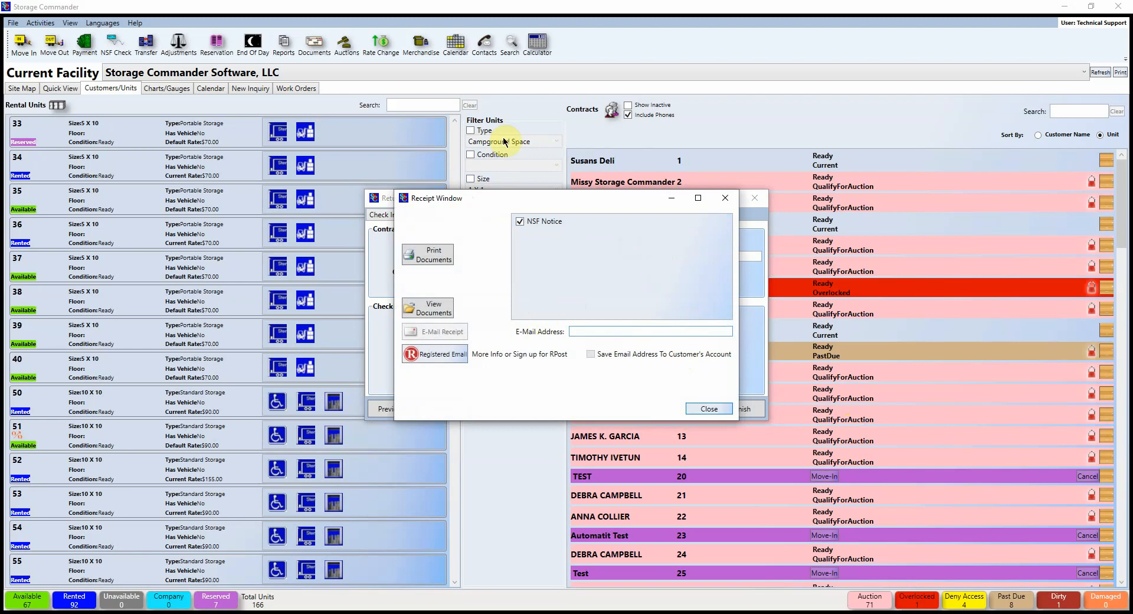
pyautogui.click(728, 200)
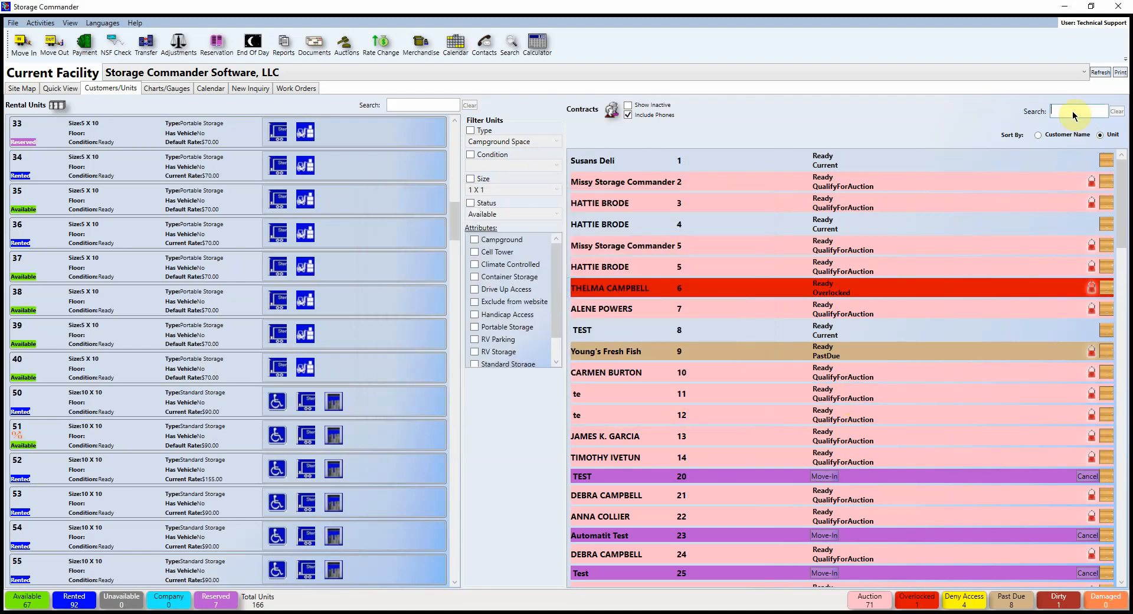
pyautogui.write('lea')
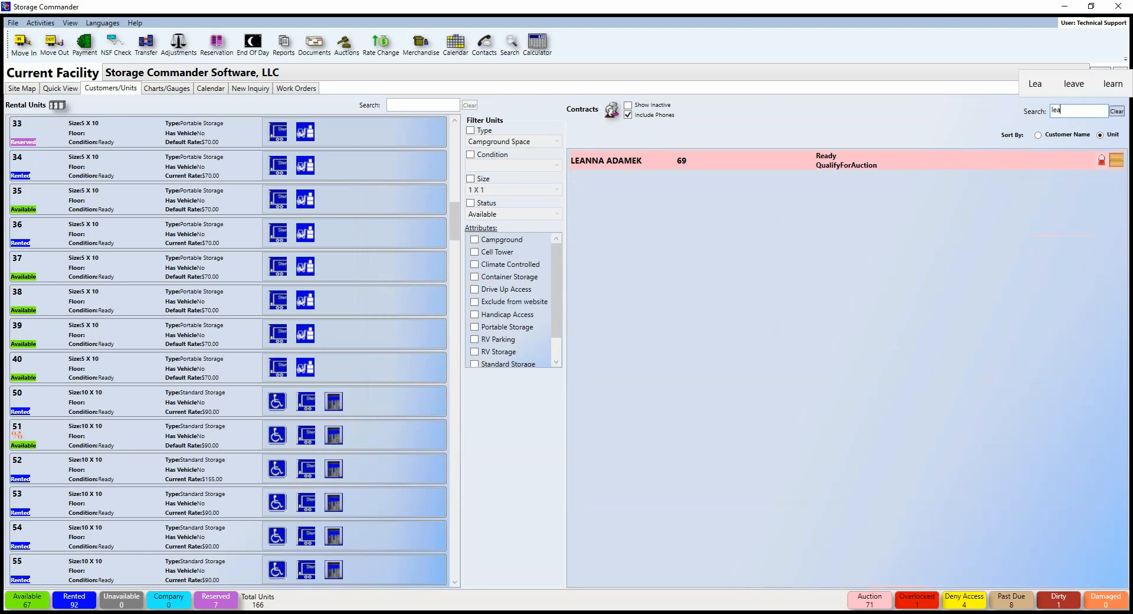
pyautogui.click(637, 159)
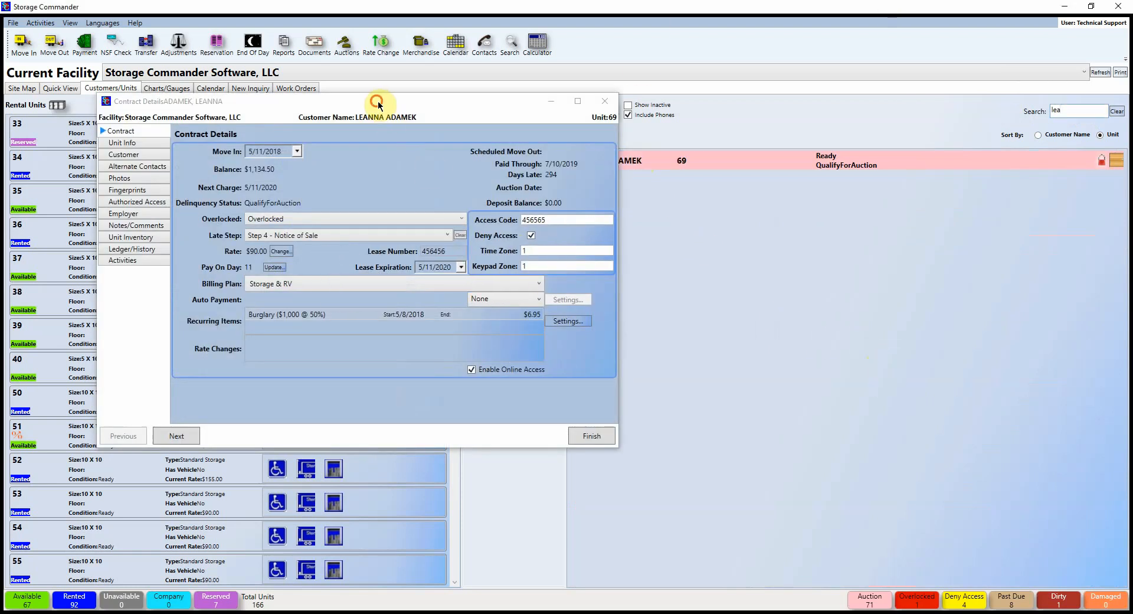
pyautogui.moveTo(378, 101); pyautogui.dragTo(632, 128)
pyautogui.click(386, 276)
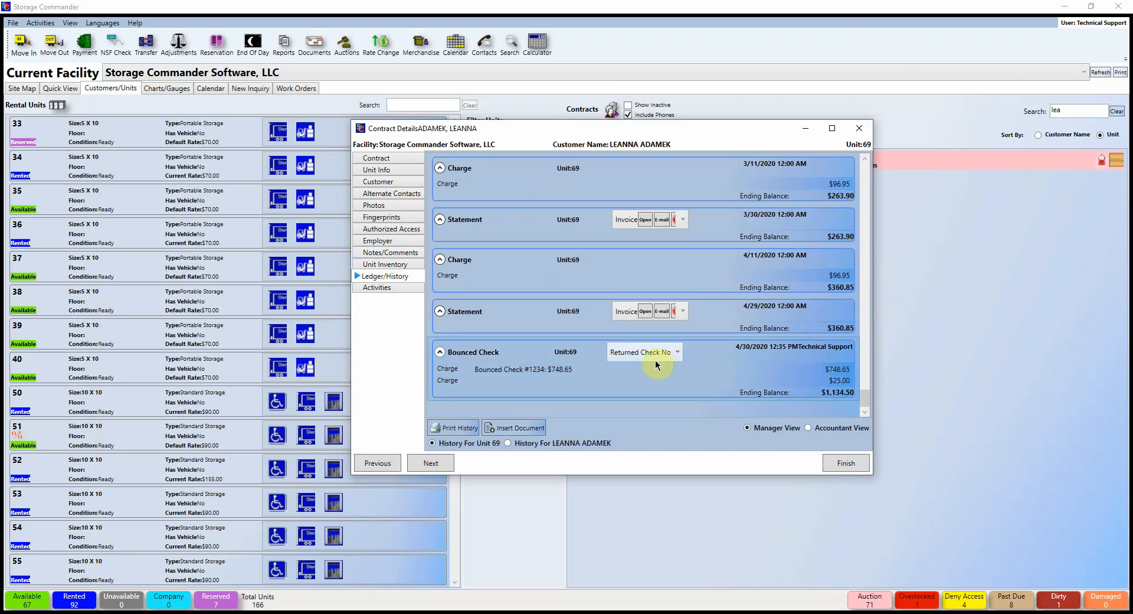
pyautogui.click(668, 352)
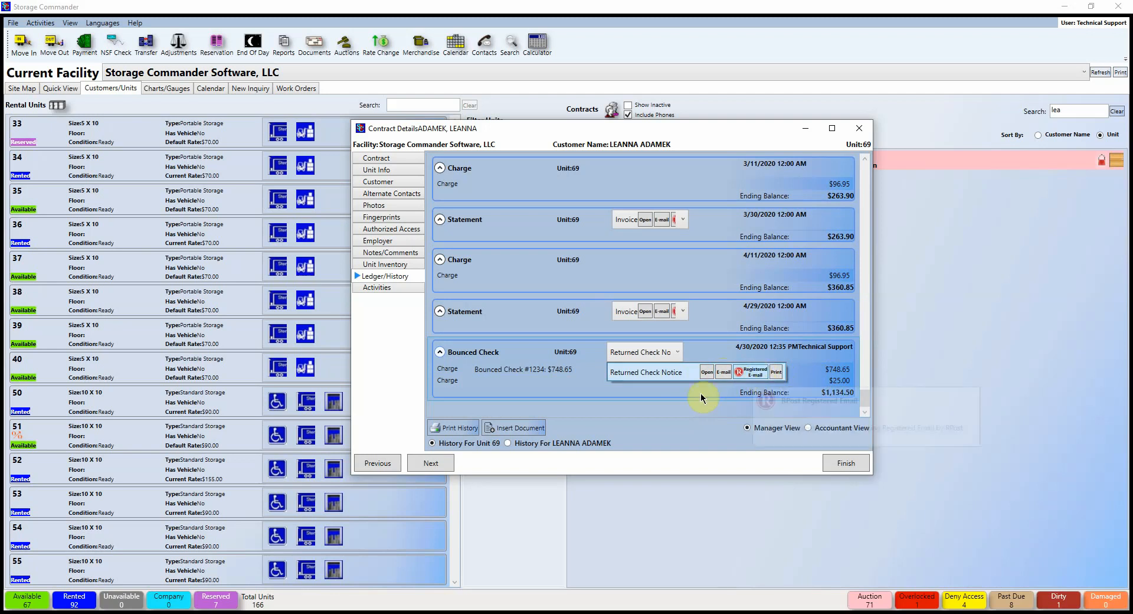
pyautogui.click(694, 414)
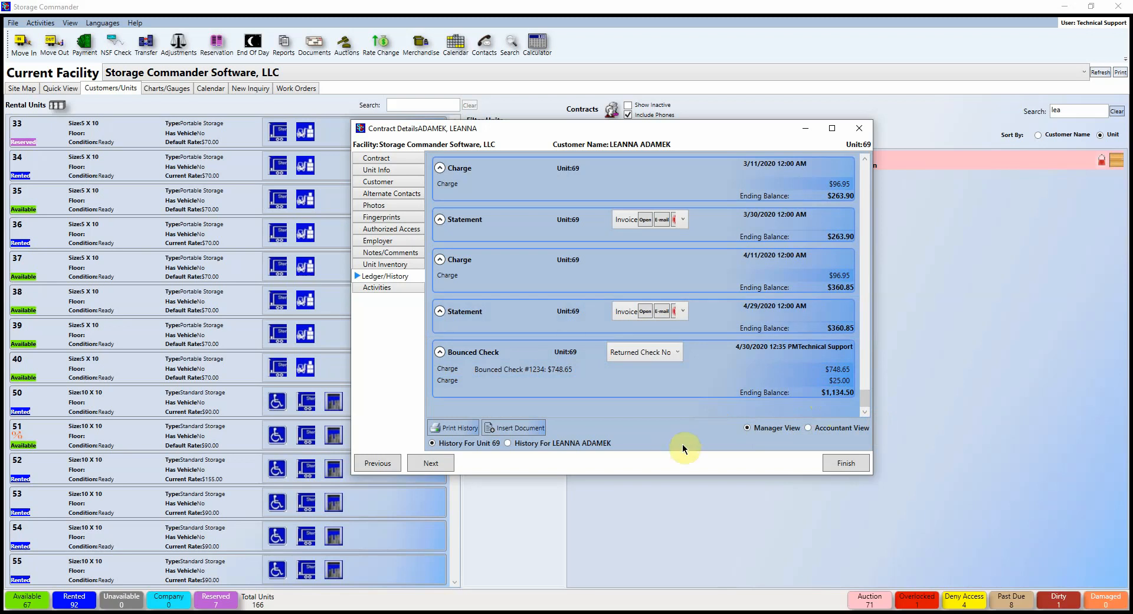
pyautogui.click(846, 462)
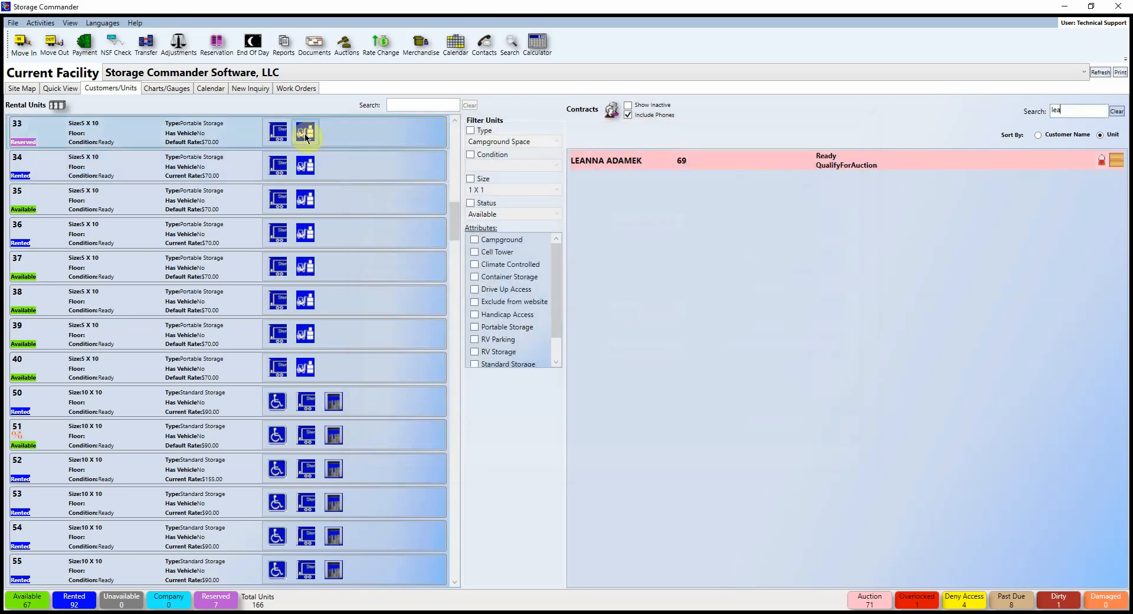
# Step: Transfer the unit 31 contract to unit 35, calculating the charges and completing it
pyautogui.click(155, 54)
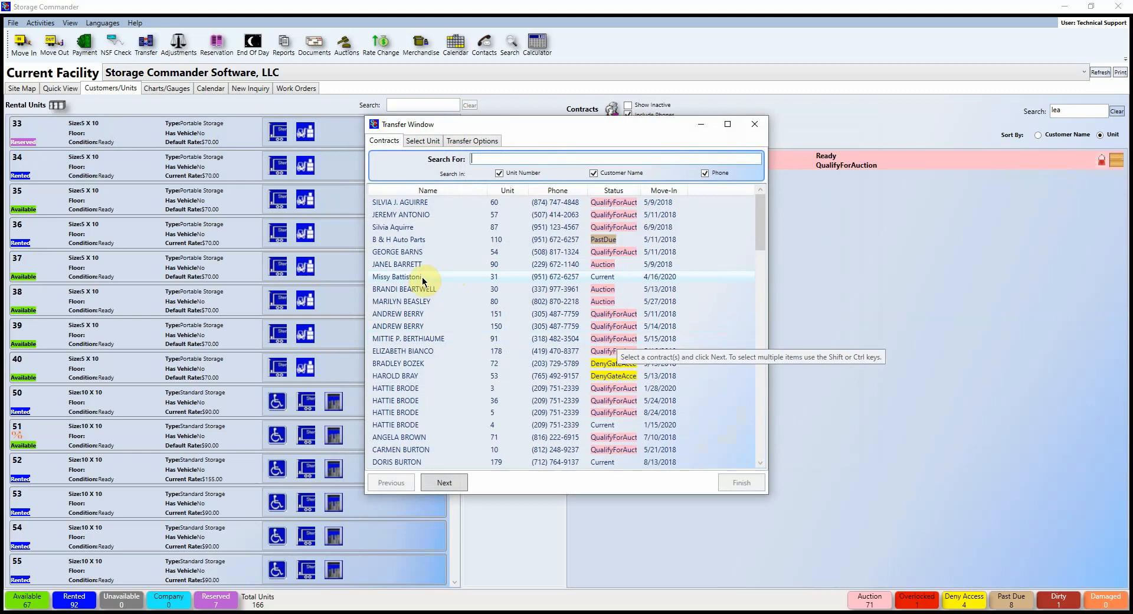
pyautogui.click(399, 277)
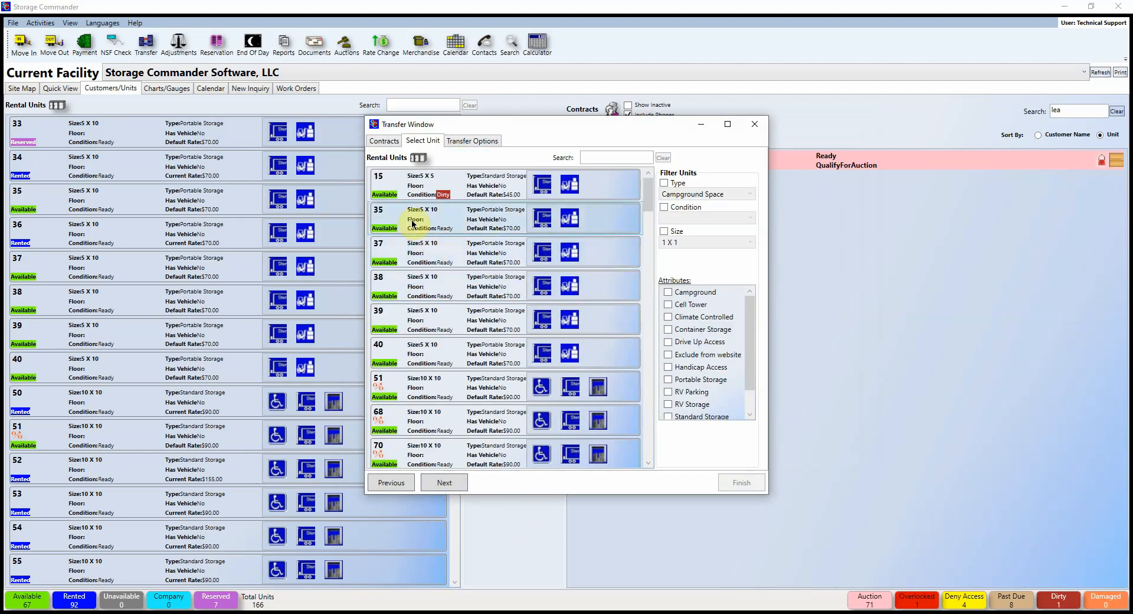
pyautogui.click(398, 225)
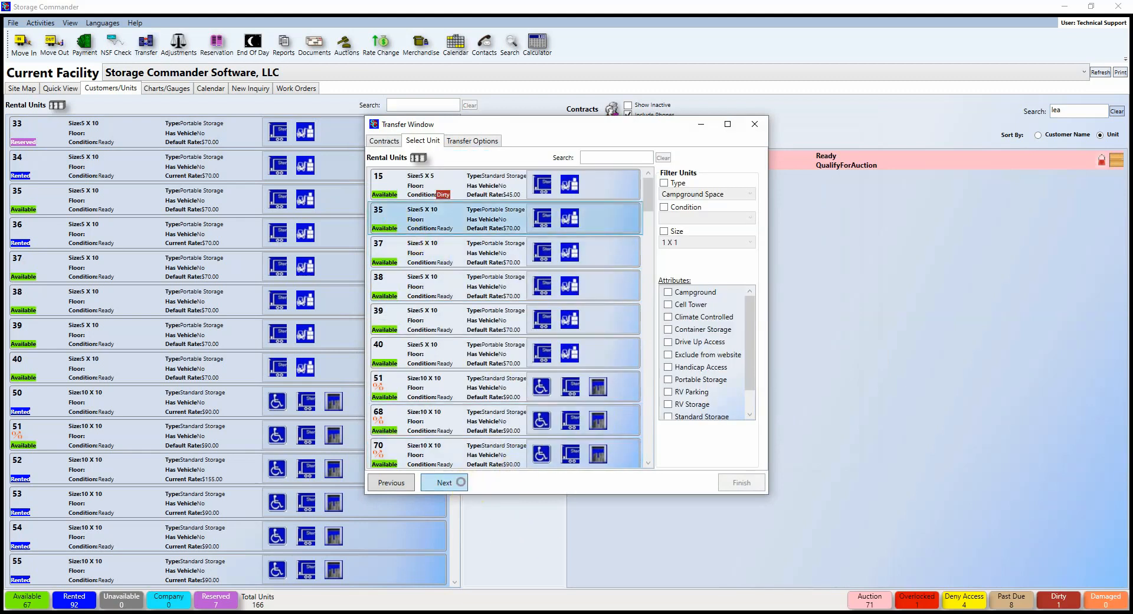
pyautogui.click(447, 482)
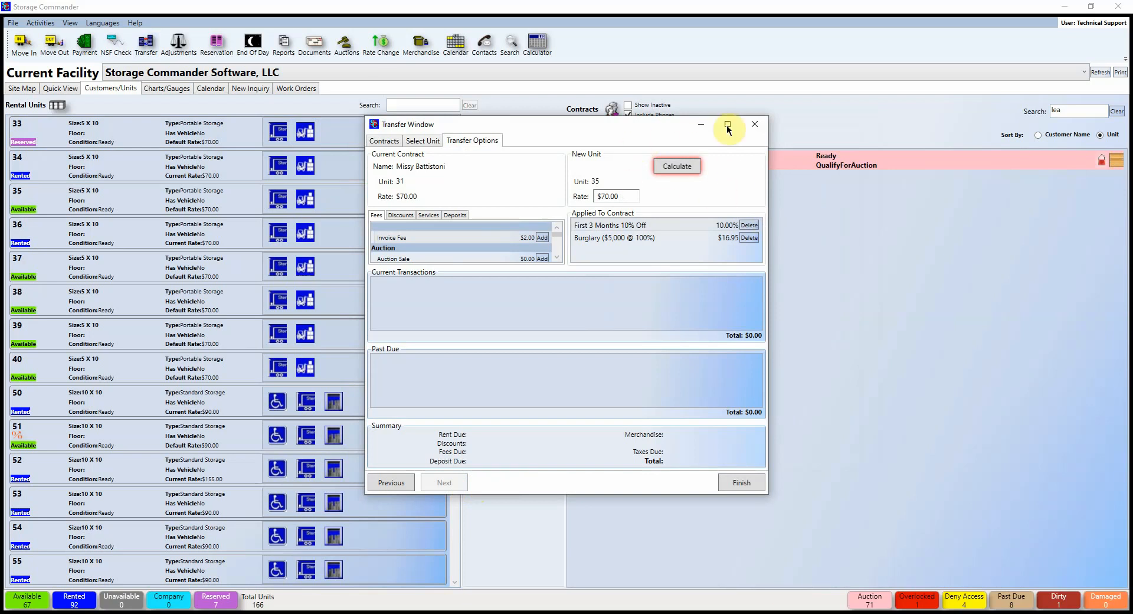
pyautogui.click(676, 168)
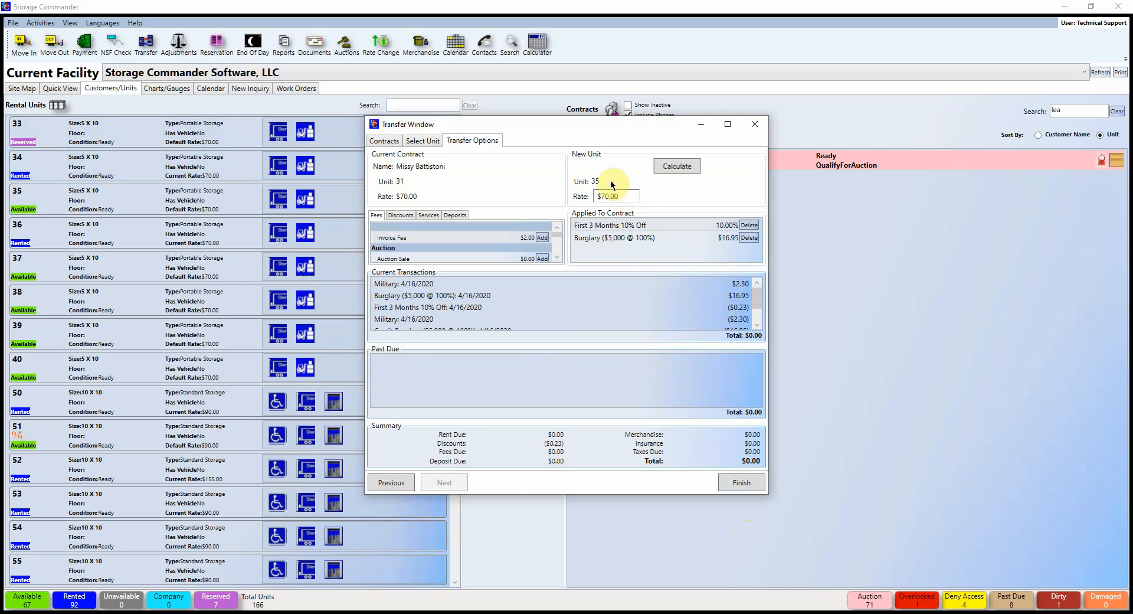
pyautogui.click(748, 483)
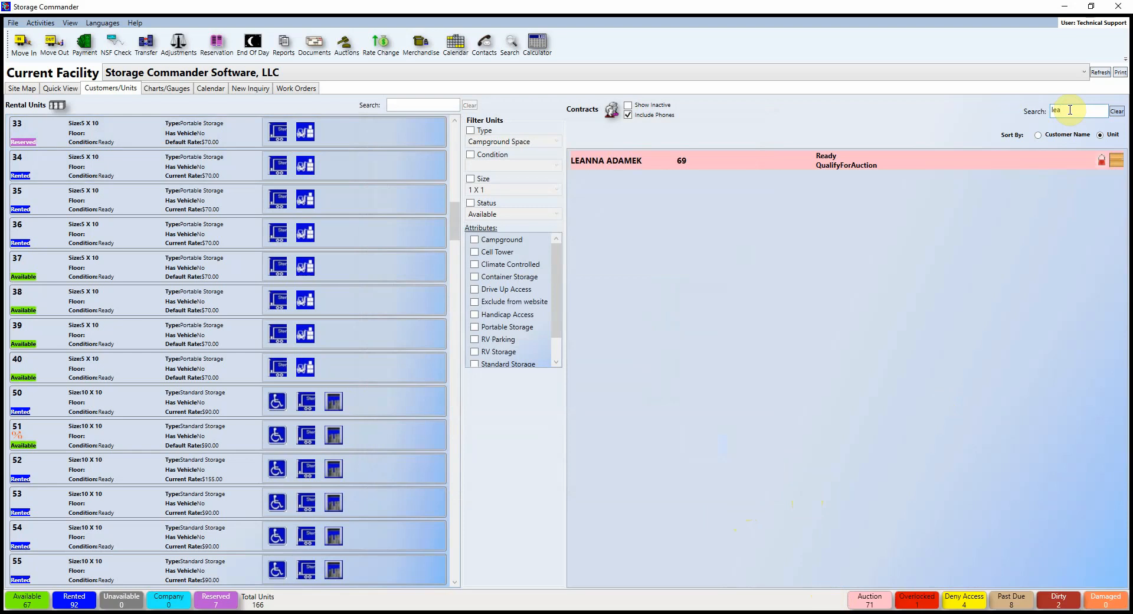
# Step: Search contracts for 35 to confirm the customer's current contract, then open Adjustments
pyautogui.press('BackSpace')
pyautogui.press('BackSpace')
pyautogui.press('BackSpace')
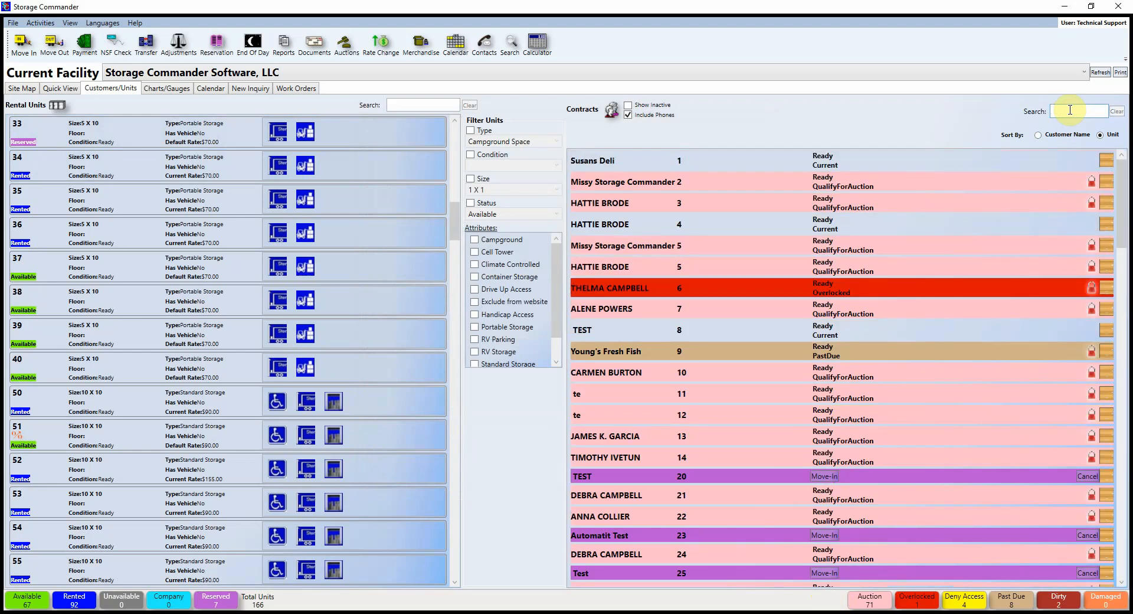
pyautogui.write('35')
pyautogui.click(690, 184)
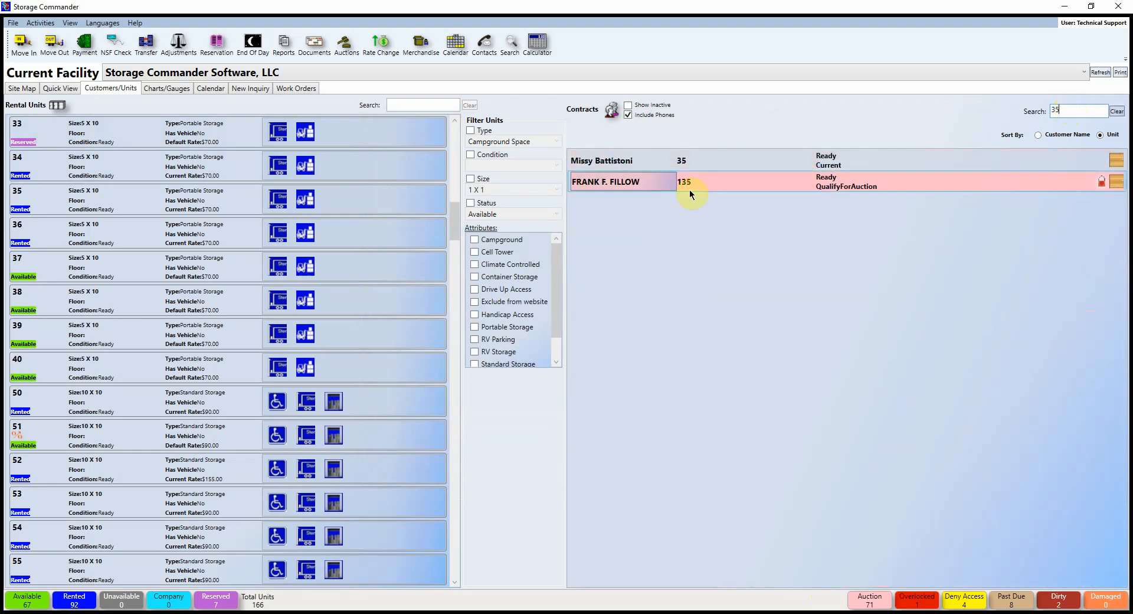
pyautogui.click(646, 160)
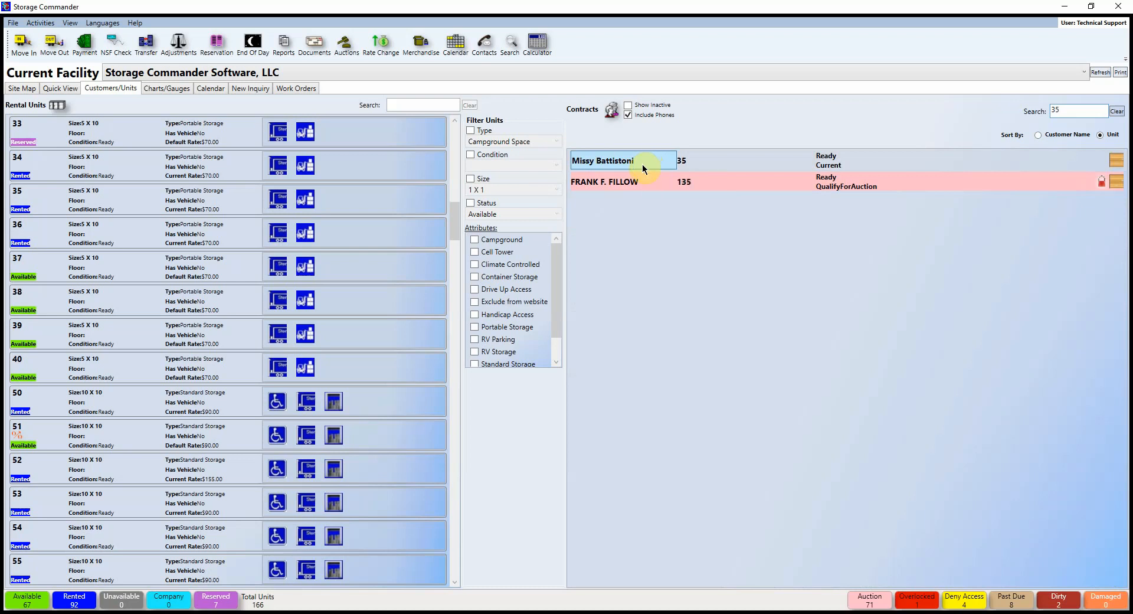
pyautogui.click(179, 43)
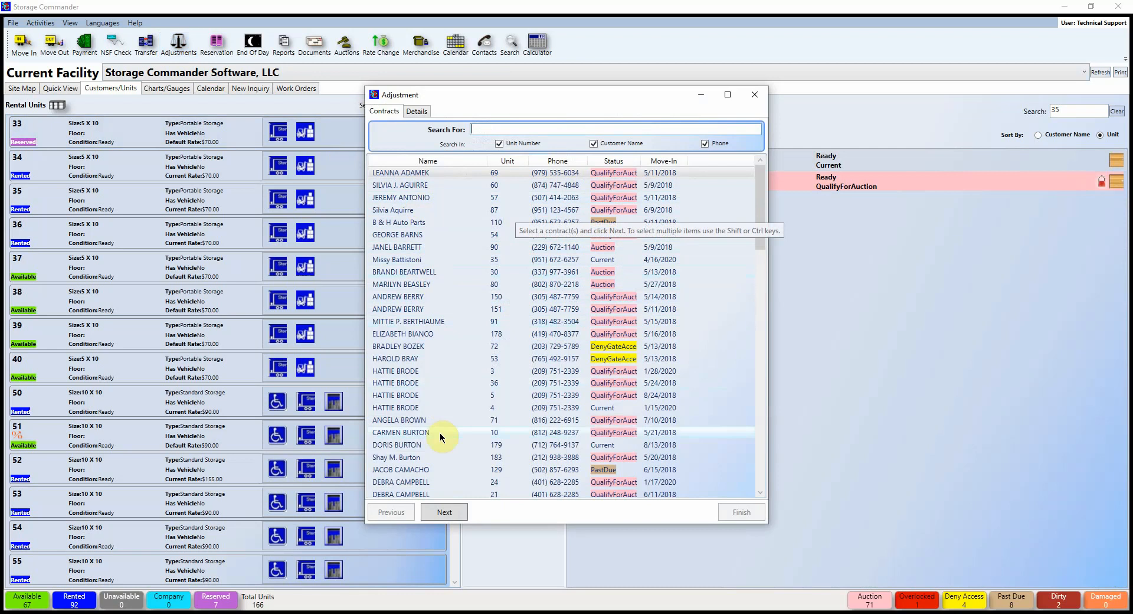
# Step: Search contracts by the customer's name and open the adjustment for the Unit 2 contract
pyautogui.click(514, 125)
pyautogui.write('missy')
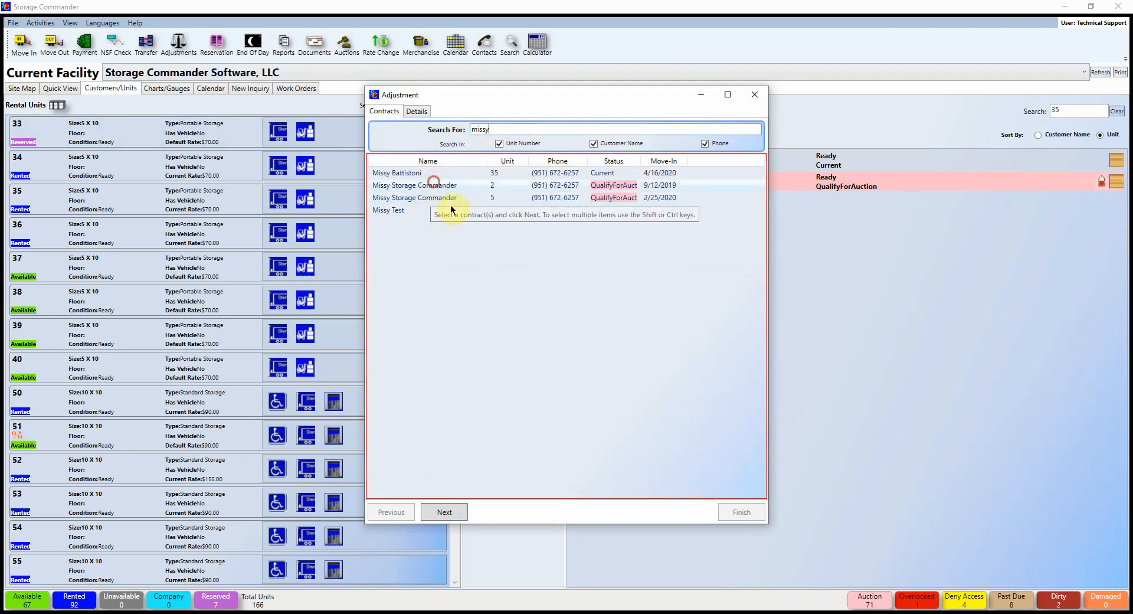
pyautogui.click(450, 518)
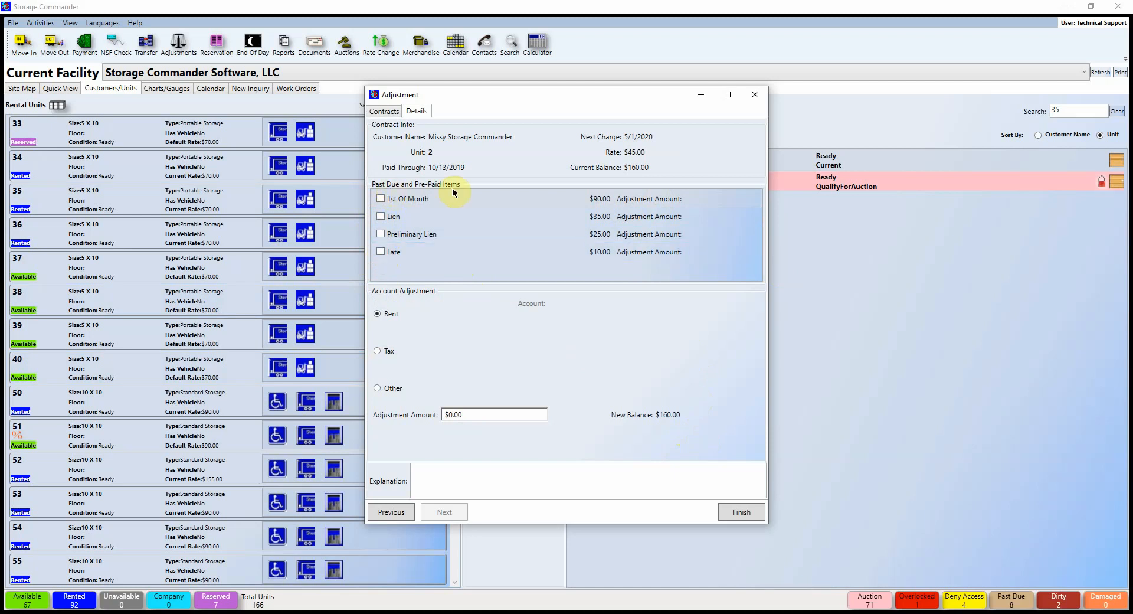
# Step: Drop the trial Late fee adjustment and apply a -$10.00 Rent adjustment, bringing $160.00 to $150.00
pyautogui.click(381, 252)
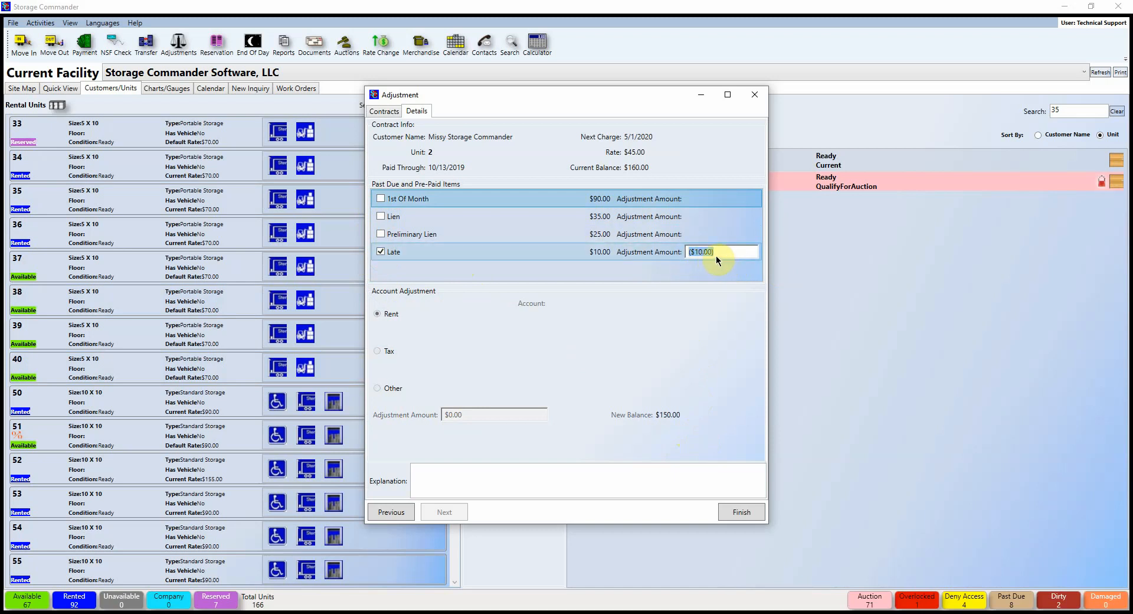
pyautogui.press('BackSpace')
pyautogui.write('-')
pyautogui.write('5.00')
pyautogui.press('BackSpace')
pyautogui.press('BackSpace')
pyautogui.press('BackSpace')
pyautogui.press('BackSpace')
pyautogui.write('10.00')
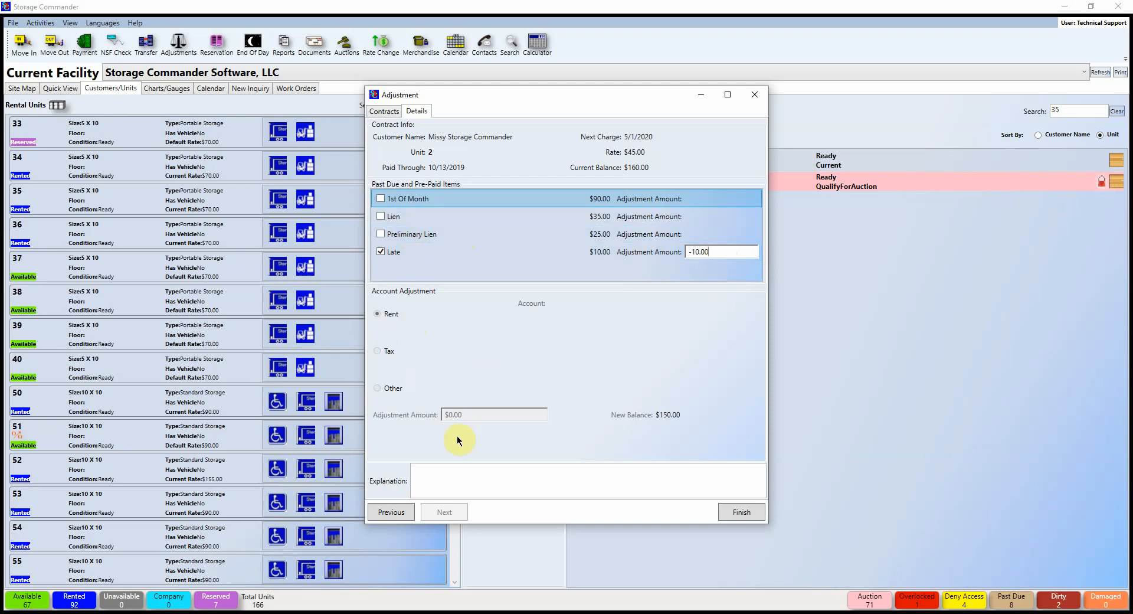
pyautogui.click(381, 251)
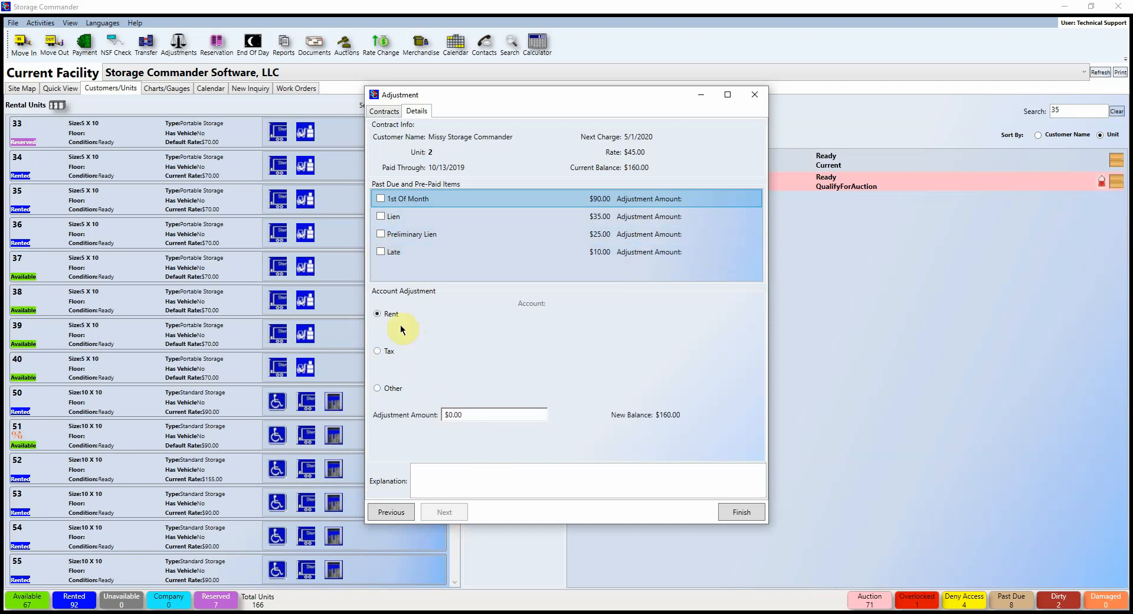
pyautogui.click(486, 413)
pyautogui.write('-1')
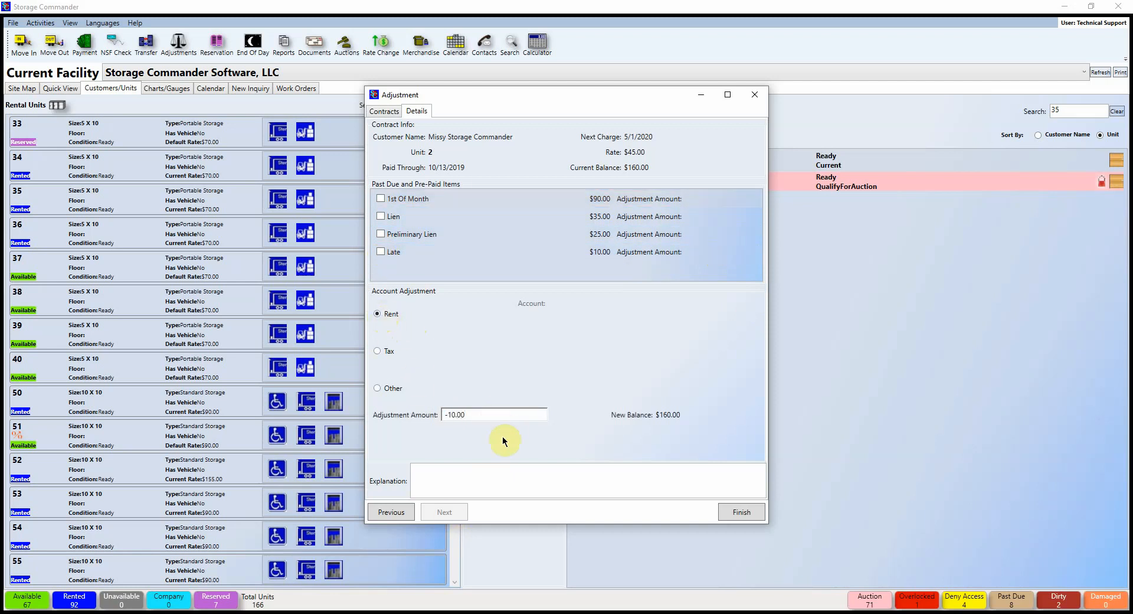
pyautogui.click(498, 481)
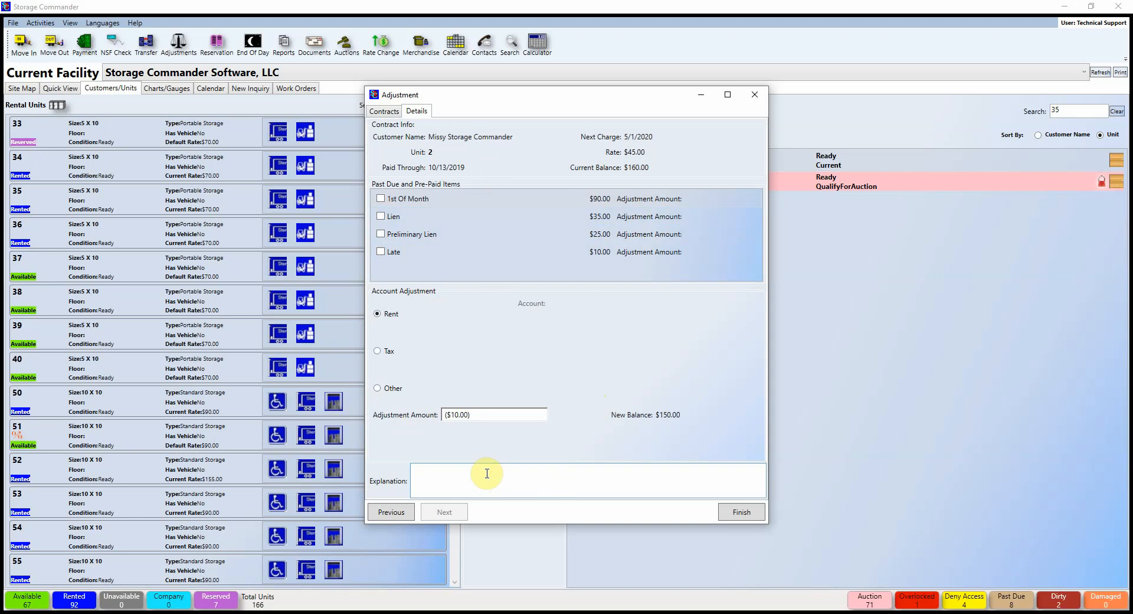
# Step: Enter an orientation-testing explanation, correct the typo, and finish the $10.00 rent credit
pyautogui.write('TEST')
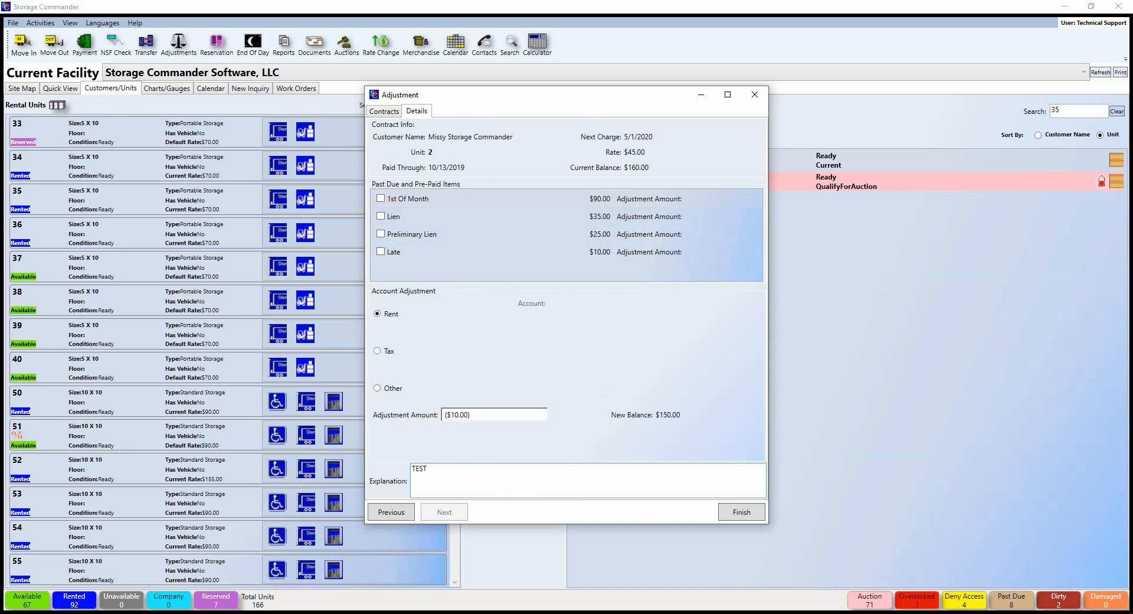
pyautogui.write('-ing for')
pyautogui.press('BackSpace')
pyautogui.press('BackSpace')
pyautogui.press('BackSpace')
pyautogui.press('BackSpace')
pyautogui.press('BackSpace')
pyautogui.press('BackSpace')
pyautogui.press('BackSpace')
pyautogui.press('BackSpace')
pyautogui.write('ING for Orientation- MB')
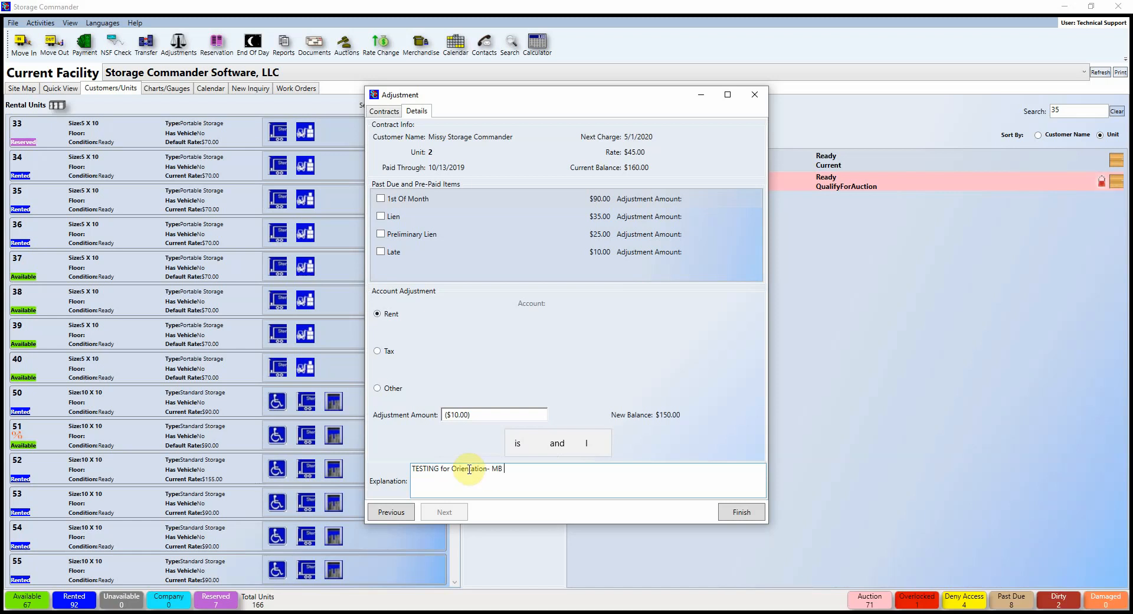
pyautogui.click(737, 512)
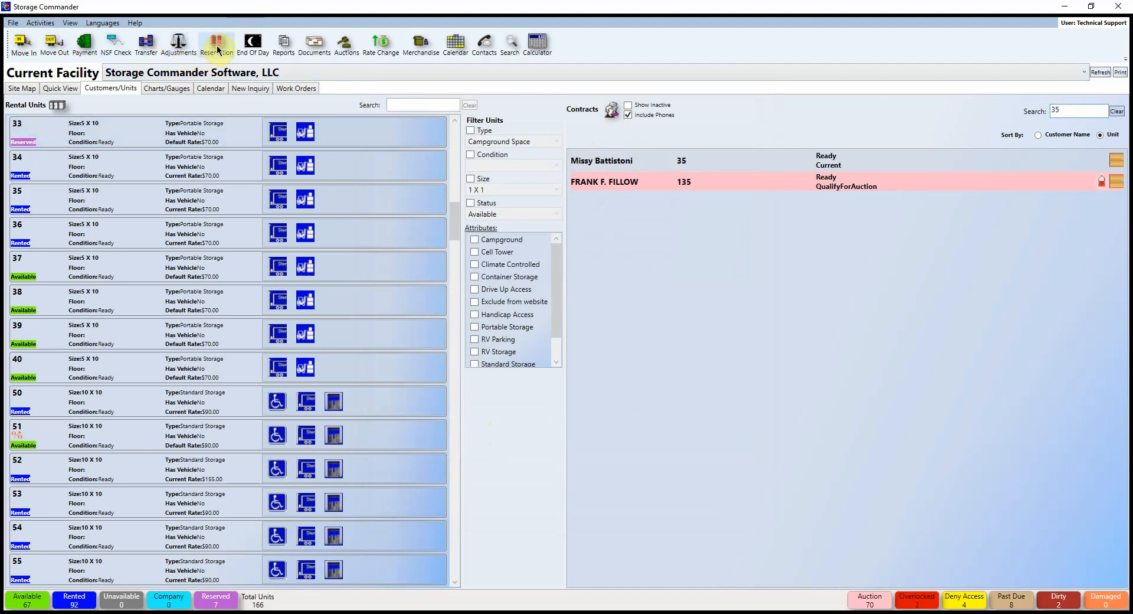
# Step: Start End Of Day, dismiss the To-Do prompt, switch to Quick View, and restart End Of Day
pyautogui.click(259, 50)
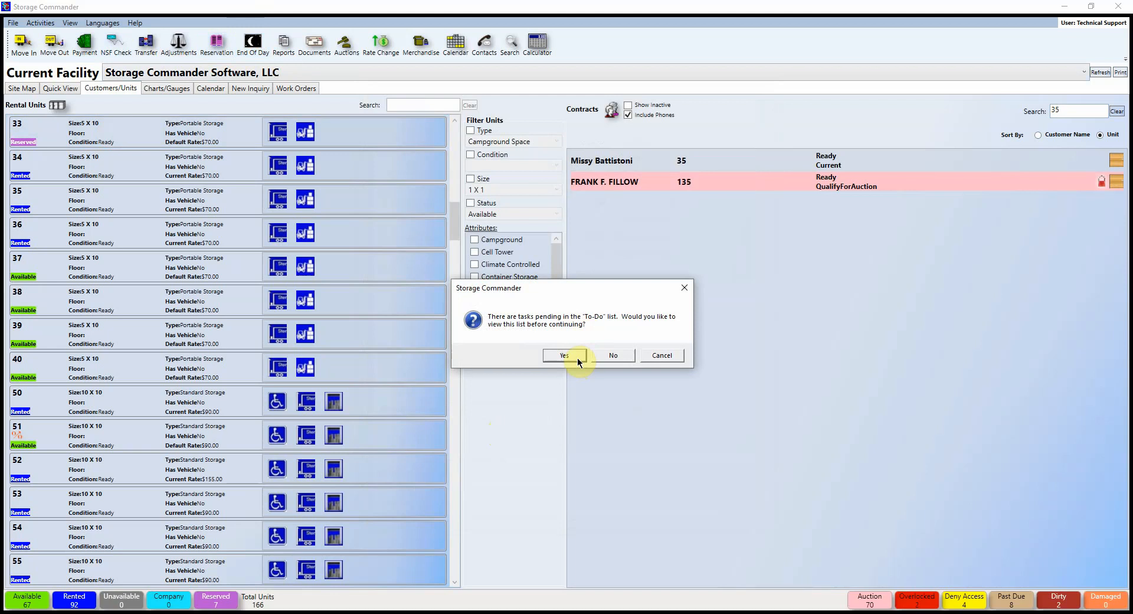
pyautogui.click(684, 287)
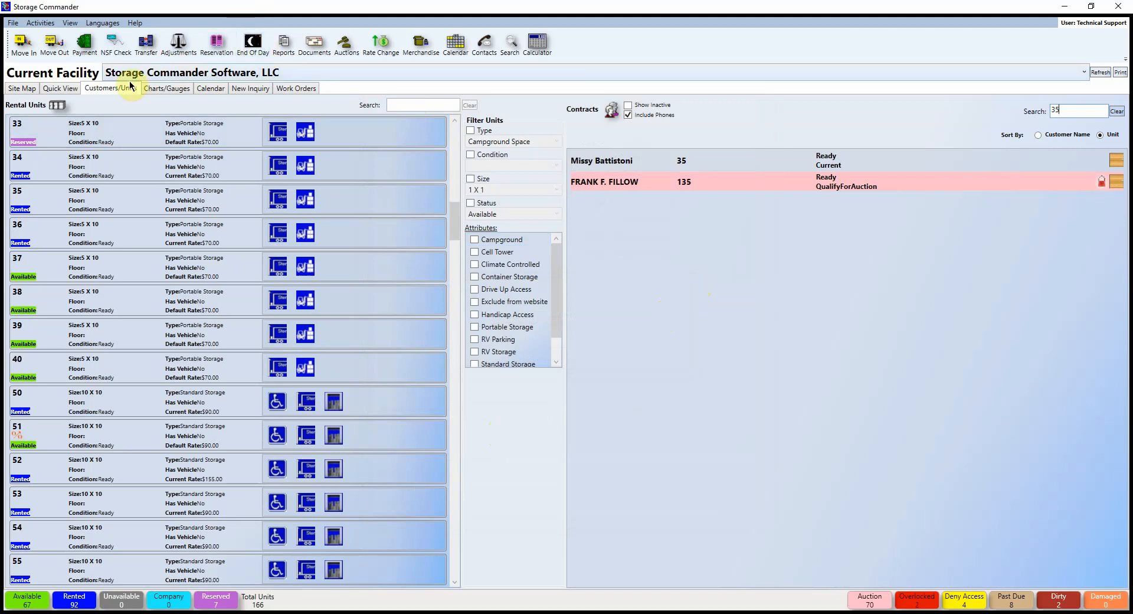
pyautogui.click(72, 93)
pyautogui.click(253, 43)
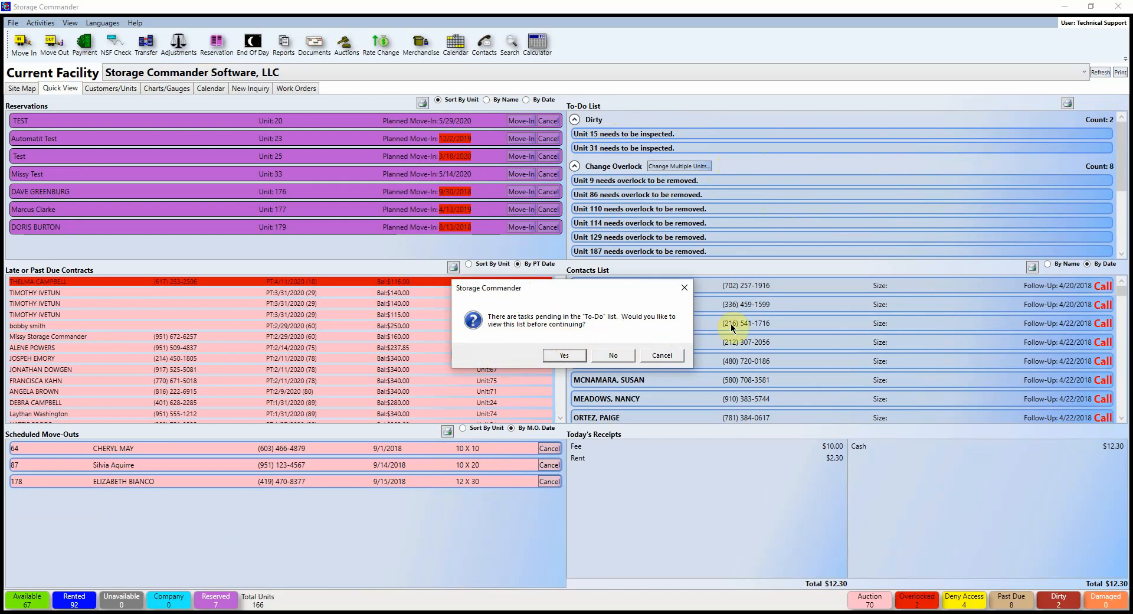
# Step: Skip the to-do review and close End Of Day Processing without running it
pyautogui.click(613, 356)
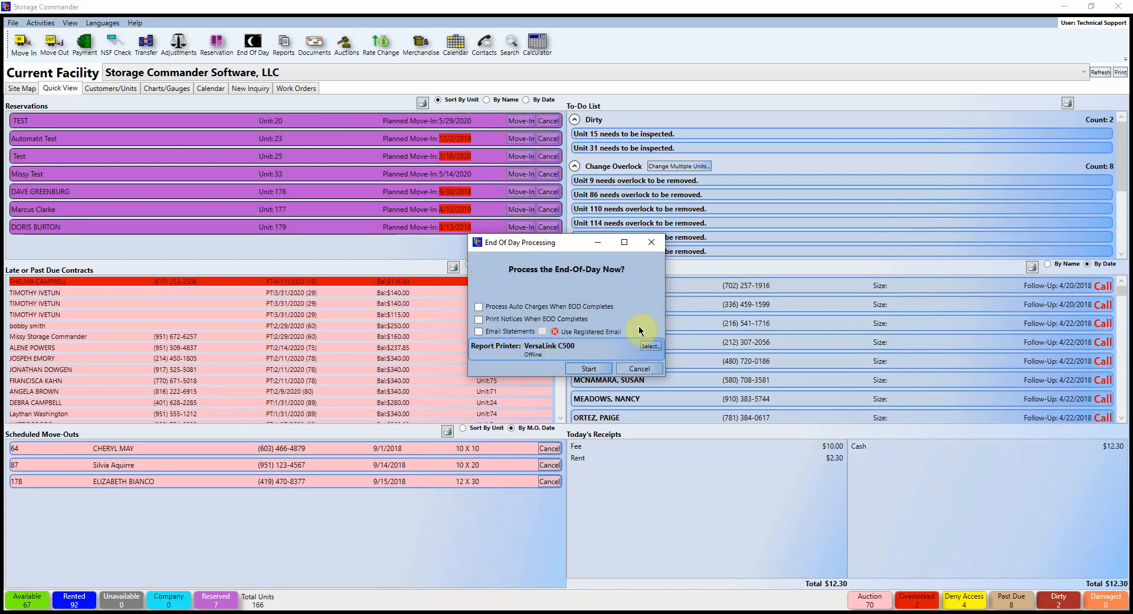
pyautogui.click(652, 243)
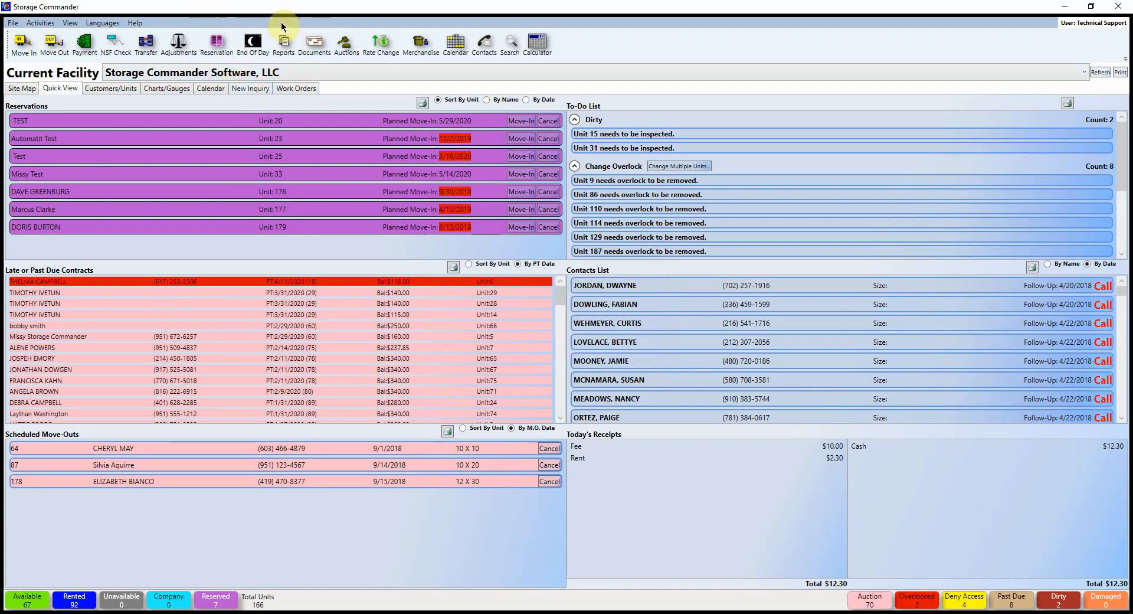
pyautogui.click(312, 47)
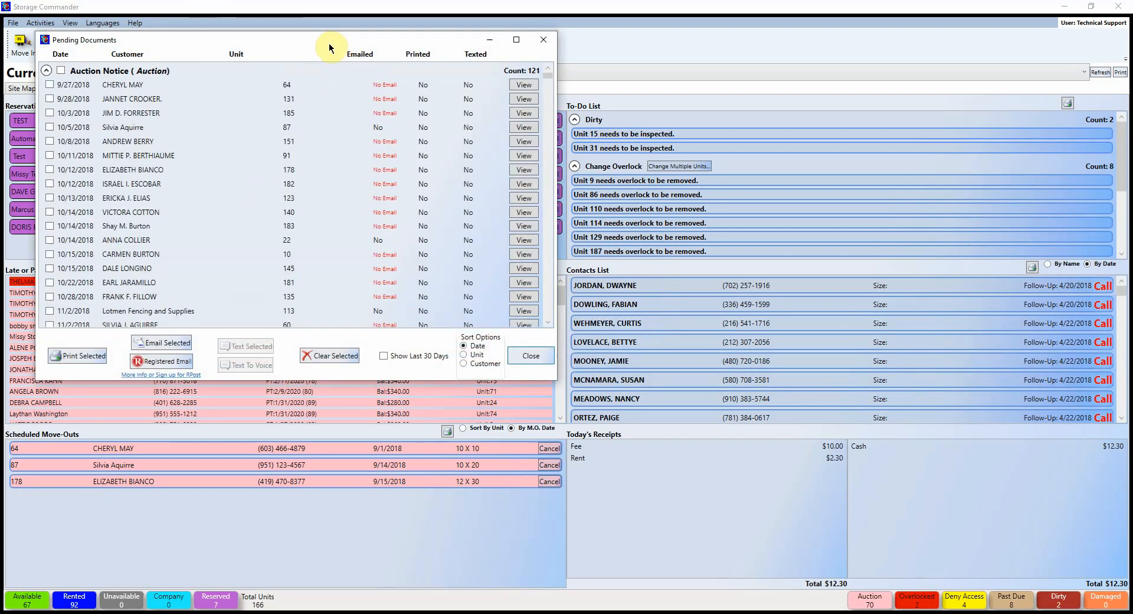
pyautogui.moveTo(328, 42); pyautogui.dragTo(587, 180)
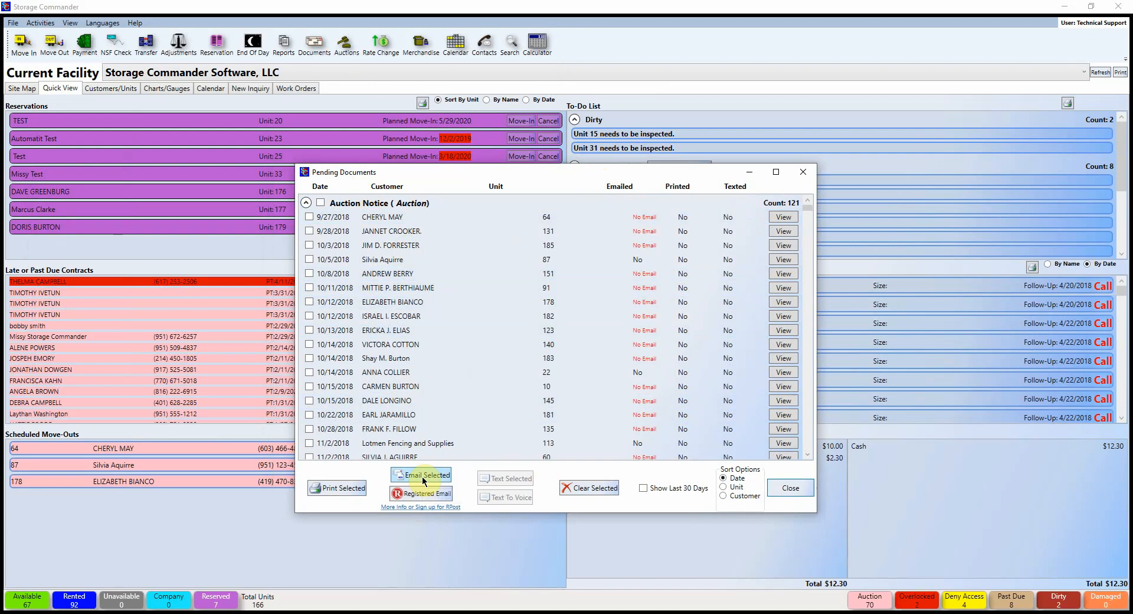
pyautogui.scroll(-8, 401, 287)
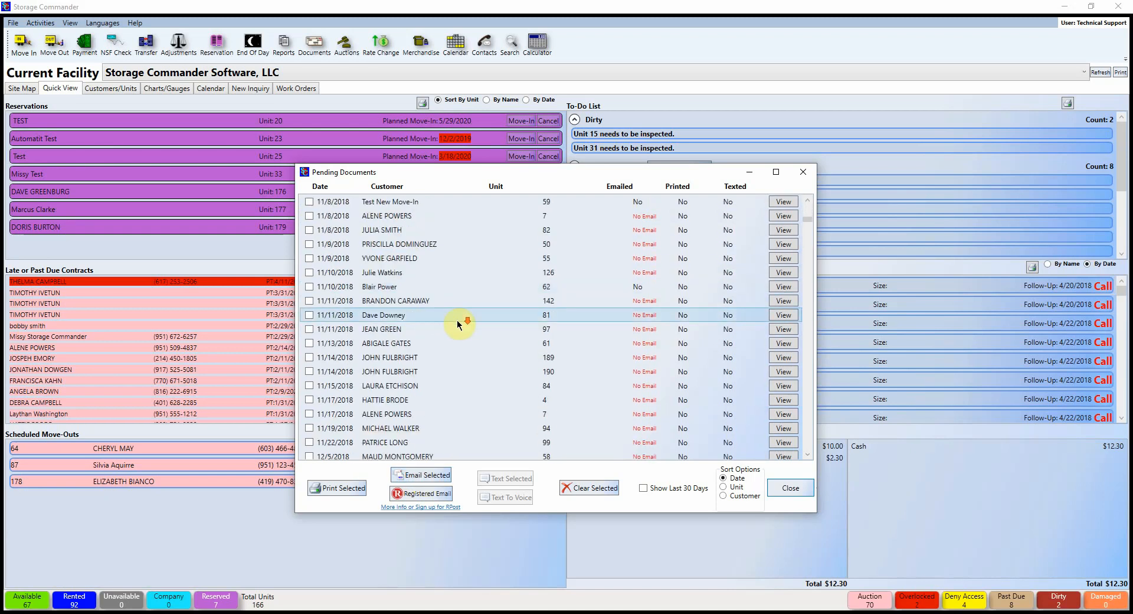
pyautogui.scroll(-15, 457, 321)
pyautogui.moveTo(807, 225); pyautogui.dragTo(805, 197)
pyautogui.click(320, 203)
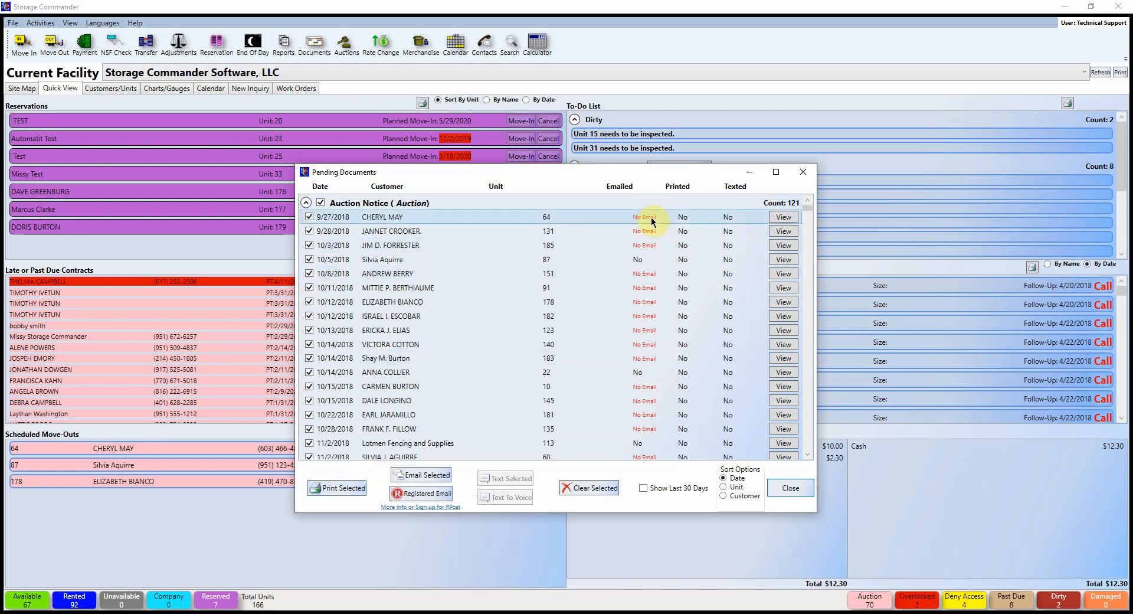
pyautogui.moveTo(654, 222)
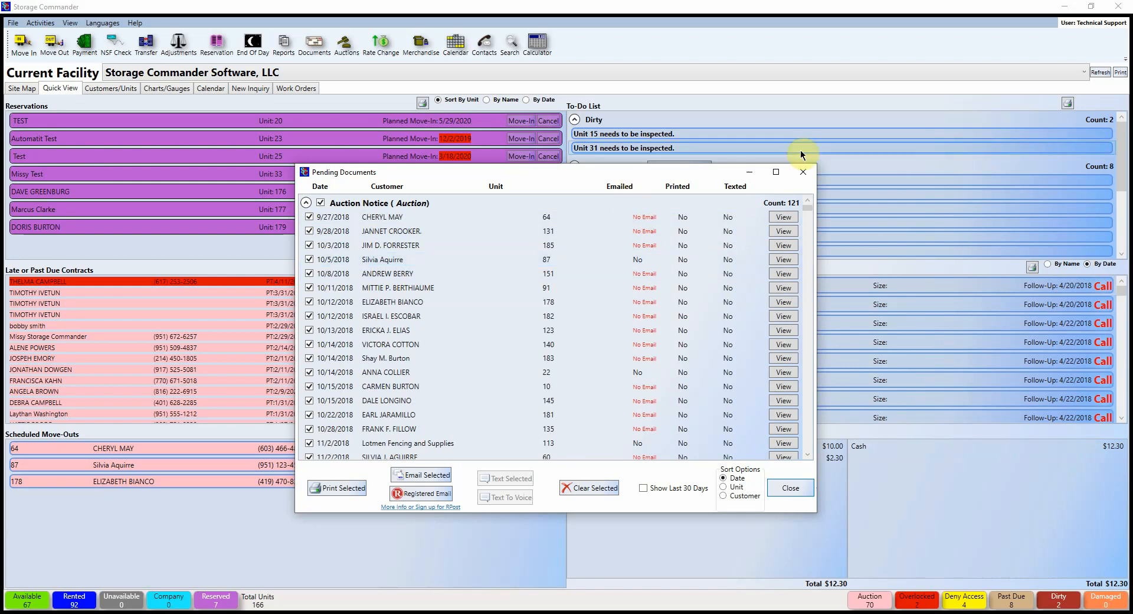
pyautogui.click(802, 172)
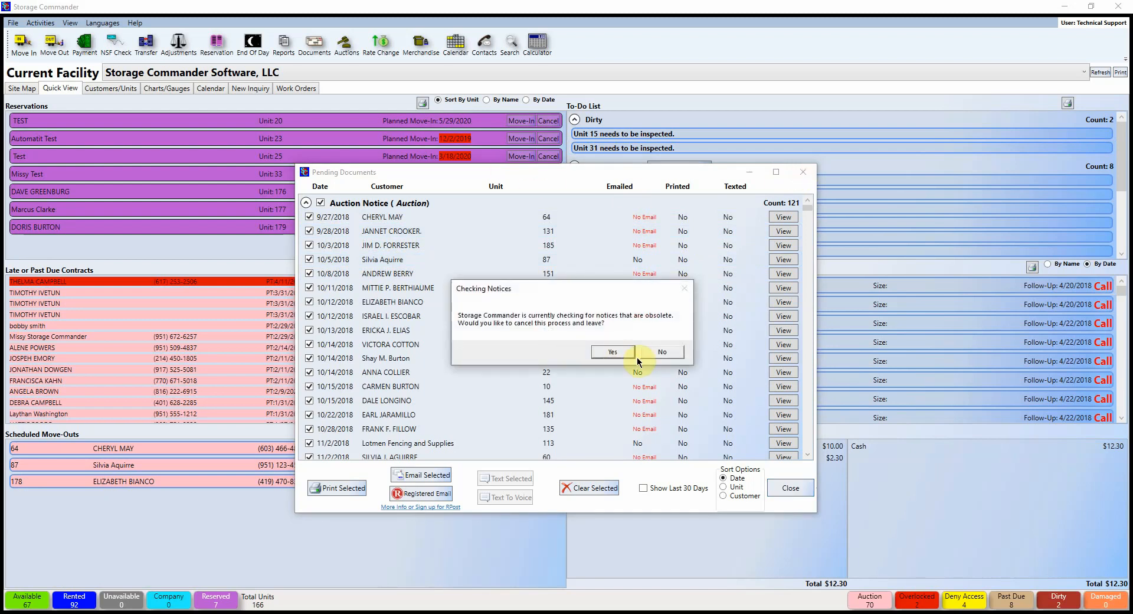
pyautogui.click(612, 352)
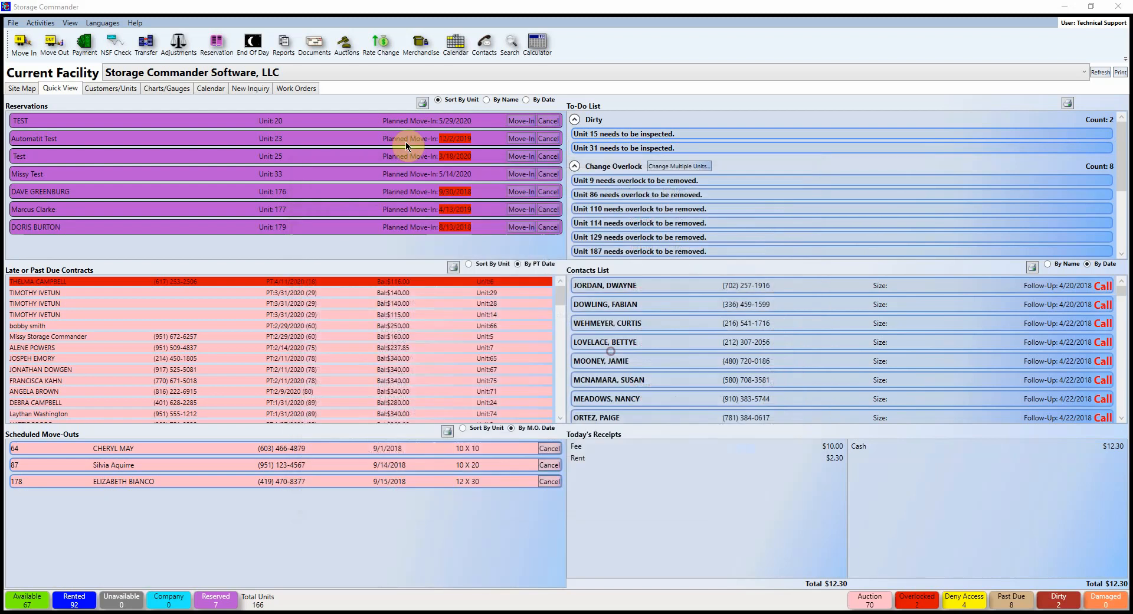
# Step: In the scheduled auctions list, pick unit 69 for auction at 5:44 PM
pyautogui.click(349, 41)
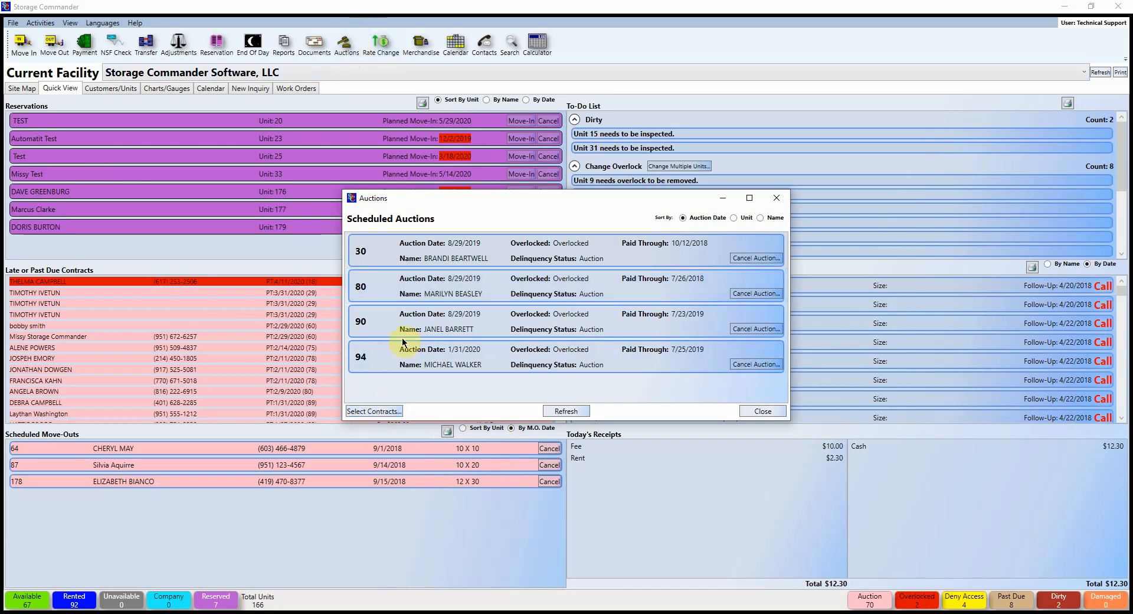
pyautogui.click(405, 251)
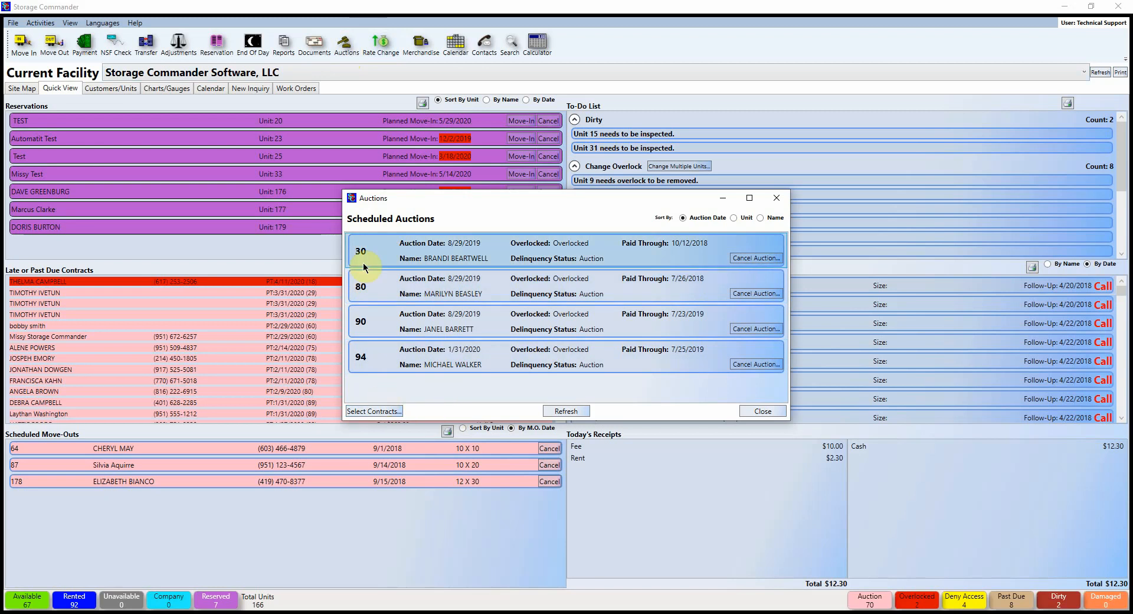
pyautogui.click(381, 412)
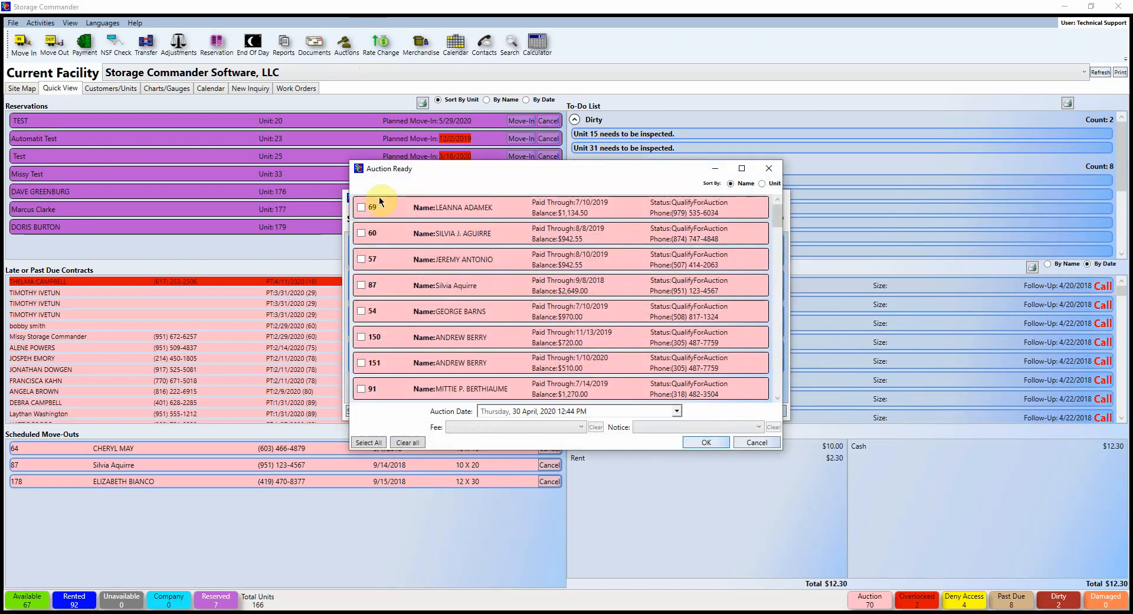
pyautogui.click(361, 208)
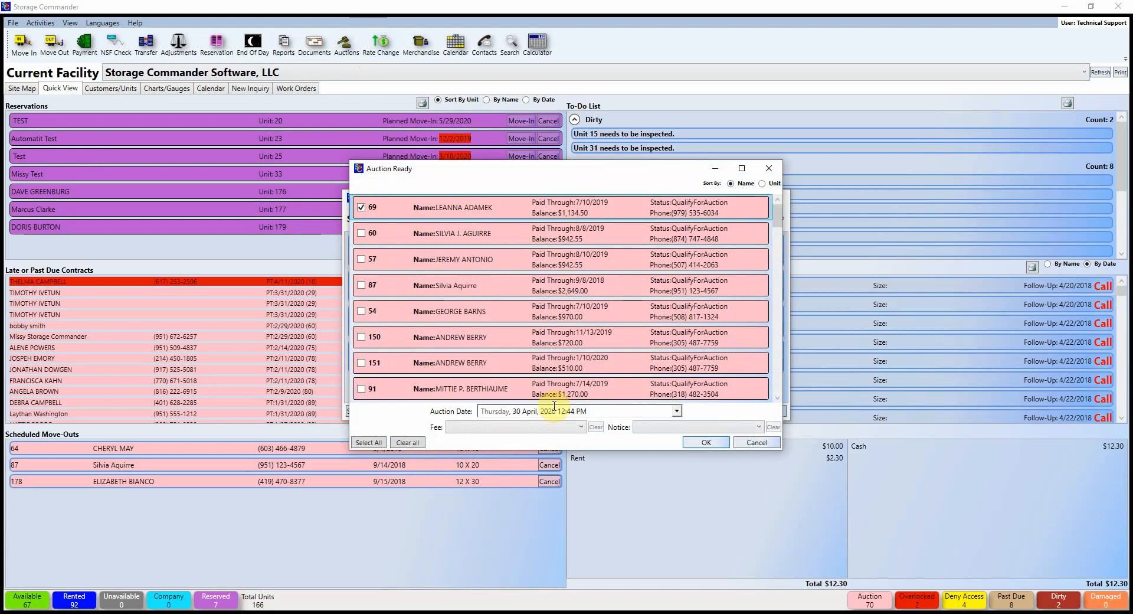
pyautogui.click(676, 411)
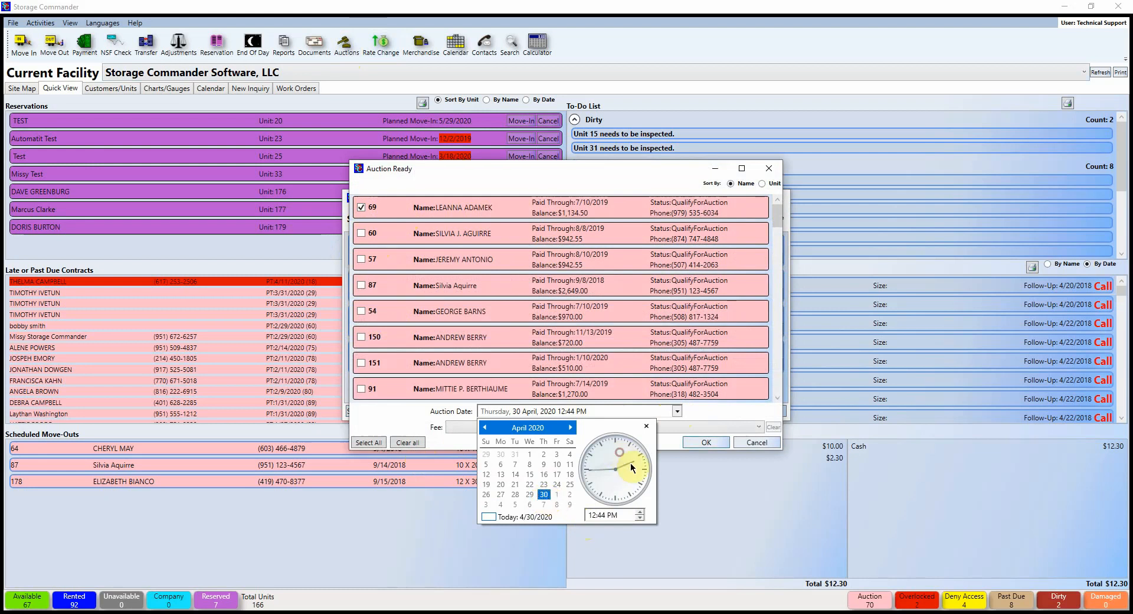
pyautogui.moveTo(628, 501); pyautogui.dragTo(625, 571)
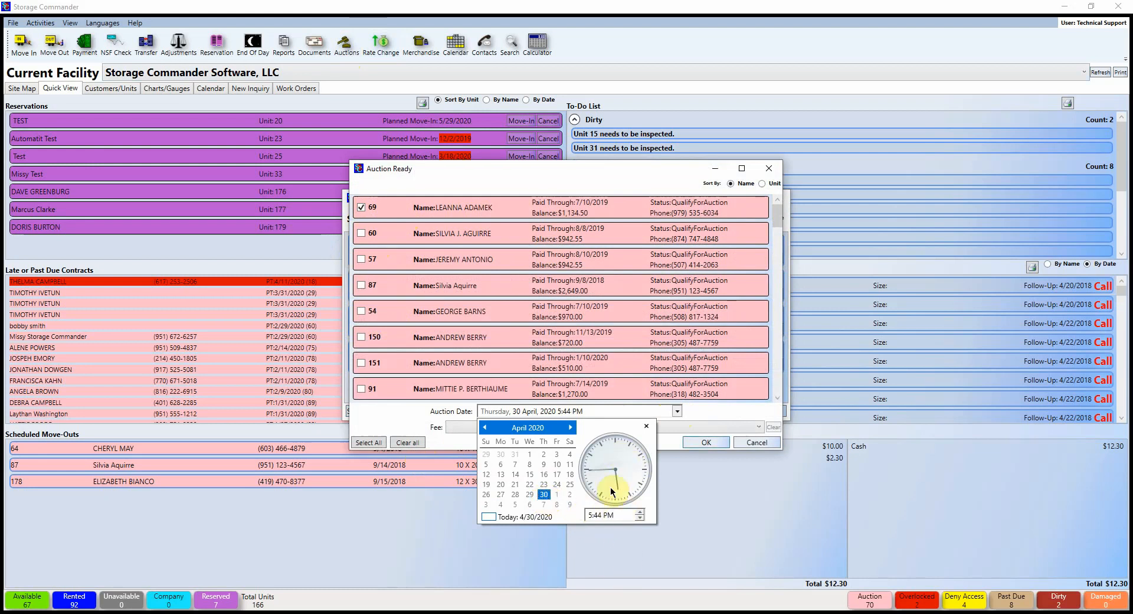
pyautogui.click(703, 405)
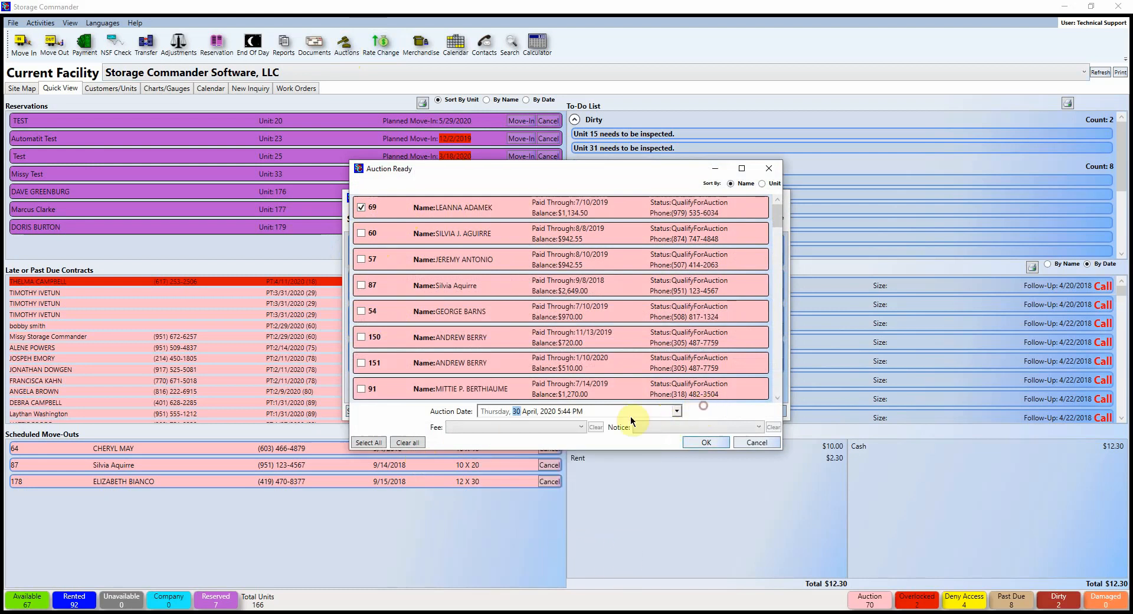
# Step: Add the Auction Qualified fee and Auction Notice, then confirm scheduling the auction
pyautogui.click(538, 427)
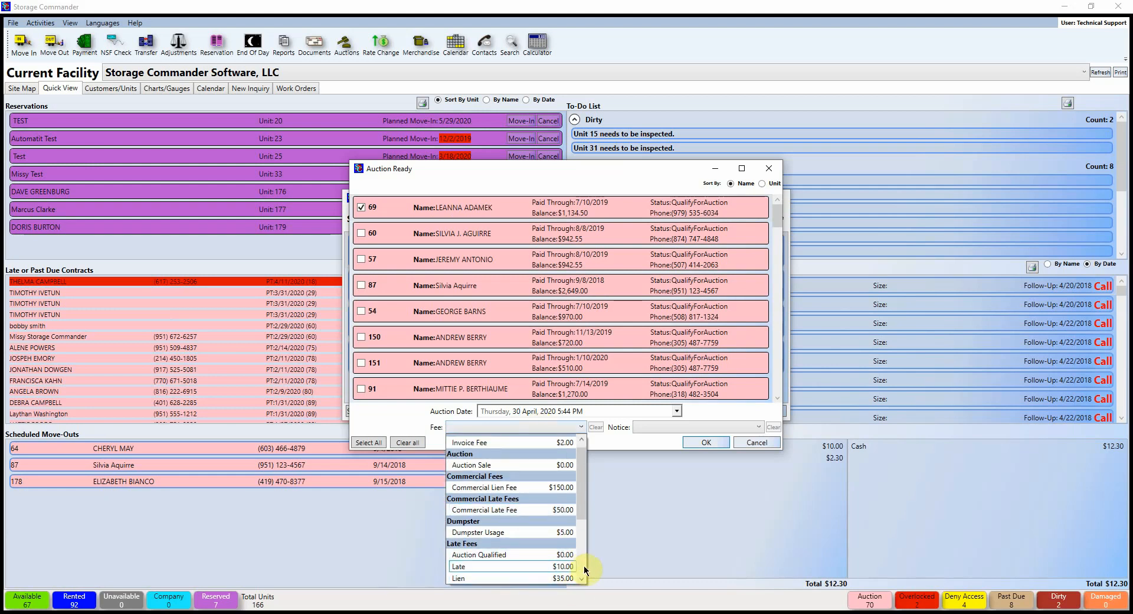
pyautogui.scroll(-2, 537, 525)
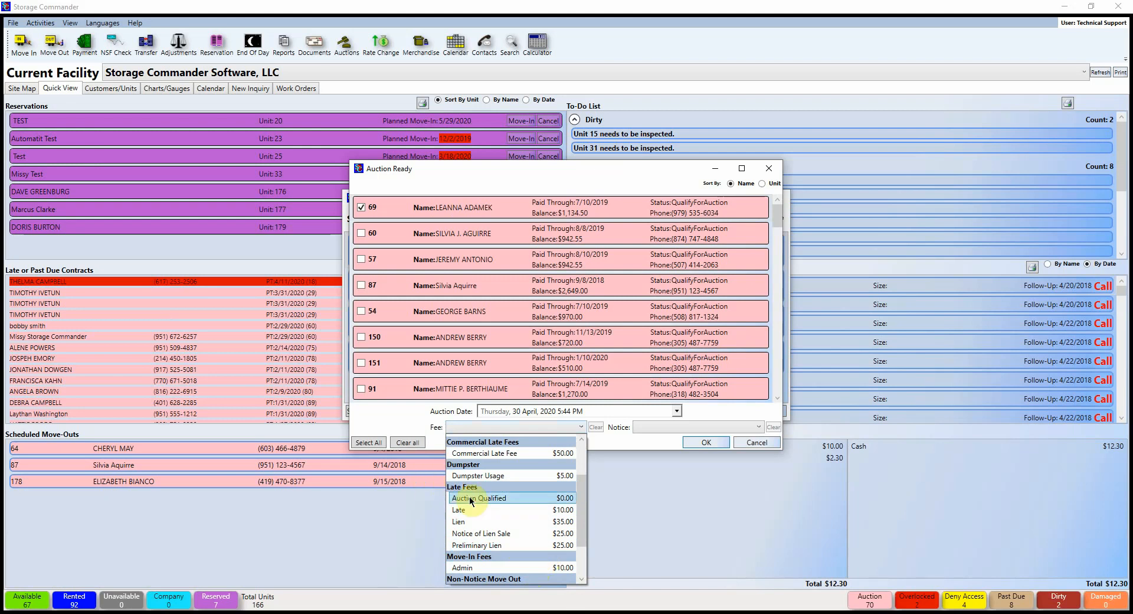
pyautogui.click(487, 496)
pyautogui.click(713, 427)
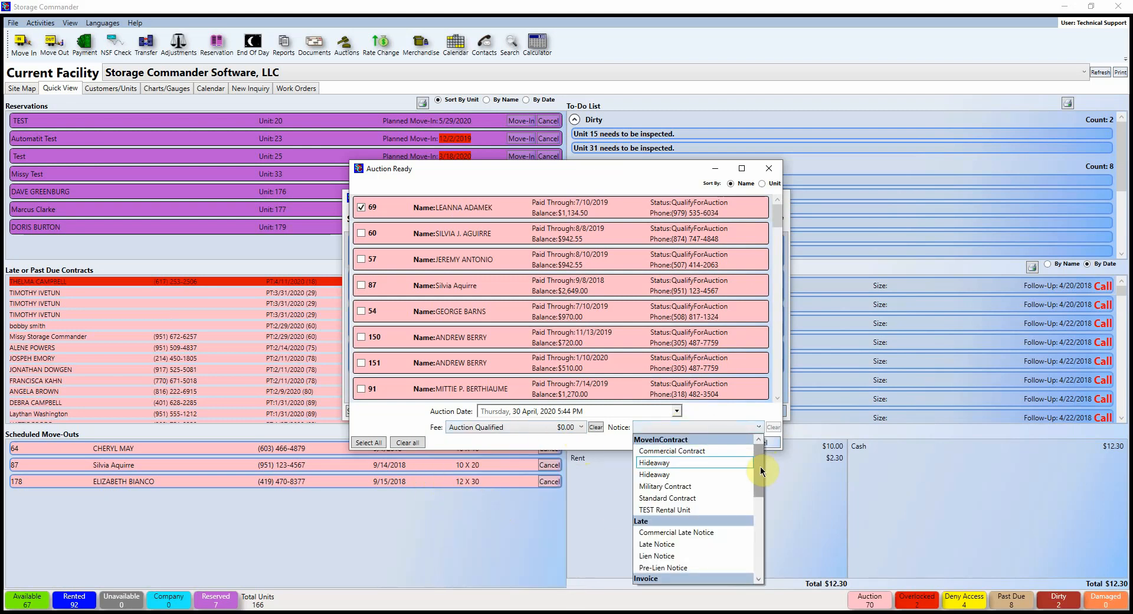
pyautogui.moveTo(760, 471); pyautogui.dragTo(756, 554)
pyautogui.click(661, 500)
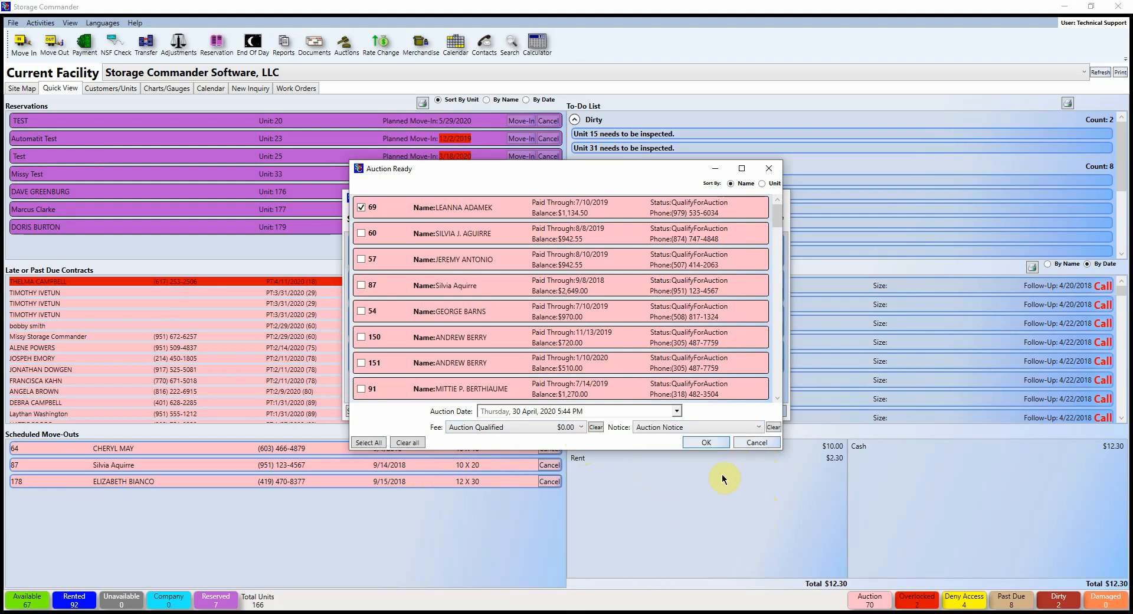
pyautogui.click(708, 442)
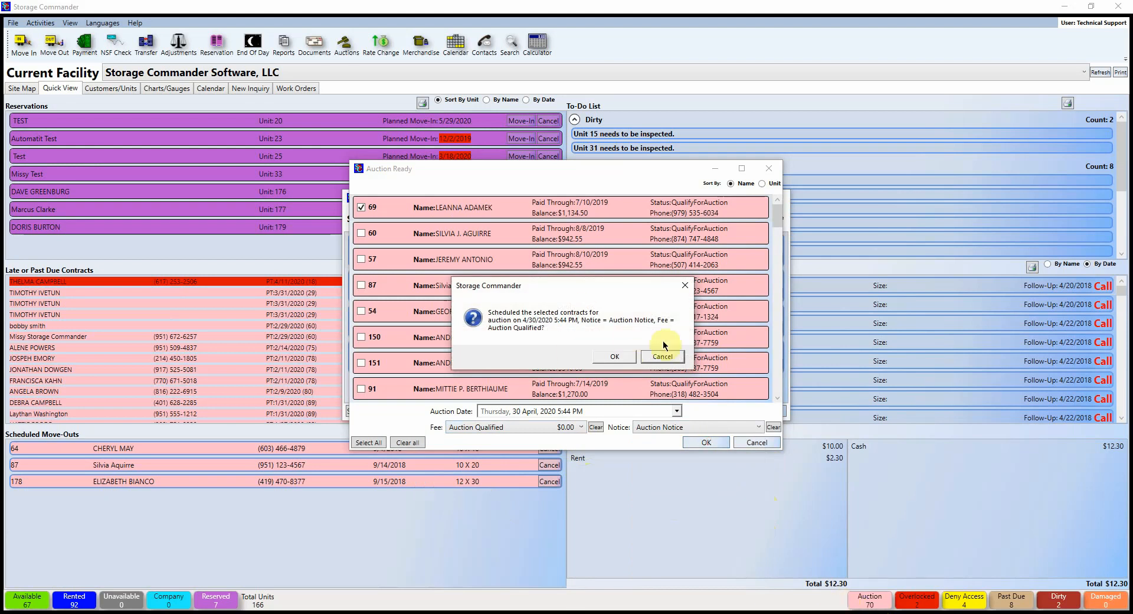
pyautogui.click(614, 356)
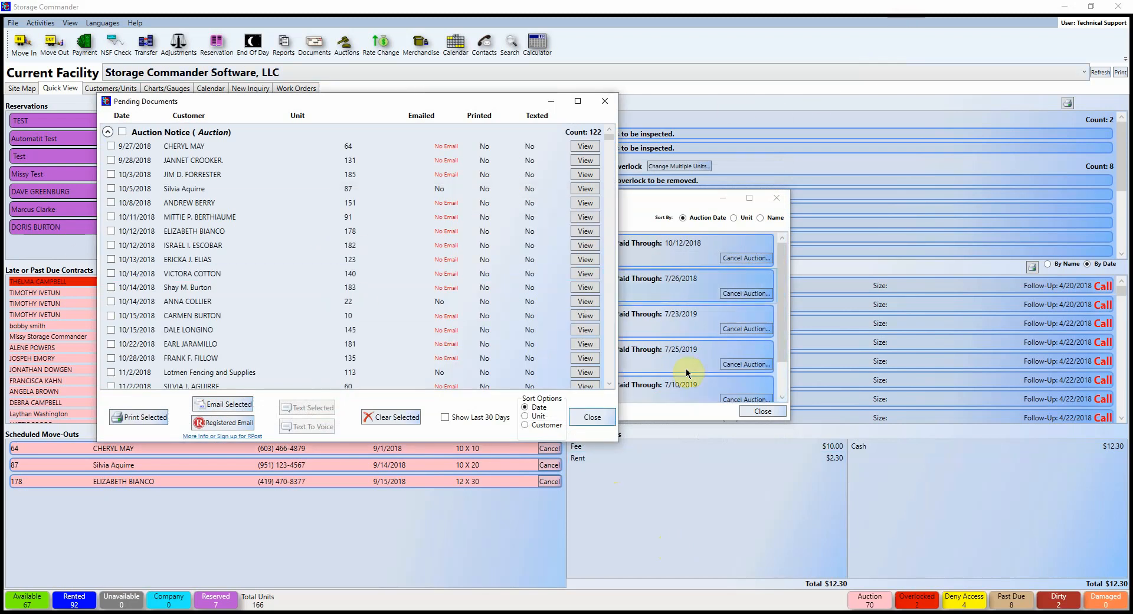
# Step: Close Pending Documents, cancelling the notice check, close Auctions, and open Rate Changes
pyautogui.click(603, 419)
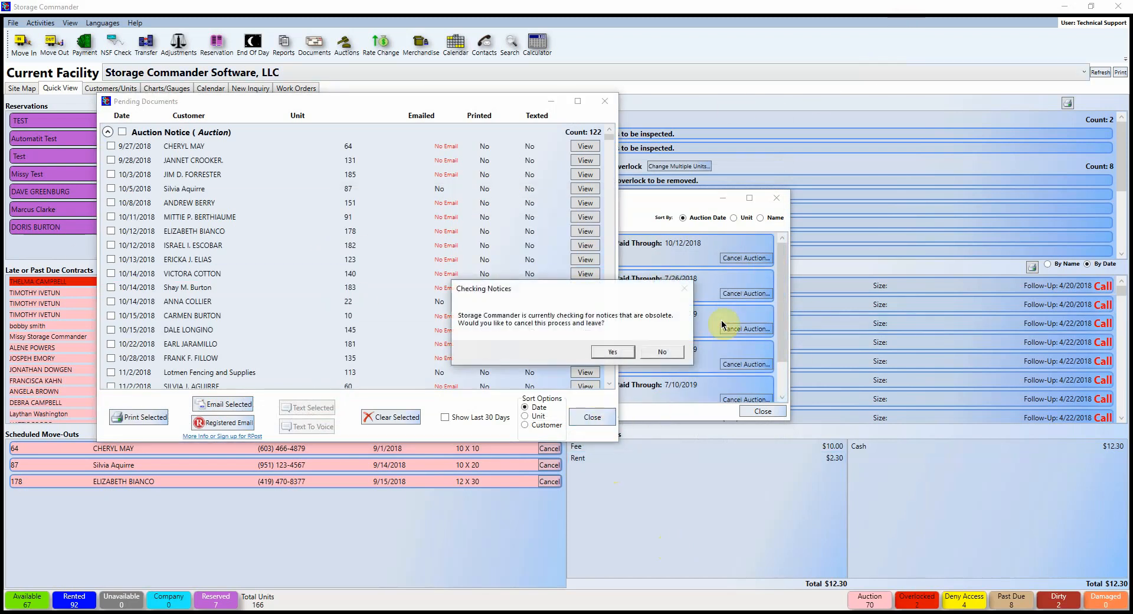
pyautogui.click(607, 347)
pyautogui.click(776, 199)
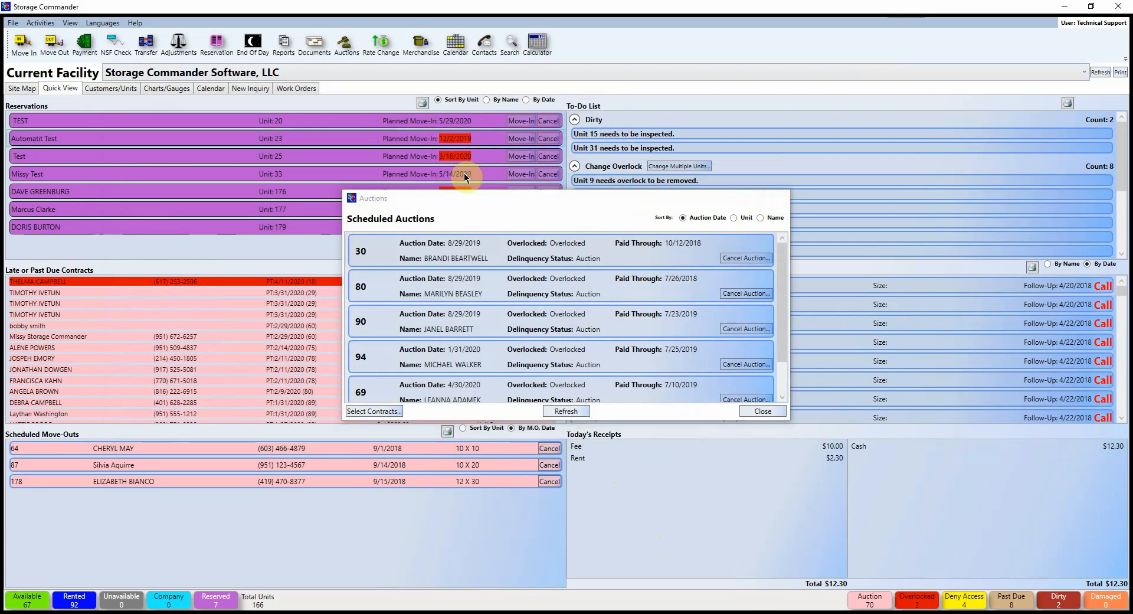
pyautogui.click(391, 55)
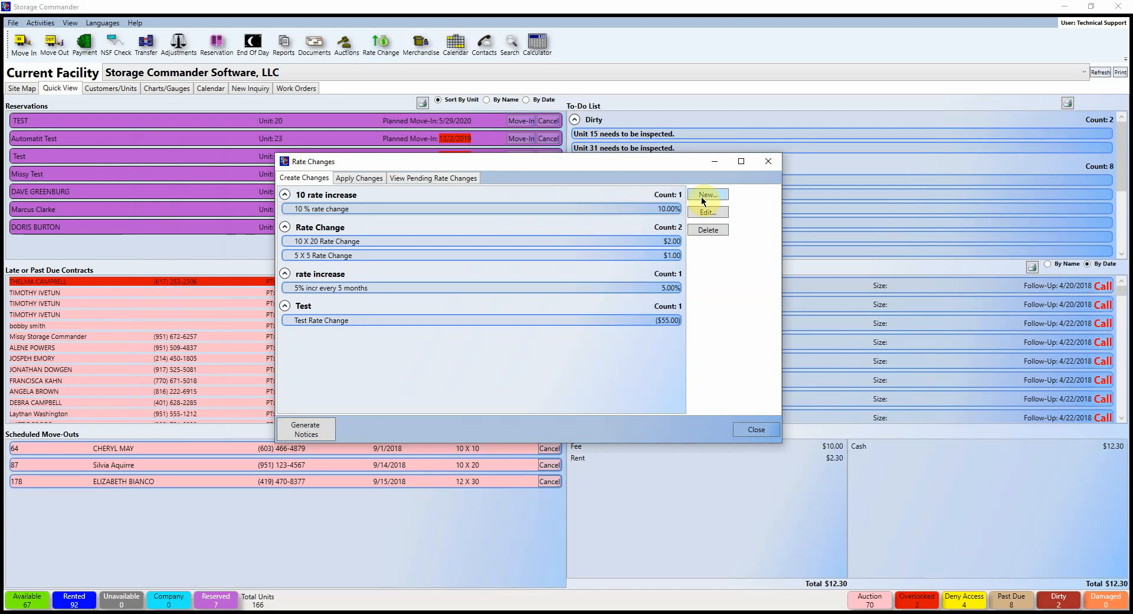
# Step: Create 'Quarterly Rate Change', category Increase, as a 2.00 percent increase not exceeding 20.00
pyautogui.click(700, 194)
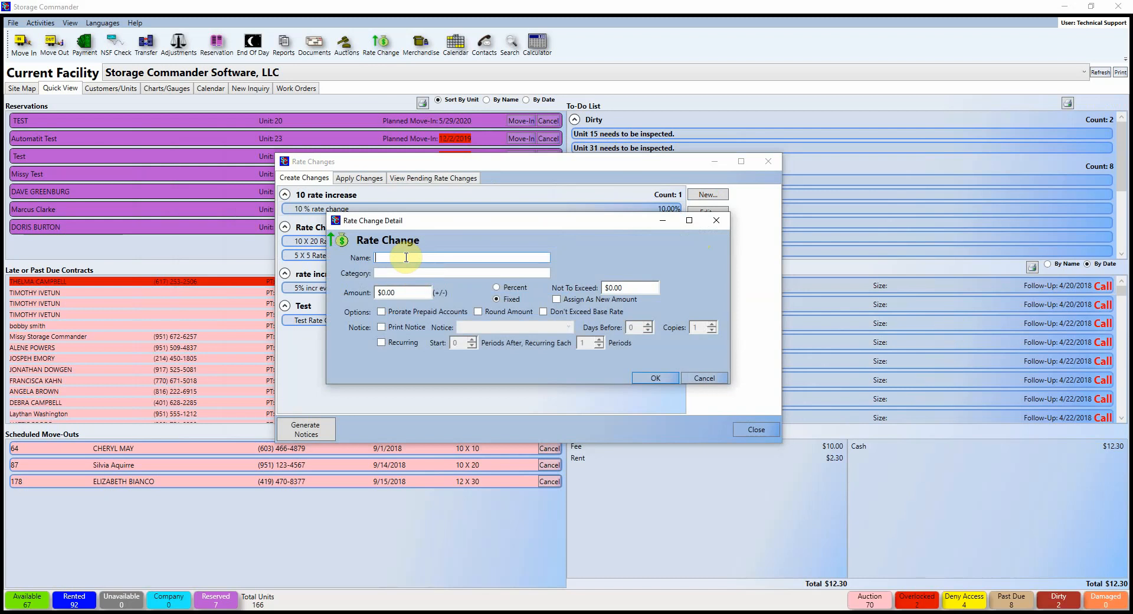
pyautogui.write('Qu')
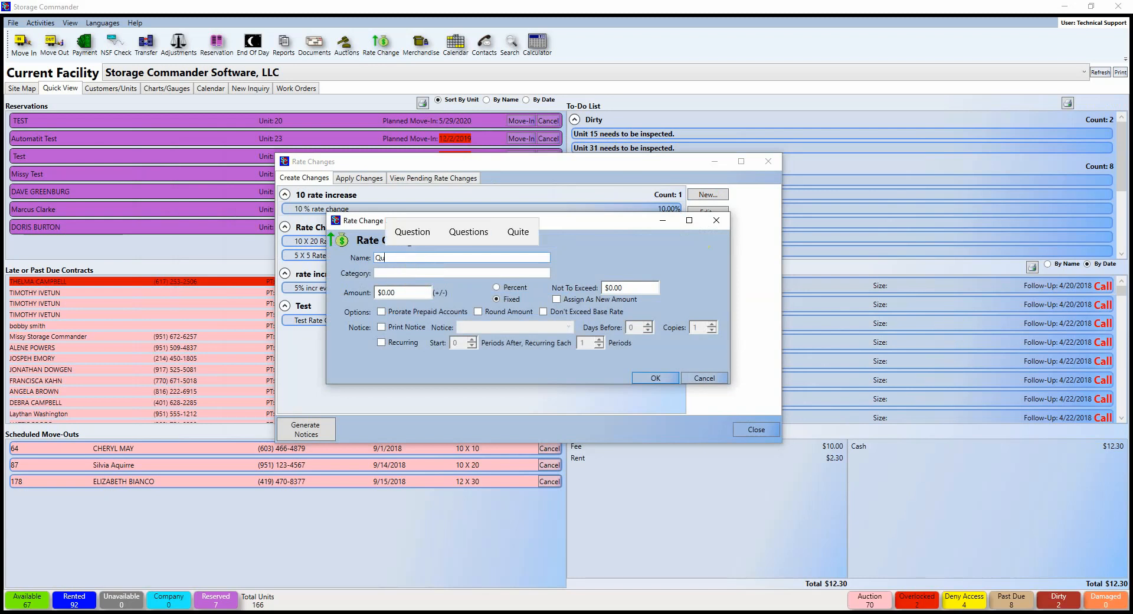
pyautogui.write('arterly')
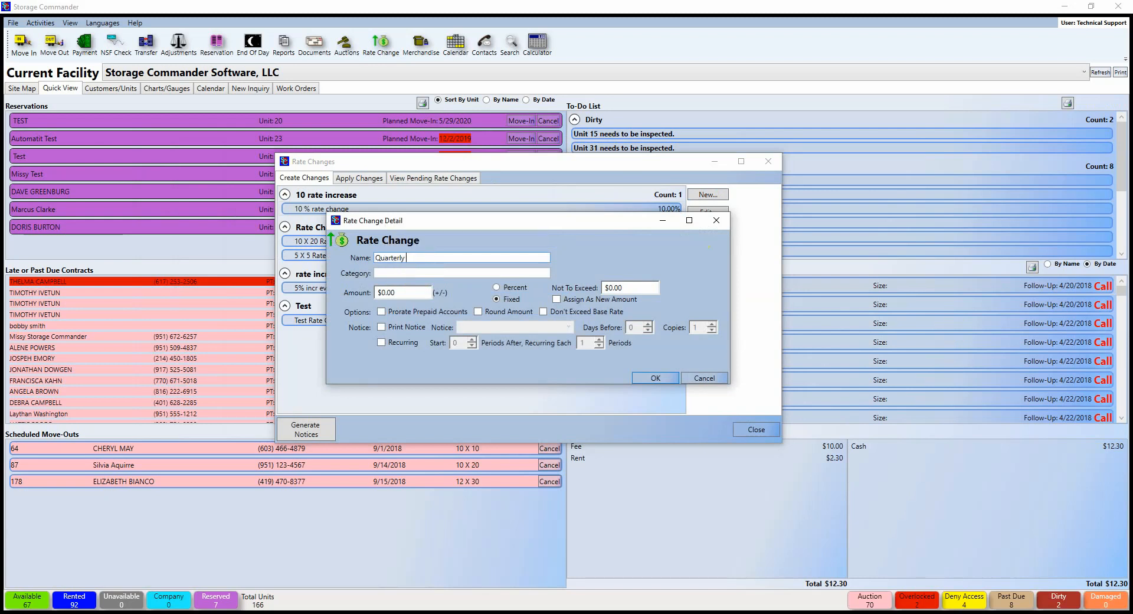
pyautogui.write(' Rate Change')
pyautogui.press('Tab')
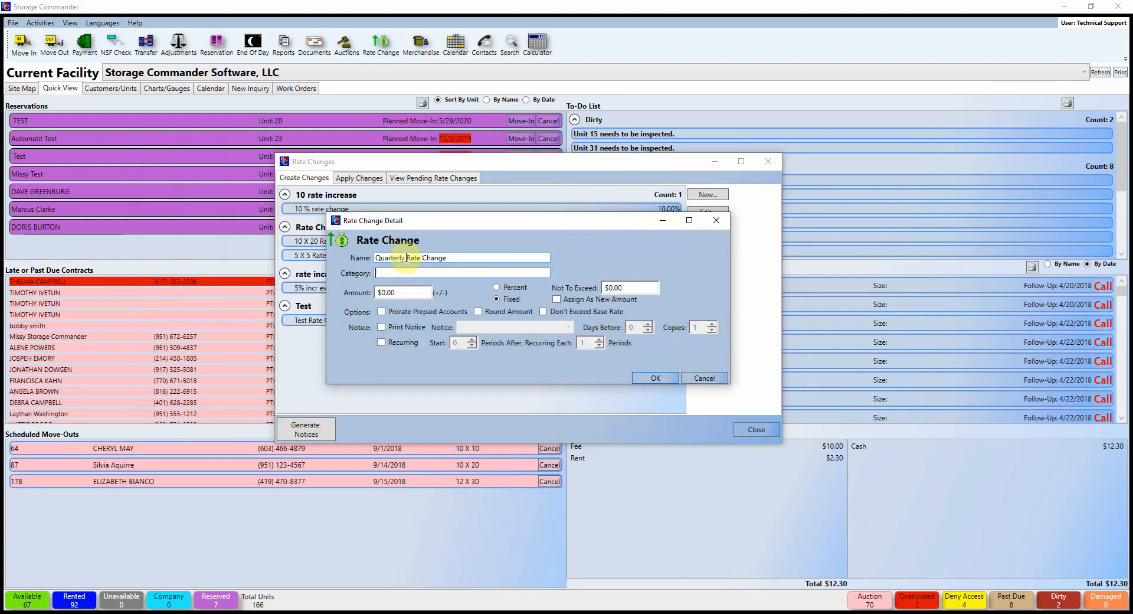
pyautogui.write('Increase')
pyautogui.click(497, 288)
pyautogui.click(408, 292)
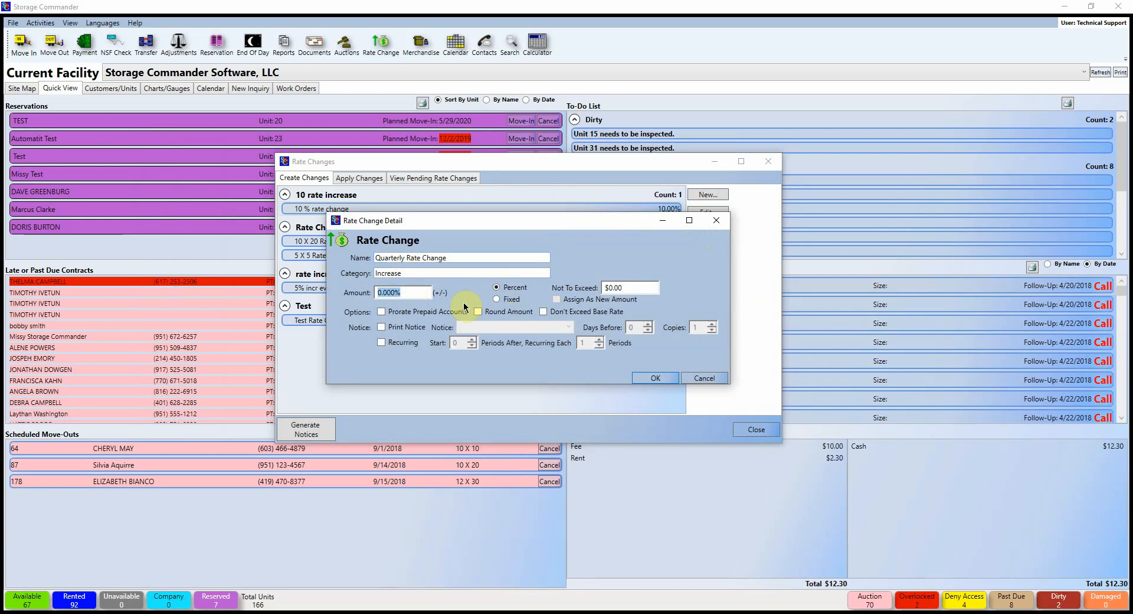
pyautogui.write('2.00')
pyautogui.click(636, 288)
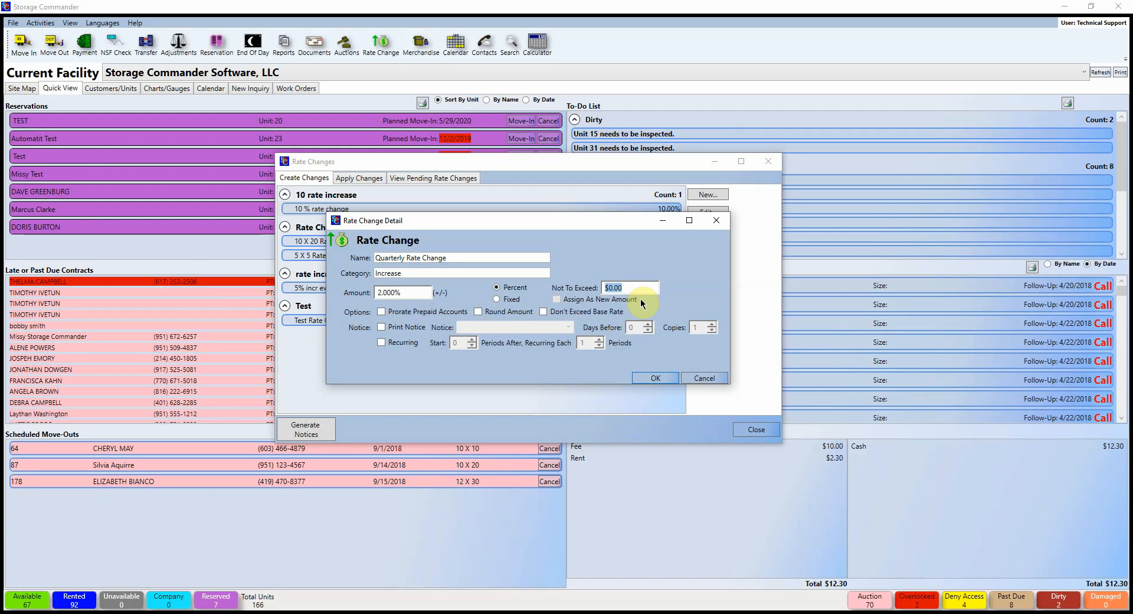
pyautogui.write('20.00')
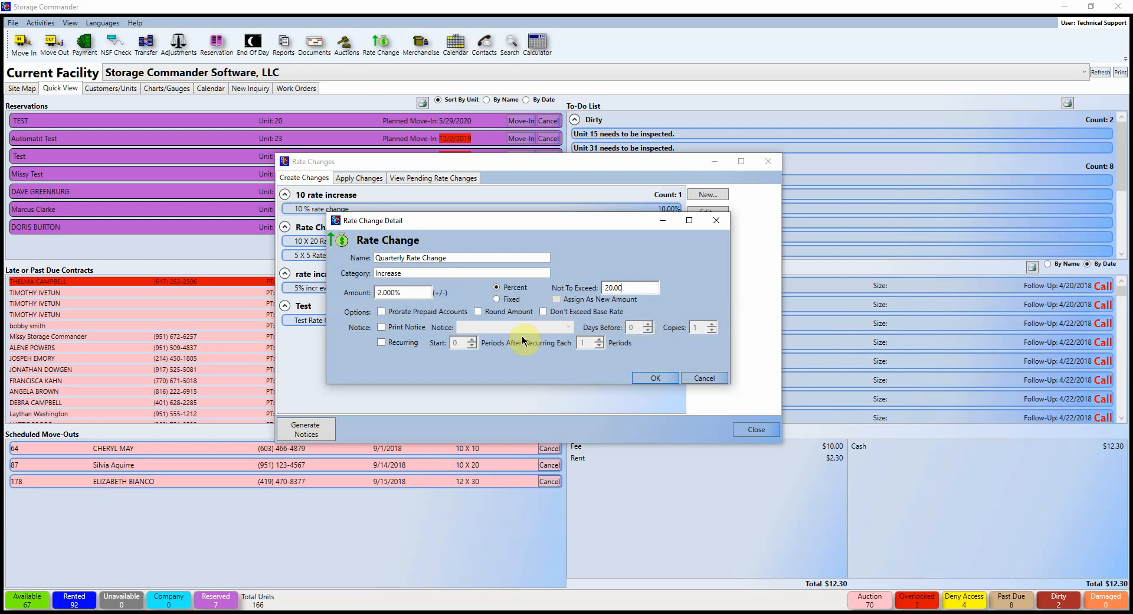
# Step: Enable Print Notice on the rate change and choose the Narrow notice template
pyautogui.click(380, 328)
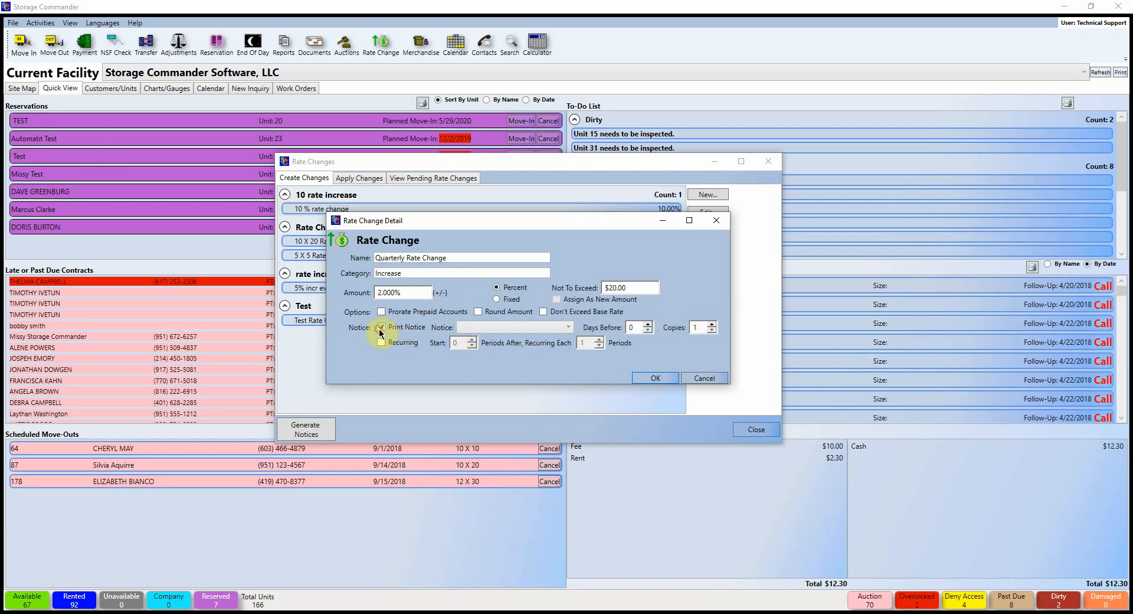
pyautogui.click(558, 328)
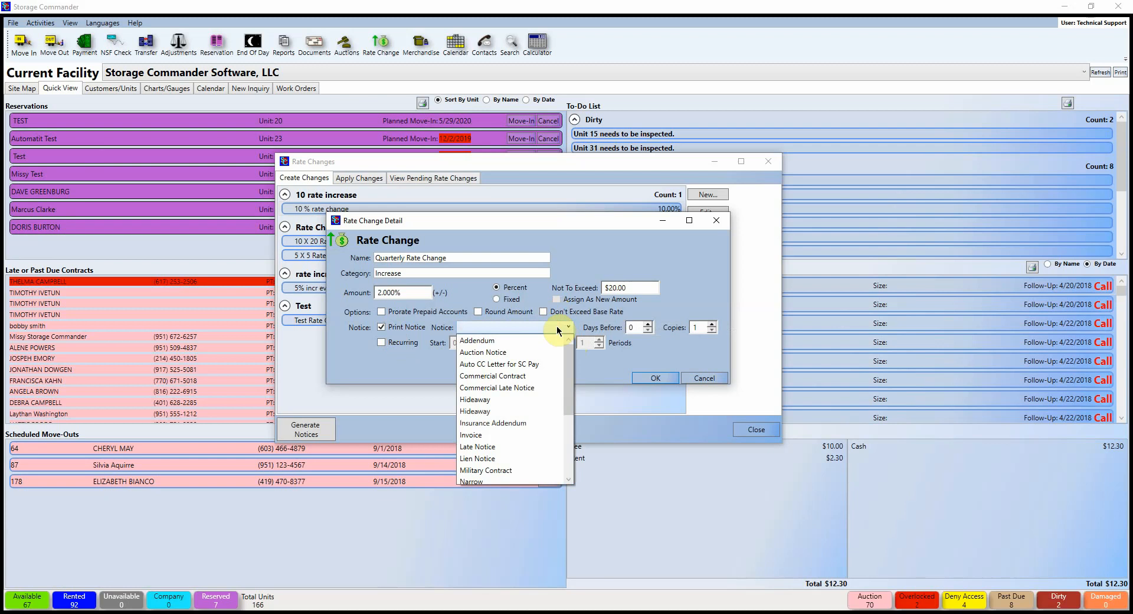
pyautogui.moveTo(570, 364); pyautogui.dragTo(577, 443)
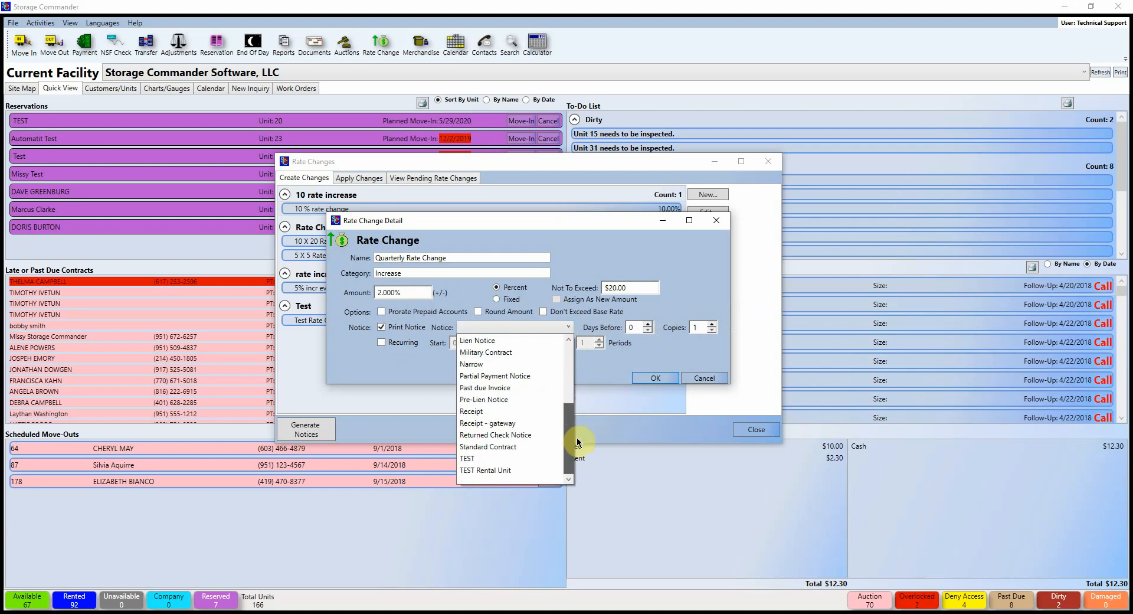
pyautogui.scroll(1, 570, 415)
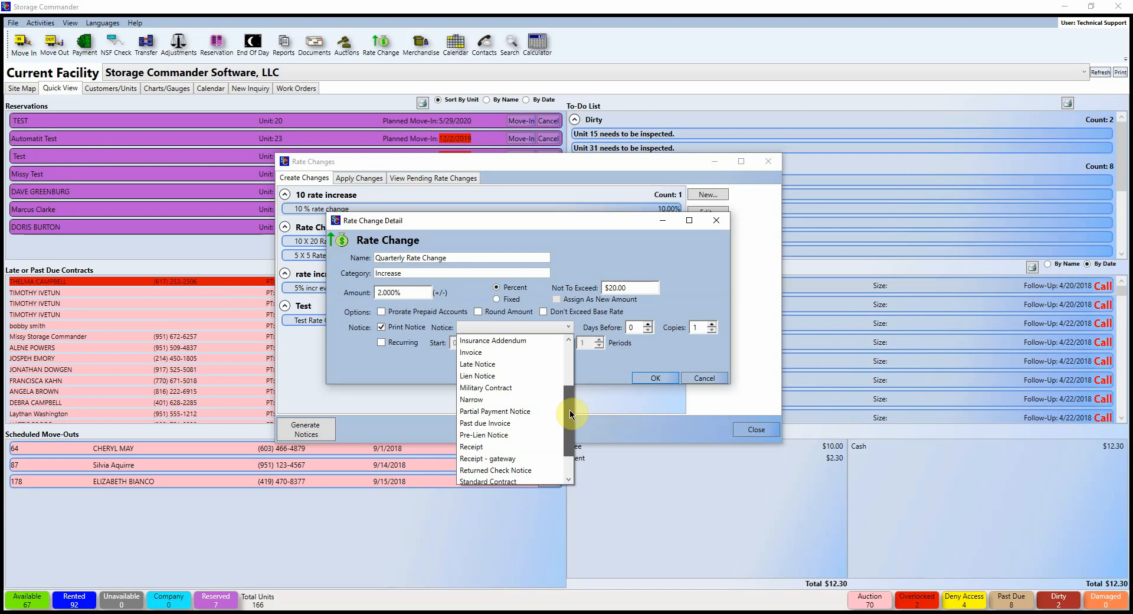
pyautogui.moveTo(570, 414); pyautogui.dragTo(568, 363)
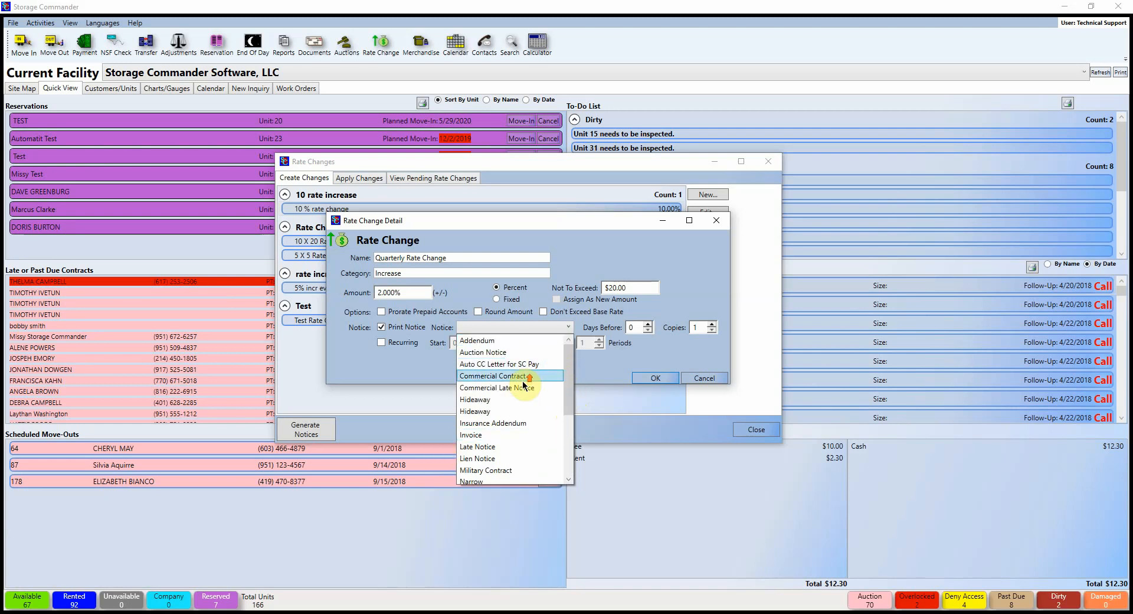
pyautogui.scroll(-2, 525, 447)
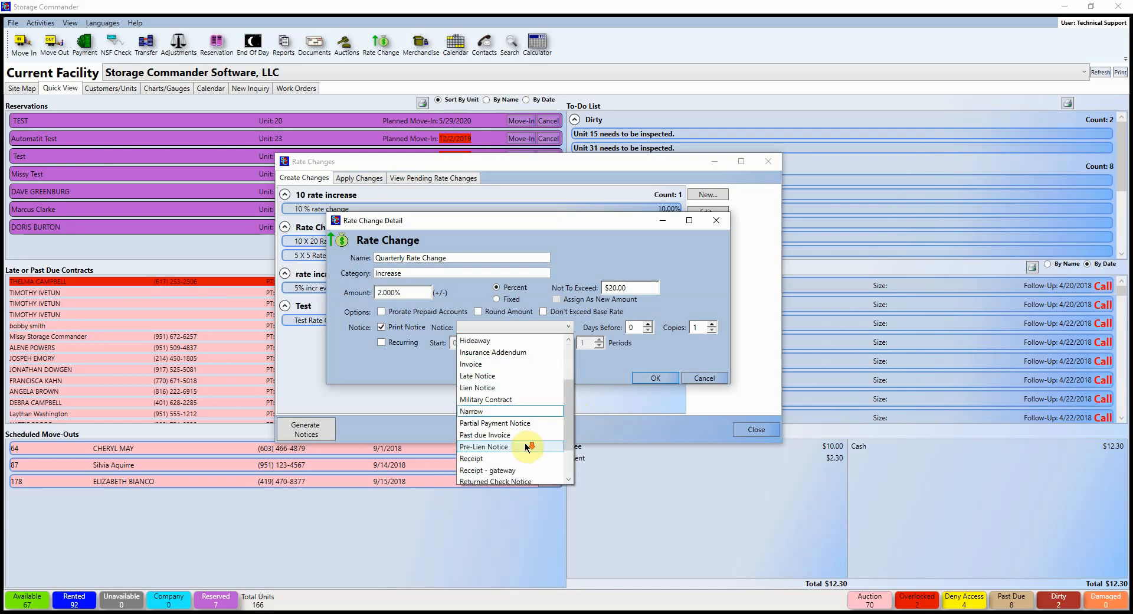
pyautogui.scroll(1, 525, 447)
pyautogui.scroll(-2, 526, 448)
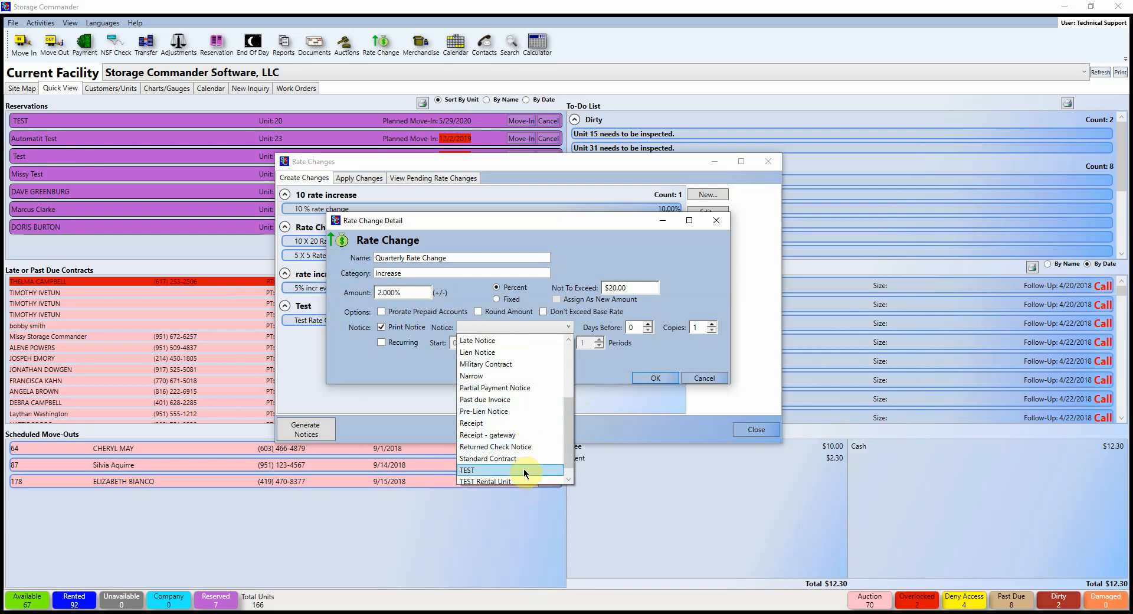
pyautogui.scroll(-1, 516, 447)
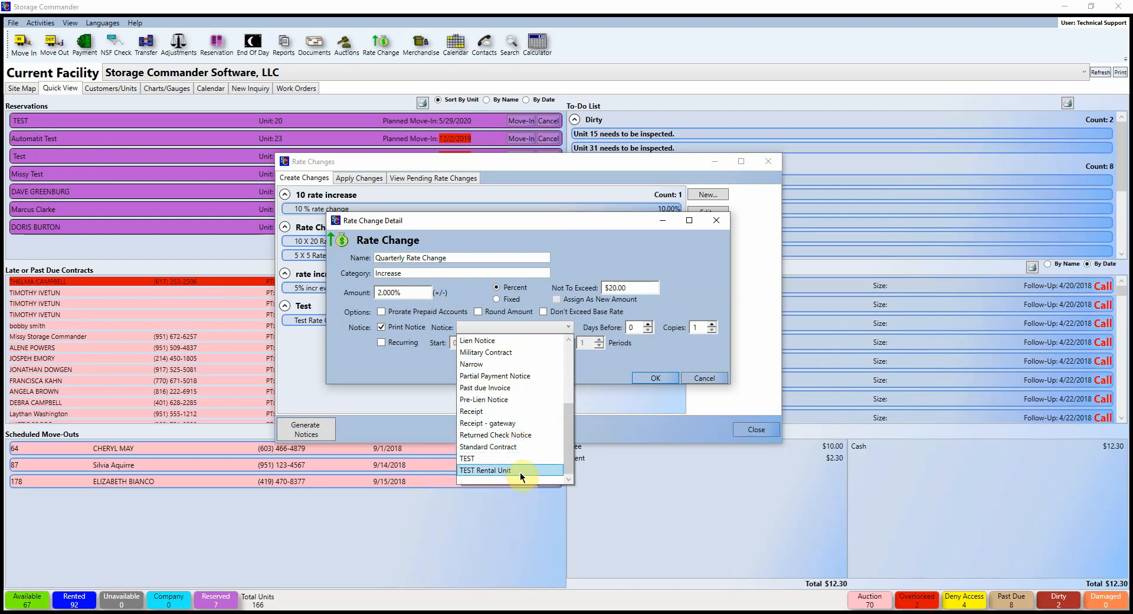
pyautogui.click(502, 366)
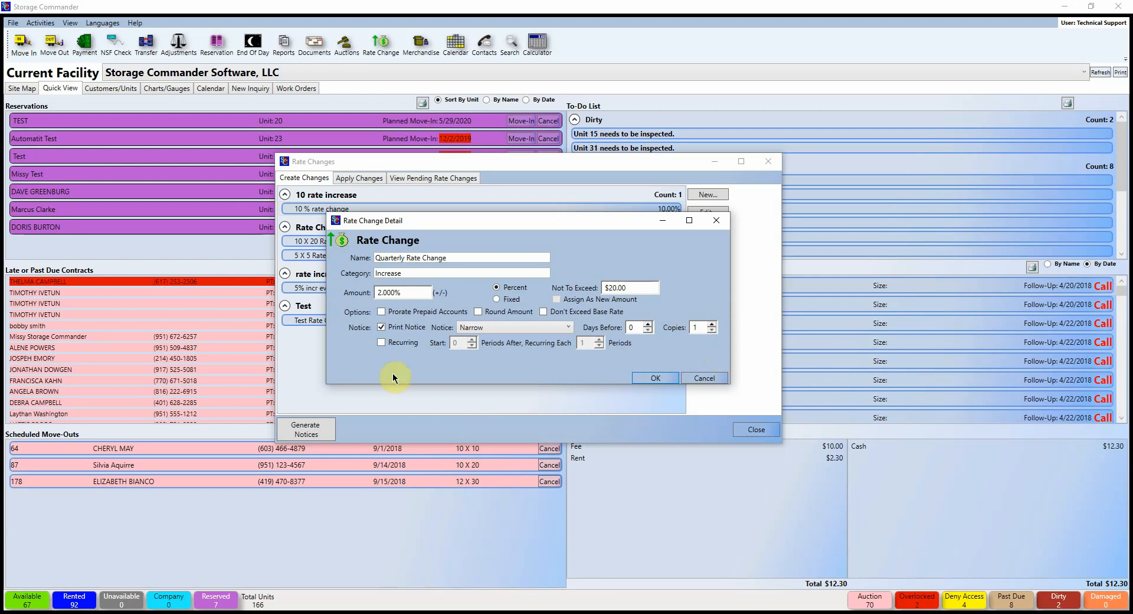
# Step: Make it recurring with Start 1 and Recurring Each 12, save, and go to Apply Changes
pyautogui.click(381, 342)
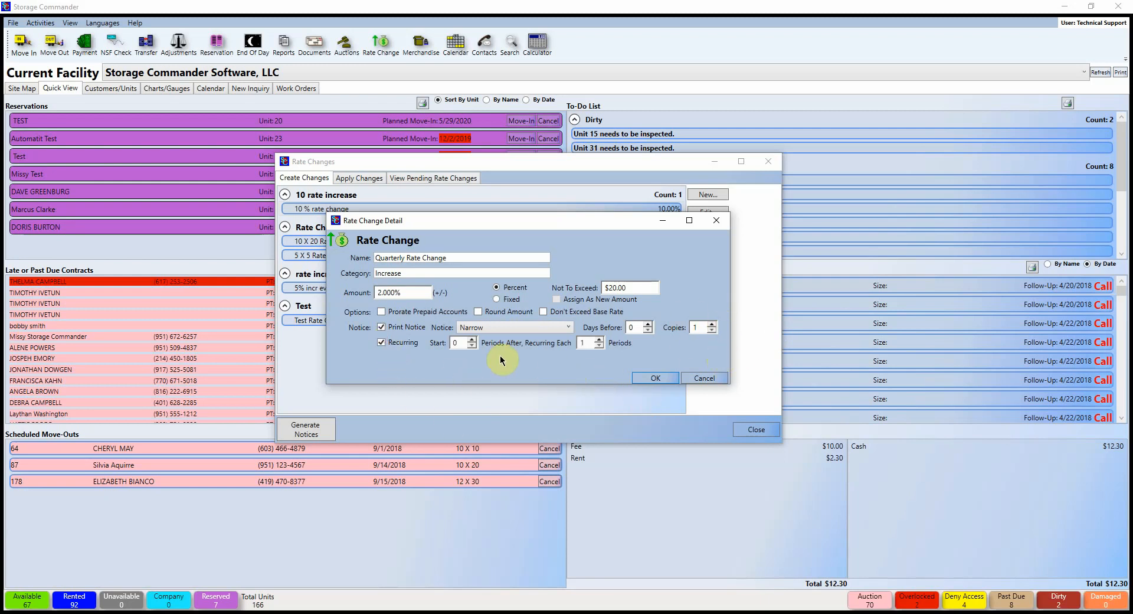
pyautogui.click(456, 342)
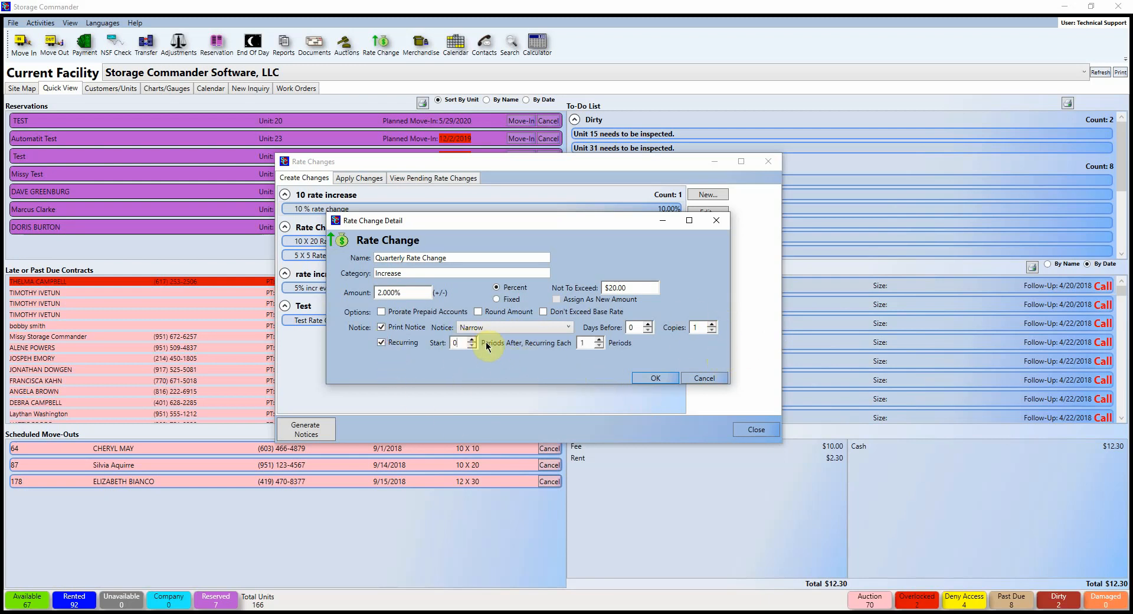
pyautogui.write('1')
pyautogui.press('Tab')
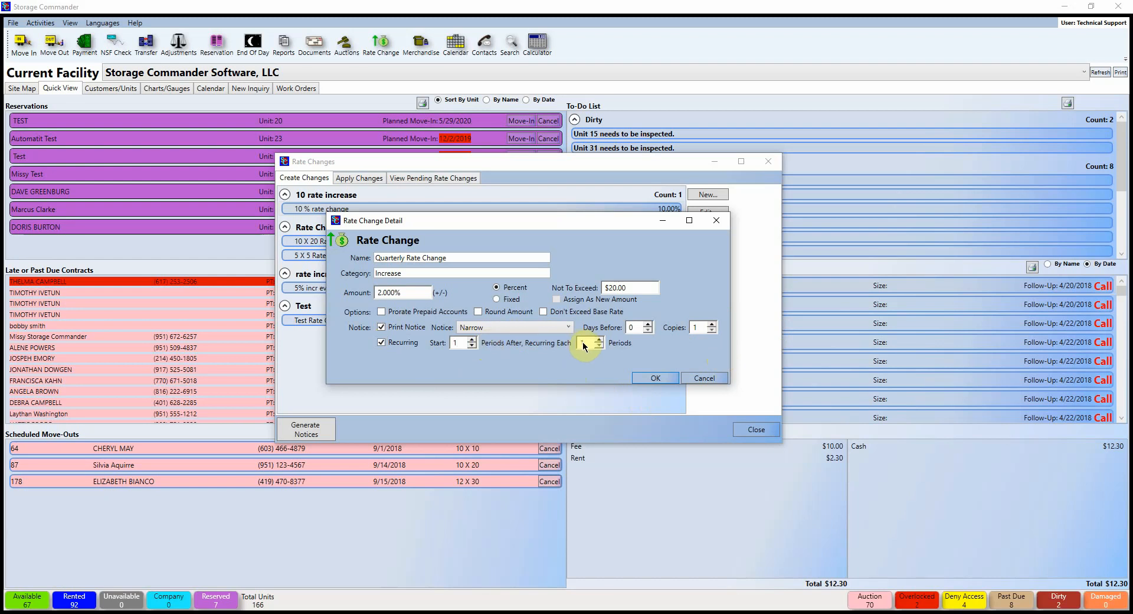
pyautogui.write('12')
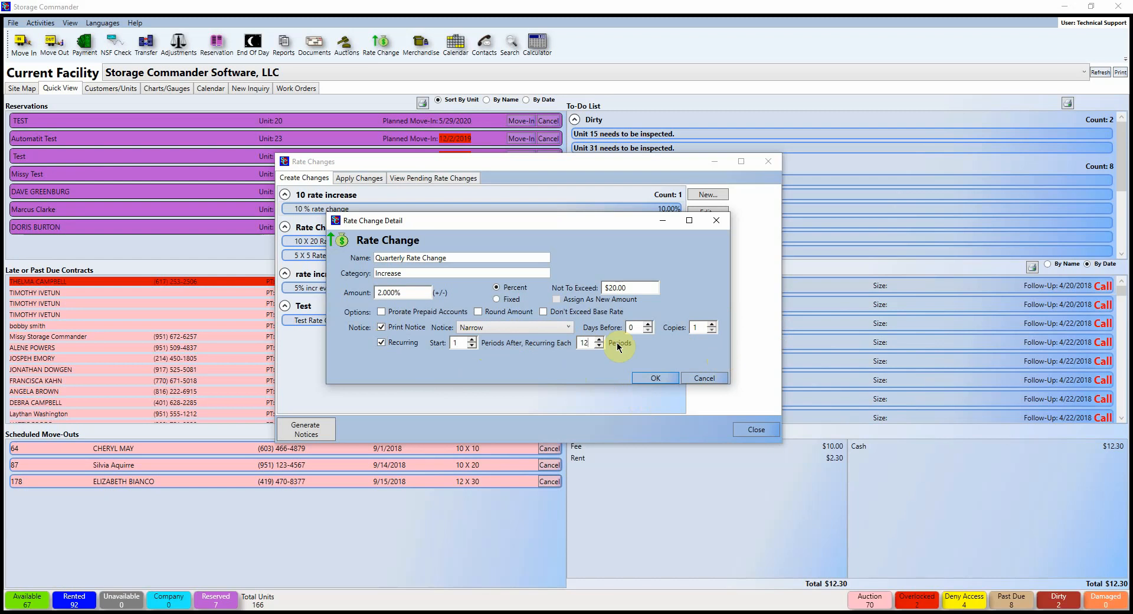
pyautogui.click(671, 377)
pyautogui.click(353, 181)
pyautogui.moveTo(353, 181); pyautogui.dragTo(471, 182)
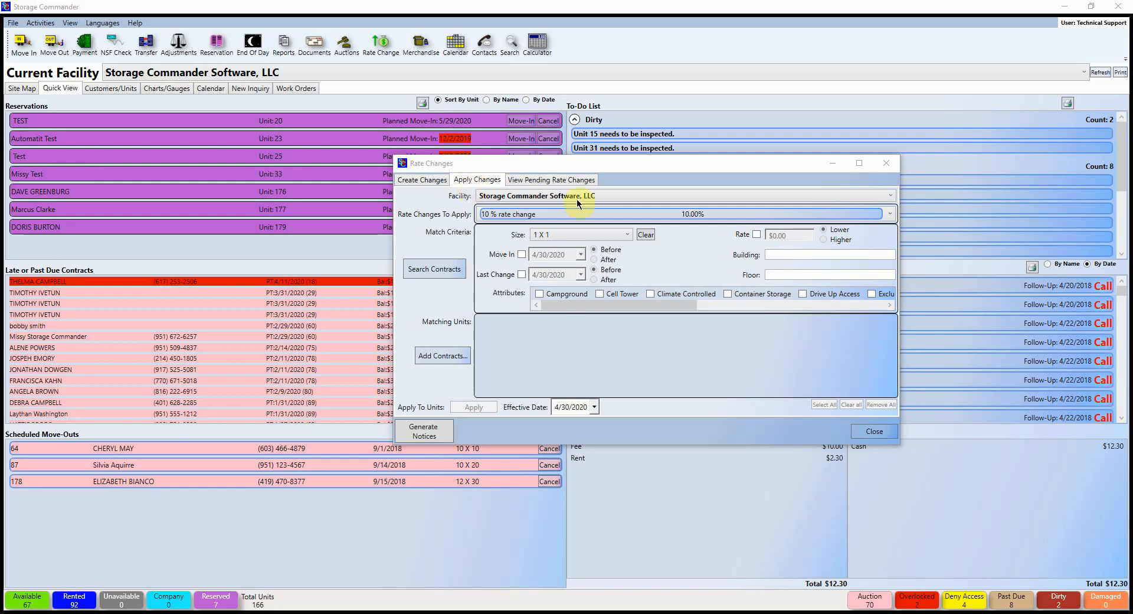
# Step: Choose Quarterly Rate Change from the Increase group as the change to apply
pyautogui.click(679, 211)
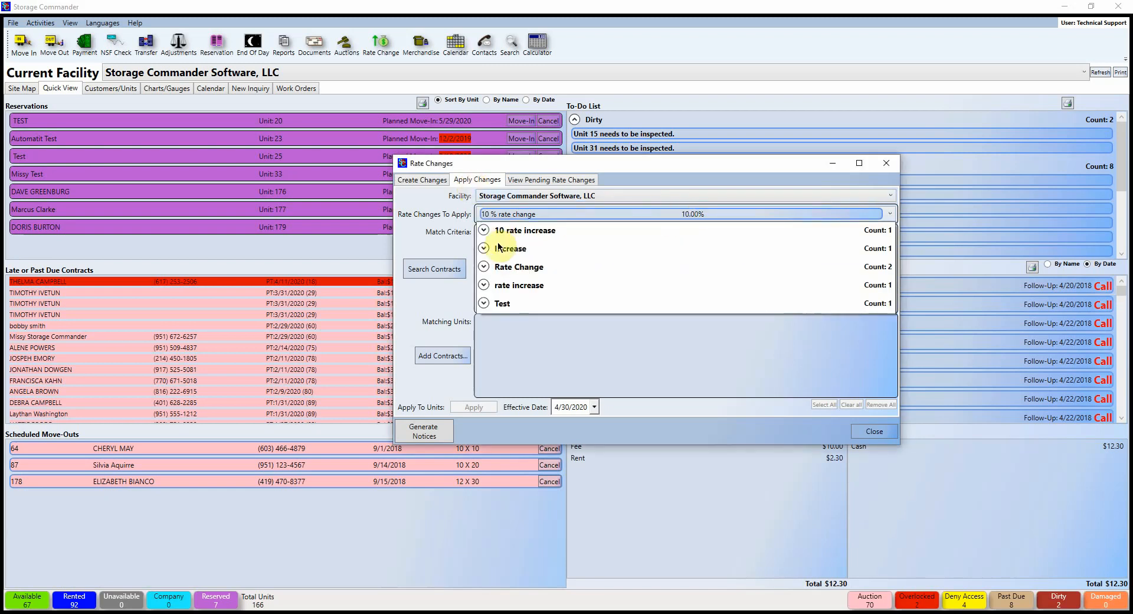
pyautogui.click(488, 248)
pyautogui.click(529, 263)
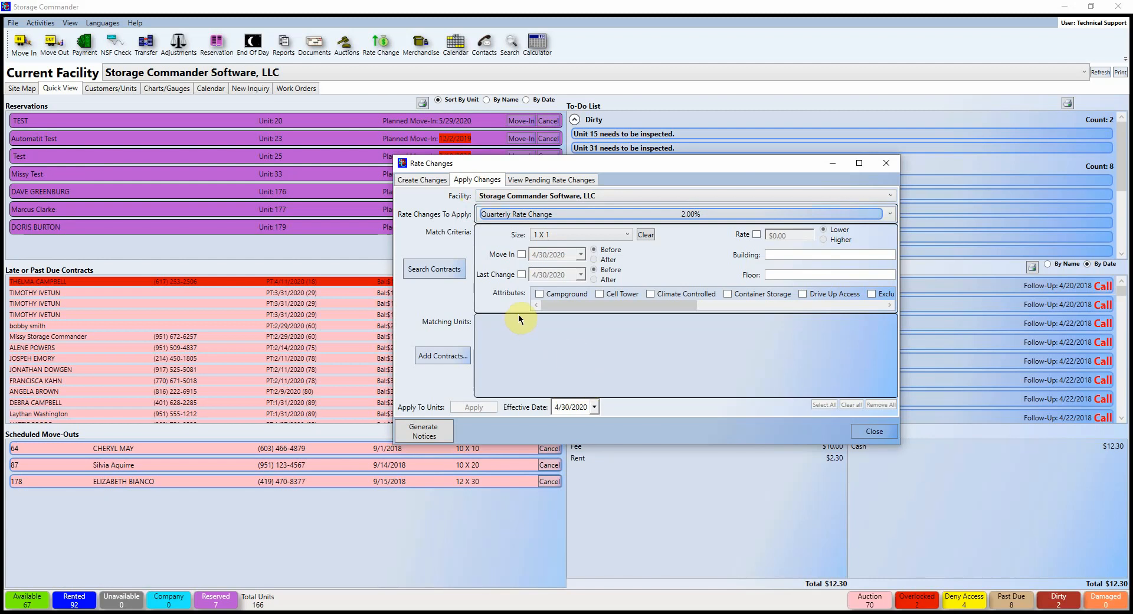
# Step: Match 10 X 20 units with a move-in date before 4/1/2019
pyautogui.click(626, 235)
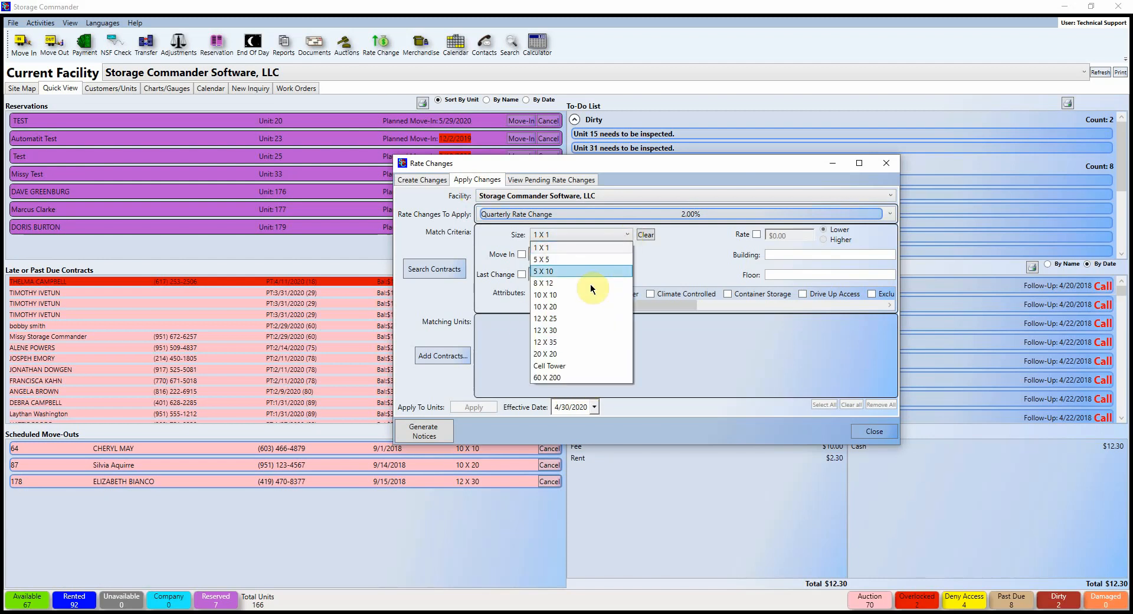
pyautogui.click(554, 306)
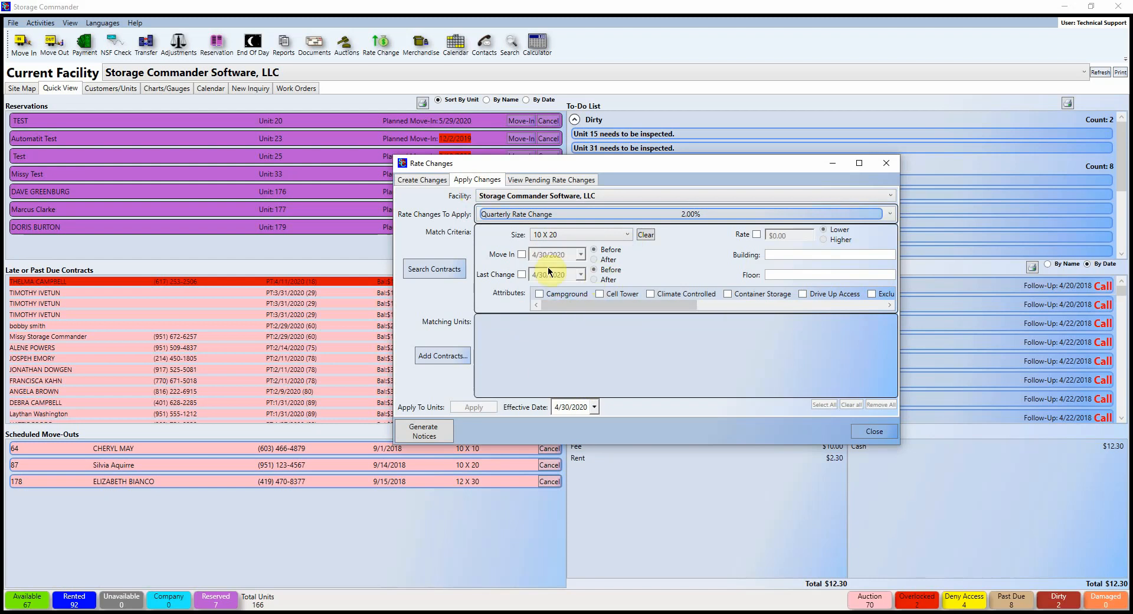
pyautogui.click(522, 255)
pyautogui.click(580, 255)
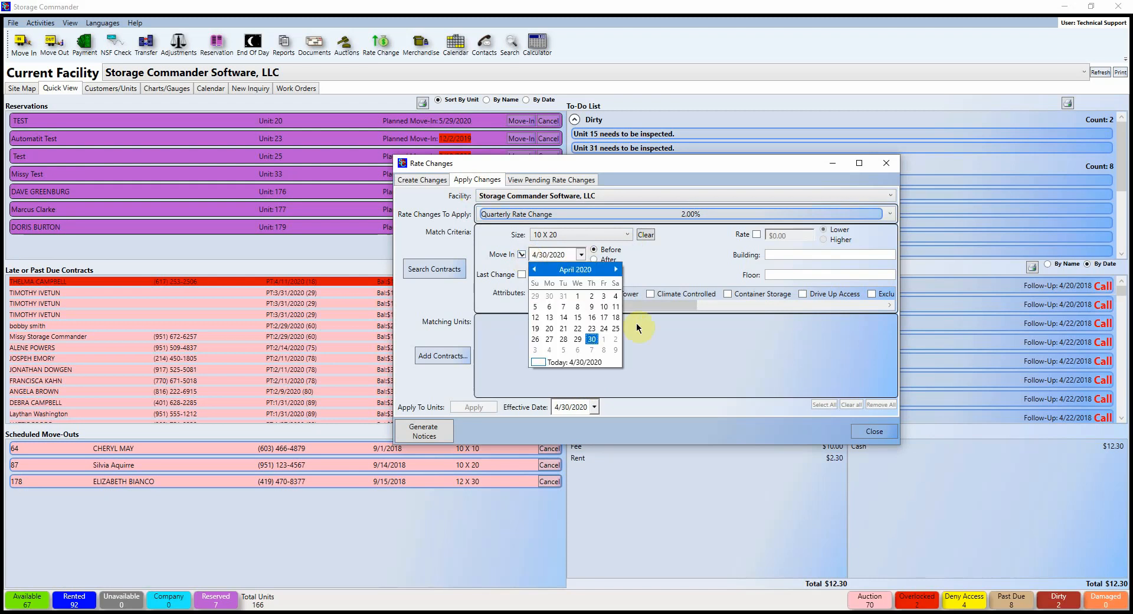
pyautogui.click(573, 270)
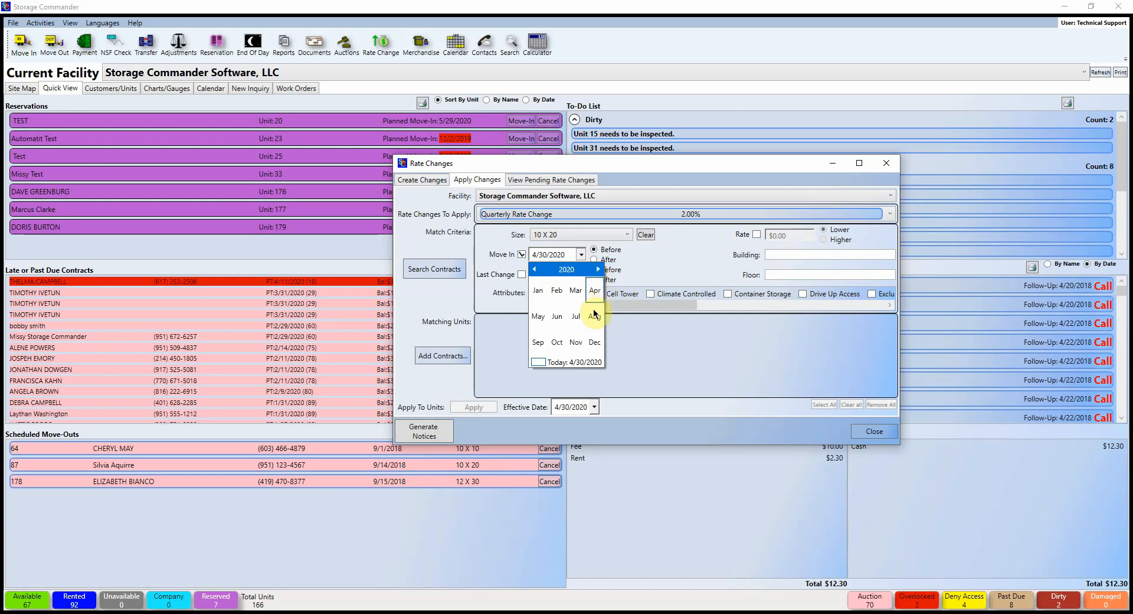
pyautogui.click(534, 269)
pyautogui.click(590, 290)
pyautogui.click(549, 298)
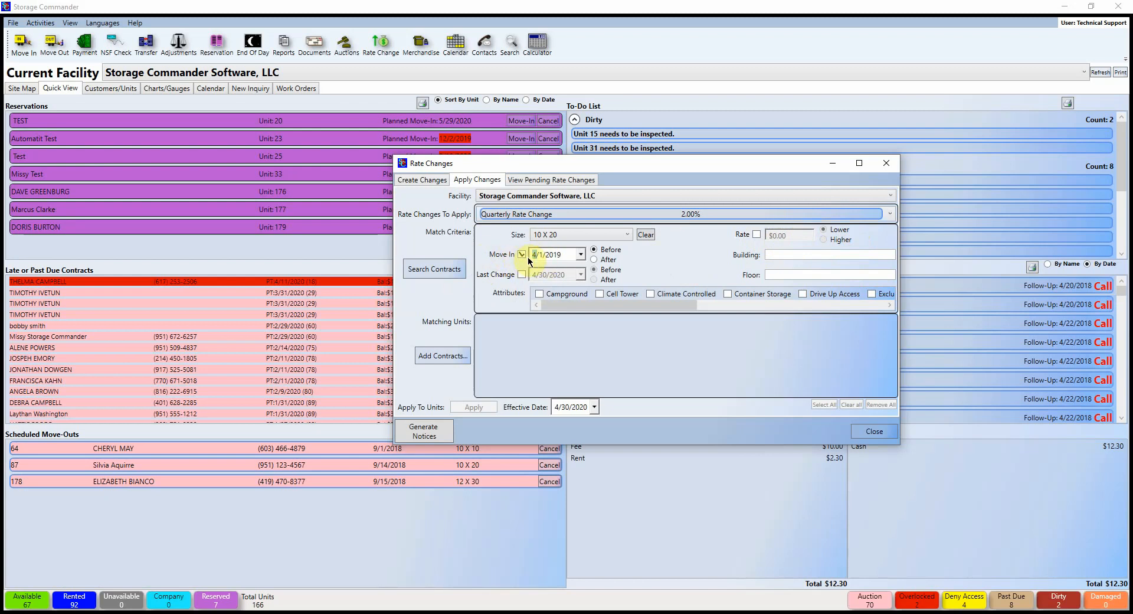
# Step: Search matching contracts, set the effective date to 7/1/2020, and apply the rate change
pyautogui.click(452, 274)
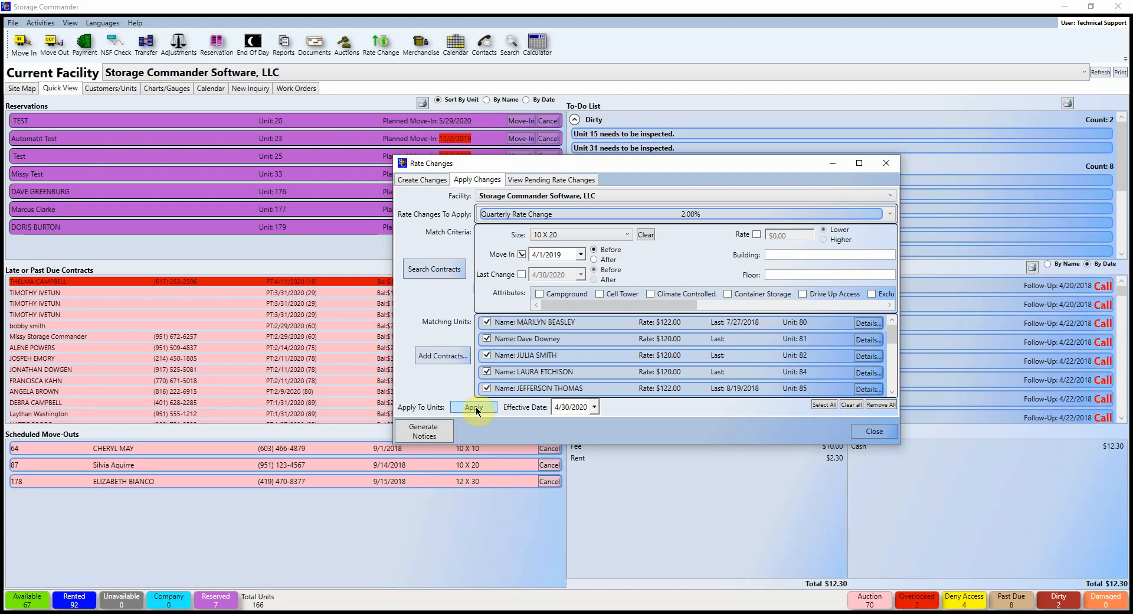
pyautogui.click(594, 407)
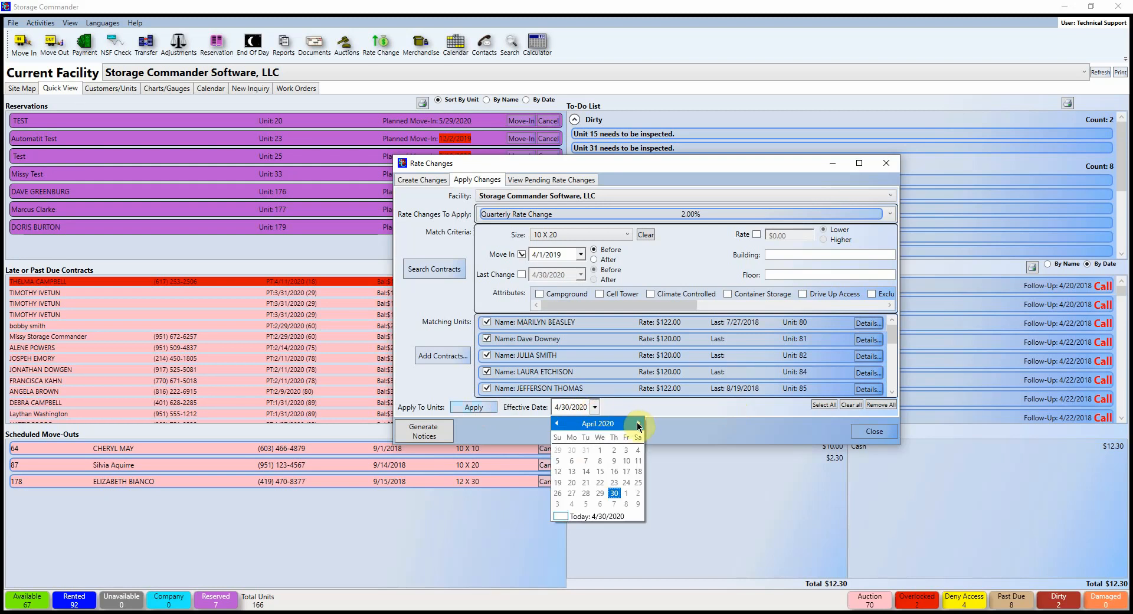
pyautogui.click(638, 422)
pyautogui.click(638, 423)
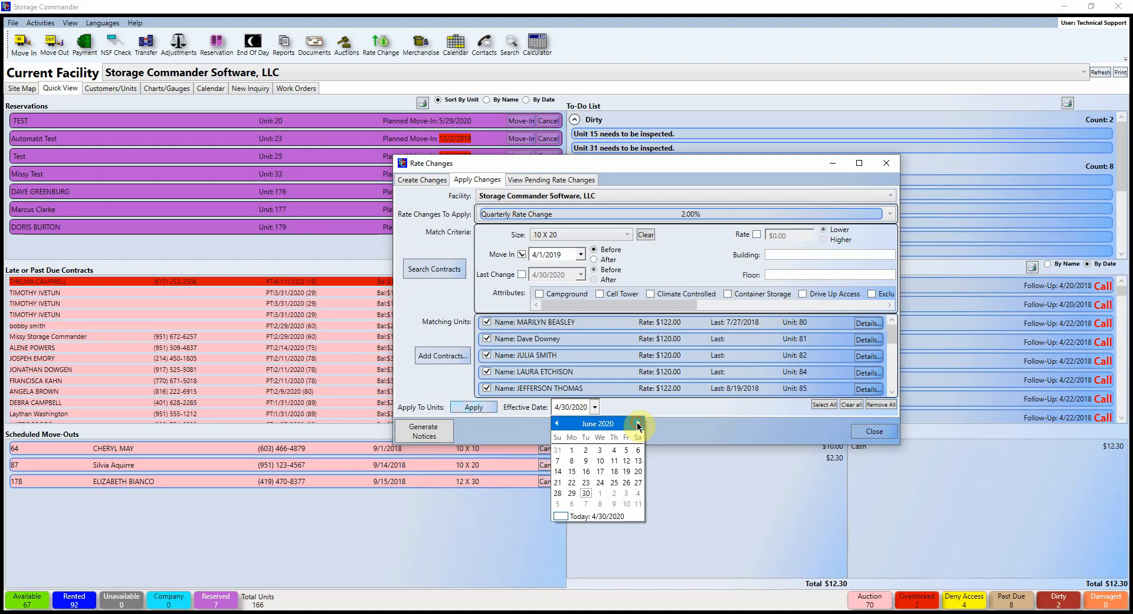
pyautogui.click(638, 424)
pyautogui.click(599, 450)
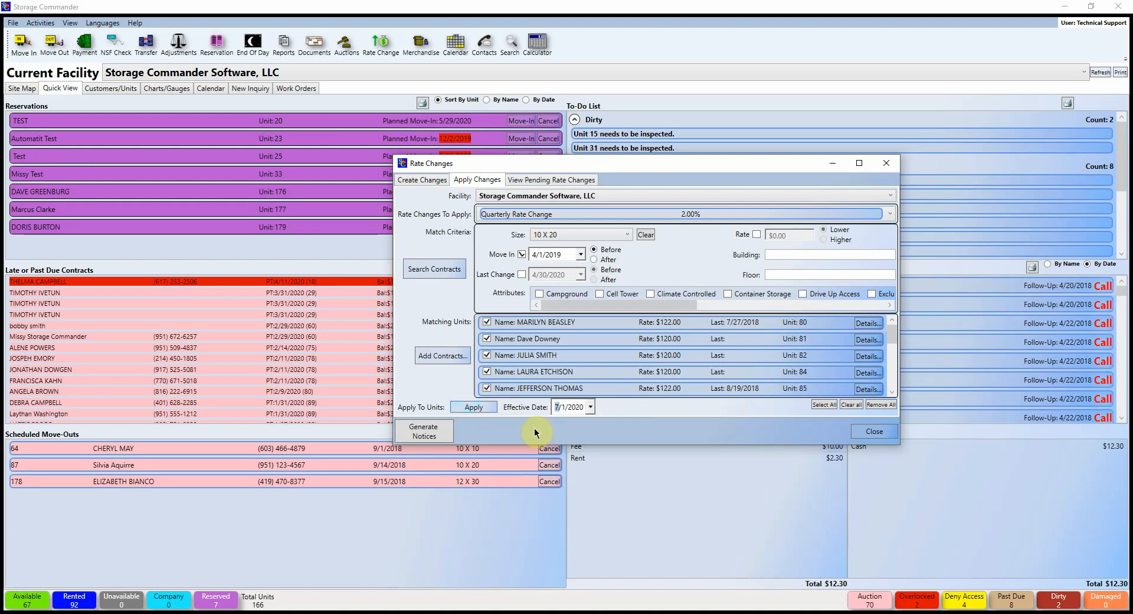
pyautogui.click(479, 408)
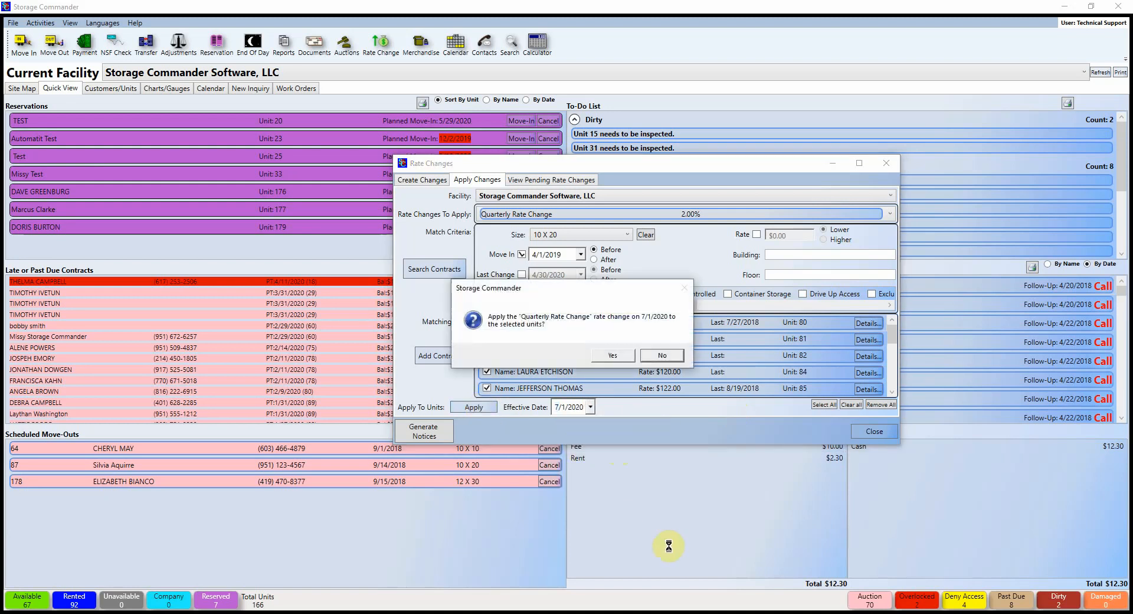
# Step: Confirm applying Quarterly Rate Change, review pending and created rate changes, then close Rate Changes
pyautogui.click(608, 357)
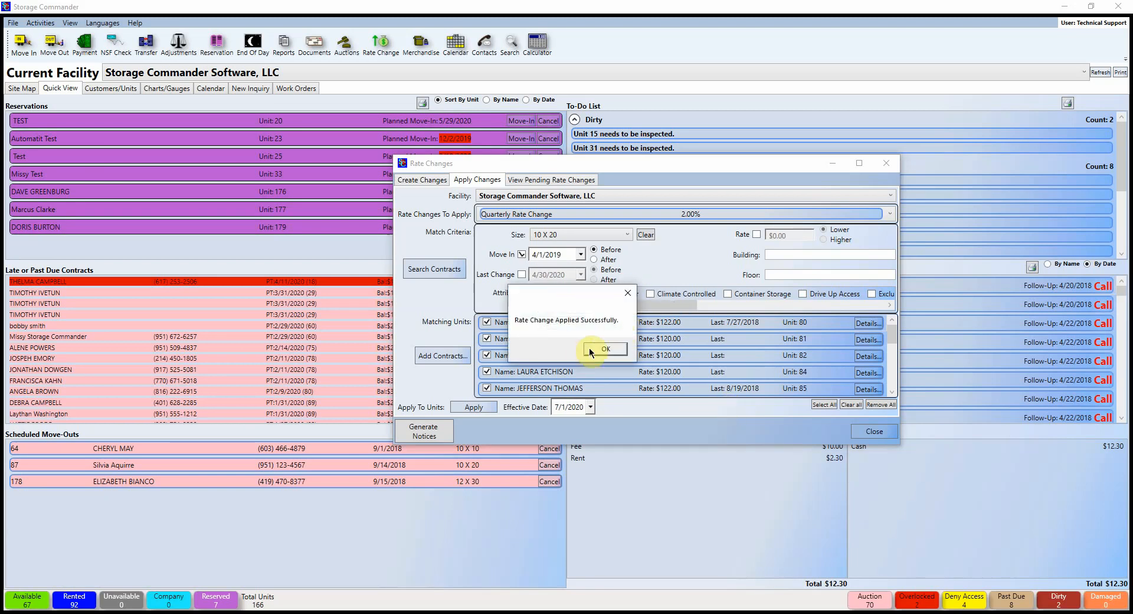
pyautogui.click(609, 352)
pyautogui.click(552, 180)
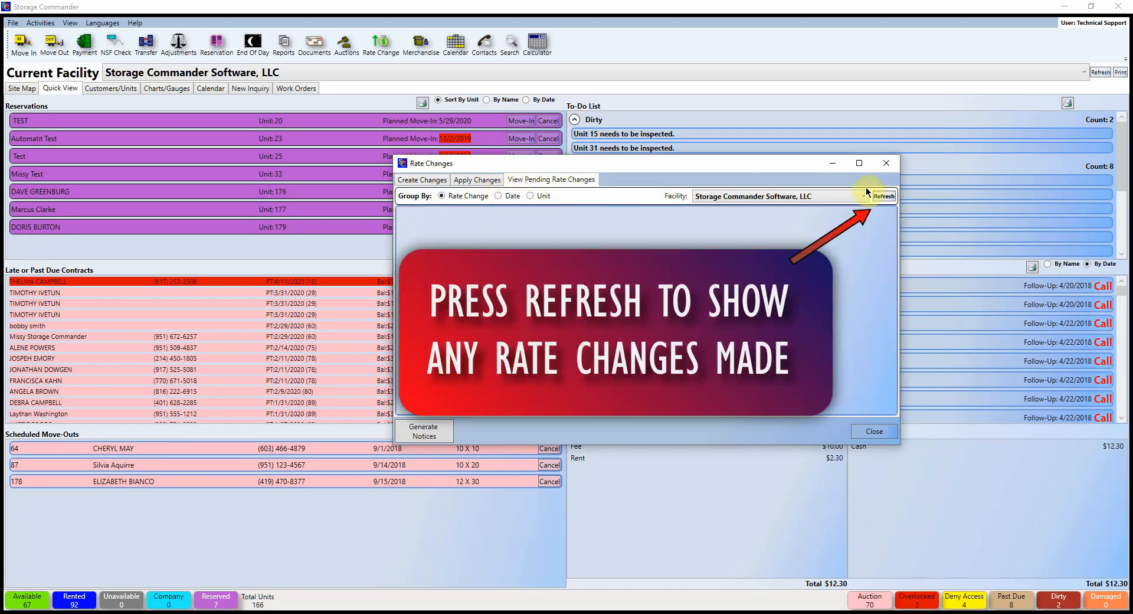
pyautogui.click(422, 182)
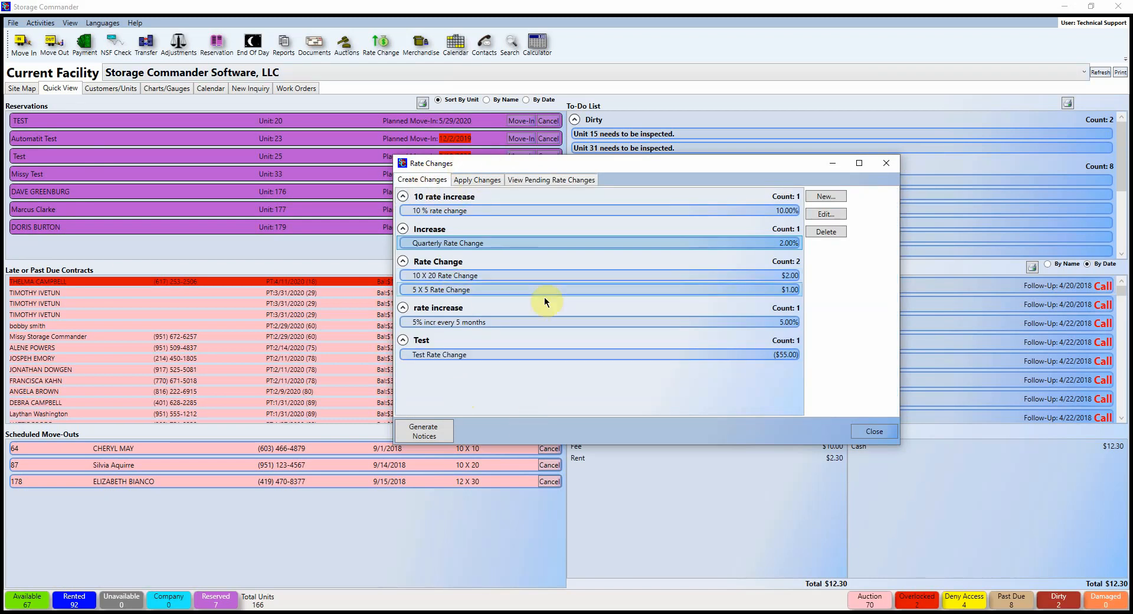
pyautogui.click(519, 180)
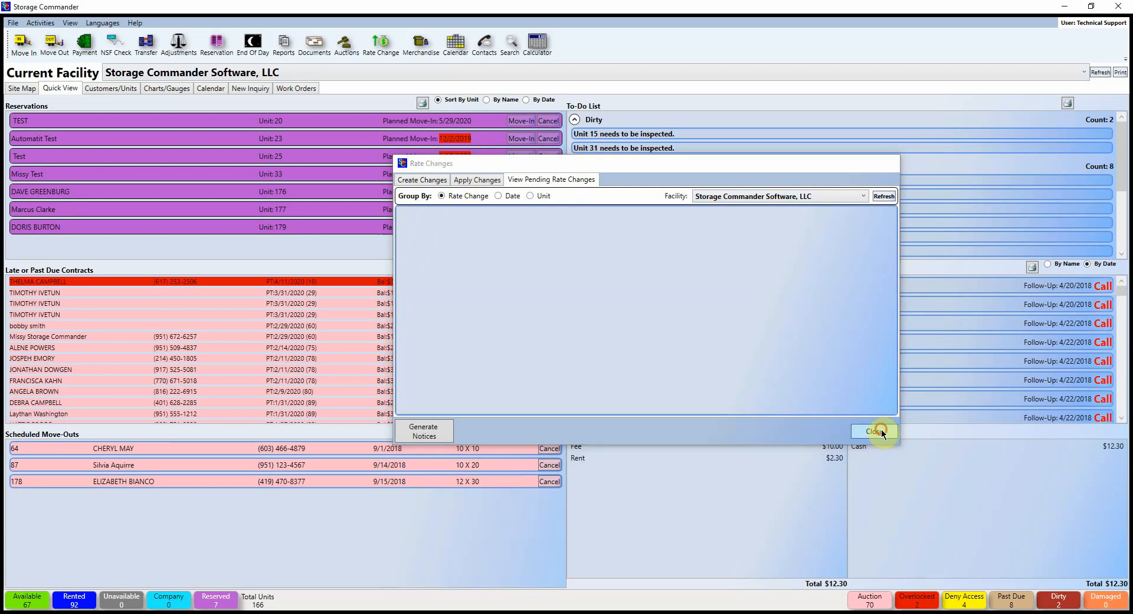
pyautogui.click(877, 432)
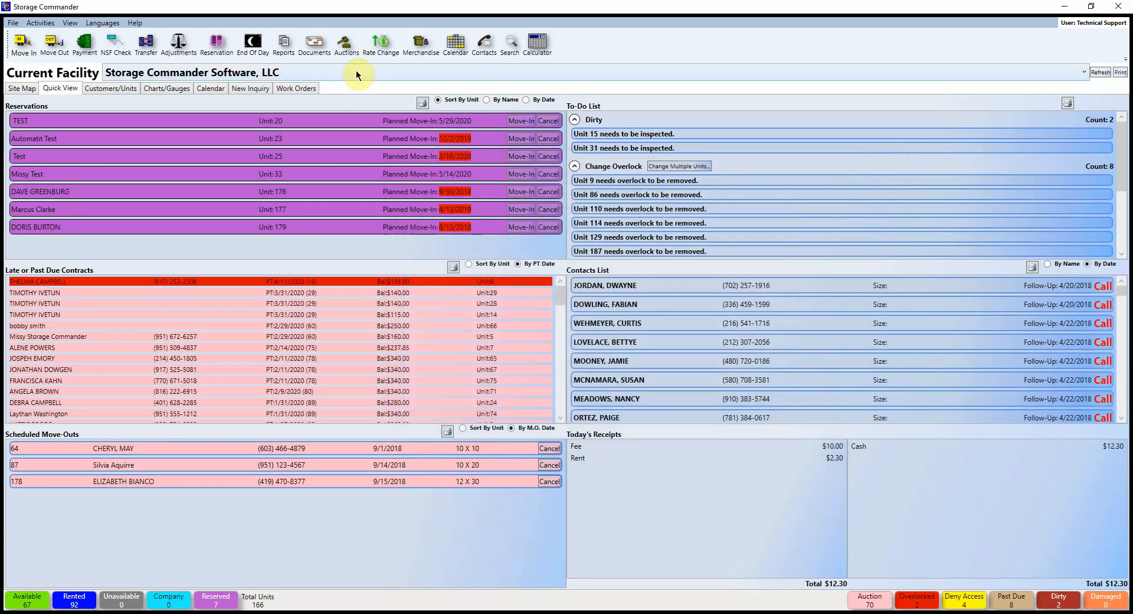
pyautogui.click(424, 47)
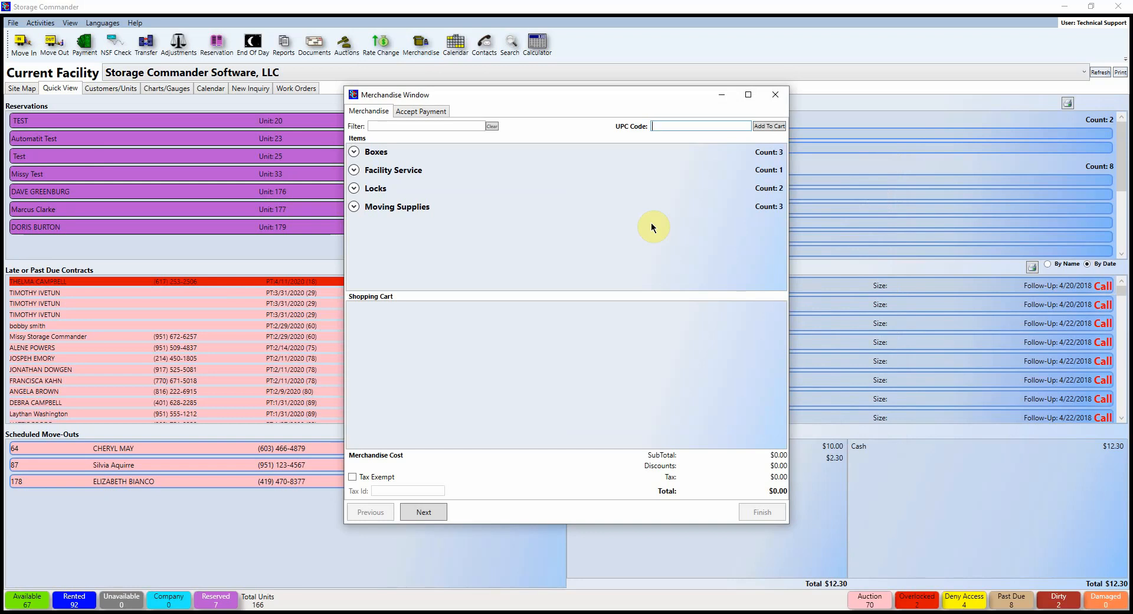
pyautogui.click(360, 155)
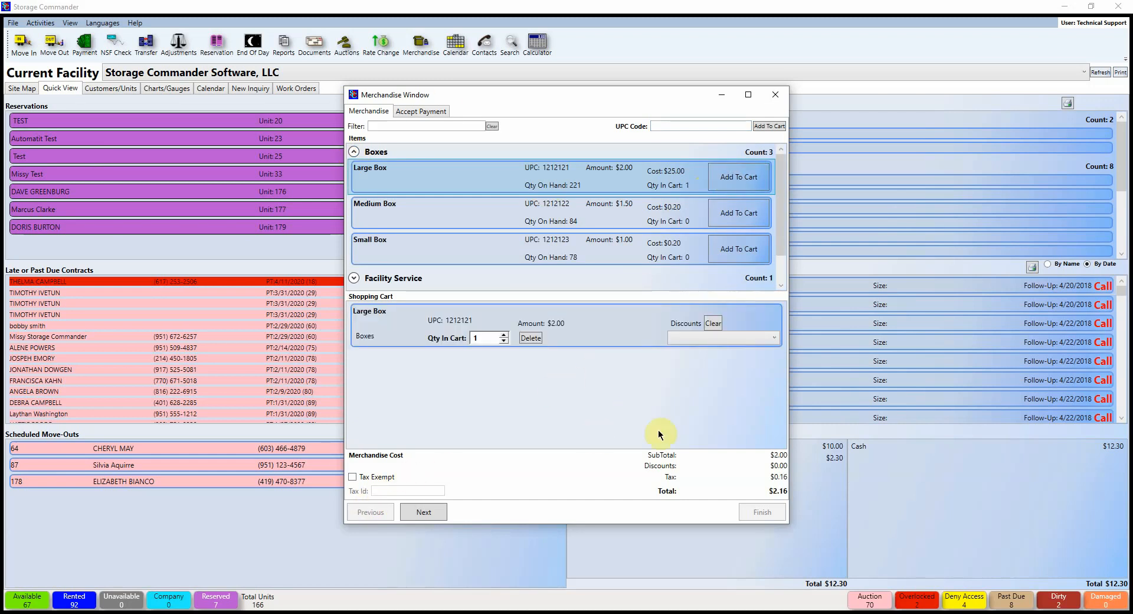
pyautogui.click(426, 110)
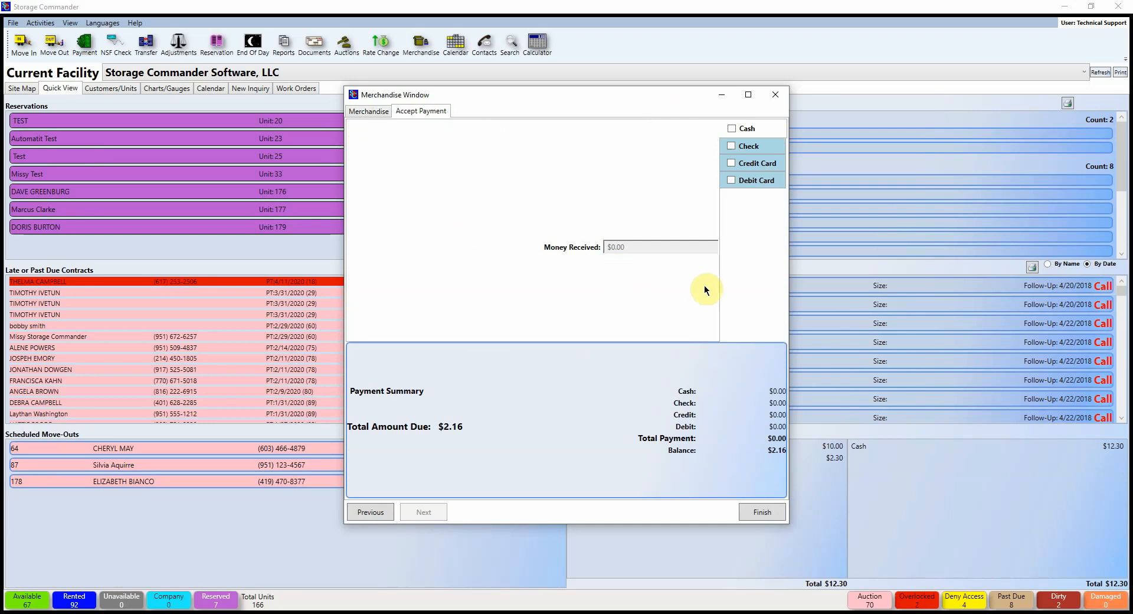
pyautogui.click(778, 94)
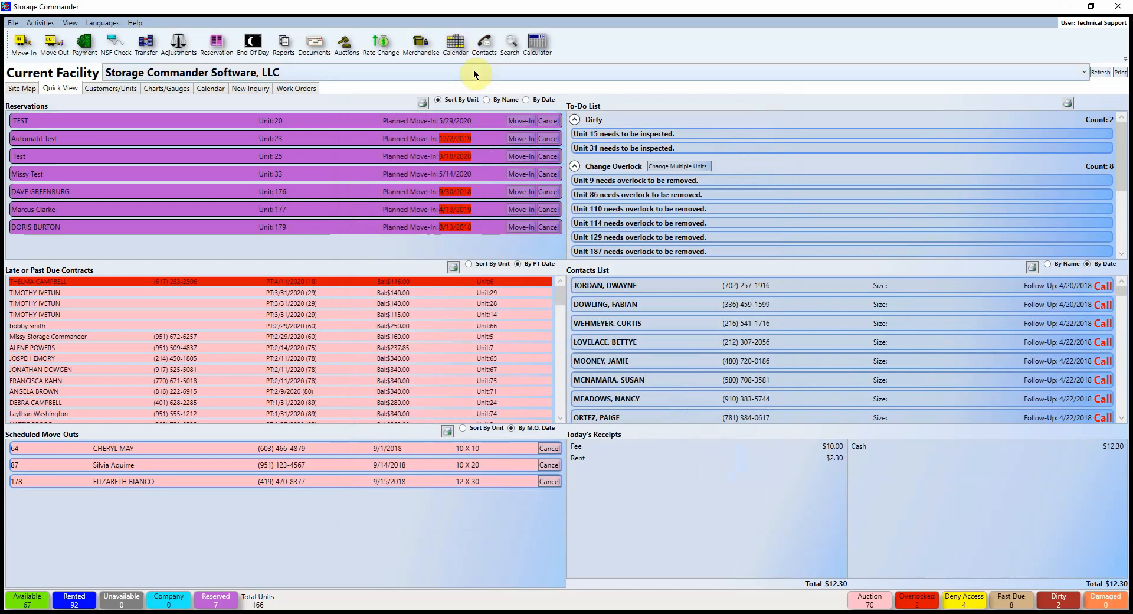
# Step: Run an Advanced Search on Contract Info using the customer's e-mail address
pyautogui.click(509, 43)
pyautogui.moveTo(596, 135); pyautogui.dragTo(707, 130)
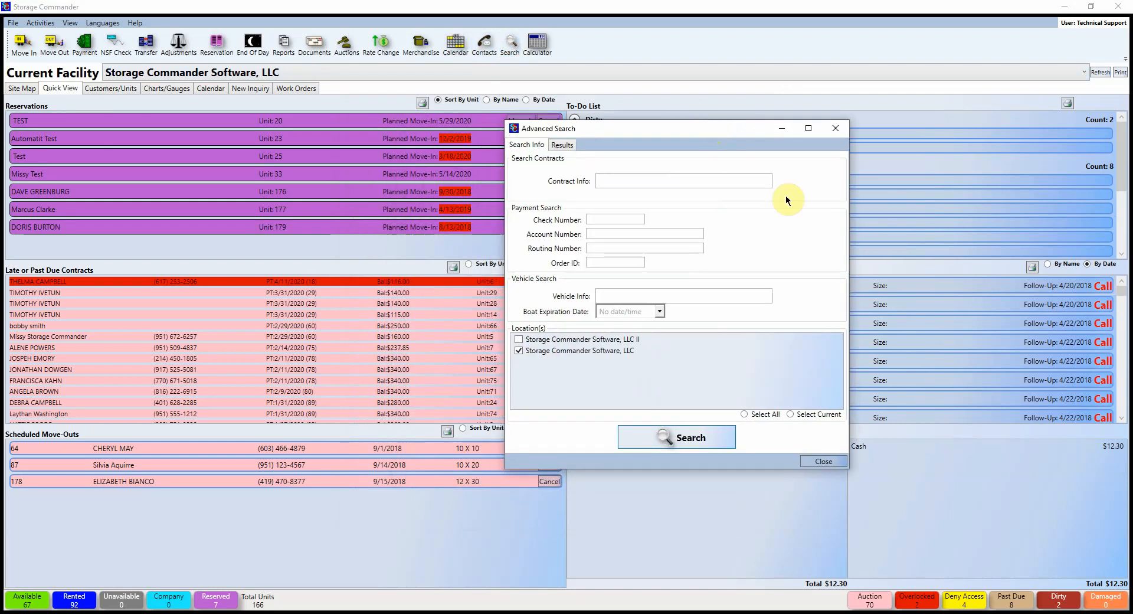
pyautogui.click(614, 180)
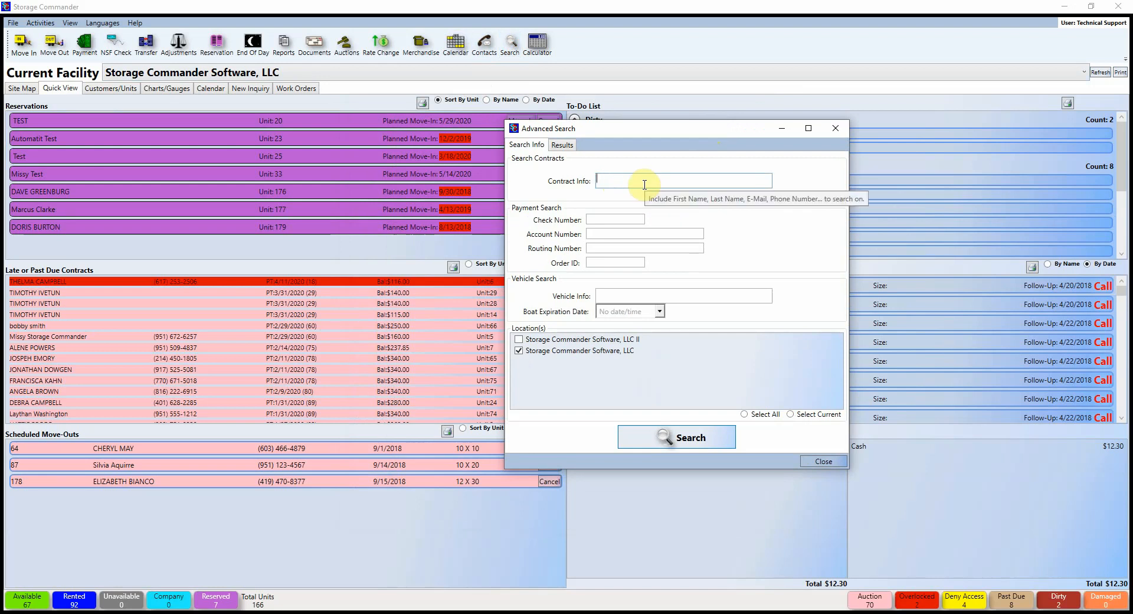
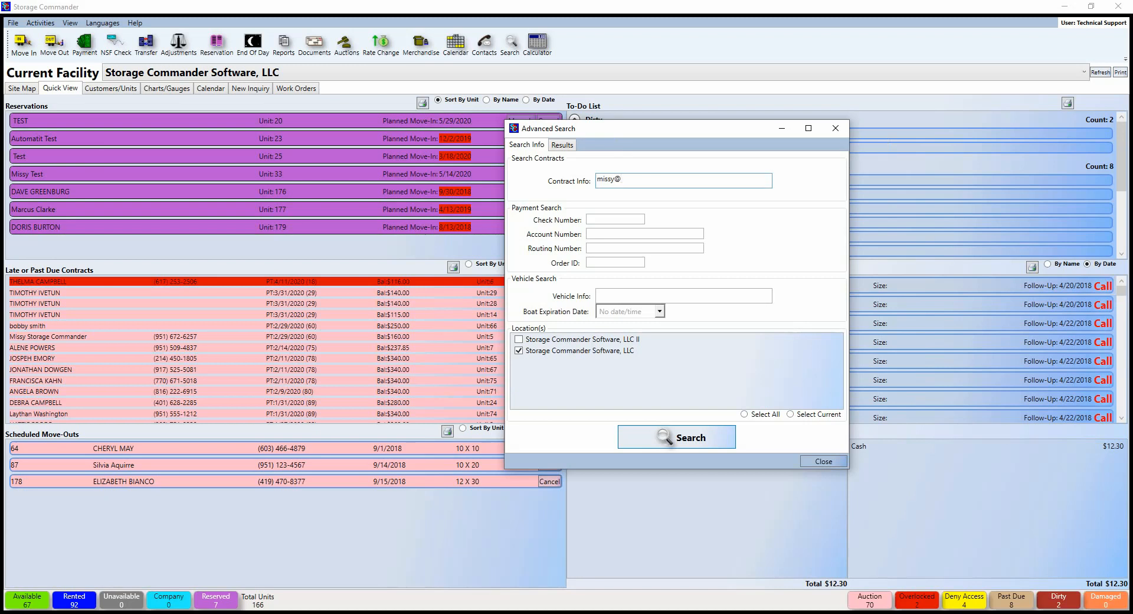
pyautogui.press('Return')
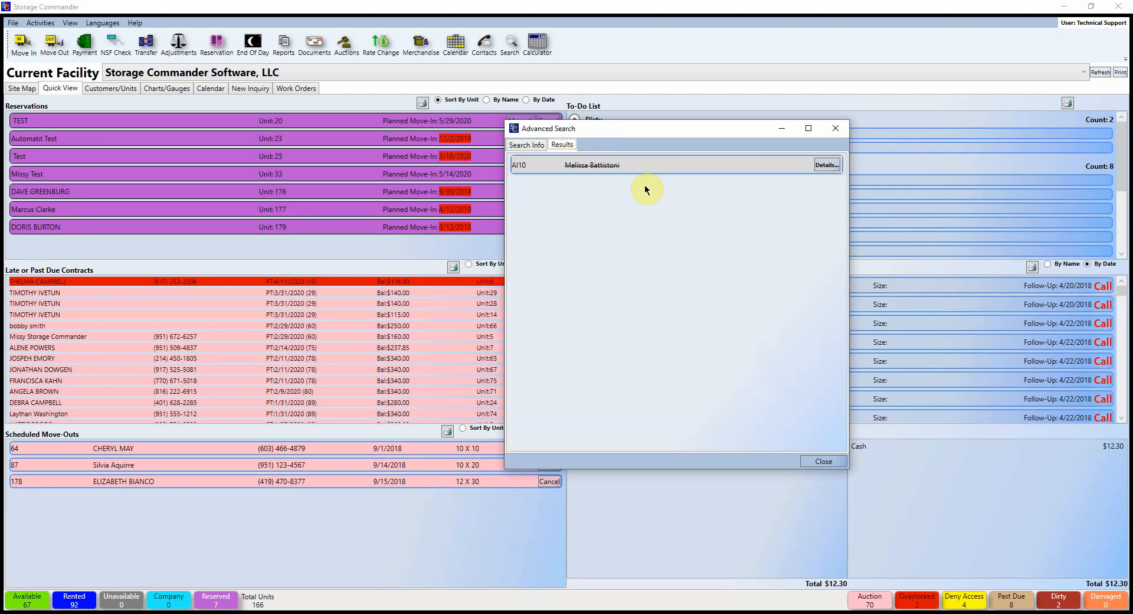
# Step: Clear the field and search with a second contact e-mail, listing units 15, 2 and 5
pyautogui.click(527, 145)
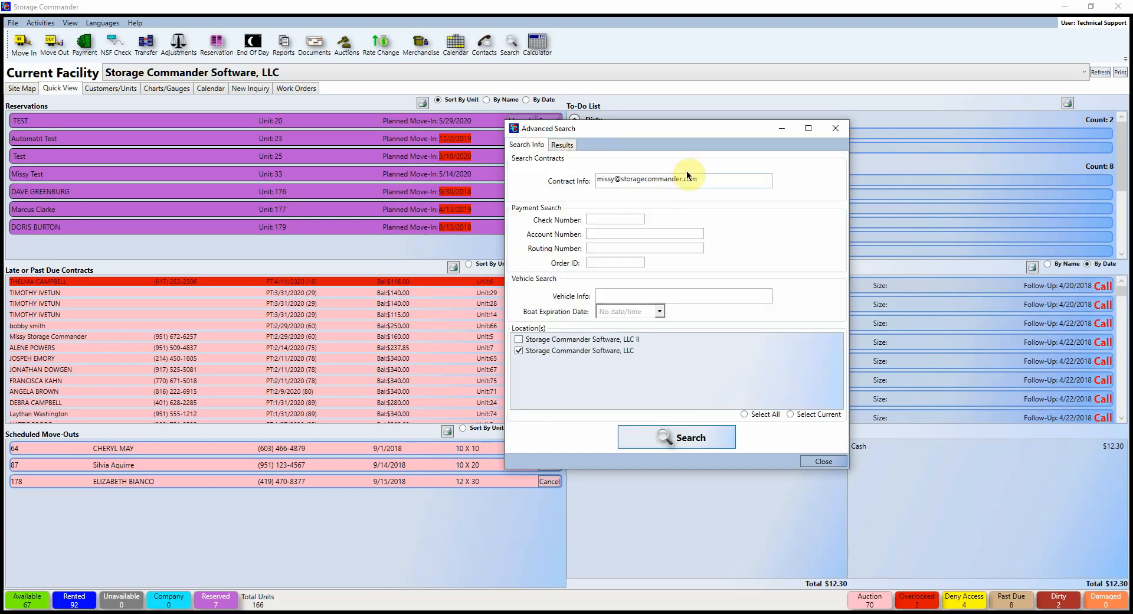
pyautogui.moveTo(703, 178); pyautogui.dragTo(683, 179)
pyautogui.moveTo(569, 181); pyautogui.dragTo(537, 182)
pyautogui.press('BackSpace')
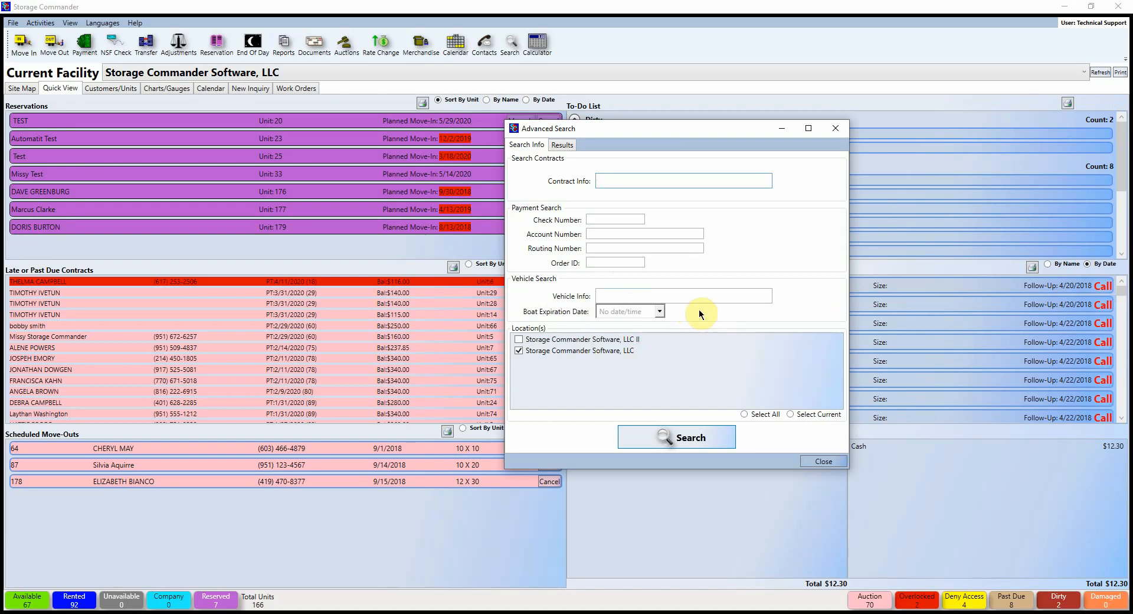
pyautogui.moveTo(634, 296)
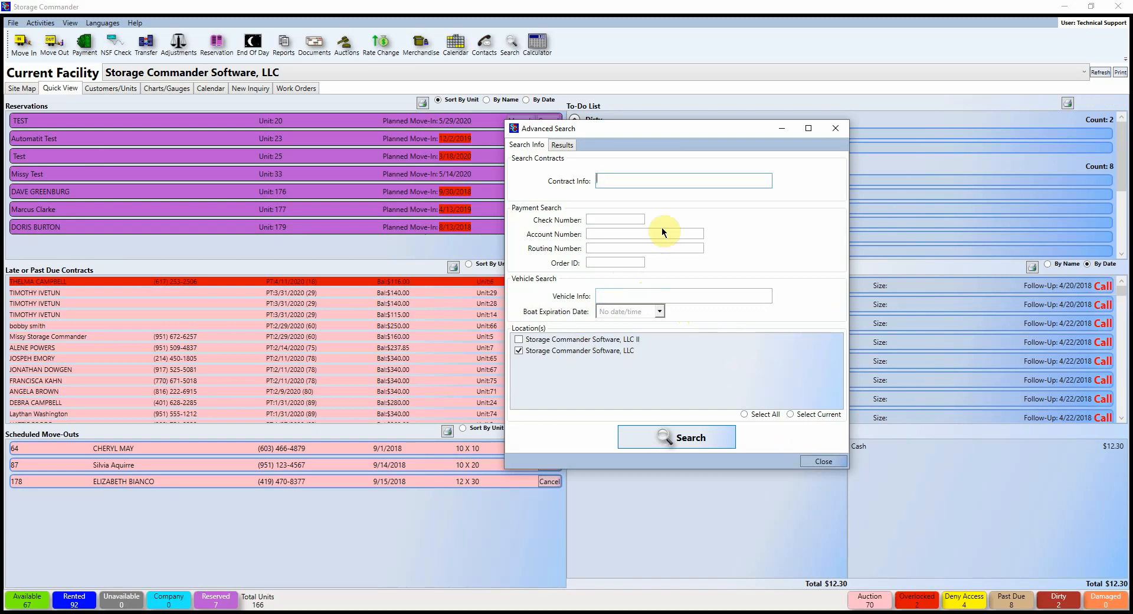
pyautogui.click(630, 179)
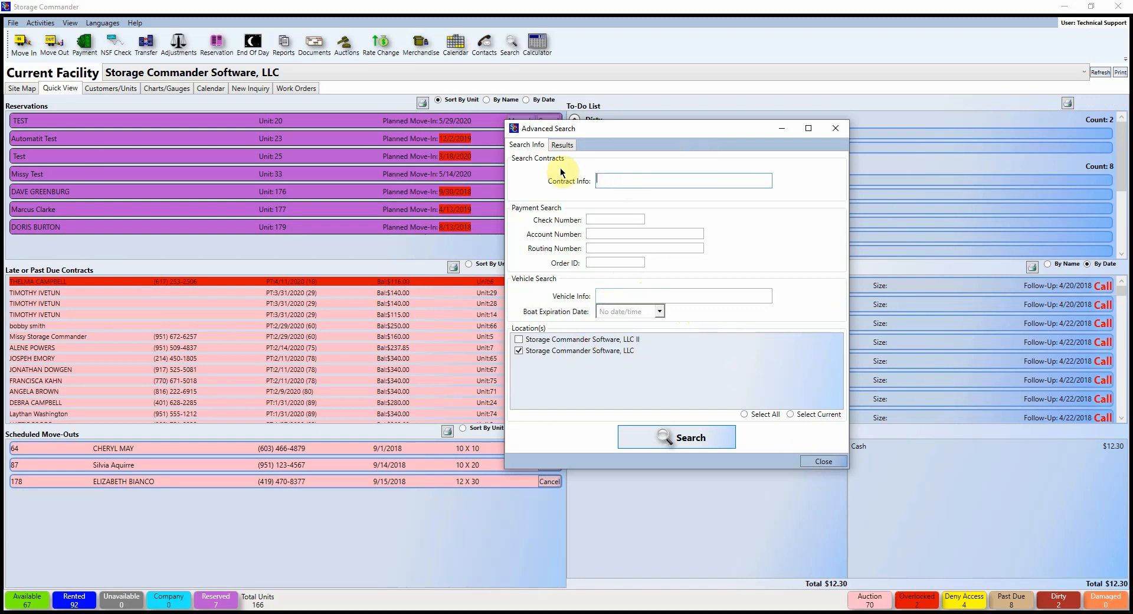
pyautogui.press('Return')
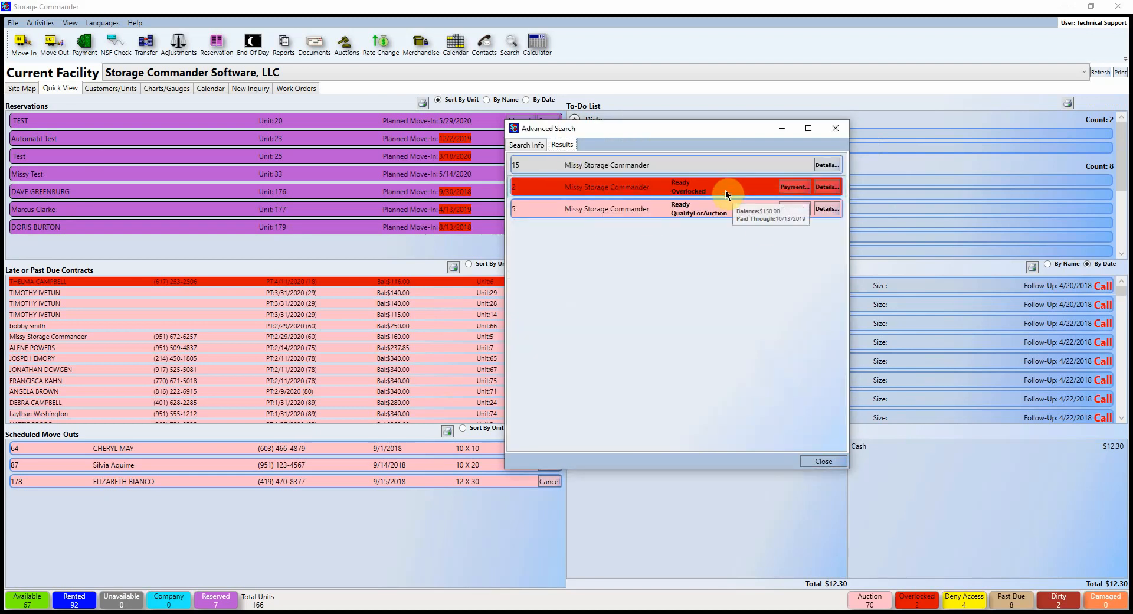
# Step: Start a payment for the overlocked unit 2 contract, then clear the unit selection
pyautogui.click(827, 187)
pyautogui.click(796, 208)
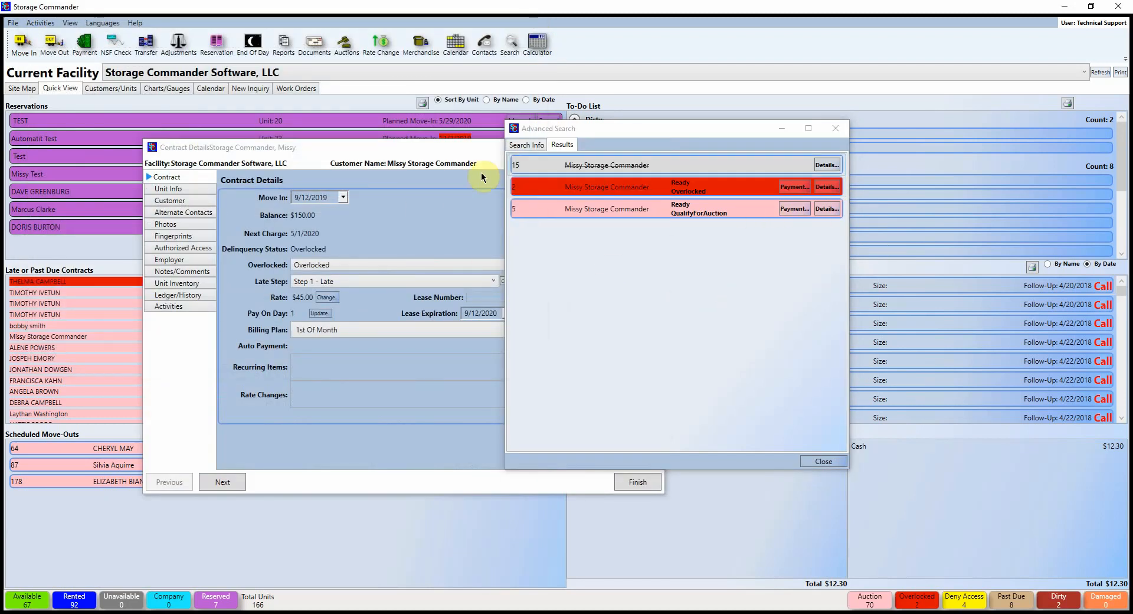
pyautogui.click(794, 186)
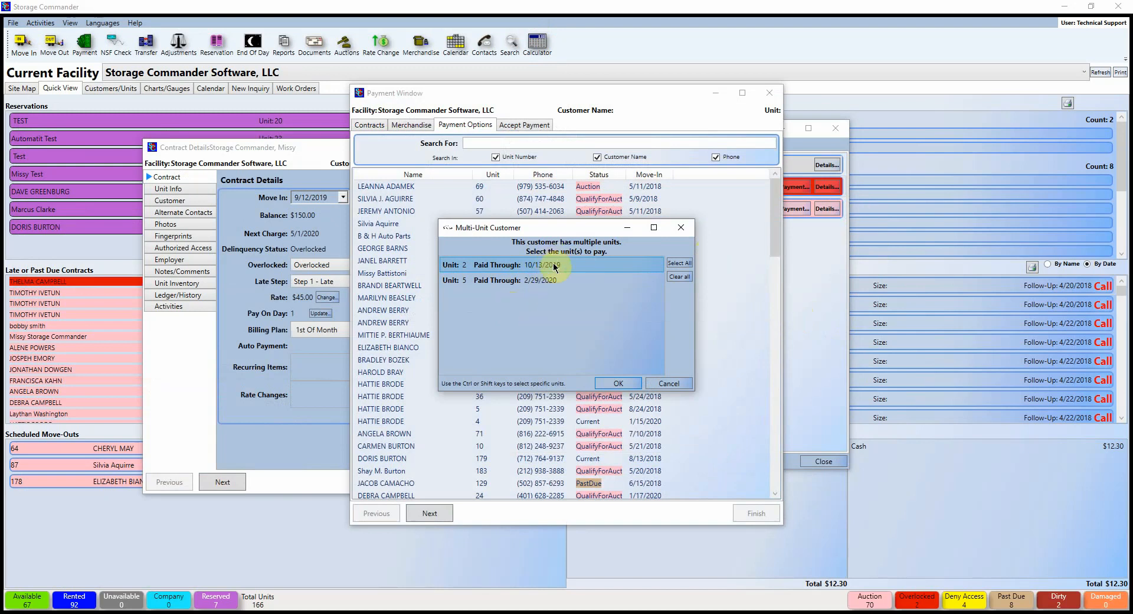
pyautogui.click(679, 276)
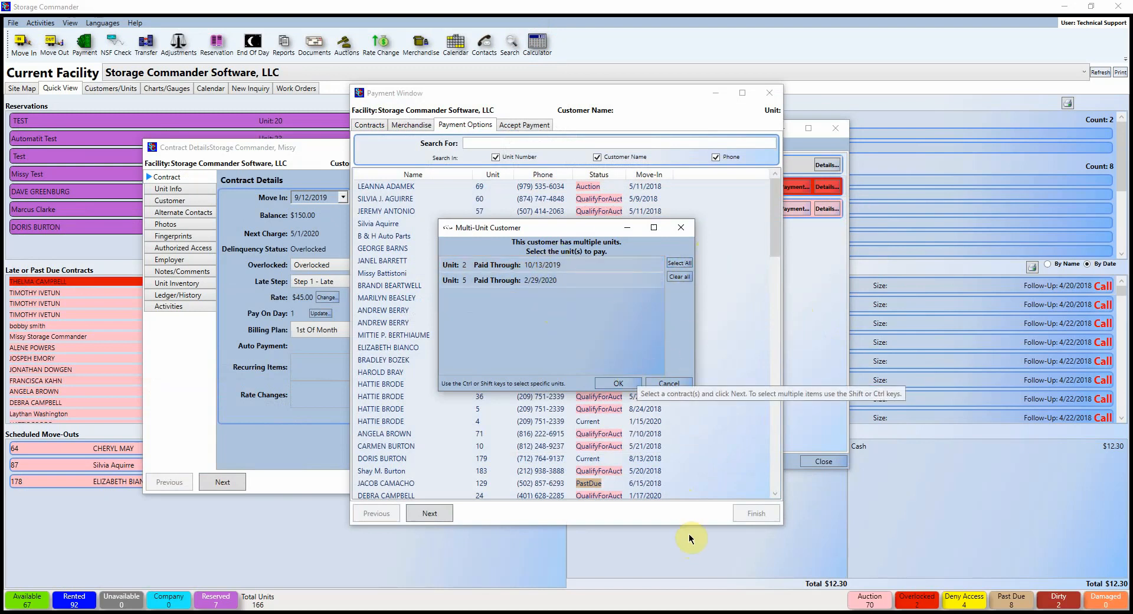
# Step: Close the Multi-Unit Customer, Payment, Advanced Search and Contract Details windows
pyautogui.click(680, 228)
pyautogui.click(770, 93)
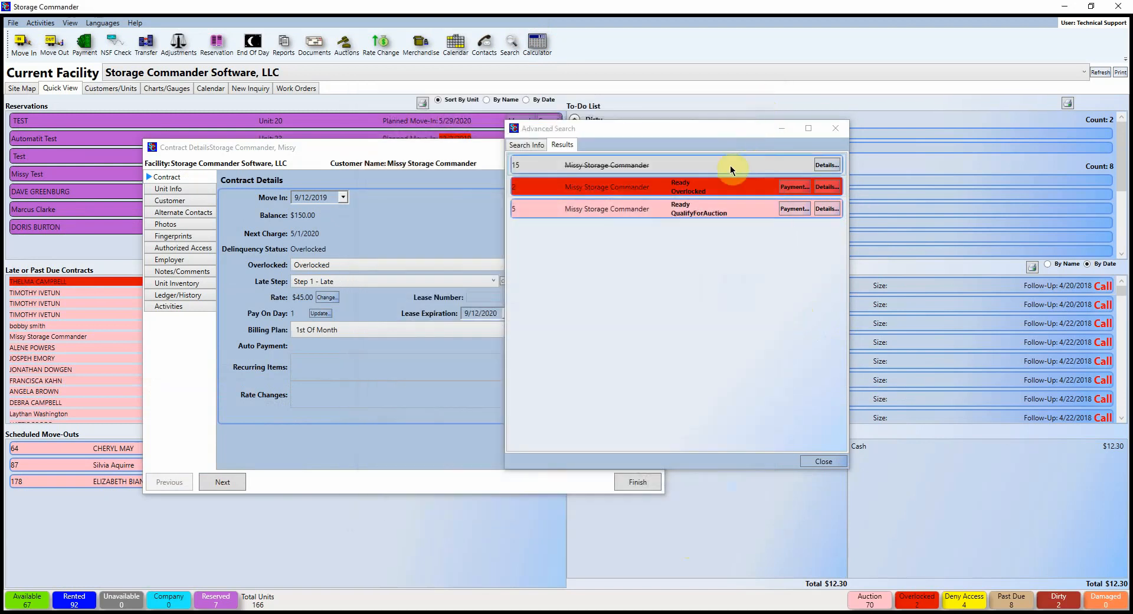
pyautogui.click(832, 134)
pyautogui.click(655, 147)
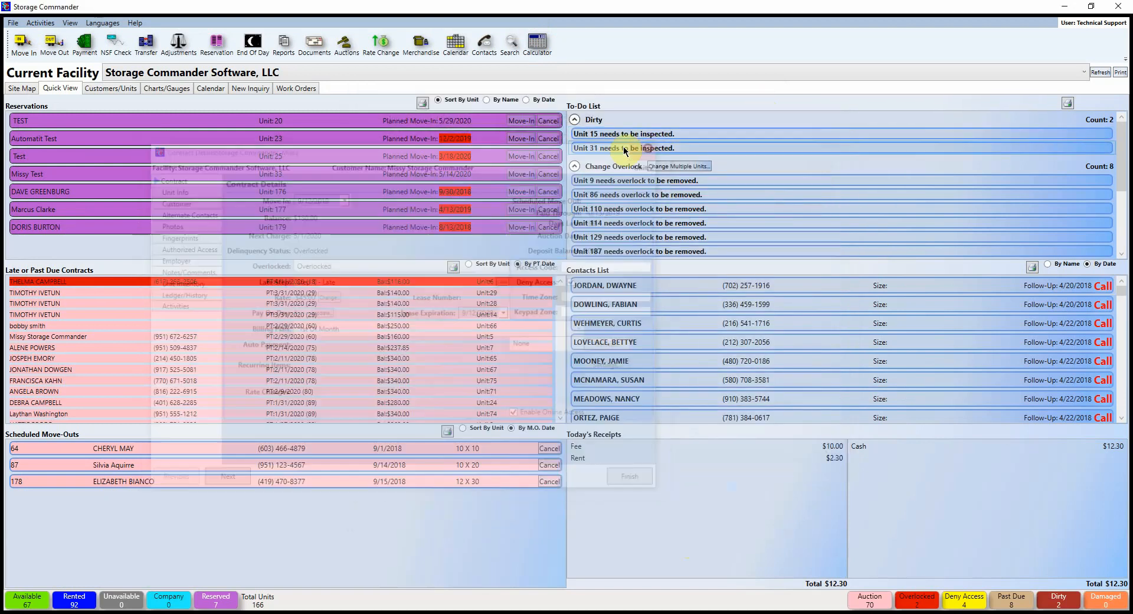
# Step: Open the Prorate Calculator for a move-in and enter a monthly rate of 150
pyautogui.click(537, 43)
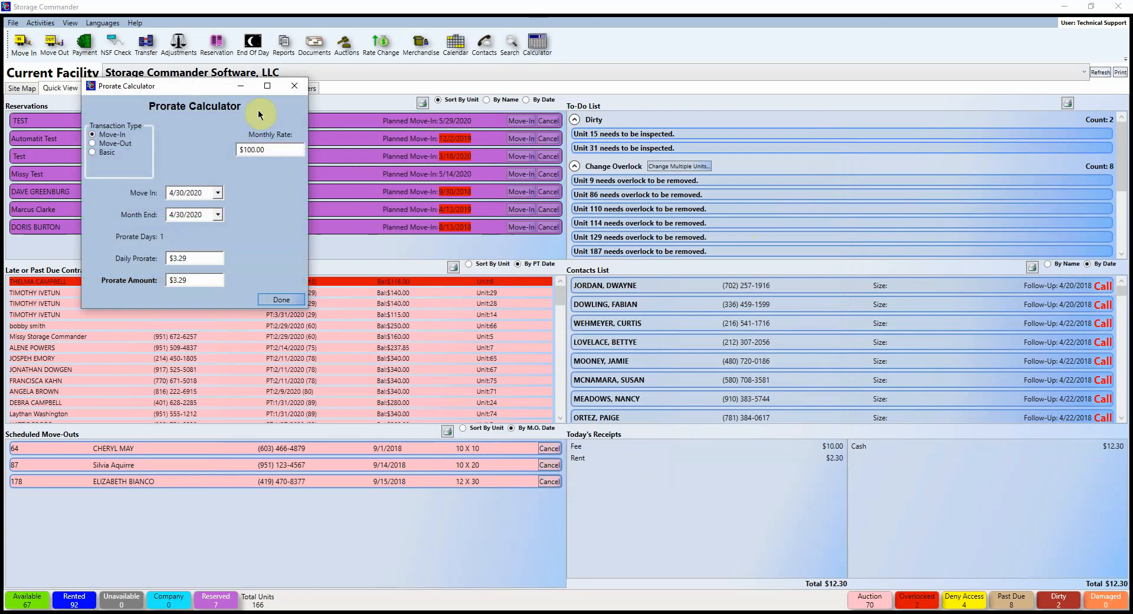
pyautogui.moveTo(180, 86); pyautogui.dragTo(620, 183)
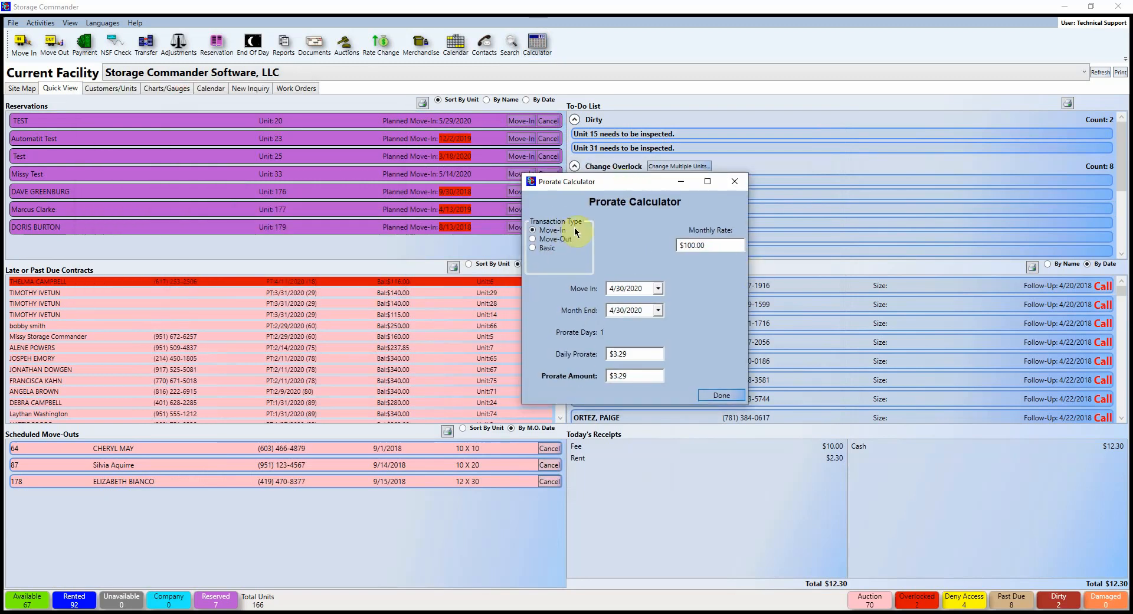
pyautogui.click(599, 223)
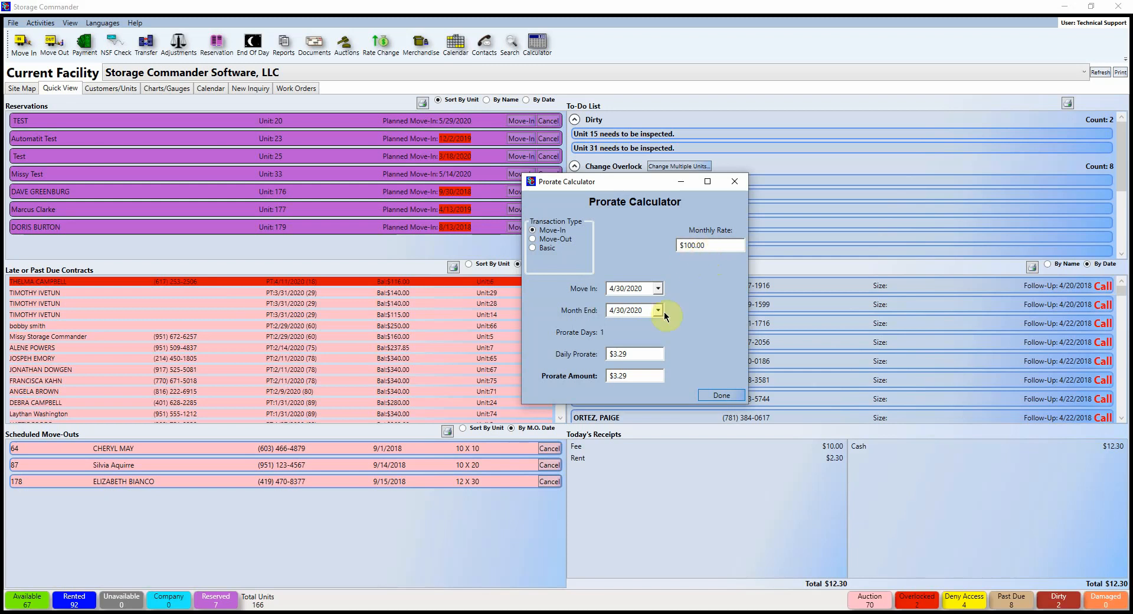
pyautogui.click(713, 250)
pyautogui.write('150')
pyautogui.press('Return')
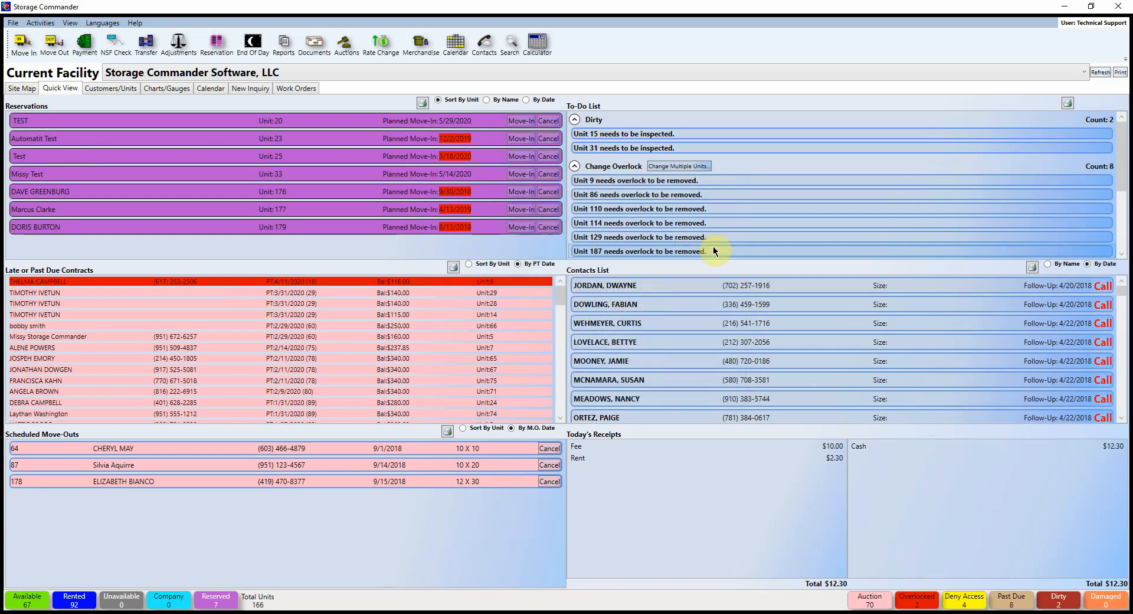
# Step: Reopen the calculator and commit a $150.00 monthly rate, giving a $4.93 daily prorate
pyautogui.click(537, 42)
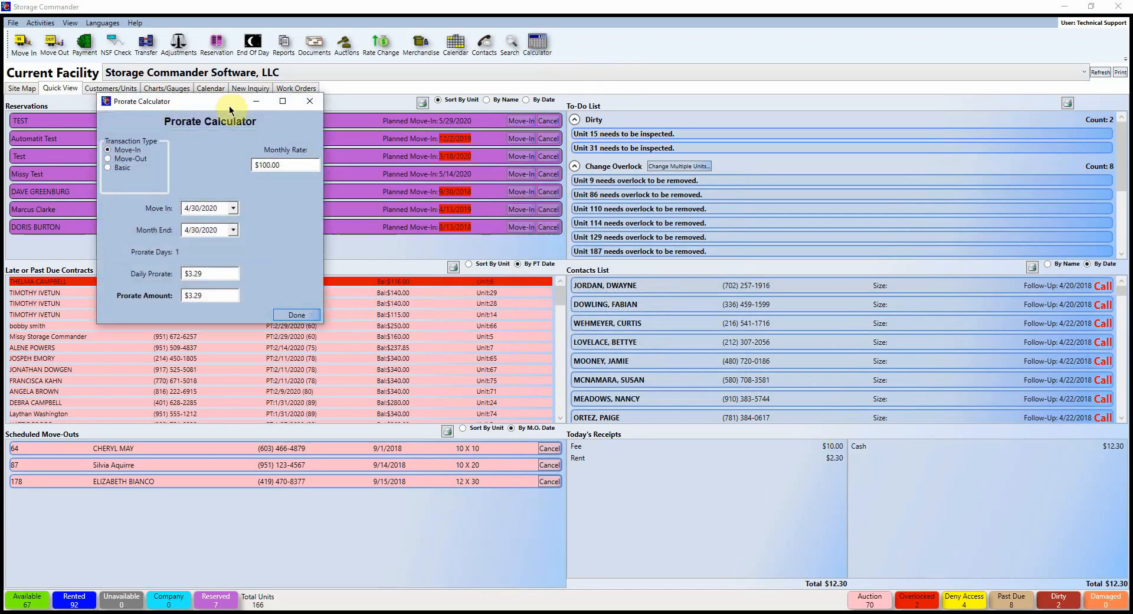
pyautogui.moveTo(233, 98); pyautogui.dragTo(652, 176)
pyautogui.click(719, 253)
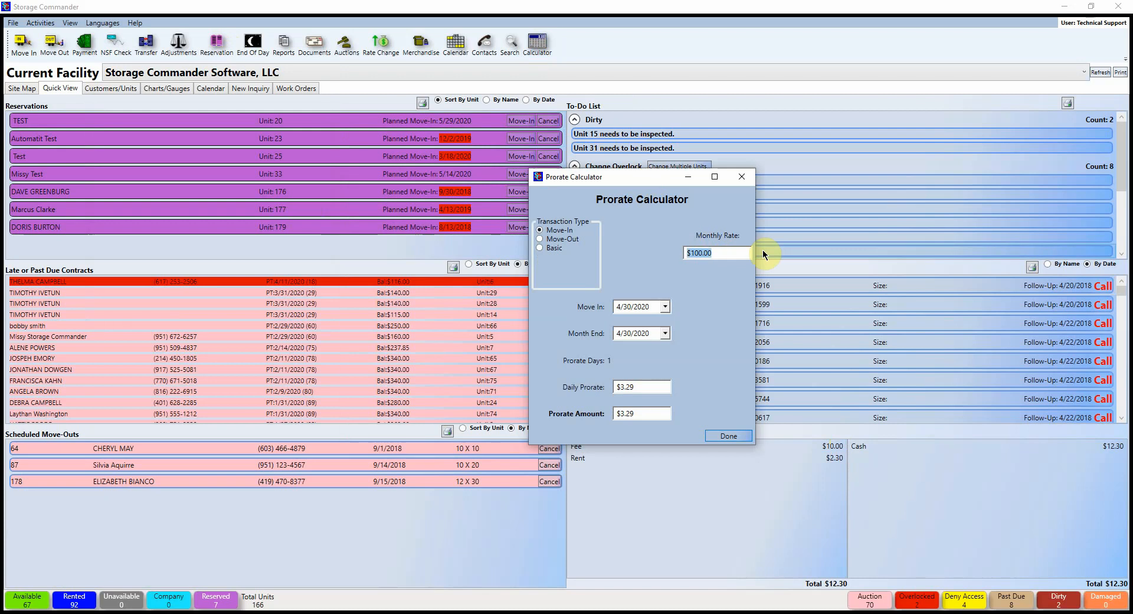
pyautogui.write('150.0')
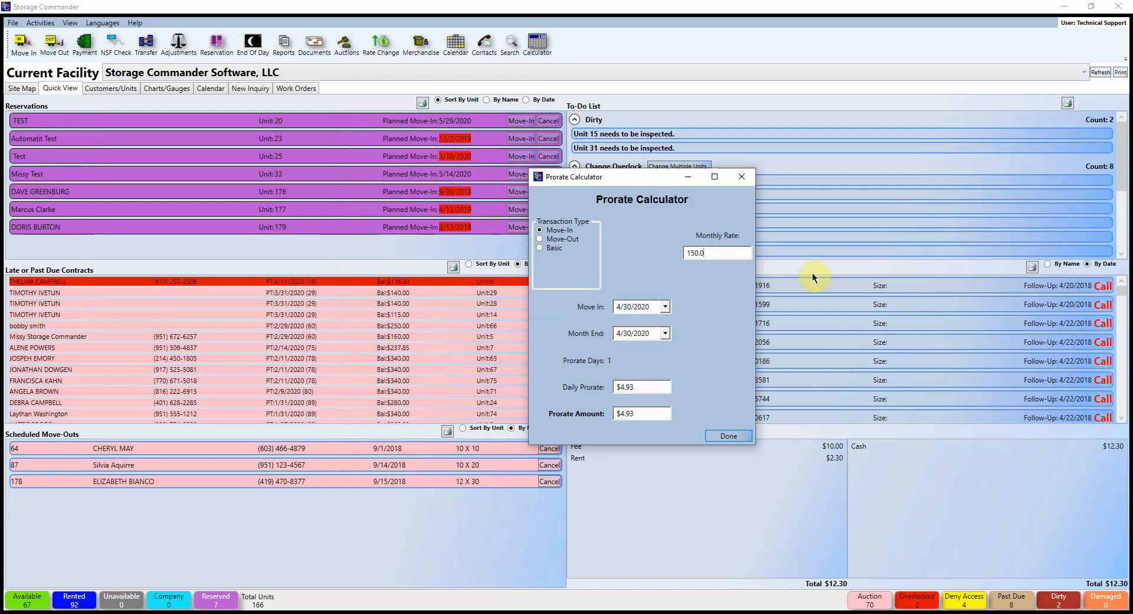
pyautogui.write('0')
pyautogui.click(645, 334)
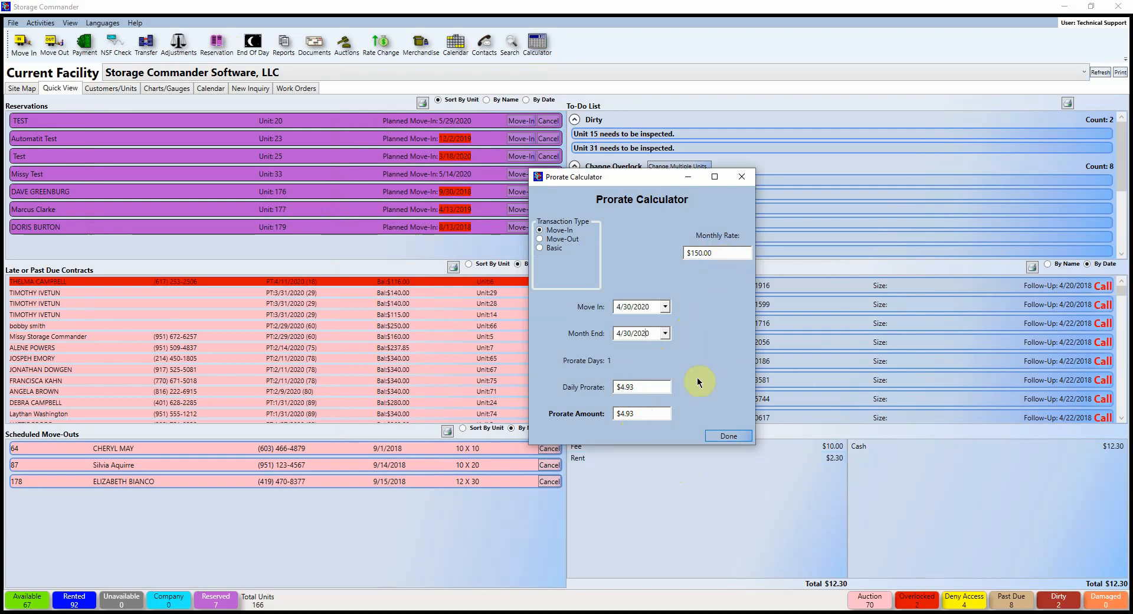
pyautogui.click(658, 444)
pyautogui.moveTo(658, 445); pyautogui.dragTo(654, 421)
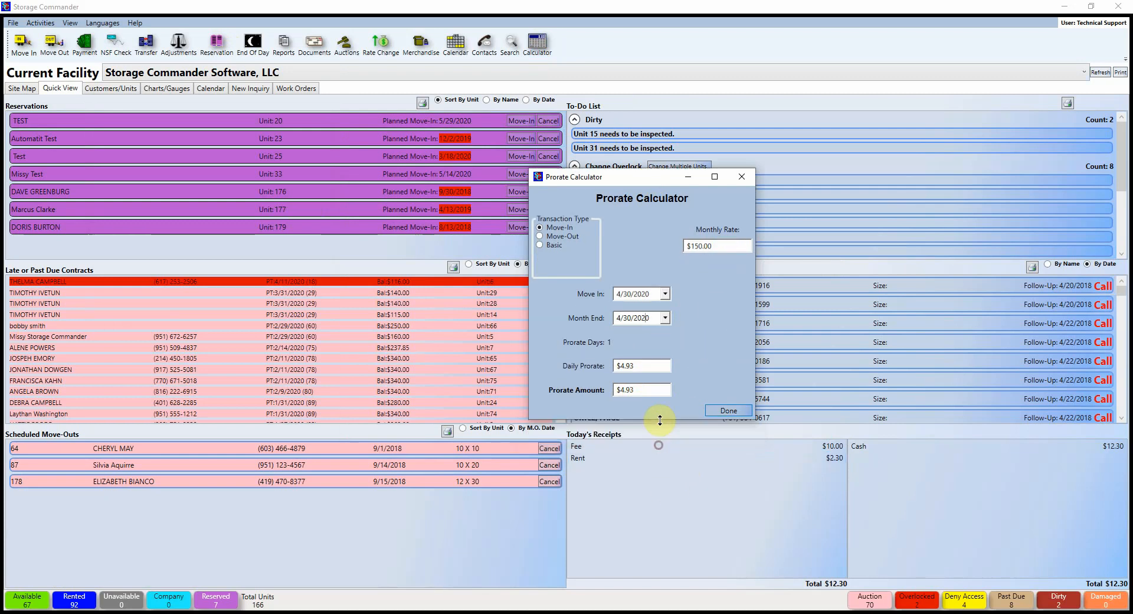
# Step: Try Move-Out by days used, then Basic ($147.90 for 30 days), and close the calculator
pyautogui.click(539, 236)
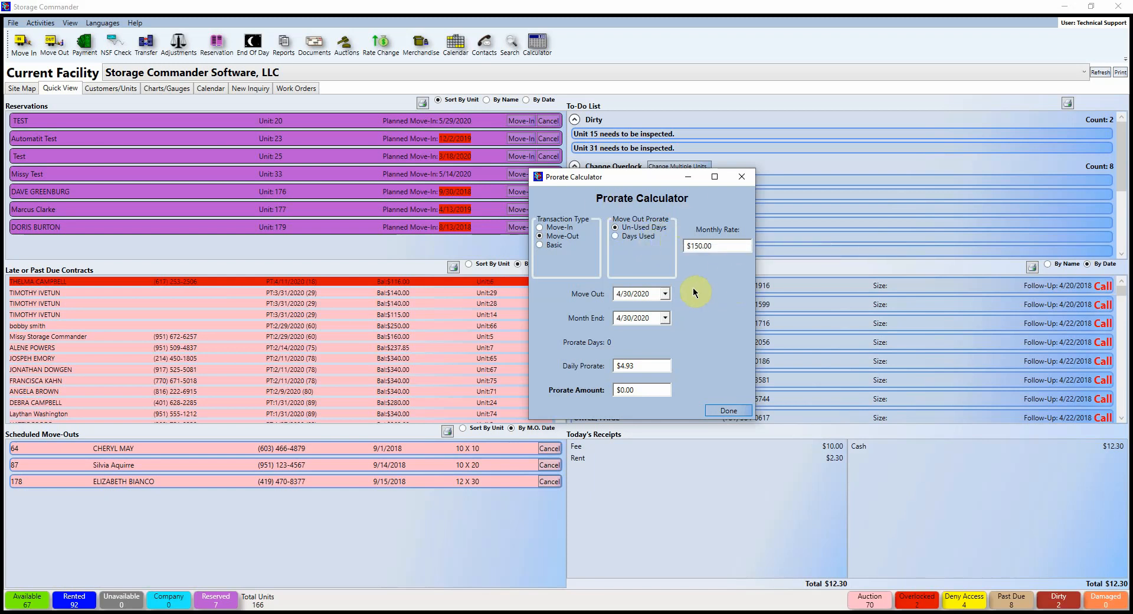
pyautogui.click(616, 235)
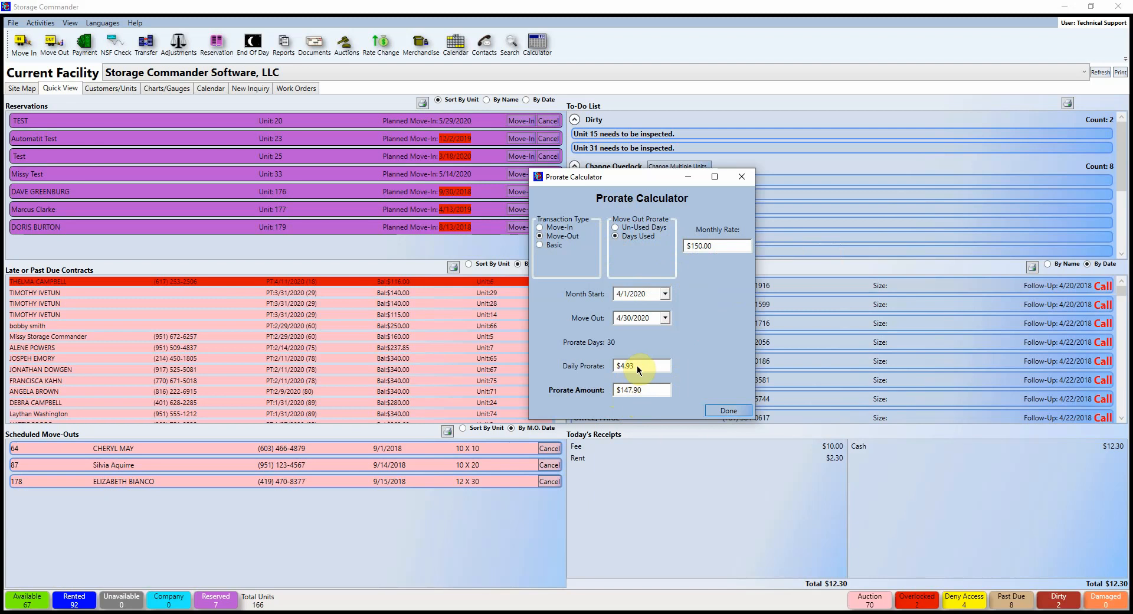
pyautogui.click(540, 244)
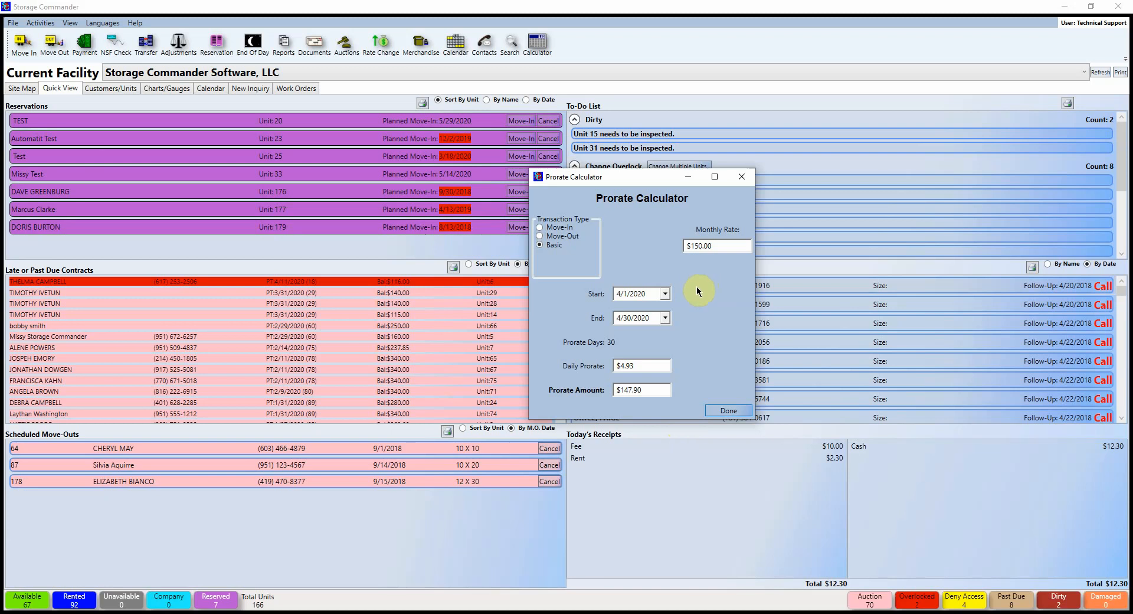
pyautogui.click(741, 176)
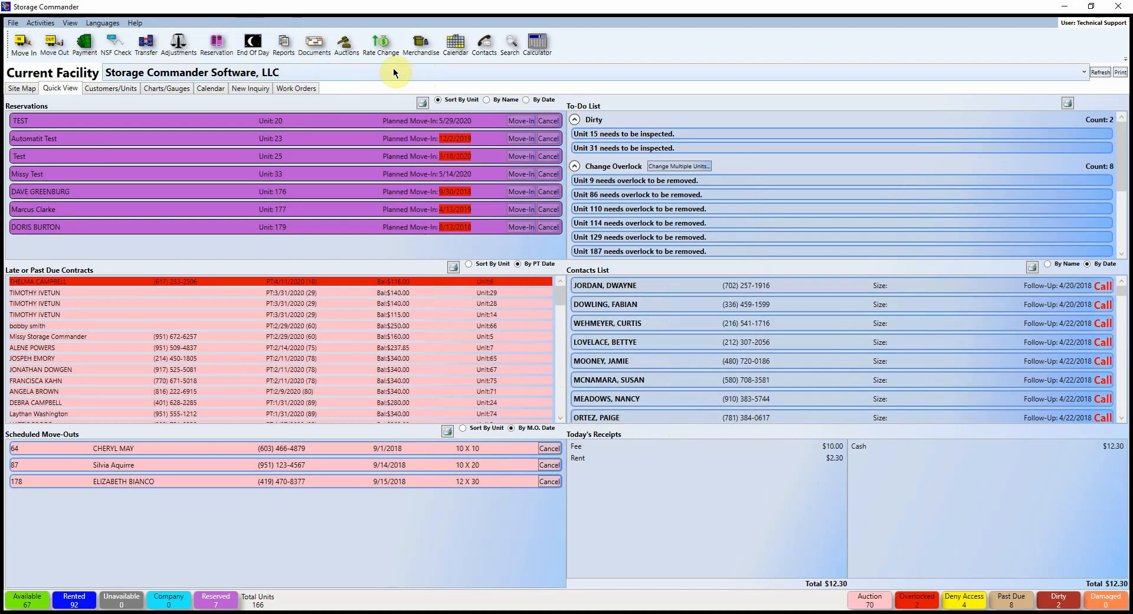
# Step: On Customers/Units, browse Charge An Account items for unit 35, close it, then right-click unit 135
pyautogui.click(112, 88)
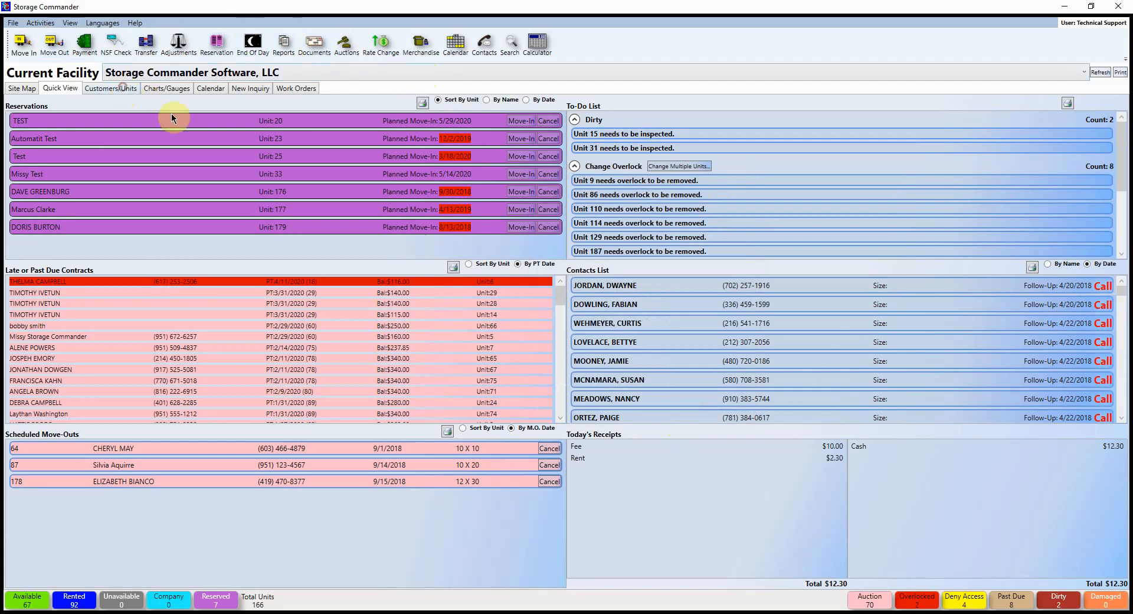
pyautogui.rightClick(608, 162)
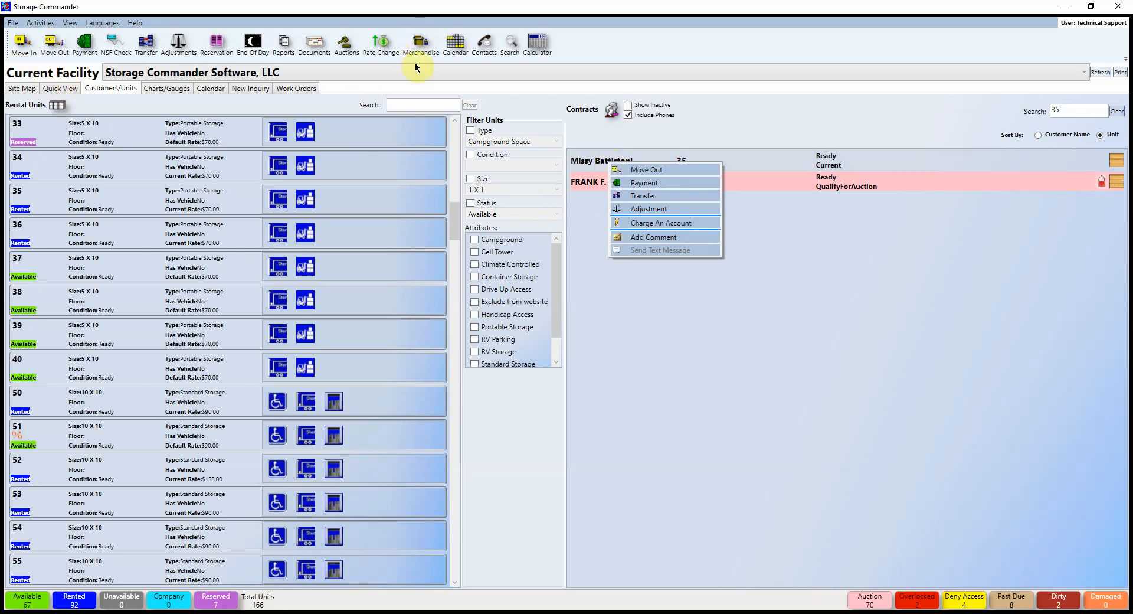
pyautogui.click(649, 223)
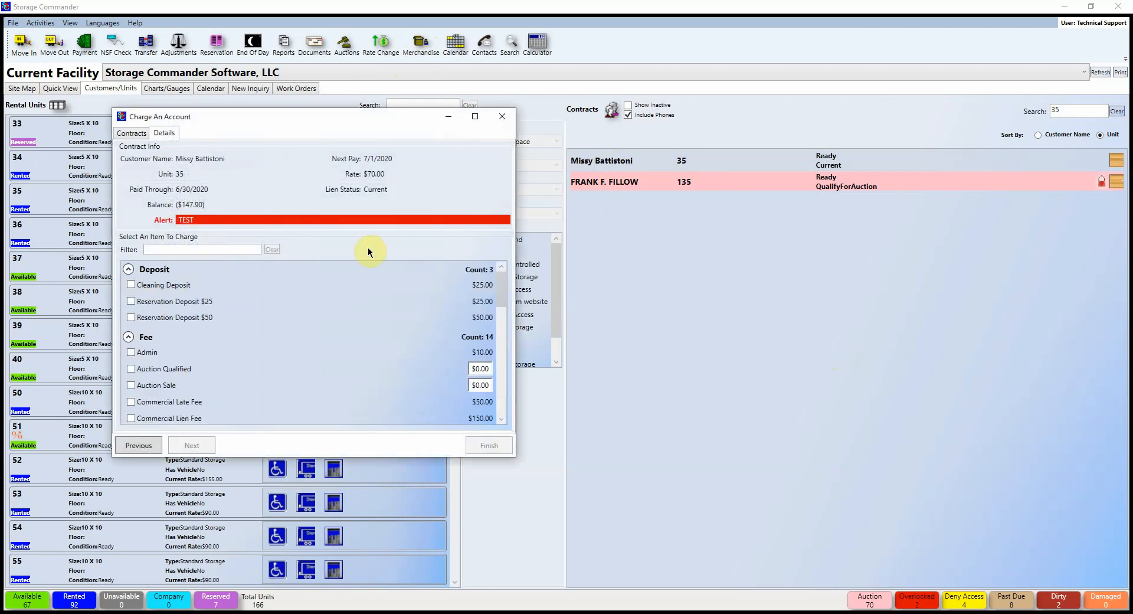
pyautogui.scroll(-5, 445, 352)
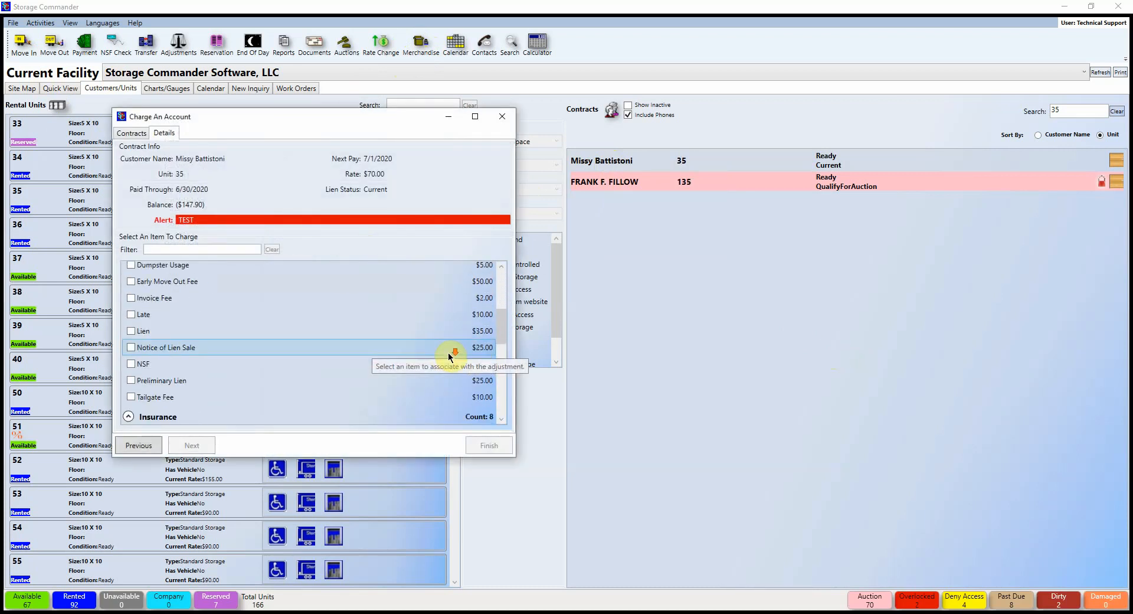
pyautogui.scroll(-5, 449, 356)
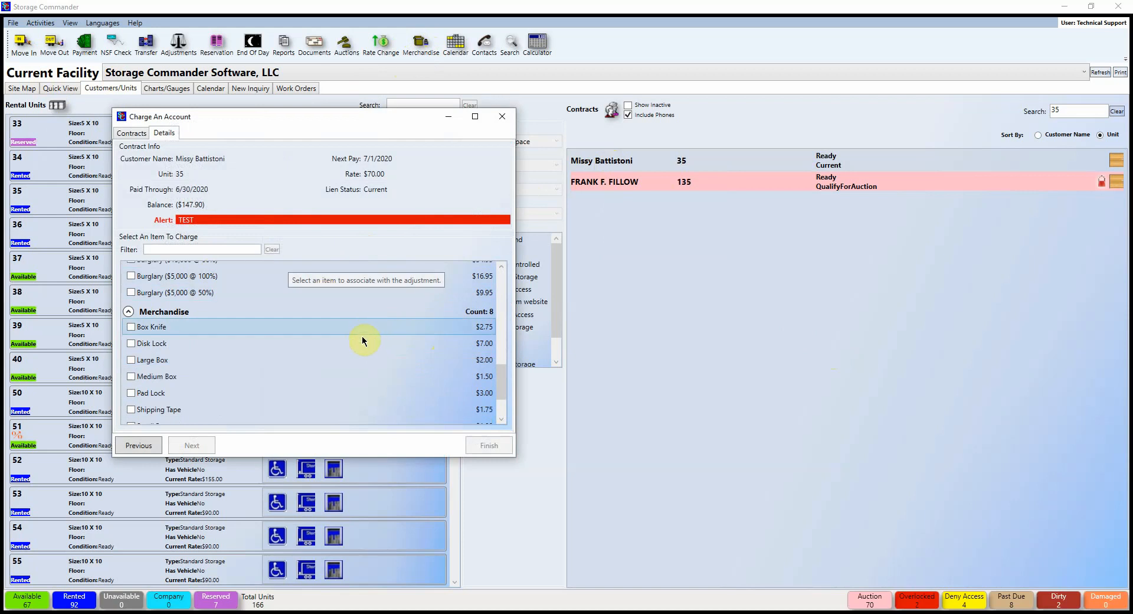
pyautogui.click(504, 118)
pyautogui.rightClick(597, 181)
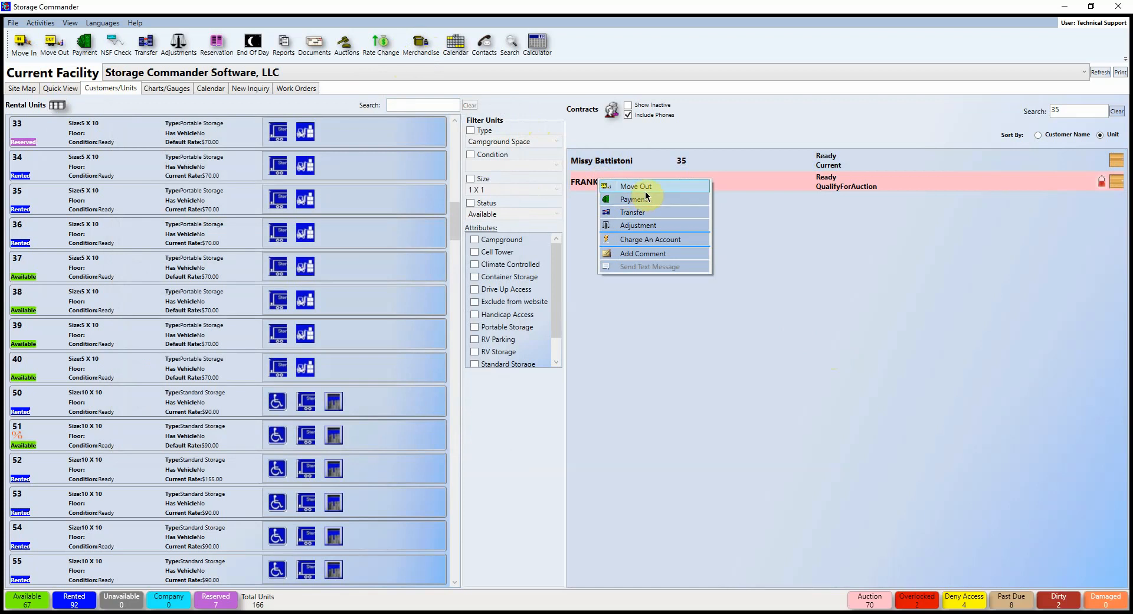
# Step: In Receive Merchandise, add 10 Large Boxes to inventory and confirm the received message
pyautogui.click(810, 329)
pyautogui.click(43, 23)
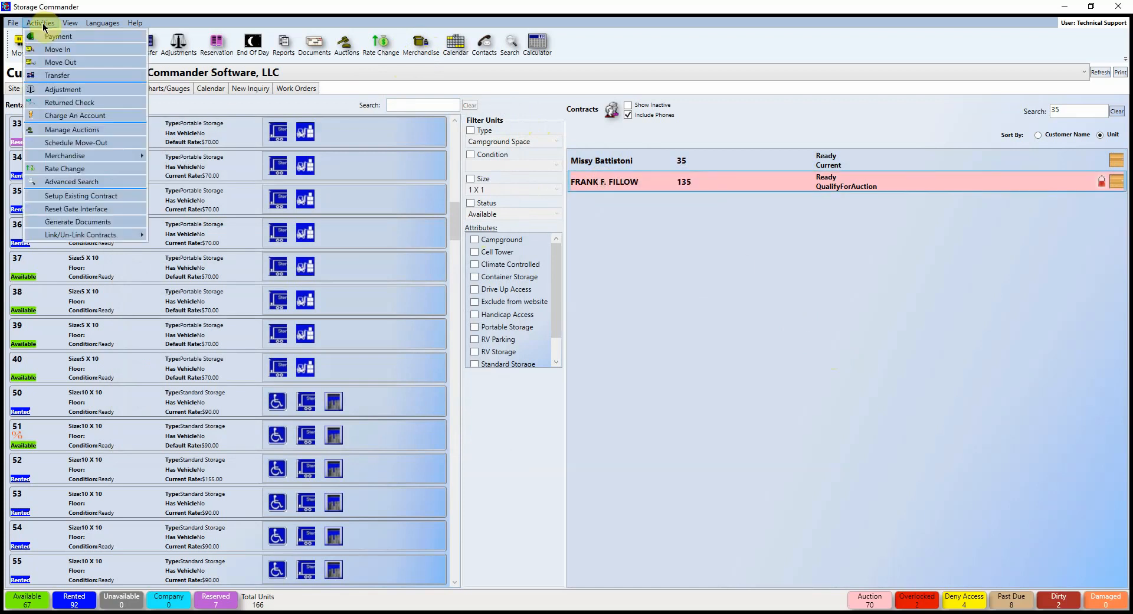
pyautogui.moveTo(136, 158)
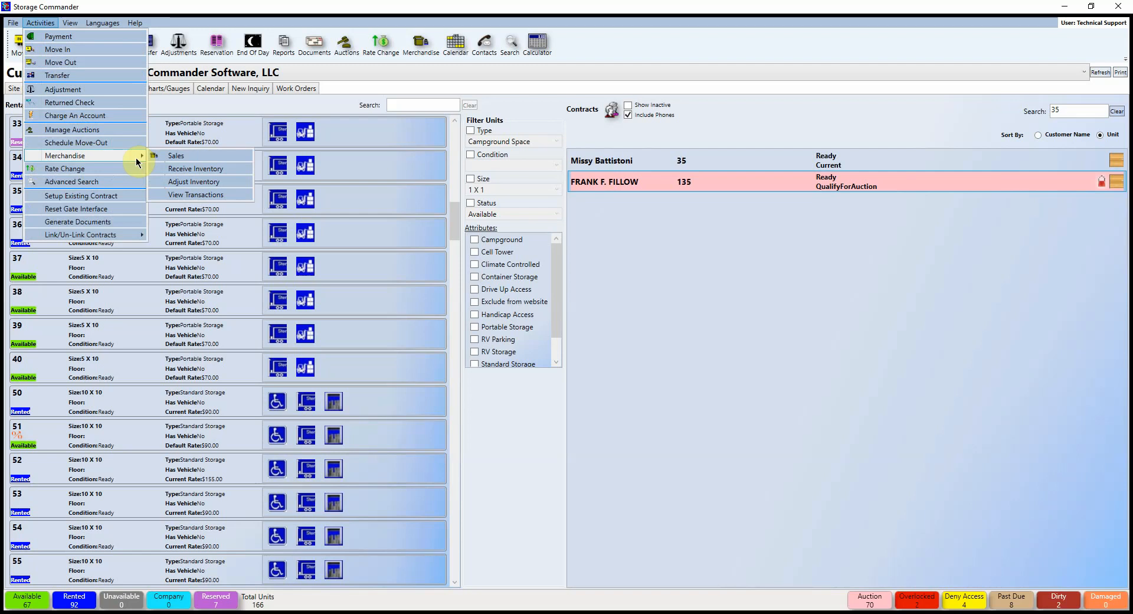
pyautogui.click(188, 170)
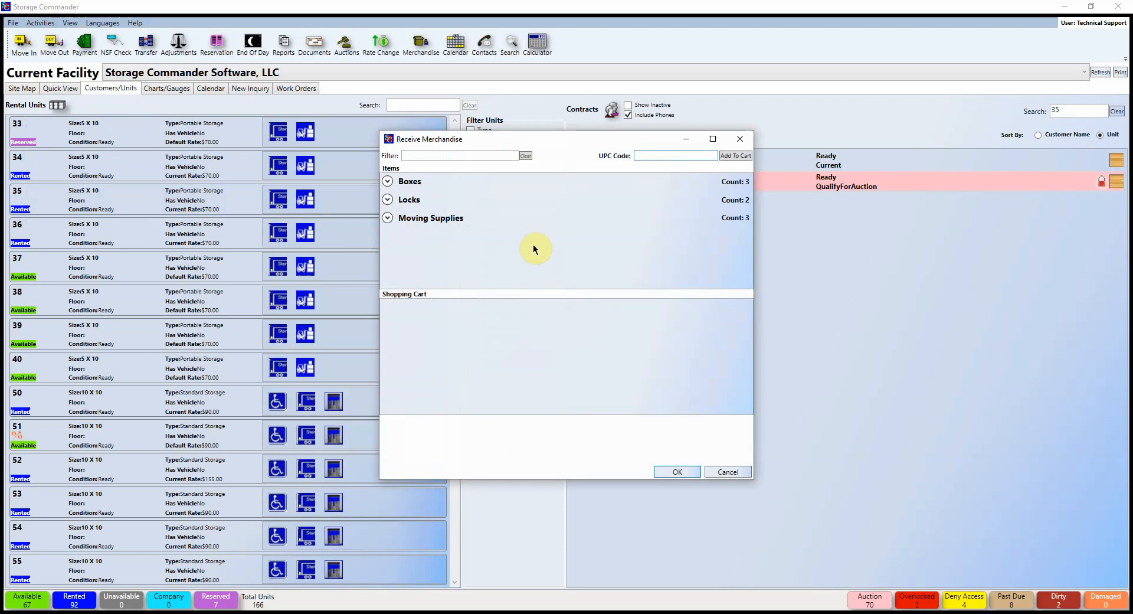
pyautogui.click(388, 182)
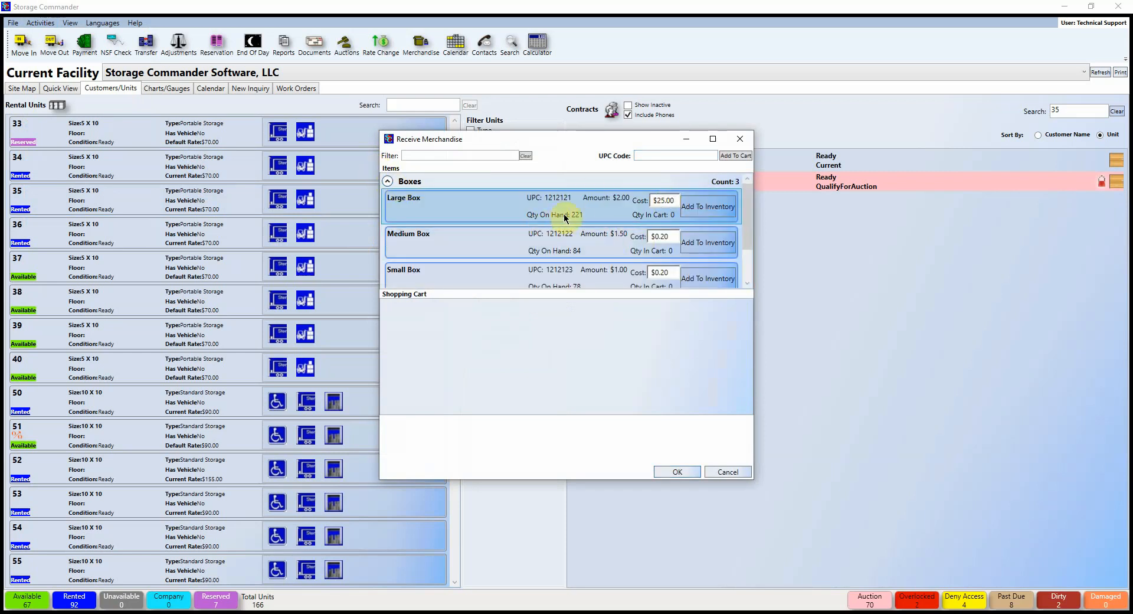
pyautogui.click(711, 207)
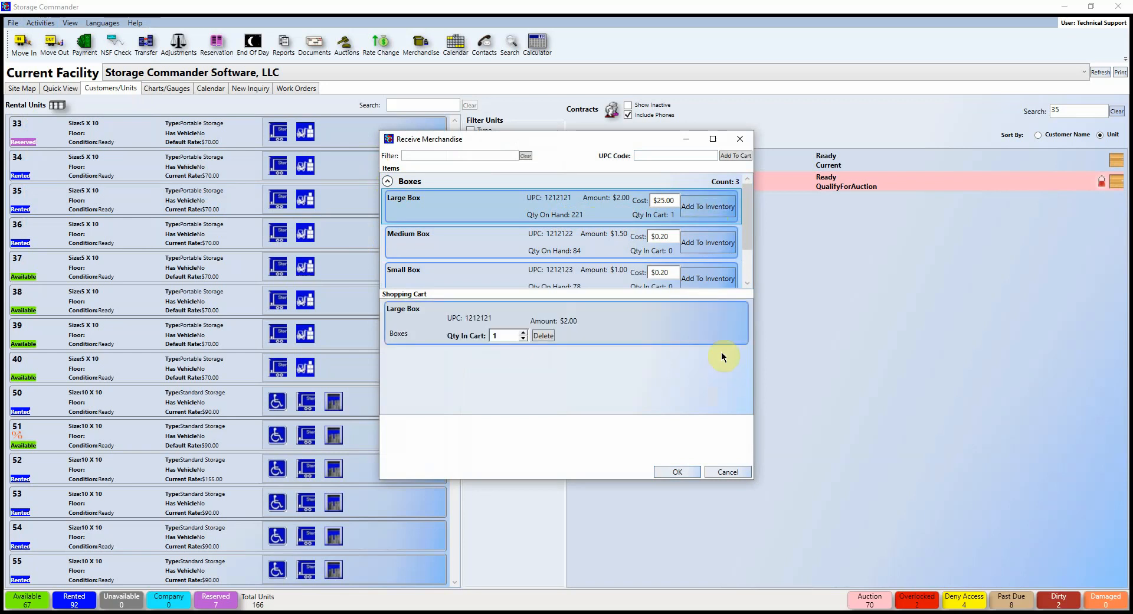
pyautogui.doubleClick(499, 335)
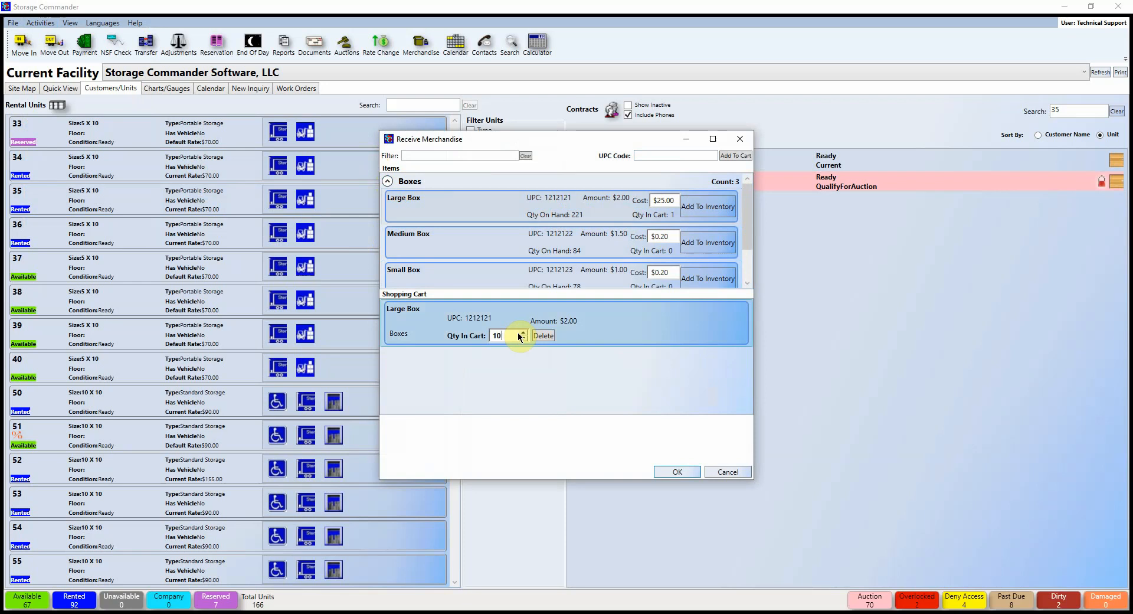
pyautogui.write('10')
pyautogui.click(677, 471)
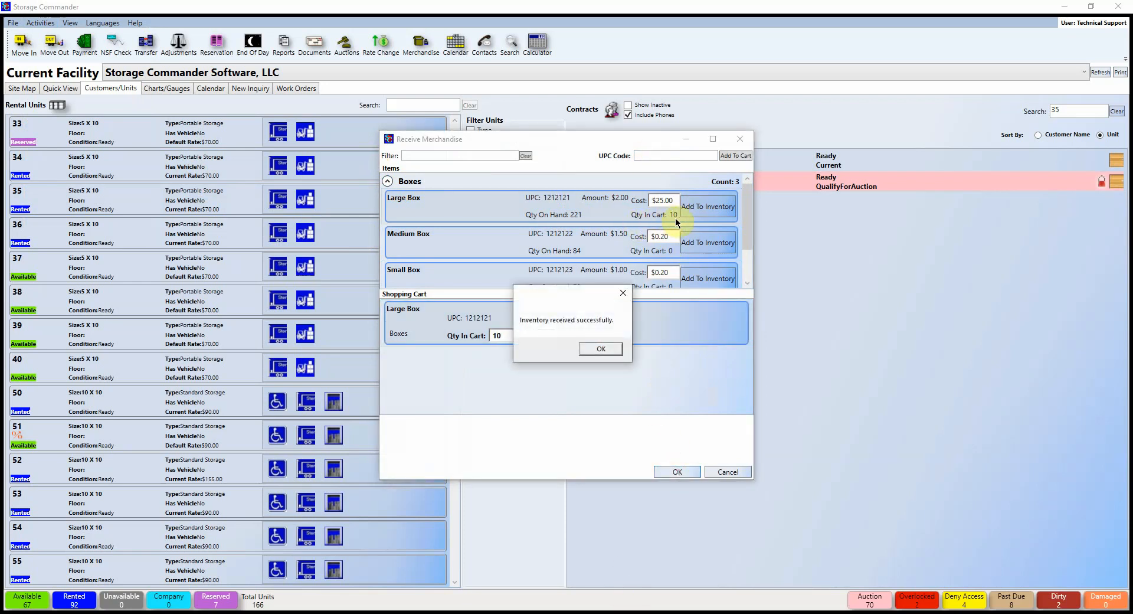
pyautogui.click(601, 348)
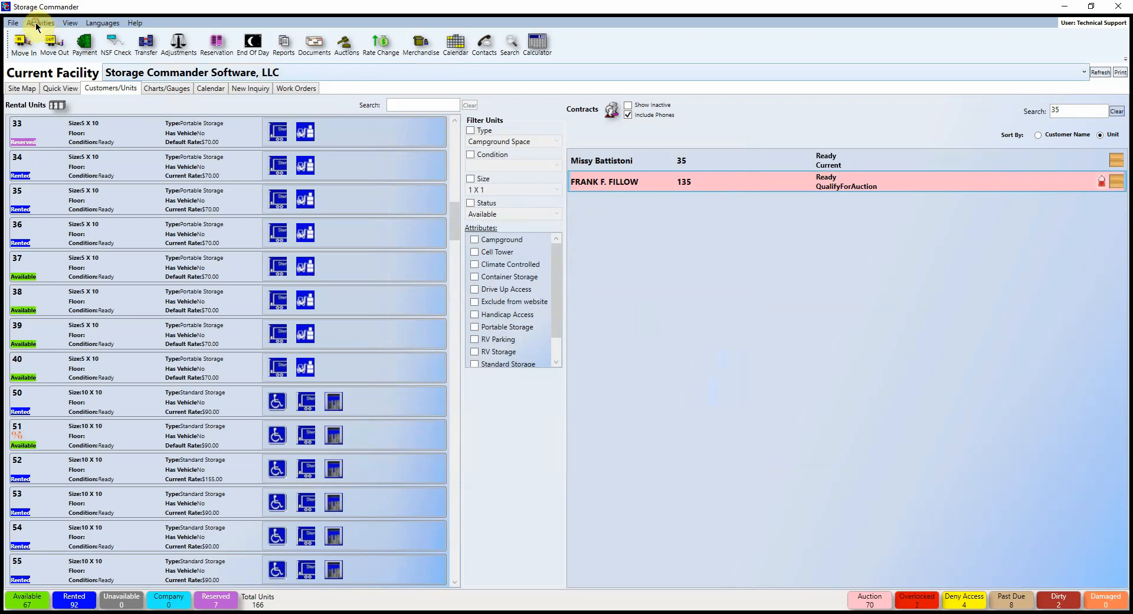
# Step: Record a Lost Inventory adjustment of 10 Large Boxes explained as 'Can't find 10 boxes'
pyautogui.click(36, 24)
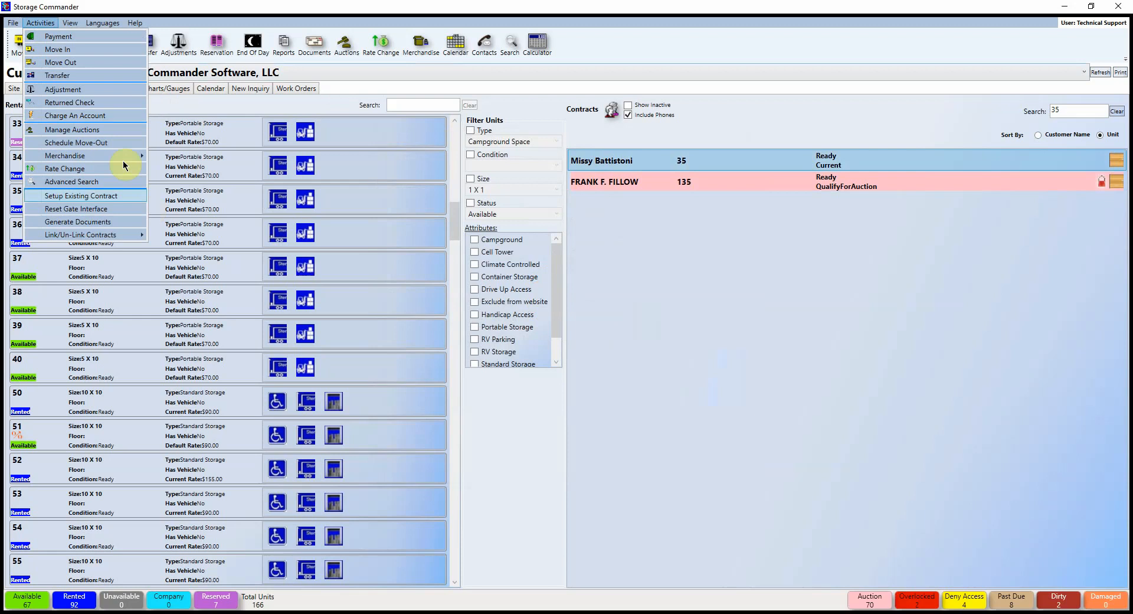
pyautogui.click(183, 181)
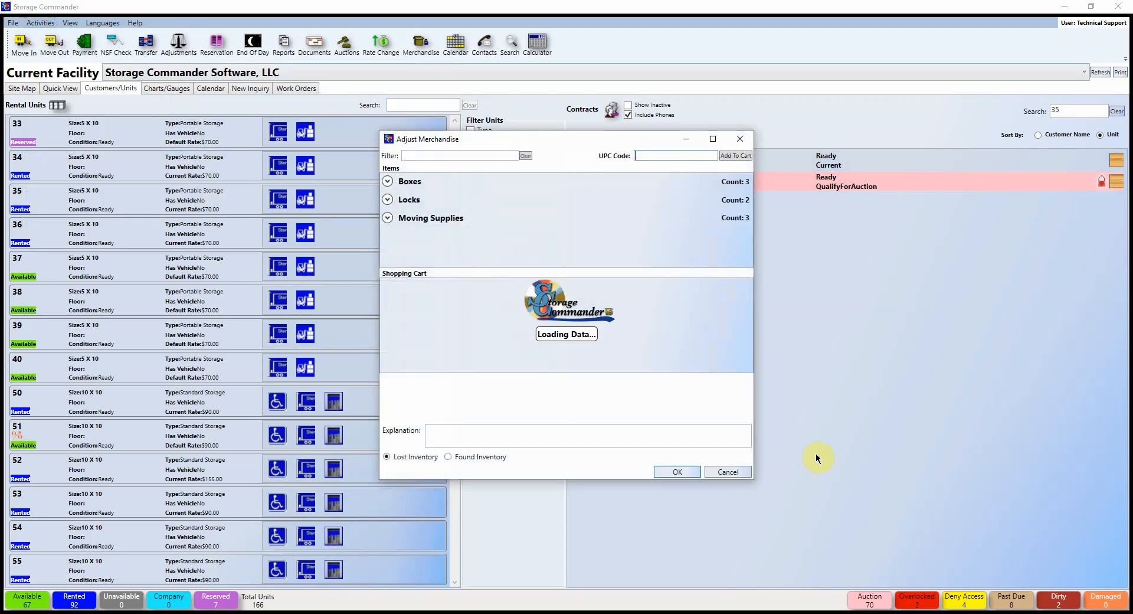
pyautogui.click(387, 182)
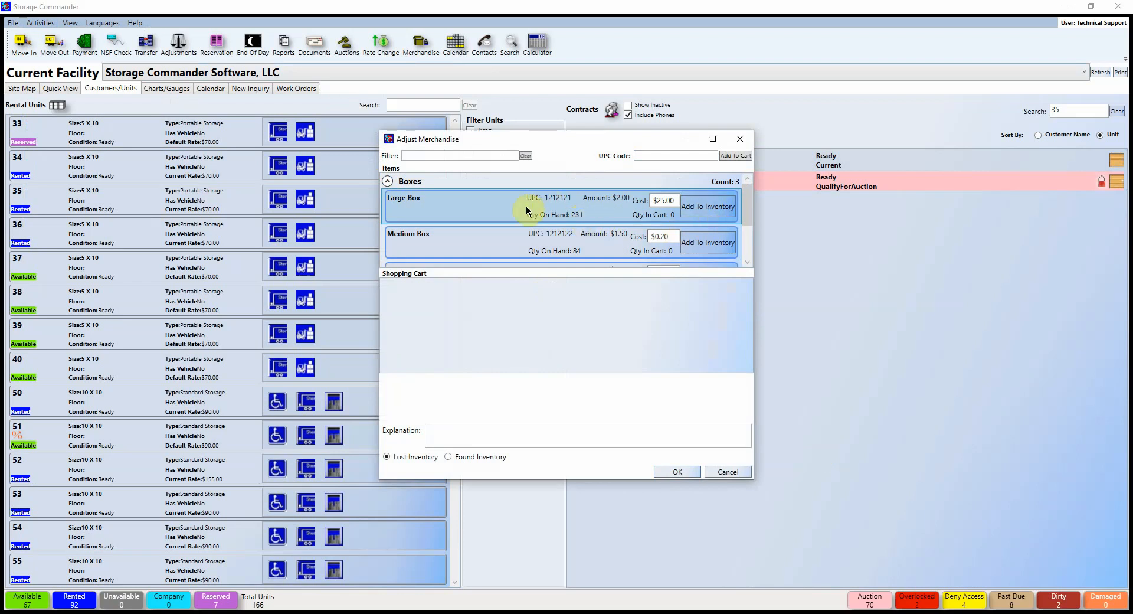
pyautogui.click(708, 212)
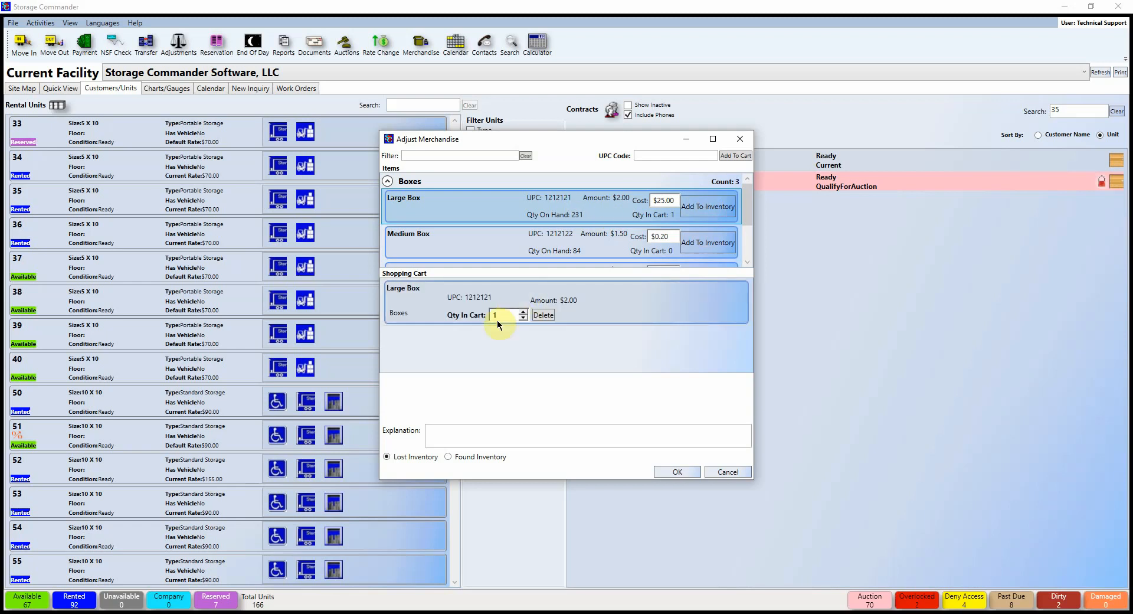
pyautogui.write('10')
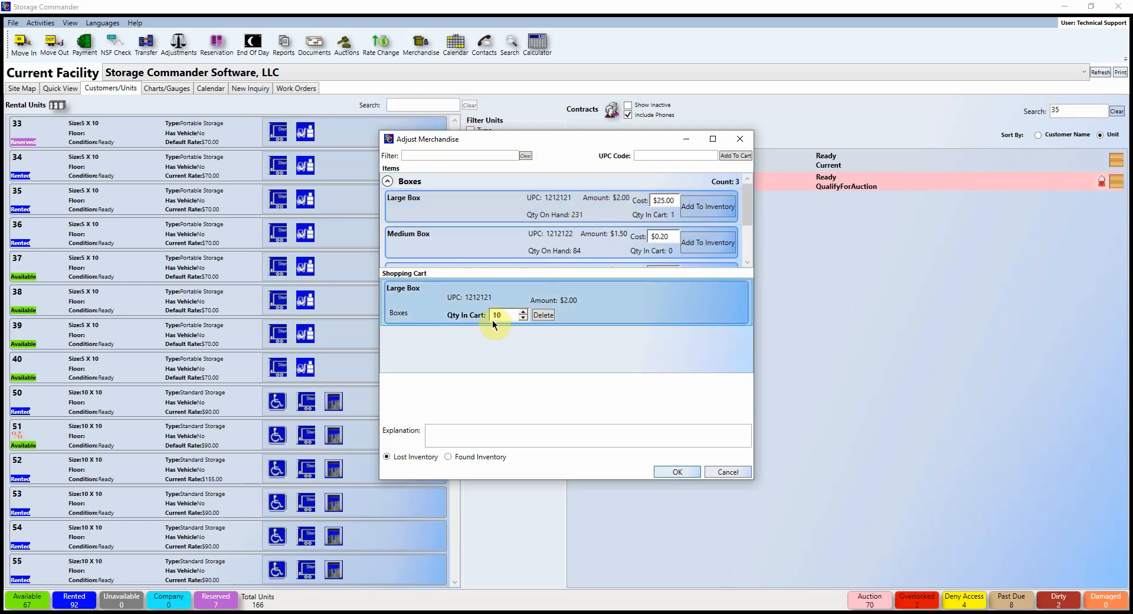
pyautogui.click(459, 436)
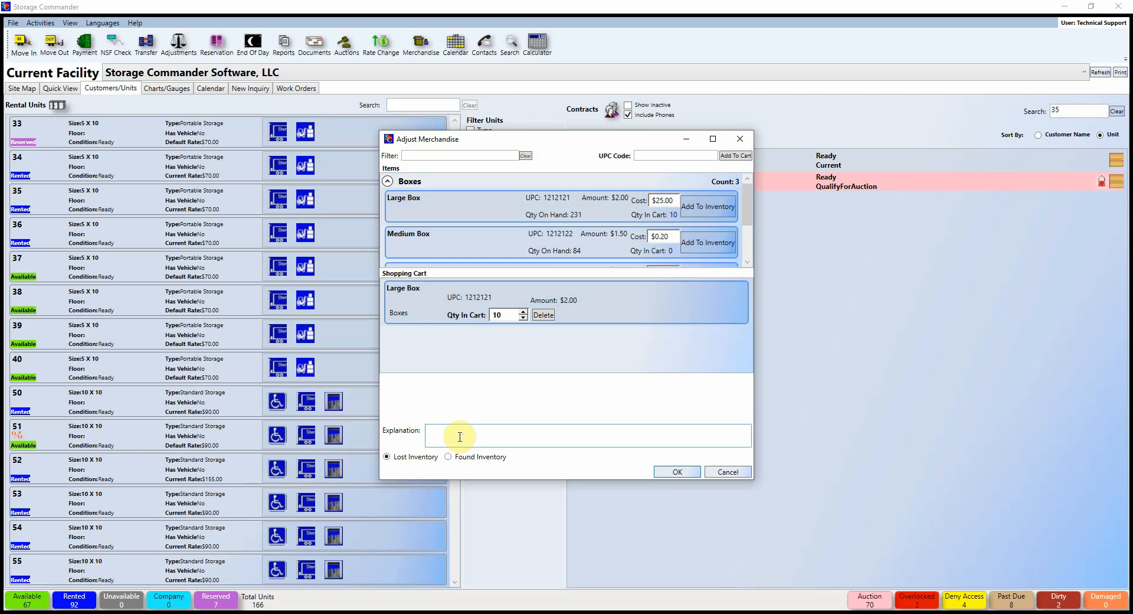
pyautogui.write("Can't find ")
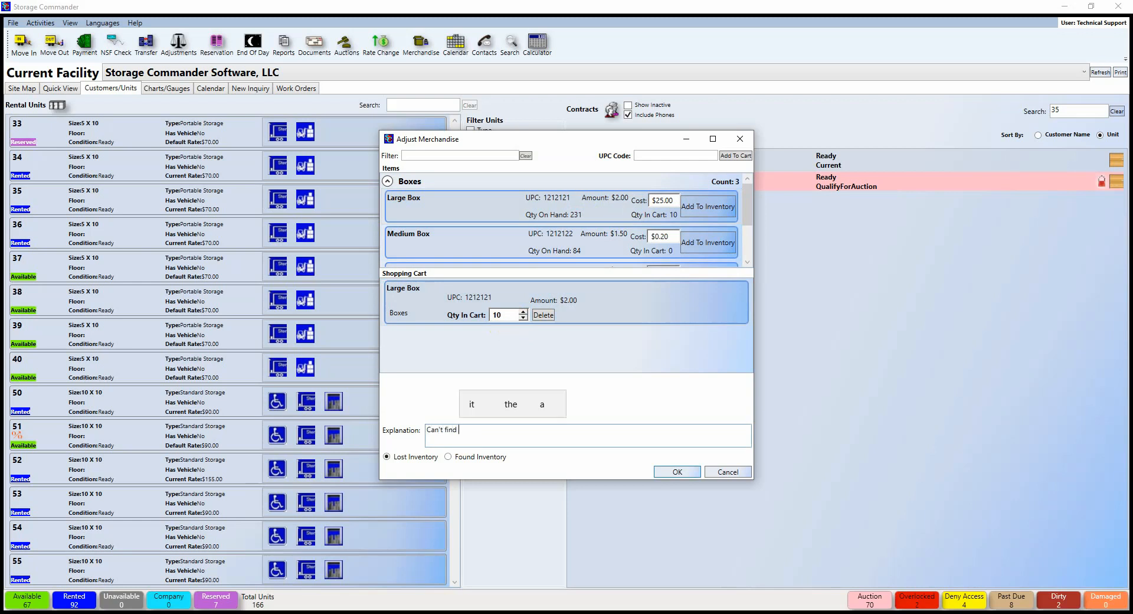
pyautogui.write('10 boxes')
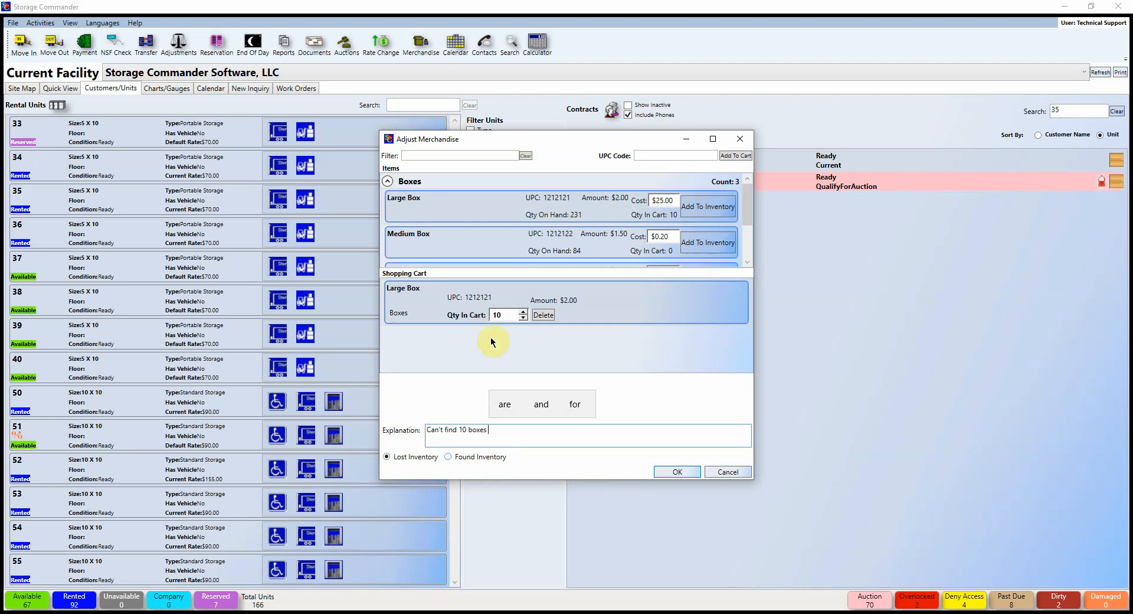
pyautogui.click(655, 472)
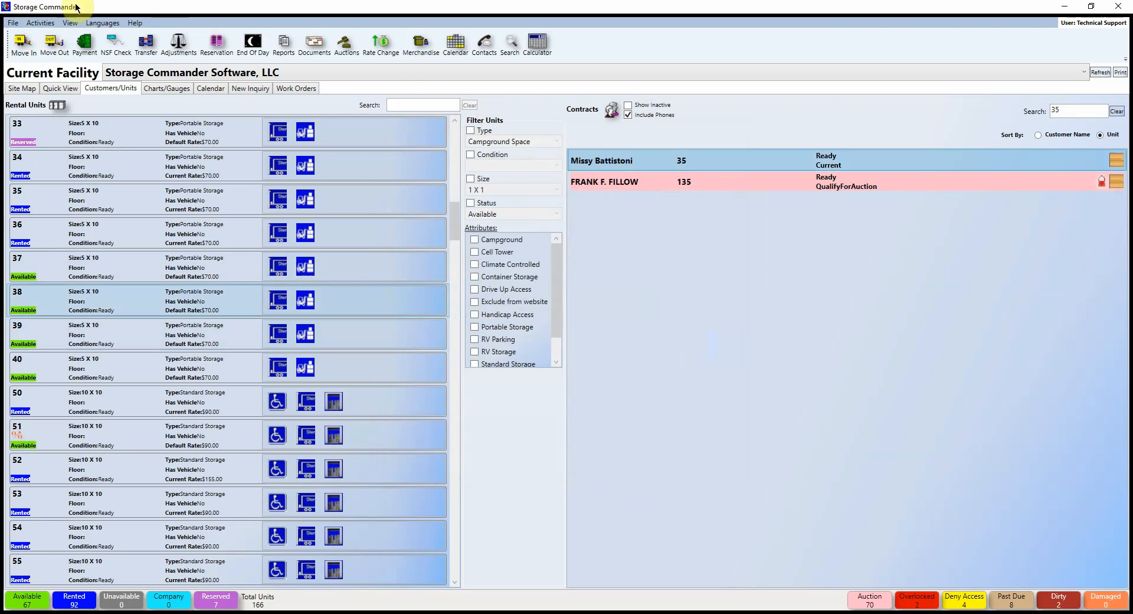
# Step: Choose Activities > Link/Un-Link Contracts > Link Contracts to open a blank Link Contracts window
pyautogui.click(34, 24)
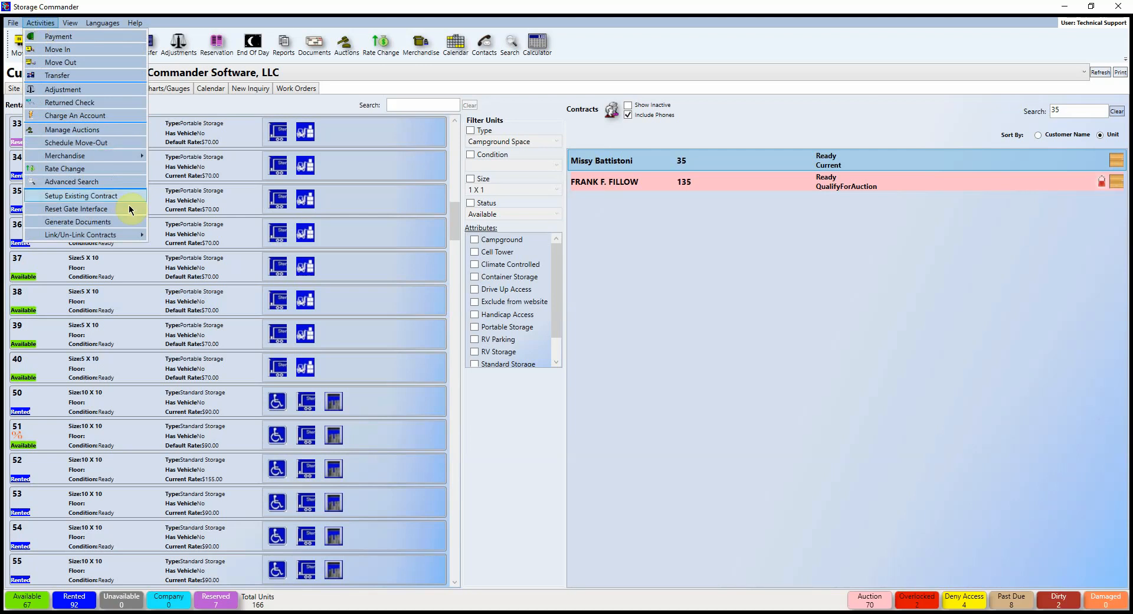
pyautogui.moveTo(133, 238)
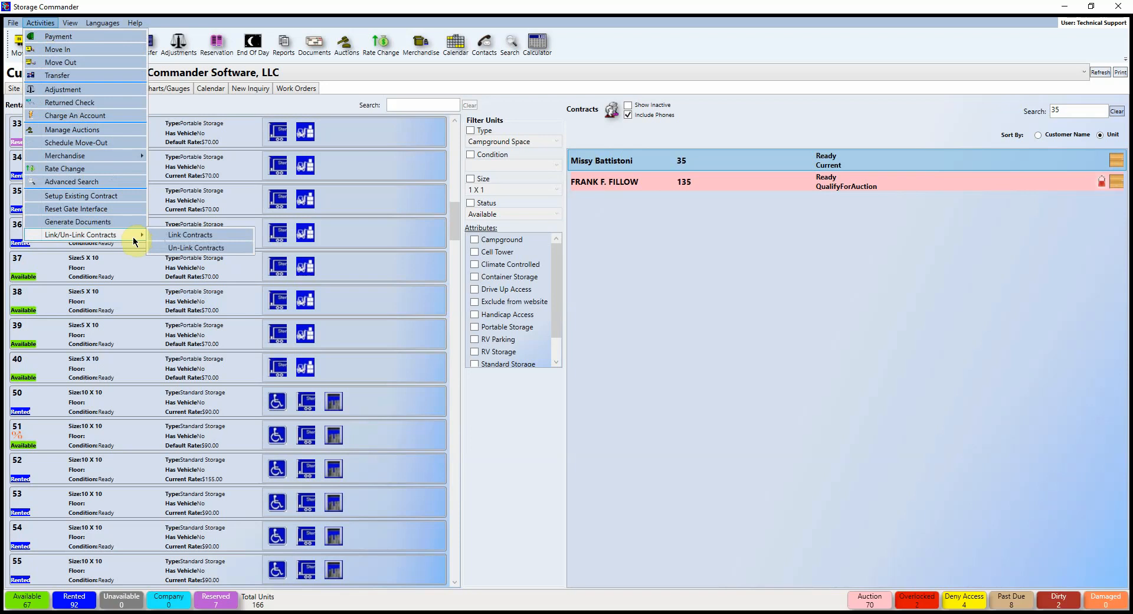
pyautogui.click(188, 235)
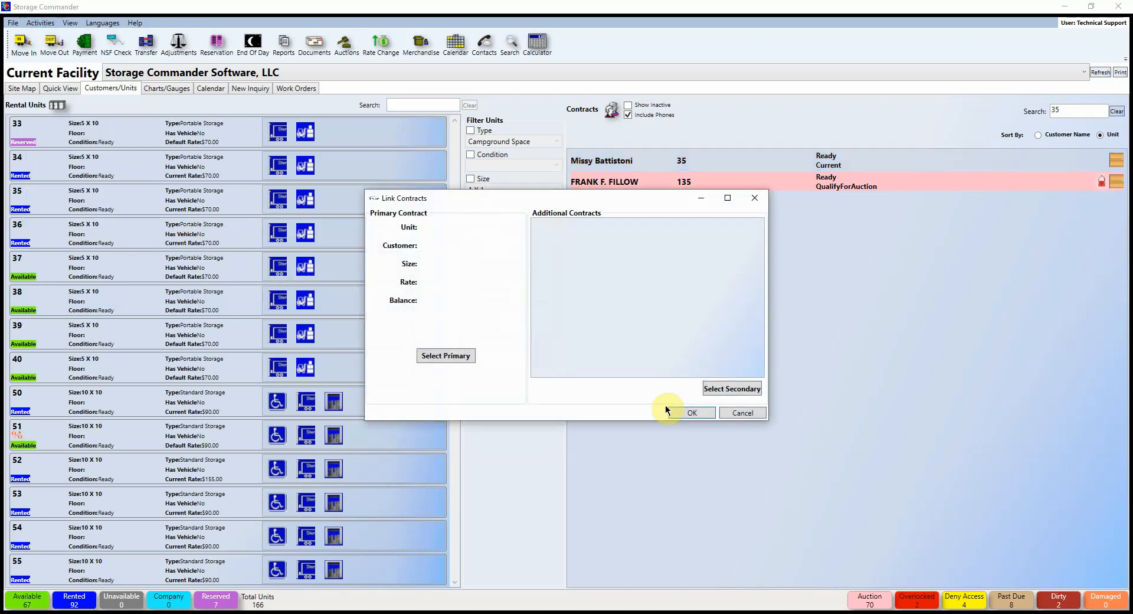
# Step: Search by the customer's name and set unit 35 as the primary contract
pyautogui.click(459, 360)
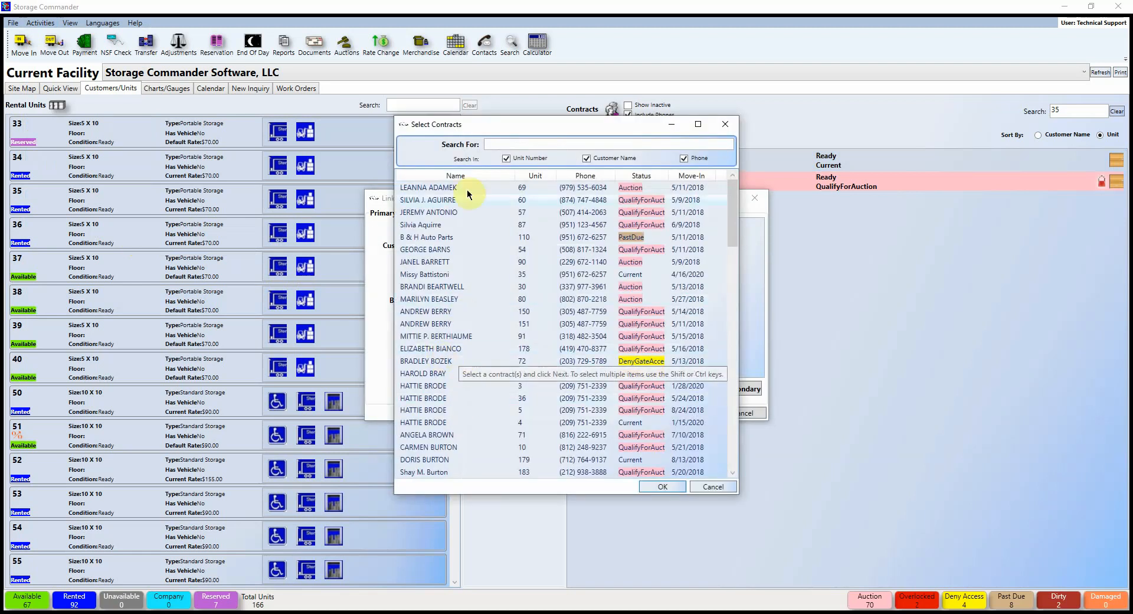
pyautogui.click(506, 145)
pyautogui.write('missy')
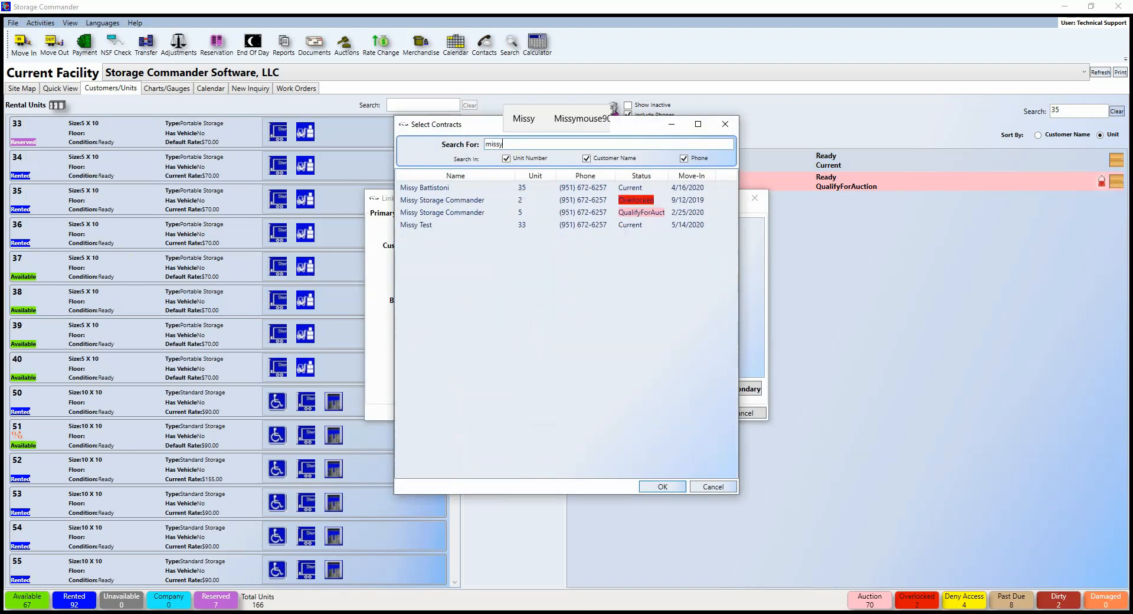
pyautogui.click(451, 187)
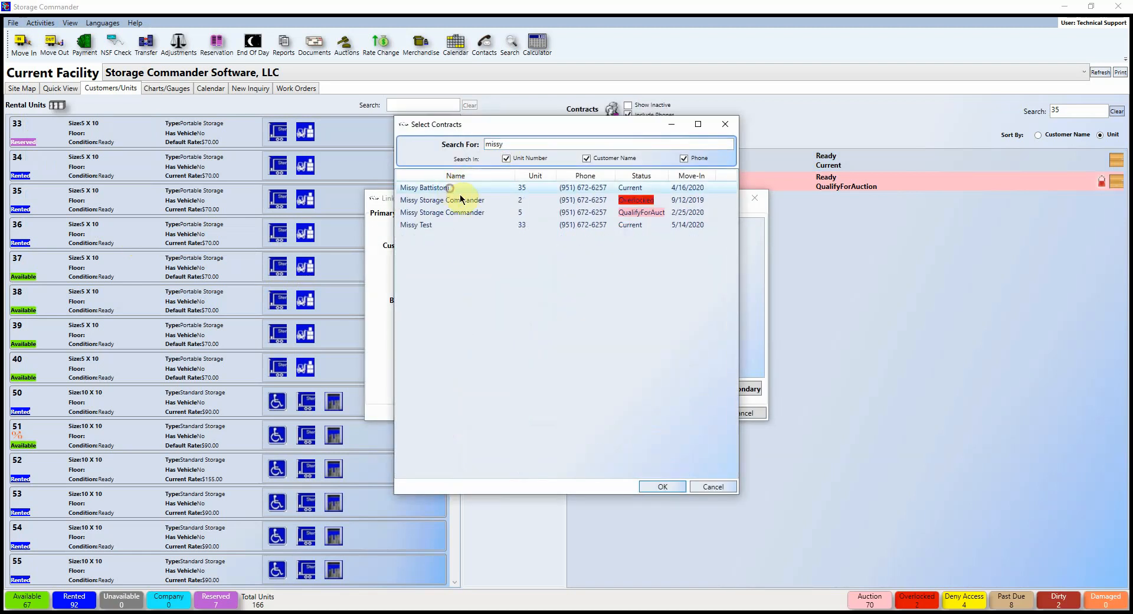
pyautogui.click(675, 486)
# Step: Add units 2, 5 and 33 as additional contracts and save the link
pyautogui.click(730, 389)
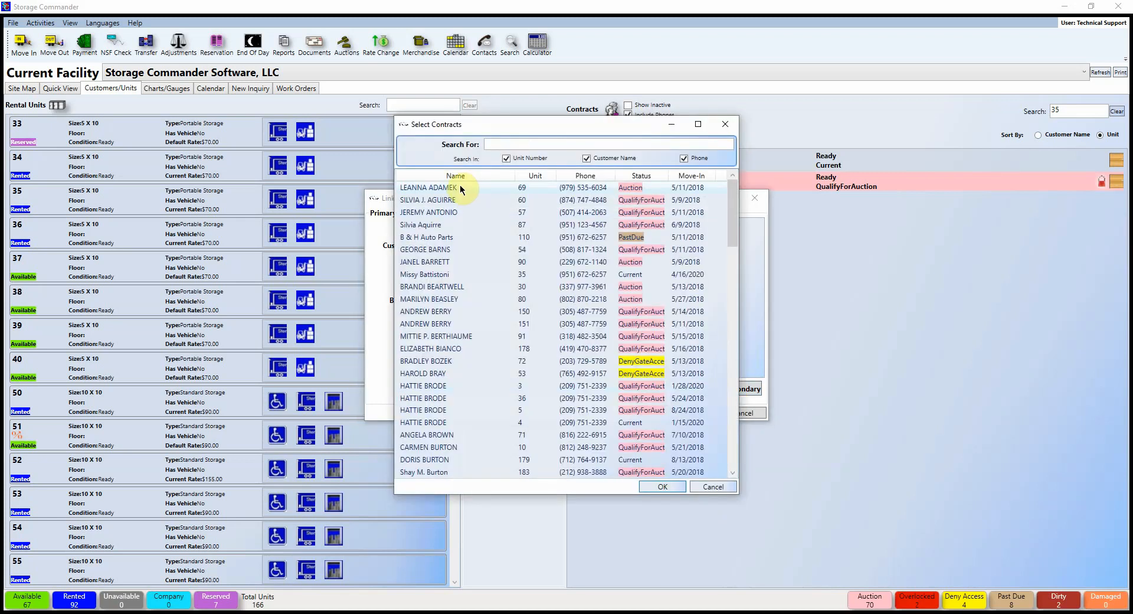
pyautogui.click(504, 146)
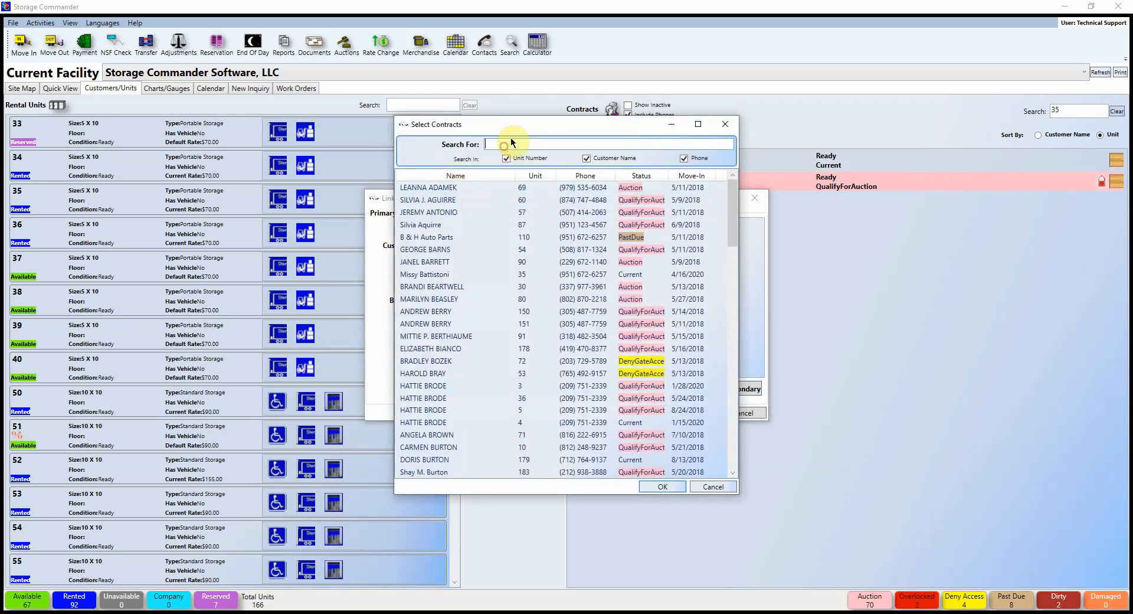
pyautogui.write('missy')
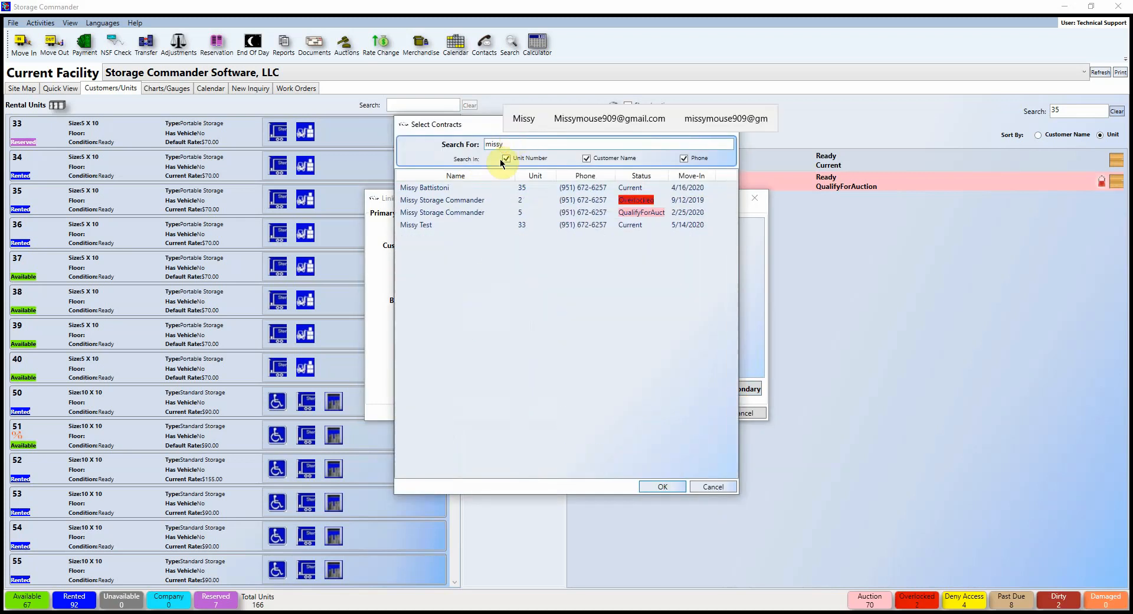
pyautogui.click(451, 202)
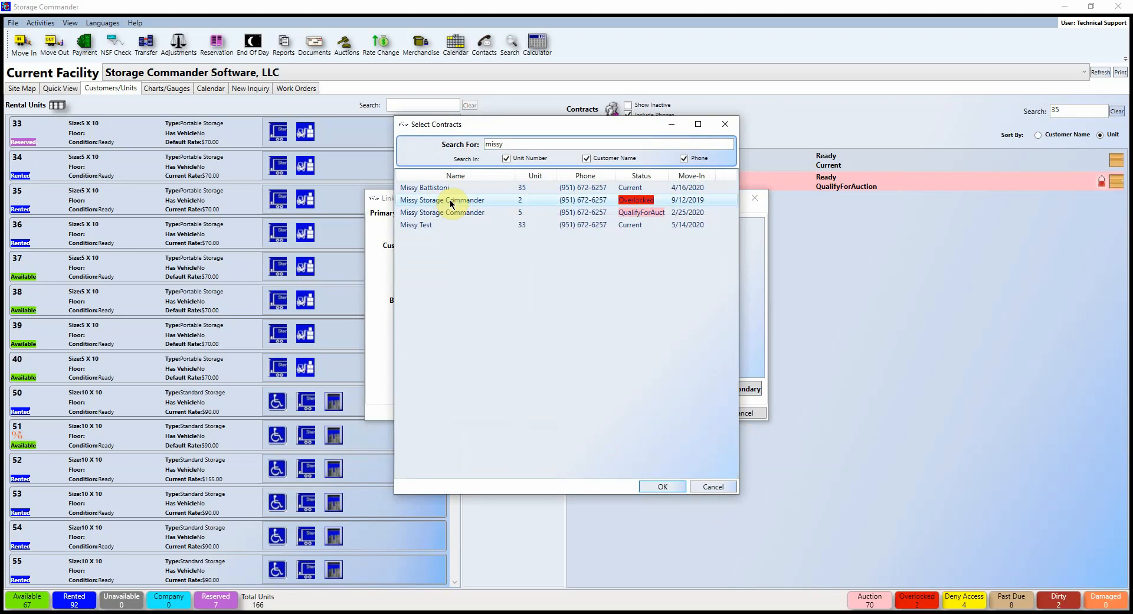
pyautogui.click(451, 201)
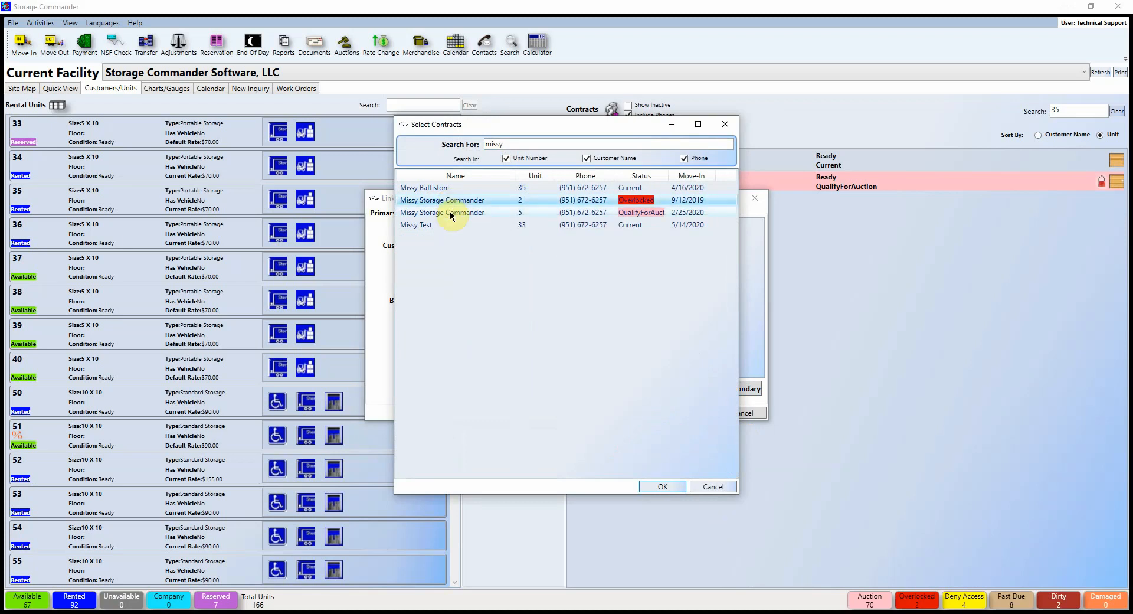
pyautogui.keyDown('ctrl'); pyautogui.click(452, 212); pyautogui.keyUp('ctrl')
pyautogui.keyDown('ctrl'); pyautogui.click(437, 225); pyautogui.keyUp('ctrl')
pyautogui.click(661, 487)
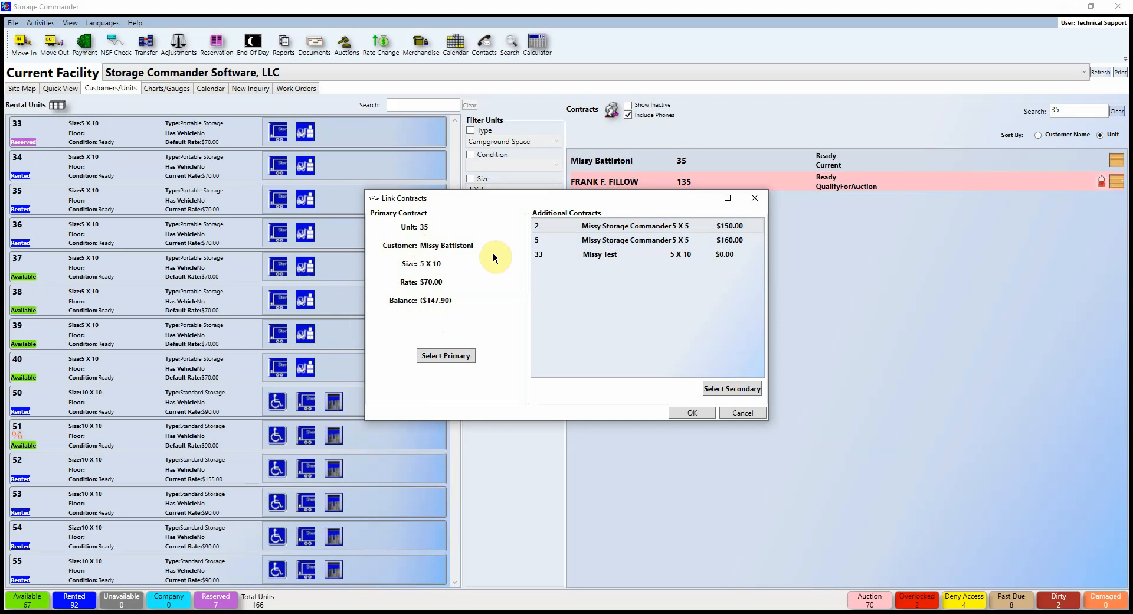
pyautogui.click(702, 412)
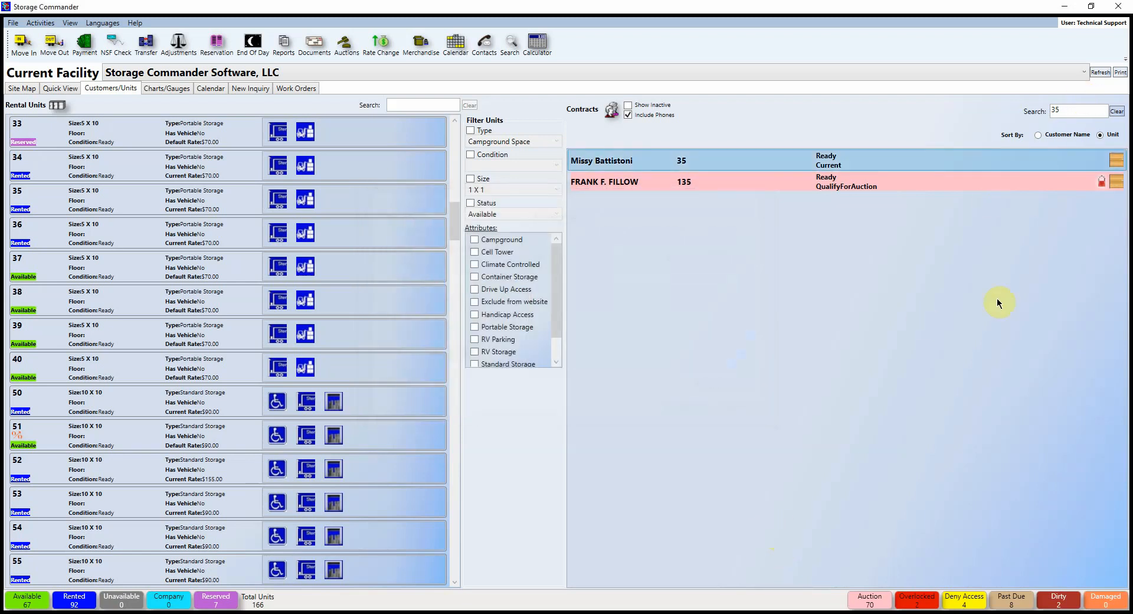
# Step: Refresh, start a payment on unit 35 covering all the customer's units ($339.00), then close unpaid
pyautogui.click(1101, 72)
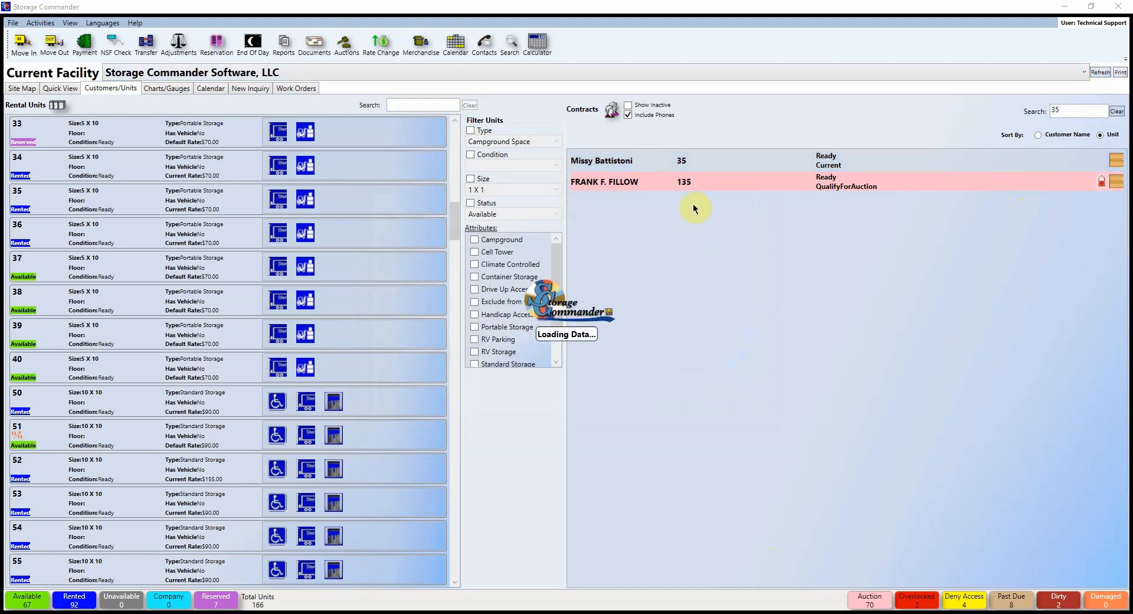
pyautogui.moveTo(643, 164)
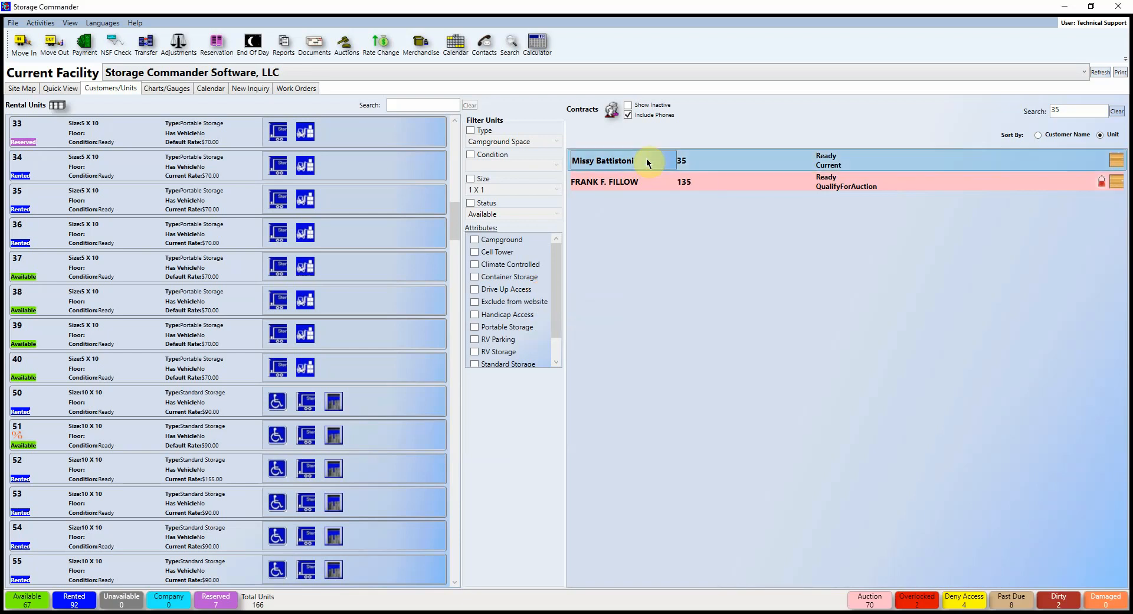
pyautogui.rightClick(649, 157)
pyautogui.click(685, 178)
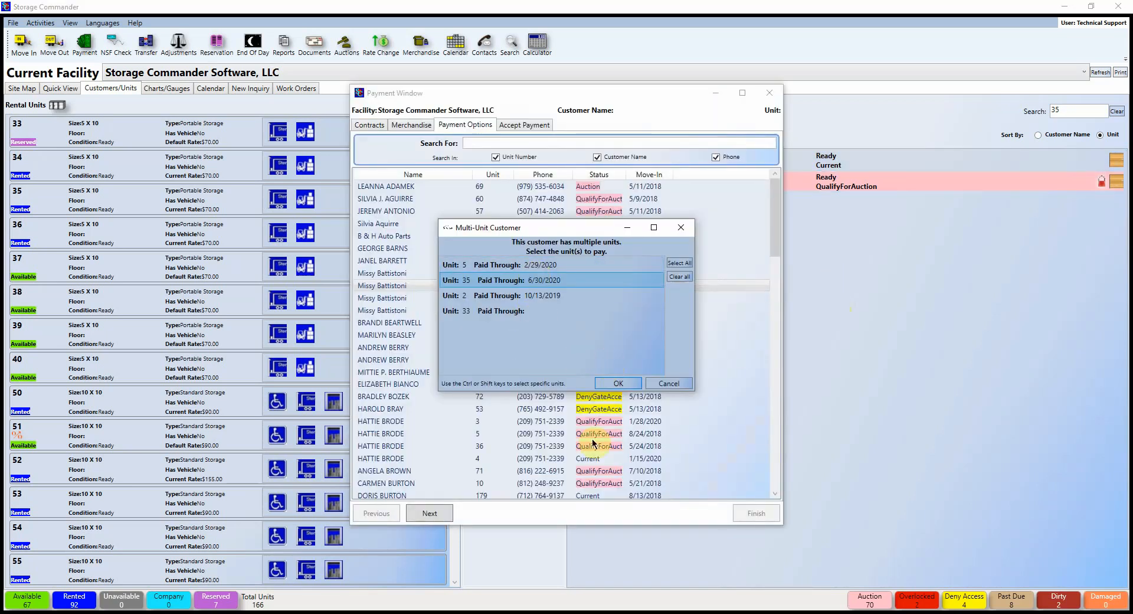
pyautogui.click(686, 265)
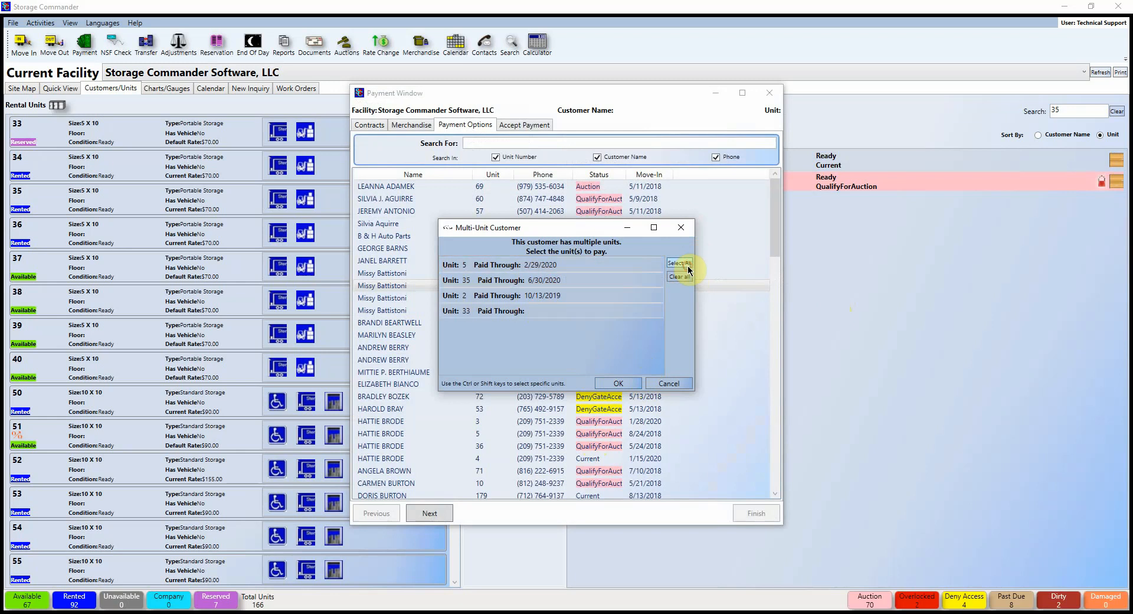
pyautogui.click(636, 382)
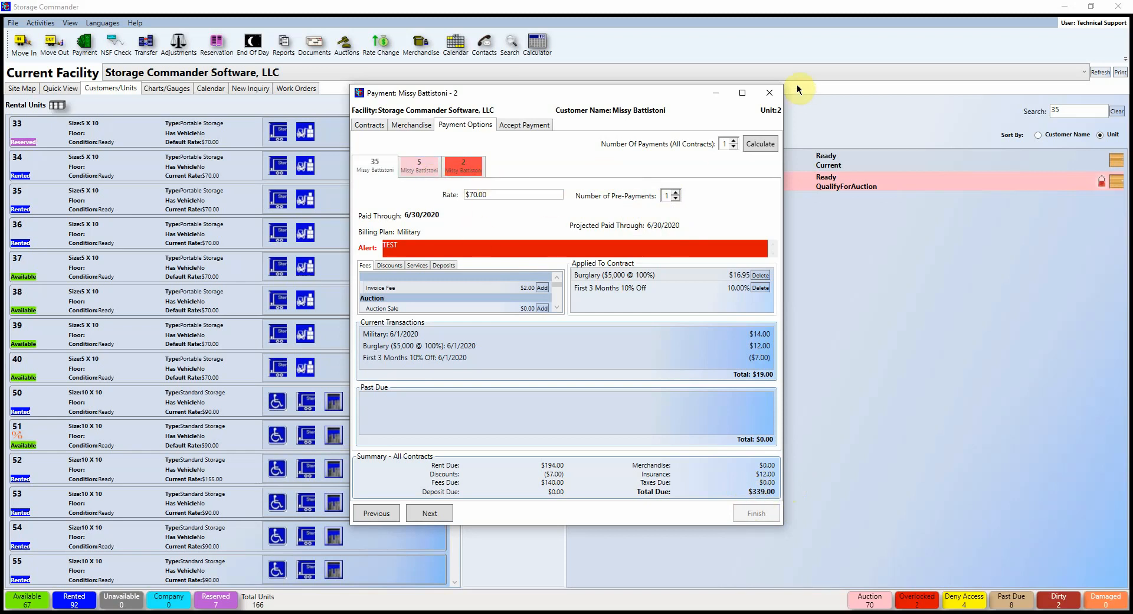
pyautogui.click(762, 95)
pyautogui.click(40, 22)
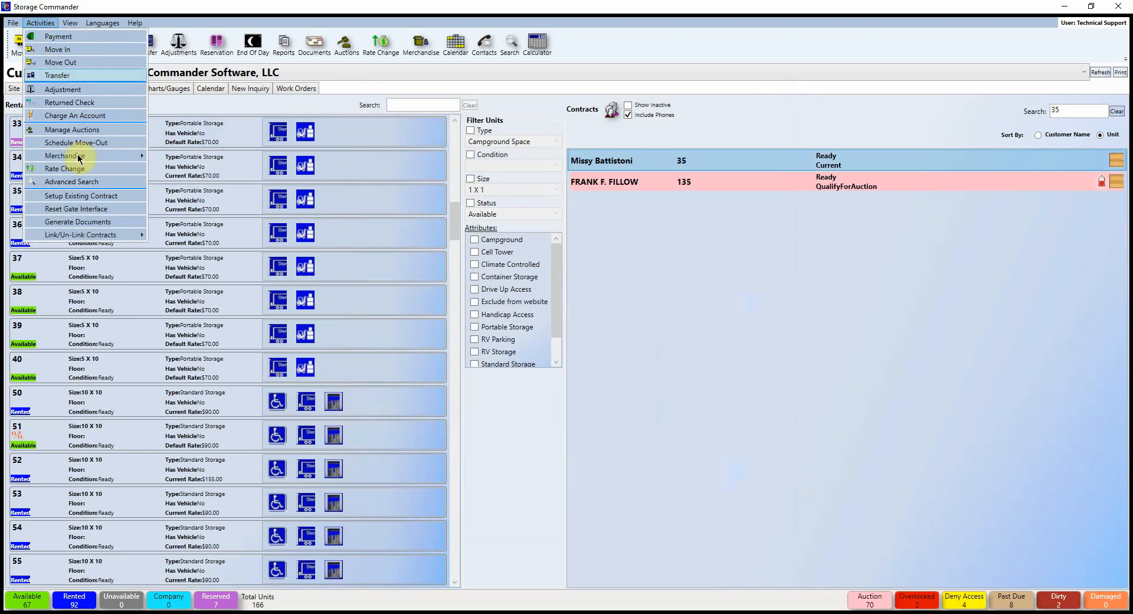
pyautogui.moveTo(136, 235)
pyautogui.click(227, 247)
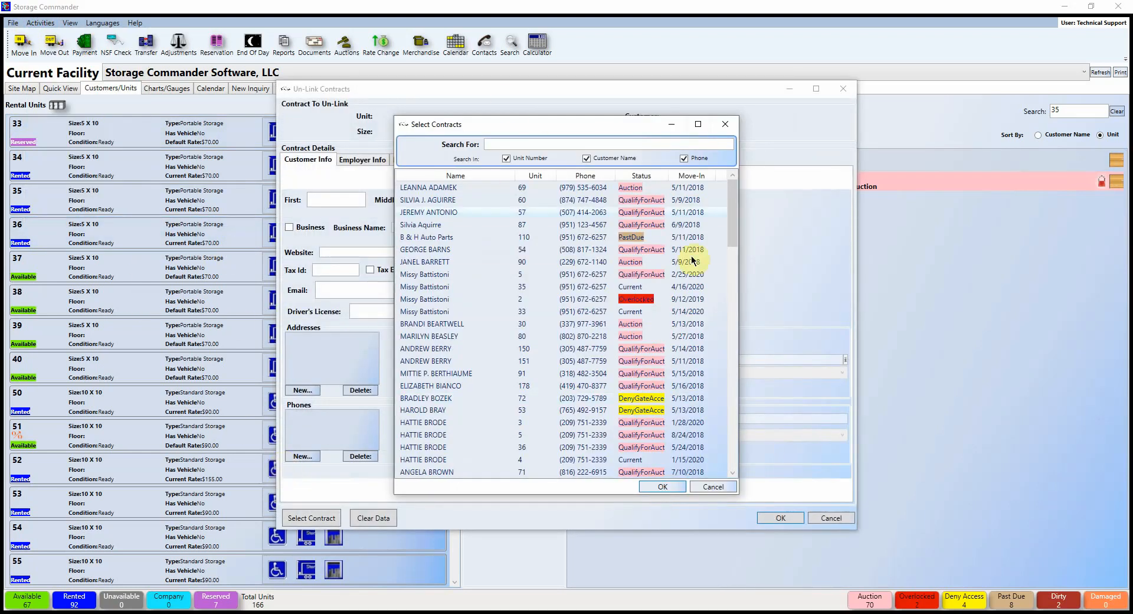
pyautogui.click(723, 125)
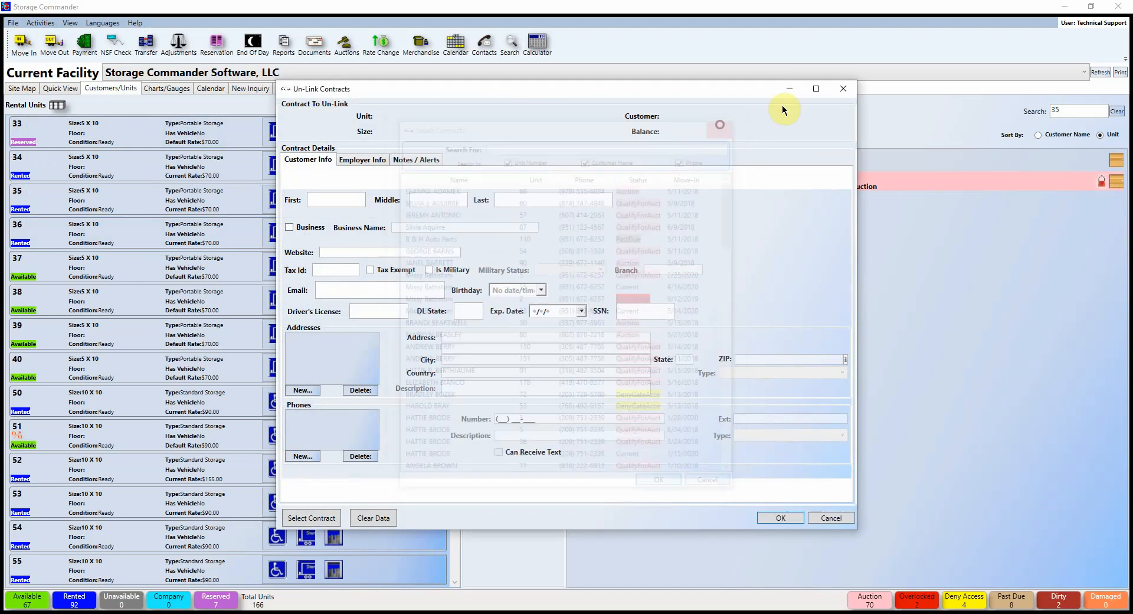
pyautogui.click(842, 89)
pyautogui.click(42, 25)
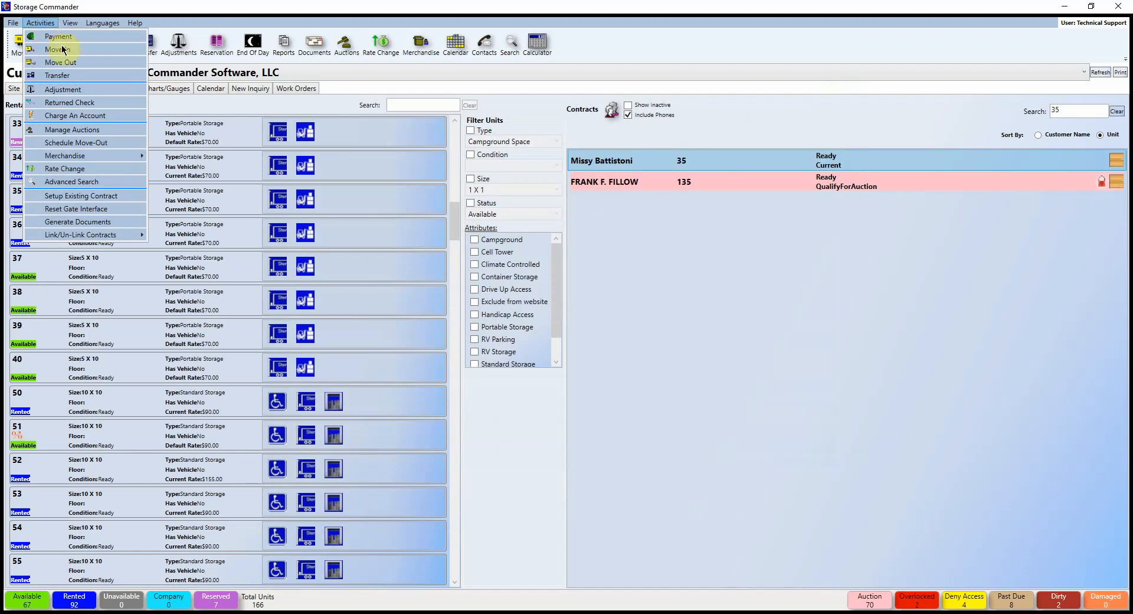
# Step: Generate an Invoice notice for the unit 2 contract, then close both notice windows
pyautogui.click(102, 226)
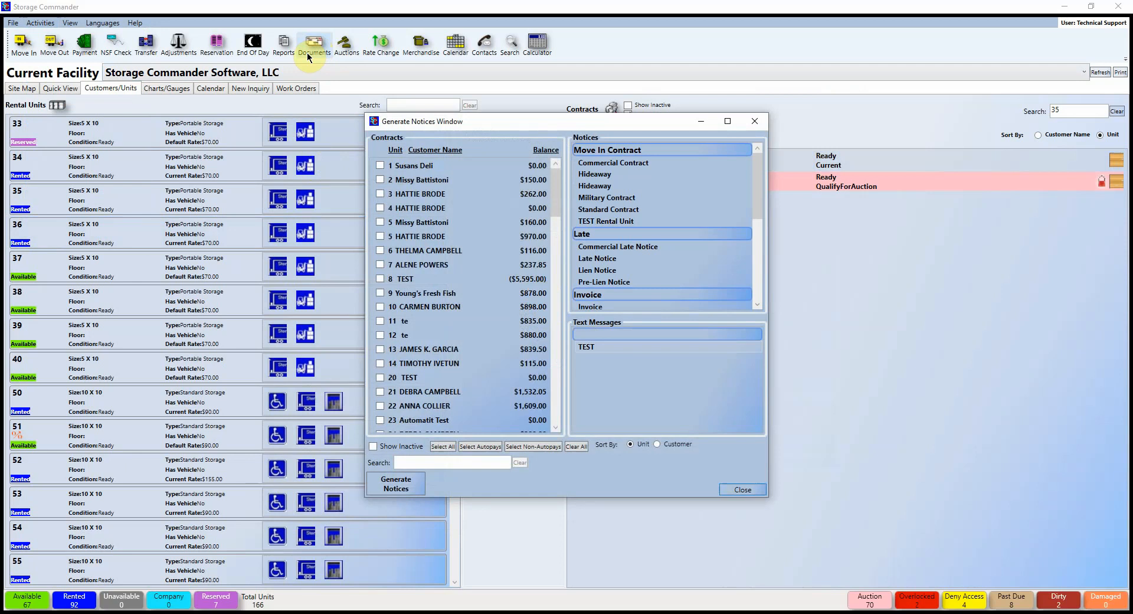
pyautogui.click(41, 23)
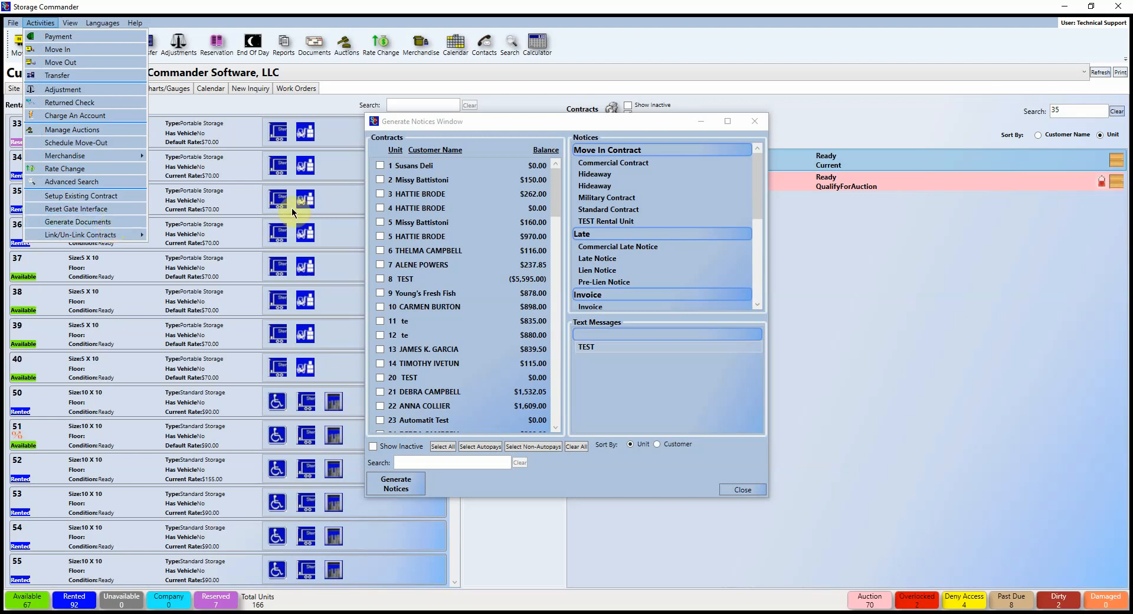
pyautogui.click(381, 180)
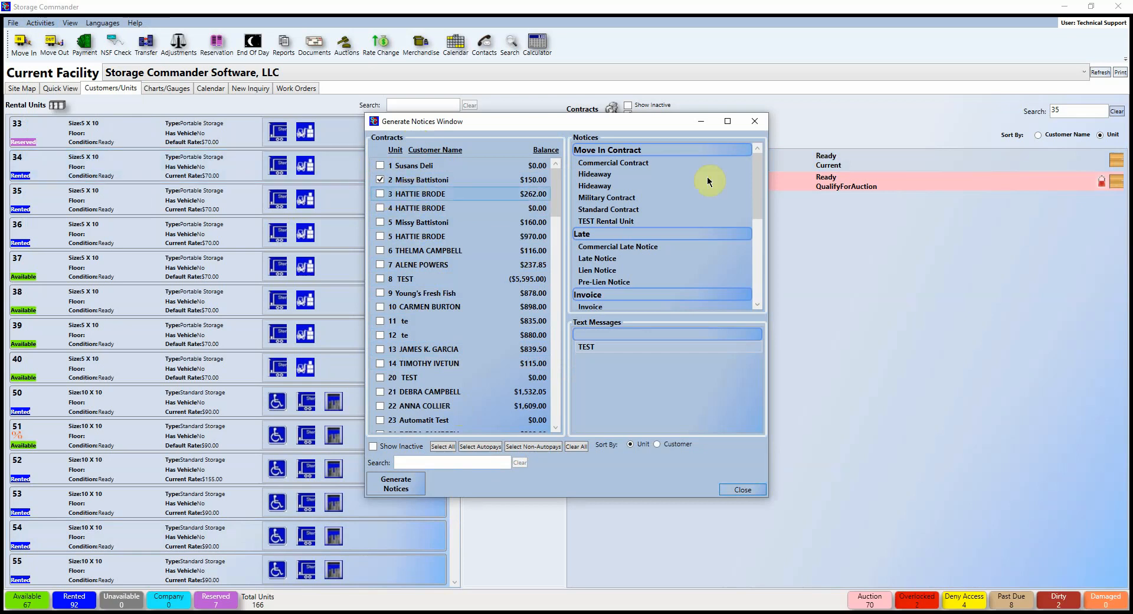
pyautogui.scroll(-2, 630, 291)
pyautogui.click(590, 251)
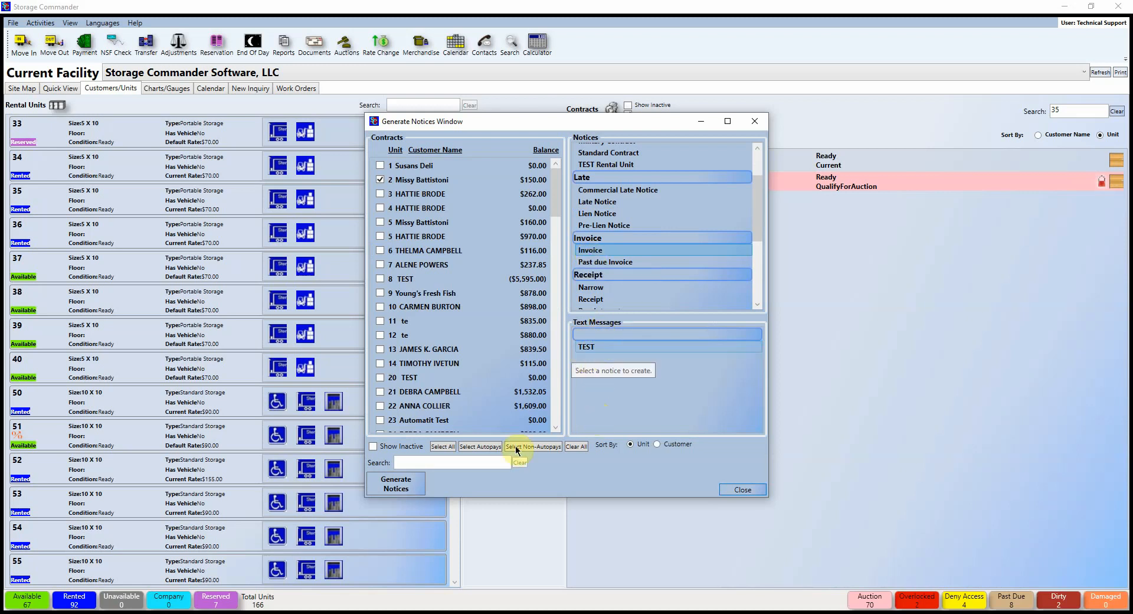
pyautogui.click(396, 484)
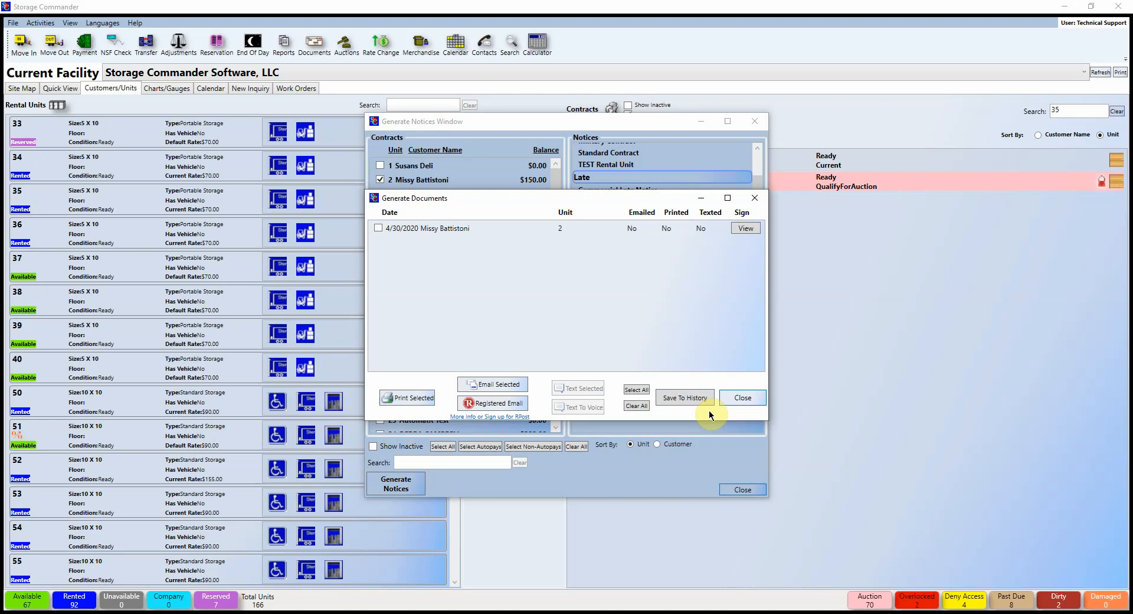
pyautogui.click(758, 397)
pyautogui.click(754, 121)
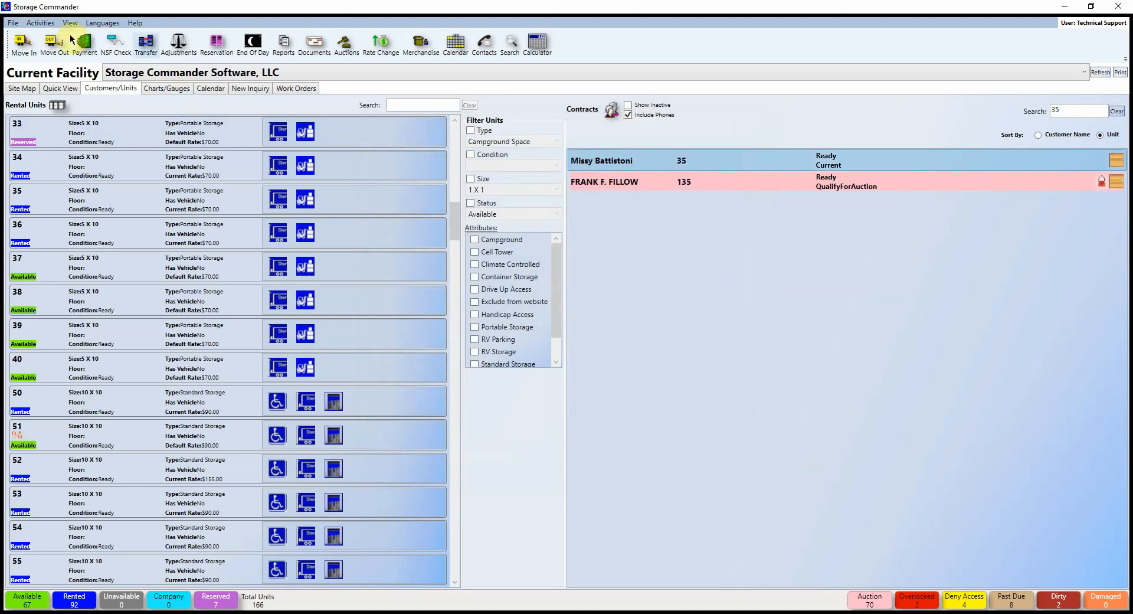
pyautogui.click(41, 23)
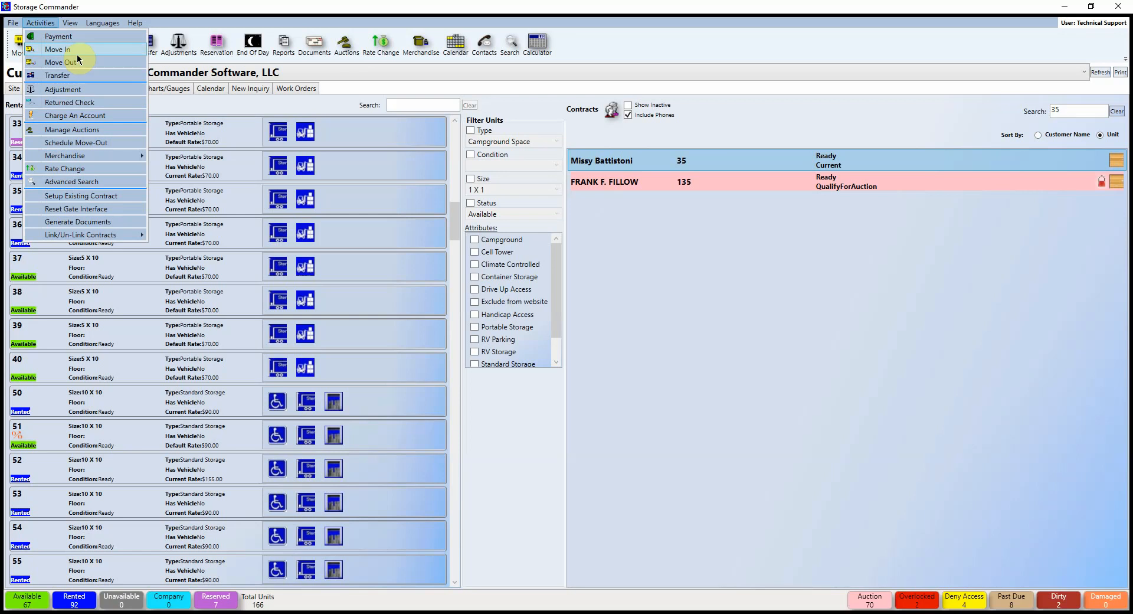
pyautogui.moveTo(75, 19)
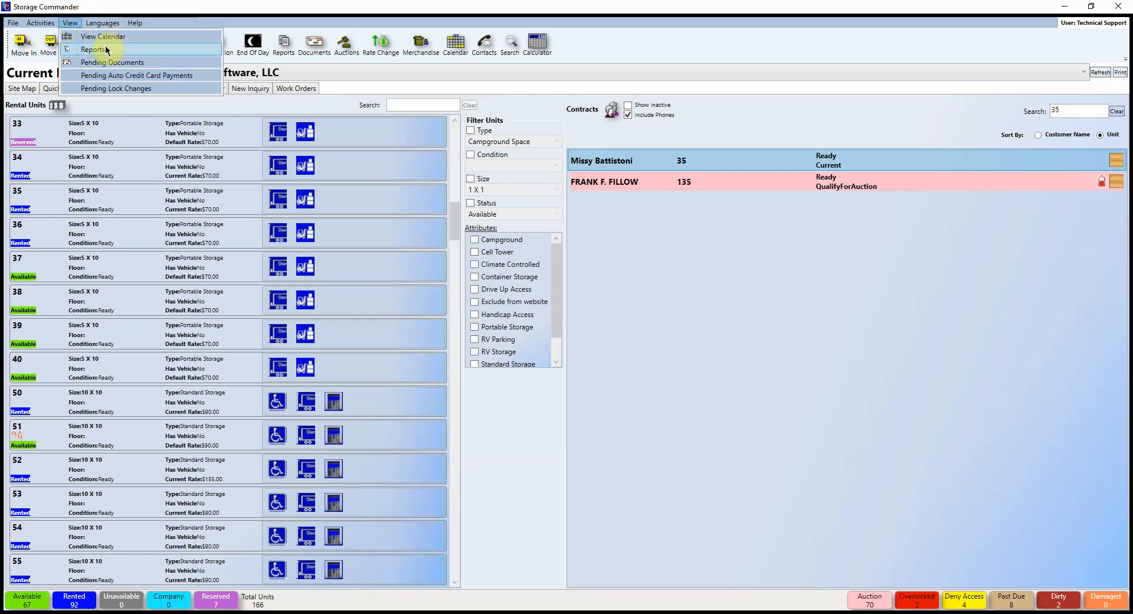
pyautogui.click(209, 78)
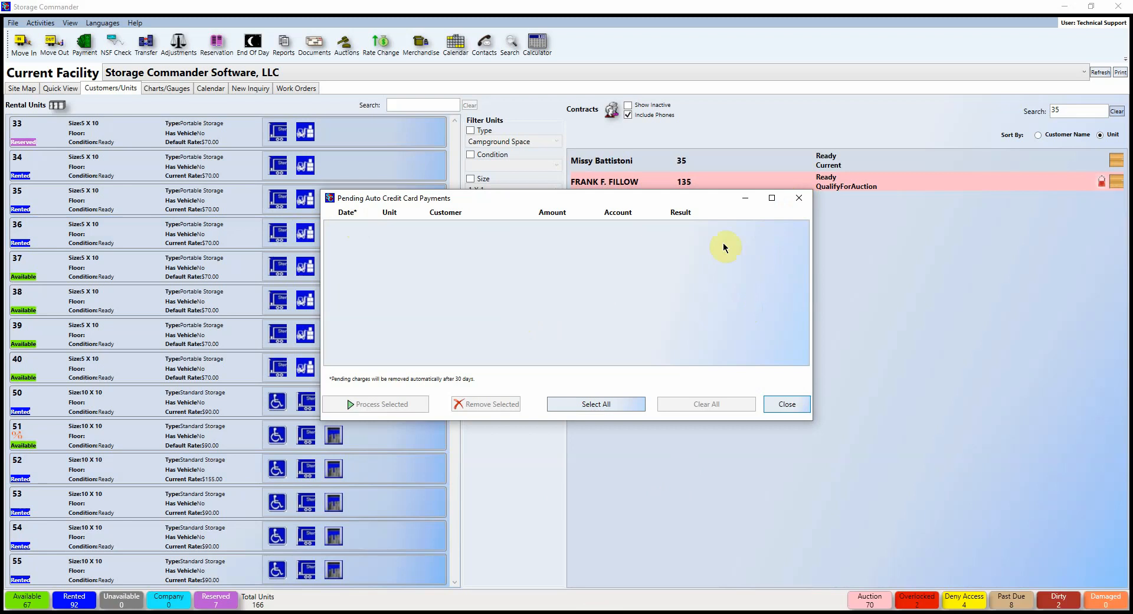
pyautogui.click(852, 379)
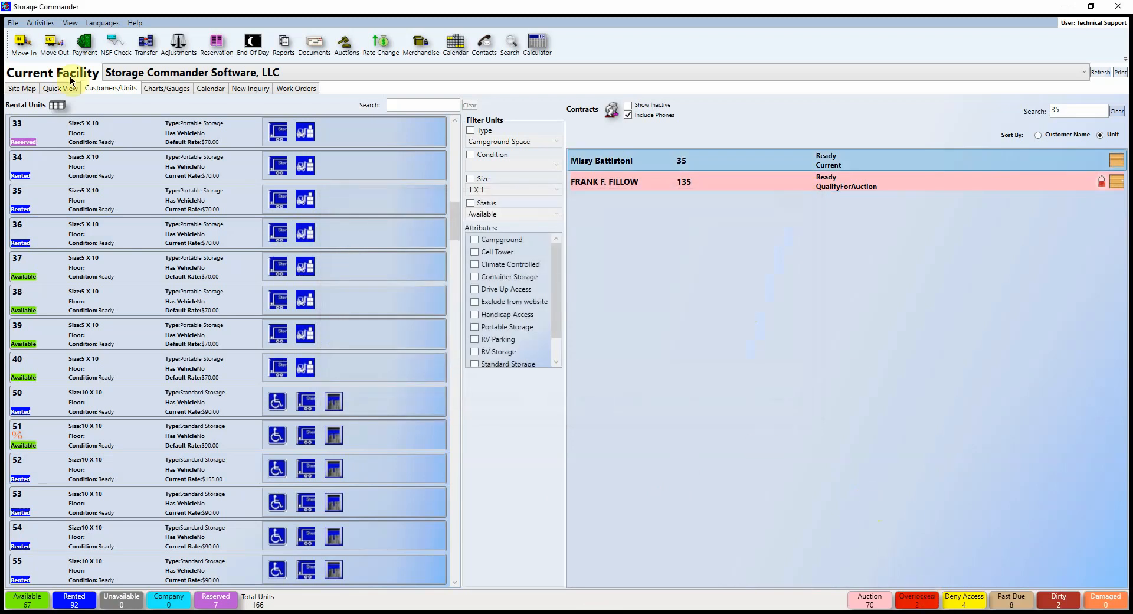
pyautogui.click(69, 22)
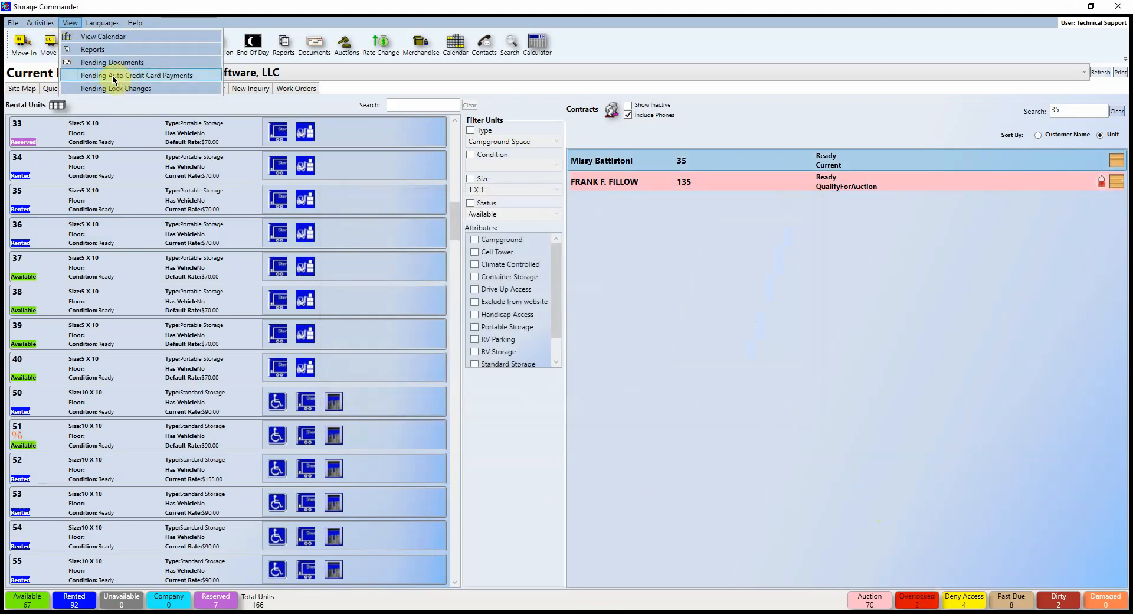
pyautogui.click(147, 89)
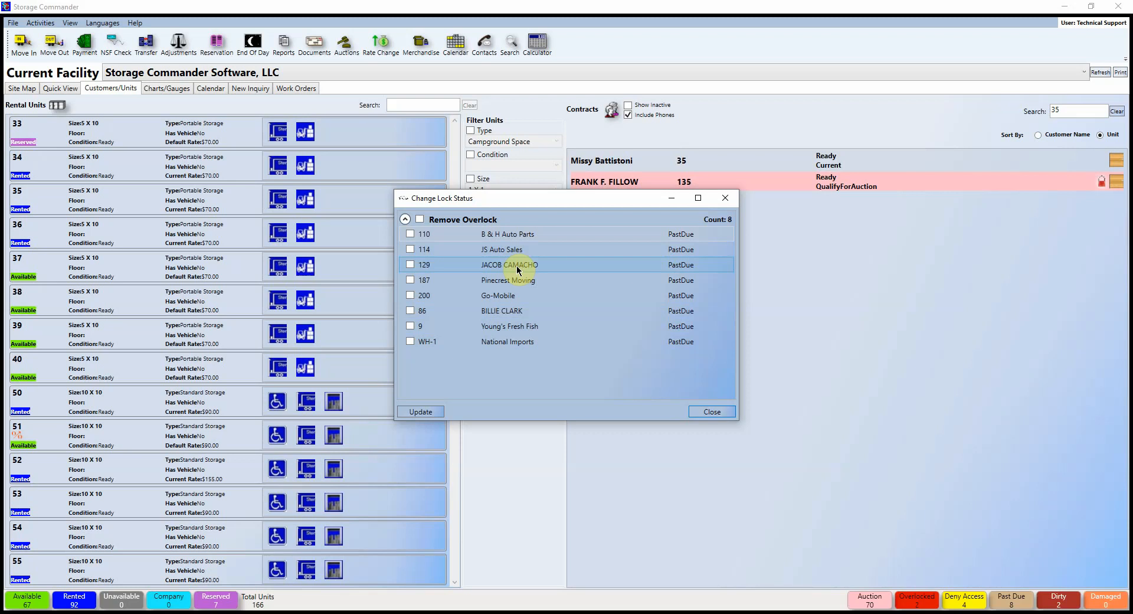
pyautogui.click(725, 198)
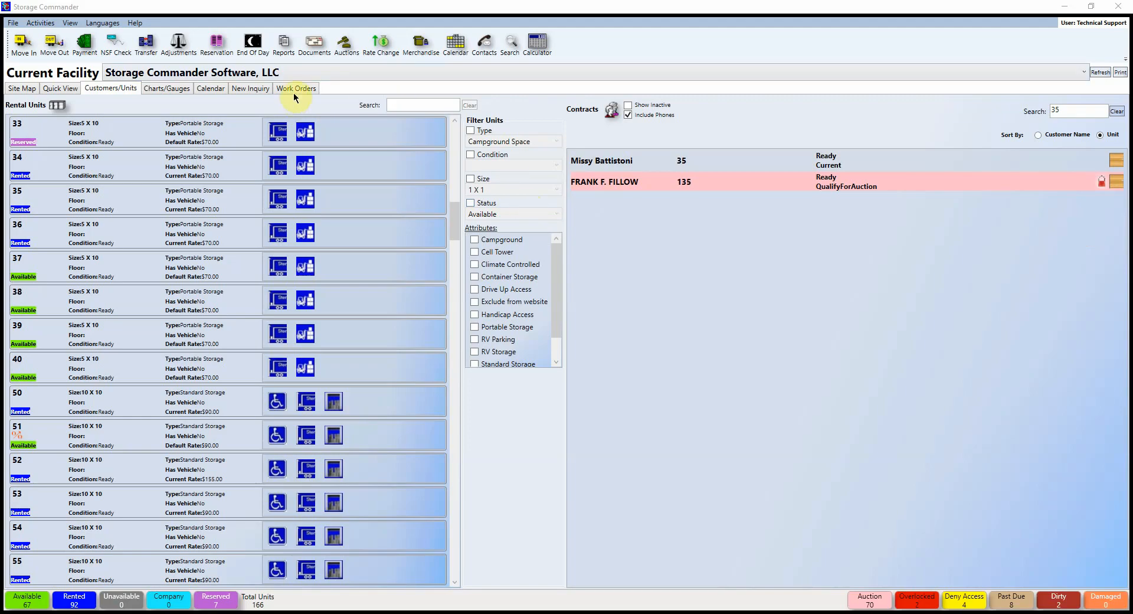
# Step: Open the Reports window from the toolbar and maximize it to full screen
pyautogui.click(283, 44)
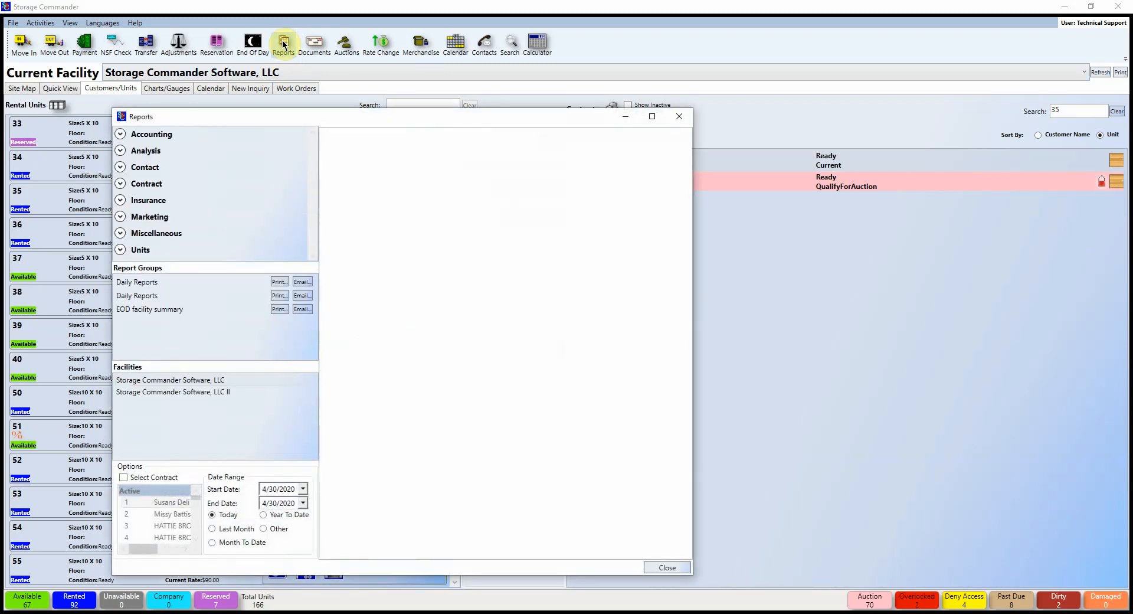
pyautogui.click(651, 115)
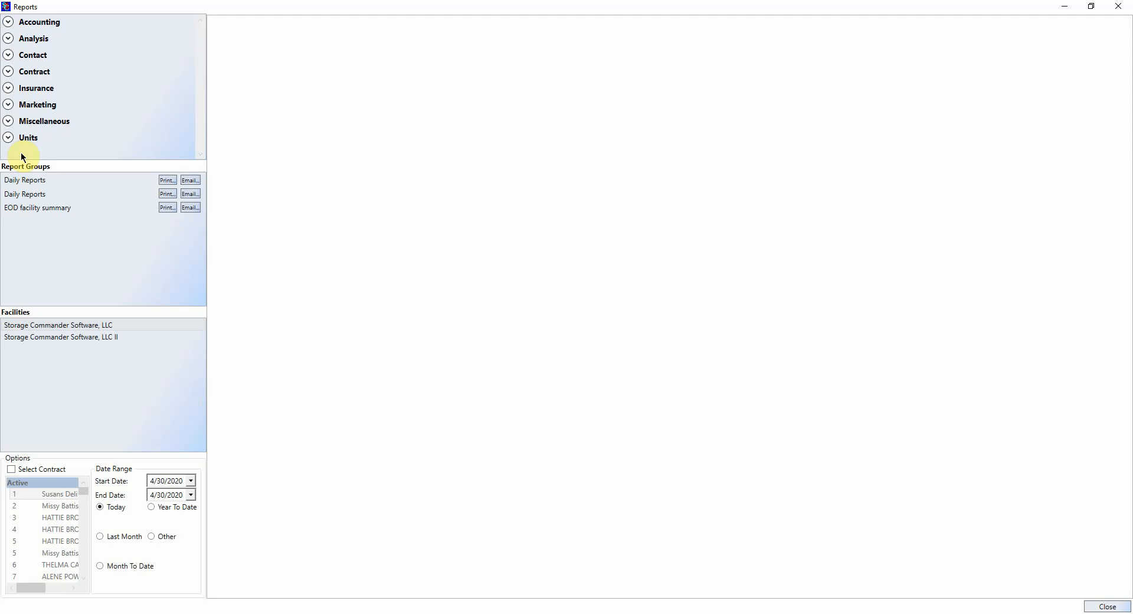
# Step: Expand the Accounting report category and leave only Storage Commander Software, LLC selected as facility
pyautogui.click(8, 21)
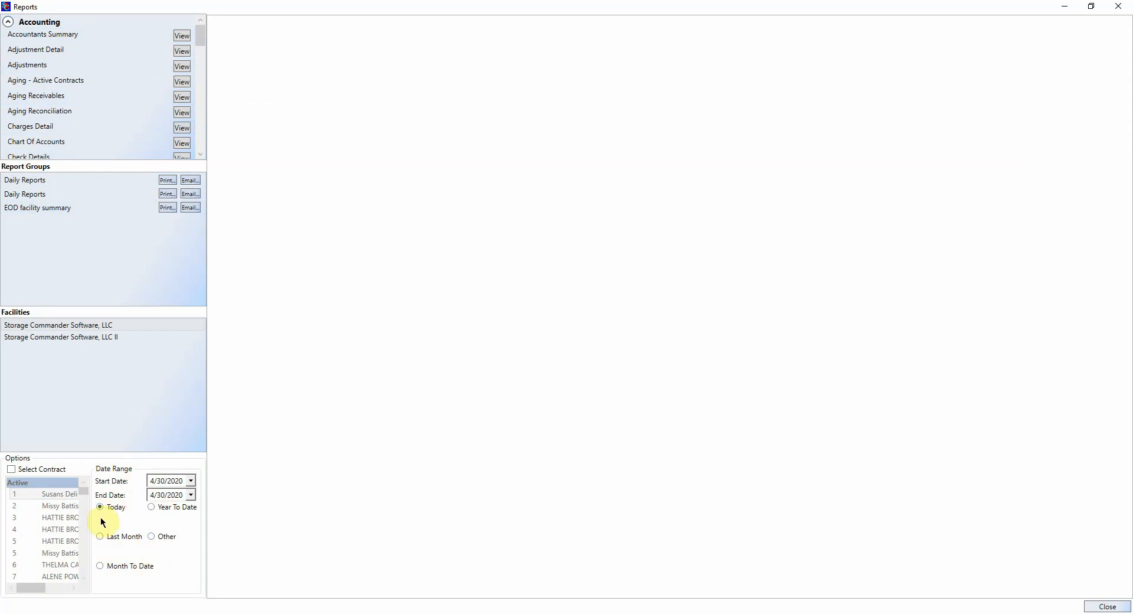
pyautogui.click(83, 338)
pyautogui.click(128, 339)
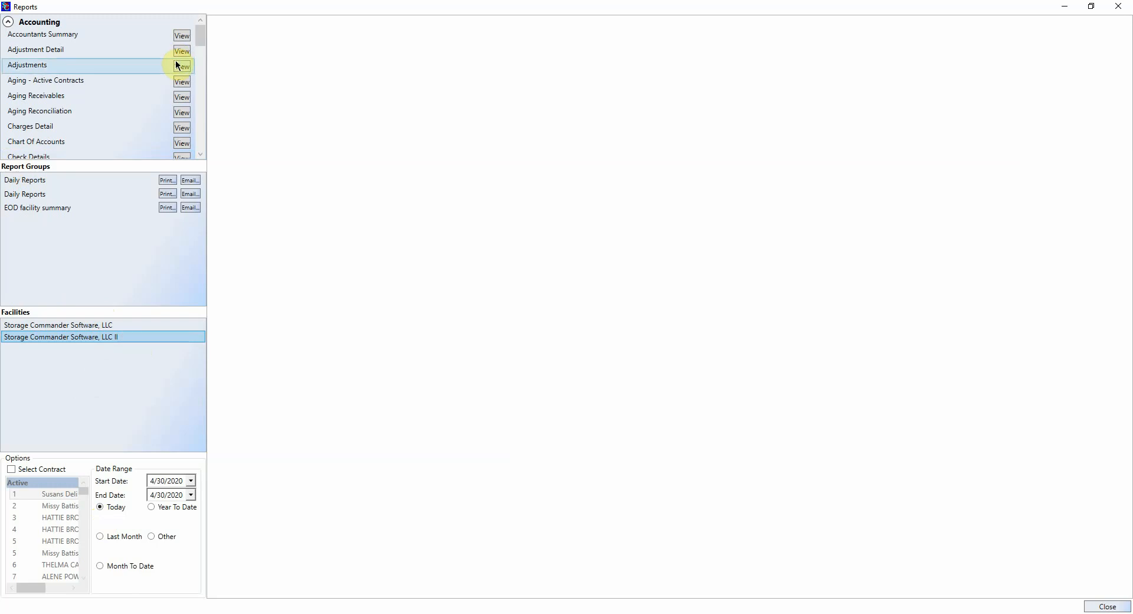
pyautogui.click(103, 324)
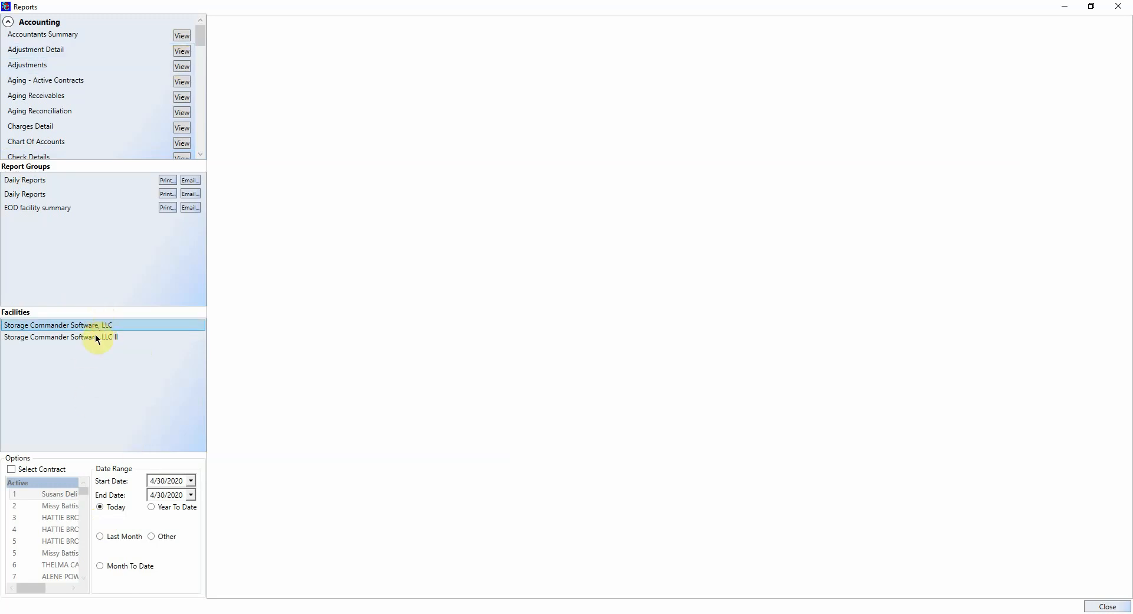
pyautogui.keyDown('ctrl'); pyautogui.click(97, 338); pyautogui.keyUp('ctrl')
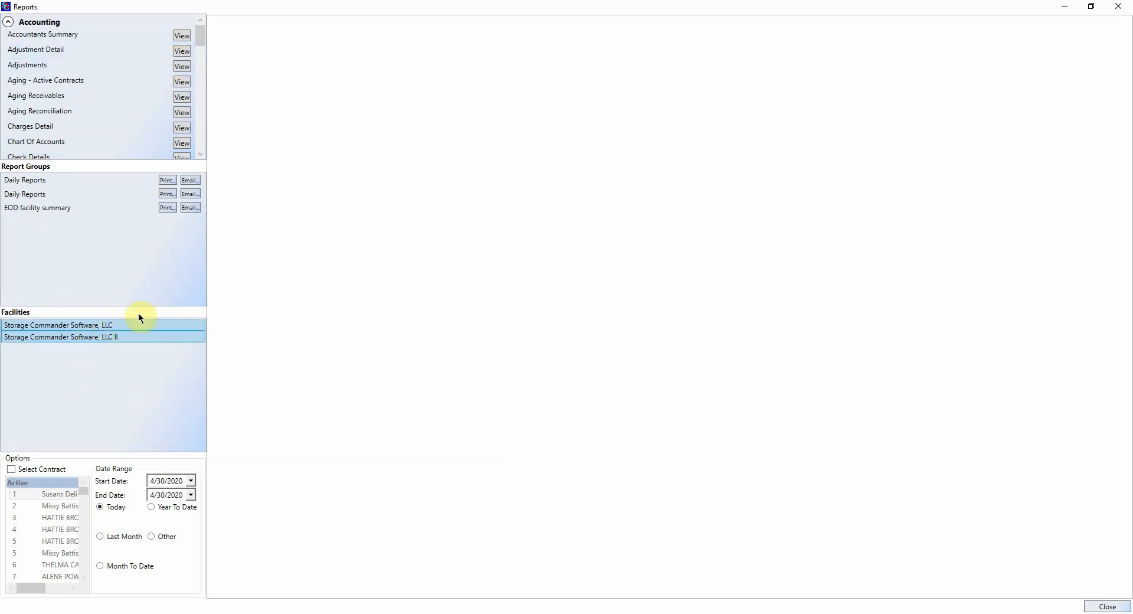
pyautogui.click(102, 325)
pyautogui.keyDown('ctrl'); pyautogui.click(142, 336); pyautogui.keyUp('ctrl')
pyautogui.keyDown('ctrl'); pyautogui.click(142, 336); pyautogui.keyUp('ctrl')
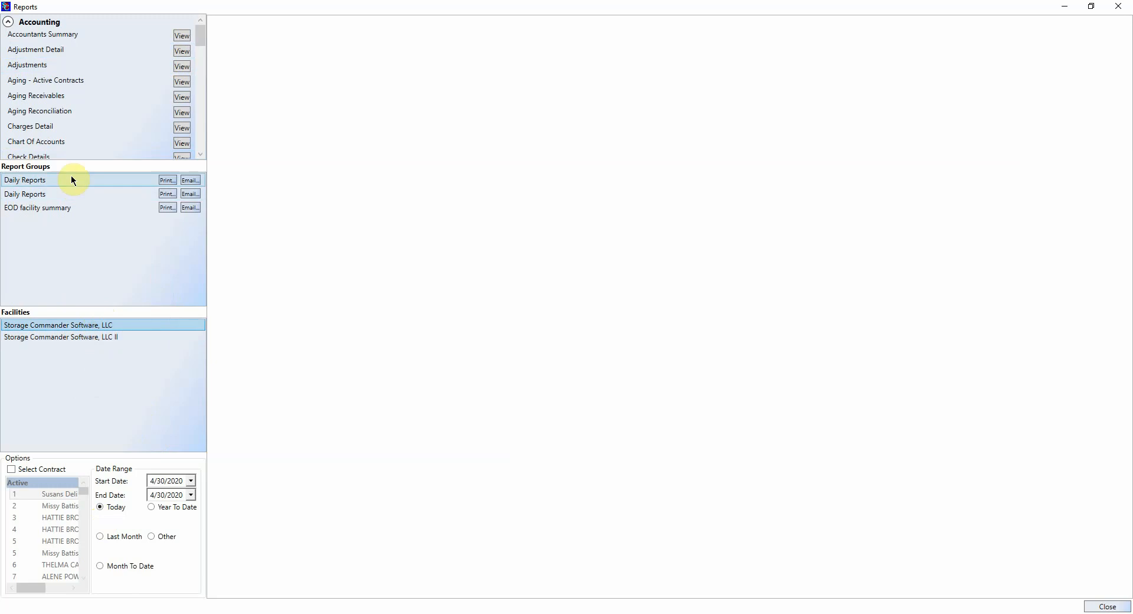
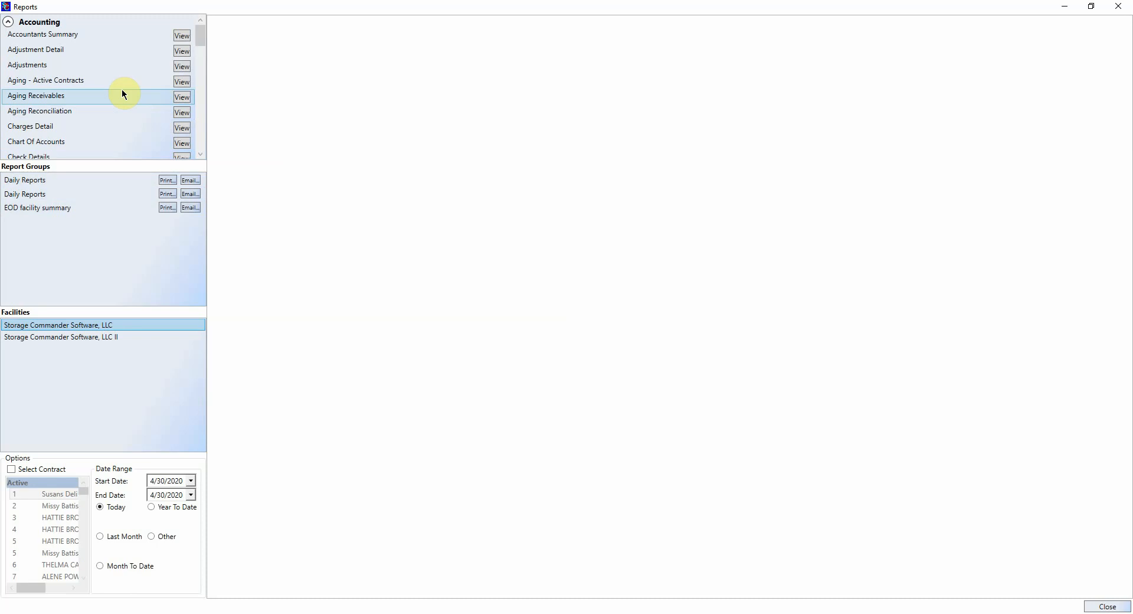
# Step: Open the 4/30/2020 Payment Activity report, showing one $12.30 cash payment for unit 34
pyautogui.click(9, 22)
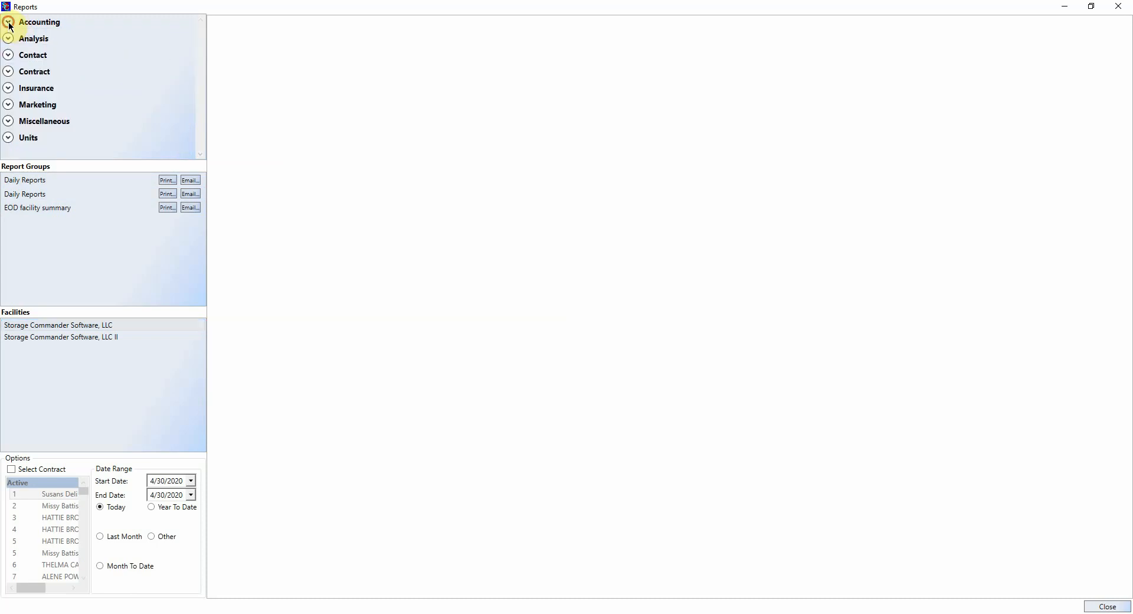
pyautogui.click(9, 24)
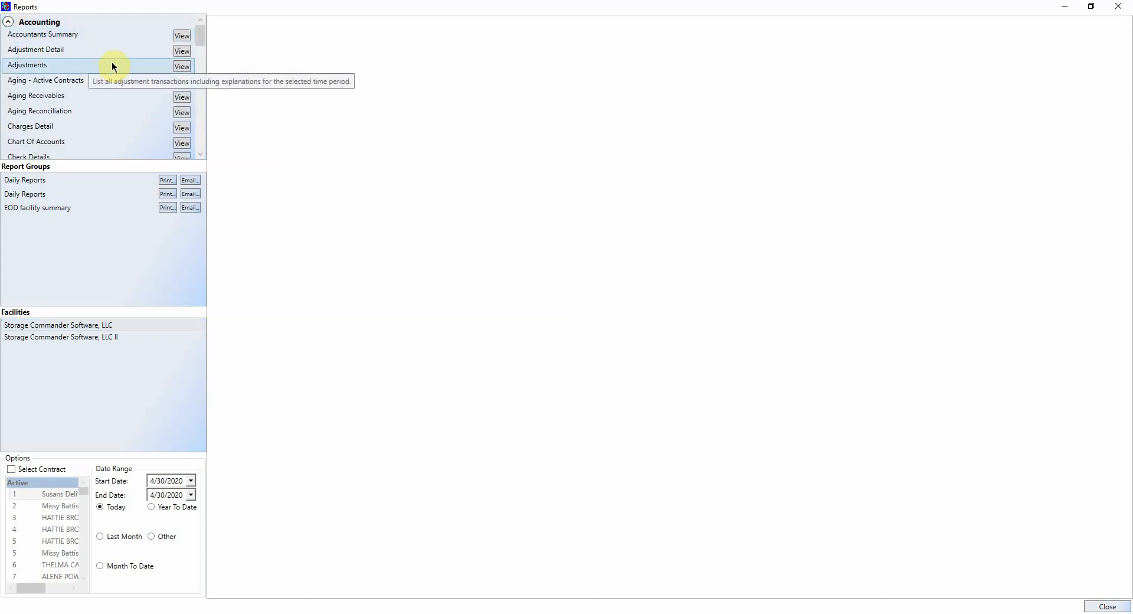
pyautogui.scroll(-5, 103, 62)
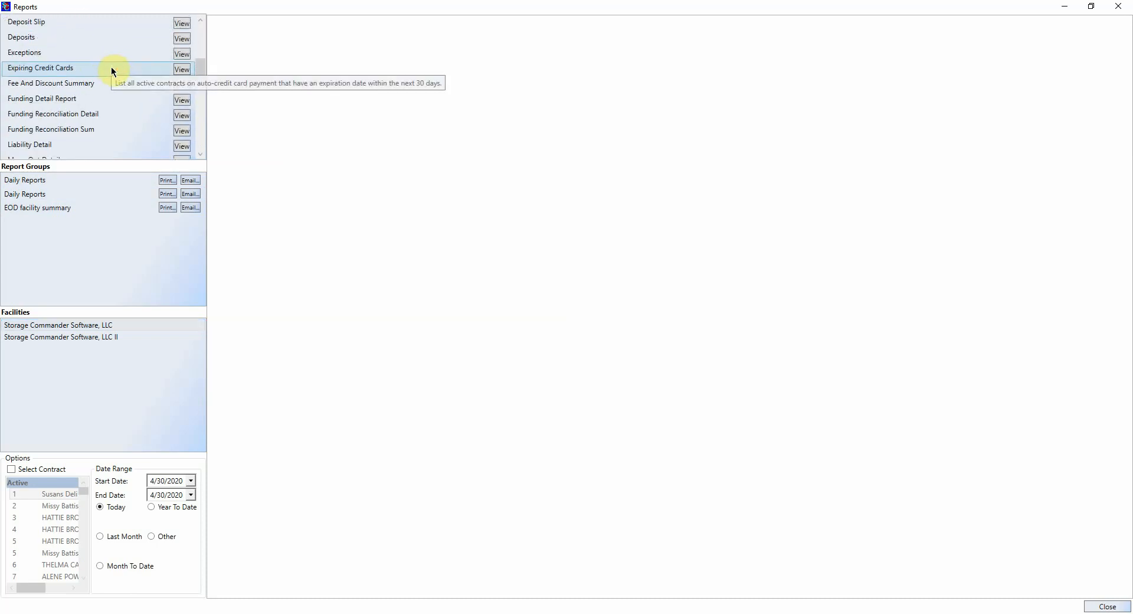
pyautogui.scroll(-3, 112, 70)
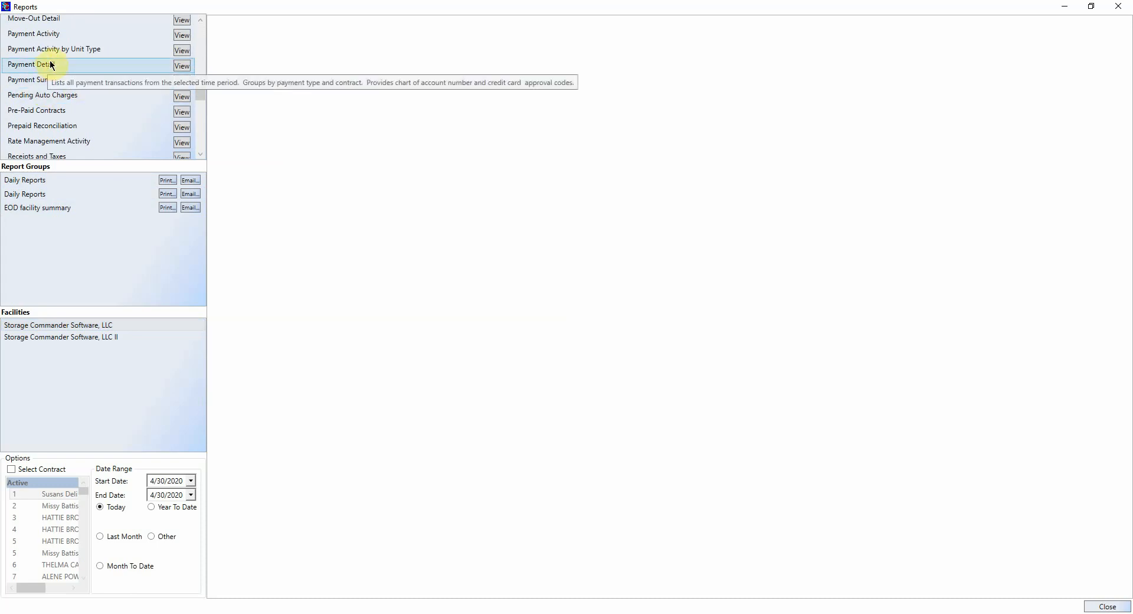
pyautogui.click(182, 35)
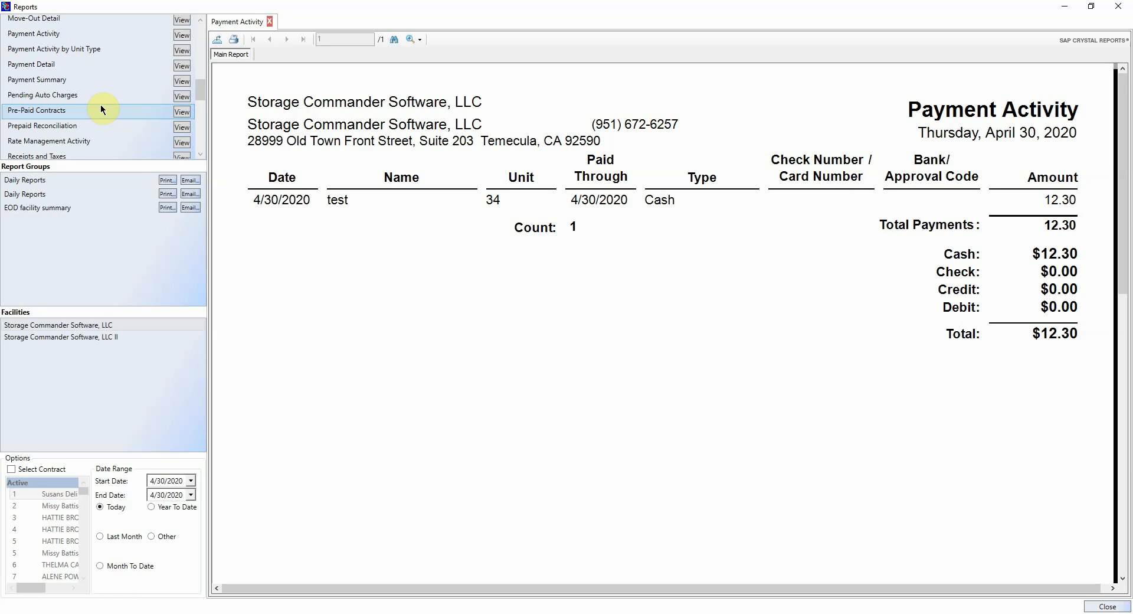
pyautogui.scroll(-5, 100, 104)
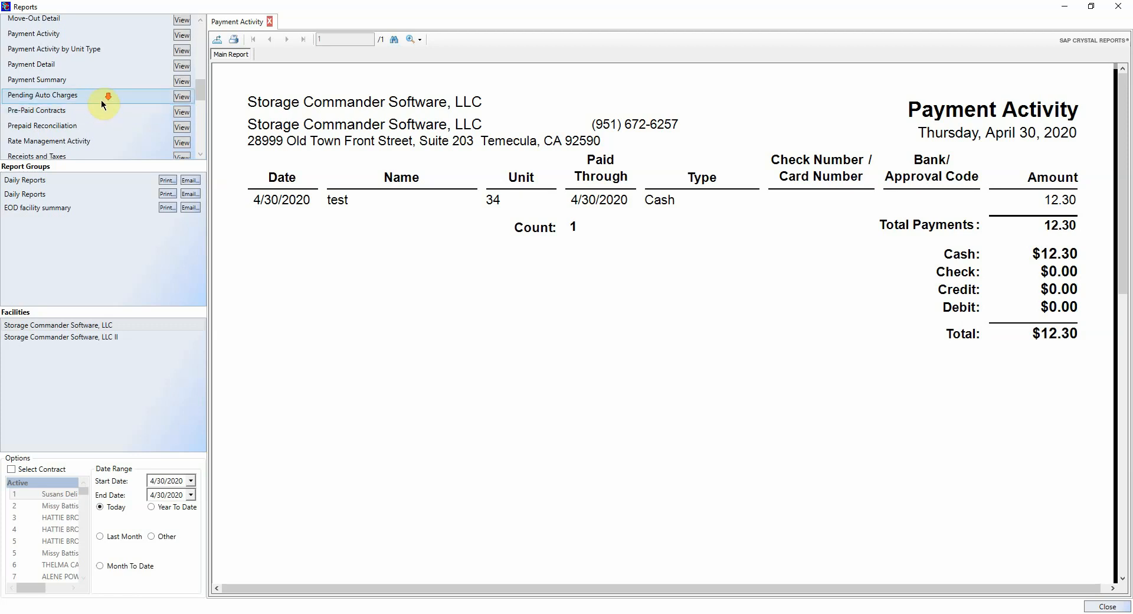
pyautogui.scroll(-2, 100, 104)
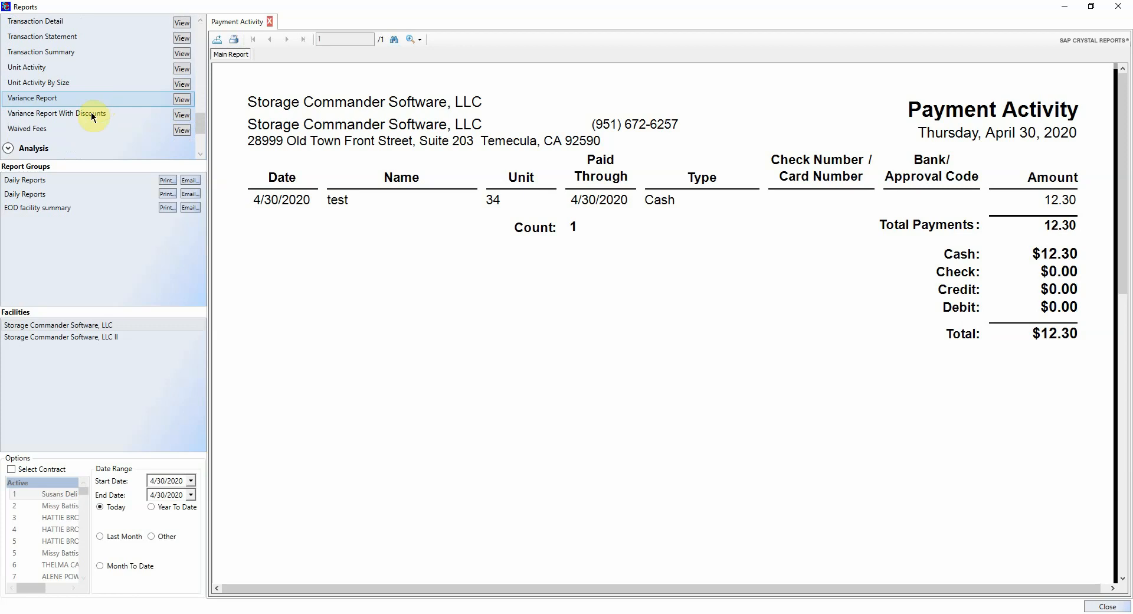
# Step: Open the April 30, 2020 Variance Report With Discounts and select a field in it
pyautogui.click(191, 116)
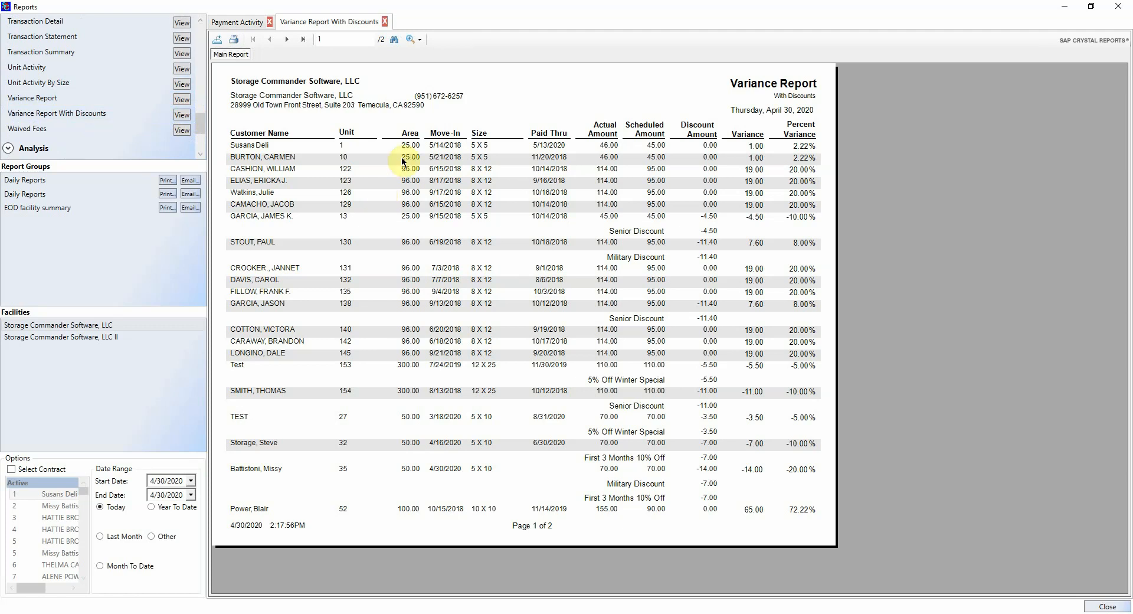
pyautogui.click(329, 354)
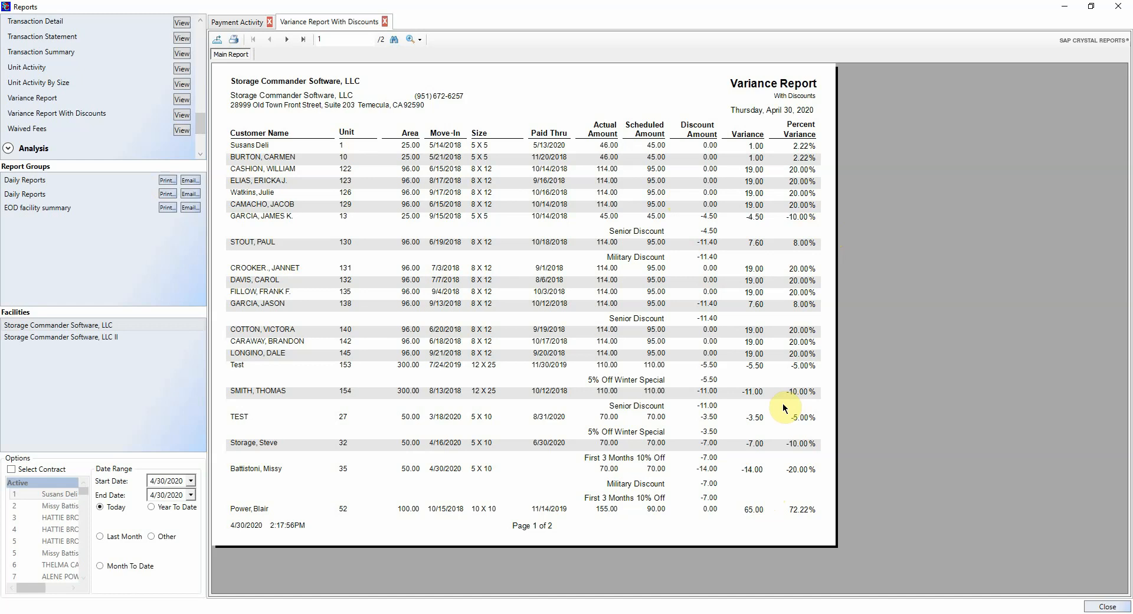
pyautogui.scroll(15, 118, 109)
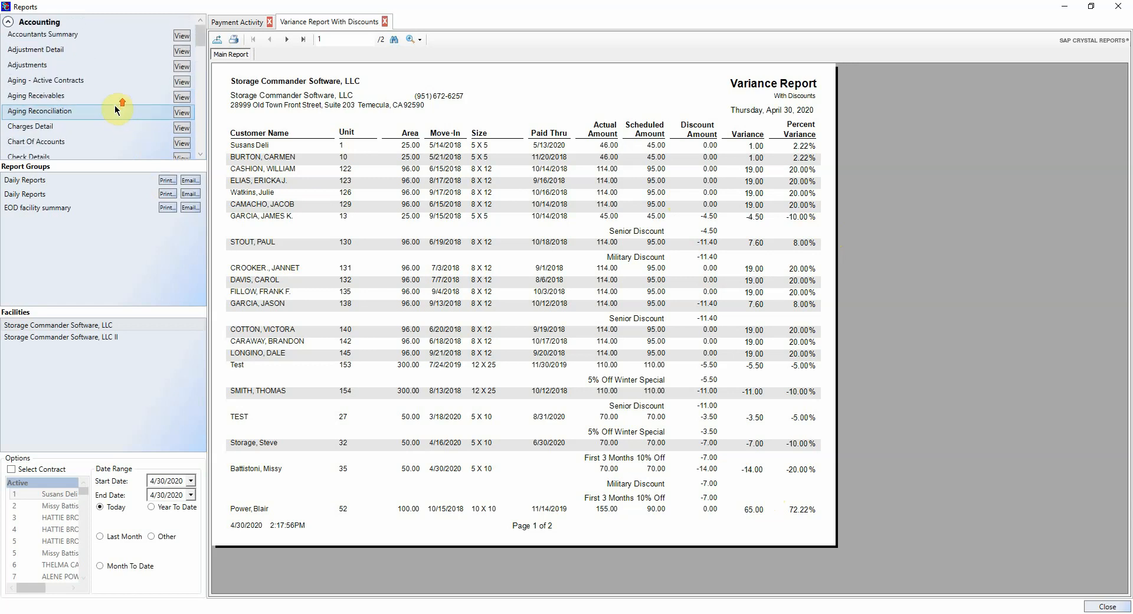
# Step: Switch from Accounting to the Analysis reports and open the April 30, 2020 Consolidated Summary
pyautogui.click(9, 22)
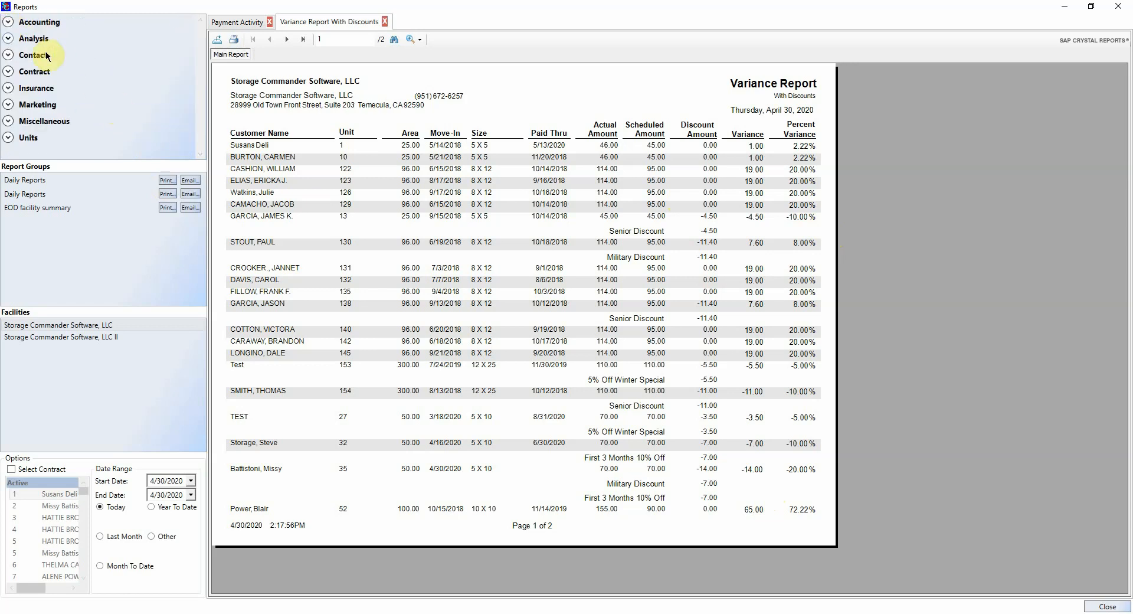
pyautogui.click(8, 38)
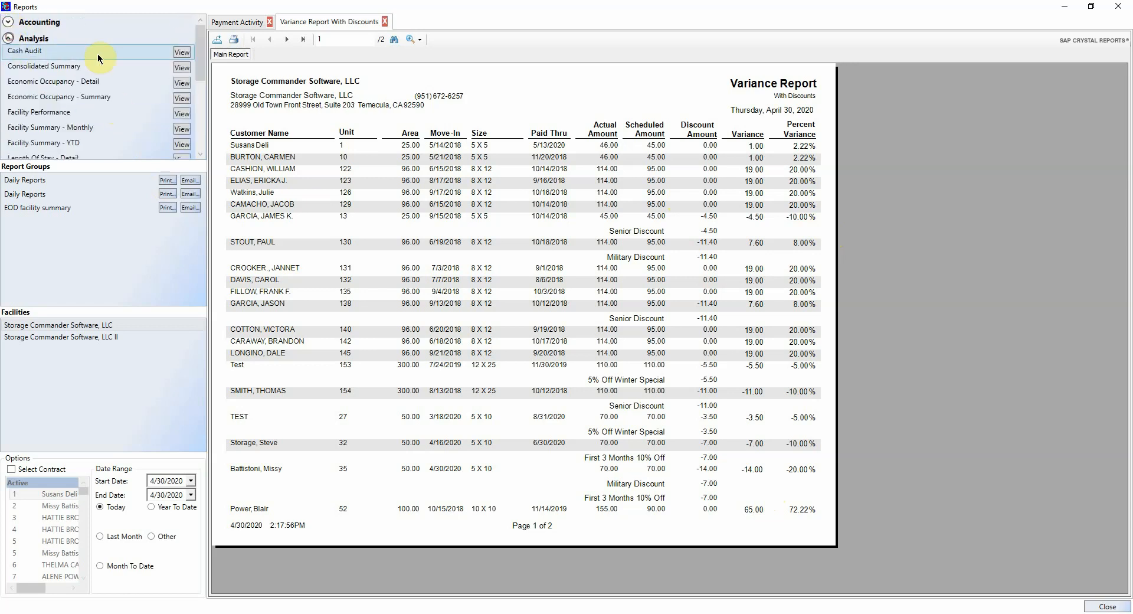
pyautogui.click(183, 67)
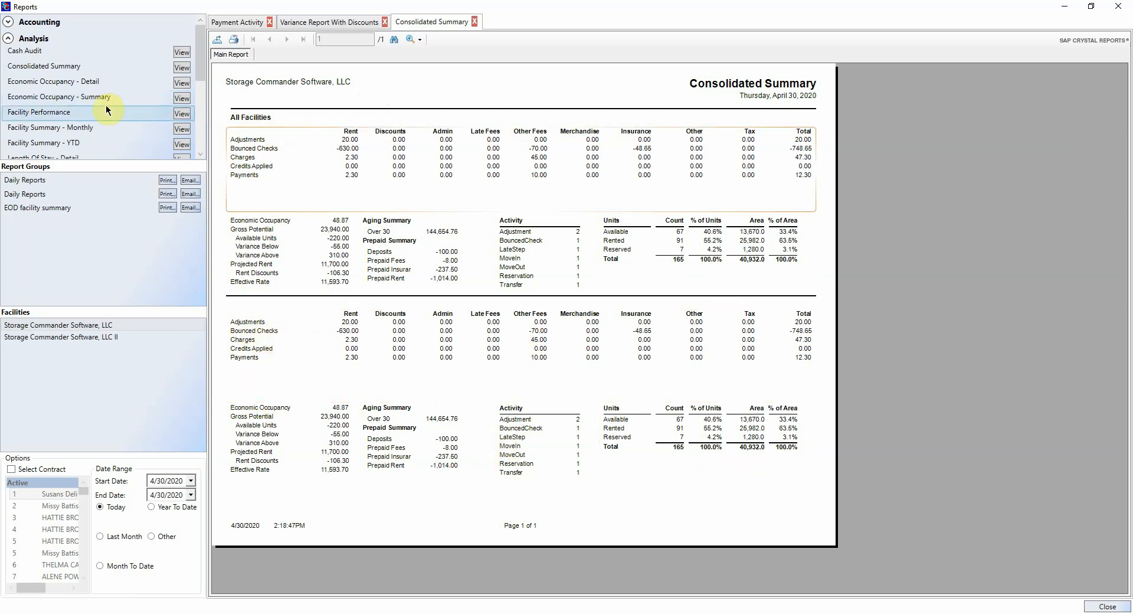
pyautogui.scroll(-1, 114, 112)
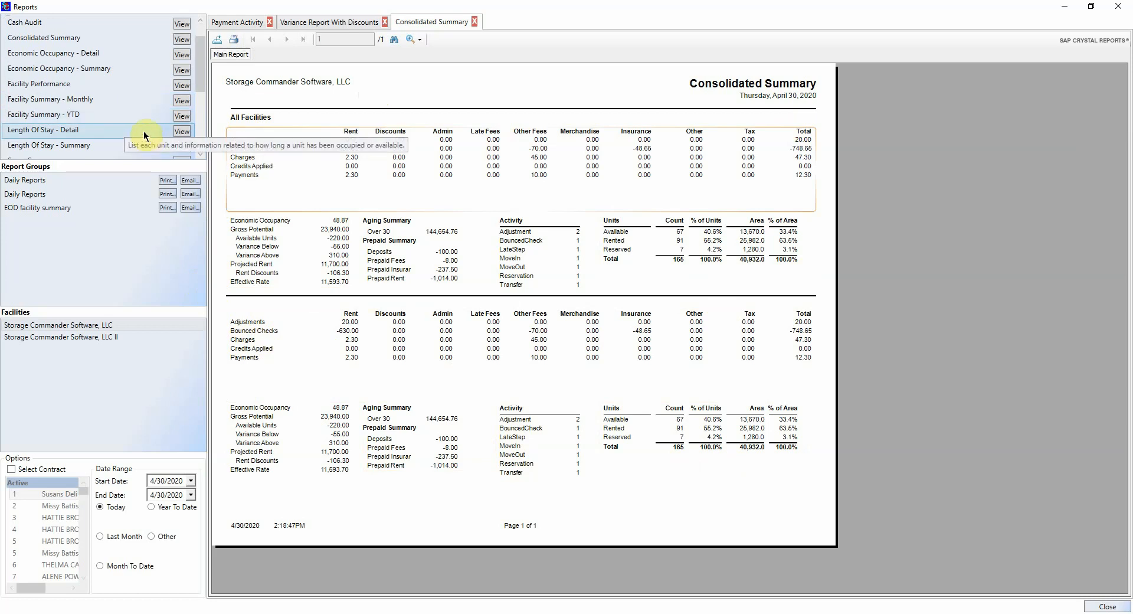
# Step: Open the Facility Summary - Monthly report and scroll through it, selecting the right-hand summary section
pyautogui.click(177, 101)
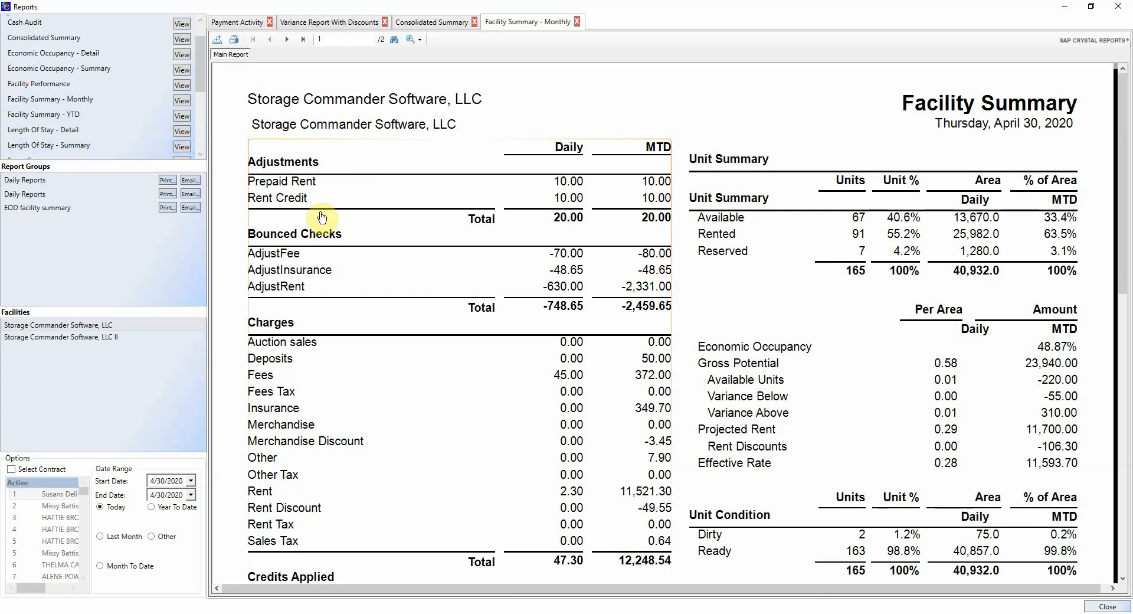
pyautogui.scroll(-2, 322, 214)
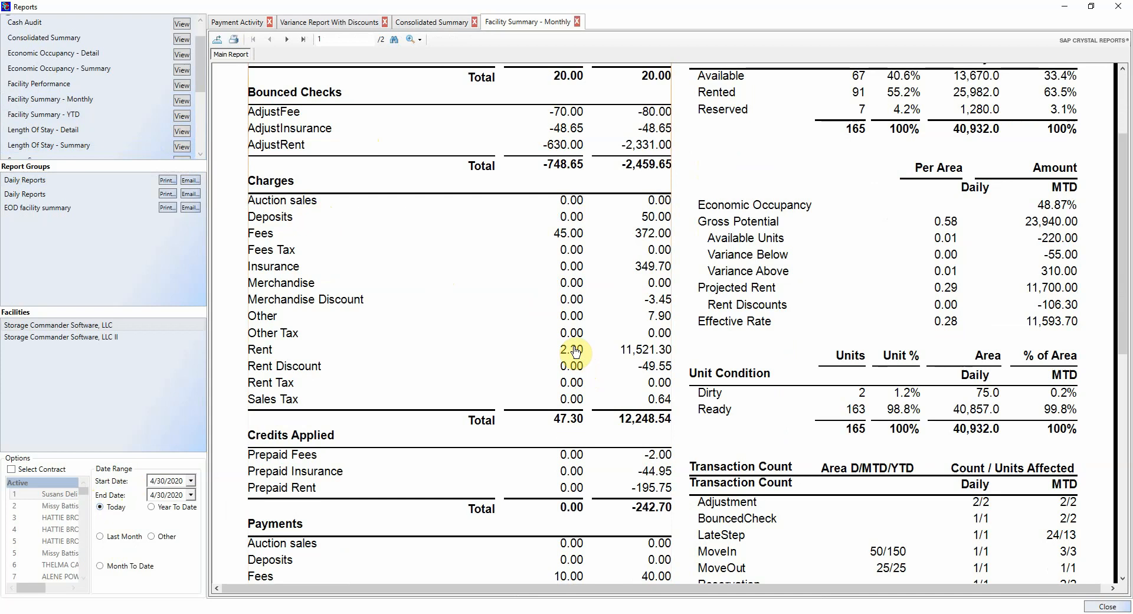
pyautogui.scroll(-7, 576, 352)
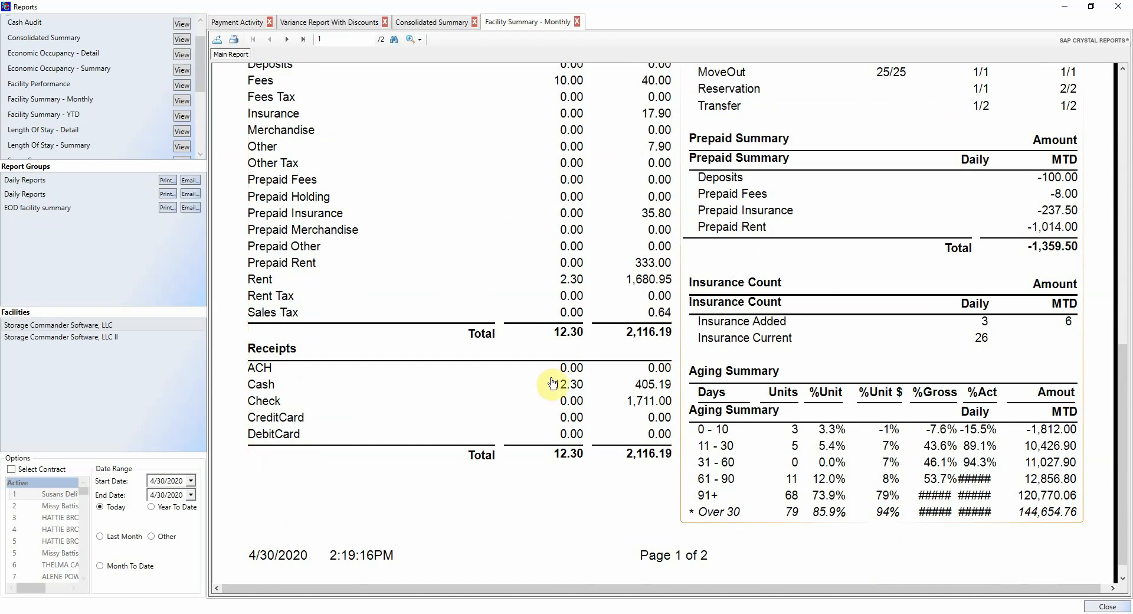
pyautogui.click(824, 515)
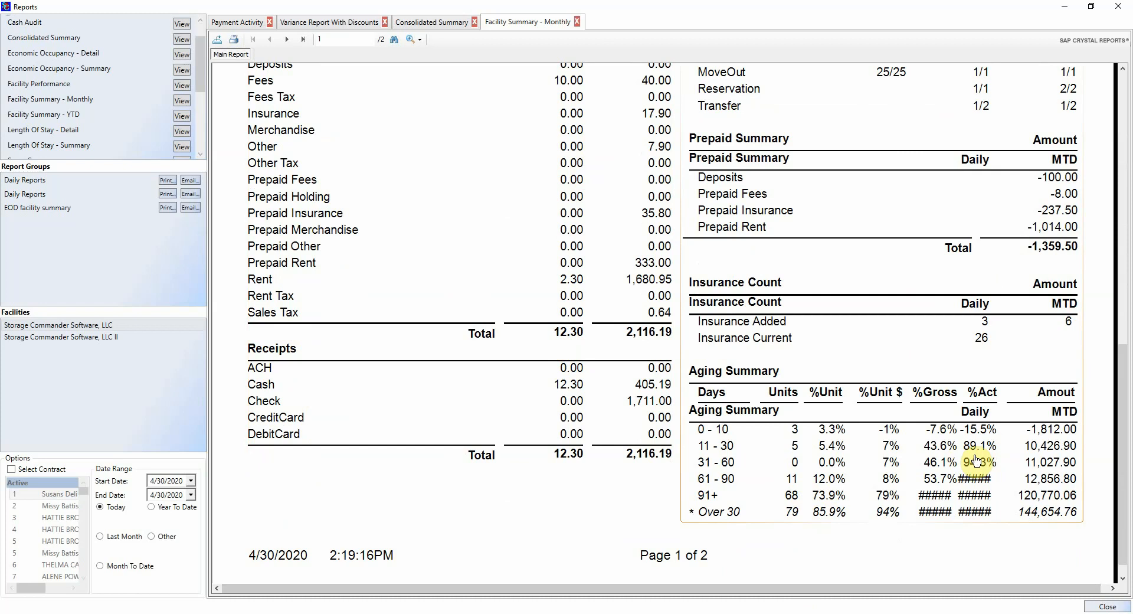
pyautogui.scroll(10, 976, 460)
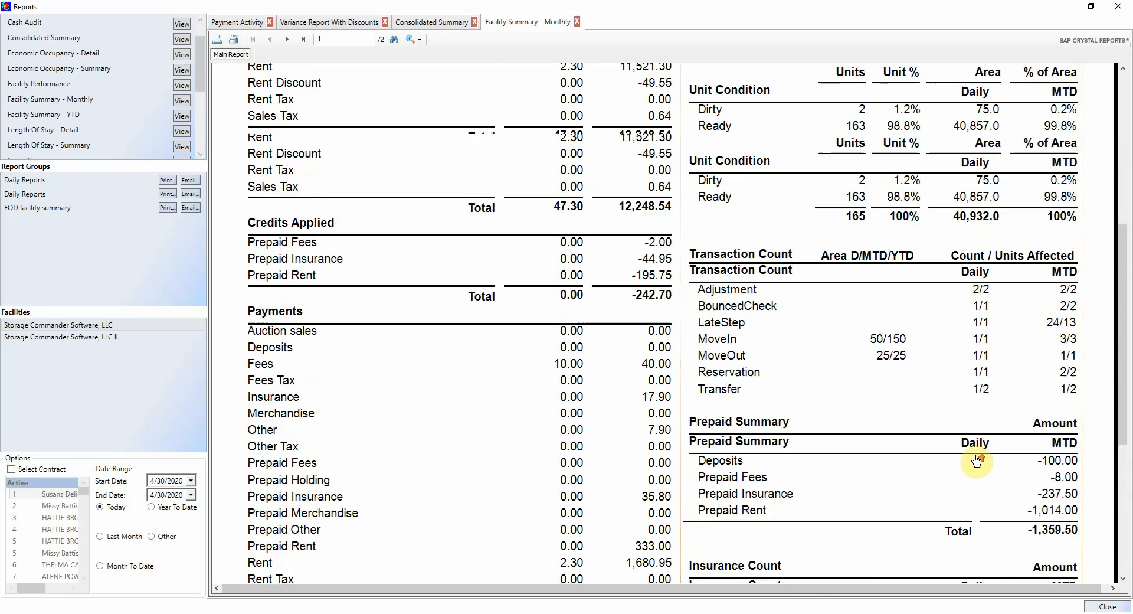
pyautogui.scroll(3, 977, 460)
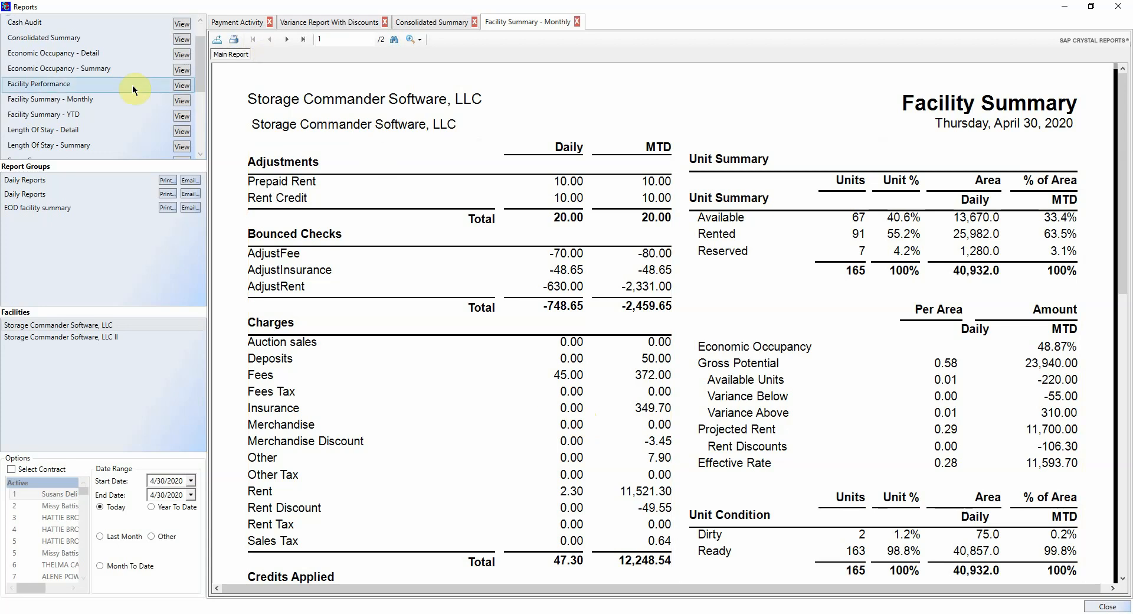
pyautogui.scroll(-2, 132, 89)
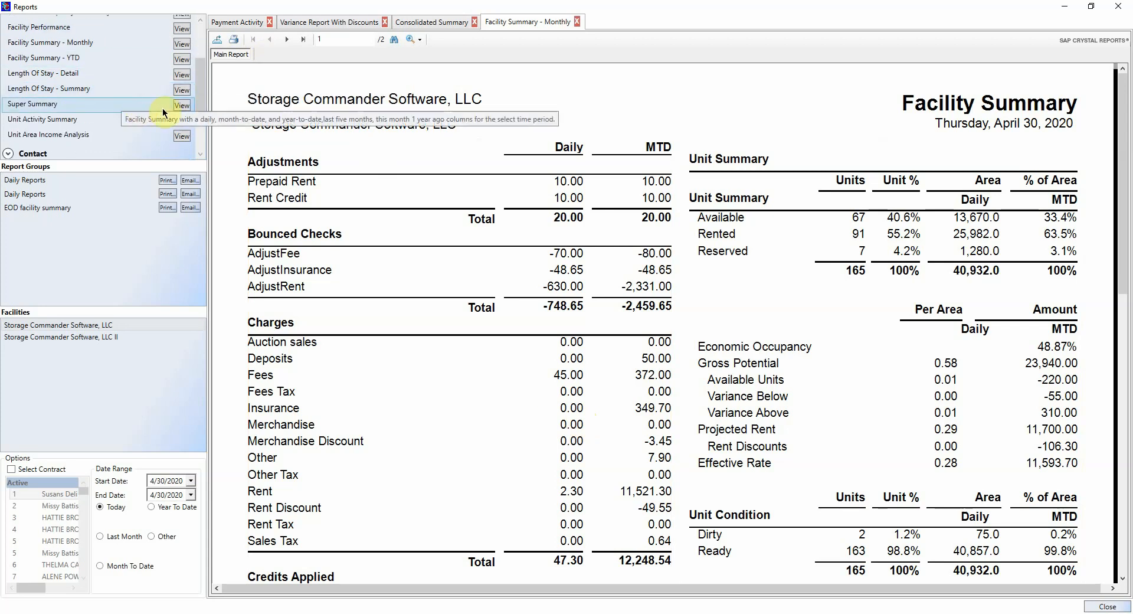
# Step: Open a Super Summary report, then a Year To Date one for January 1 to April 30, 2020
pyautogui.click(180, 106)
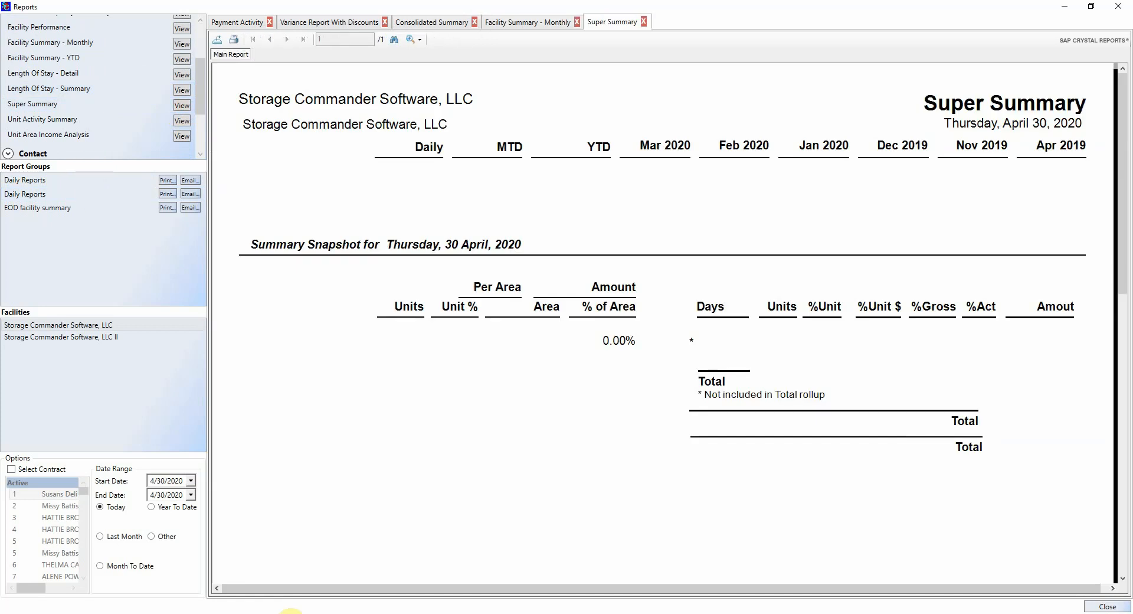
pyautogui.click(154, 506)
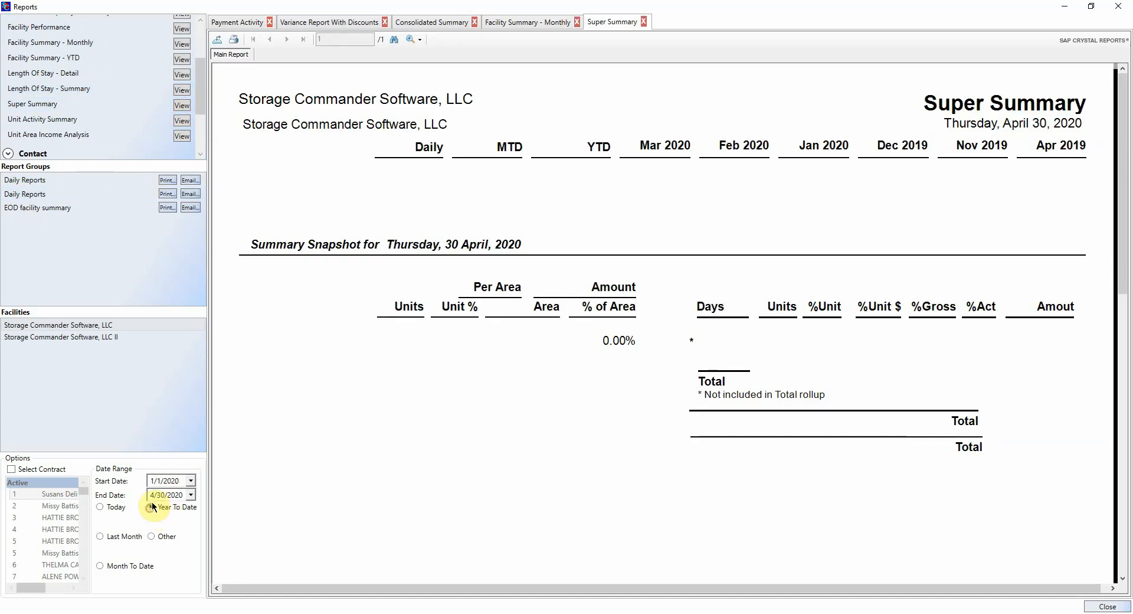
pyautogui.click(182, 106)
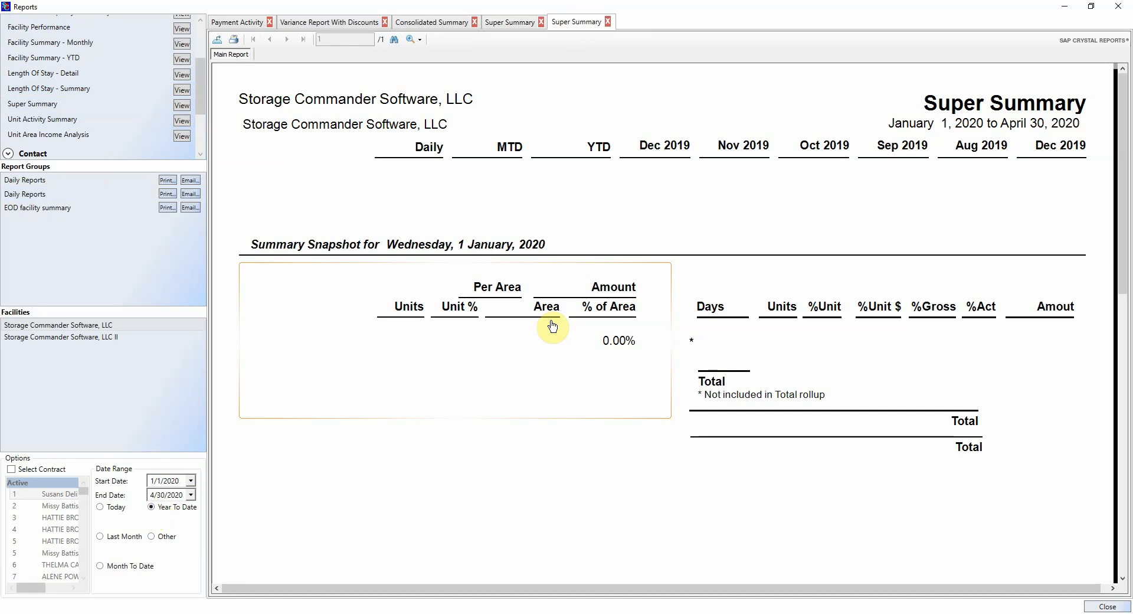
# Step: Open a Super Summary for the Storage Commander Software, LLC II facility and review its Unit Summary
pyautogui.click(115, 336)
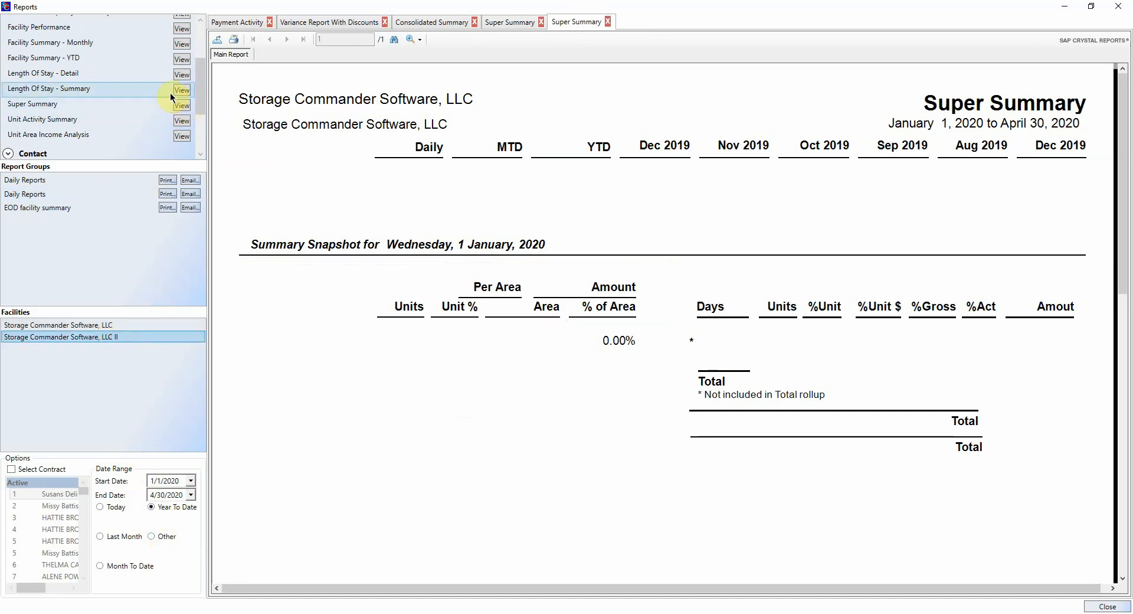
pyautogui.click(180, 110)
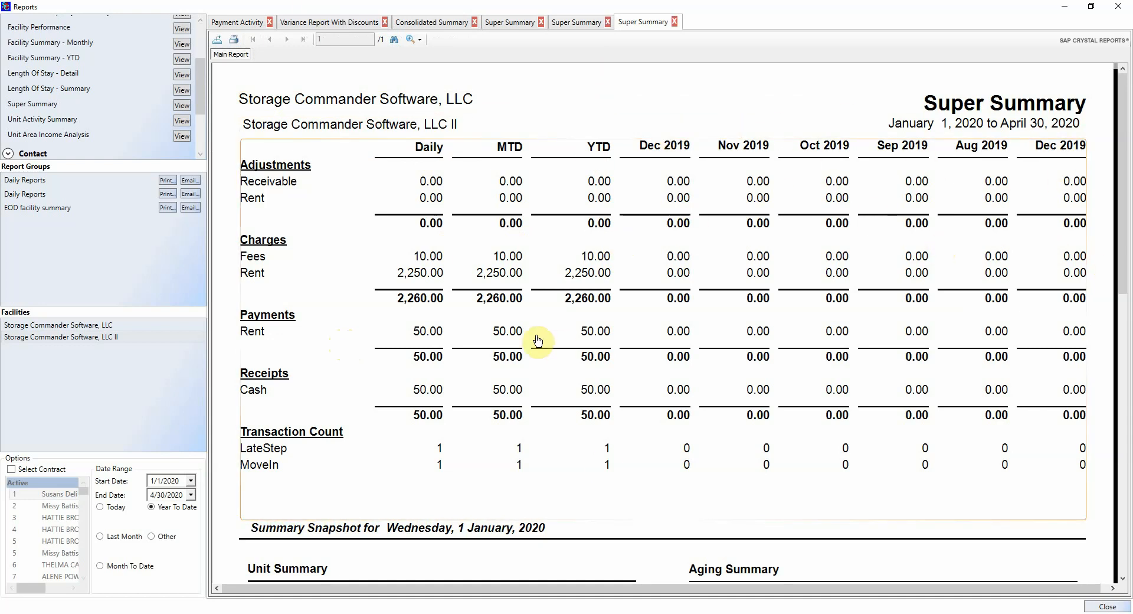
pyautogui.scroll(-7, 466, 317)
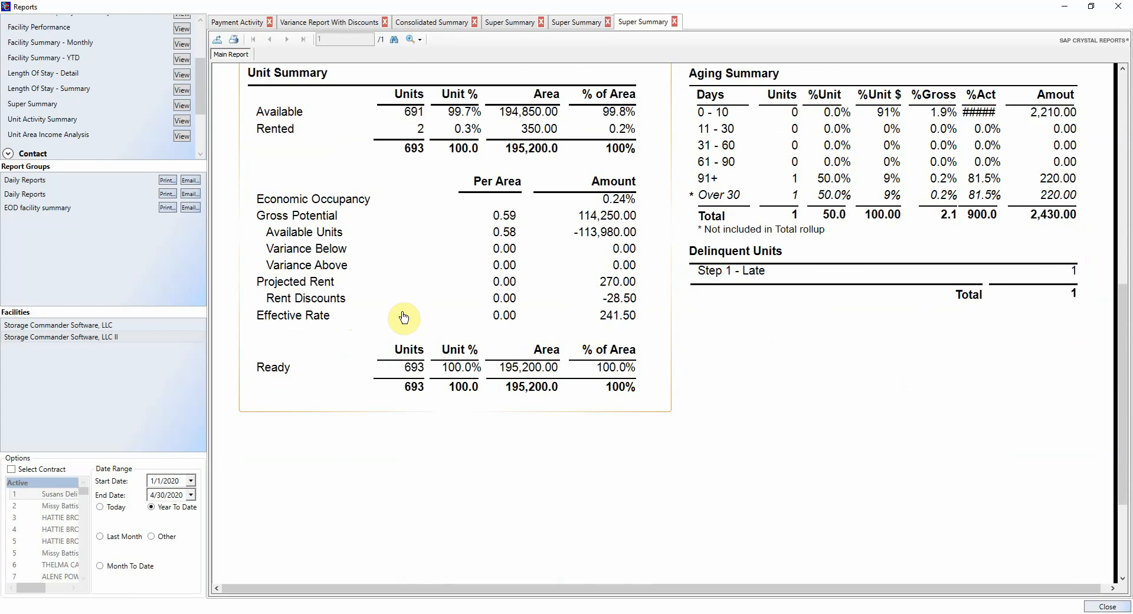
pyautogui.scroll(2, 403, 317)
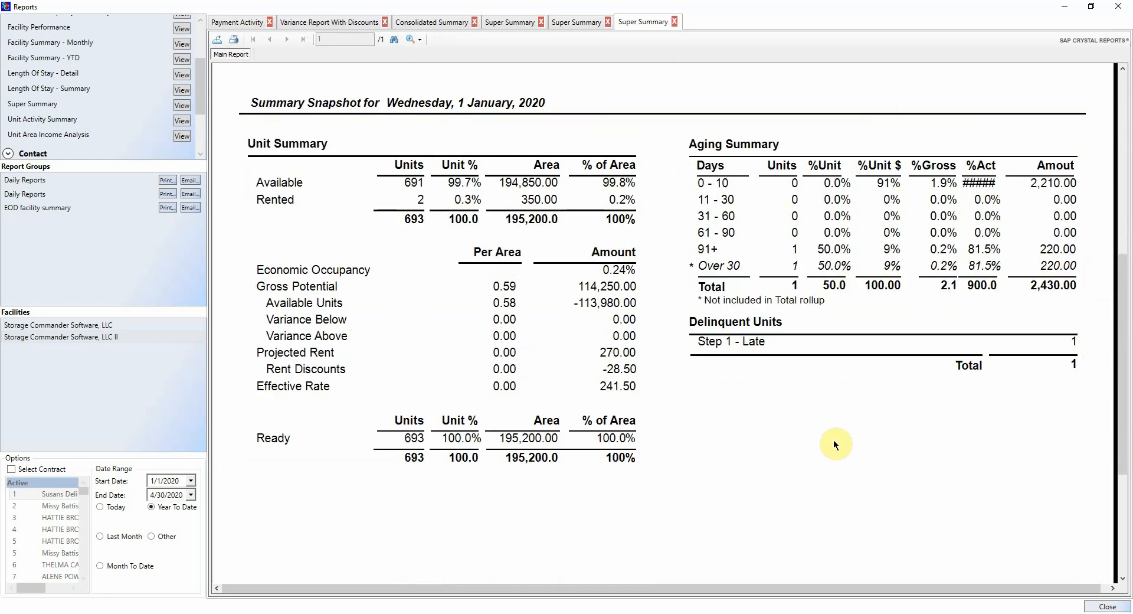
pyautogui.click(501, 230)
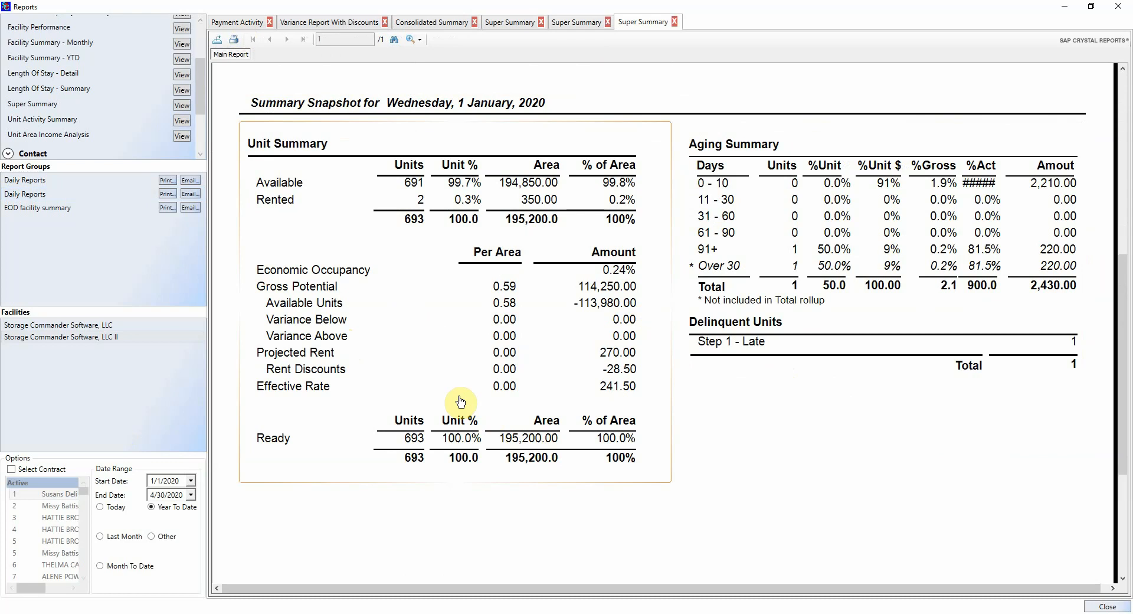
pyautogui.scroll(12, 460, 402)
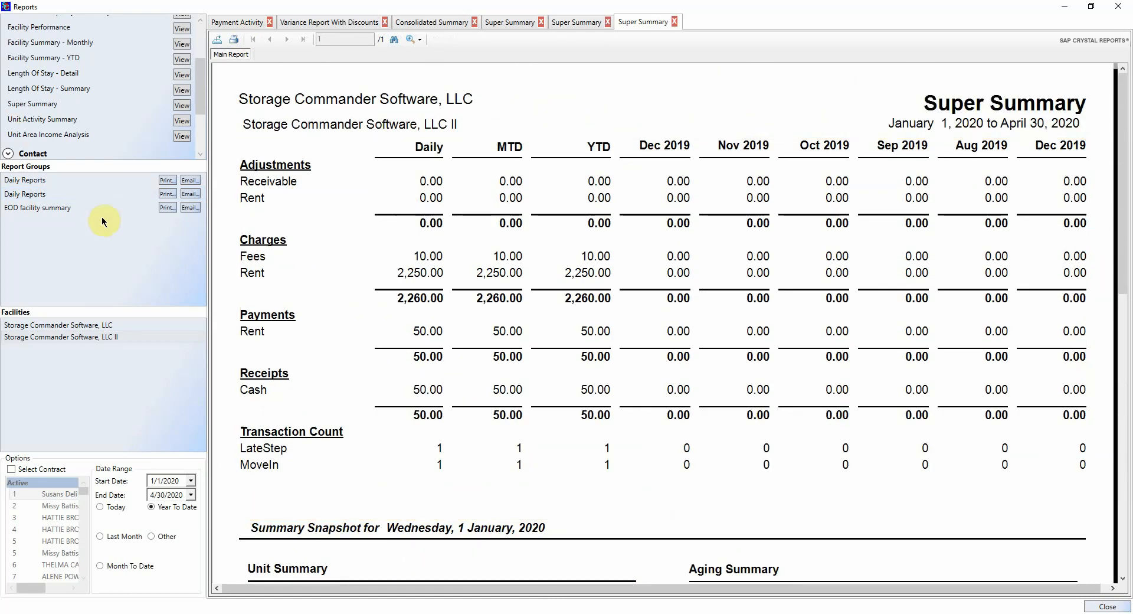
pyautogui.scroll(5, 61, 105)
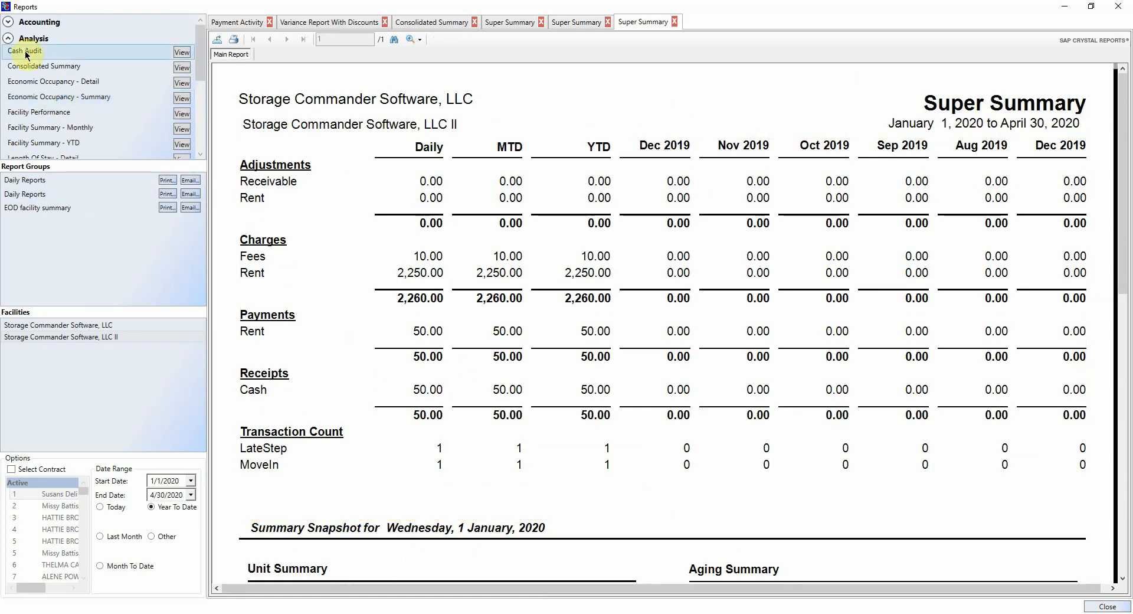
# Step: Switch from Analysis to the Contact reports and generate the Contact Summary
pyautogui.click(8, 39)
pyautogui.click(7, 56)
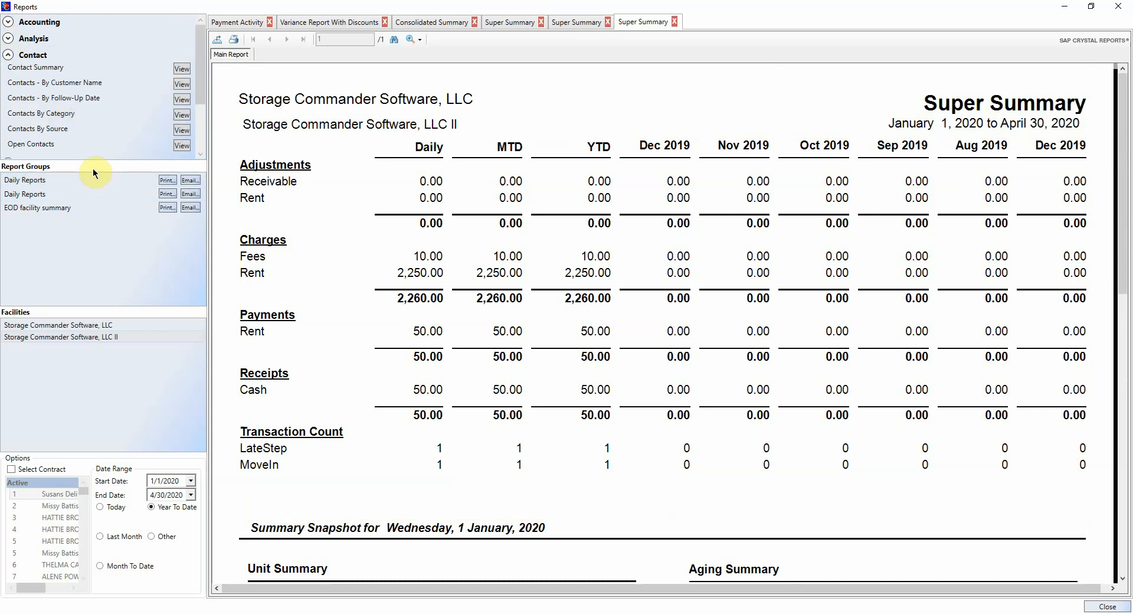
pyautogui.click(182, 69)
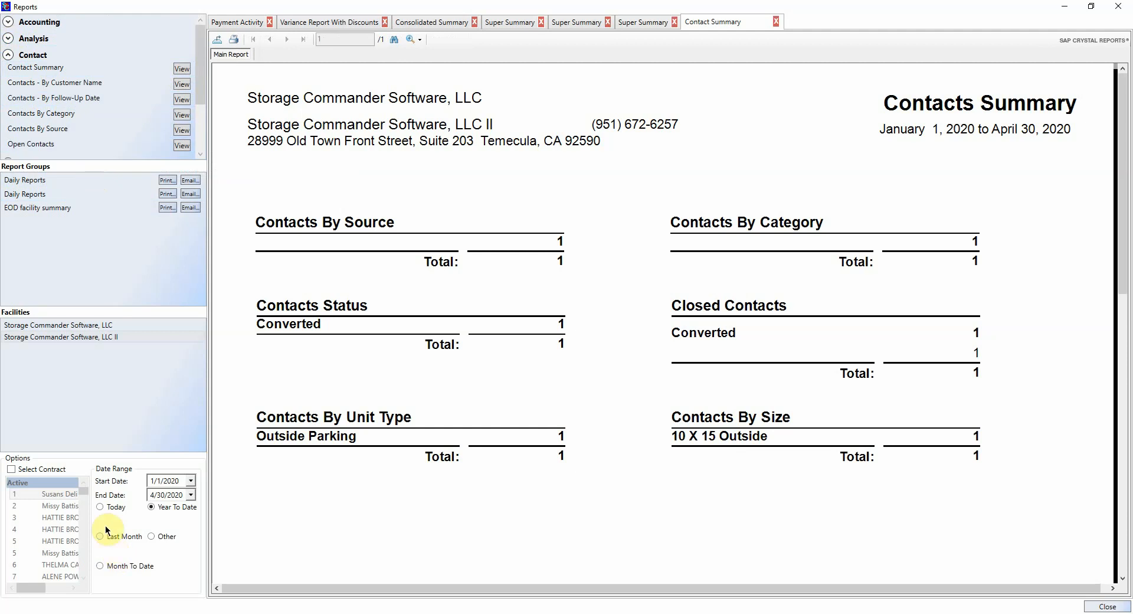
# Step: Generate a Contact Summary for Storage Commander Software, LLC for today only, April 30, 2020
pyautogui.click(99, 509)
pyautogui.click(105, 325)
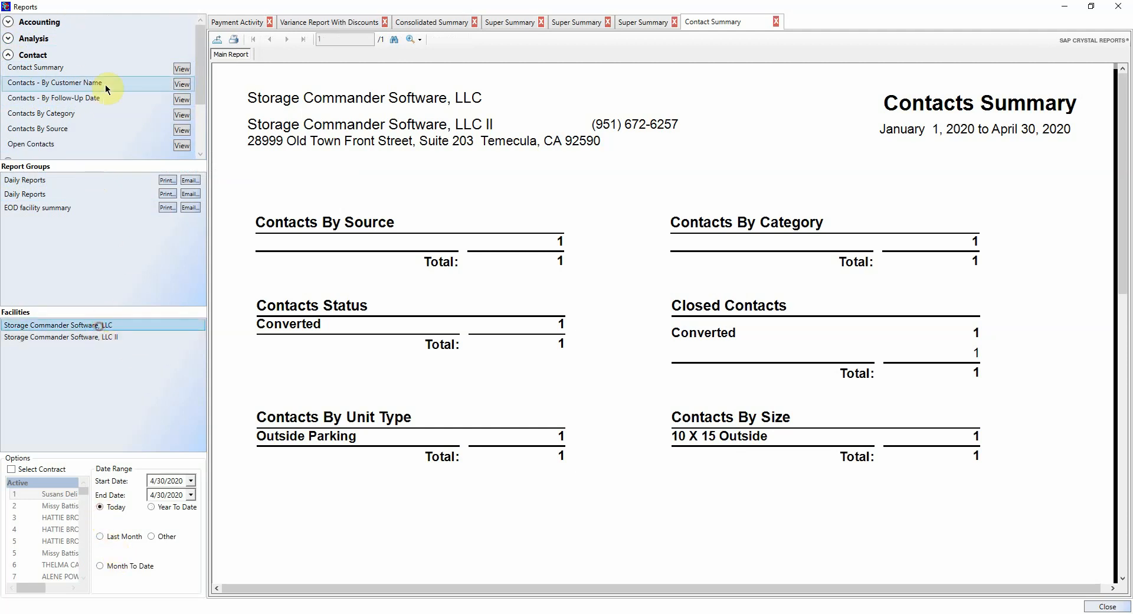
pyautogui.click(175, 69)
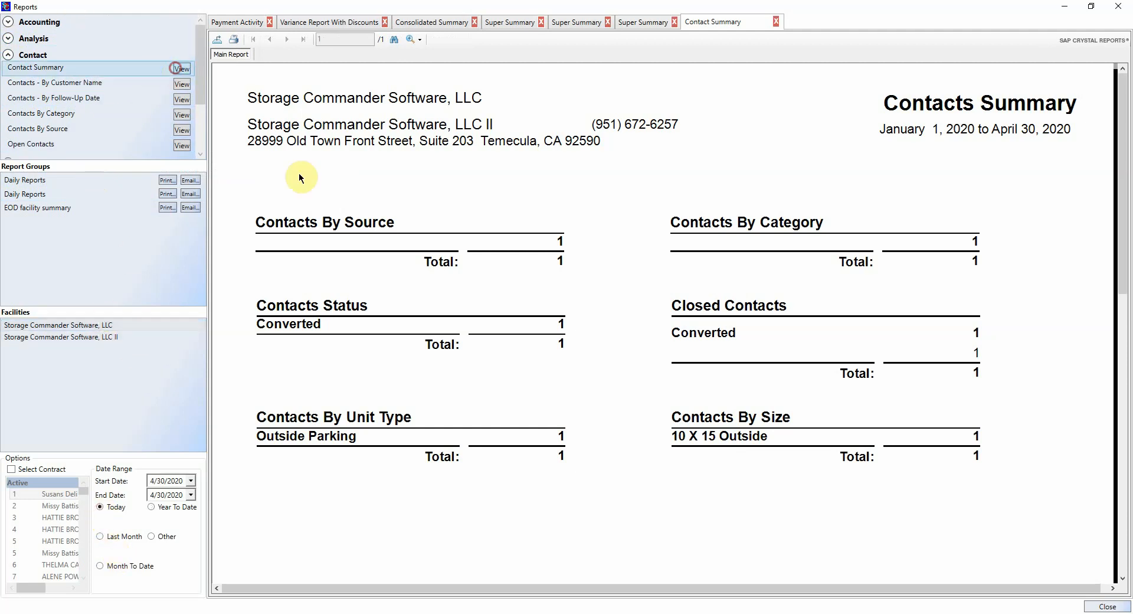
pyautogui.click(665, 22)
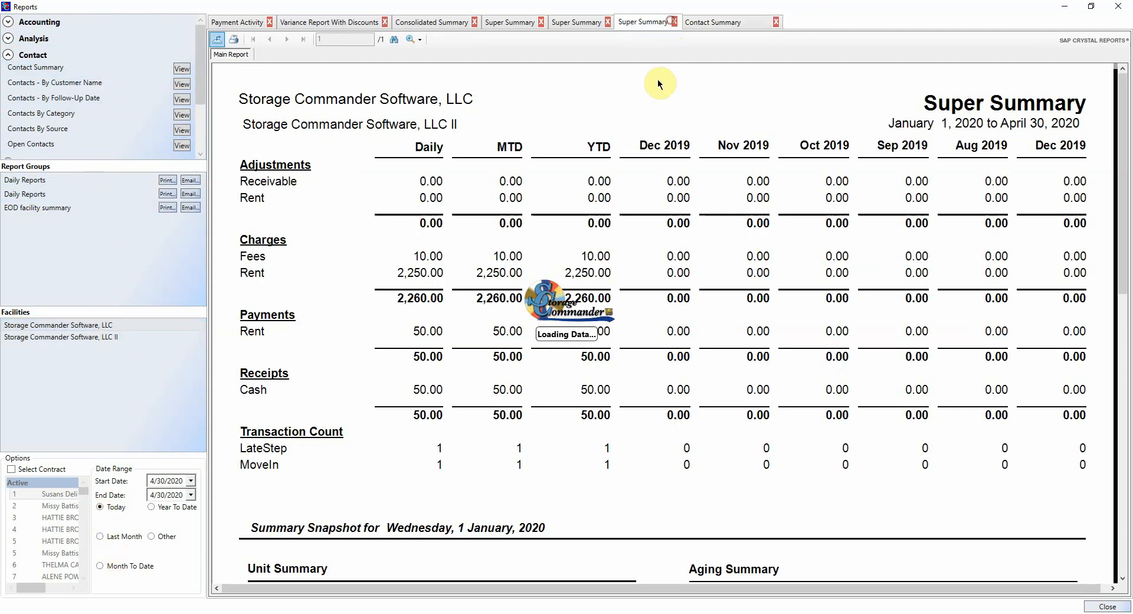
pyautogui.click(715, 21)
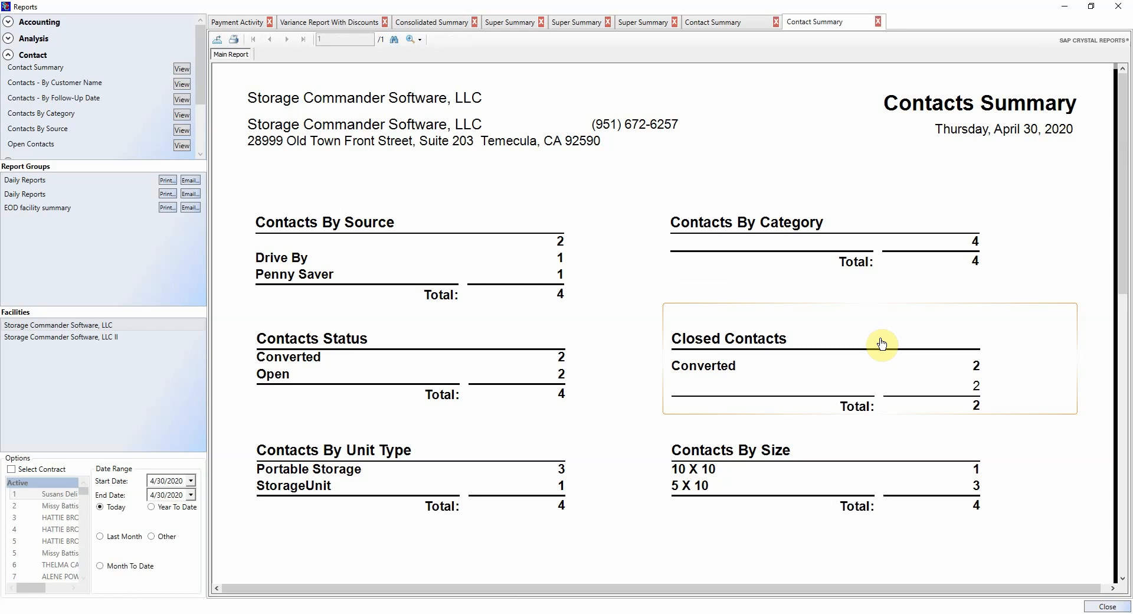
pyautogui.scroll(-5, 880, 336)
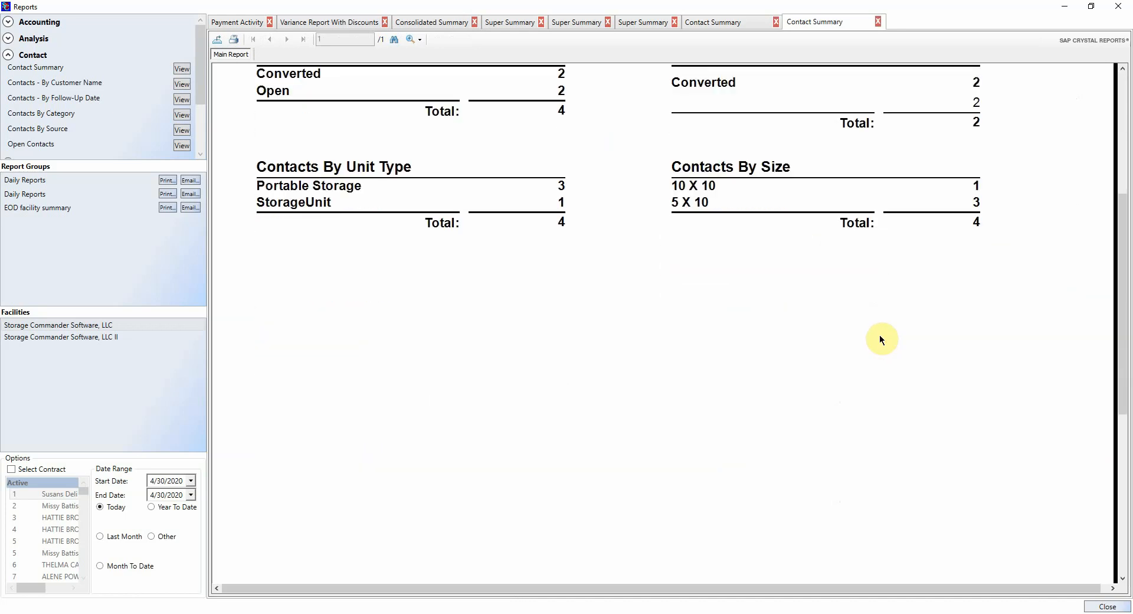
pyautogui.scroll(5, 960, 254)
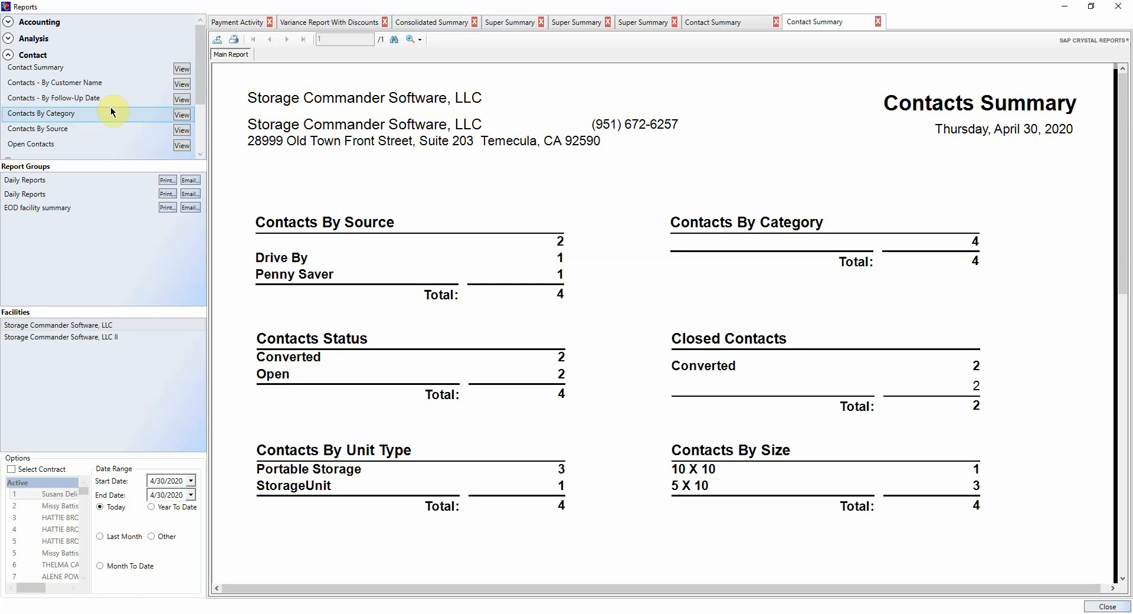
# Step: Open the 104-page Customer Details report from the Contract reports and turn on Select Contract
pyautogui.click(8, 54)
pyautogui.click(9, 71)
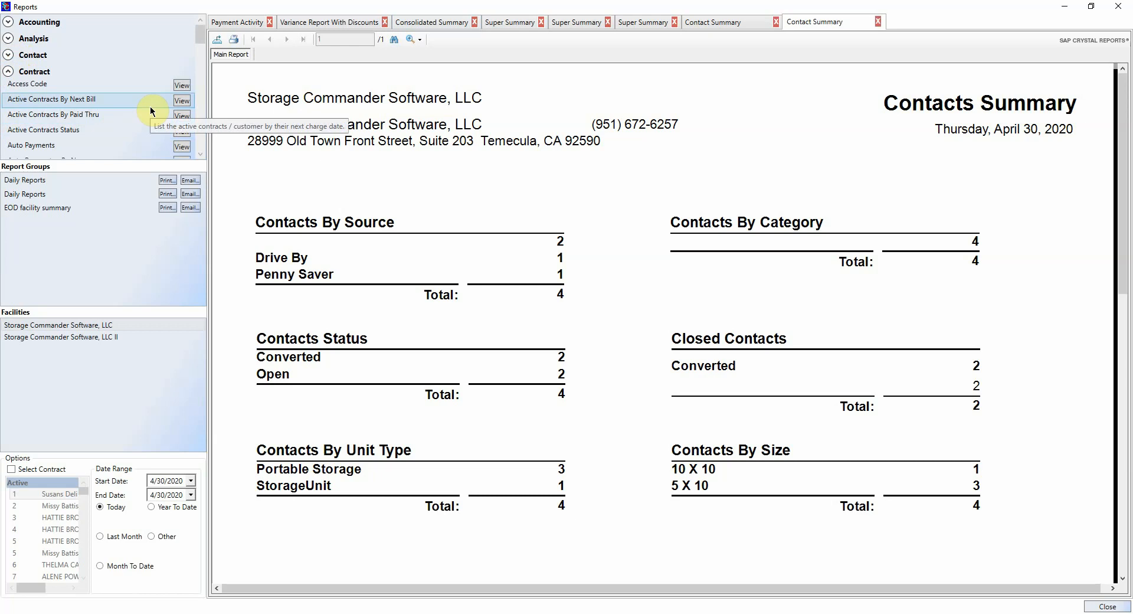
pyautogui.scroll(-5, 108, 104)
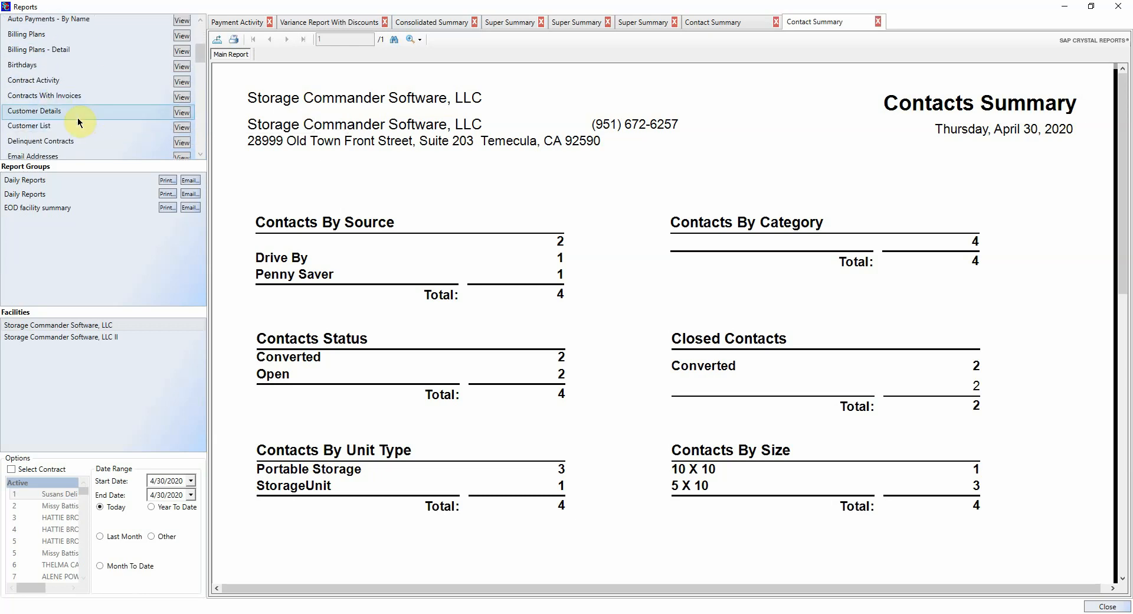
pyautogui.click(180, 113)
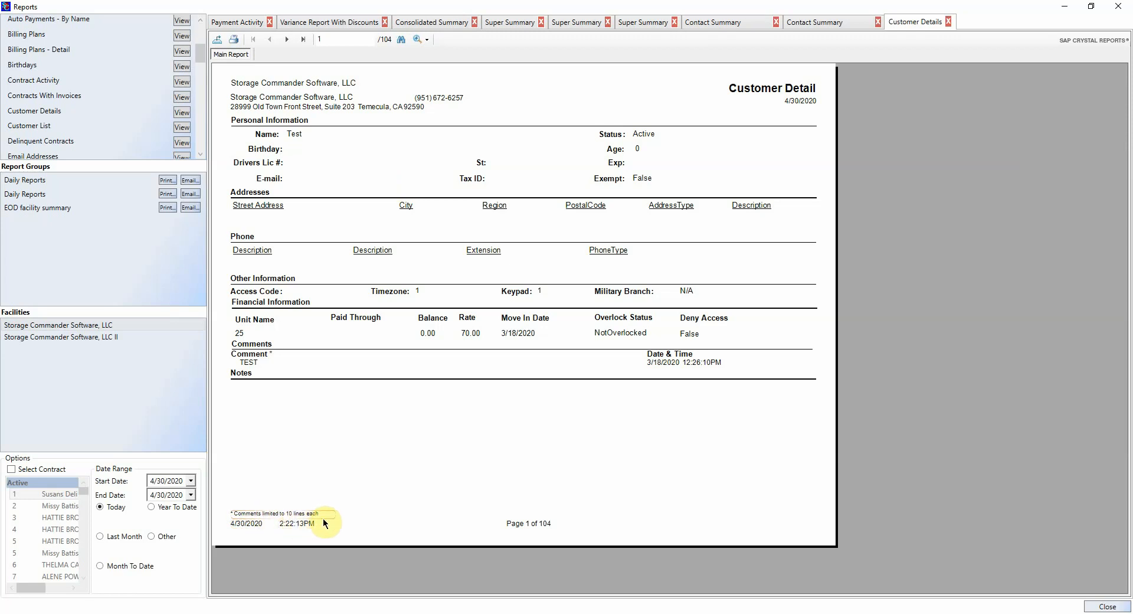
pyautogui.click(12, 469)
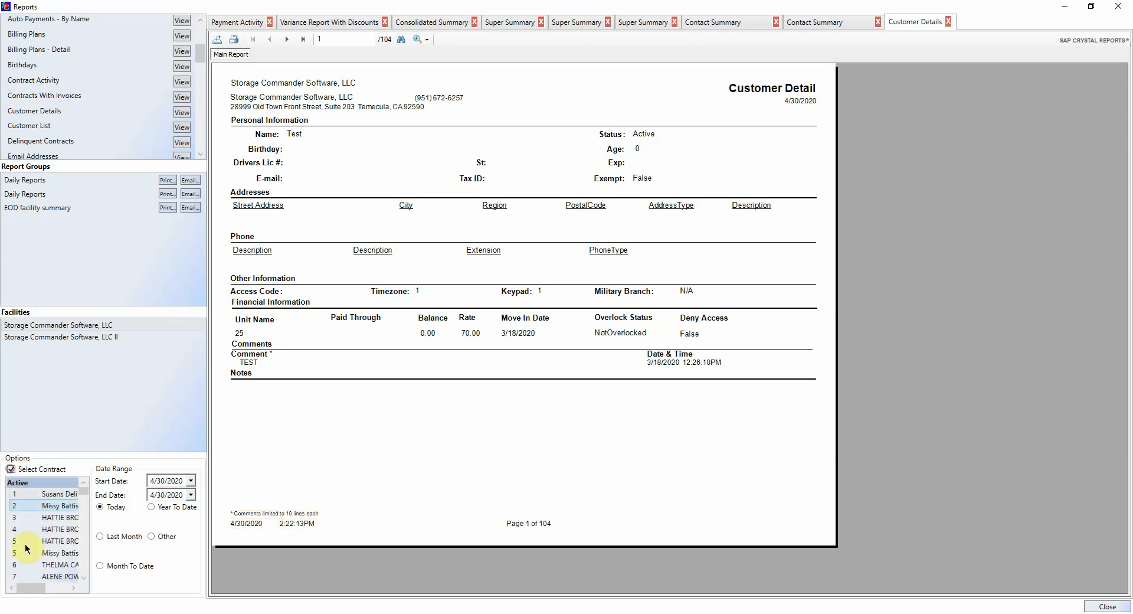
# Step: Pick one contract and generate its 2-page Customer Details report for unit 35
pyautogui.click(47, 505)
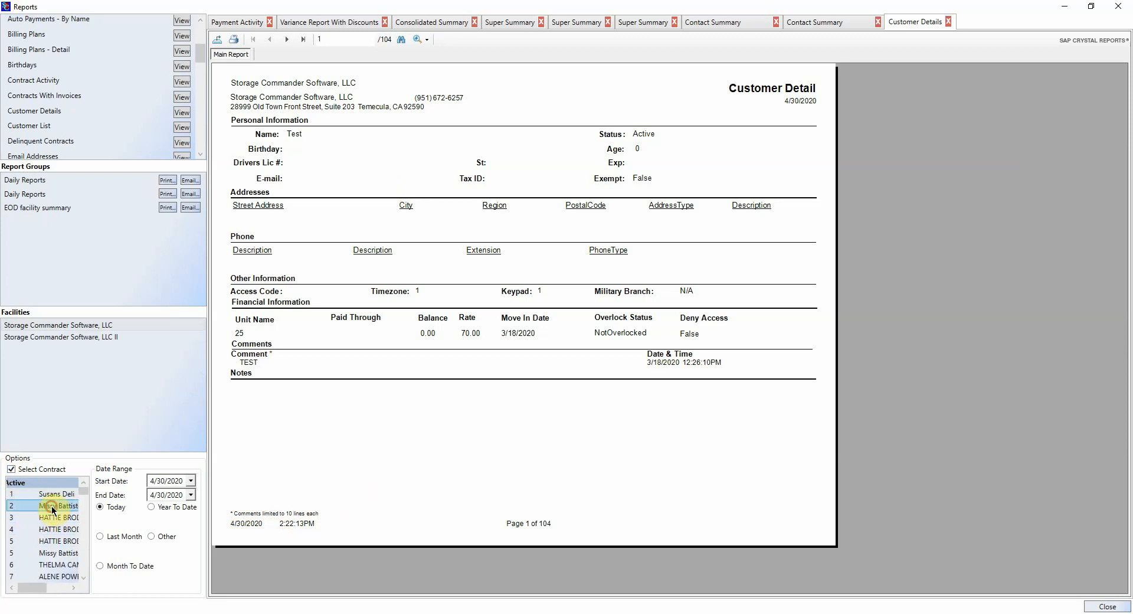
pyautogui.scroll(-10, 53, 543)
pyautogui.click(47, 549)
pyautogui.scroll(2, 46, 550)
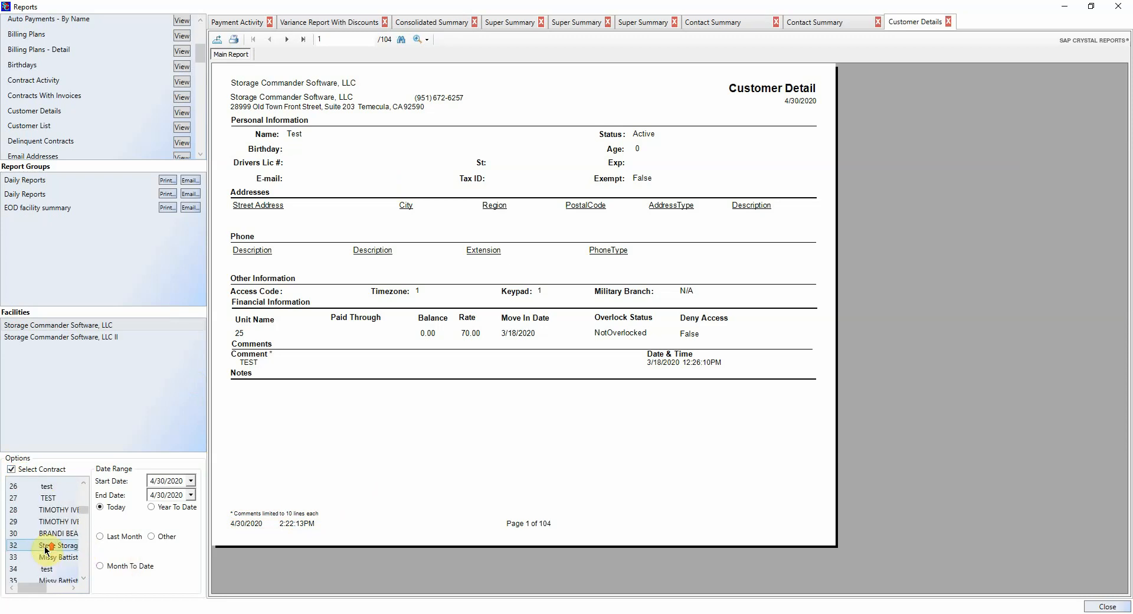
pyautogui.scroll(-2, 45, 548)
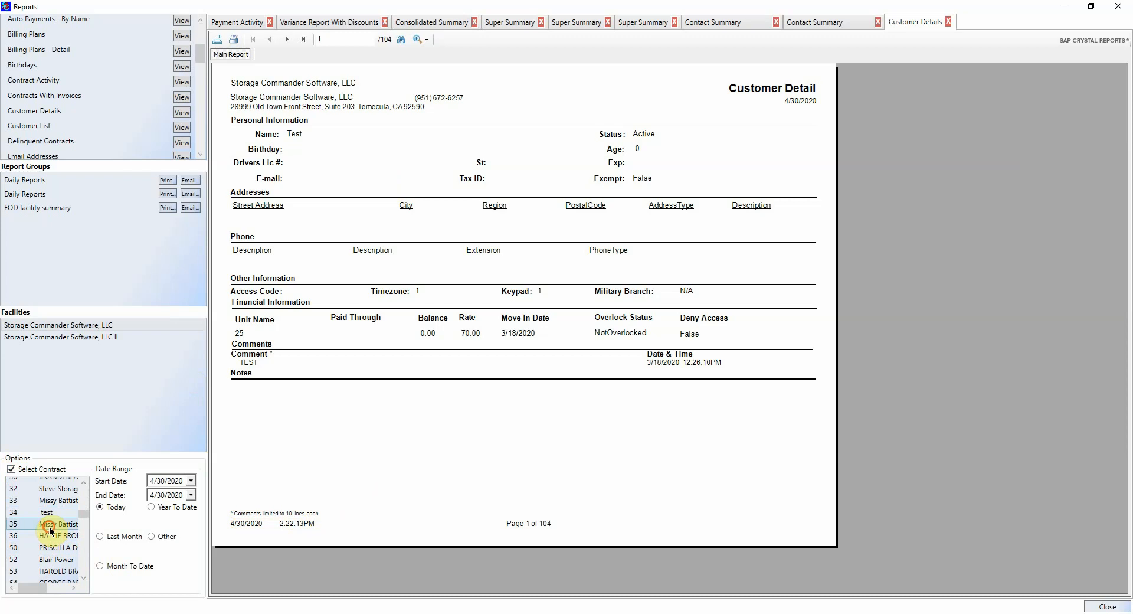
pyautogui.click(47, 526)
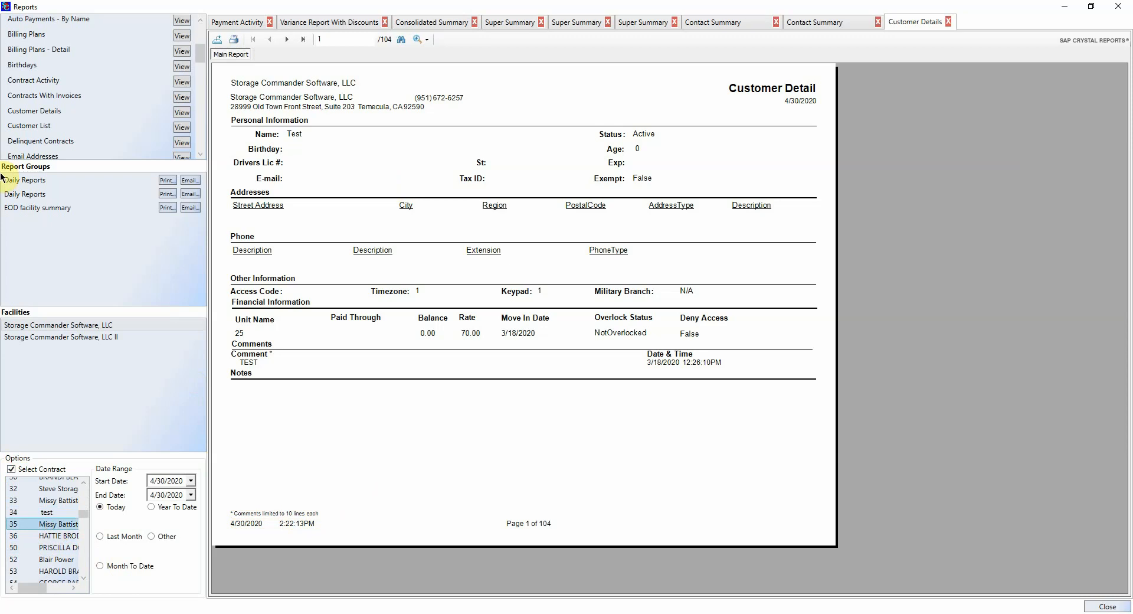
pyautogui.click(181, 113)
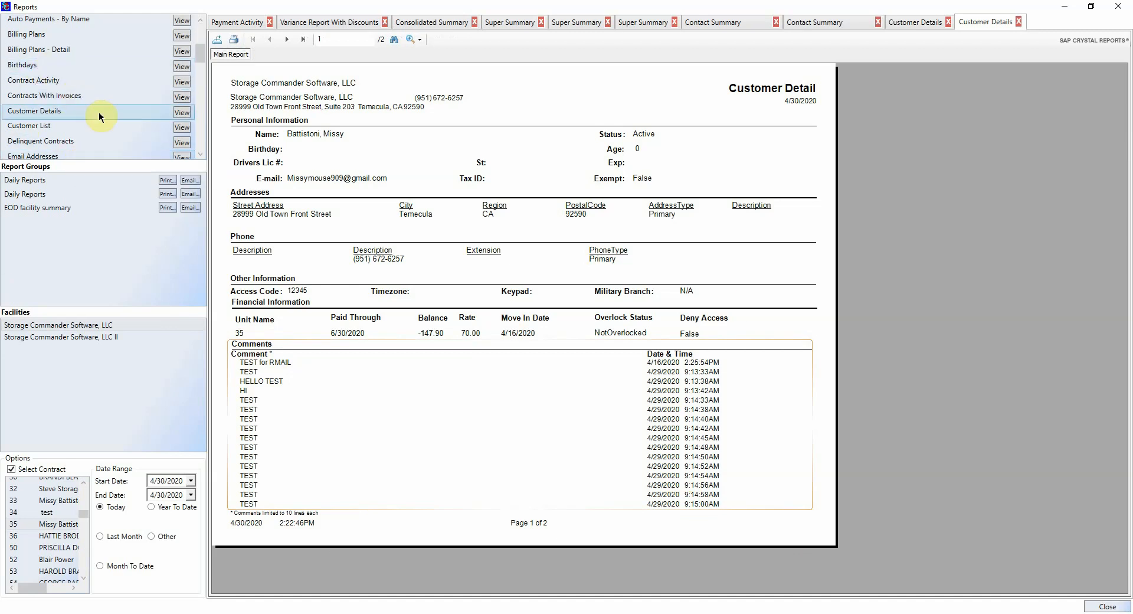
pyautogui.scroll(-4, 100, 125)
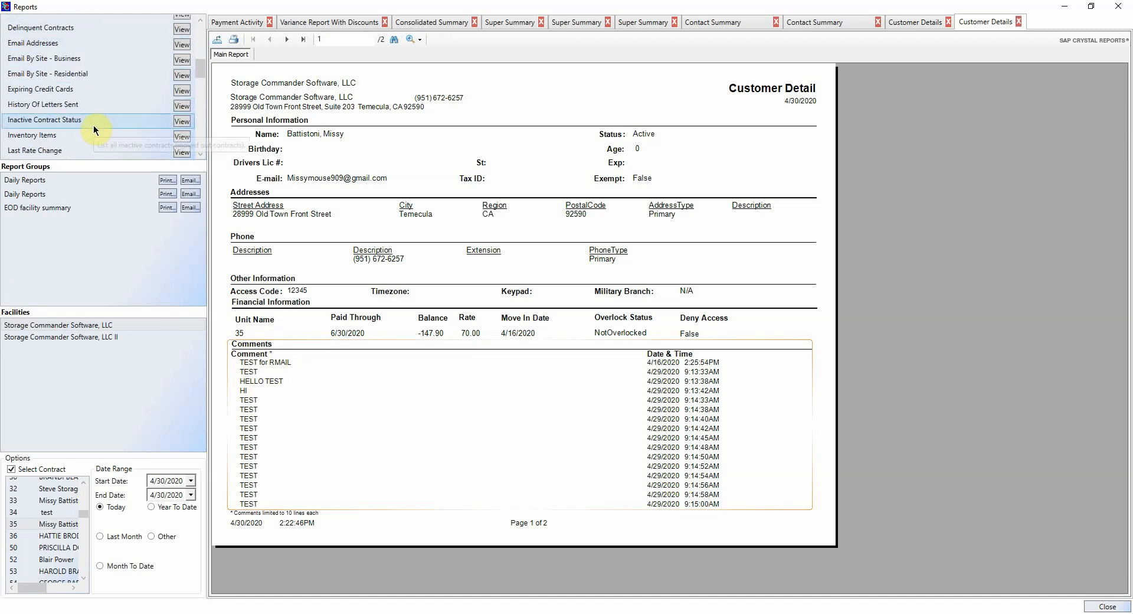
pyautogui.scroll(-2, 88, 148)
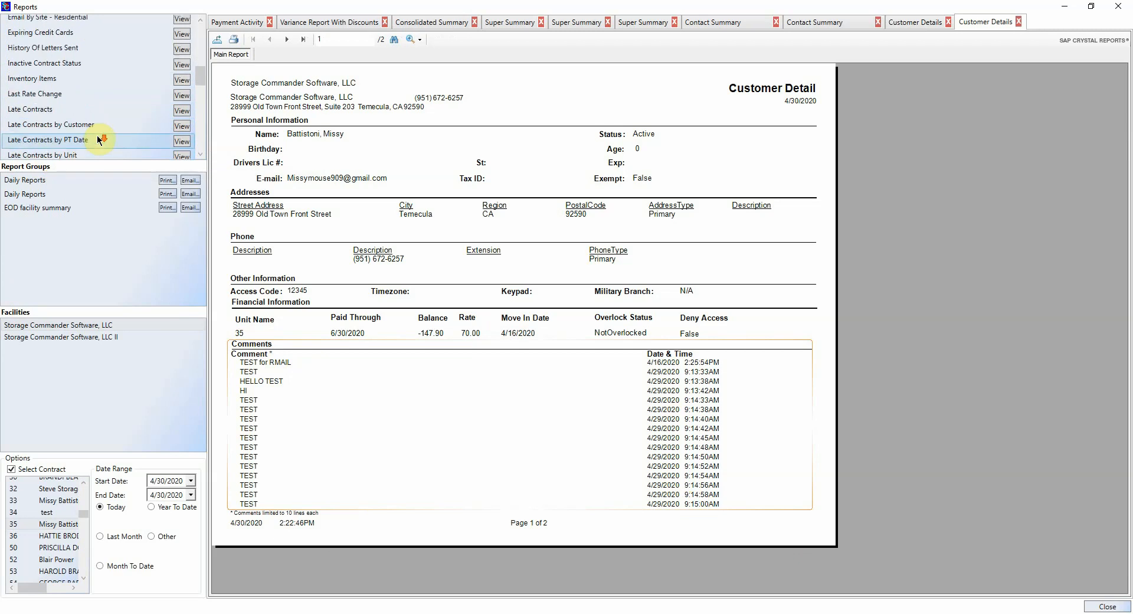
# Step: Generate the Late Contracts report, then regenerate it for all contracts with Select Contract off
pyautogui.click(183, 112)
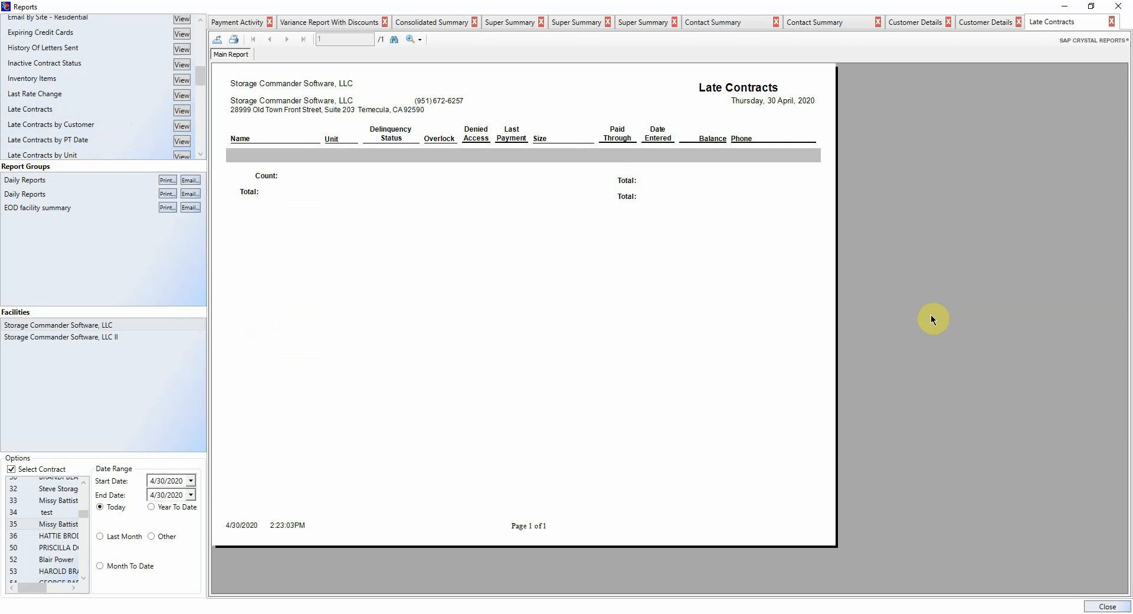
pyautogui.click(13, 469)
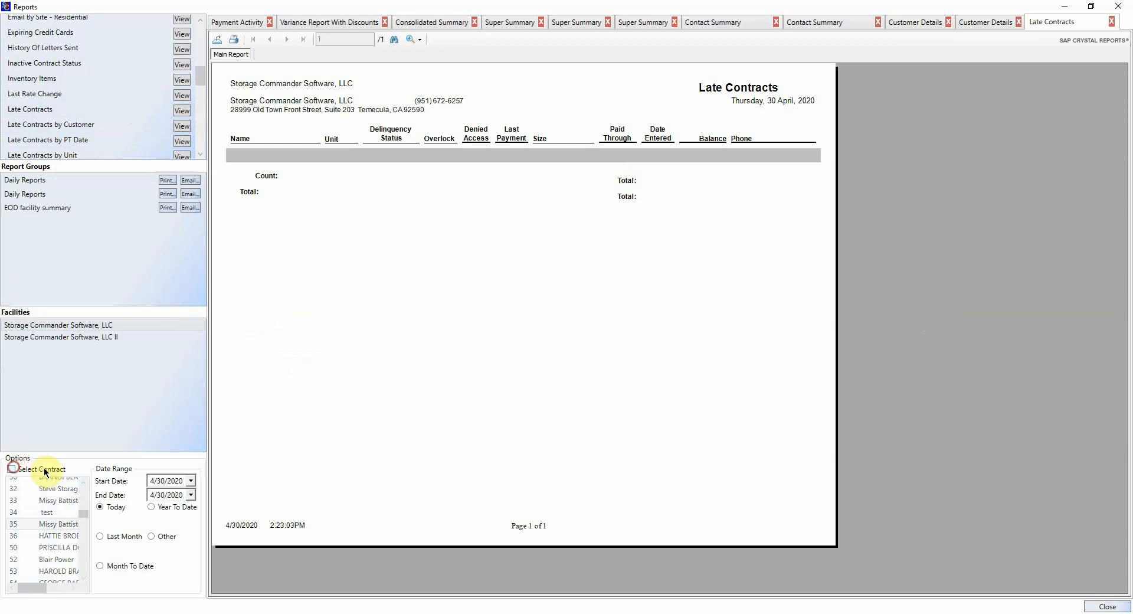
pyautogui.click(183, 111)
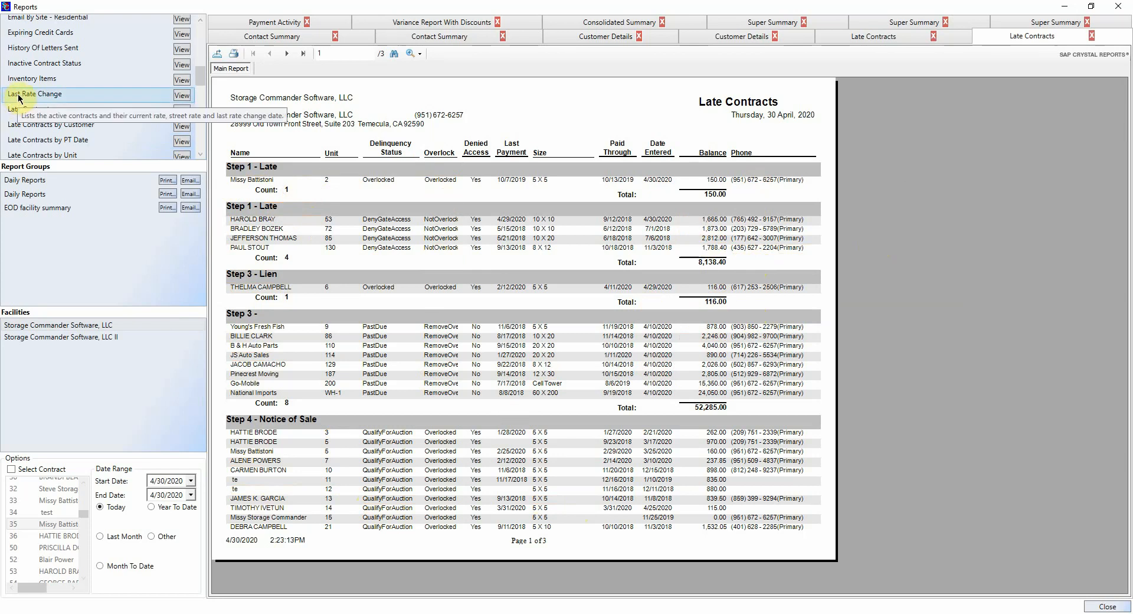
pyautogui.scroll(-2, 110, 126)
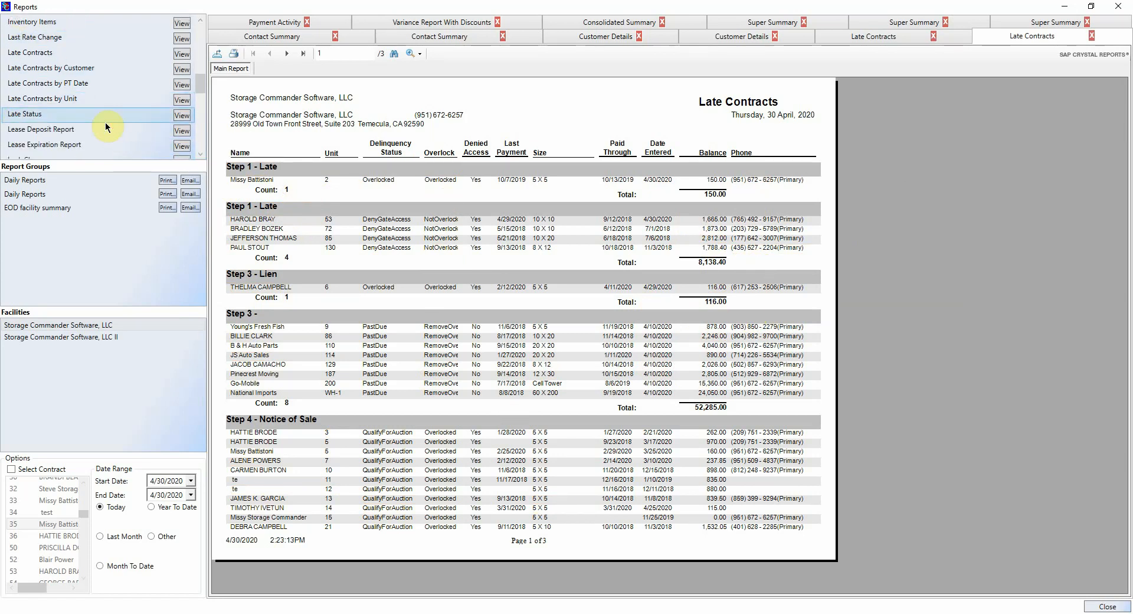
pyautogui.scroll(-2, 105, 121)
# Step: Generate the Lock Changes report of units with overlocks to remove, then the Pending Rate Changes report
pyautogui.click(188, 107)
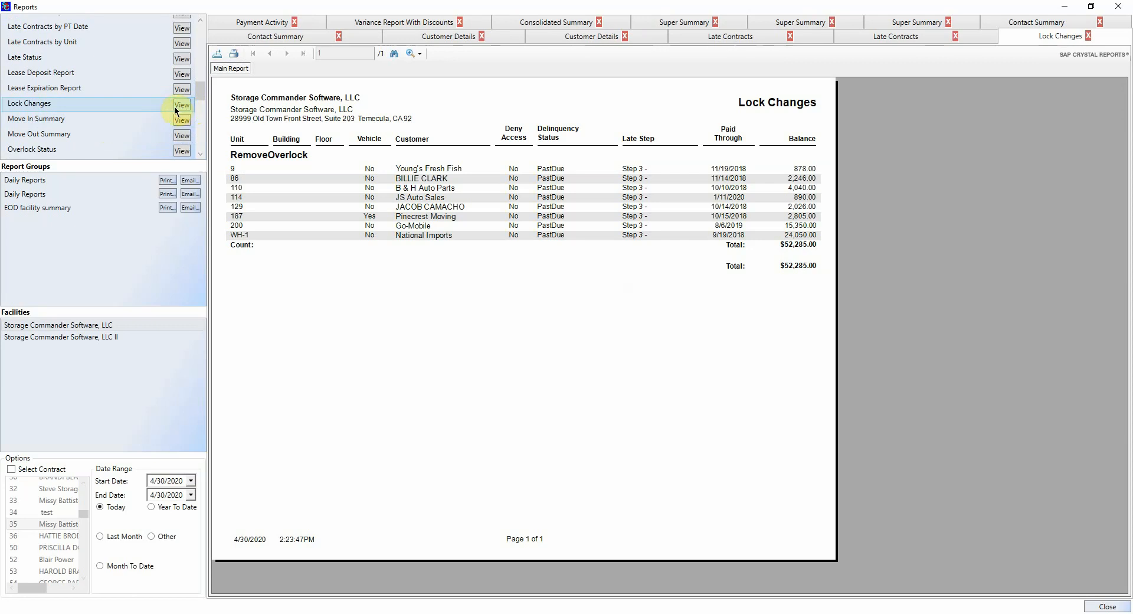
pyautogui.scroll(-2, 142, 118)
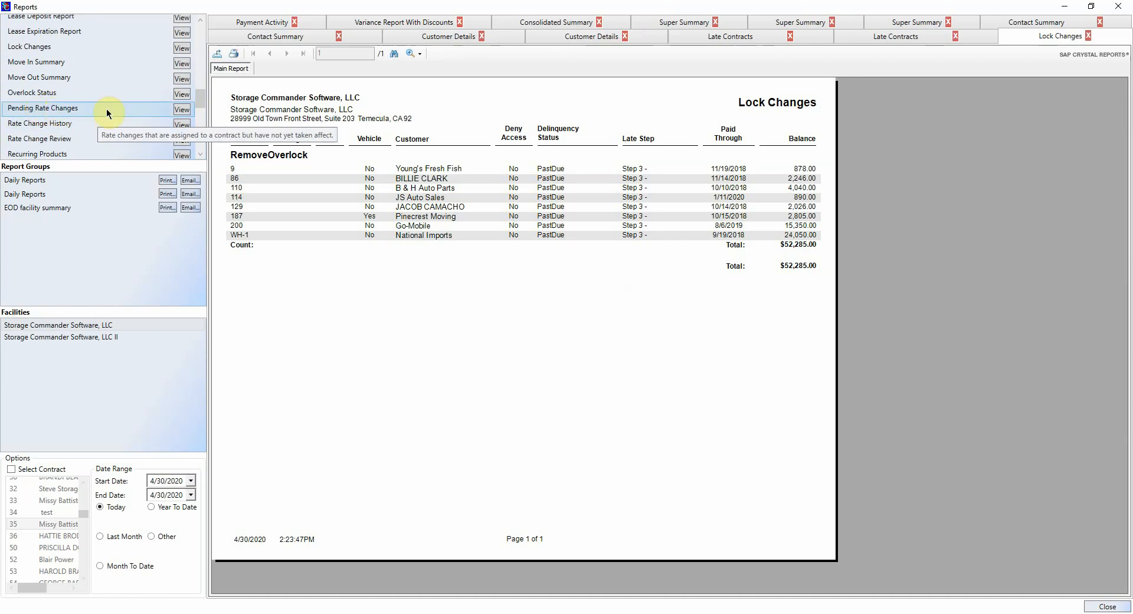
pyautogui.click(180, 110)
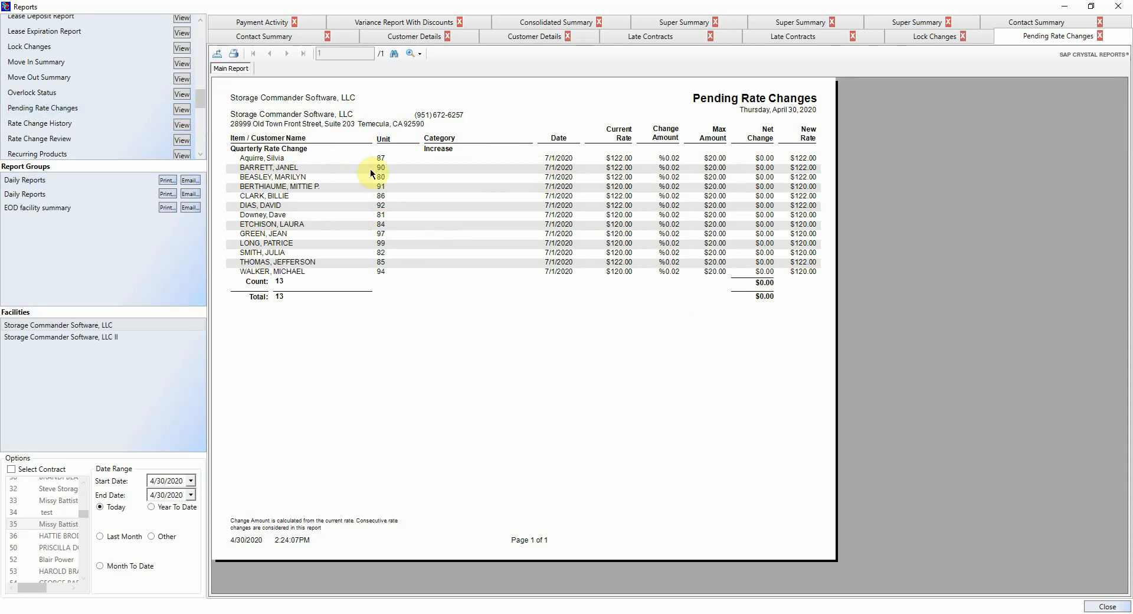
# Step: Open the 3-page Rent Roll by Customer report
pyautogui.scroll(-2, 88, 95)
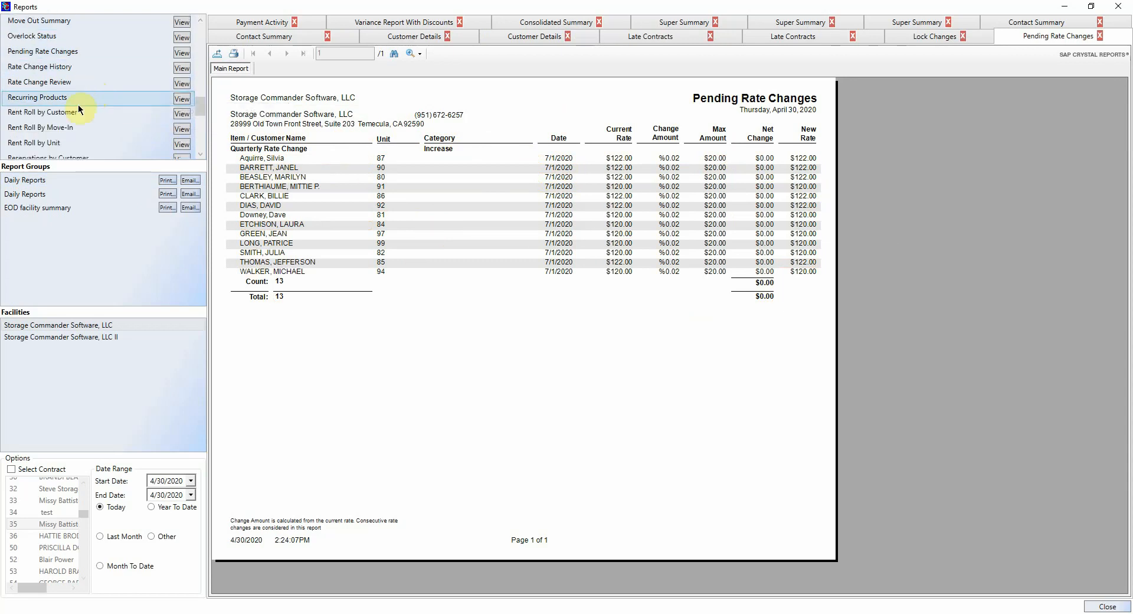
pyautogui.click(185, 116)
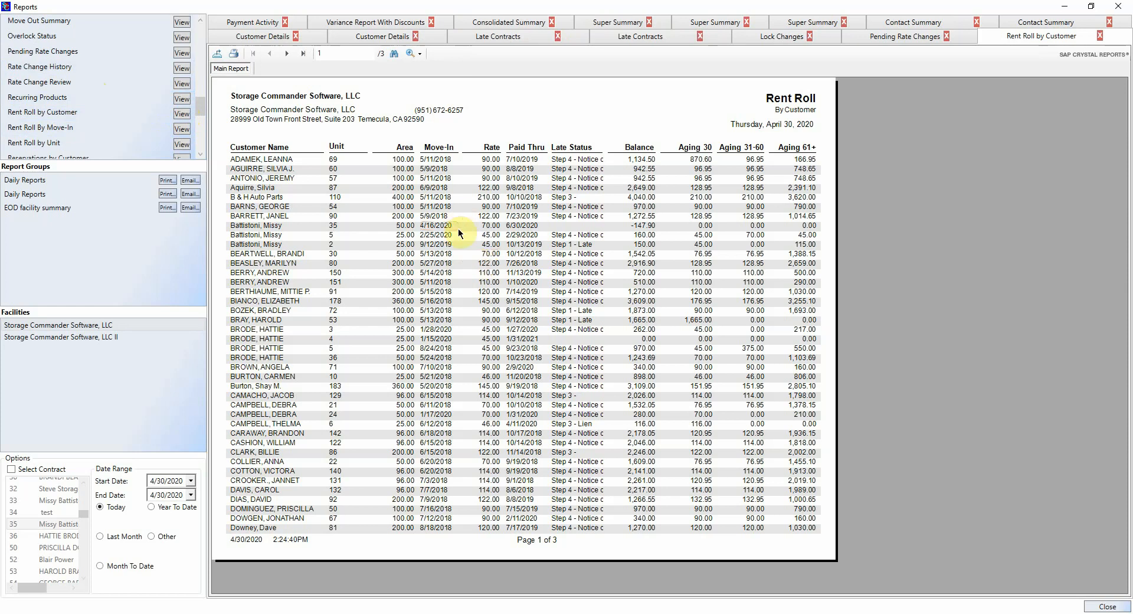
pyautogui.click(33, 38)
# Step: Expand the Insurance report group and open the Insurance Summary report
pyautogui.scroll(-7, 35, 37)
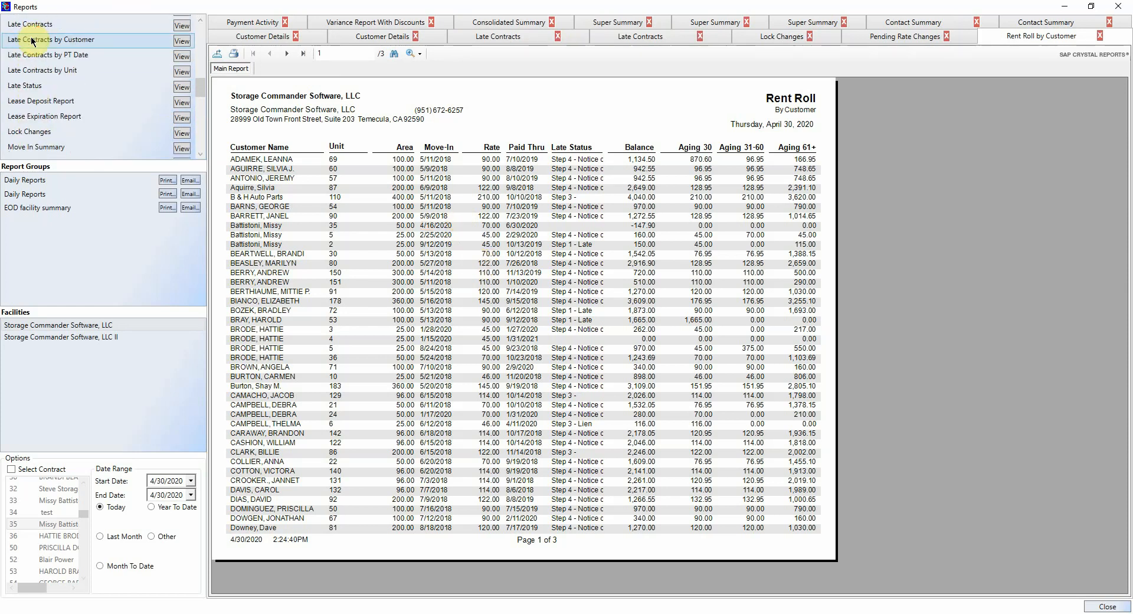
pyautogui.click(8, 100)
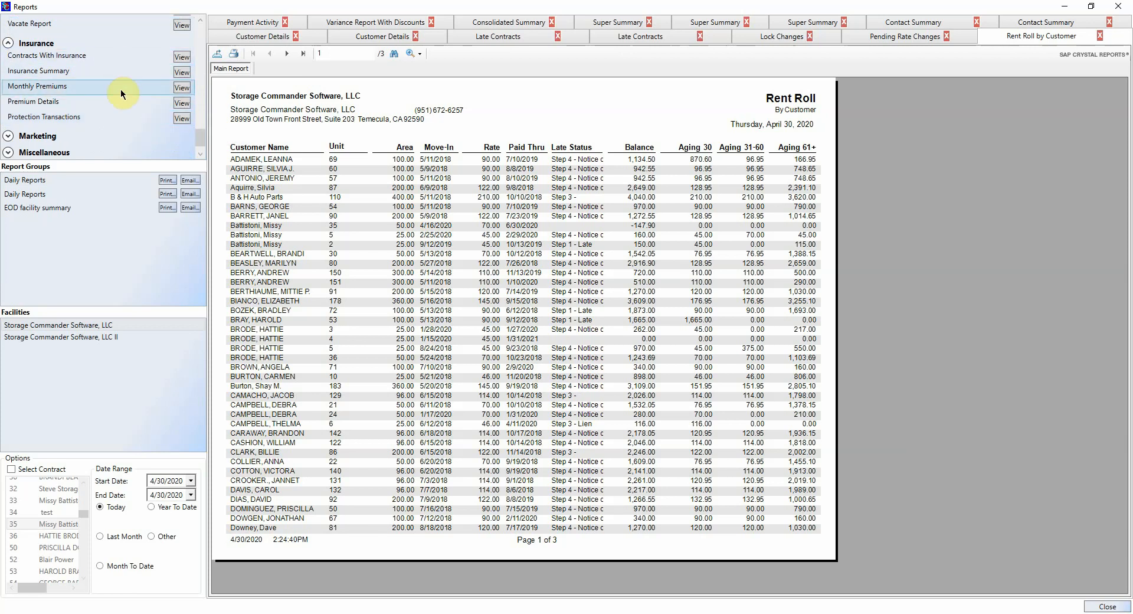
pyautogui.moveTo(120, 88)
pyautogui.moveTo(91, 77)
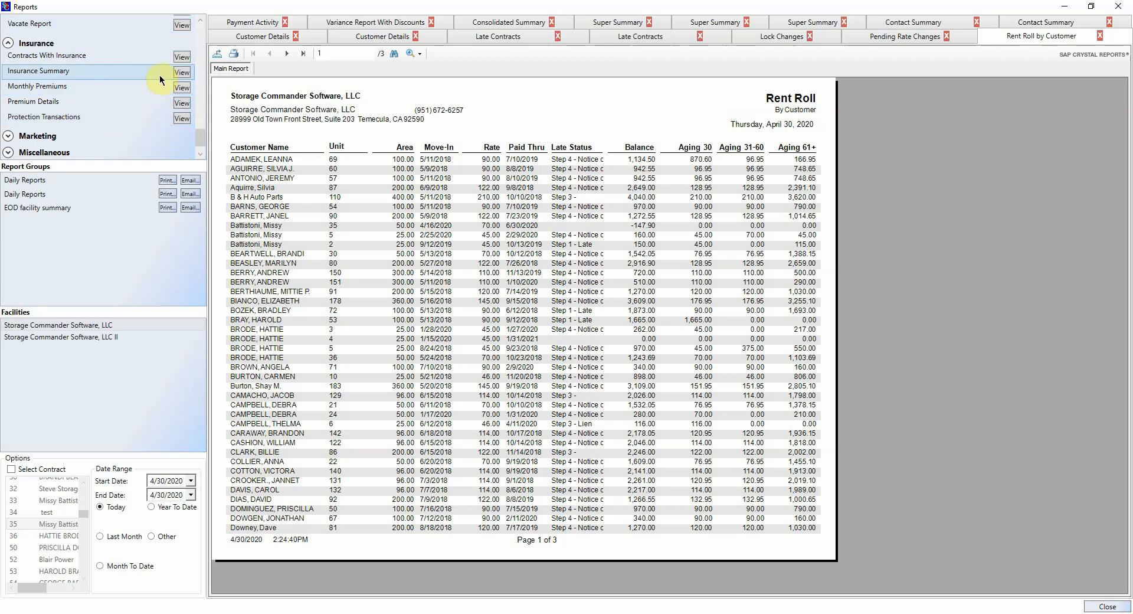
pyautogui.click(182, 72)
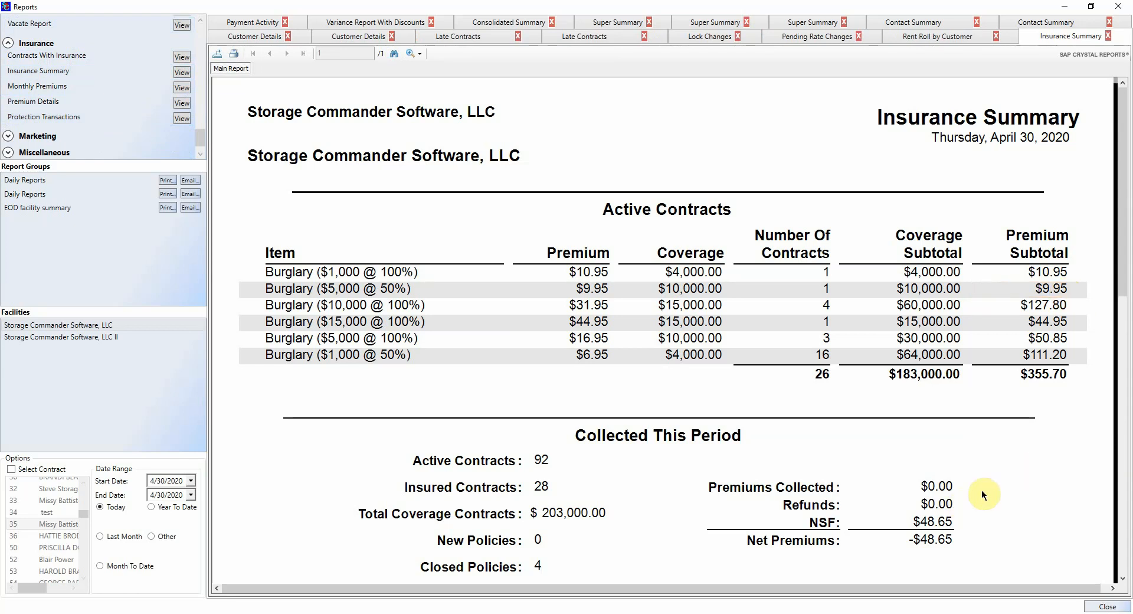
# Step: Scroll through the April 30, 2020 Insurance Summary showing 28 insured contracts and -$48.65 net premiums
pyautogui.scroll(-2, 997, 502)
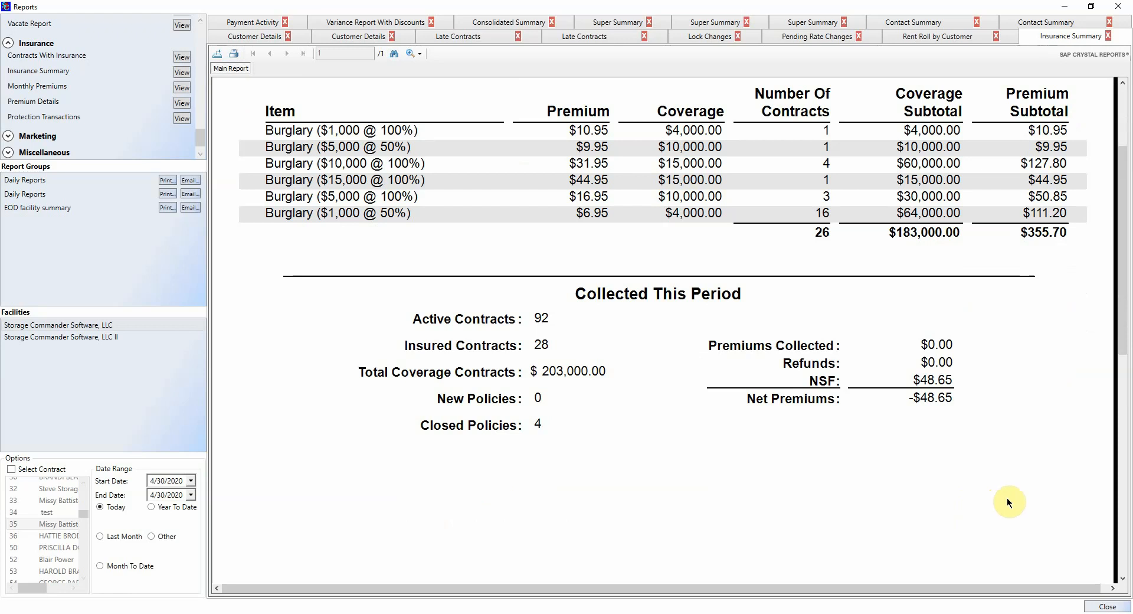
pyautogui.scroll(-3, 896, 460)
pyautogui.scroll(4, 897, 460)
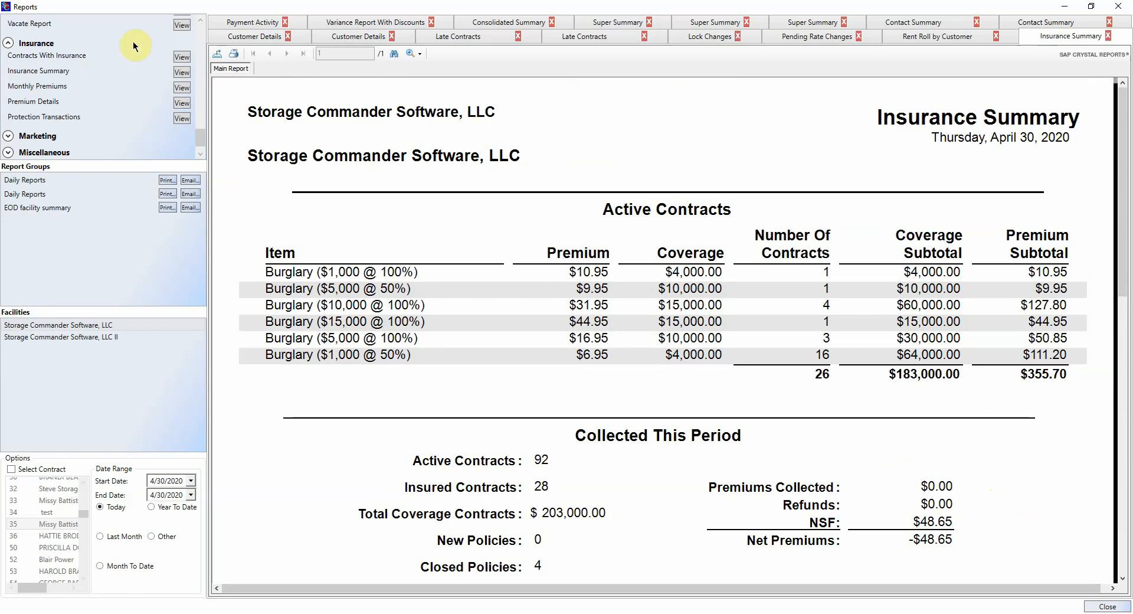
# Step: Collapse the Insurance report group and expand the Miscellaneous group
pyautogui.click(8, 43)
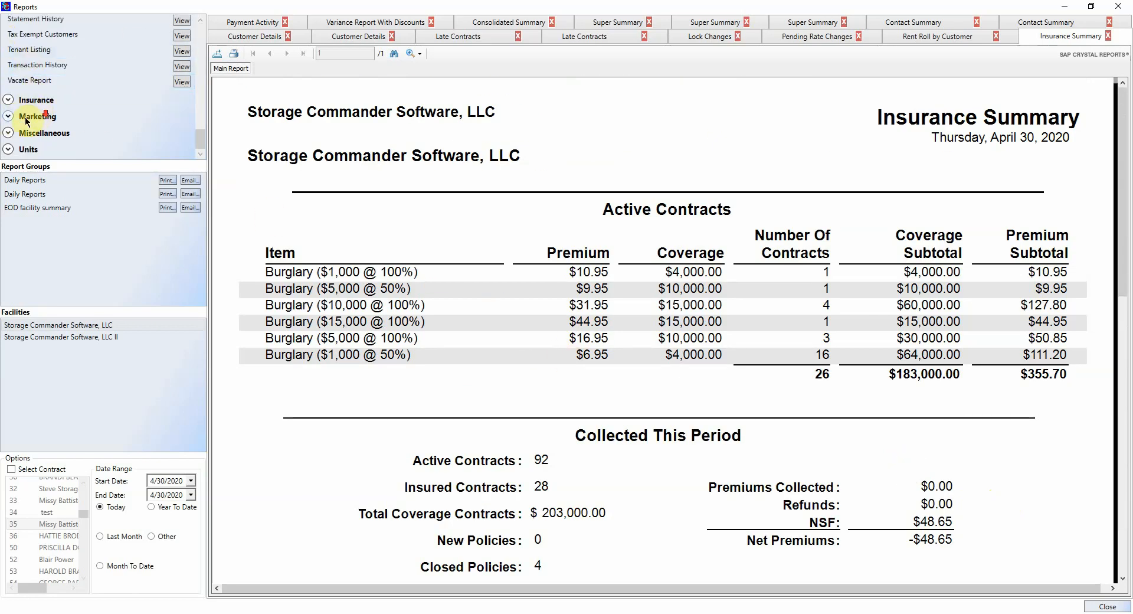
pyautogui.click(9, 133)
pyautogui.scroll(2, 127, 119)
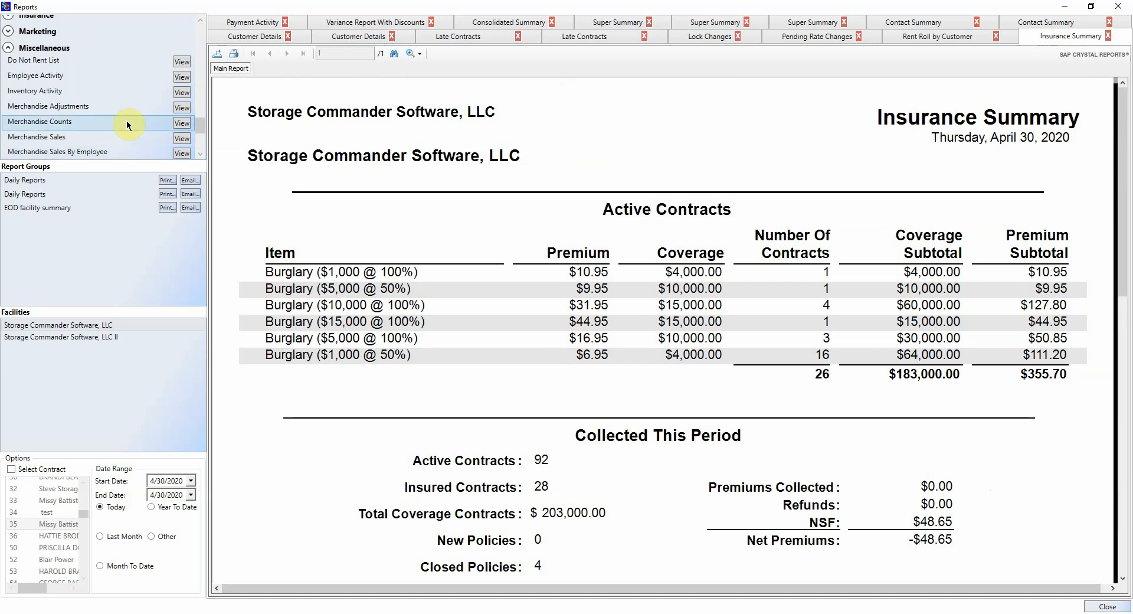
# Step: Open the Do Not Rent List and Employee Activity reports, then scroll the report list down
pyautogui.click(181, 62)
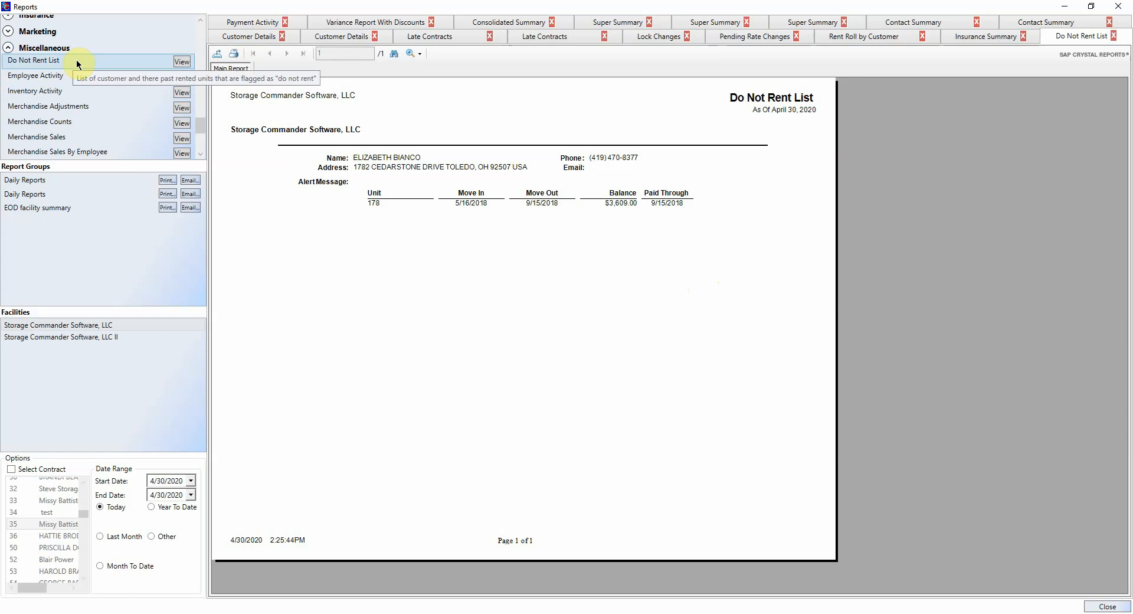
pyautogui.click(181, 77)
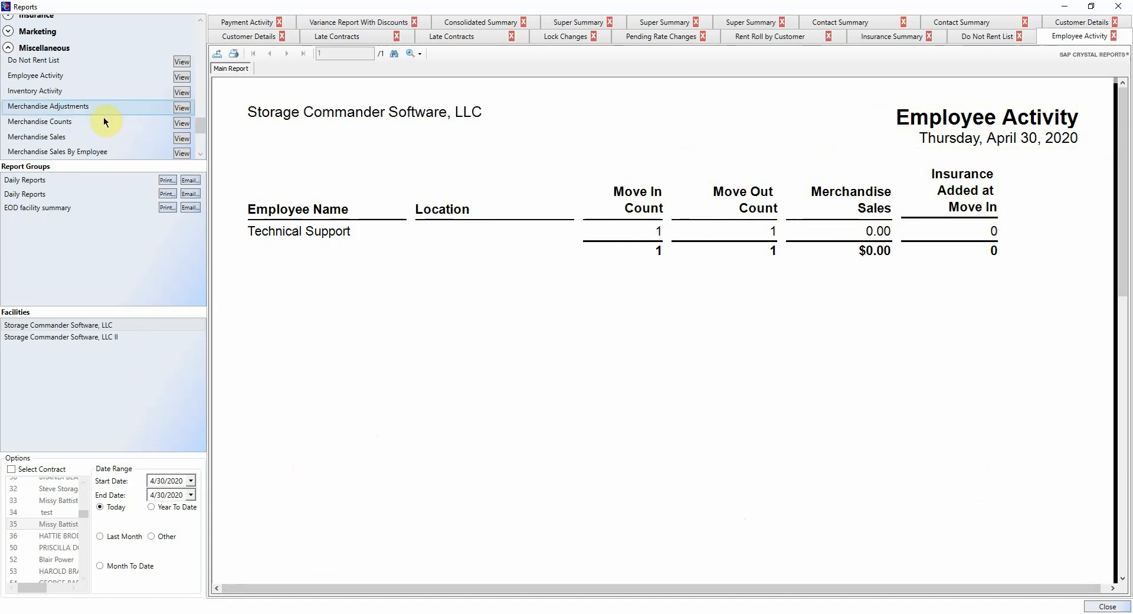
pyautogui.scroll(-2, 87, 138)
pyautogui.scroll(-2, 87, 138)
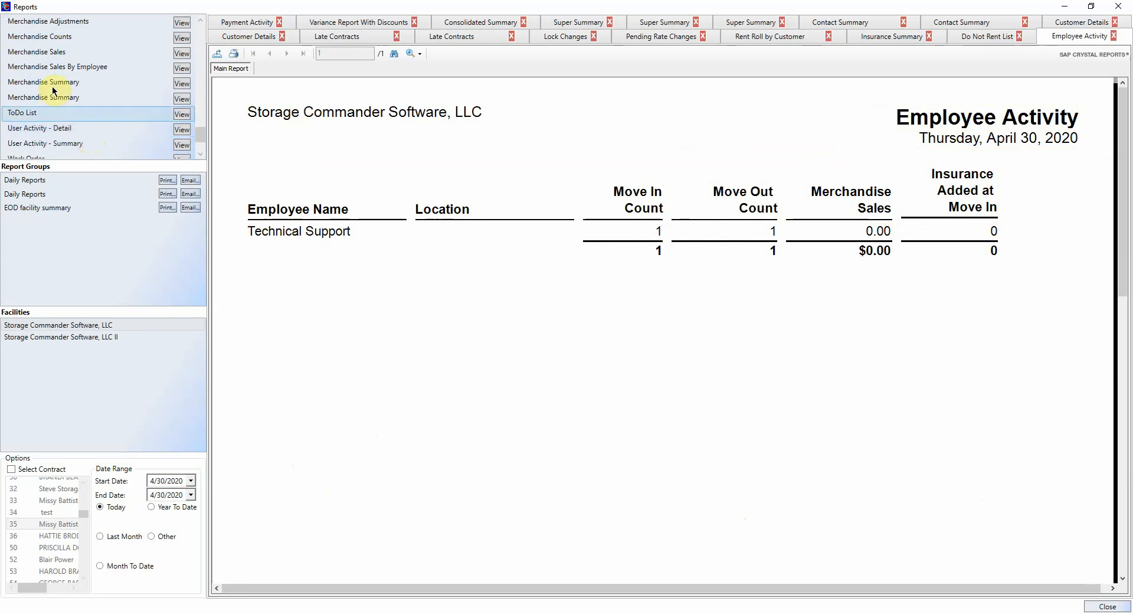
# Step: Open the Merchandise Summary report, then expand the Units group and open the Occupancy report
pyautogui.click(182, 84)
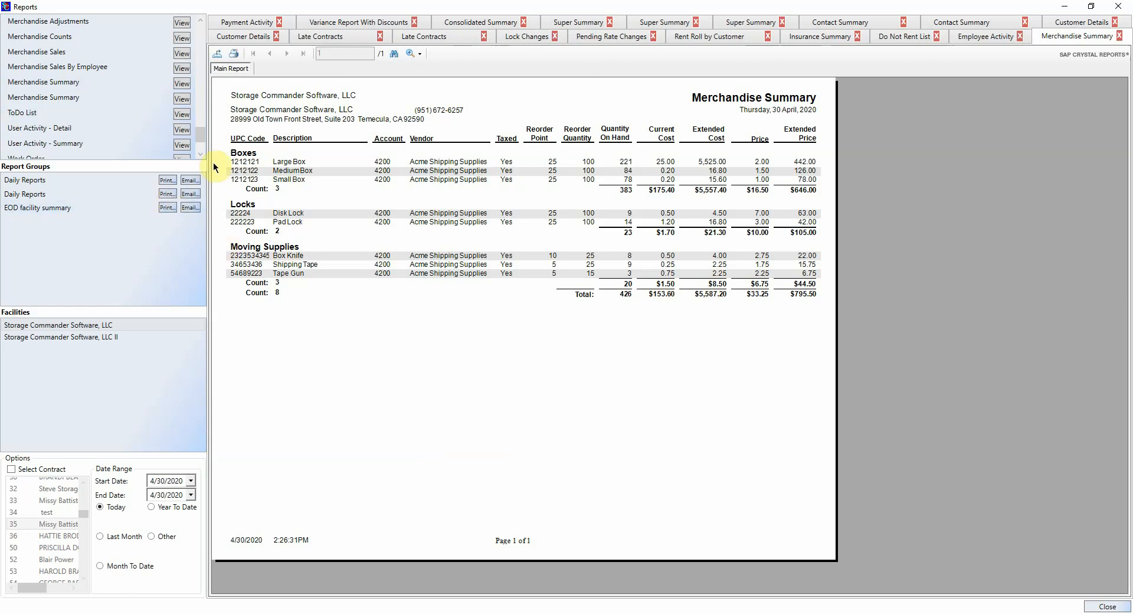
pyautogui.scroll(-2, 118, 89)
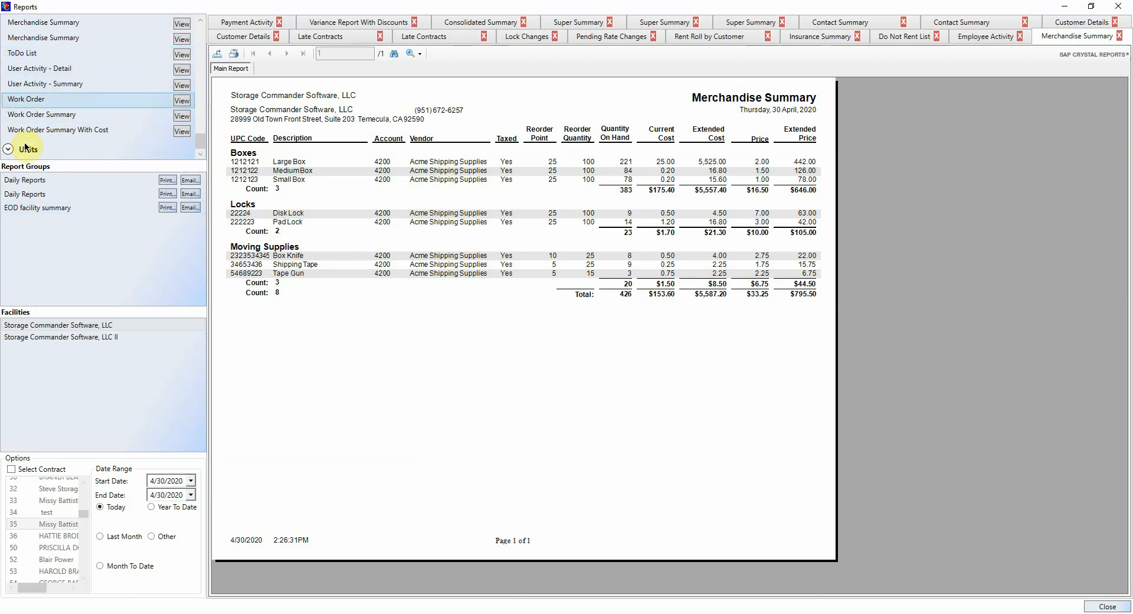
pyautogui.click(7, 149)
pyautogui.scroll(-3, 68, 109)
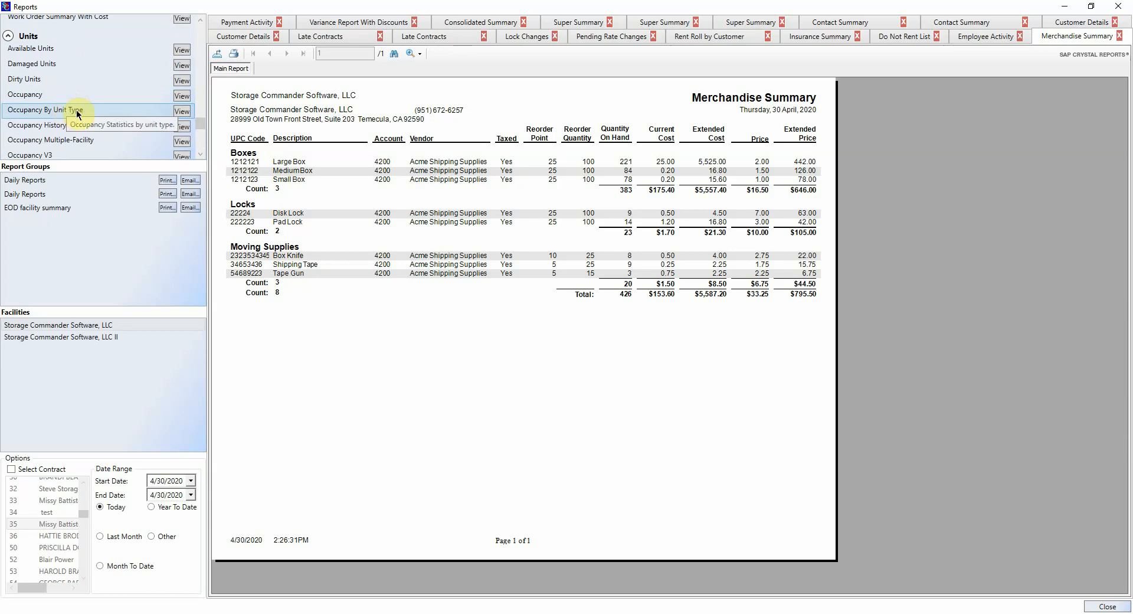
pyautogui.click(182, 97)
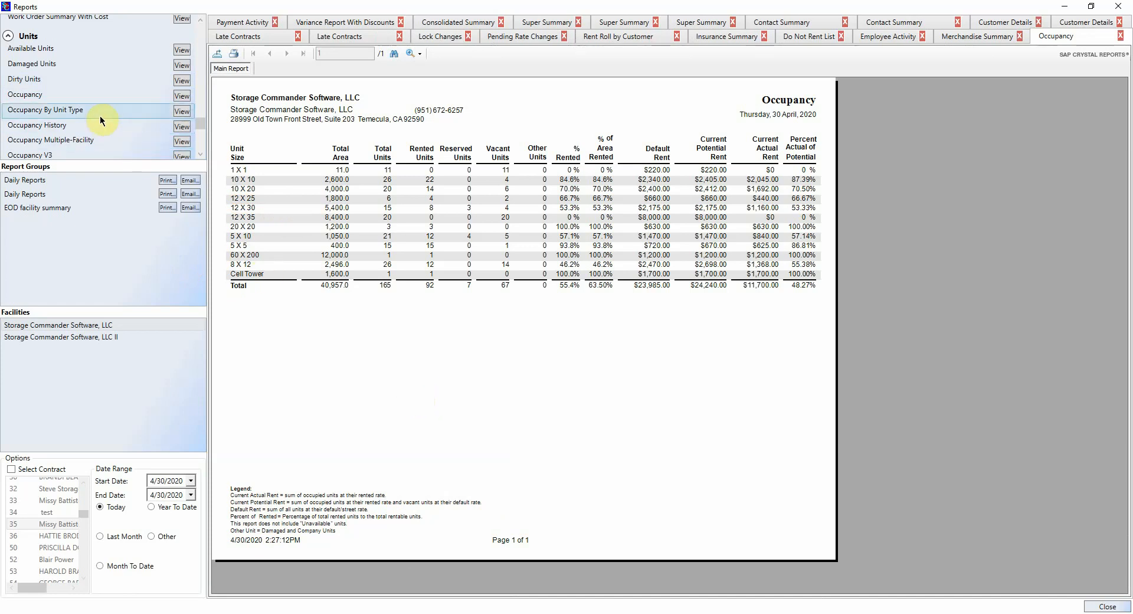
# Step: Scroll the Units report list down to the Price List reports while Occupancy loads
pyautogui.scroll(-2, 102, 118)
pyautogui.scroll(-2, 103, 121)
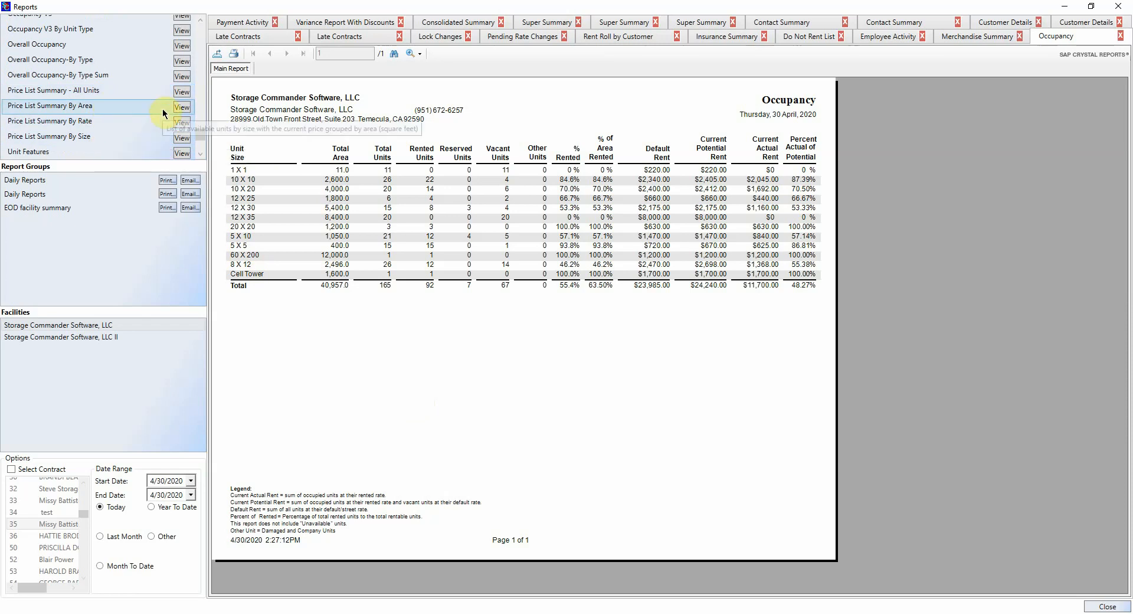
# Step: Open the Price List Summary By Size report, then the 5-page Walk Through report
pyautogui.click(182, 137)
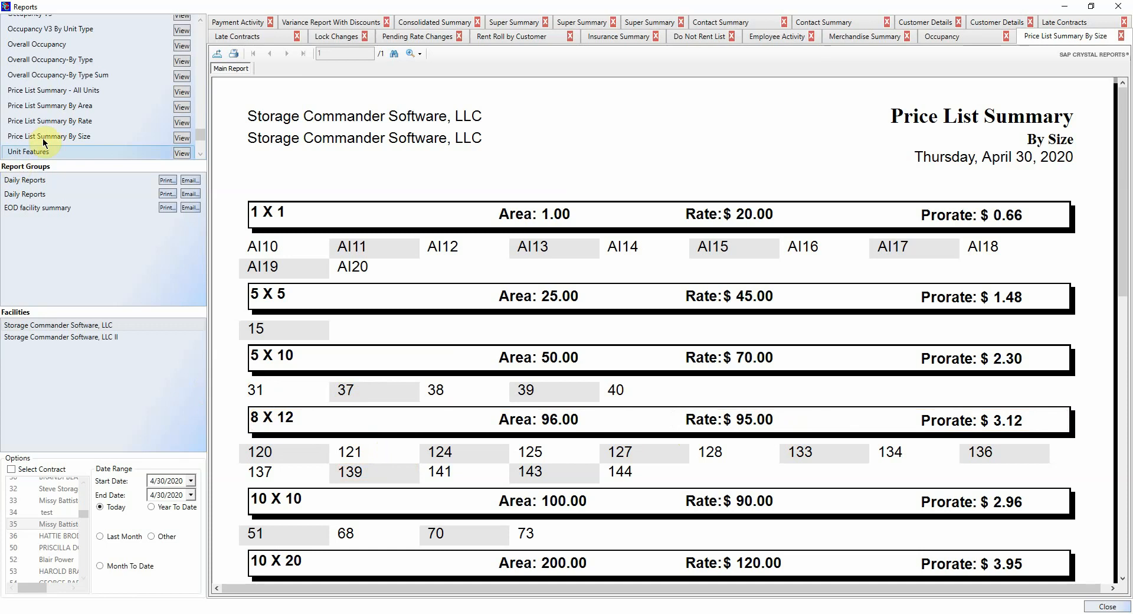
pyautogui.scroll(-2, 43, 141)
pyautogui.doubleClick(95, 146)
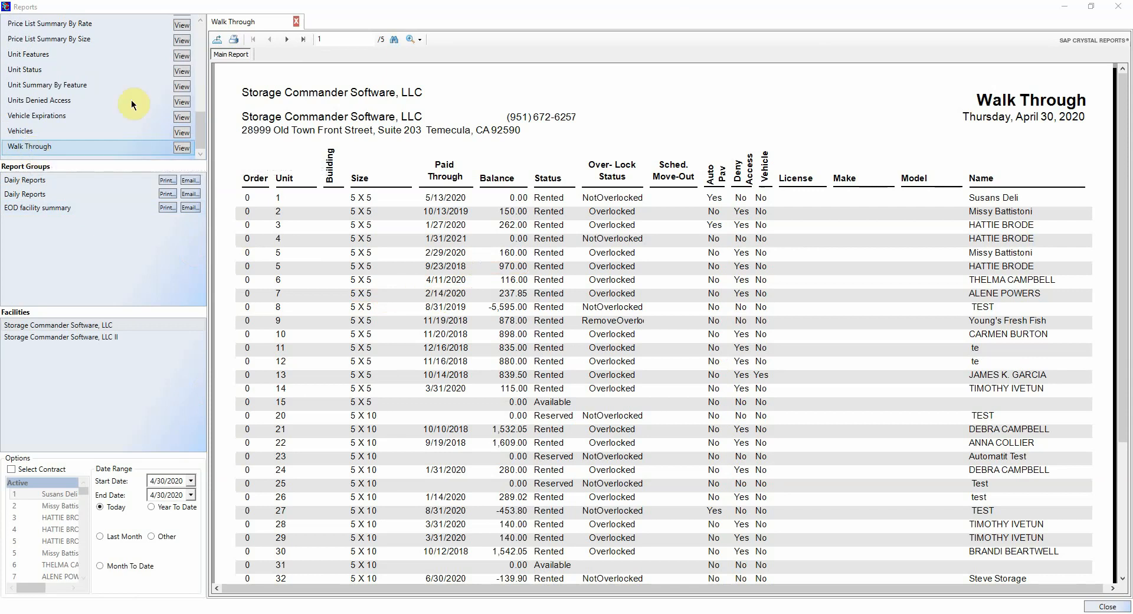
# Step: Check the Over-Lock status field in the Walk Through report, then close the Reports window
pyautogui.click(620, 443)
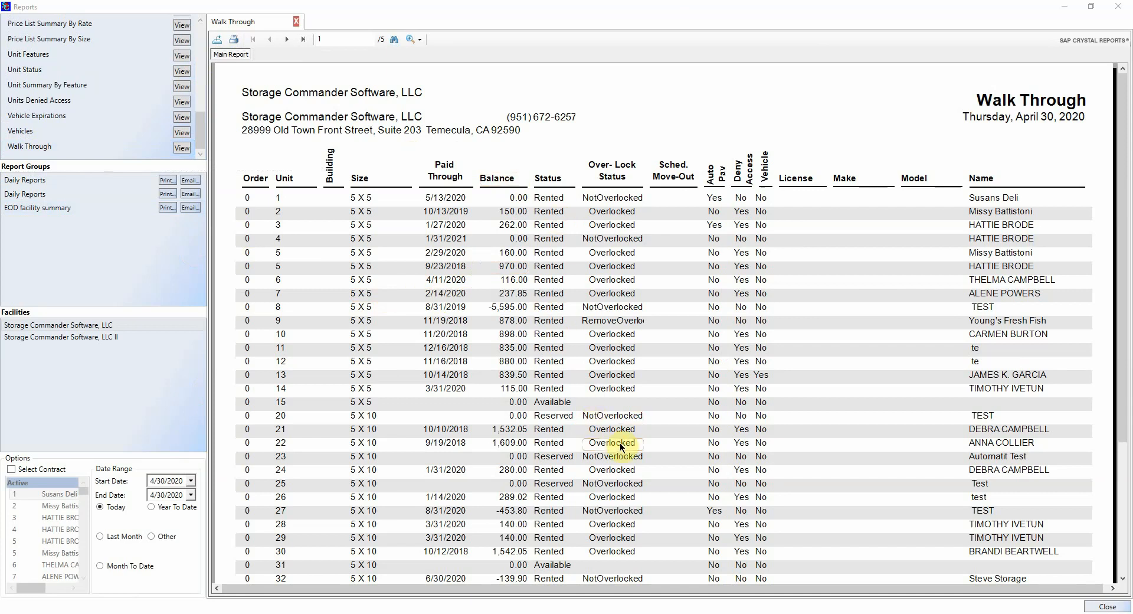
pyautogui.click(611, 407)
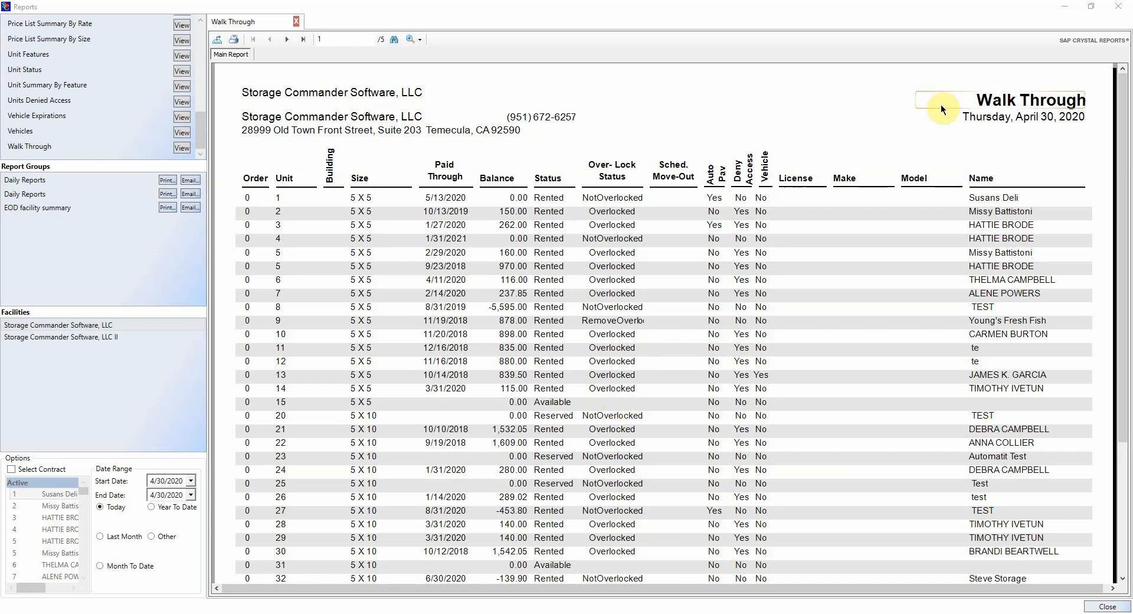
pyautogui.click(1122, 5)
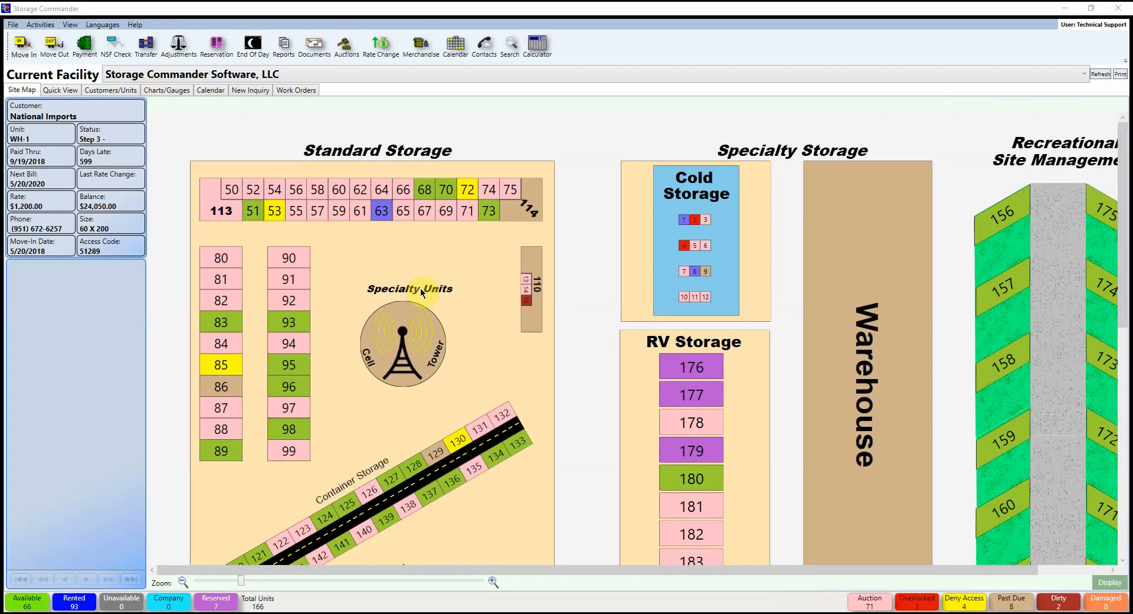
# Step: Cancel a Help > Request Support form, then show the Help menu's Technical Support submenu
pyautogui.click(138, 25)
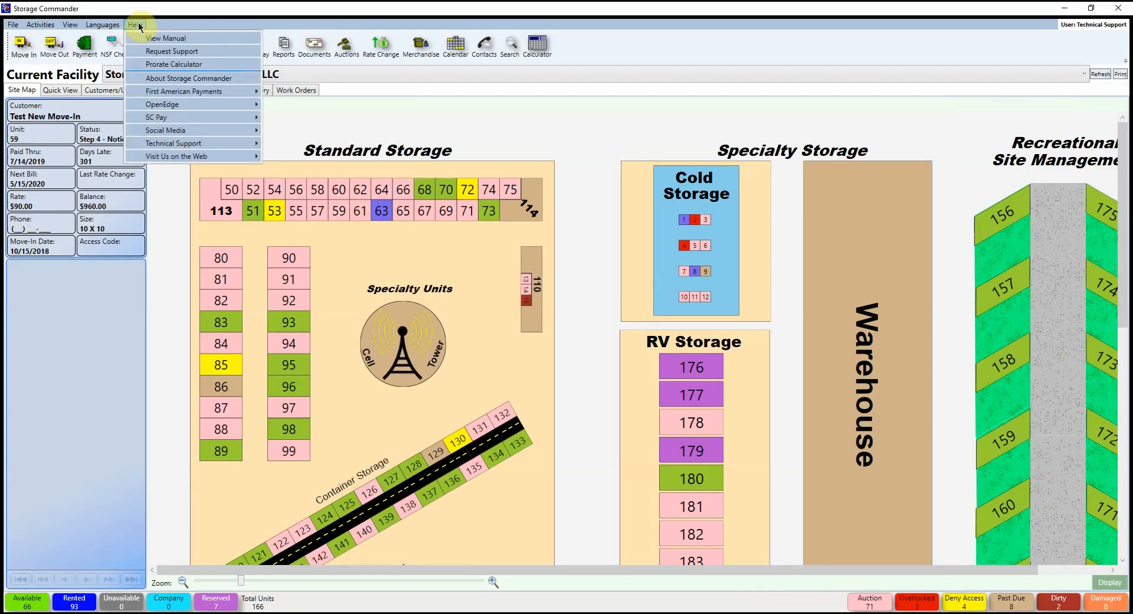
pyautogui.click(200, 54)
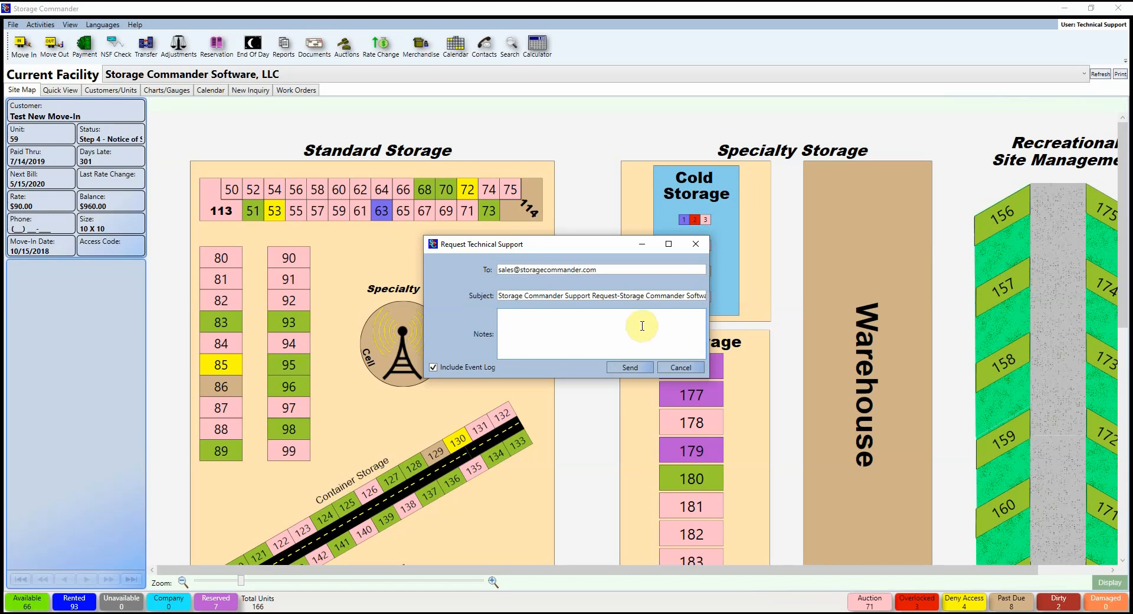
pyautogui.click(695, 244)
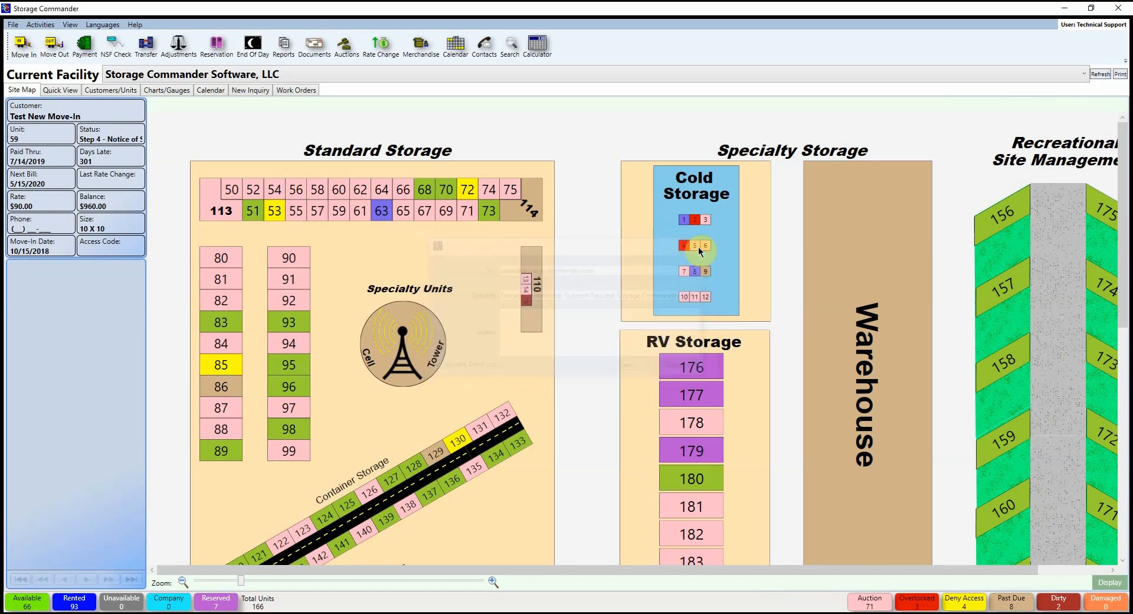
pyautogui.click(135, 24)
pyautogui.moveTo(213, 144)
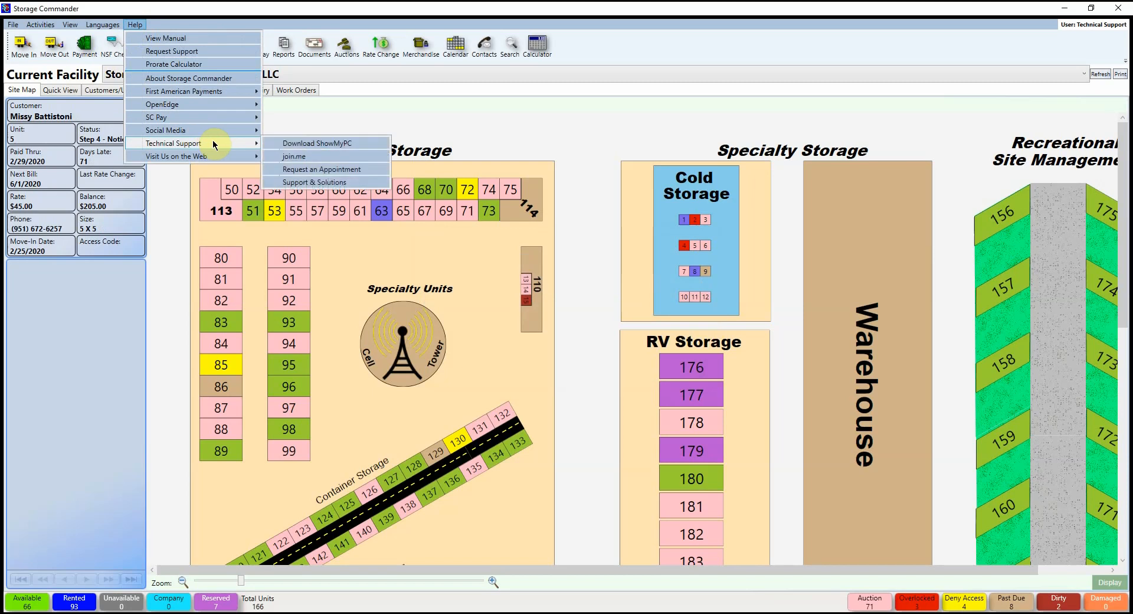